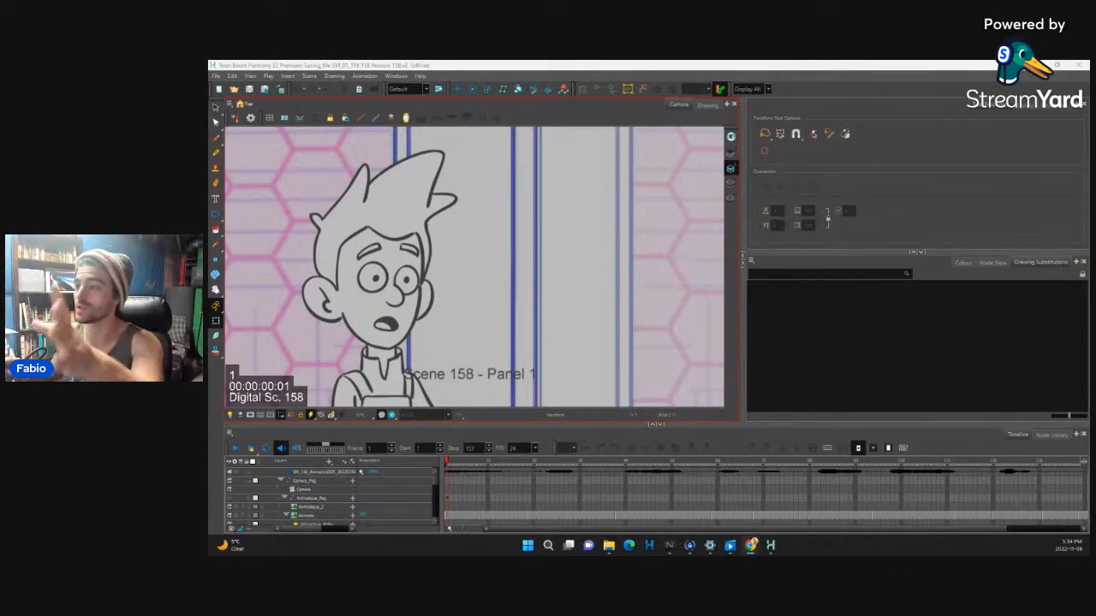
Show the scene's node network and select the main peg inside the character rig's yellow backdrop
click(515, 103)
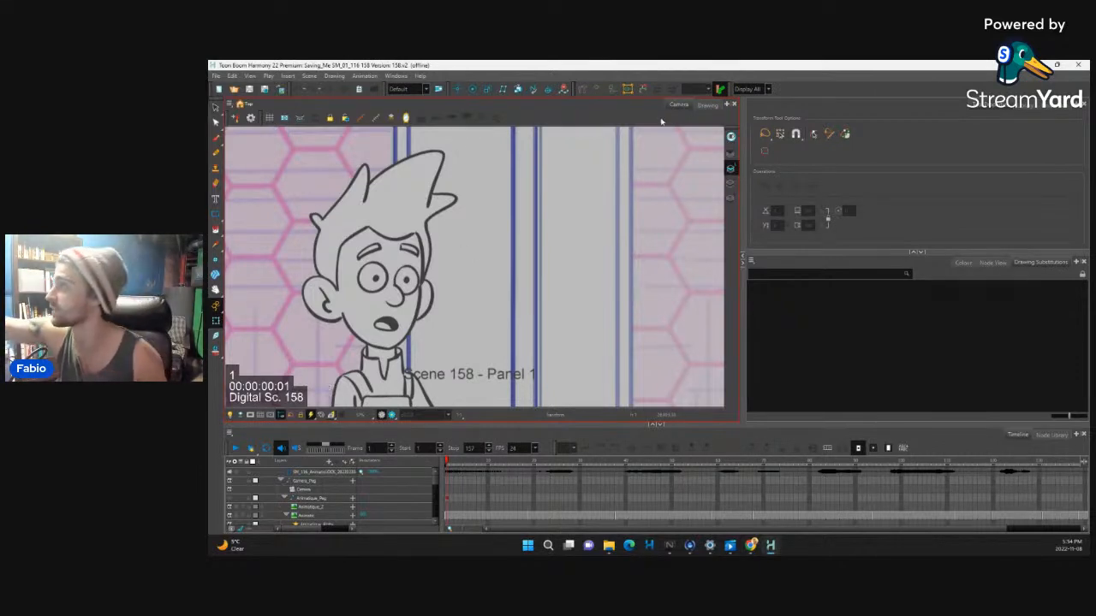
scroll(574, 293, down, 1)
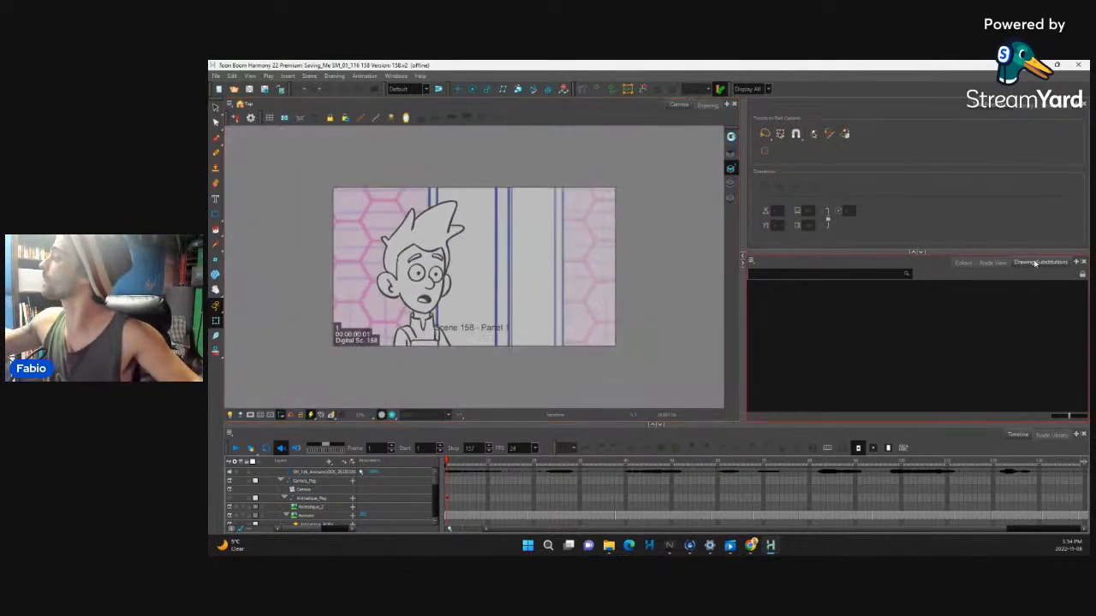
click(992, 262)
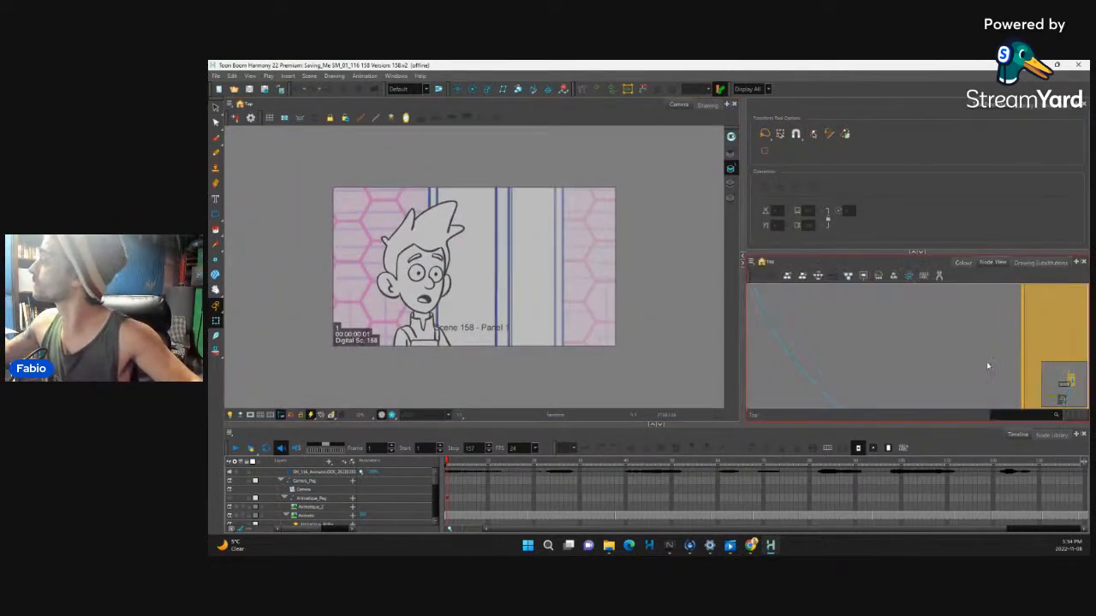
scroll(1008, 334, down, 3)
drag(1005, 344, 900, 379)
click(857, 318)
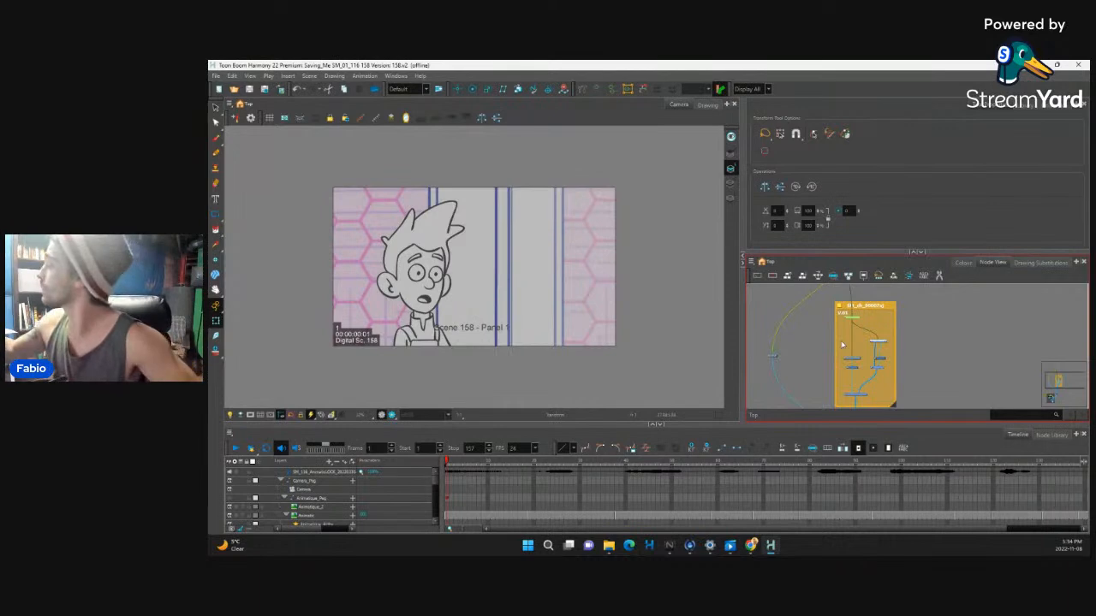
Examine the area around the camera frame to locate the character rig
drag(490, 374, 553, 255)
drag(582, 293, 574, 335)
key(2)
key(2)
key(1)
key(1)
key(1)
key(1)
key(1)
key(1)
key(1)
key(1)
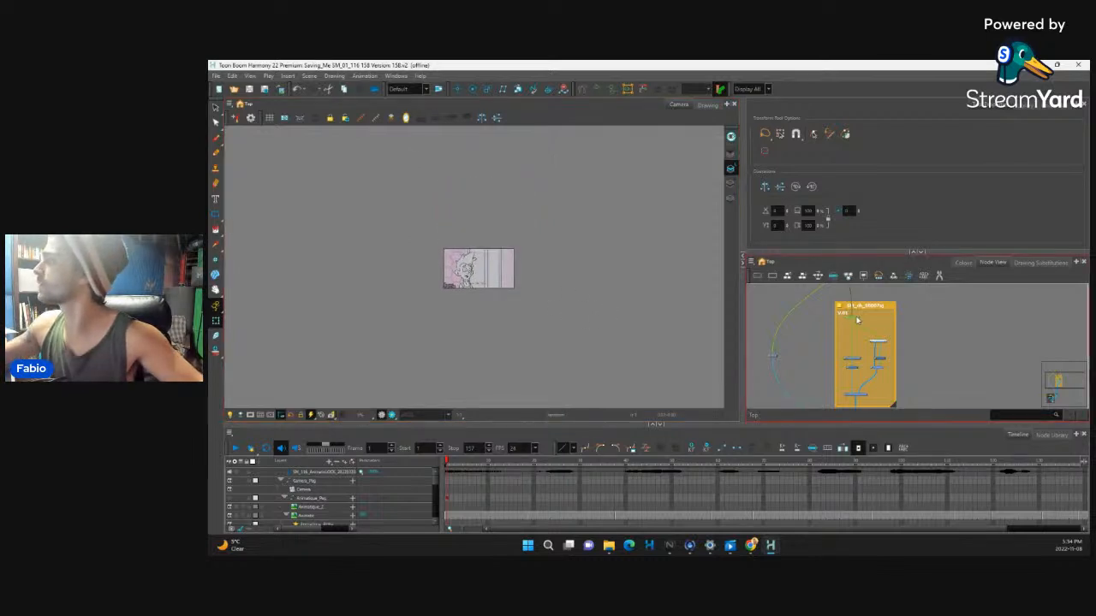
Reselect the character rig's main peg and collapse one of its layer groups in the timeline
click(857, 319)
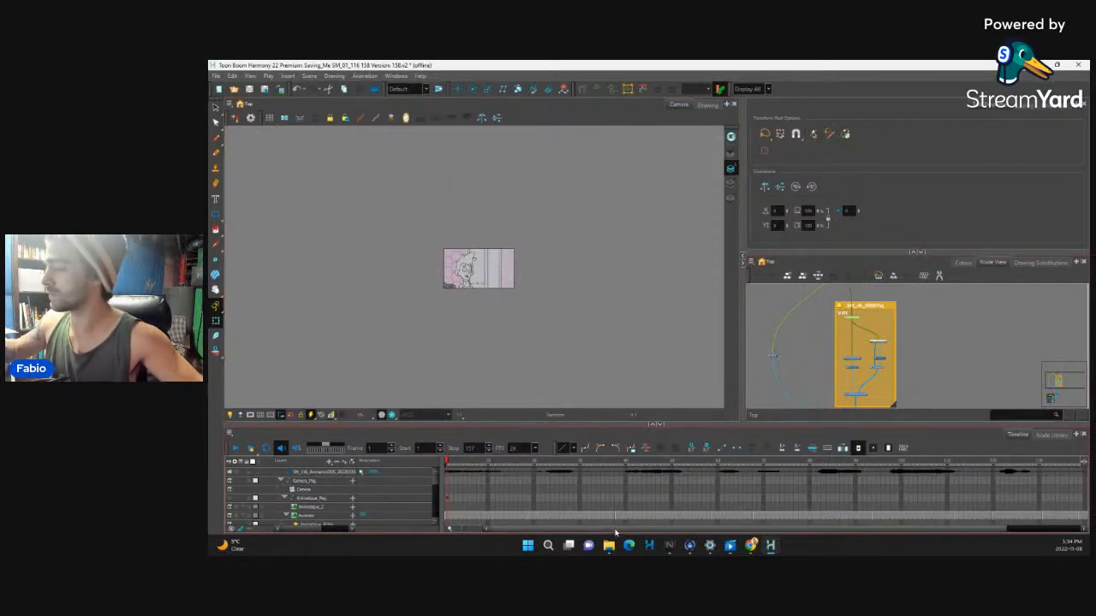
drag(435, 482, 439, 481)
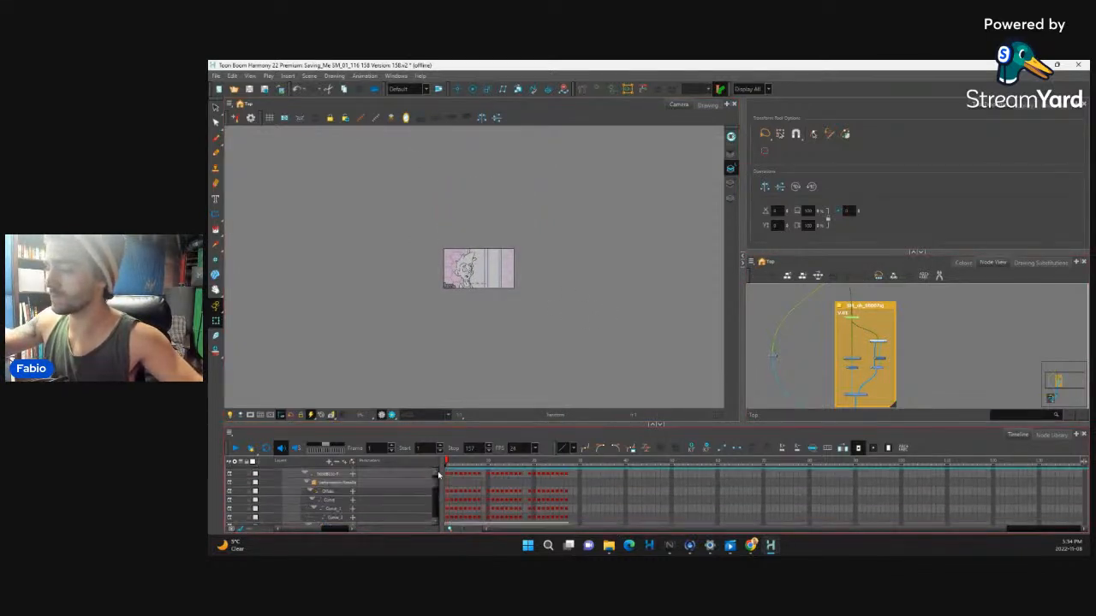
click(305, 474)
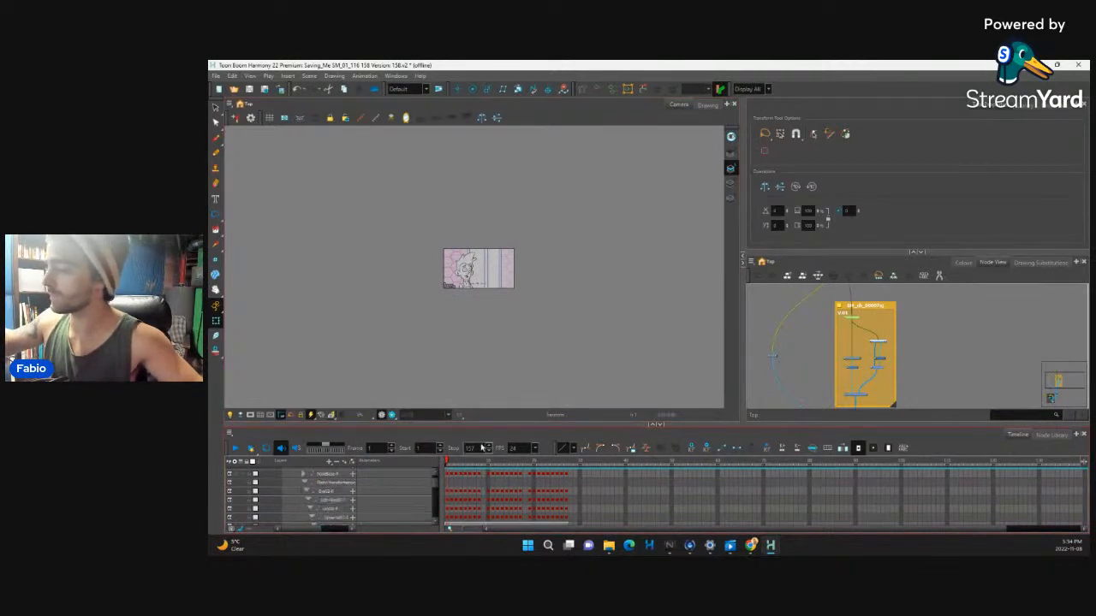
Mark the scene's last frame, 157, with a scene marker and extend the scene length past it
drag(579, 529, 761, 534)
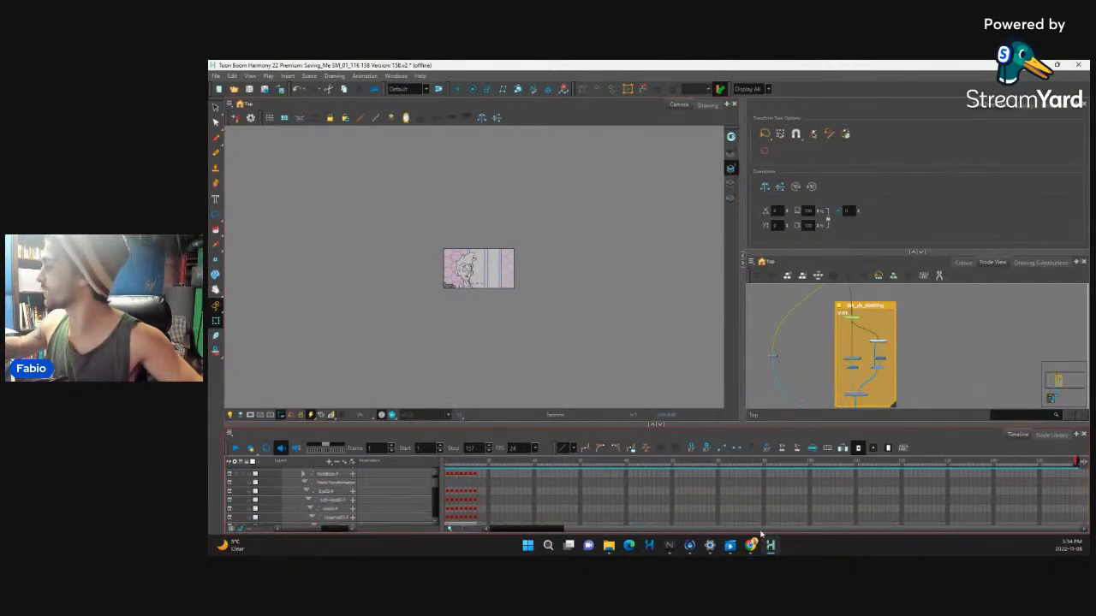
click(1075, 474)
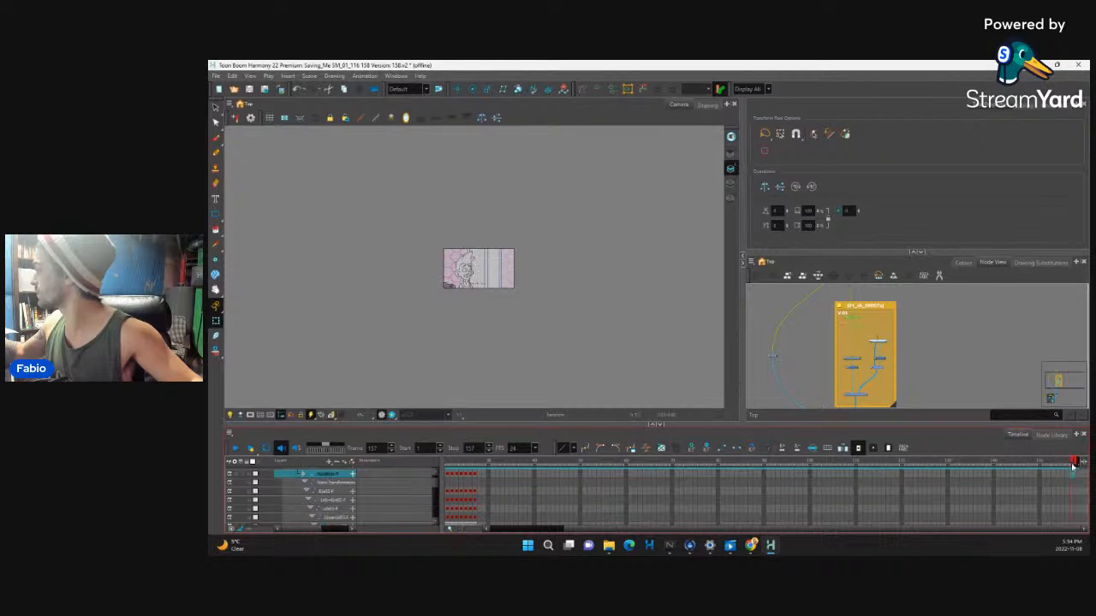
right_click(1074, 465)
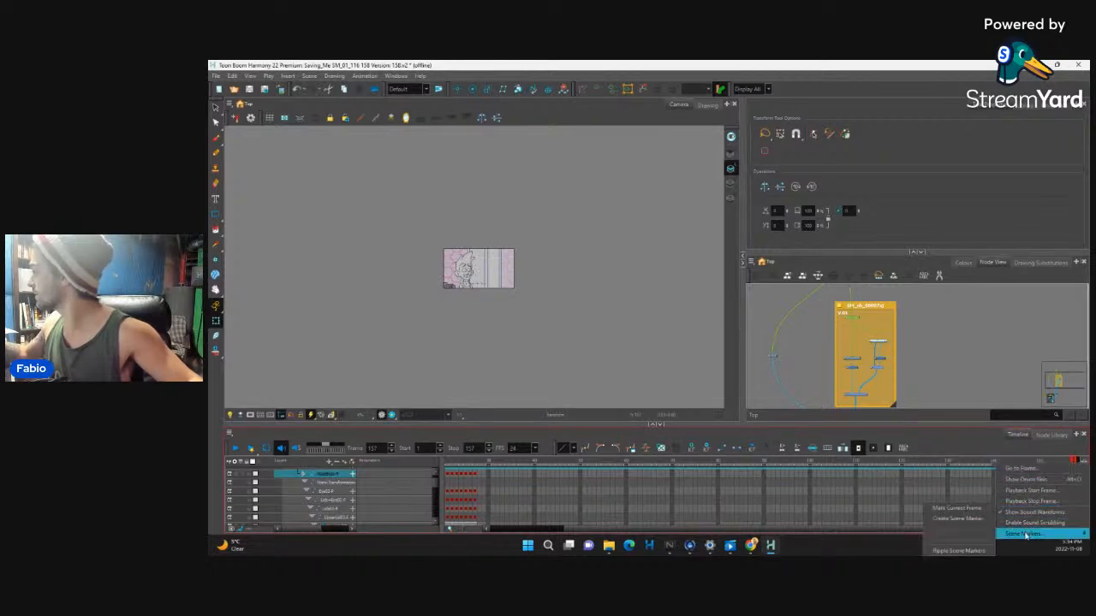
mouse_move(1026, 535)
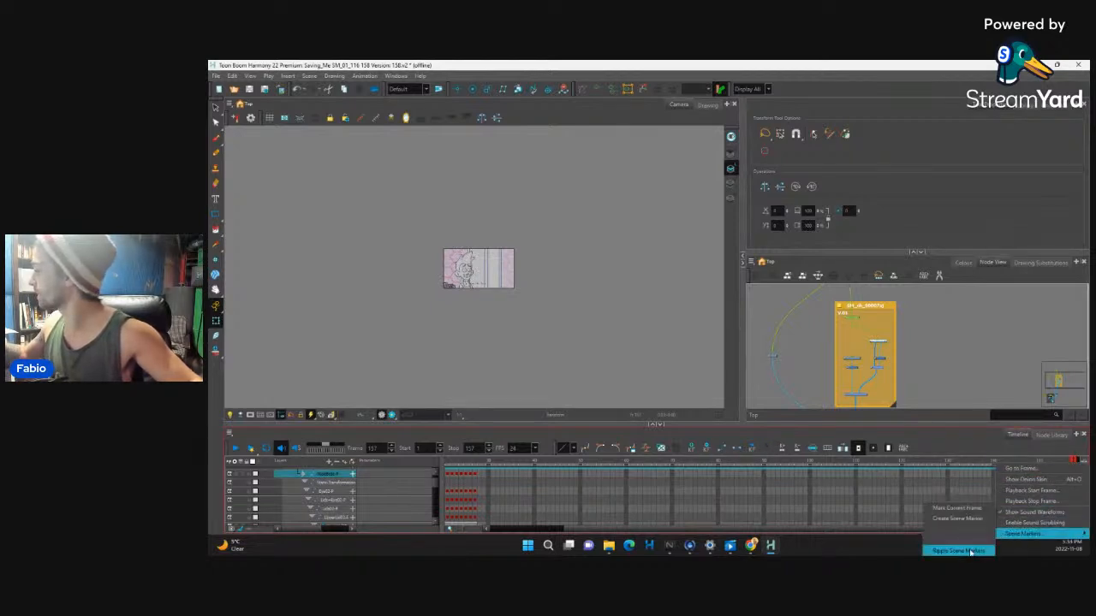
click(962, 511)
mouse_move(1071, 464)
mouse_down()
mouse_move(1045, 463)
mouse_move(1083, 461)
mouse_move(1062, 460)
mouse_up()
click(1083, 529)
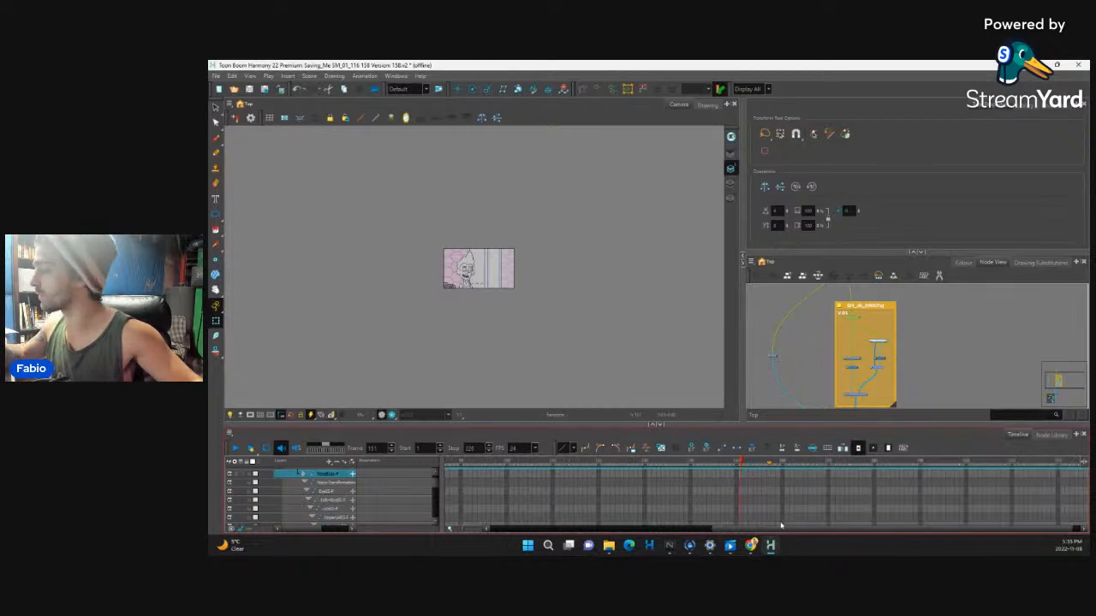
Move all pose keyframes of the character rig's main layer past the scene marker, starting at frame 159
drag(781, 530, 517, 538)
drag(436, 480, 436, 472)
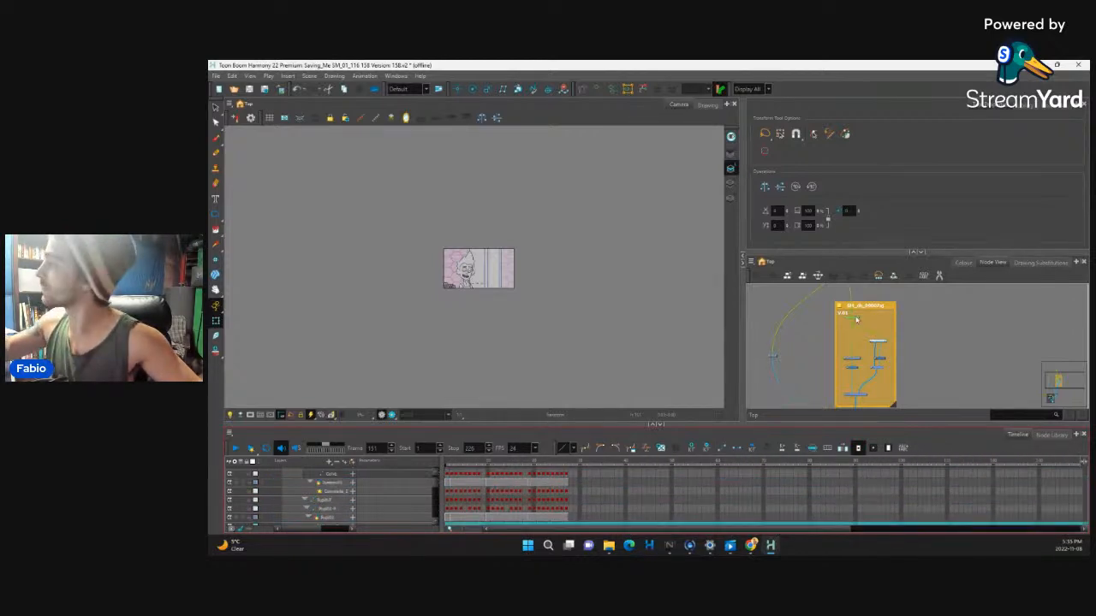
key(o)
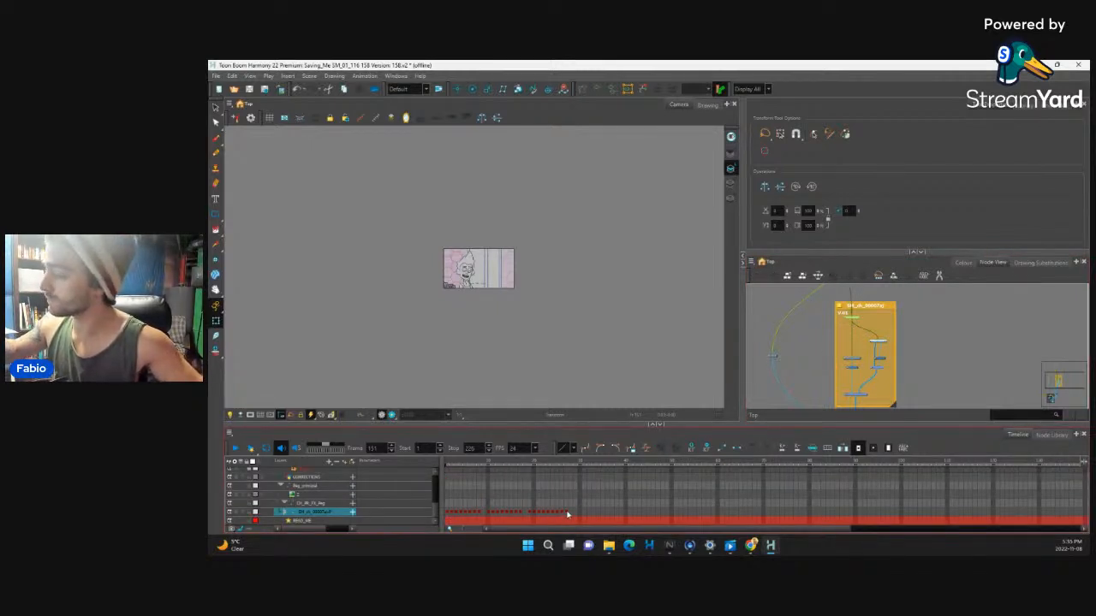
mouse_move(566, 514)
mouse_down()
mouse_move(453, 514)
mouse_move(558, 513)
mouse_up()
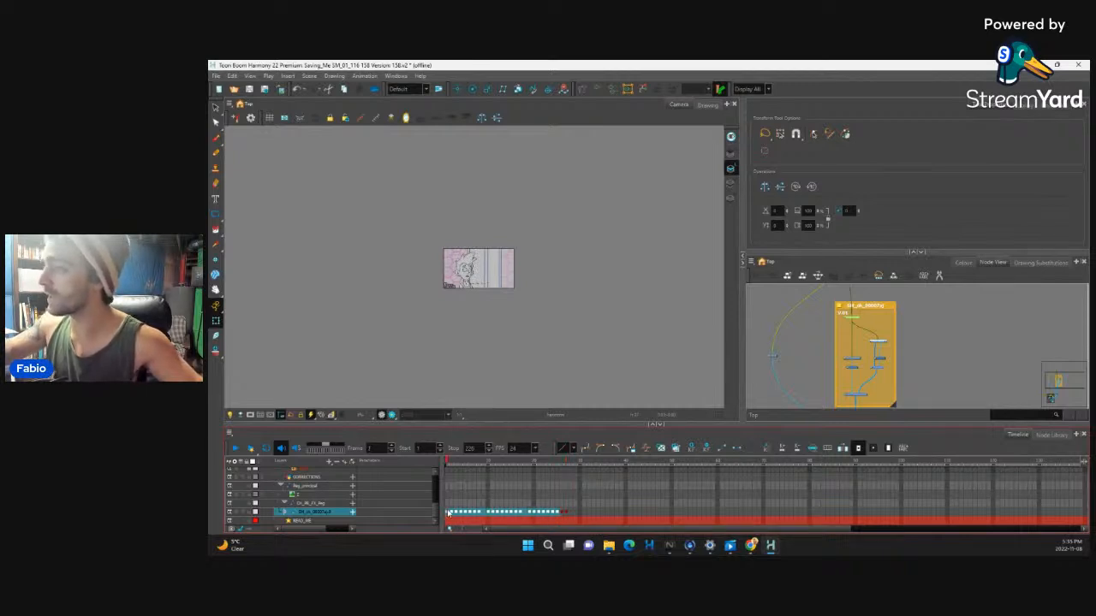
click(448, 513)
drag(582, 355, 653, 320)
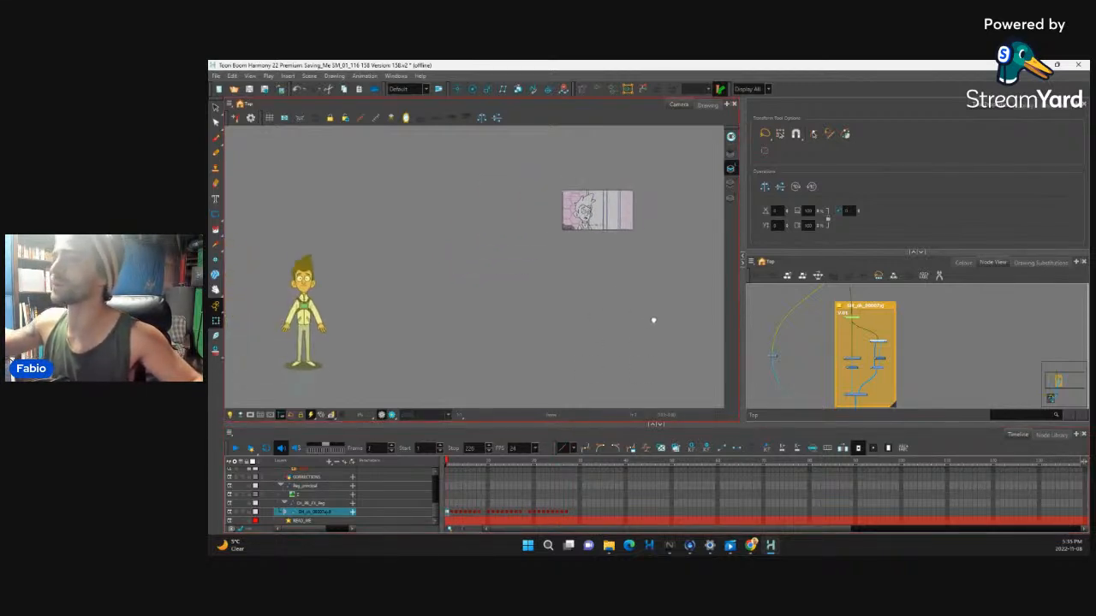
drag(567, 513, 446, 514)
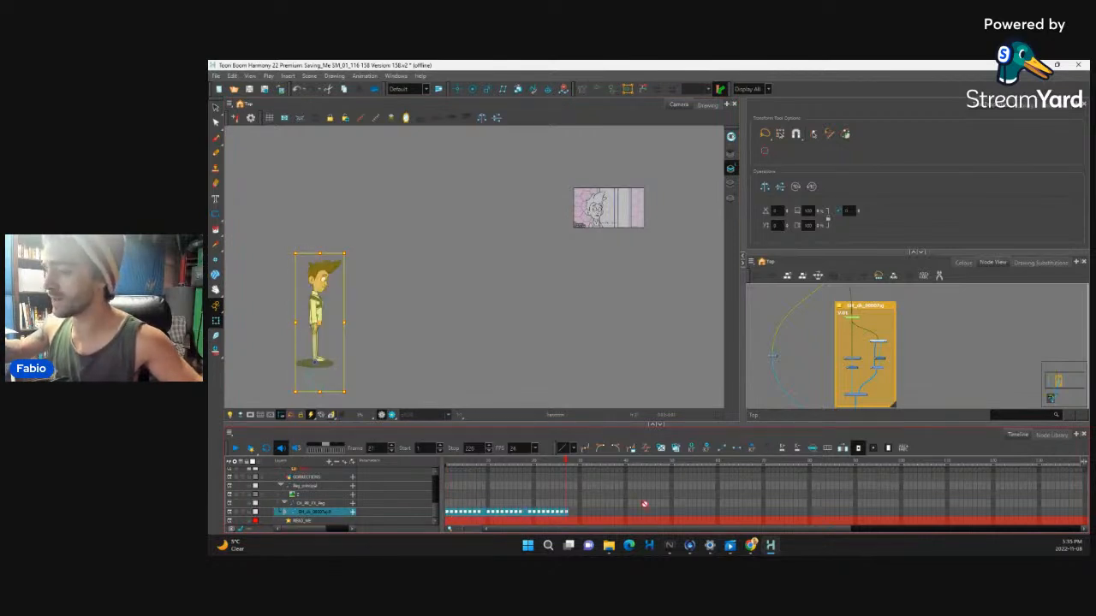
drag(658, 506, 924, 512)
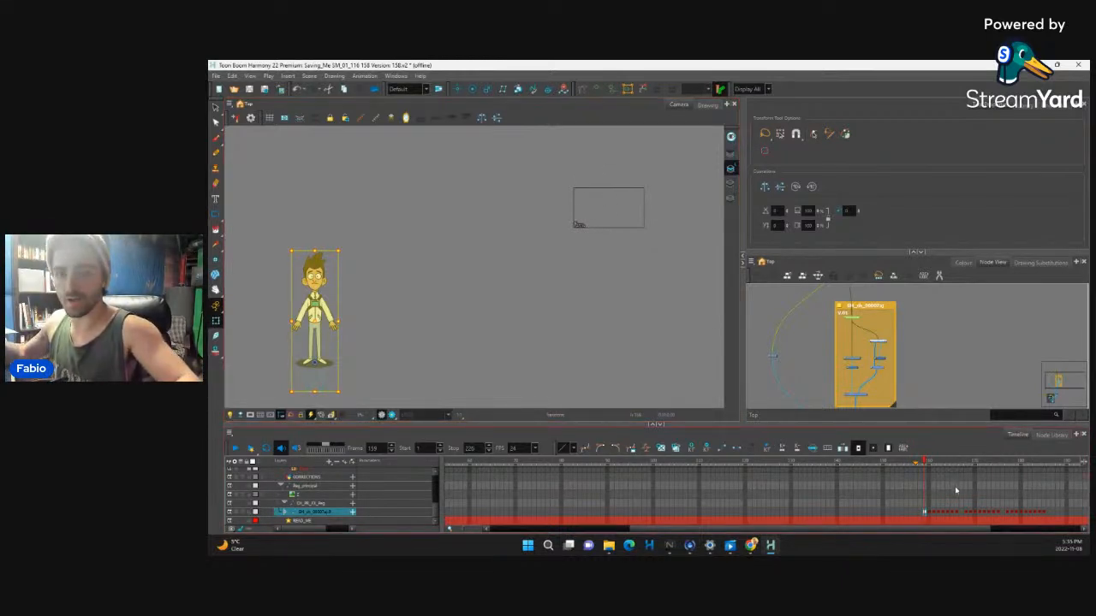
Copy the rig's three-quarter pose from frame 160 and paste it at frame 1
click(935, 516)
click(935, 514)
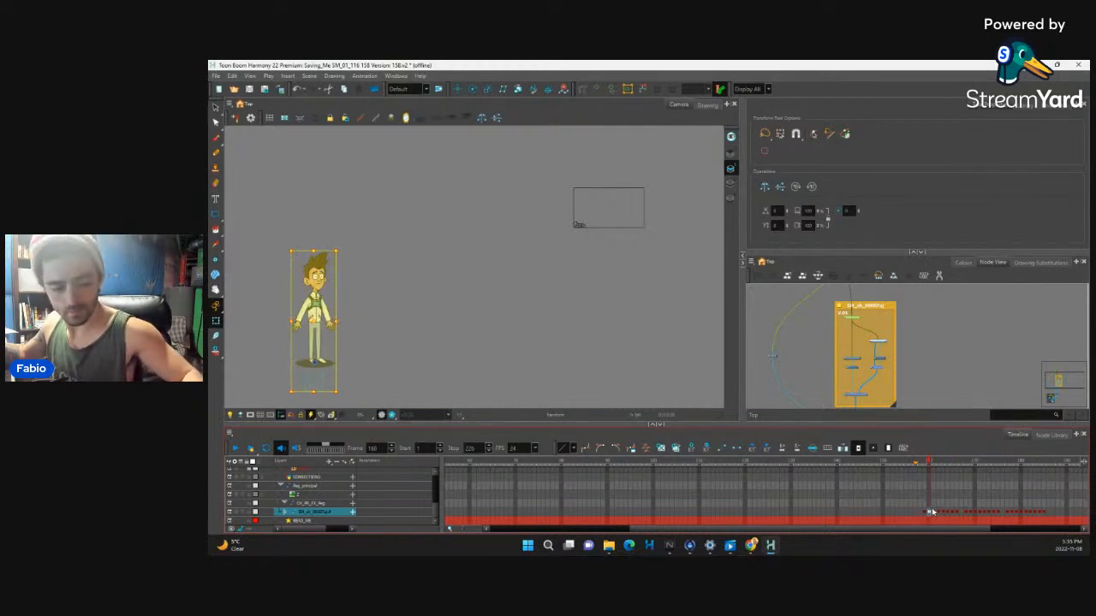
drag(902, 529, 659, 516)
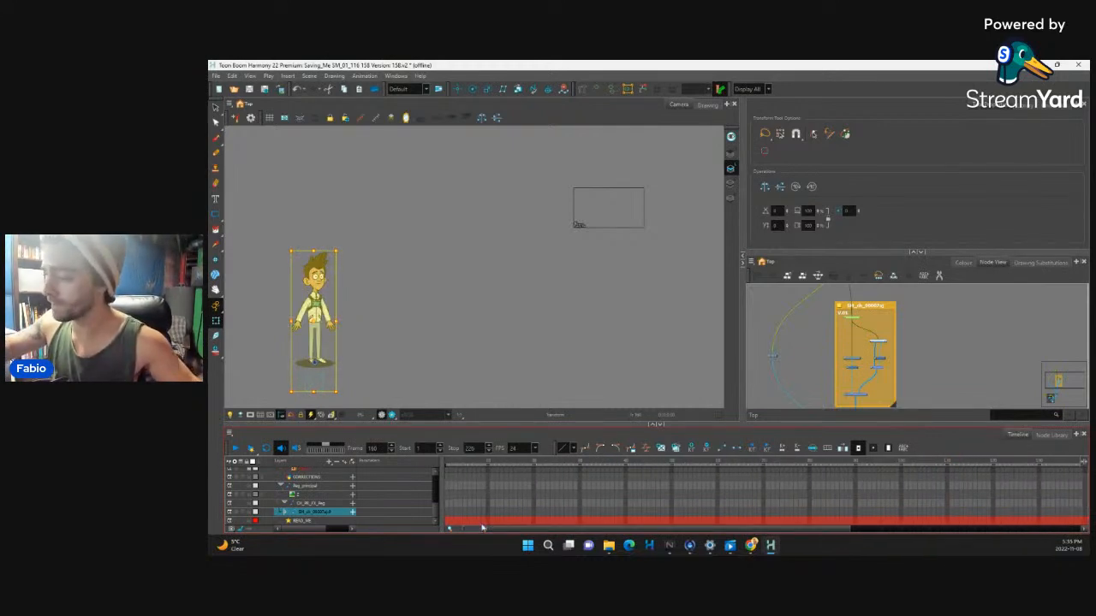
click(446, 511)
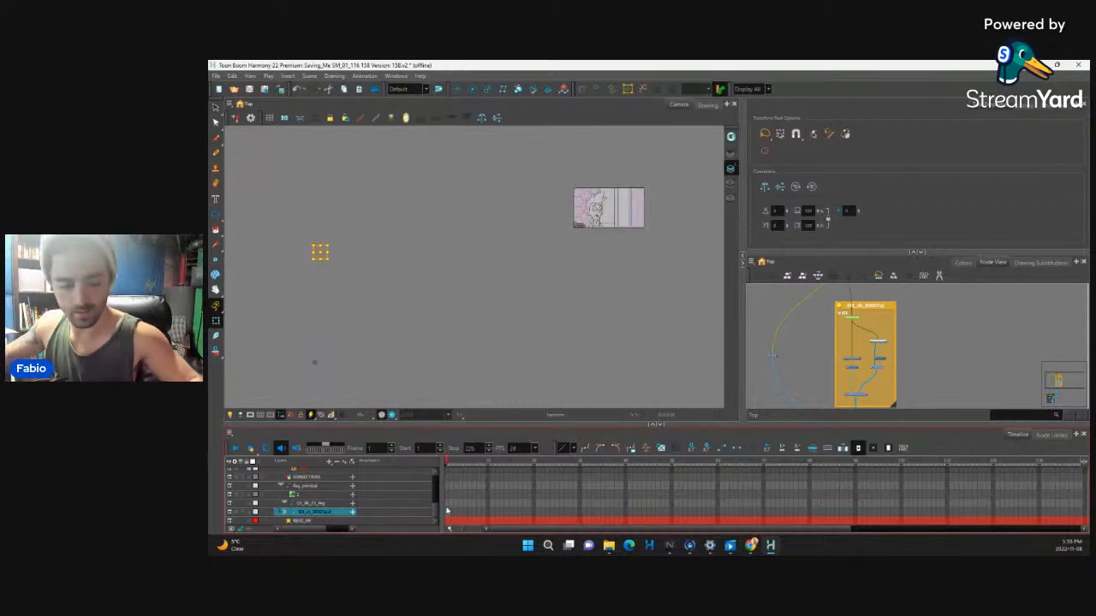
key(ctrl+v)
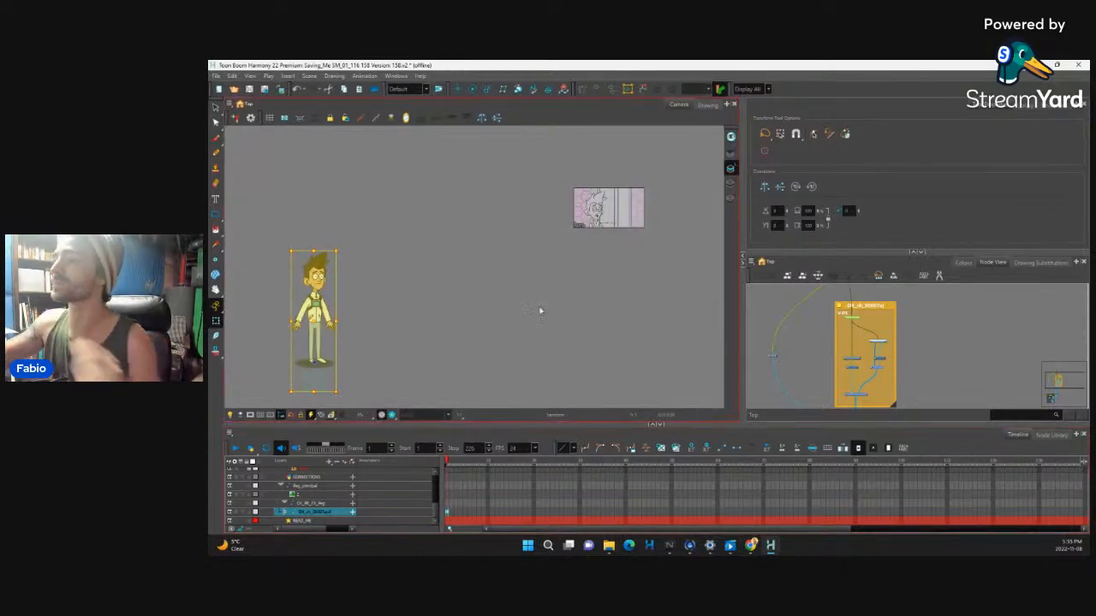
Move the character from outside the camera frame over the sketched boy in the animatic
mouse_move(313, 321)
mouse_down()
mouse_move(519, 277)
mouse_move(599, 232)
mouse_move(595, 248)
mouse_up()
key(2)
key(2)
key(2)
drag(703, 219, 535, 314)
key(2)
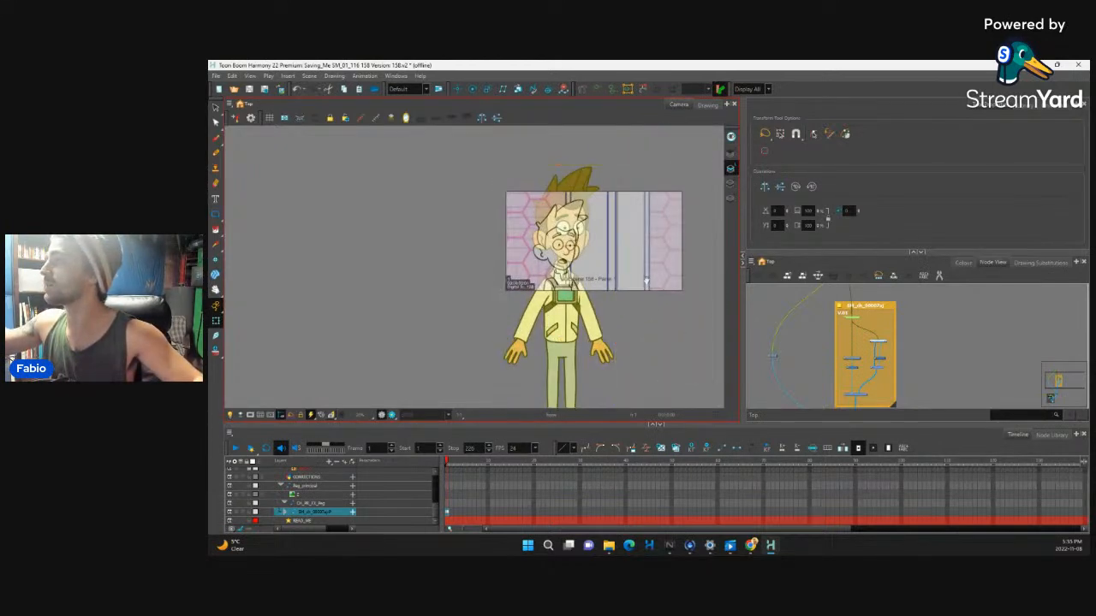
drag(646, 282, 621, 283)
Scale down and reposition the character in turns until its head matches the sketched boy in the animatic
drag(591, 165, 587, 207)
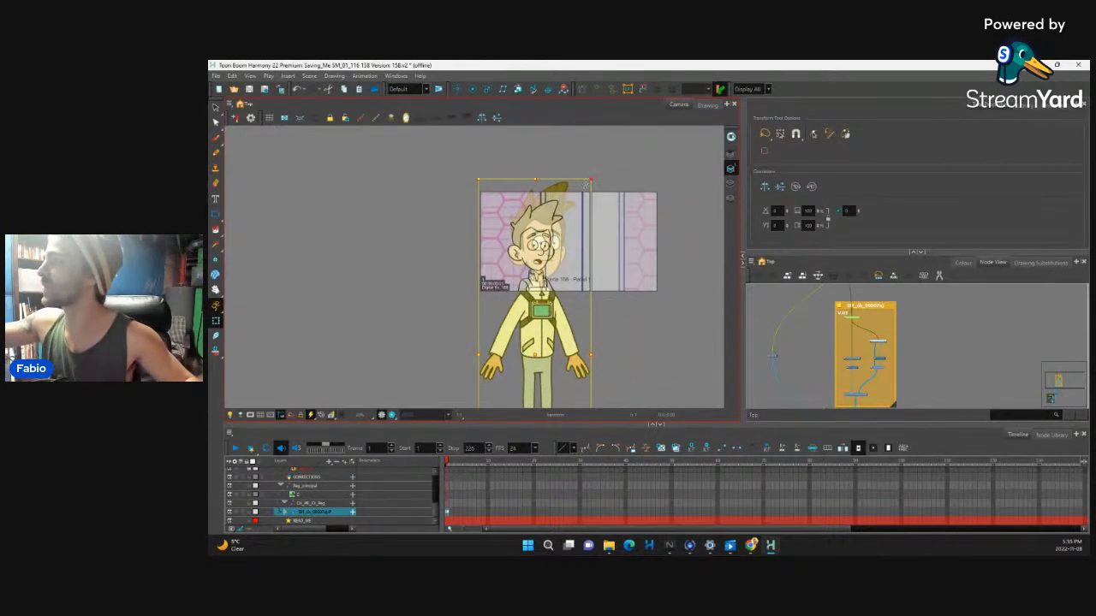
drag(538, 352, 538, 320)
drag(585, 178, 580, 204)
drag(534, 344, 534, 315)
drag(579, 176, 574, 194)
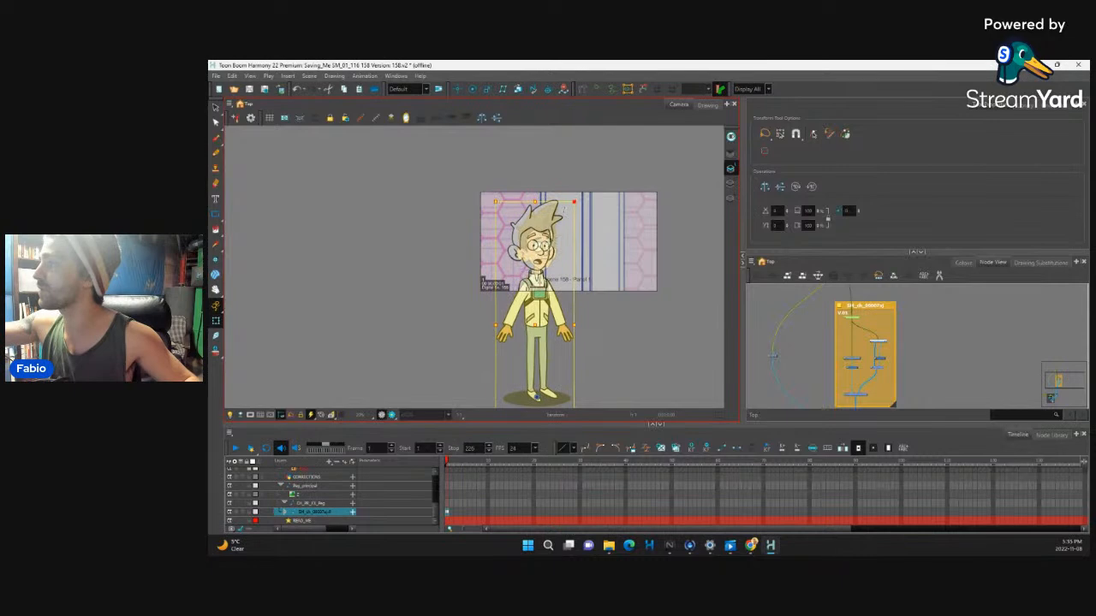
drag(534, 317, 533, 321)
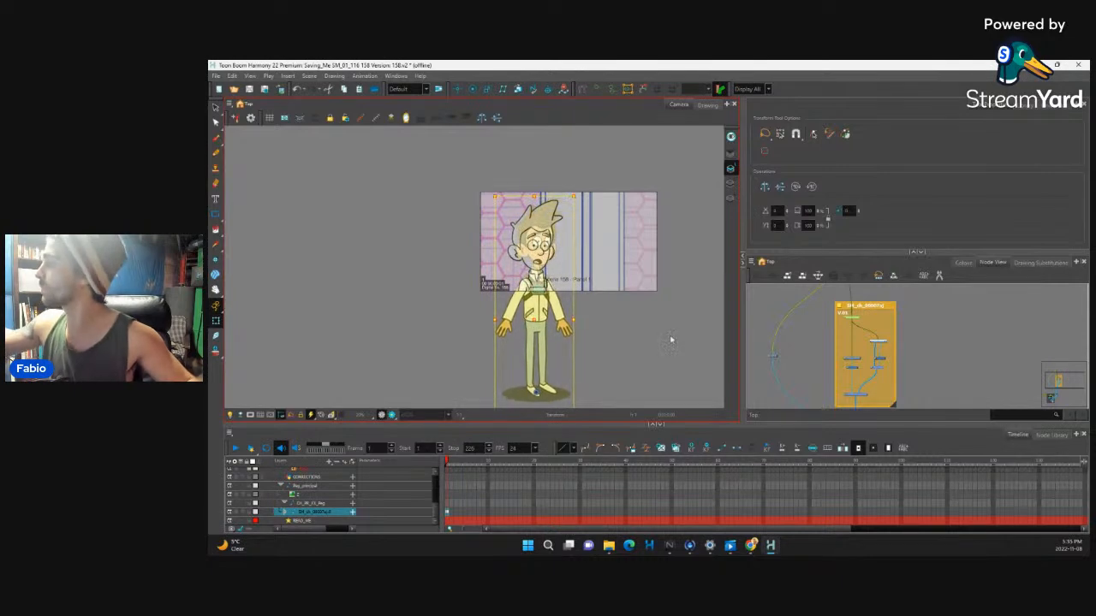
Enable the middle disabled node in the RENDER group and place the reduced animatic at the camera frame's lower-right corner
scroll(897, 309, down, 3)
drag(897, 309, 905, 292)
click(788, 381)
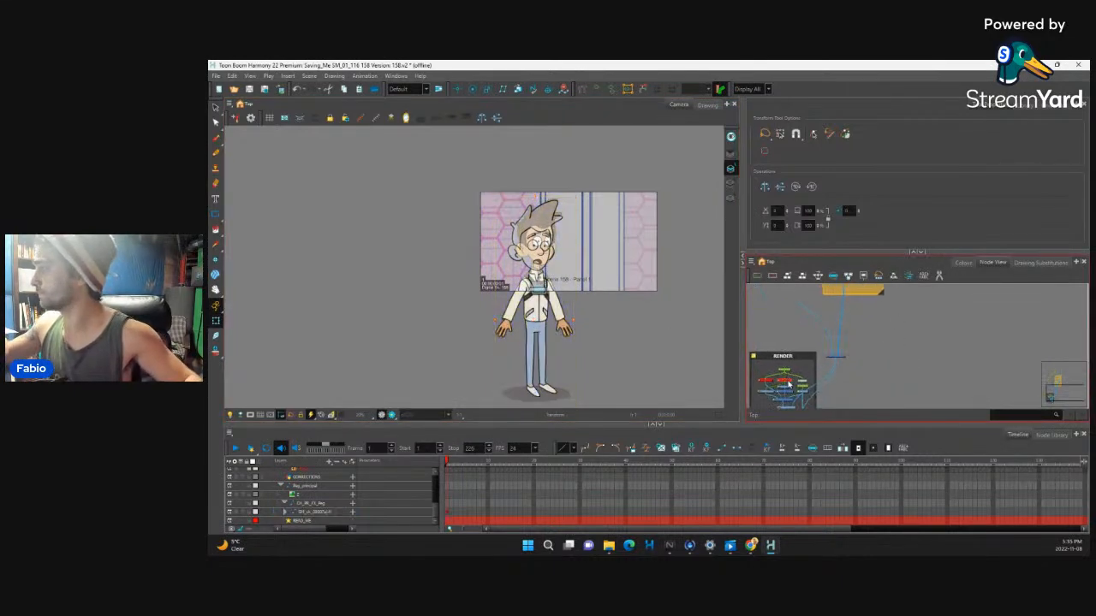
key(a)
drag(632, 308, 594, 354)
Scrub the opening frames and play the scene in a loop with sound to review the animatic
drag(446, 463, 620, 460)
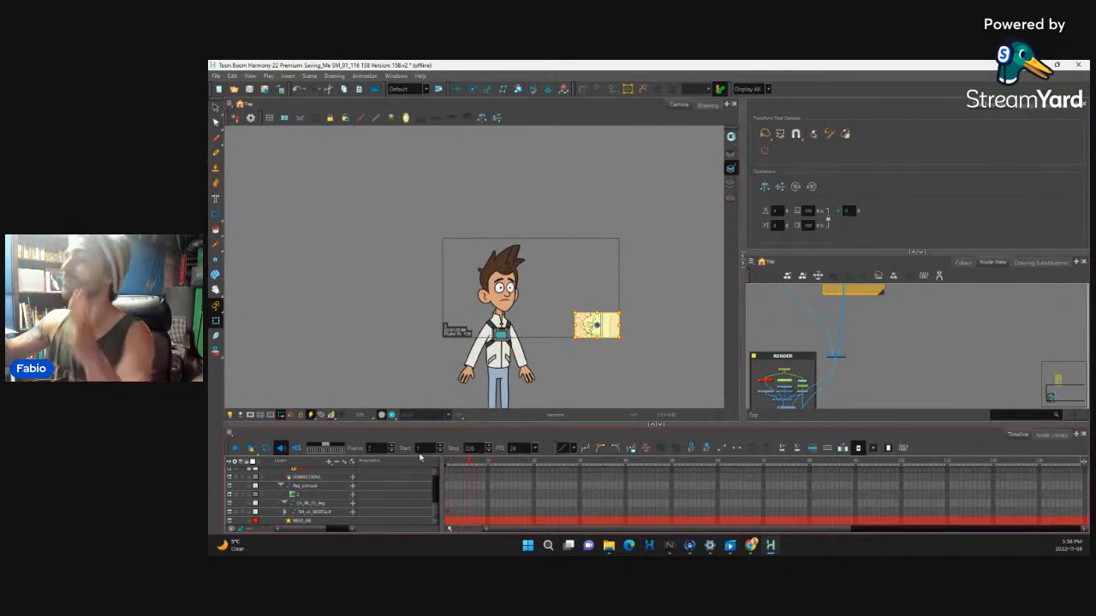
click(293, 448)
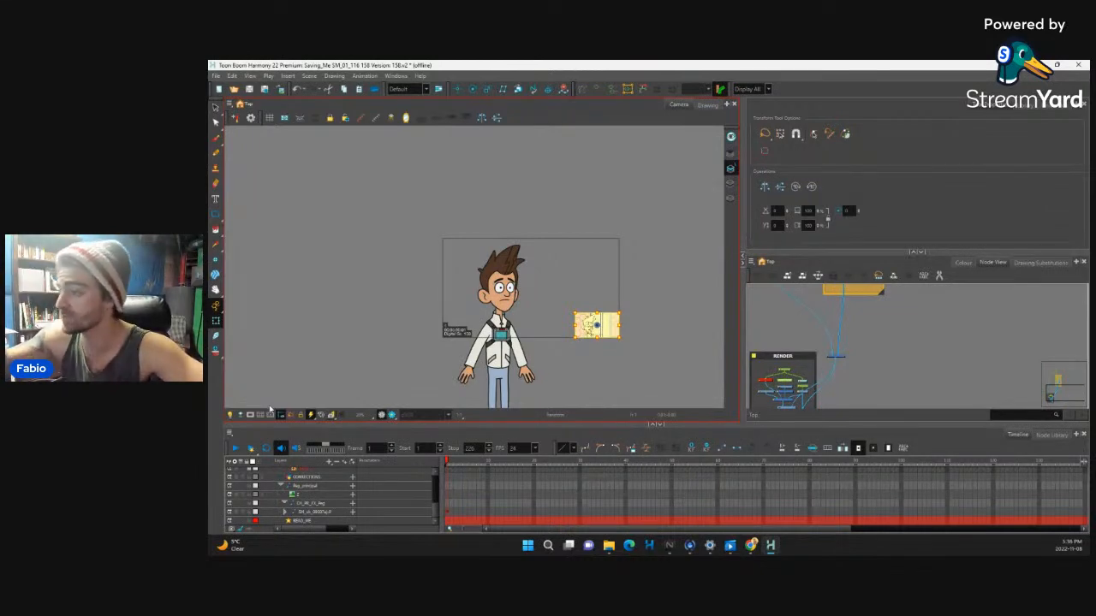
drag(436, 511, 433, 463)
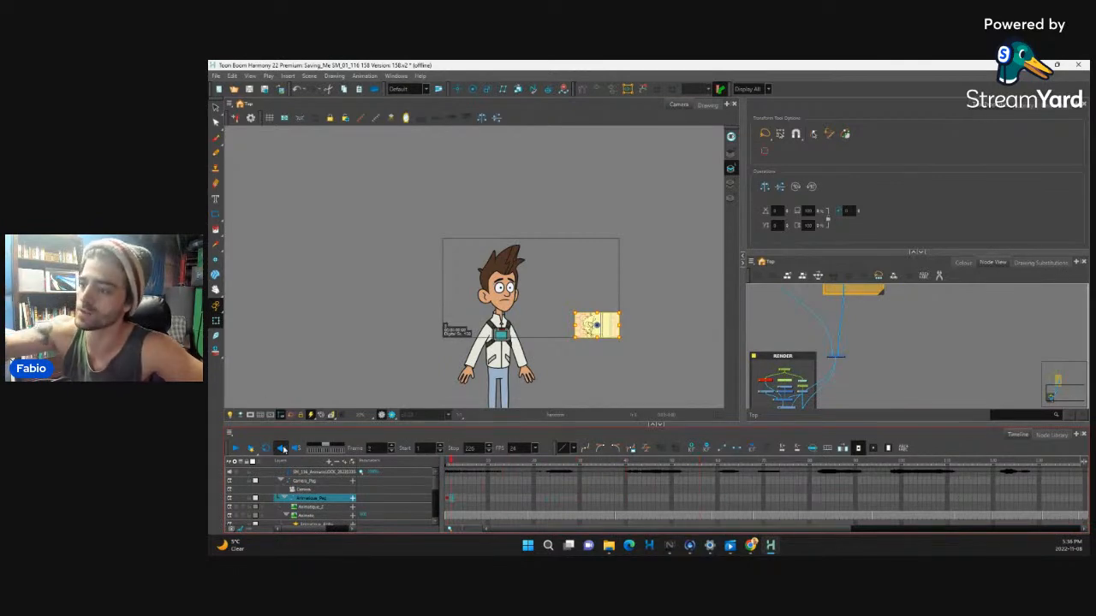
click(342, 414)
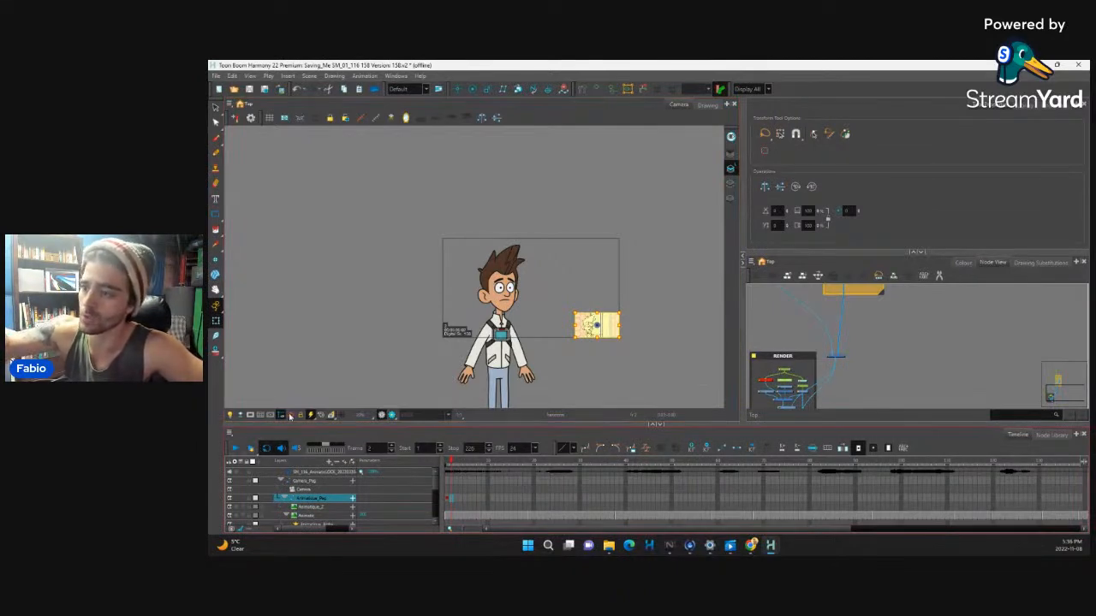
click(234, 447)
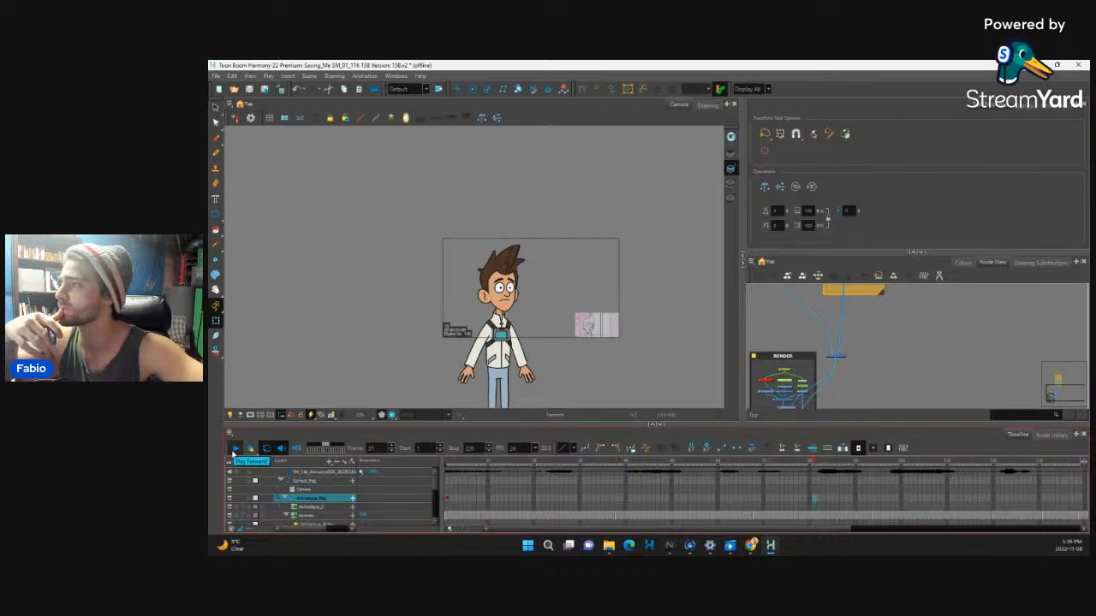
click(234, 451)
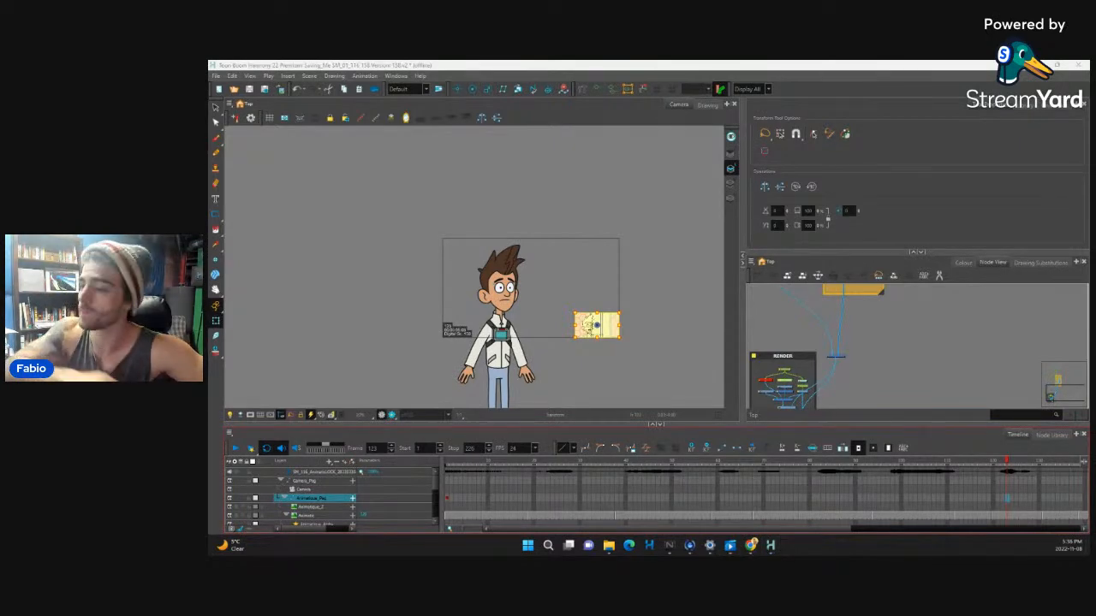
click(238, 447)
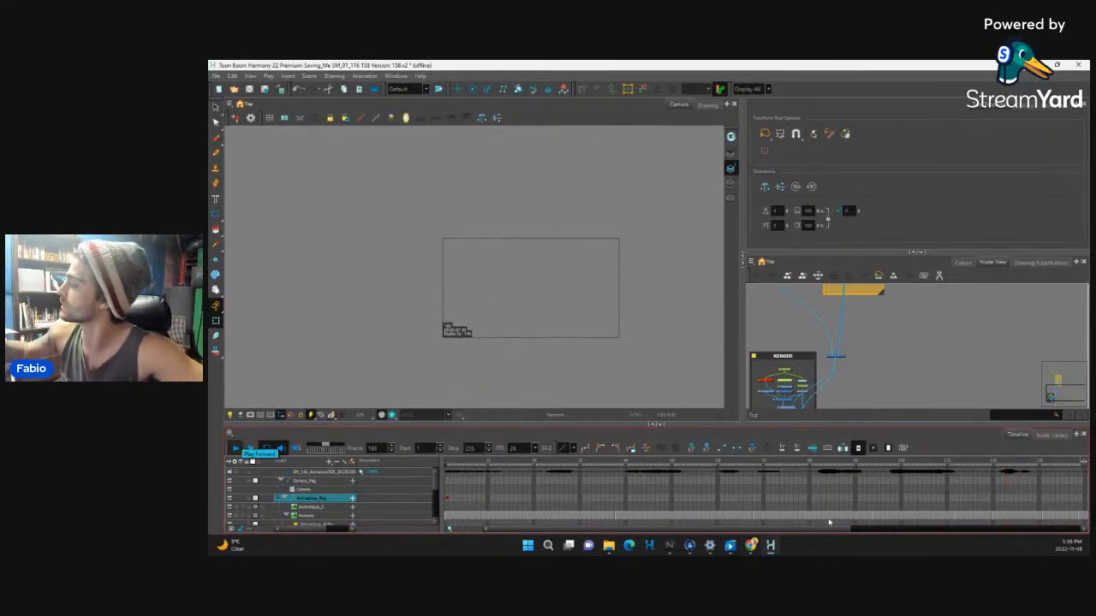
Limit playback to end at frame 157 and play the scene with sound to compare the character with the animatic
click(770, 476)
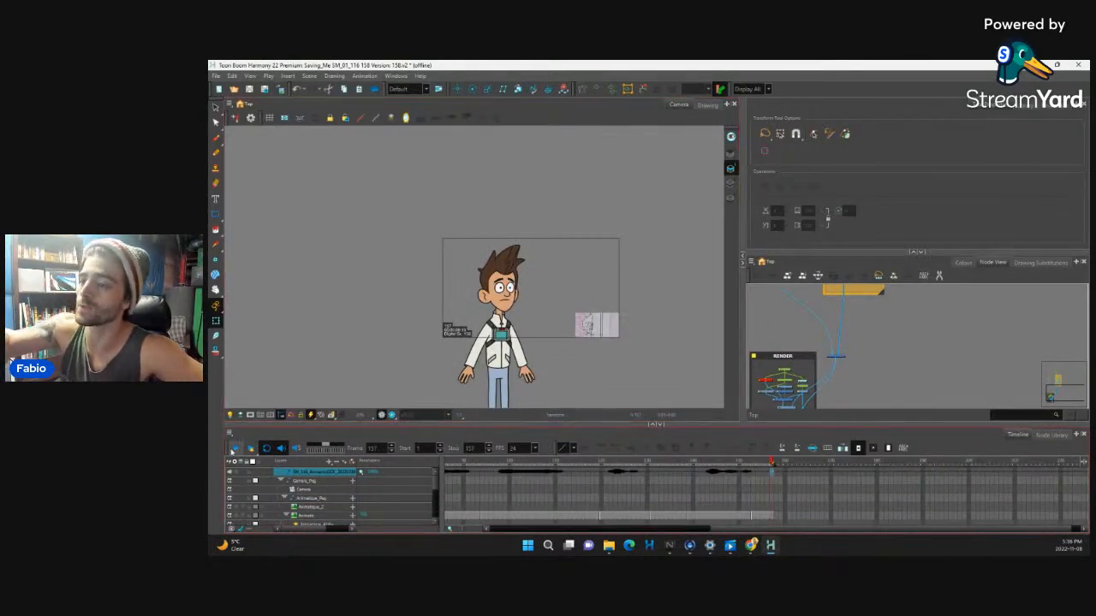
click(234, 449)
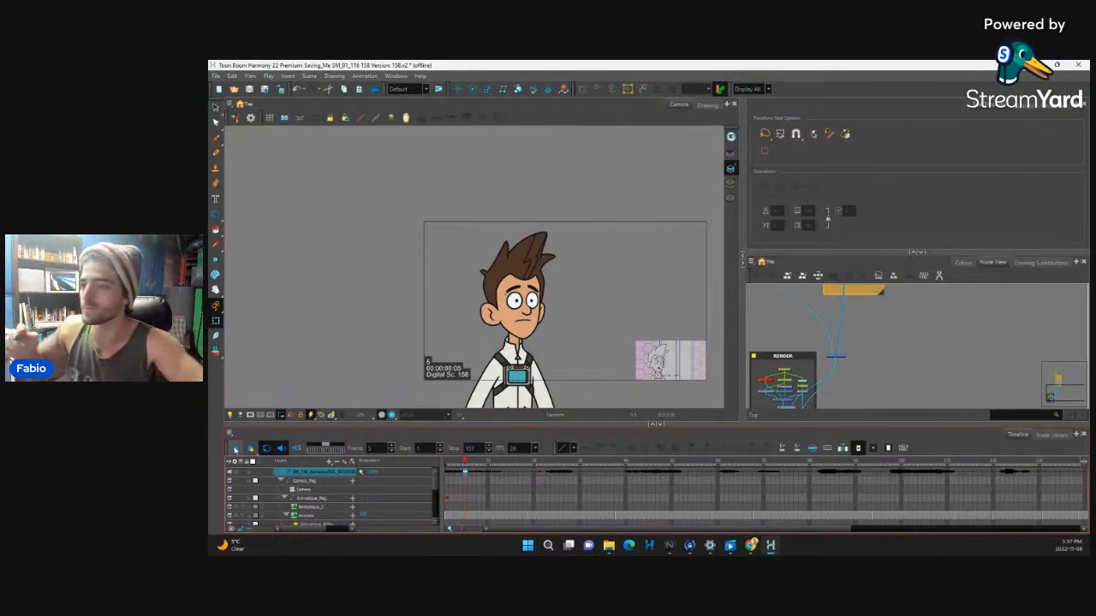
click(235, 451)
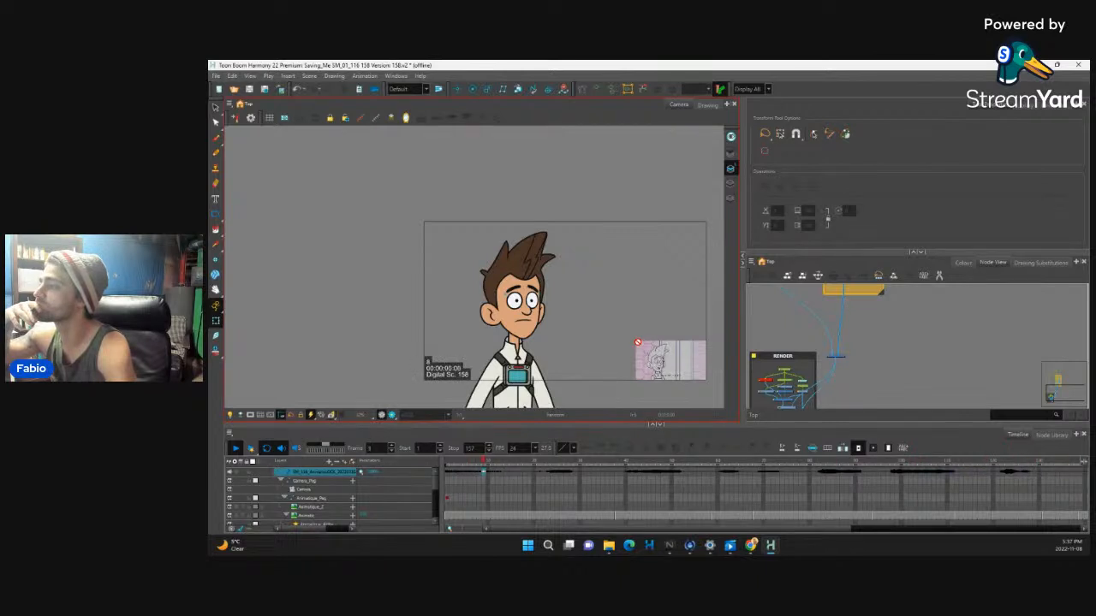
click(235, 447)
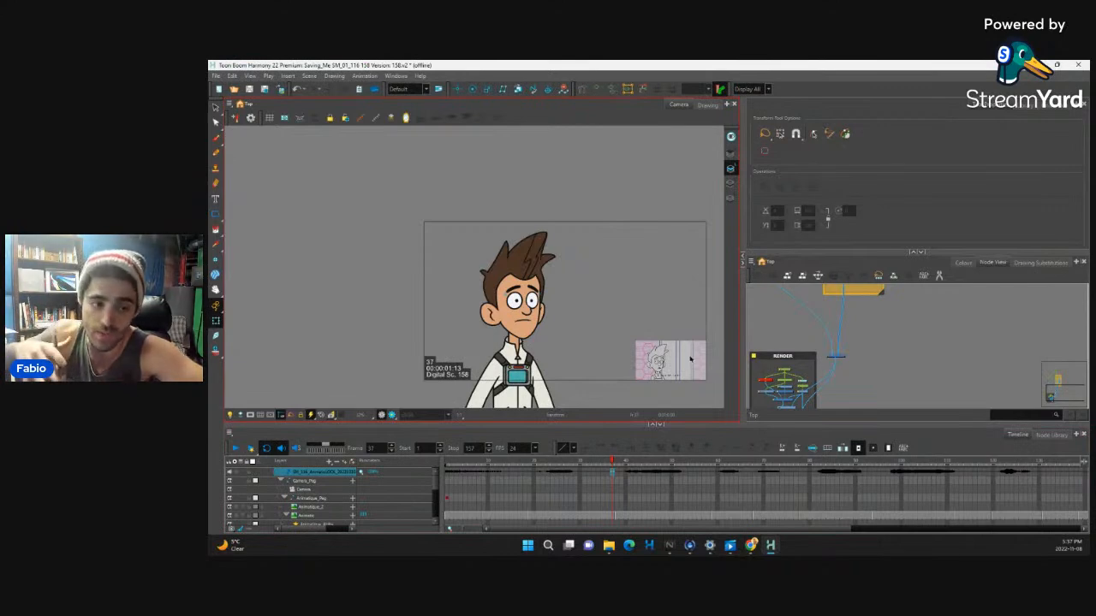
Scrub through the first 71 frames to study the pose changes in the reduced animatic, checking its peg's first keyframe
drag(617, 461, 758, 473)
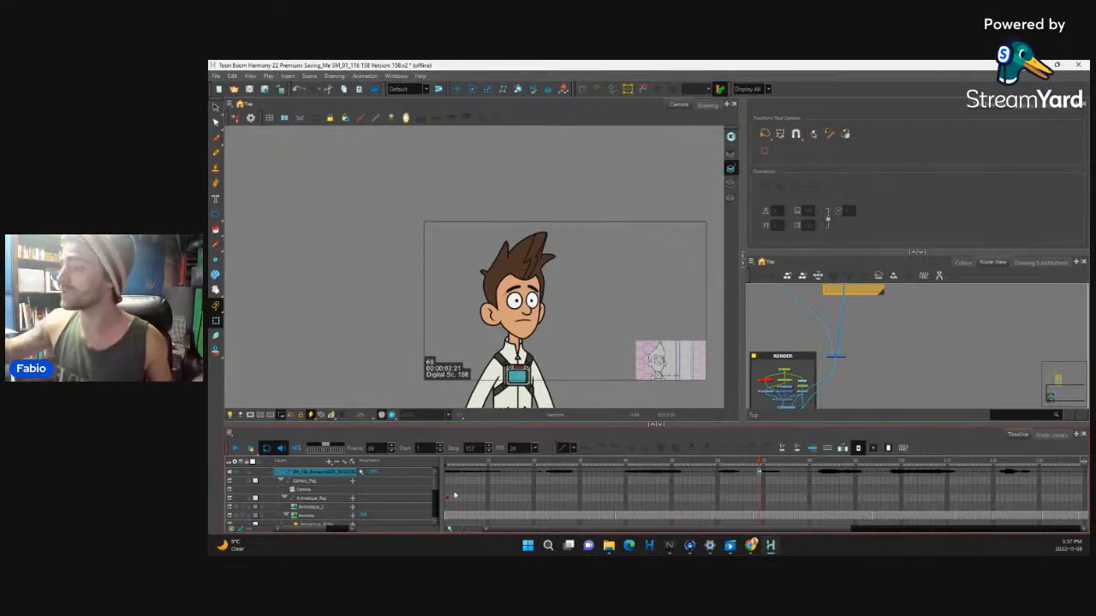
click(446, 498)
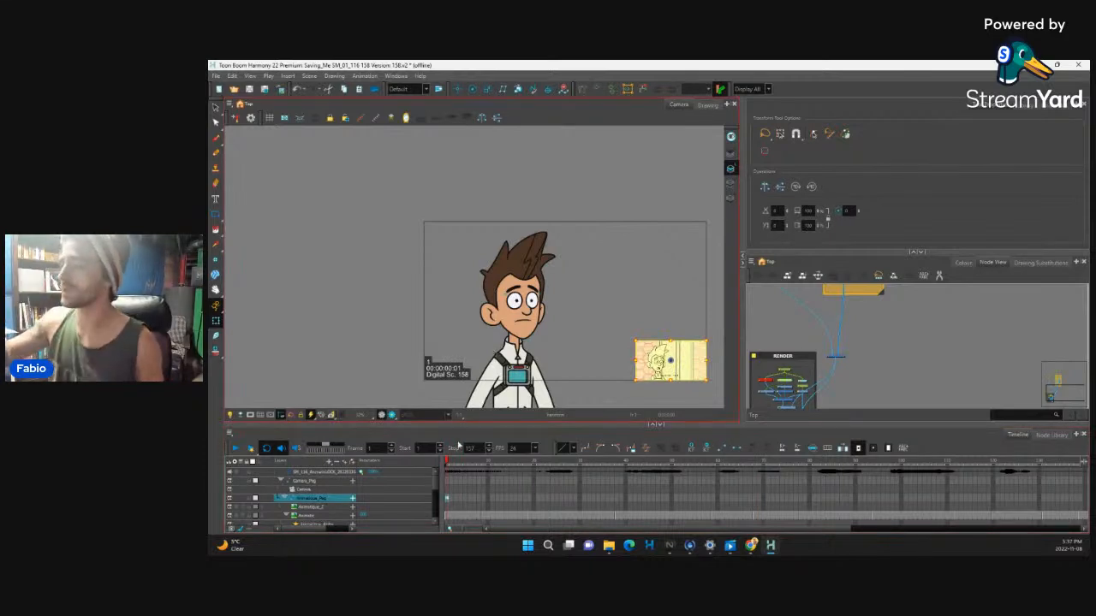
click(489, 465)
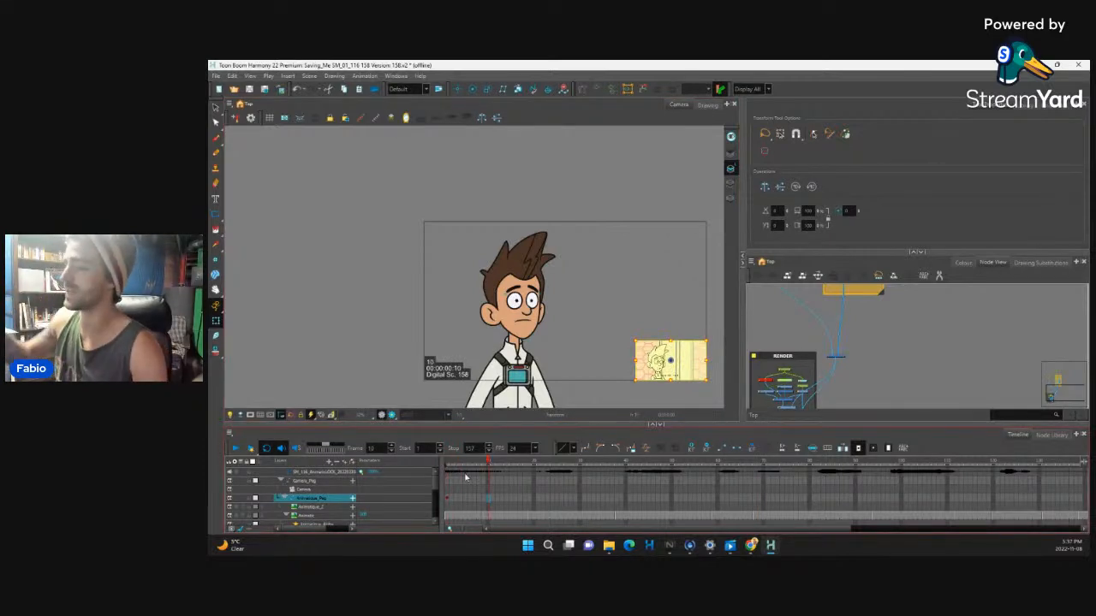
drag(482, 465, 440, 509)
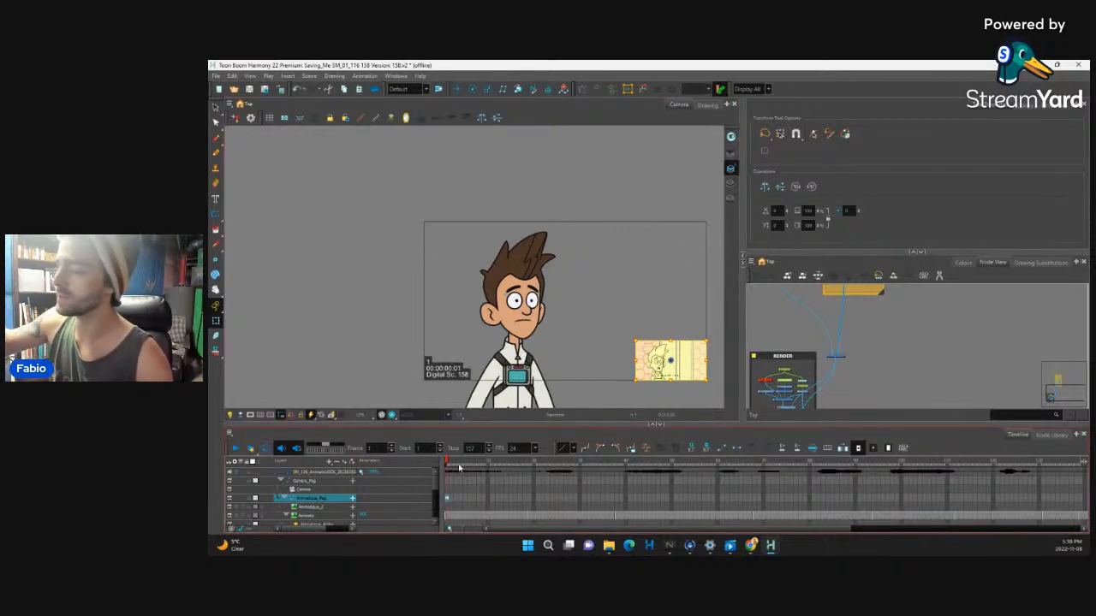
drag(448, 463, 502, 498)
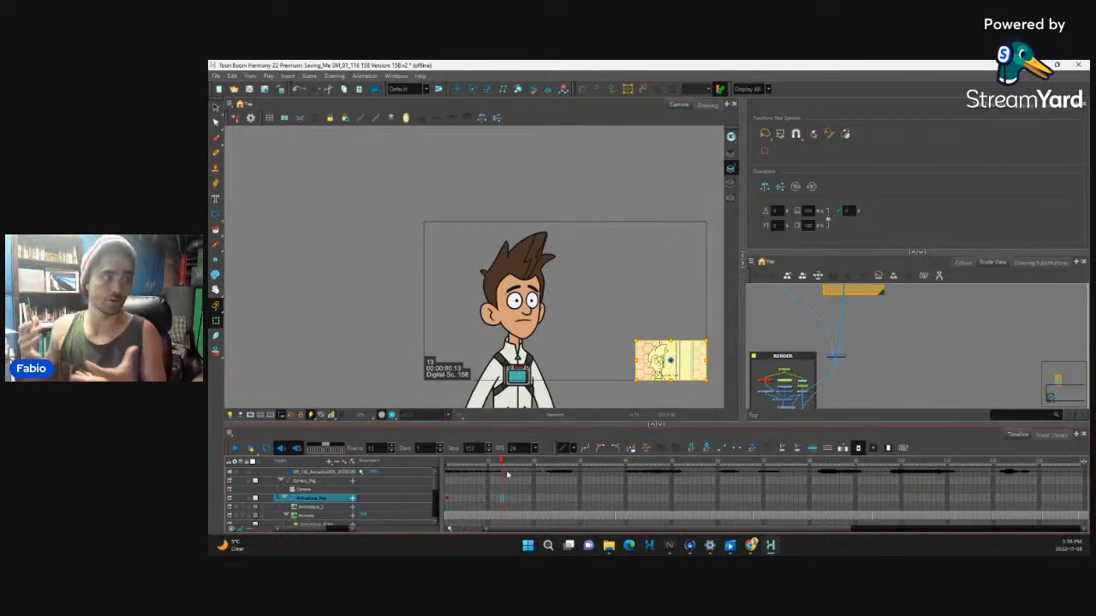
drag(505, 466, 594, 463)
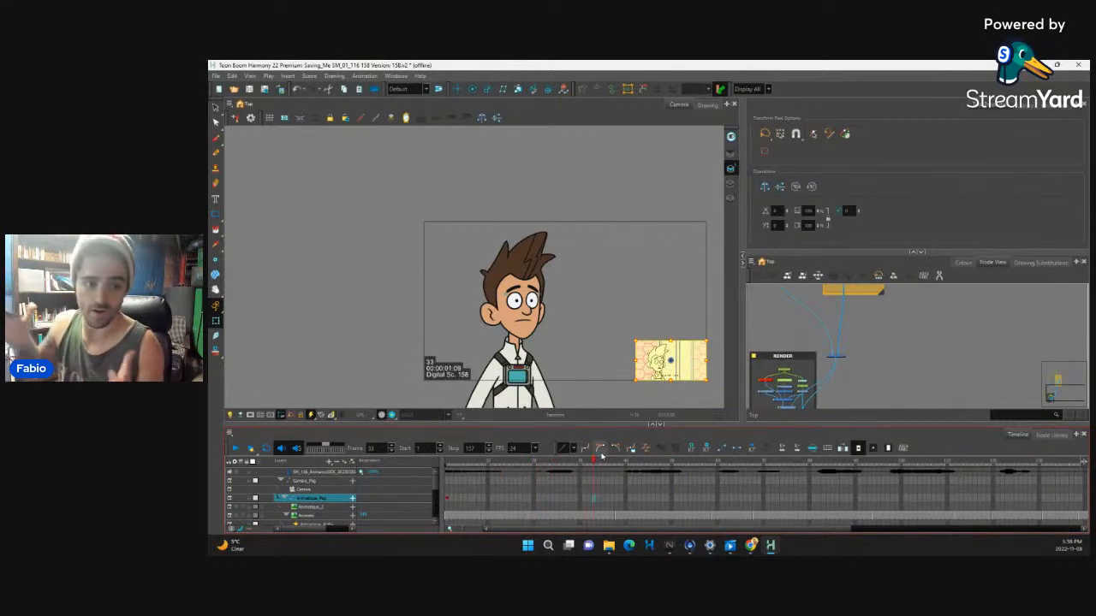
click(635, 462)
drag(640, 463, 768, 485)
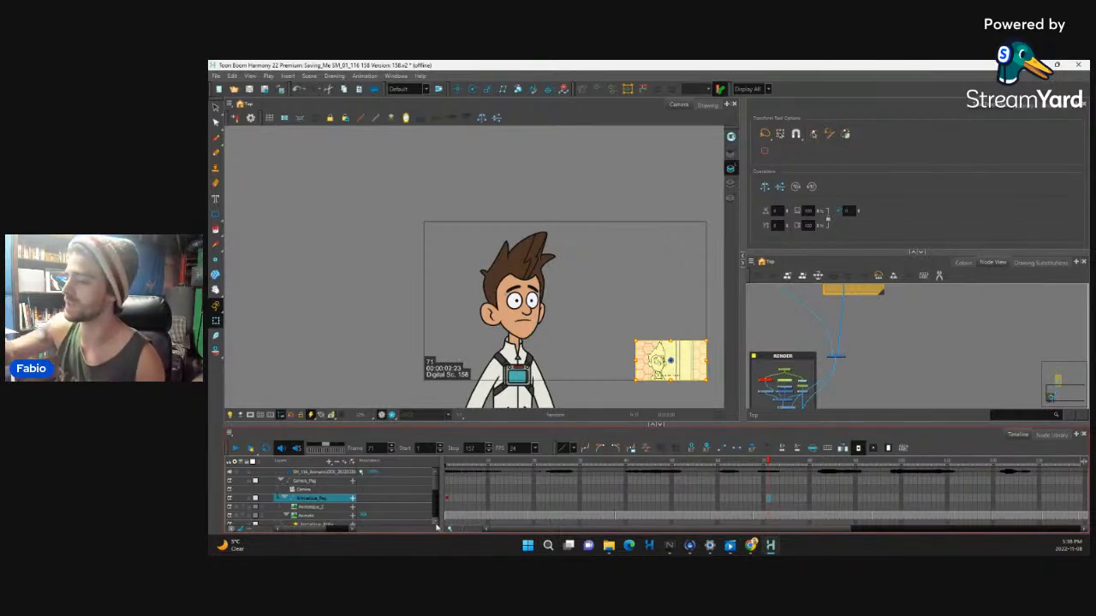
Return to frame 1, select the whole character starting from its torso, and locate its layer in the timeline
scroll(438, 524, down, 3)
click(464, 463)
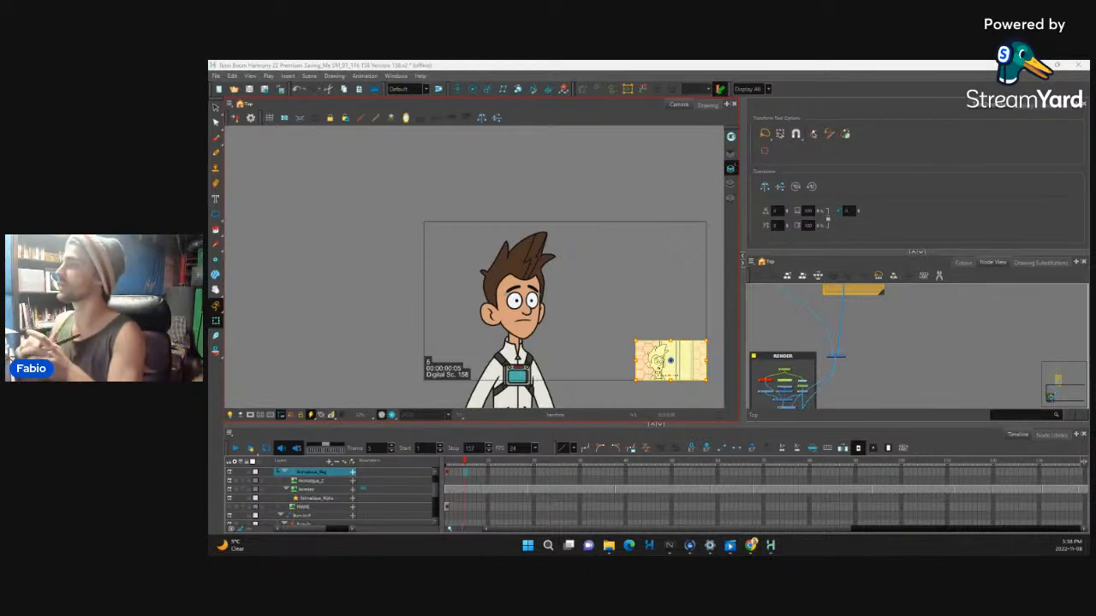
click(435, 467)
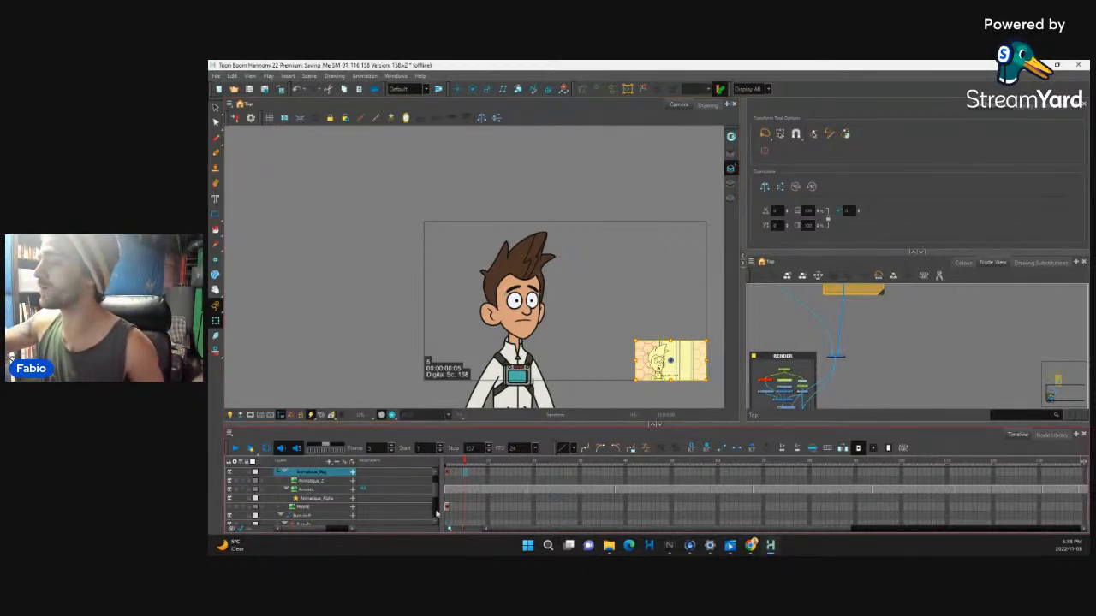
drag(465, 462, 446, 461)
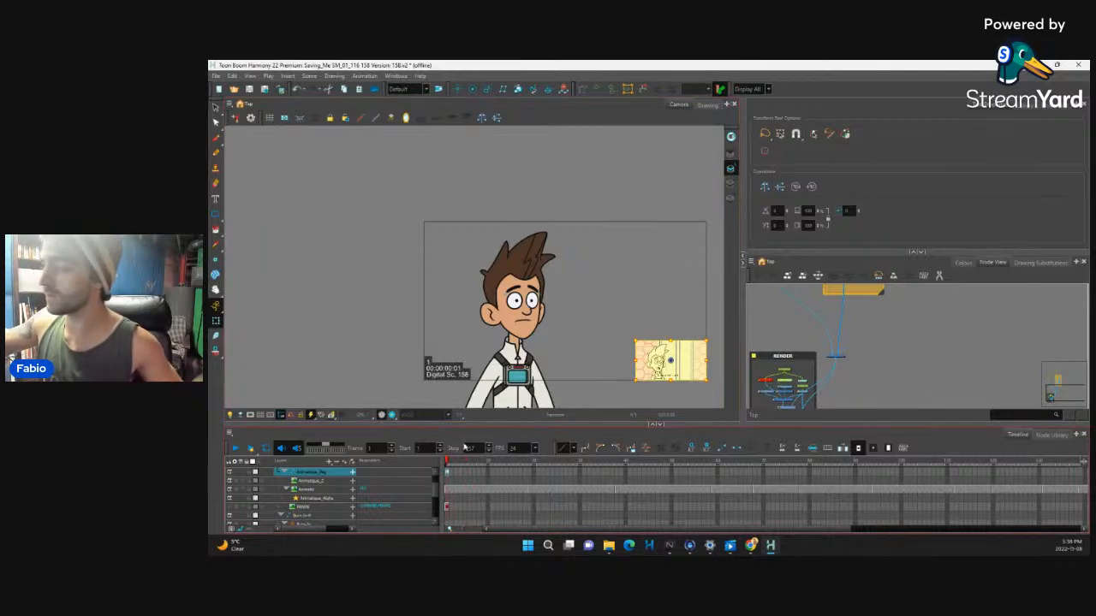
click(521, 364)
key(b)
key(b)
key(b)
key(b)
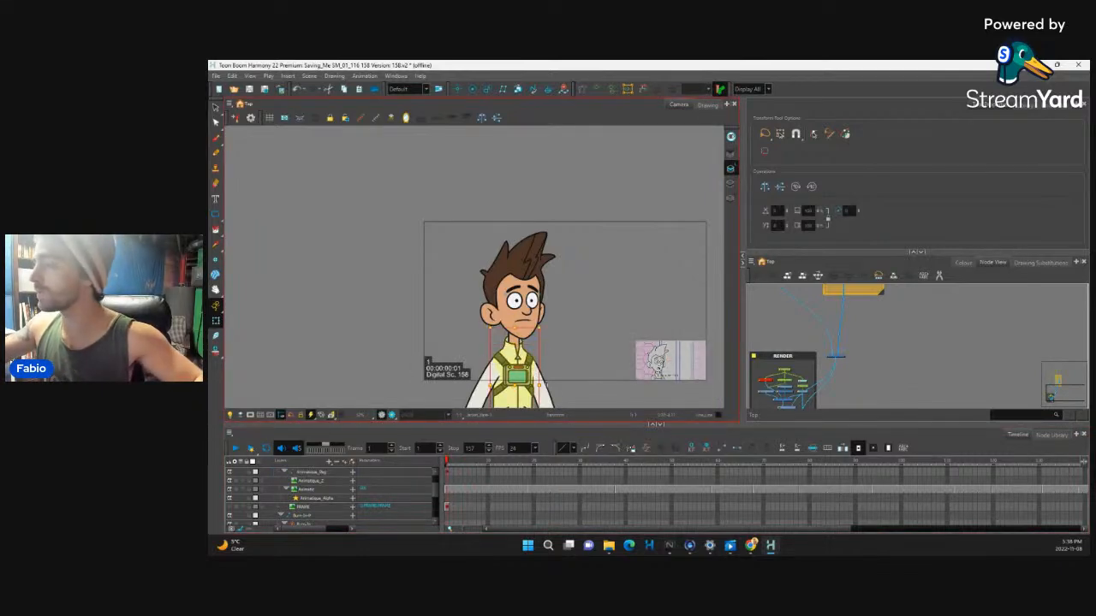
key(o)
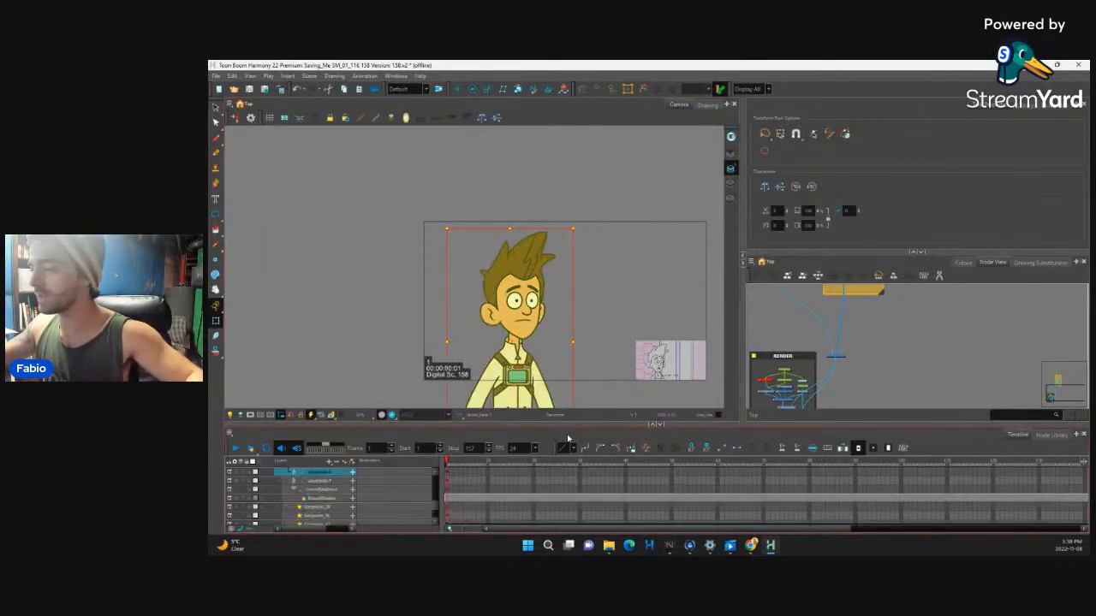
Examine the frame 1 keyframes of the character's upper body and master pegs
scroll(414, 473, up, 1)
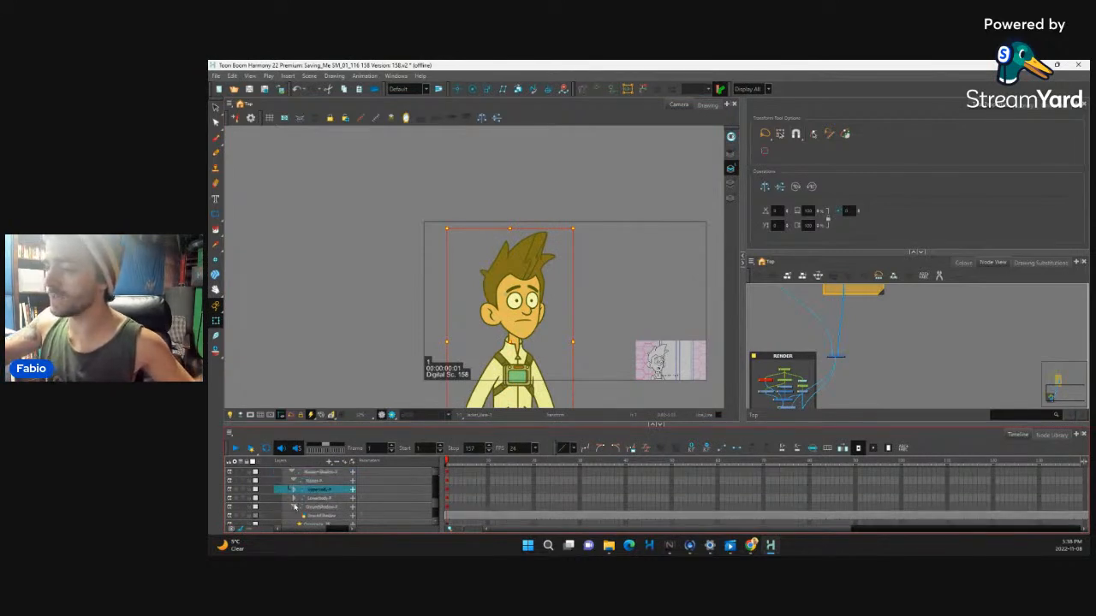
click(296, 507)
click(446, 490)
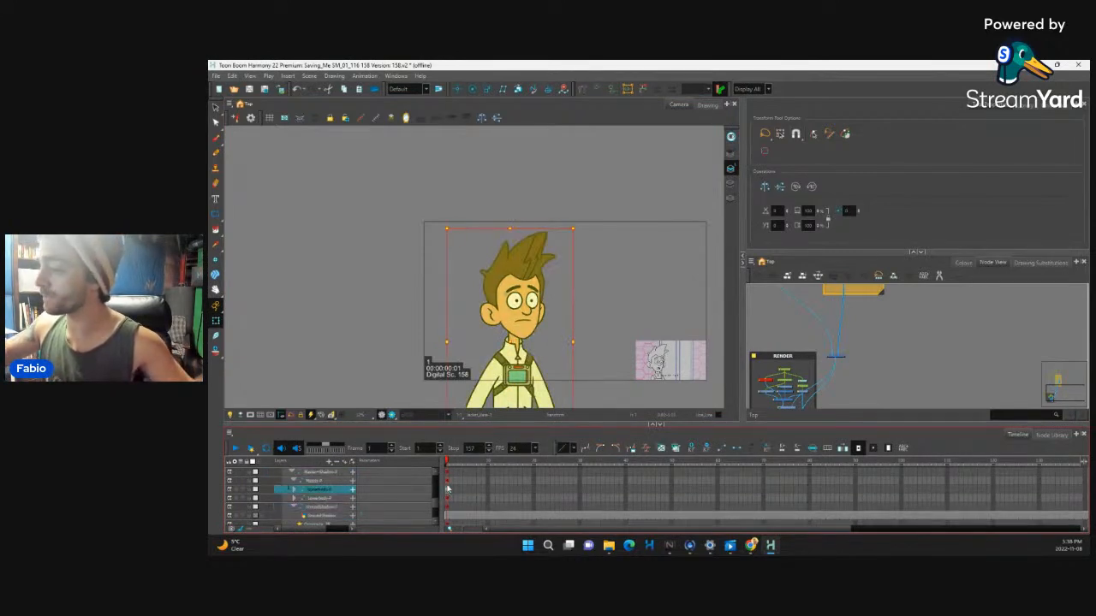
click(446, 481)
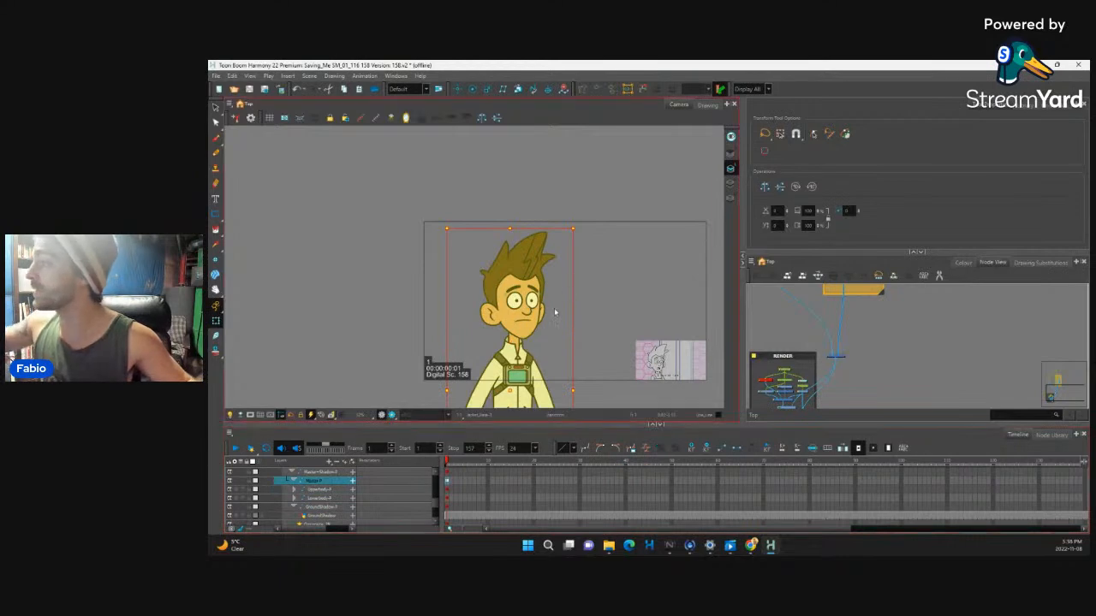
Compare the character's arms with the boy's pose in the reduced animatic on frame 1
click(691, 370)
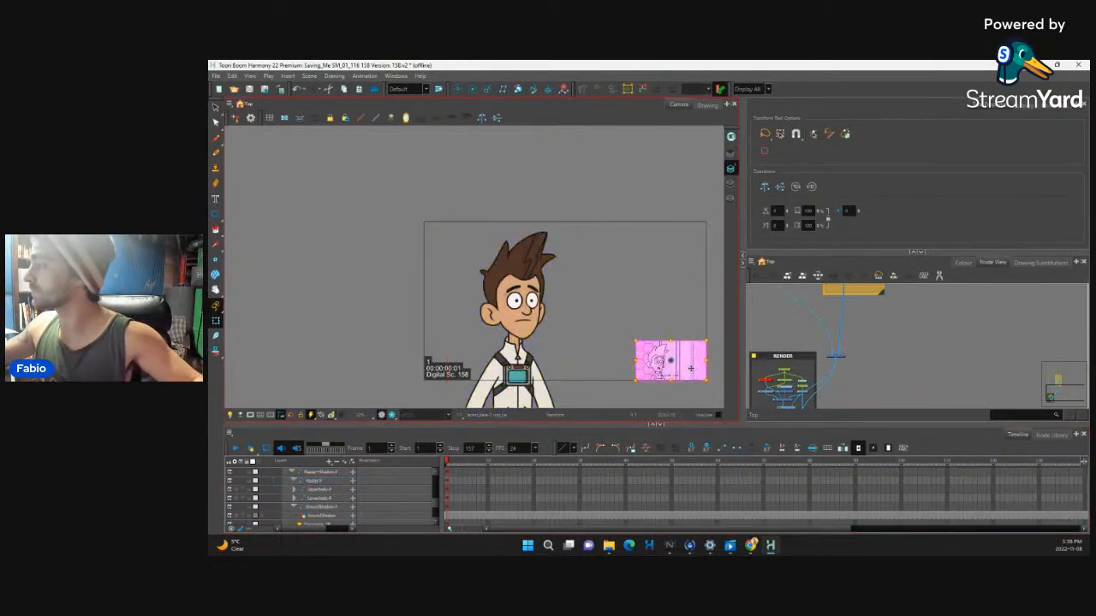
scroll(687, 371, down, 2)
scroll(681, 378, up, 1)
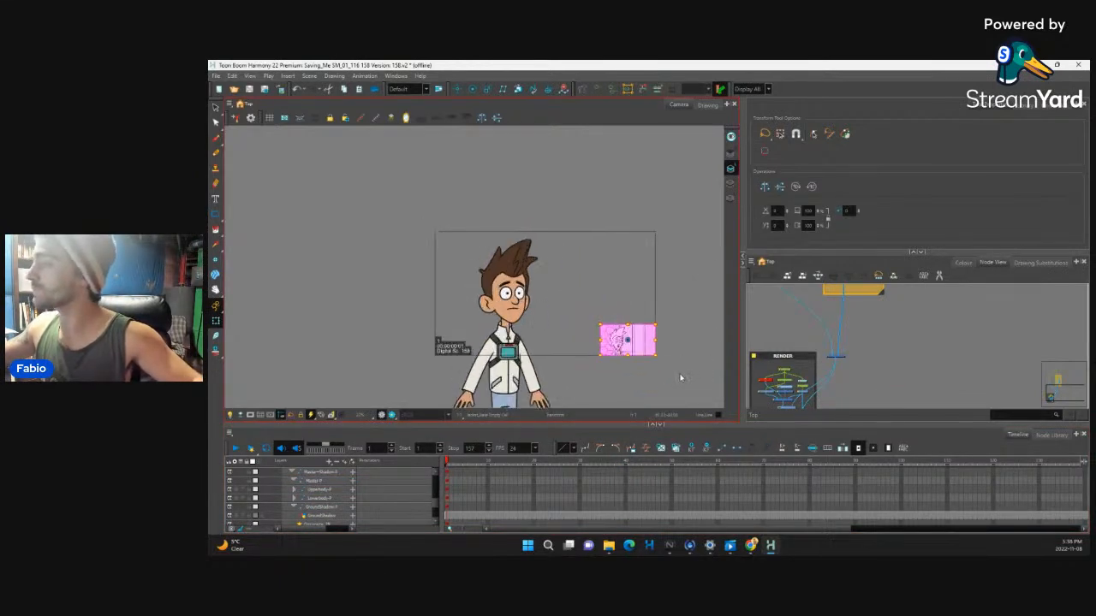
scroll(681, 378, up, 4)
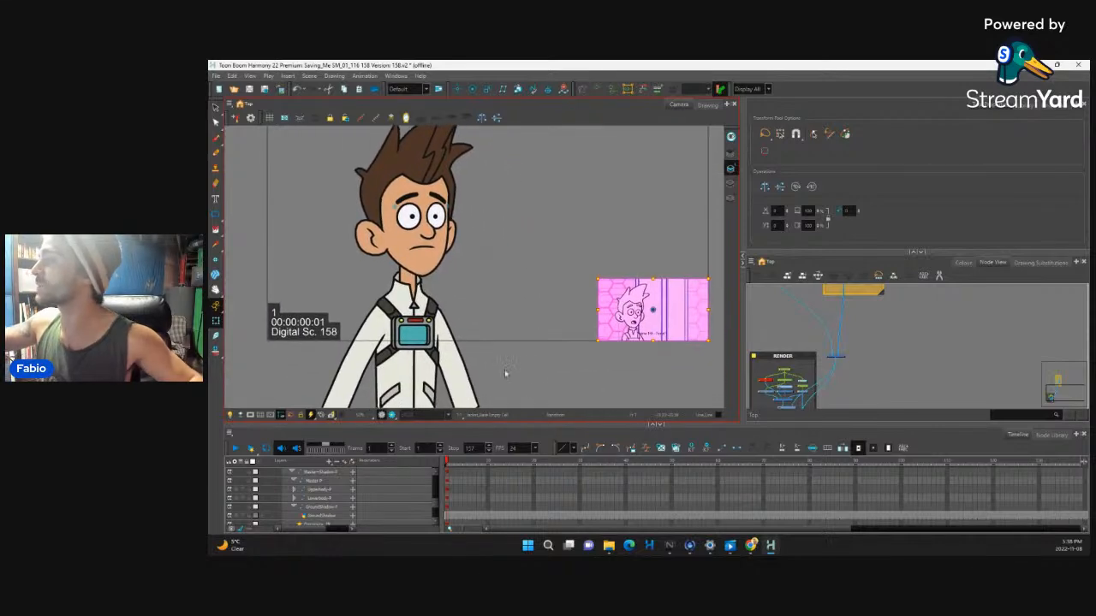
click(467, 381)
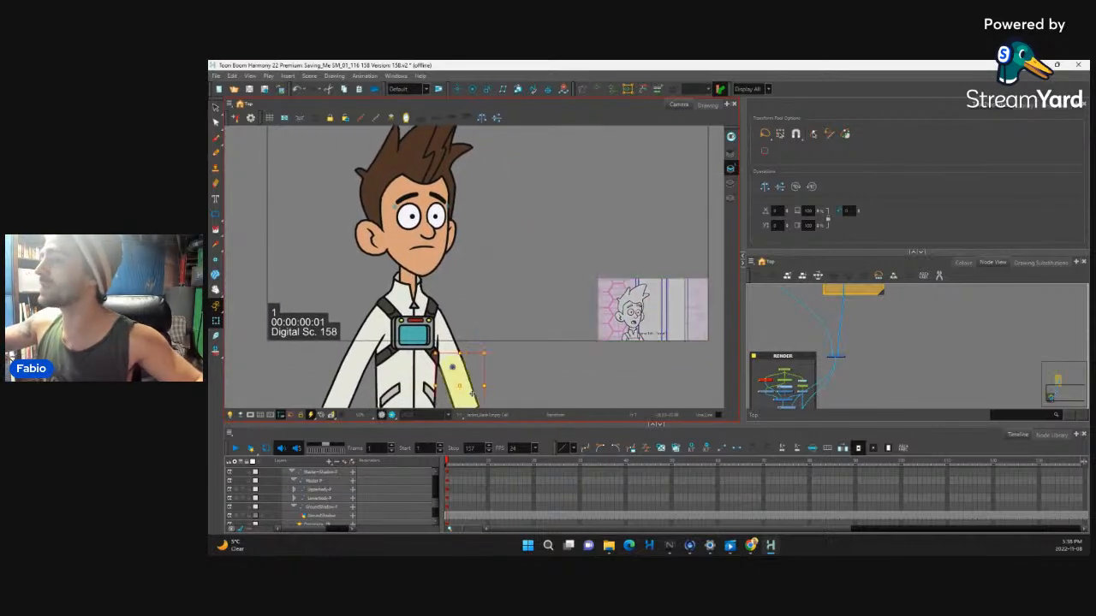
drag(504, 304, 503, 314)
click(356, 363)
drag(392, 302, 388, 297)
drag(482, 309, 491, 355)
Examine the eyebrow and eye controls by selecting each eyebrow and its parent eye groups
click(445, 243)
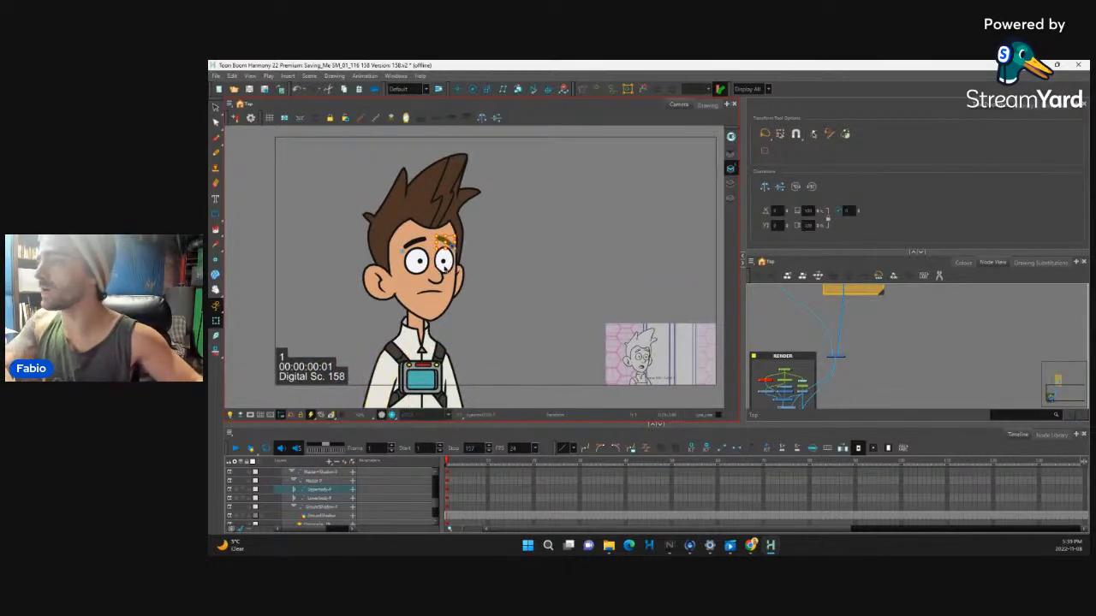
click(415, 241)
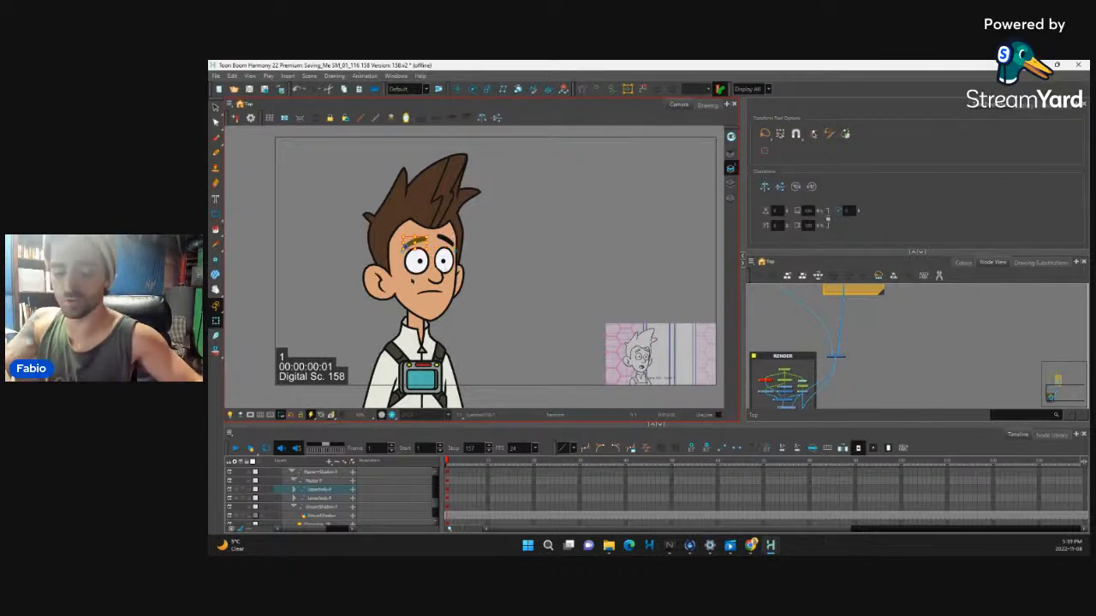
key(2)
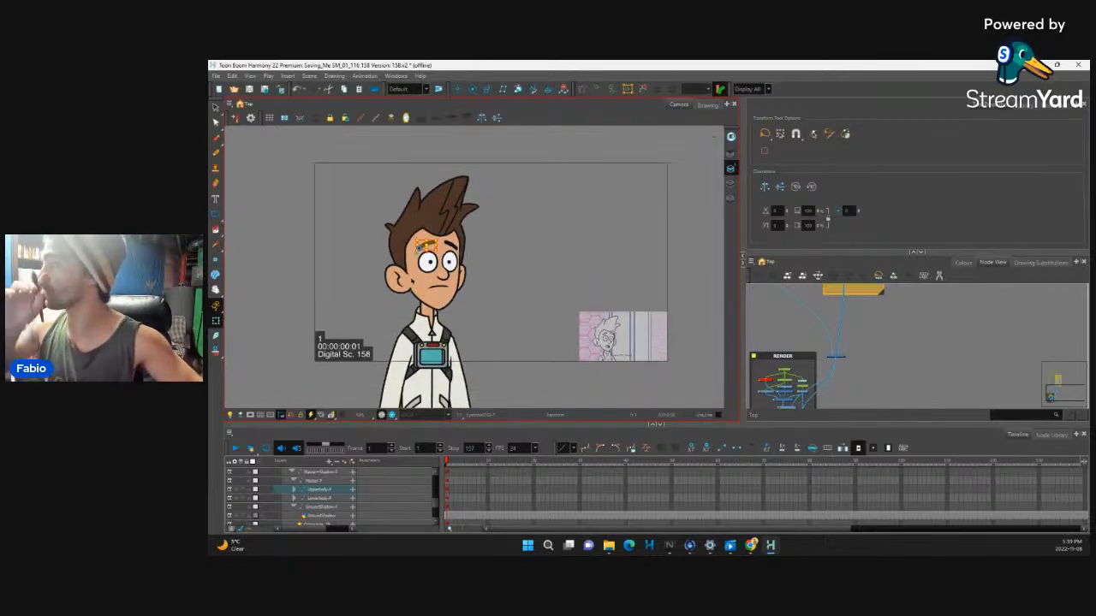
drag(489, 290, 497, 315)
key(b)
key(b)
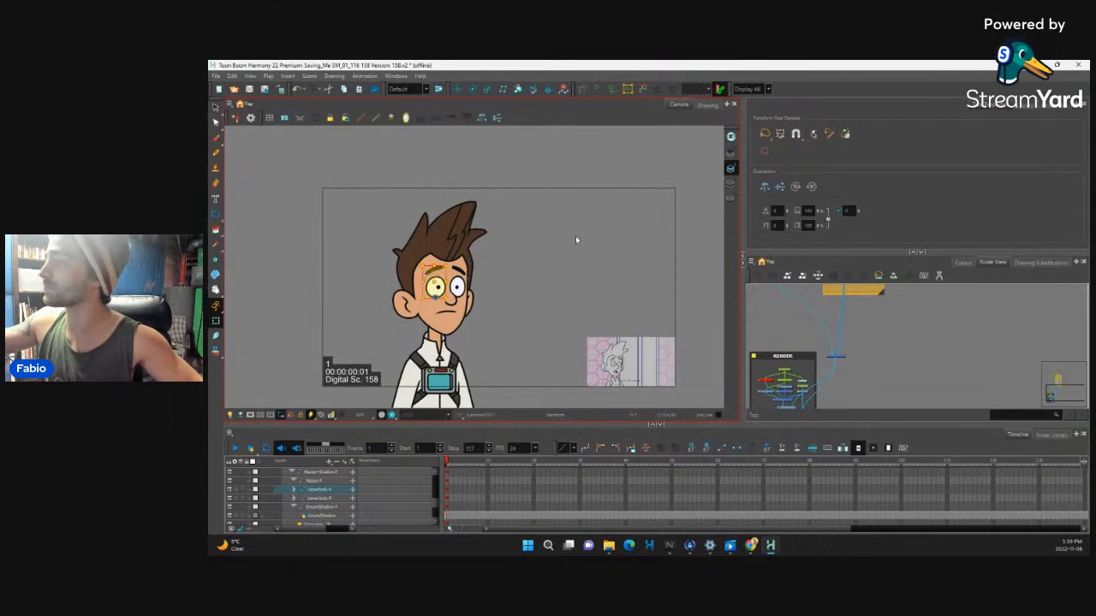
key(b)
key(shift+b)
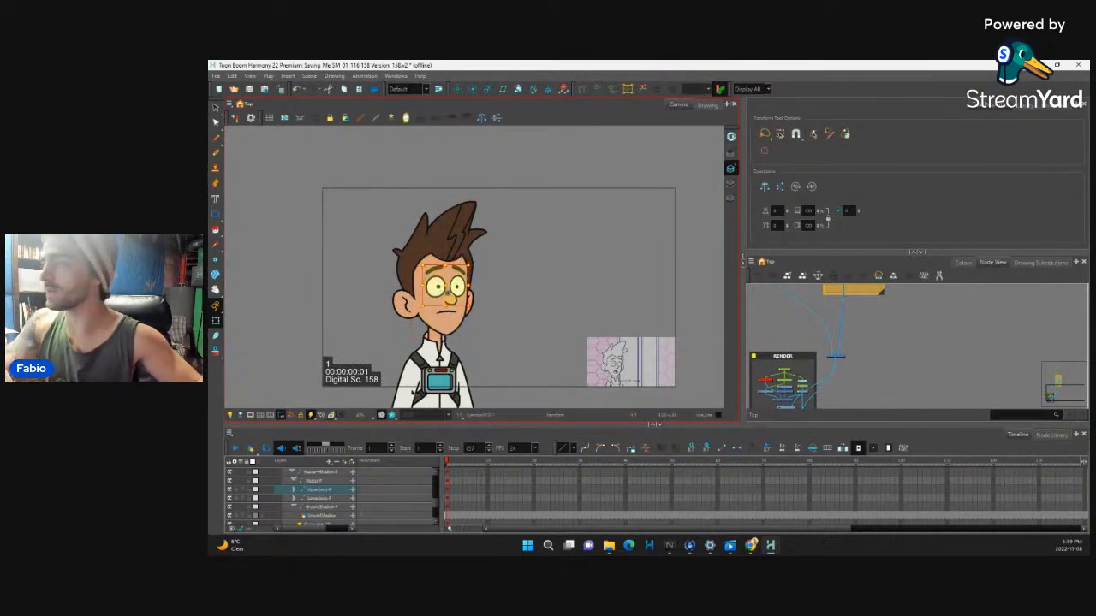
key(Escape)
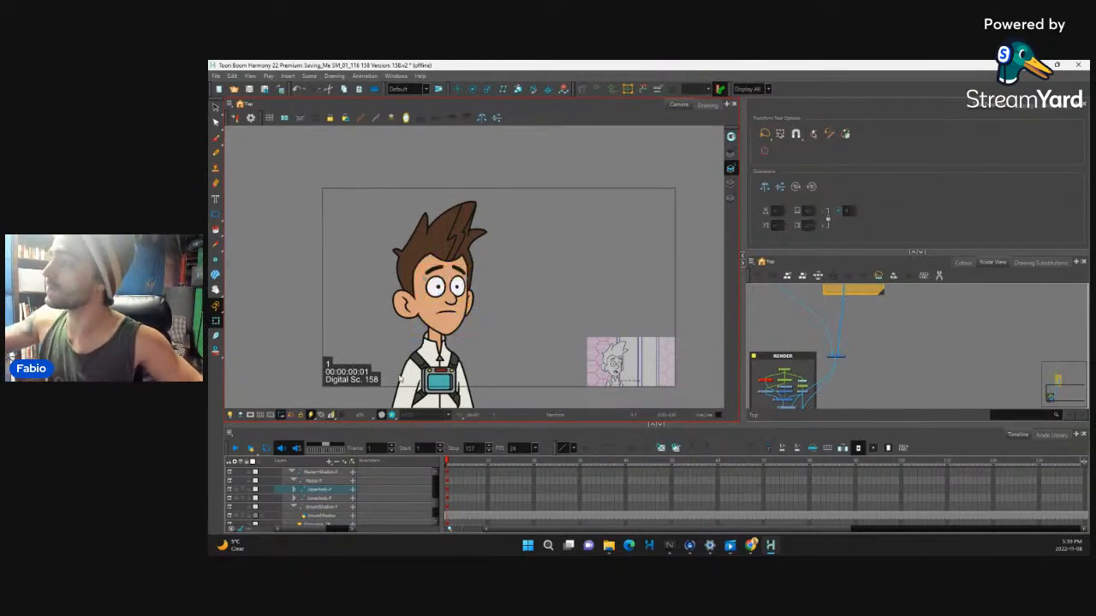
Select the whole head, including its hair and facial features, and tilt it slightly on frame 1
click(453, 313)
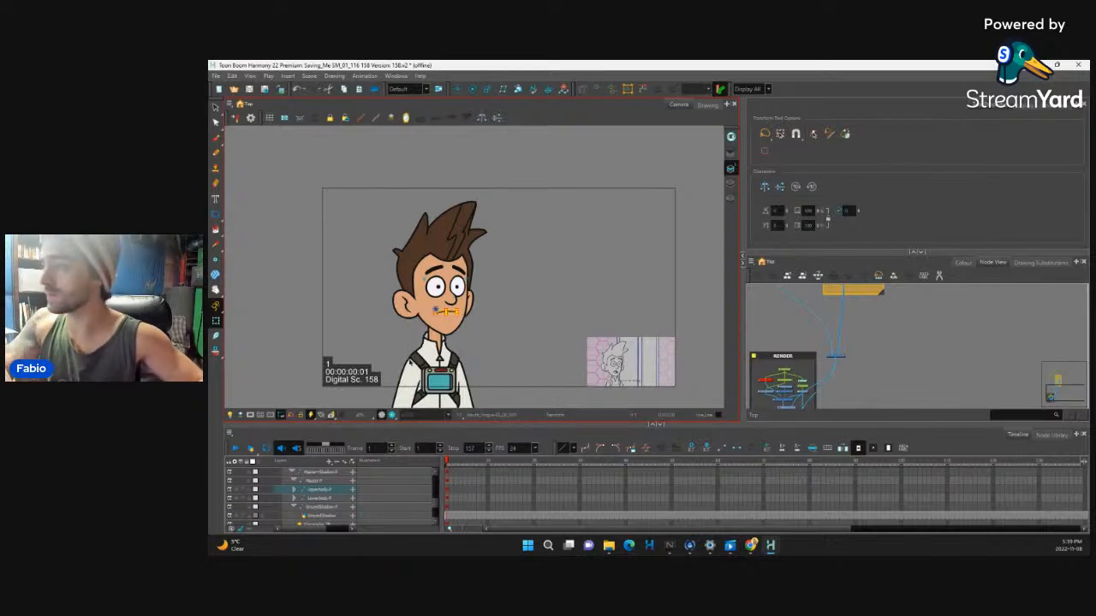
click(405, 280)
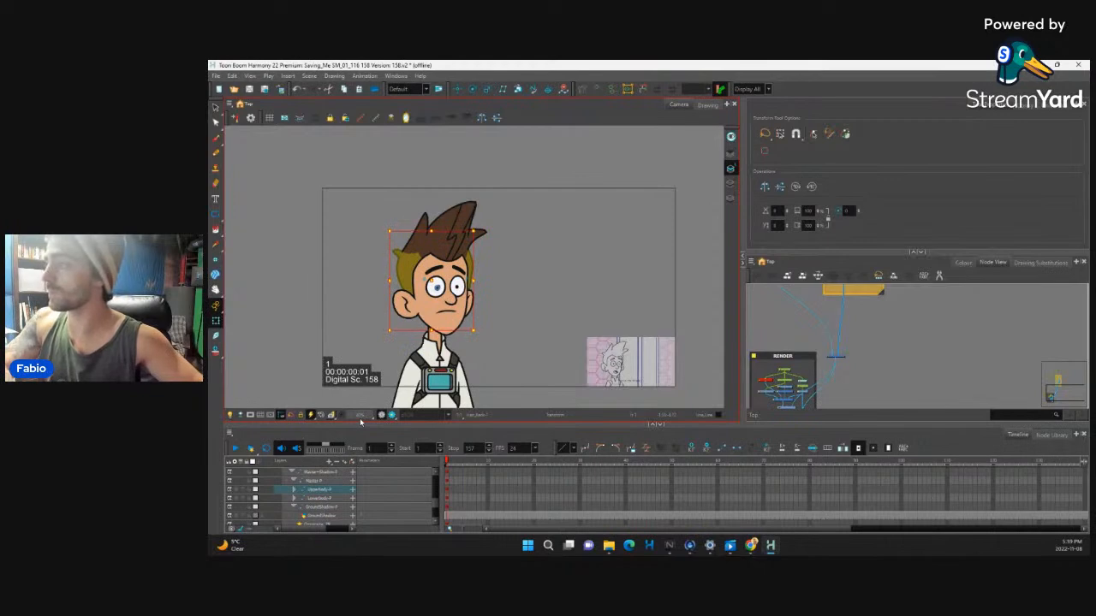
click(444, 251)
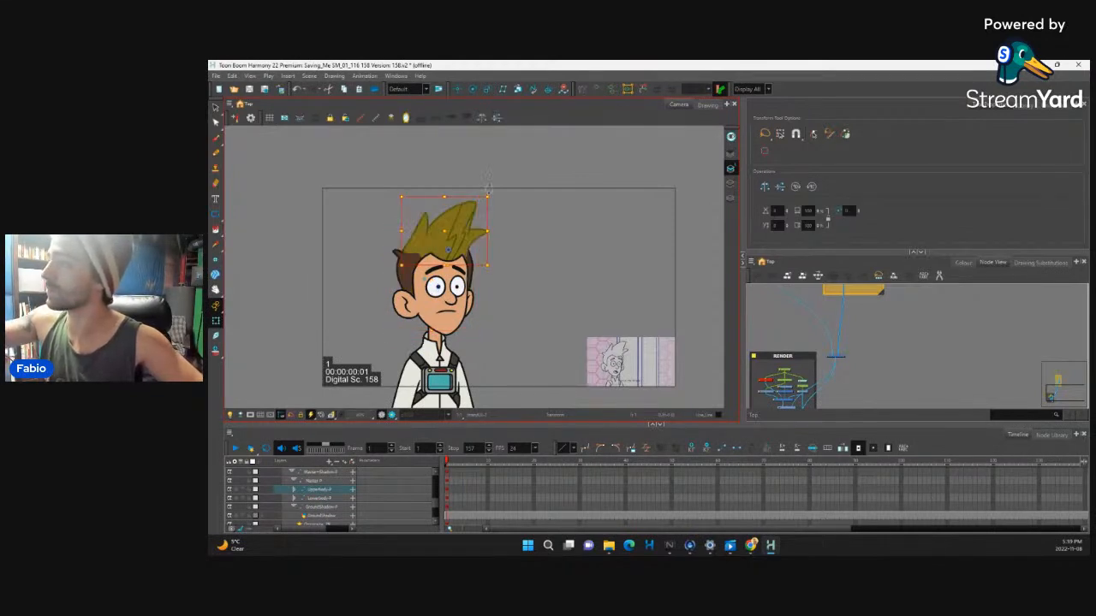
click(476, 232)
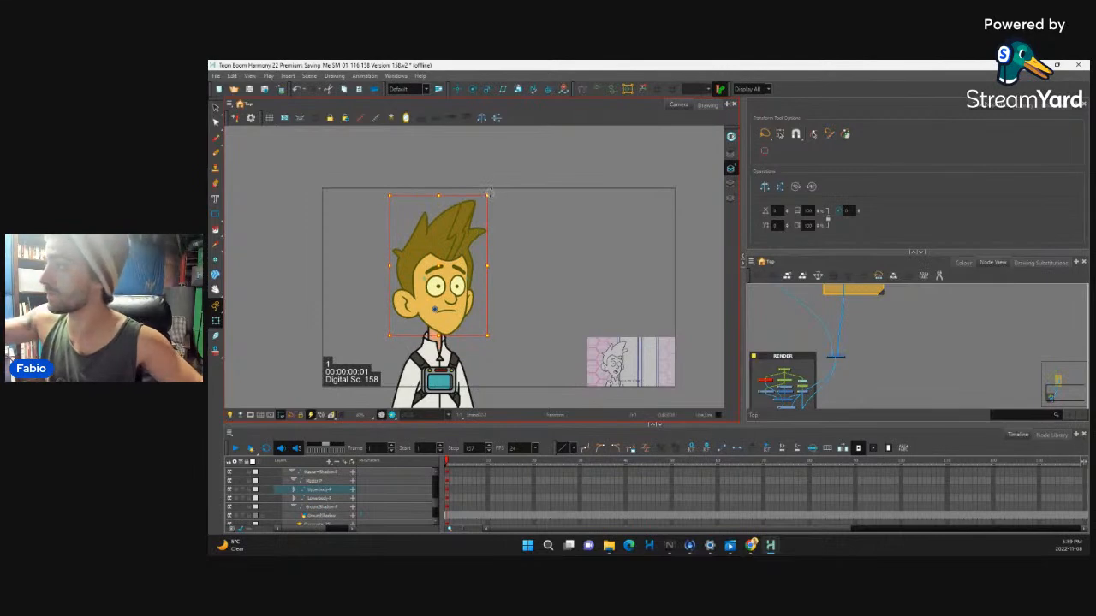
click(503, 330)
Swap the closed mouth for an open mouth drawing on frame 1 to match the animatic
click(444, 311)
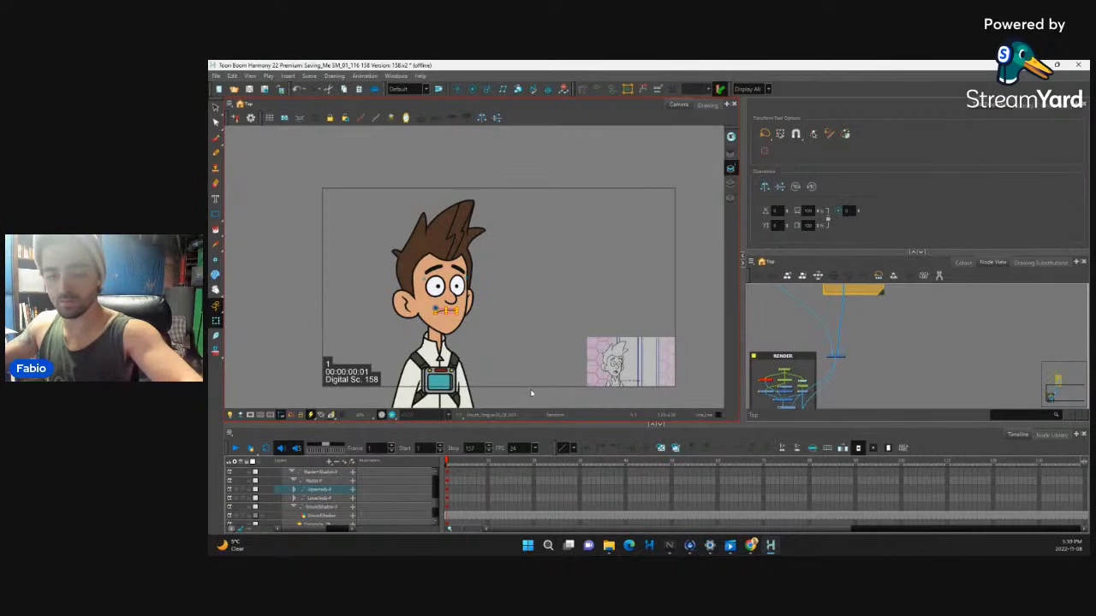
key(bracketright)
key(bracketright)
key(bracketleft)
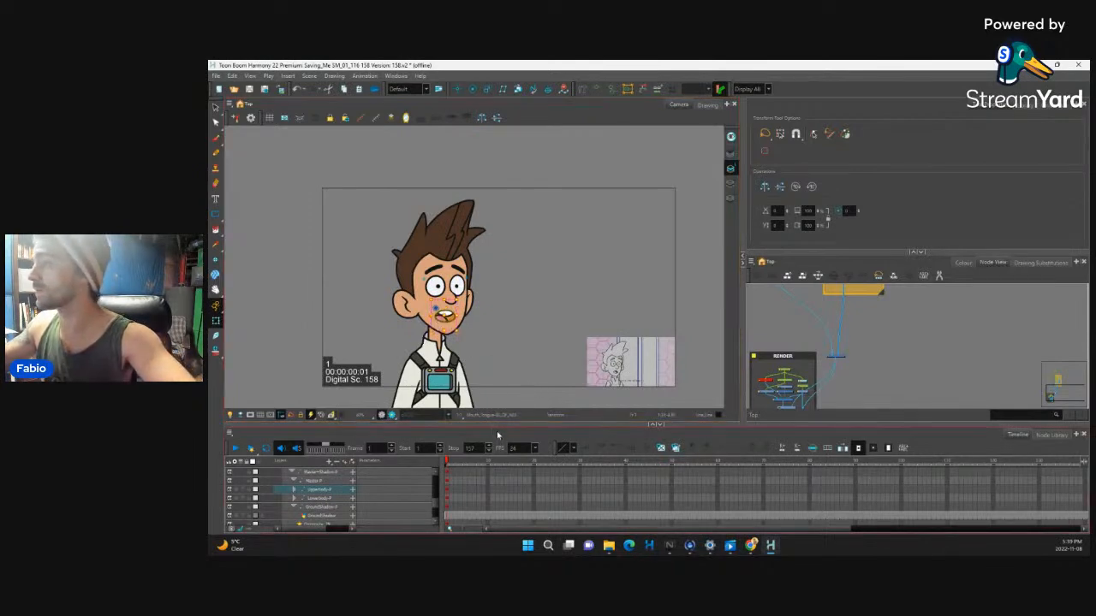
Set the playback stop frame to 80 and play the scene from frame 1
drag(448, 463, 812, 482)
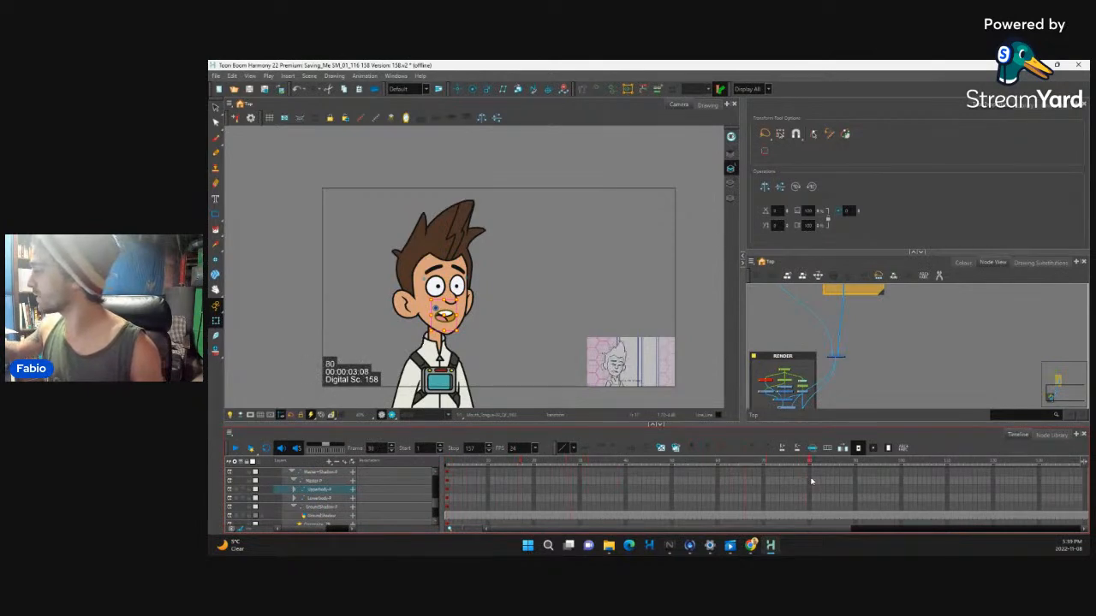
click(407, 450)
click(450, 447)
click(447, 473)
click(406, 448)
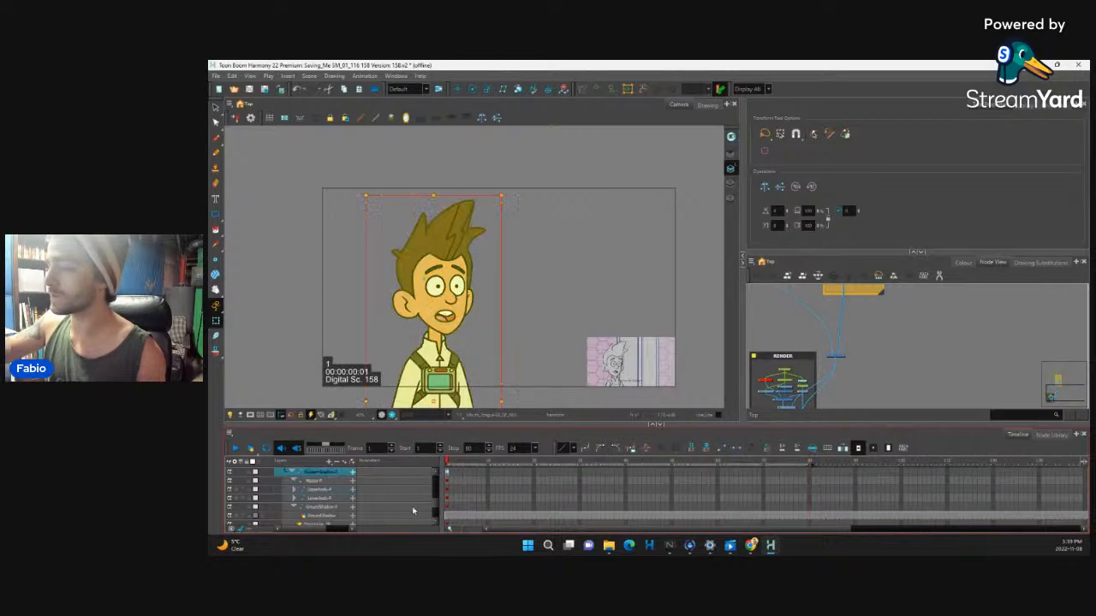
click(235, 447)
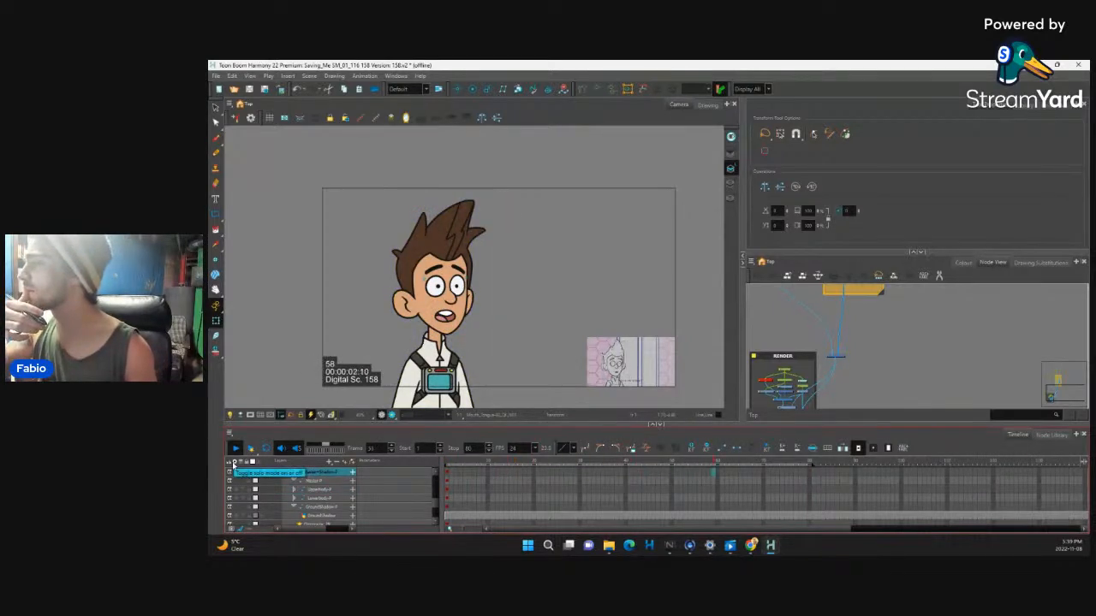
Add a keyframe to the character's master peg on frame 11 and make it a stop-motion keyframe
click(449, 481)
click(498, 470)
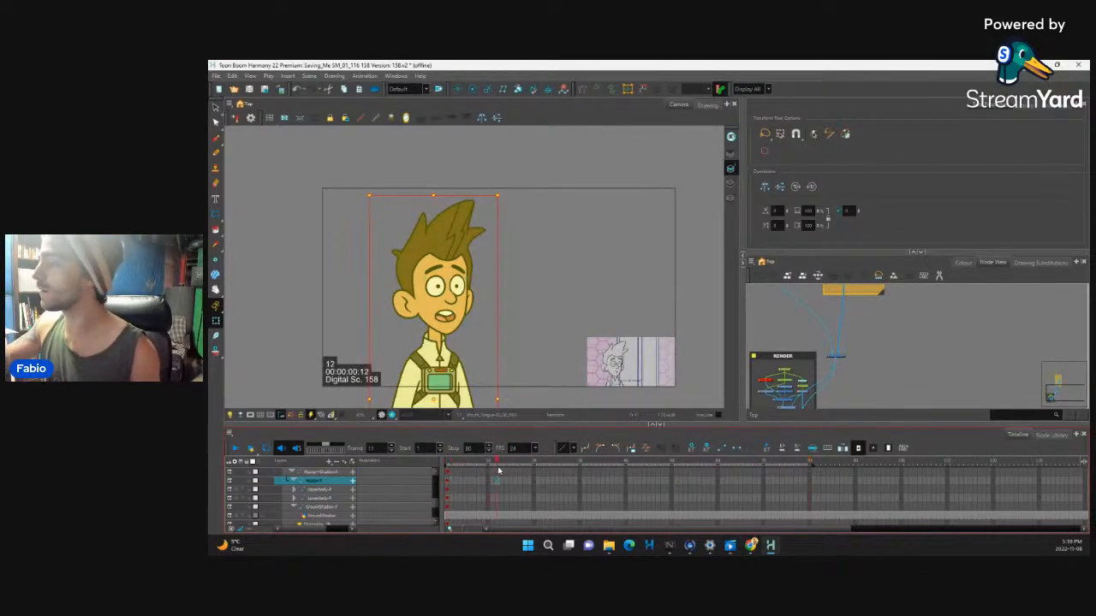
click(490, 483)
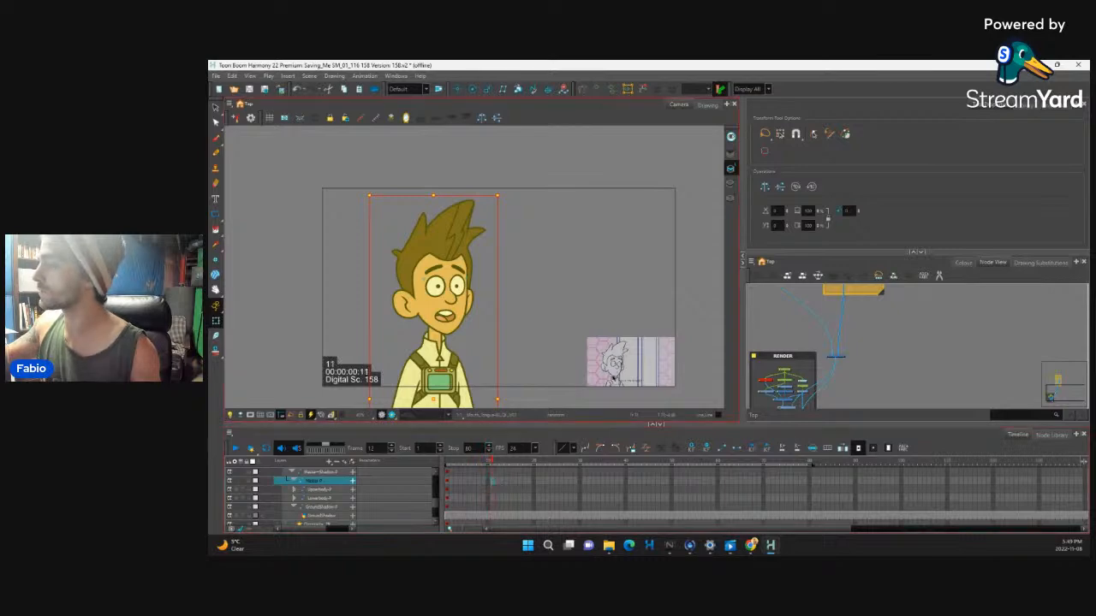
click(492, 479)
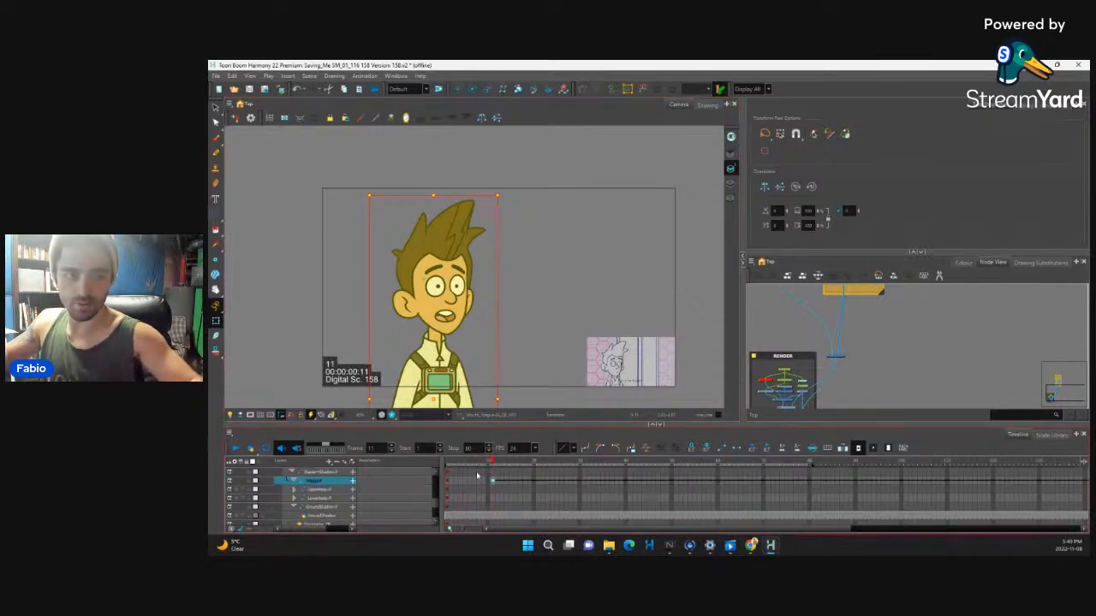
key(ctrl+l)
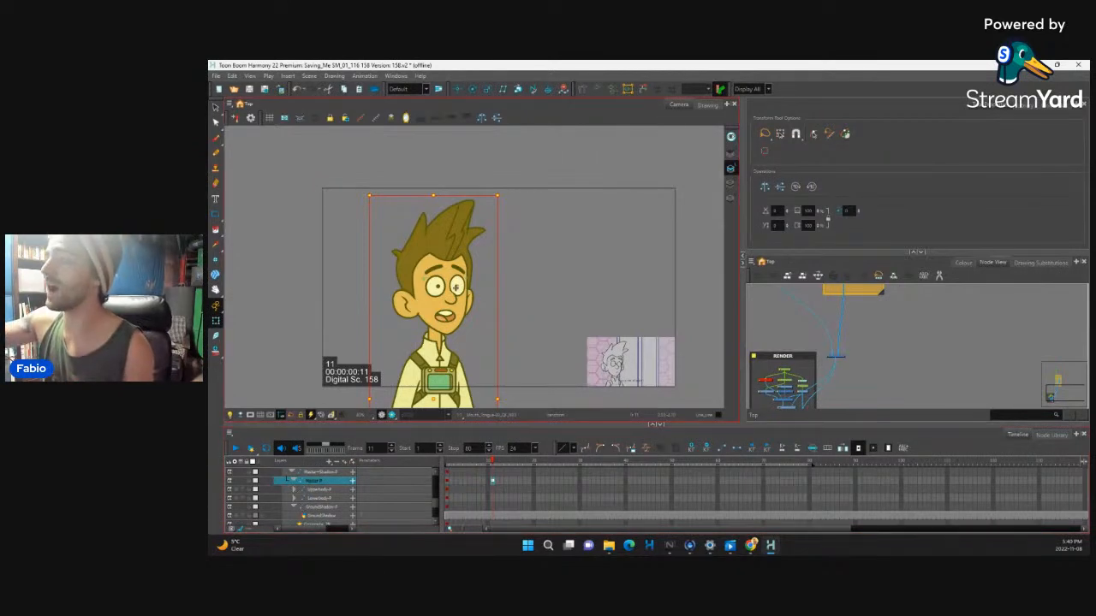
Shift both pupils toward screen right on frame 11 so the boy looks sideways, fine-tuning each pupil separately
click(317, 490)
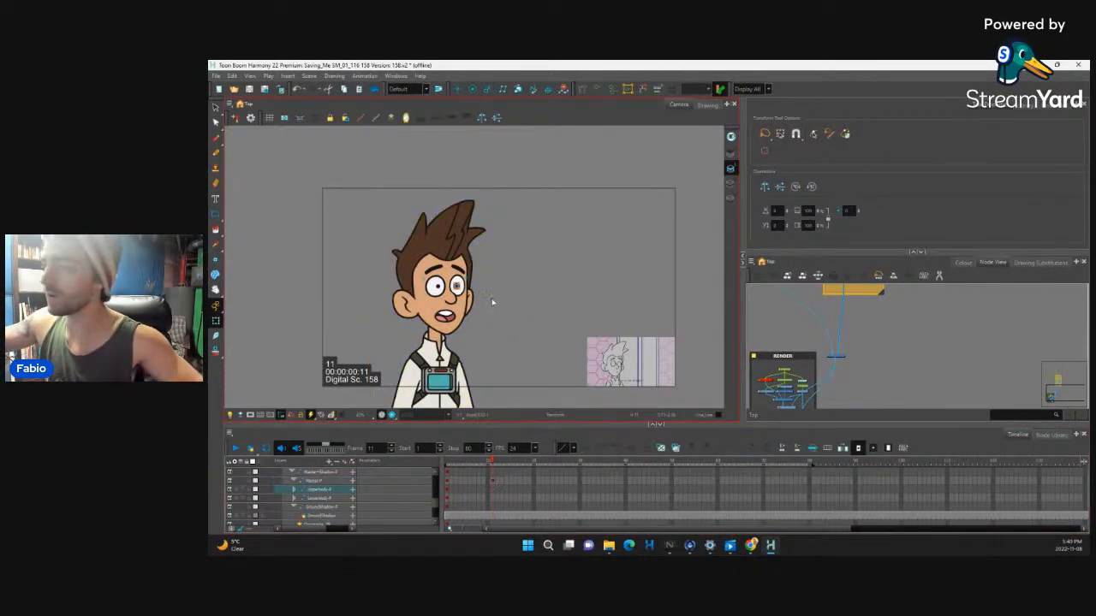
key(2)
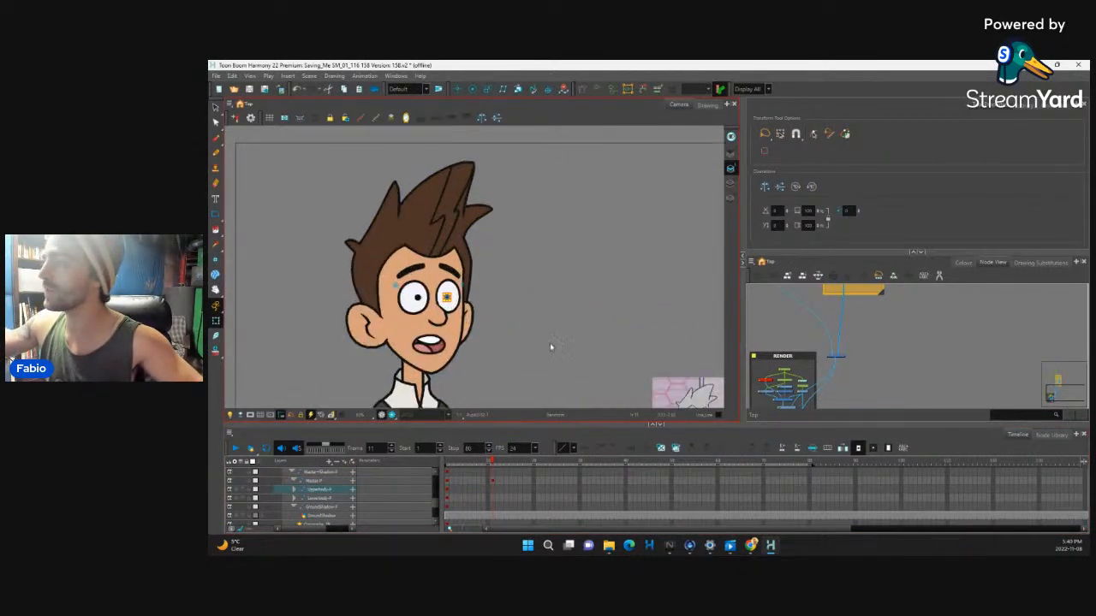
drag(550, 347, 485, 255)
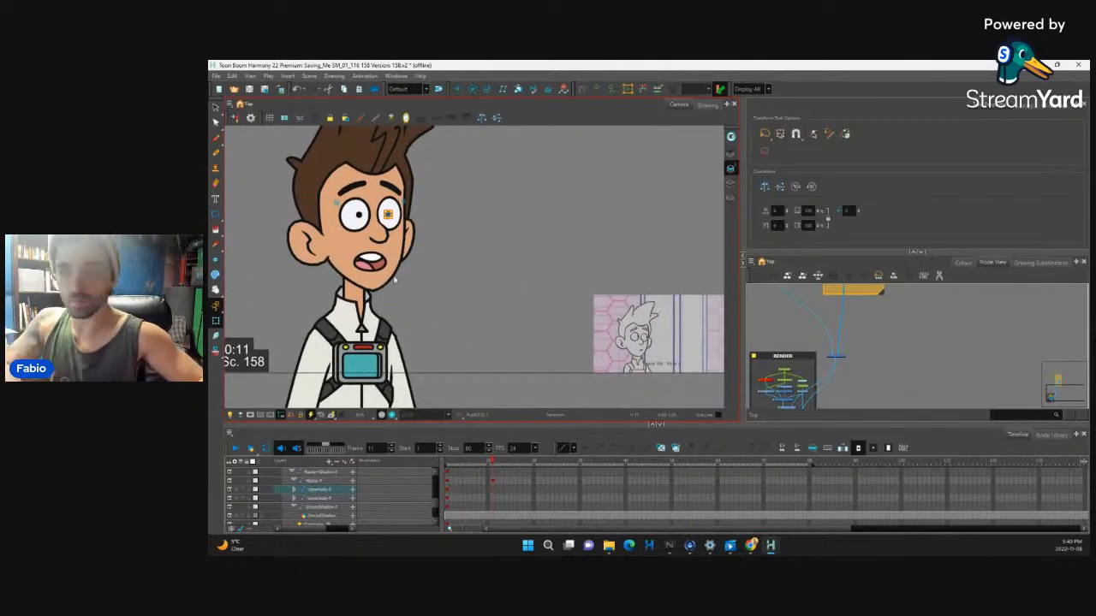
key(b)
key(b)
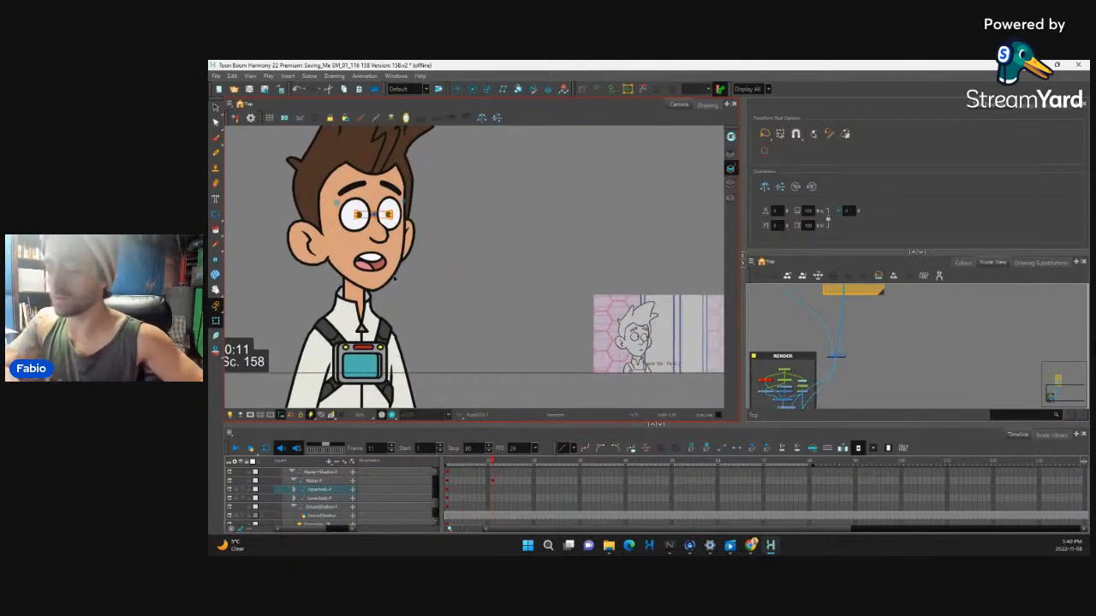
key(Right)
key(Right)
key(shift+b)
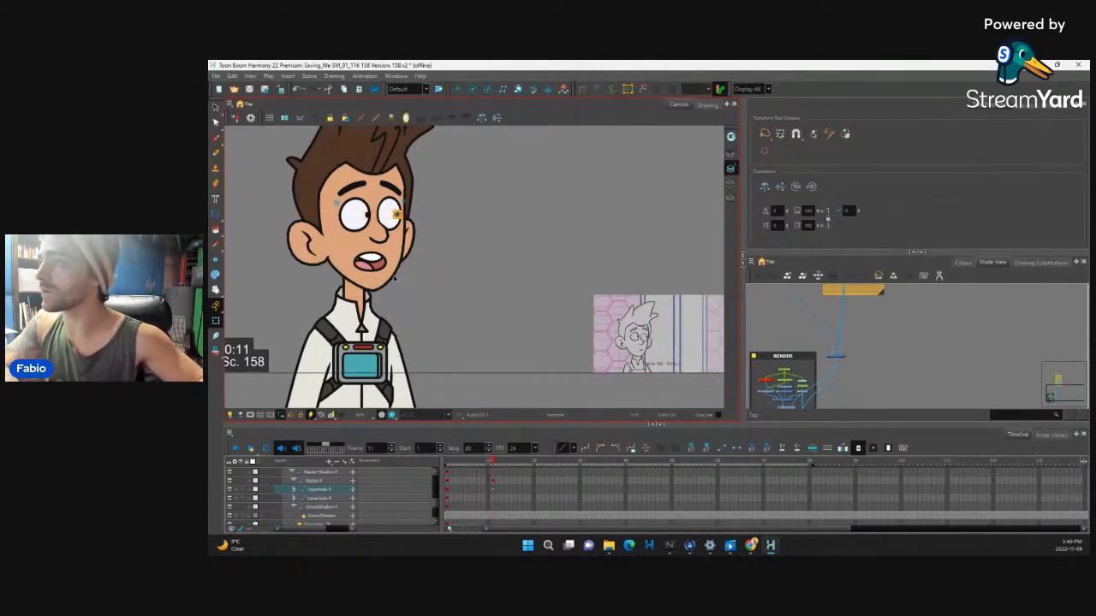
key(Right)
key(Left)
key(Left)
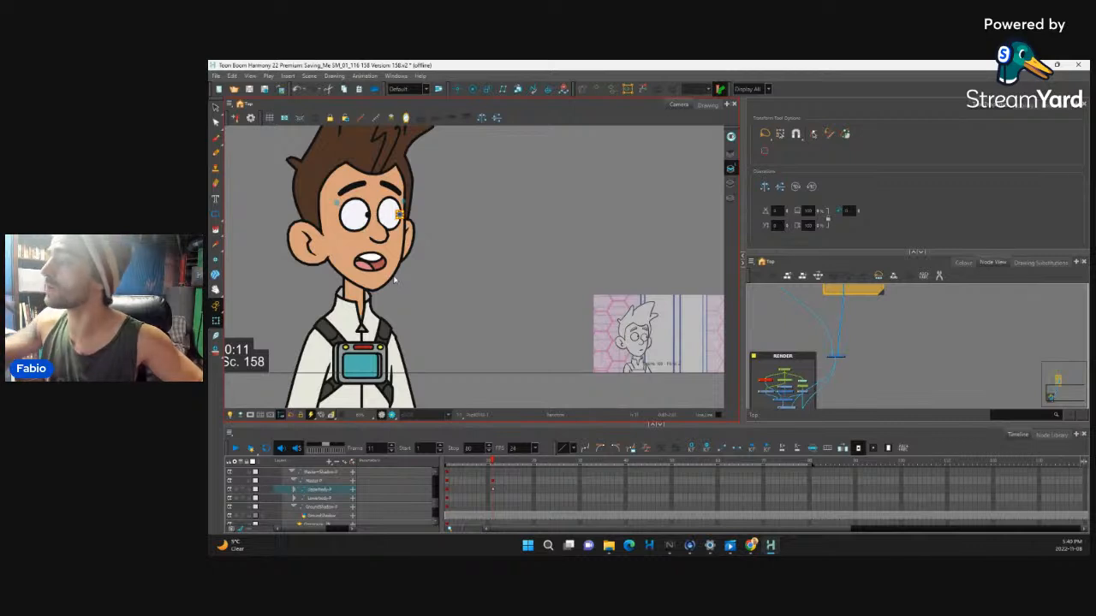
click(460, 223)
Select the whole upper body group, including the head, and tilt it slightly on frame 11
drag(467, 265, 498, 317)
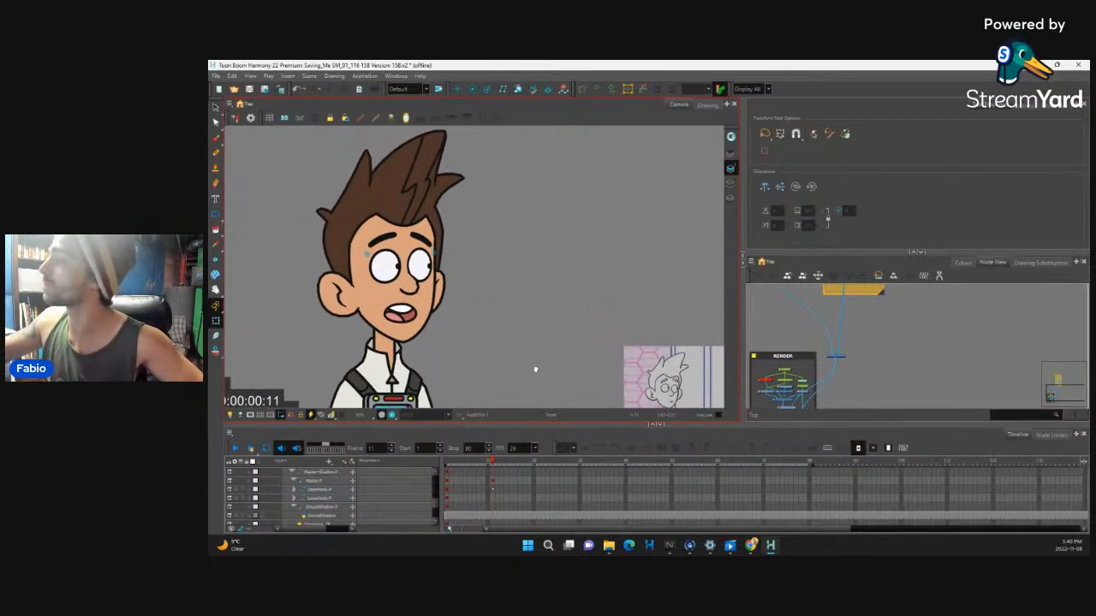
drag(540, 373, 516, 320)
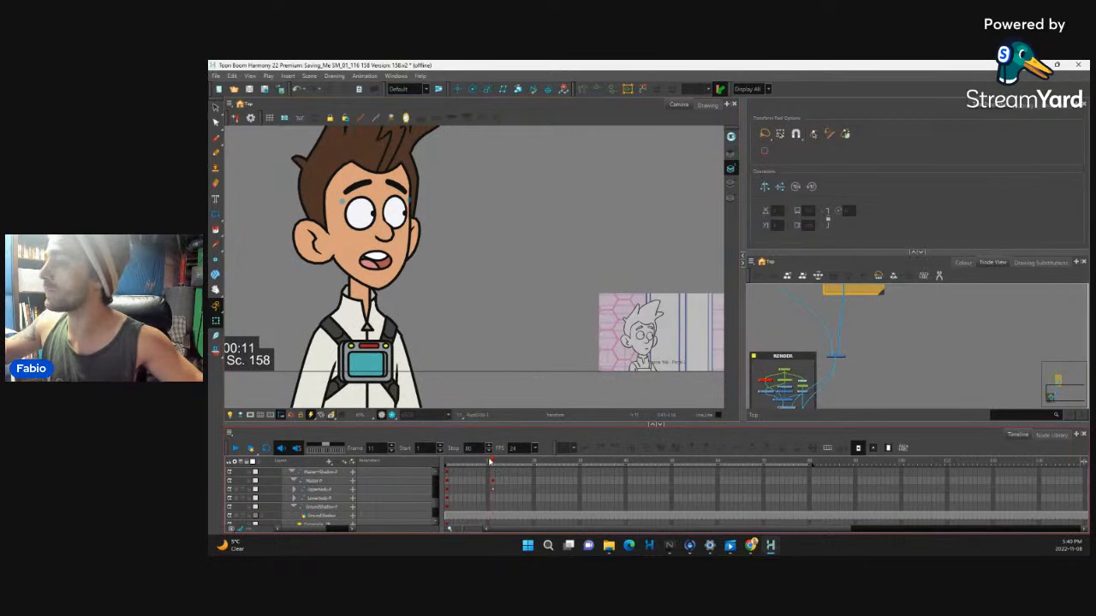
drag(491, 461, 492, 463)
click(411, 382)
key(b)
key(b)
key(b)
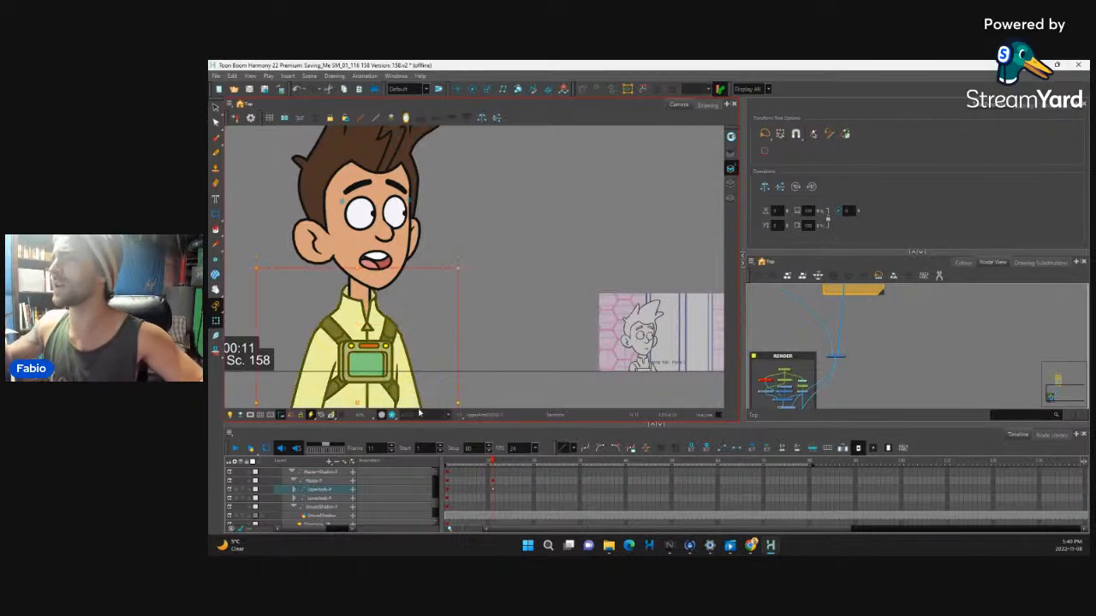
key(2)
key(2)
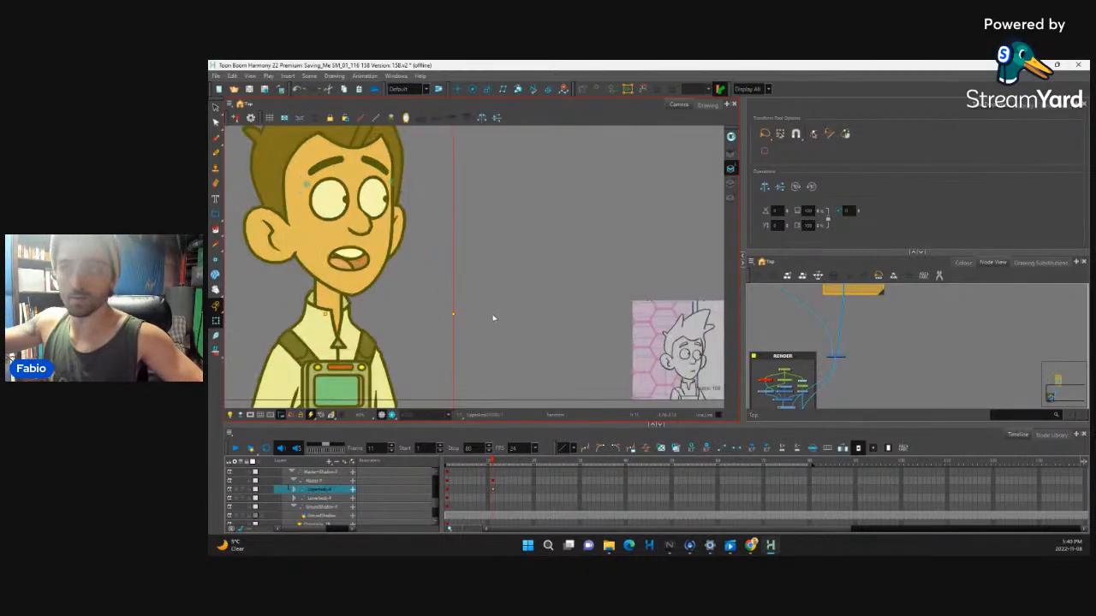
key(1)
key(1)
key(1)
key(1)
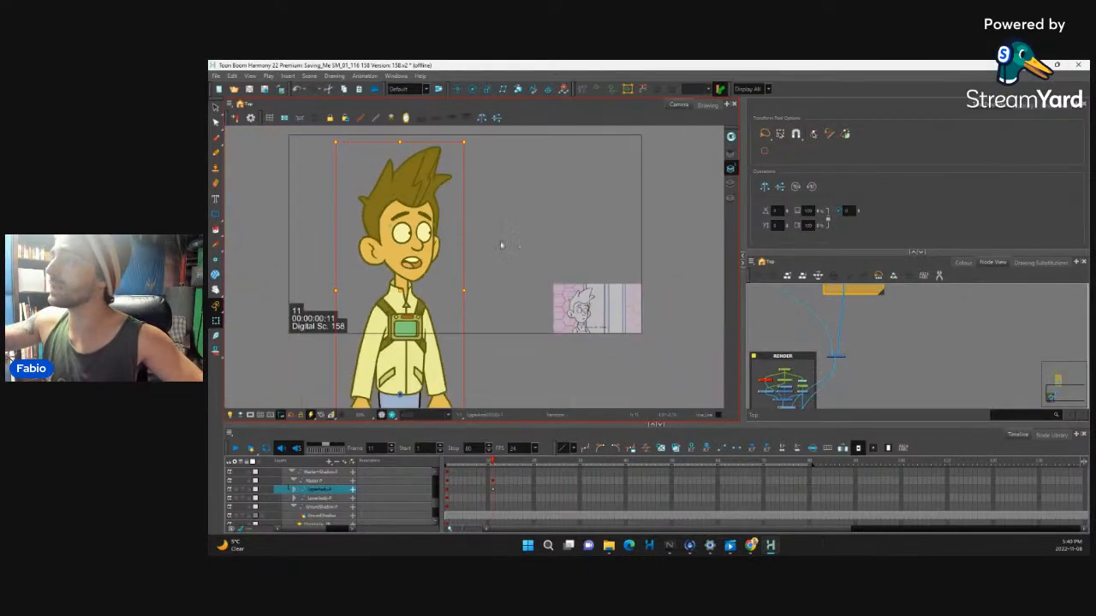
scroll(484, 222, up, 1)
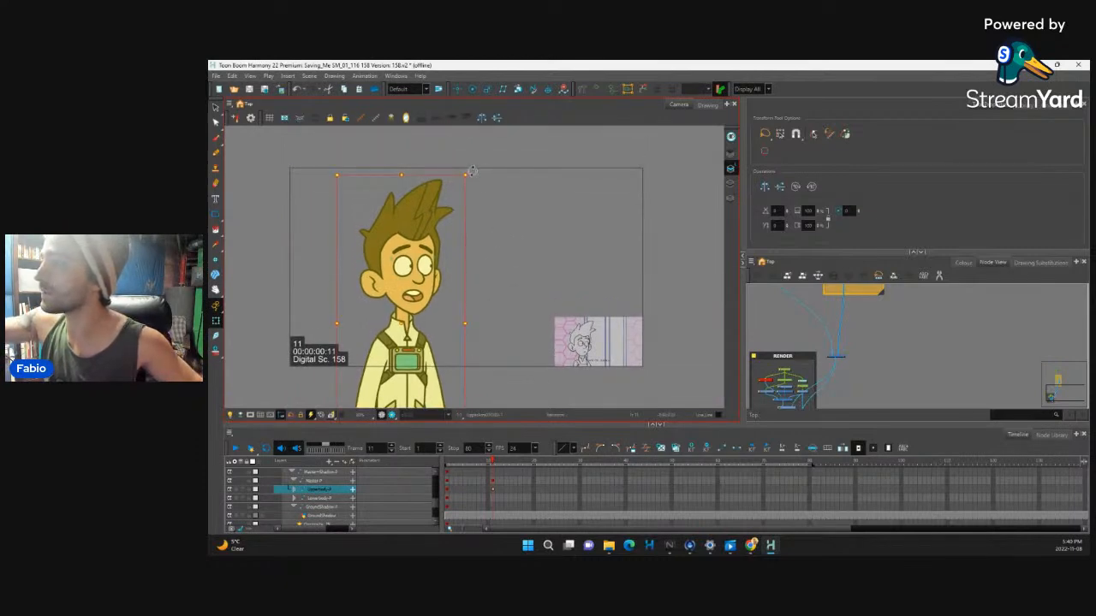
Select the arms, then the head with its neck, and rotate the head very slightly on frame 11
click(379, 496)
key(b)
key(b)
key(b)
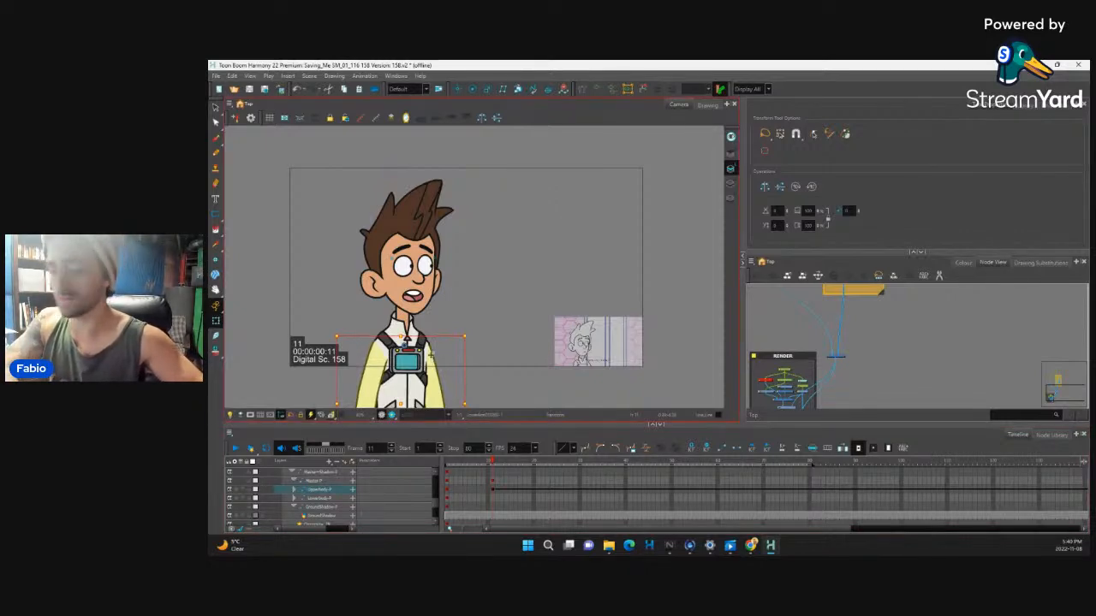
click(430, 299)
key(b)
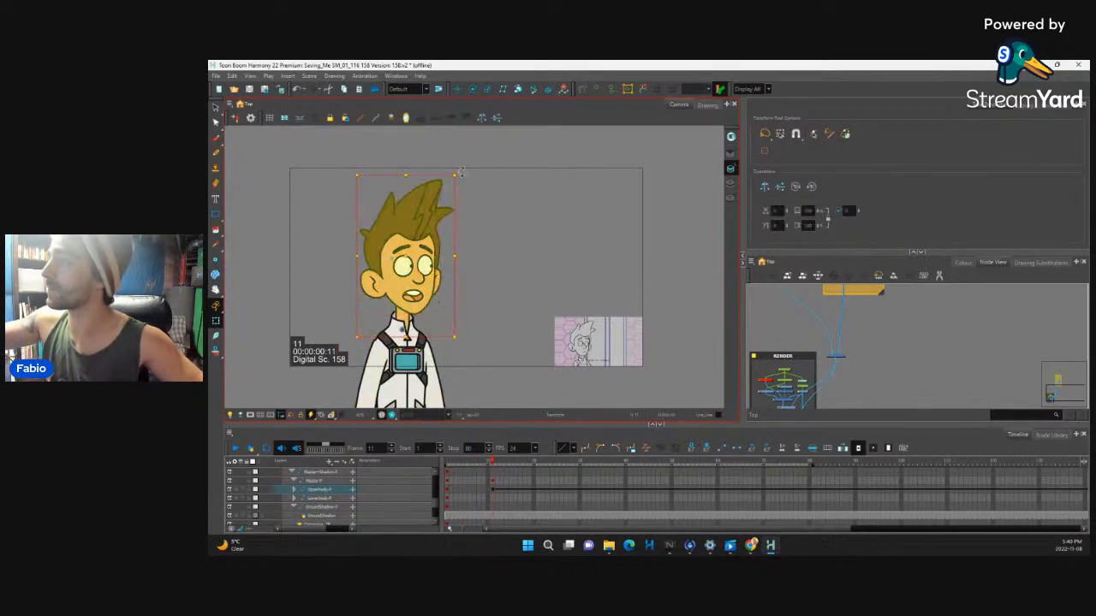
drag(463, 173, 464, 174)
key(shift+b)
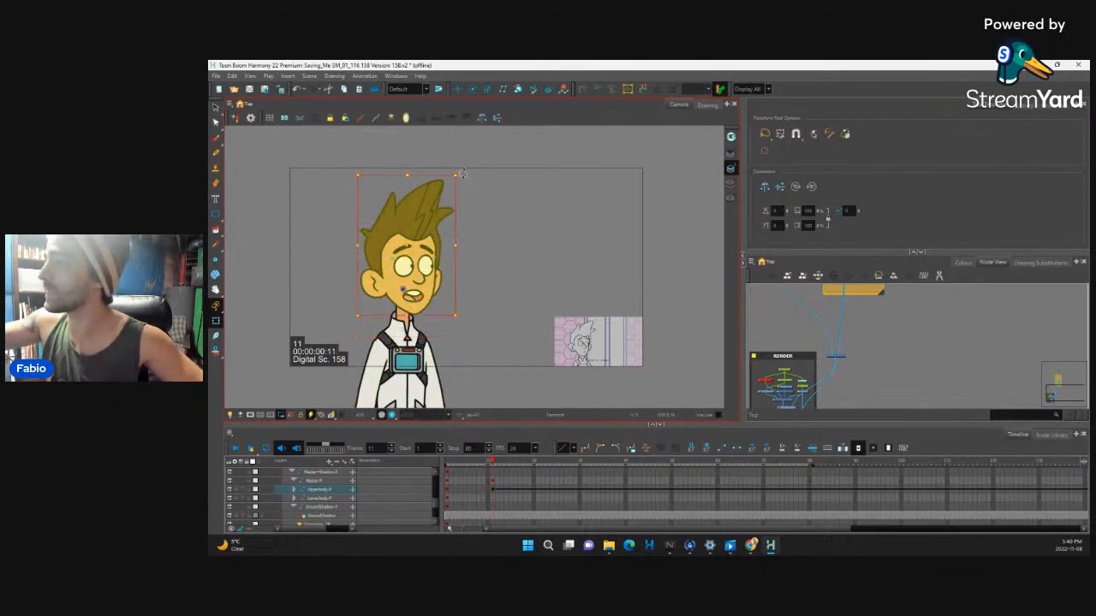
Swap the open mouth for a closed, slightly frowning mouth drawing on frame 11
click(418, 296)
key(bracketright)
key(bracketright)
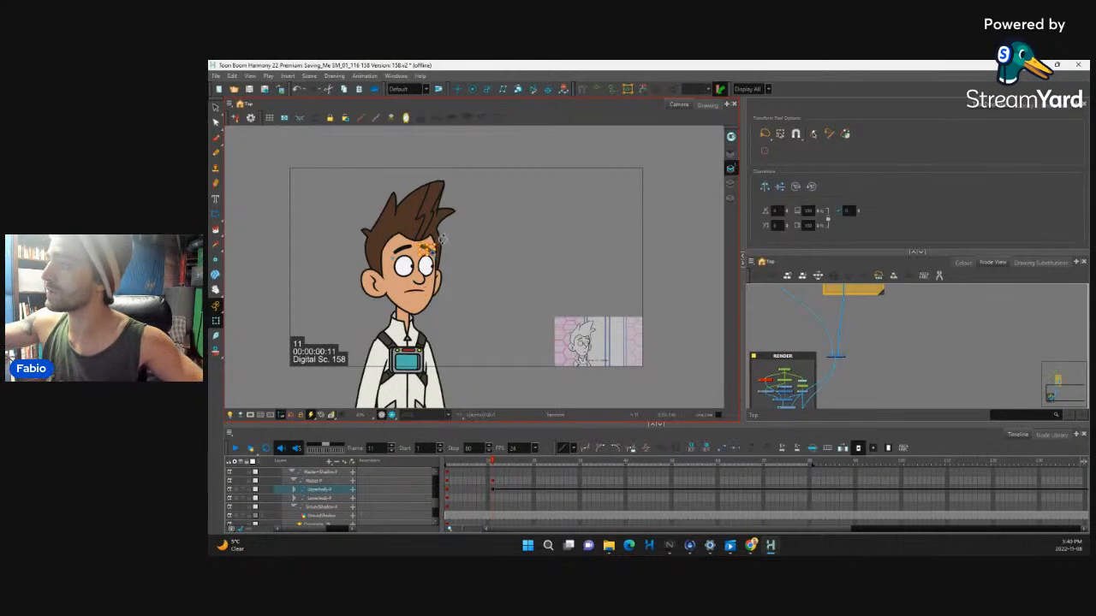
Adjust the angle and position of both eyebrows slightly on frame 11
scroll(461, 250, up, 1)
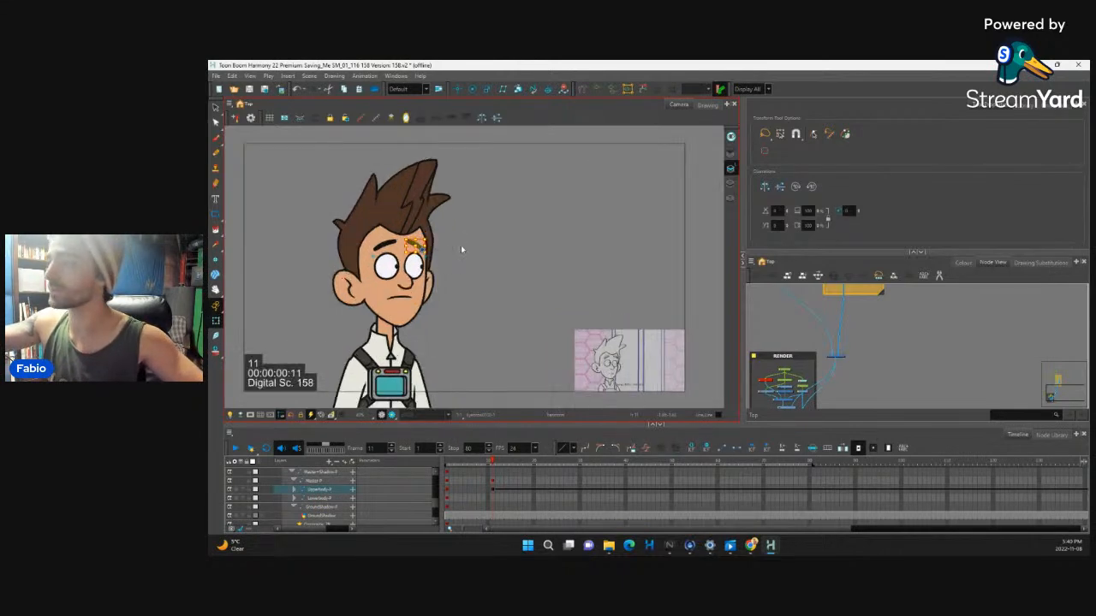
scroll(460, 249, up, 1)
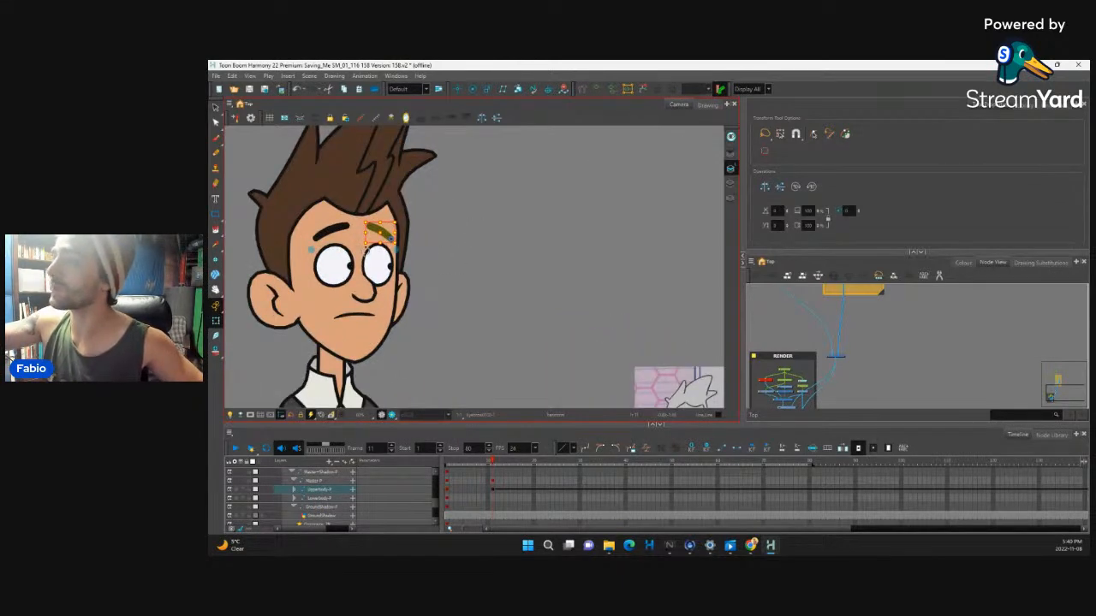
click(346, 229)
click(357, 218)
click(345, 229)
drag(357, 220, 359, 225)
click(383, 233)
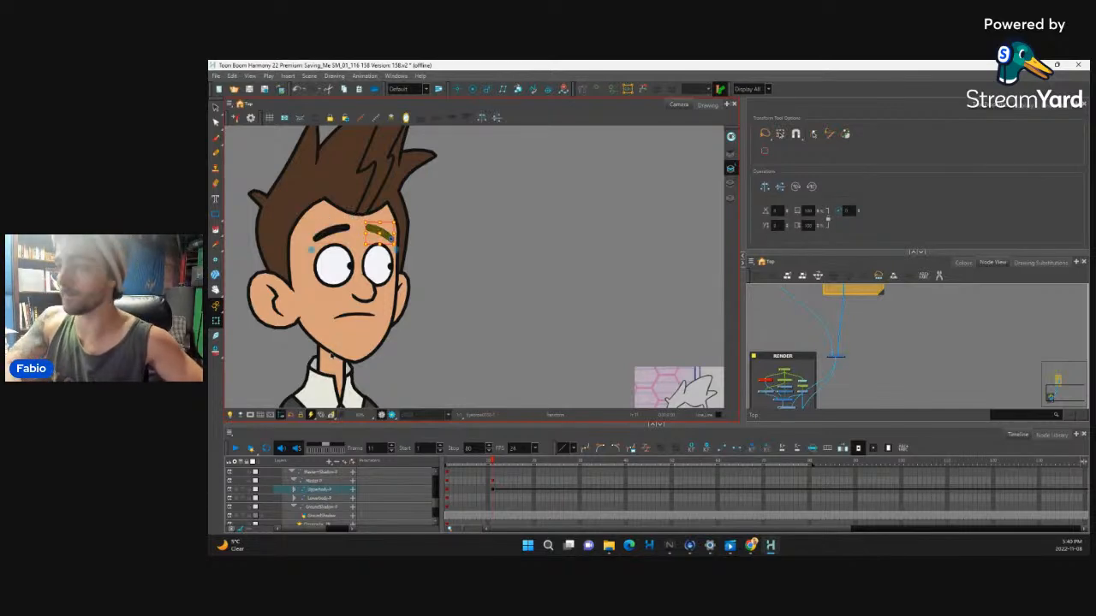
Select the upper body's keyframe on frame 11 and make it a stop-motion keyframe
scroll(591, 291, down, 4)
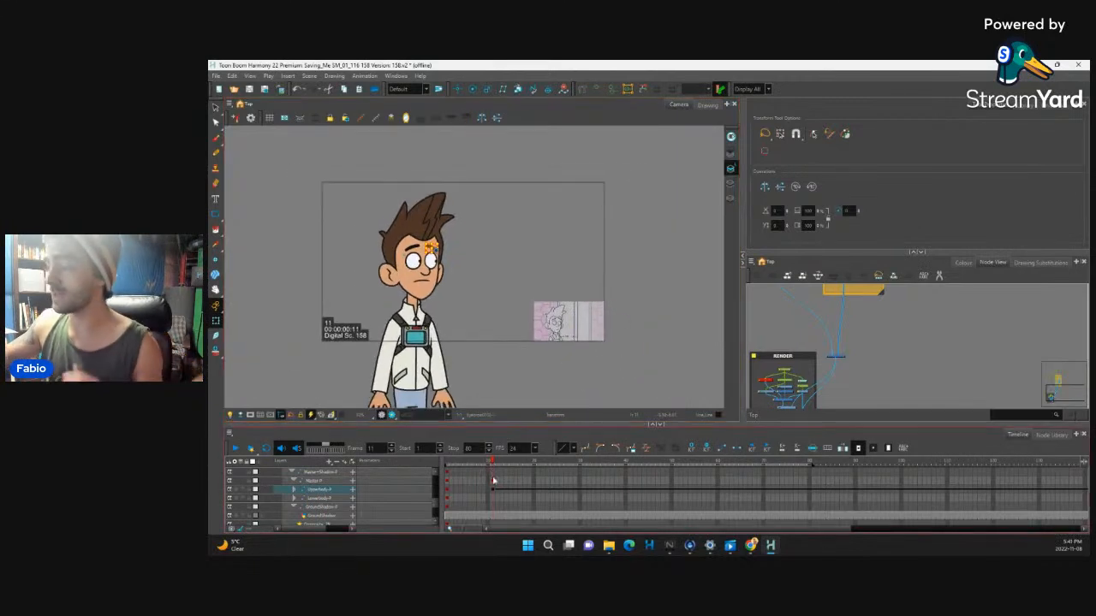
click(492, 488)
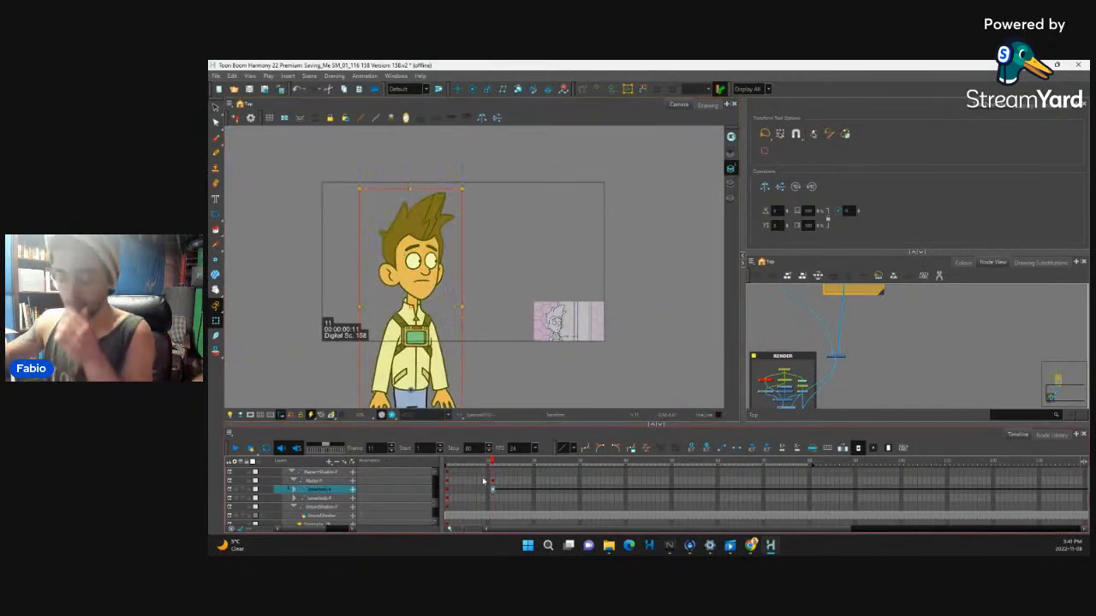
Scrub between the first poses and frame 57 to compare the character's timing with the animatic, ending on frame 11
drag(490, 462, 704, 474)
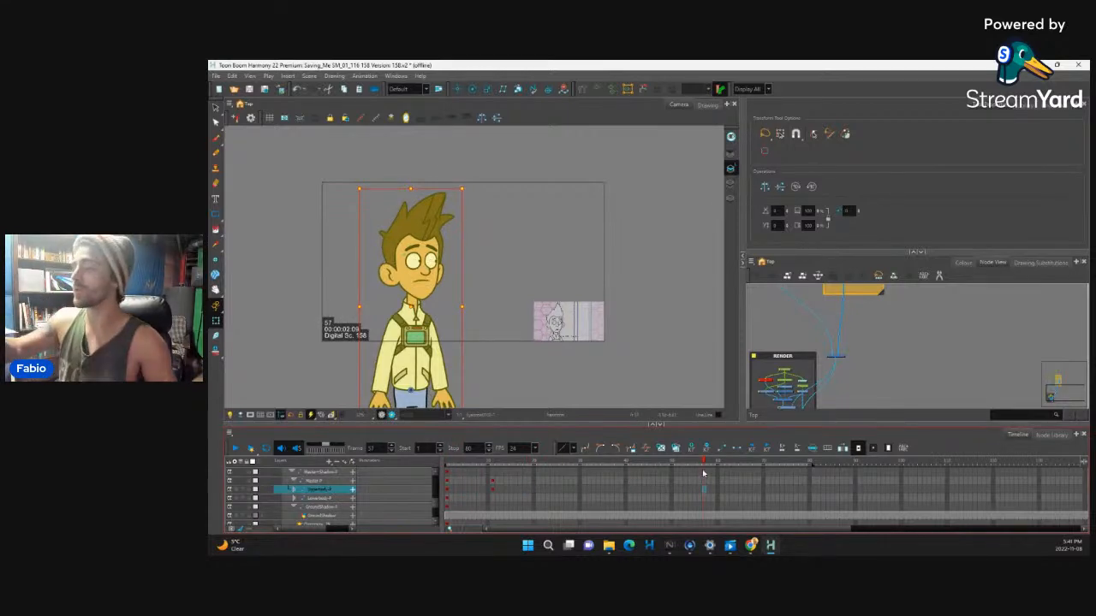
click(481, 480)
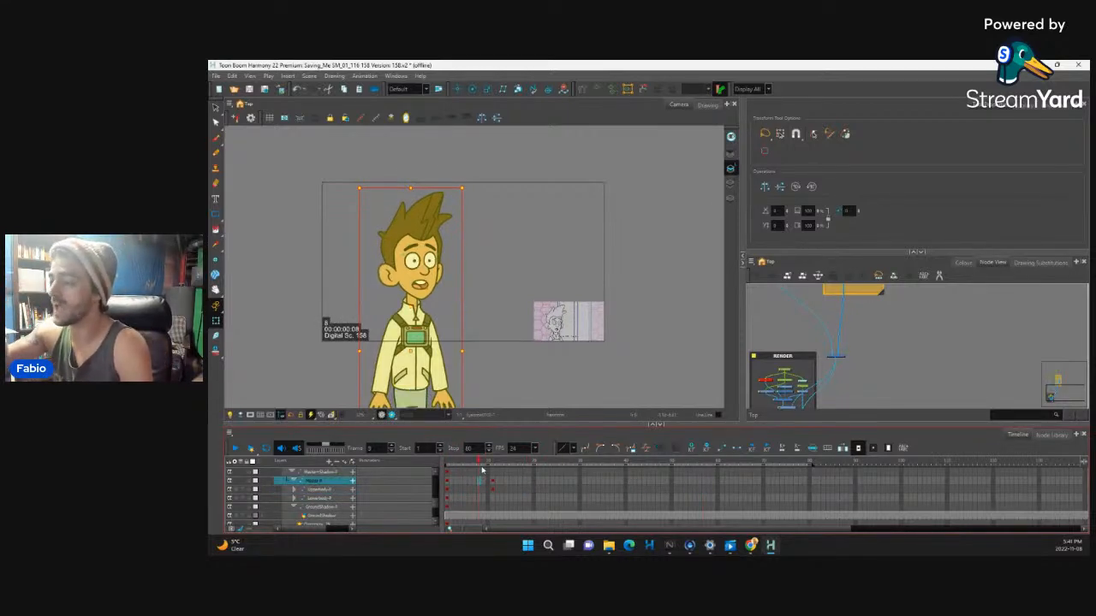
click(489, 475)
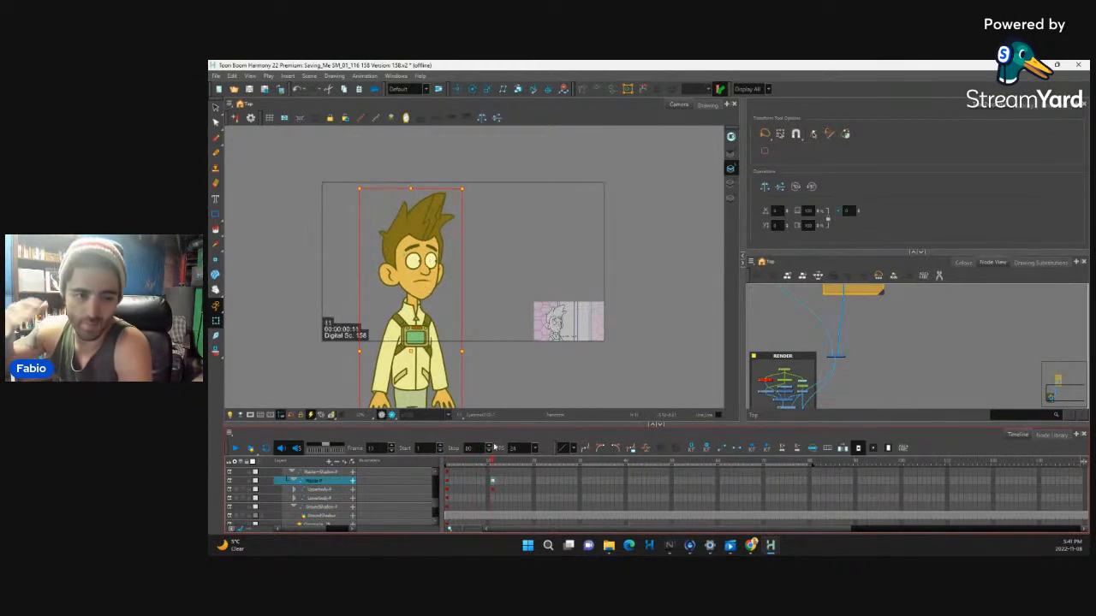
drag(492, 463, 552, 471)
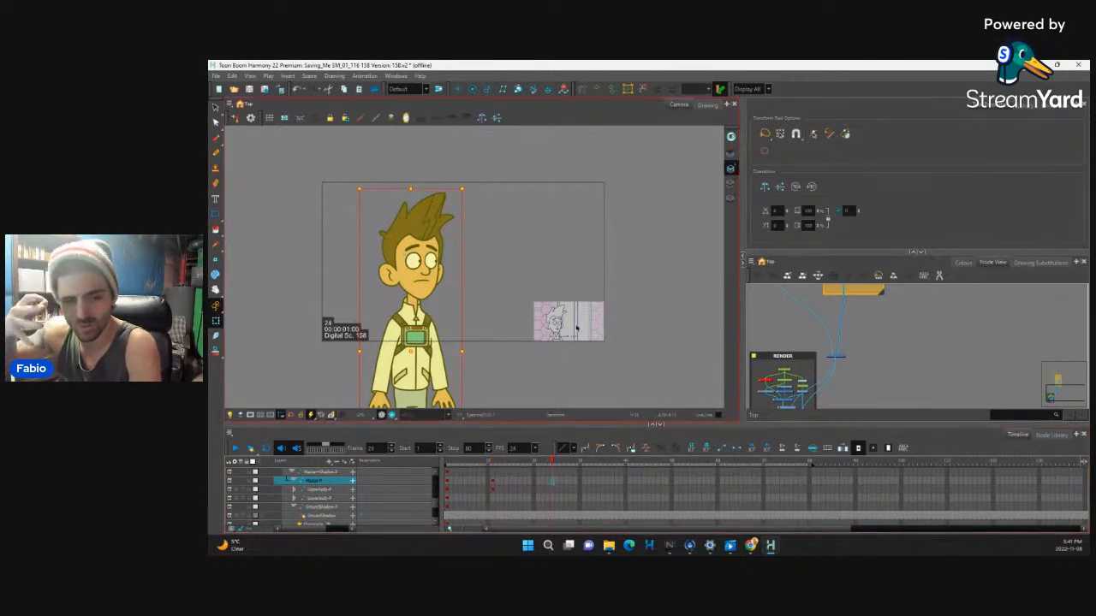
drag(555, 463, 626, 469)
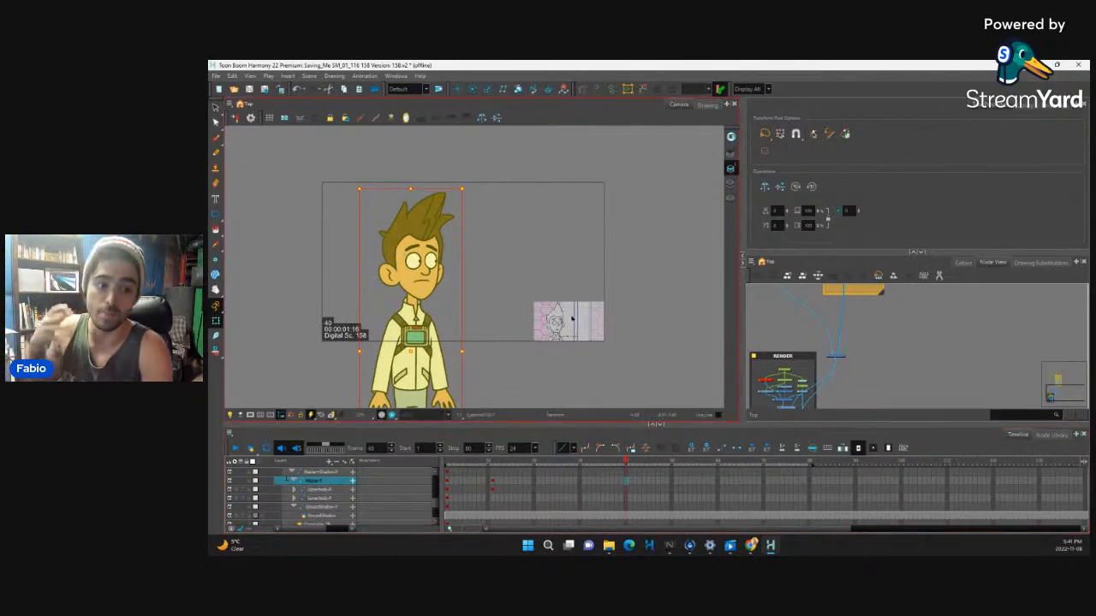
click(473, 482)
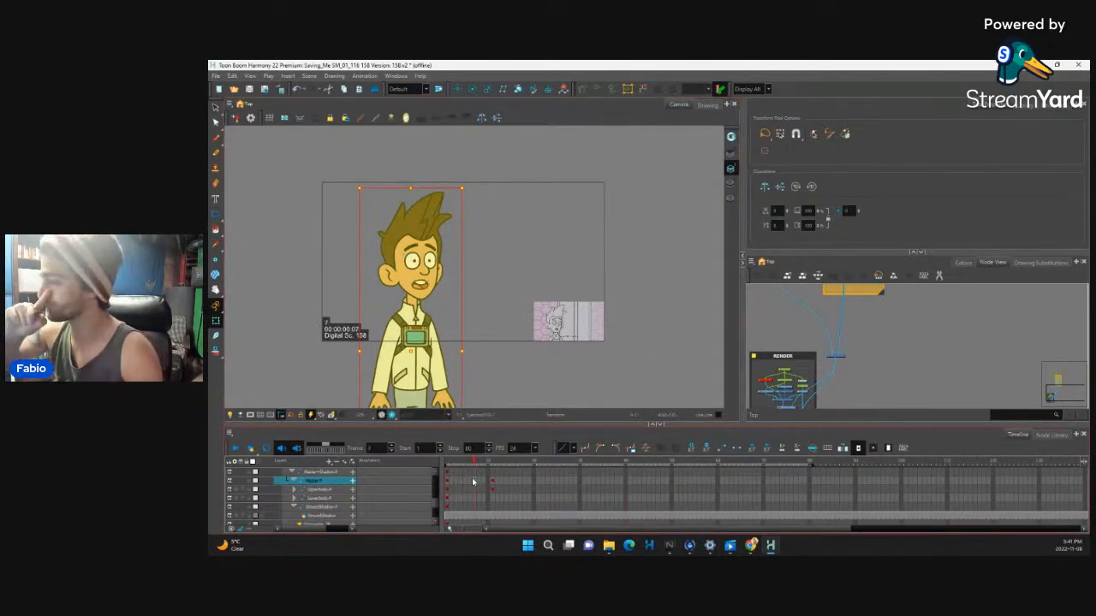
drag(473, 464, 493, 481)
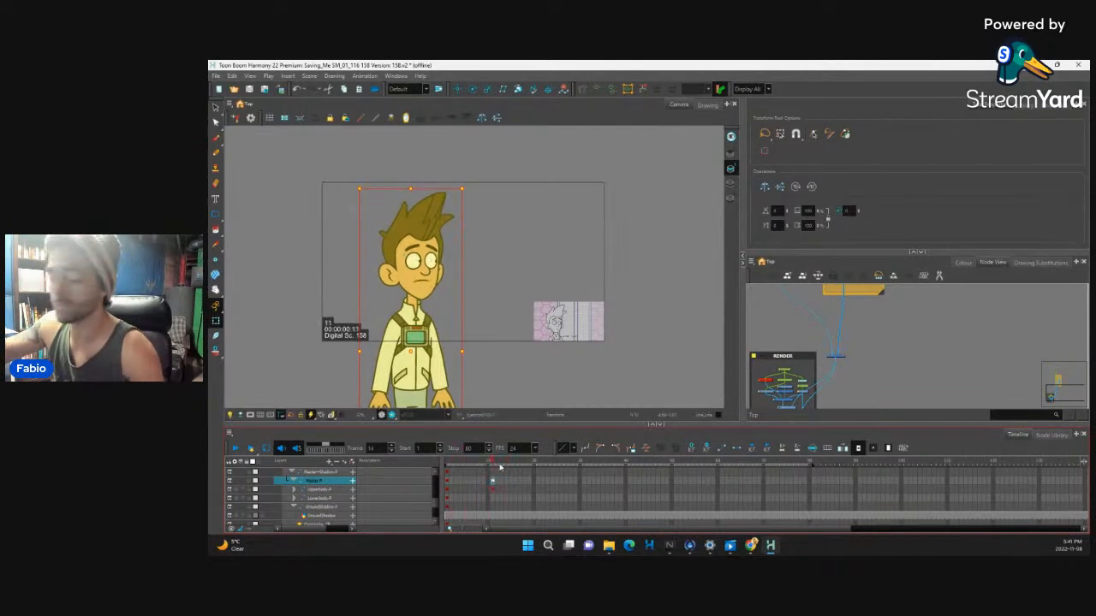
Adjust the deformation of the jacket's shoulder and collar slightly on frame 11, then hide the deformation controls
scroll(421, 348, down, 1)
scroll(421, 347, up, 3)
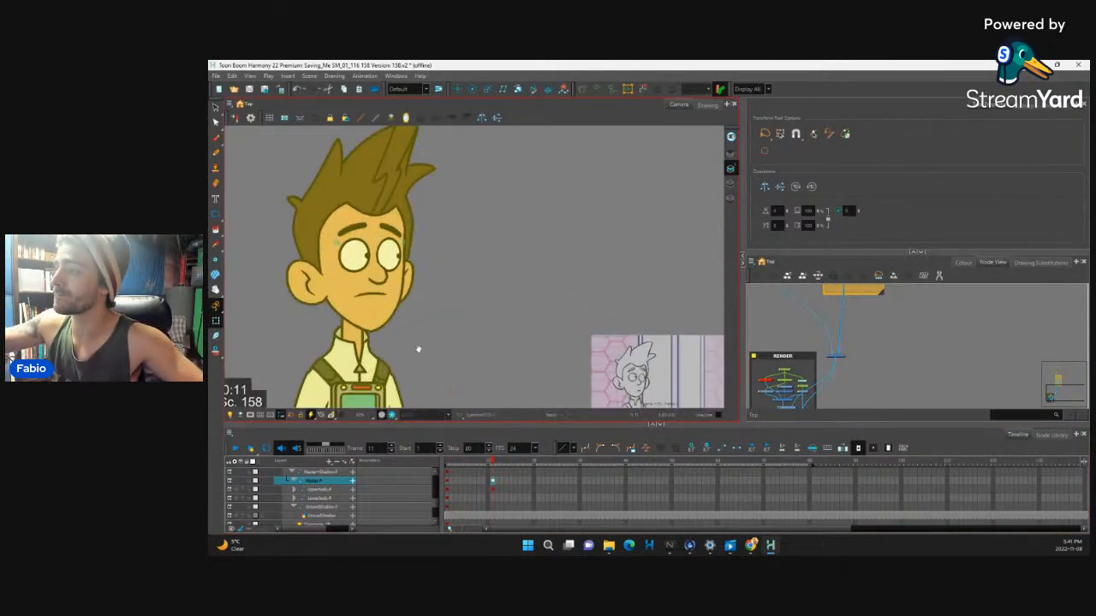
scroll(421, 348, down, 1)
scroll(445, 347, up, 2)
click(458, 338)
key(shift+F11)
click(458, 349)
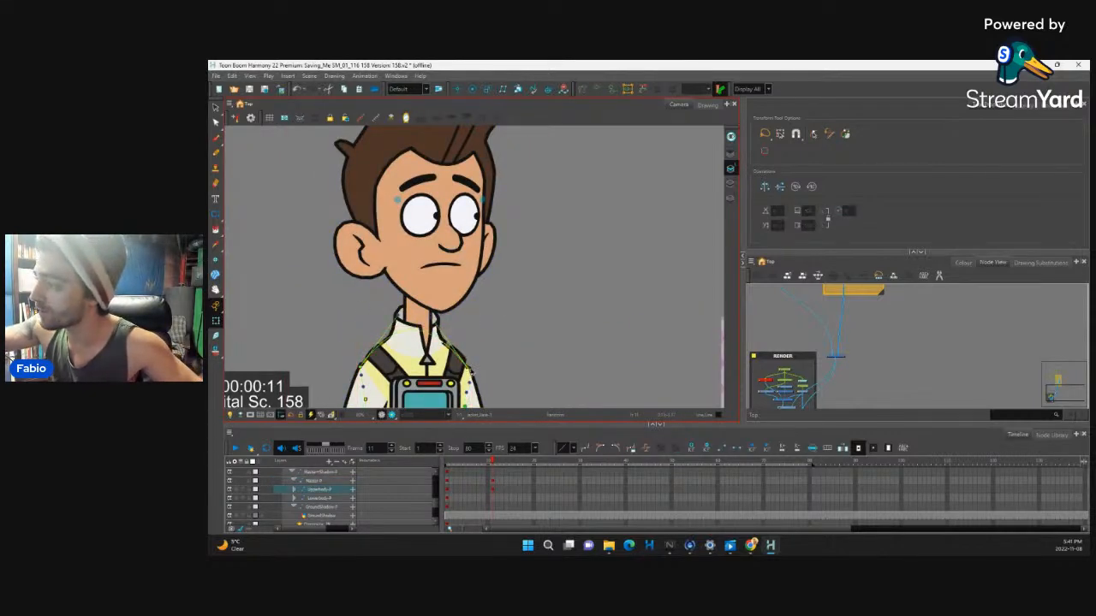
mouse_move(434, 317)
mouse_down()
mouse_move(445, 319)
mouse_move(434, 319)
mouse_up()
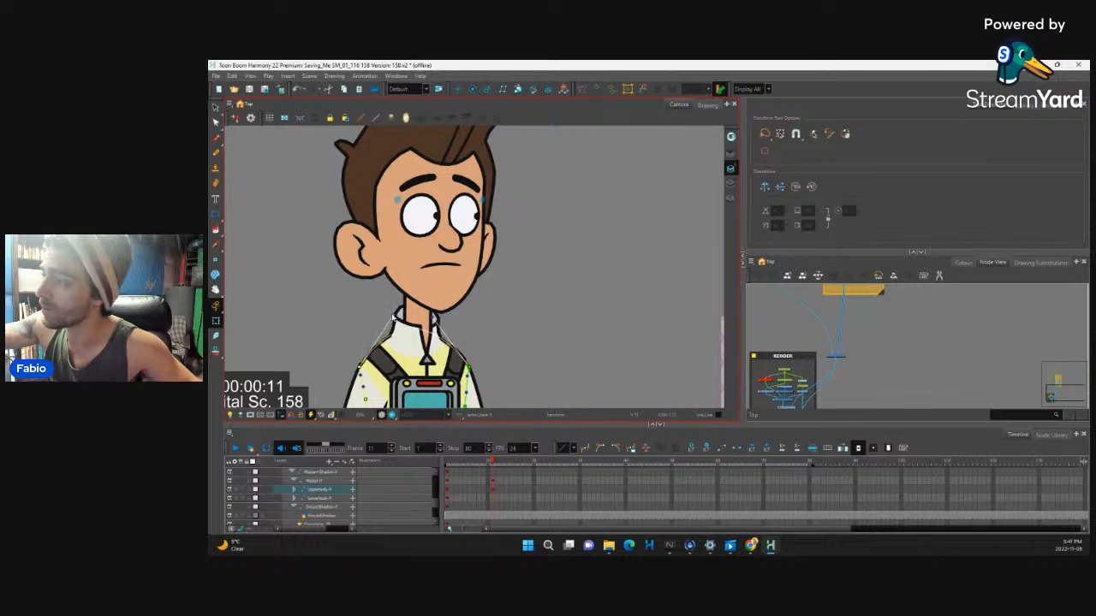
key(shift+c)
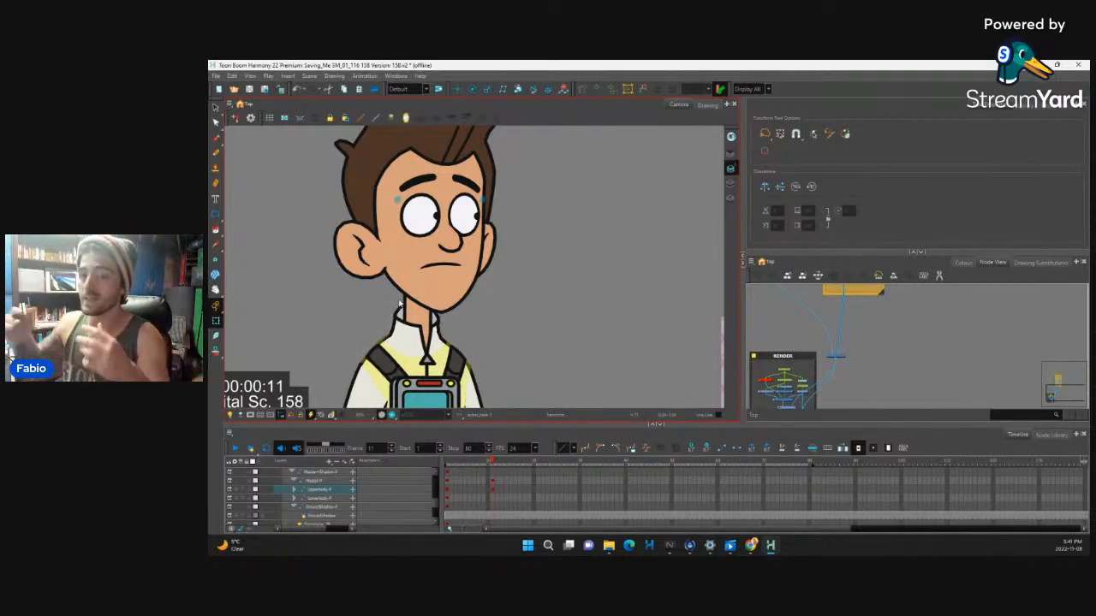
Compare the full frame 11 pose with the animatic and check the timing of the frames that follow
key(2)
key(1)
key(1)
key(1)
key(1)
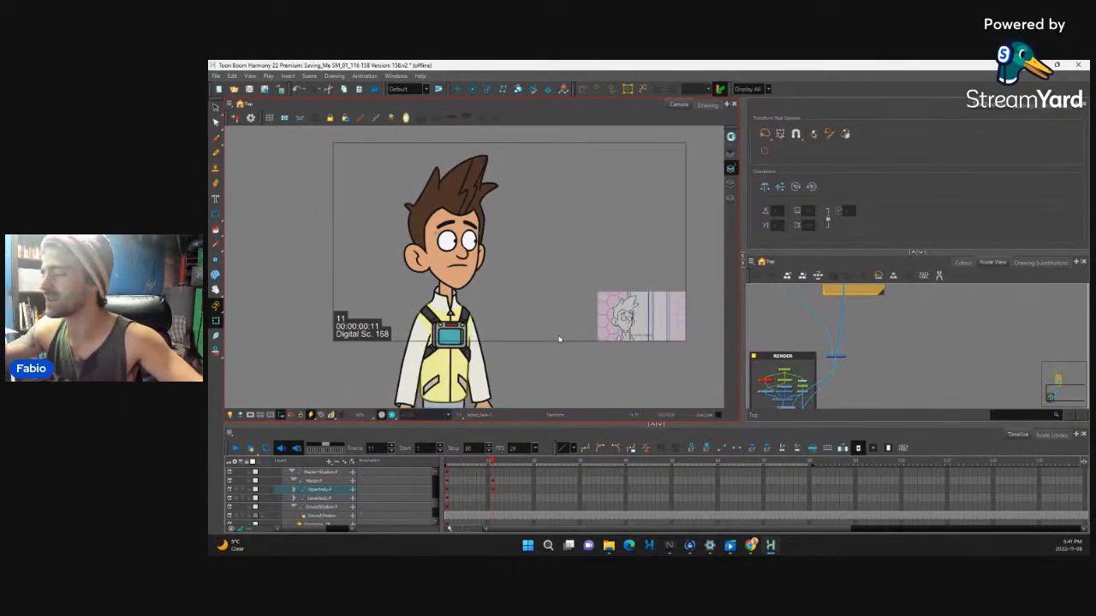
key(2)
key(2)
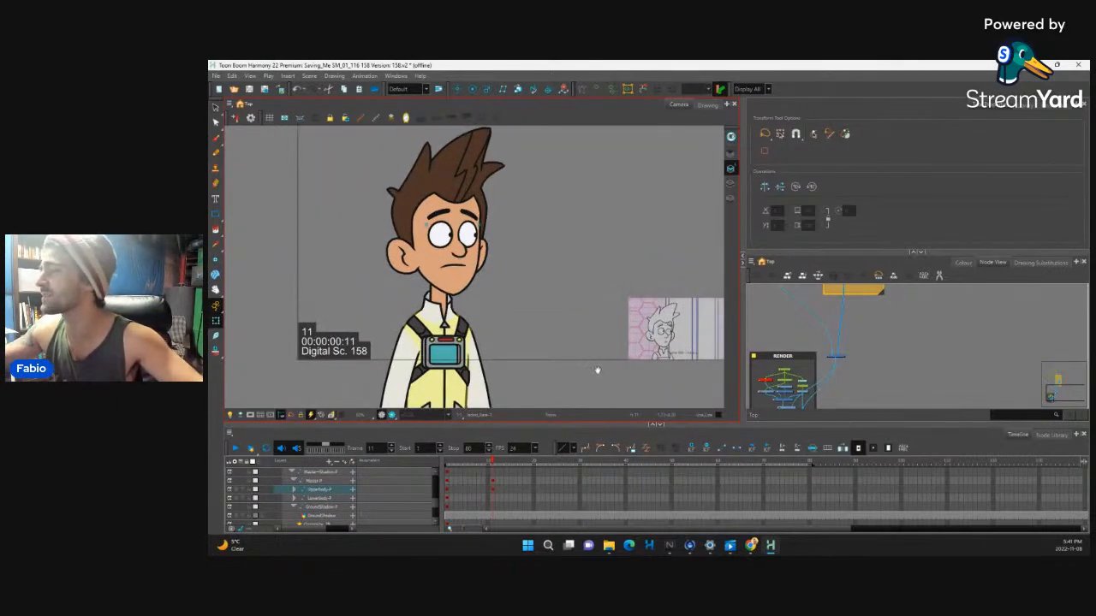
key(1)
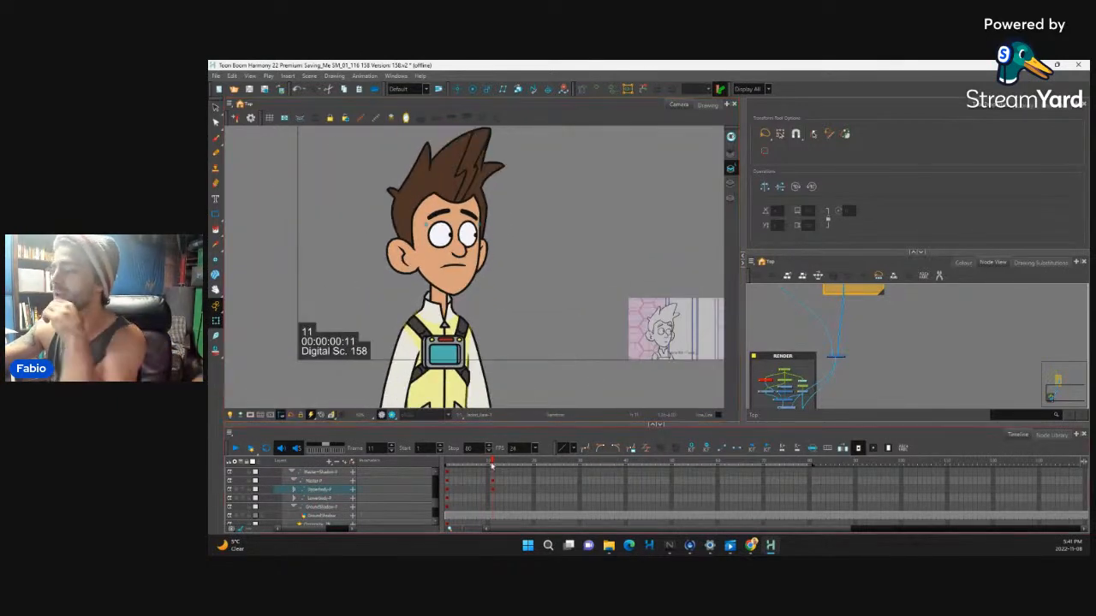
click(485, 462)
key(Return)
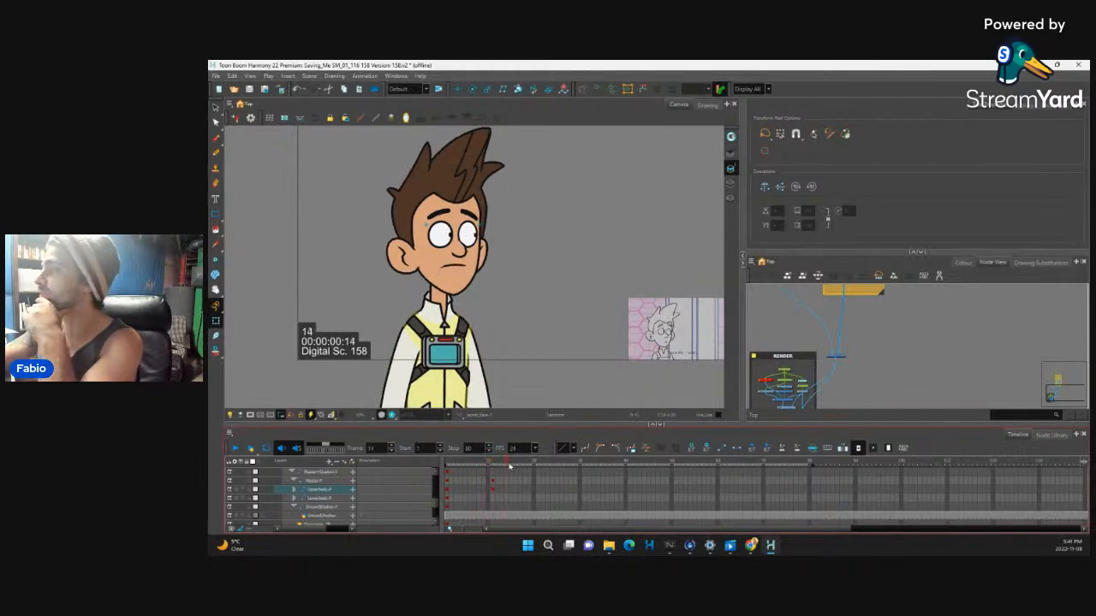
Add stop-motion keyframes on frame 21 for the master, upper body and lower body layers
drag(448, 481, 512, 474)
click(447, 490)
drag(447, 462, 540, 490)
key(F6)
key(ctrl+l)
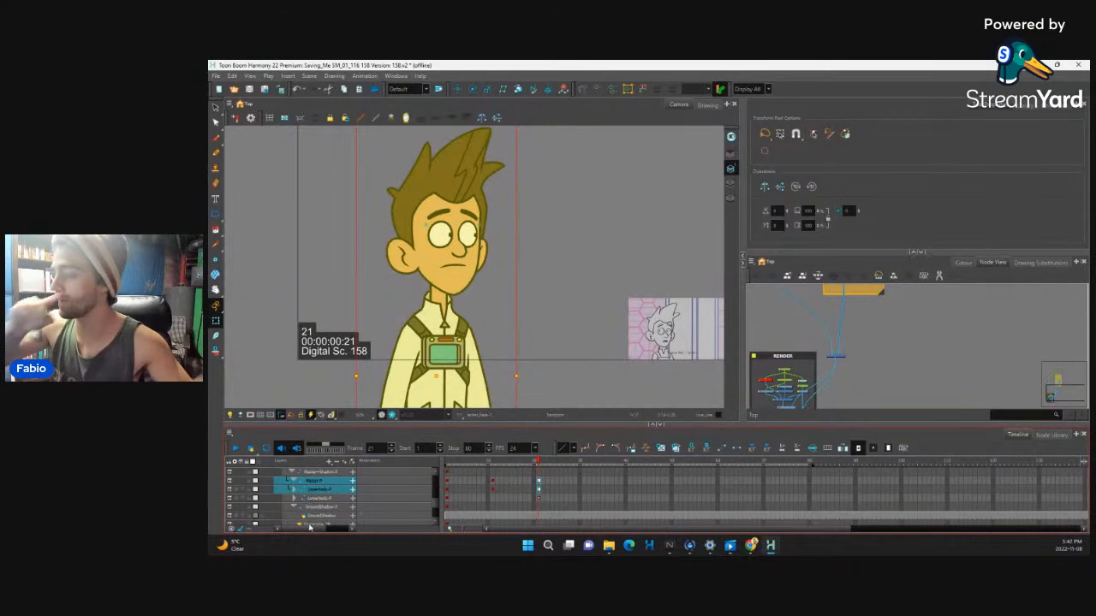
click(537, 499)
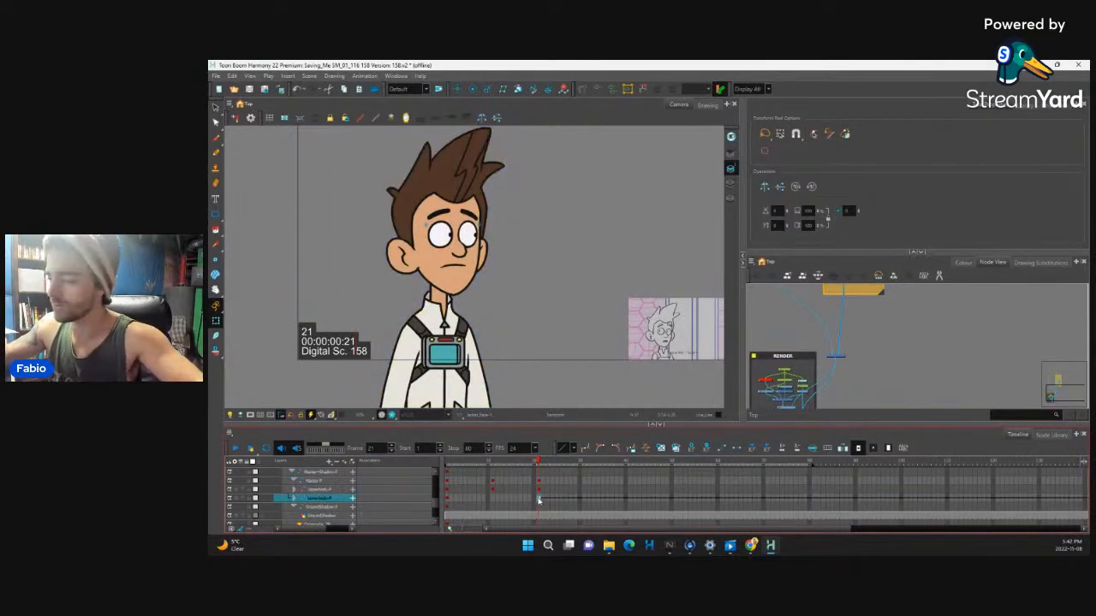
key(F6)
key(ctrl+l)
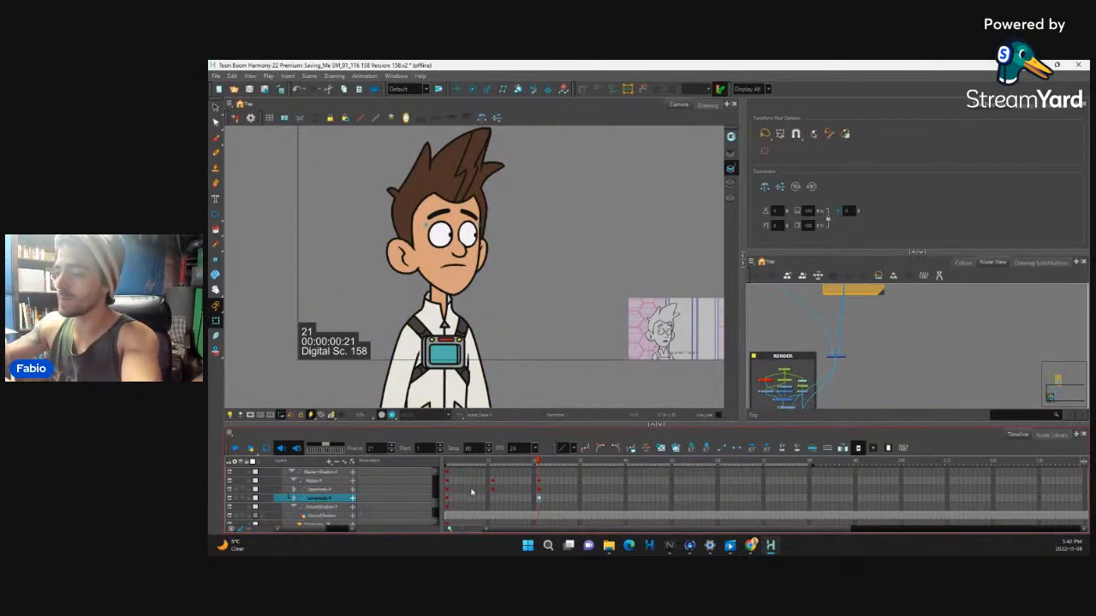
click(492, 499)
click(536, 502)
Shift both pupils to the opposite side of the eyes on frame 21 so the character looks left
click(476, 235)
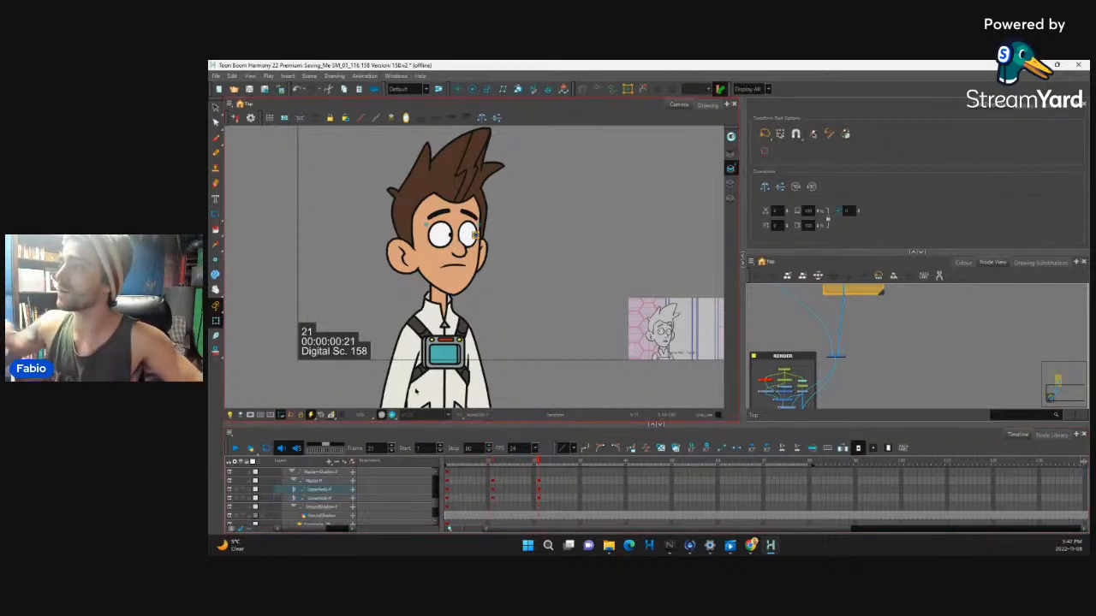
click(469, 235)
key(Left)
key(Left)
key(Left)
key(Left)
key(Left)
key(Left)
key(Left)
key(Left)
key(Left)
key(Left)
key(Left)
key(Left)
key(Left)
key(Left)
key(Left)
key(Left)
key(Left)
key(Left)
key(Left)
key(Left)
key(Escape)
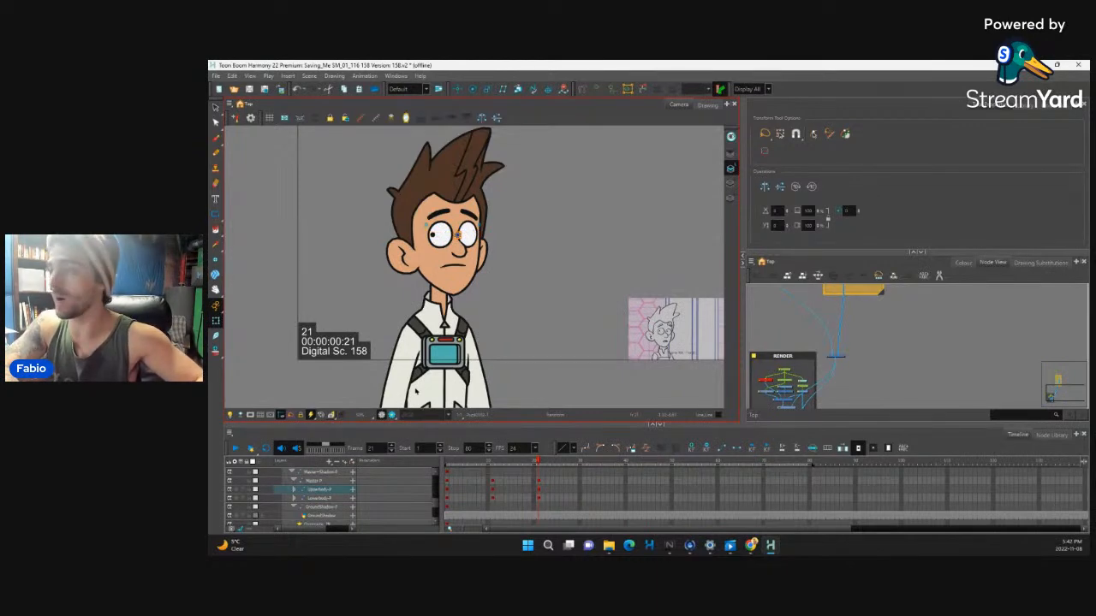
Fine-tune the position of each pupil against the edge of its eye on frame 21
click(507, 242)
drag(508, 242, 527, 291)
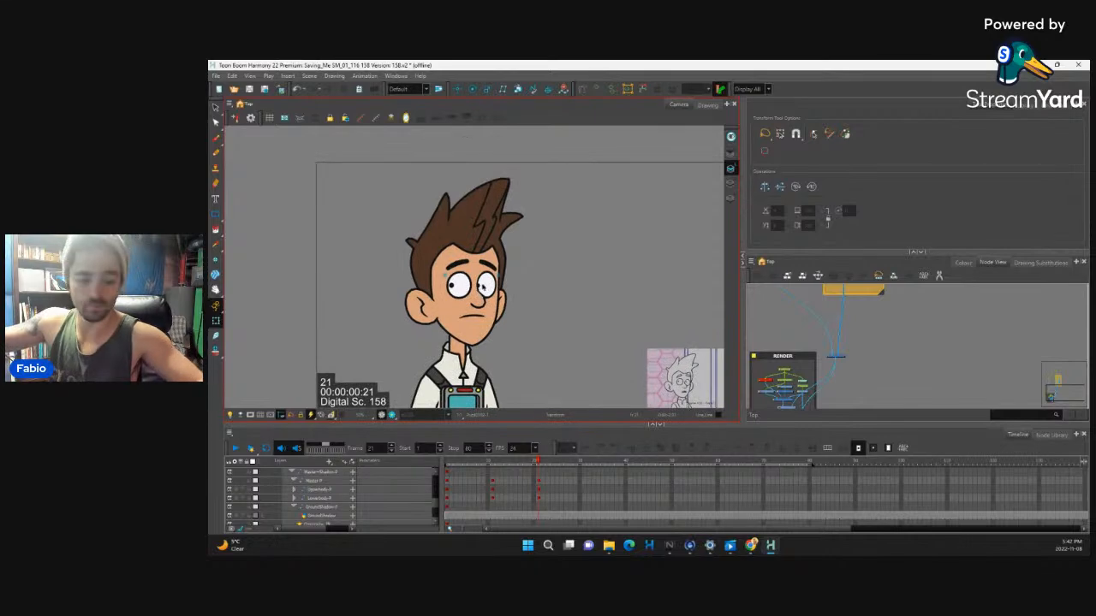
key(2)
key(2)
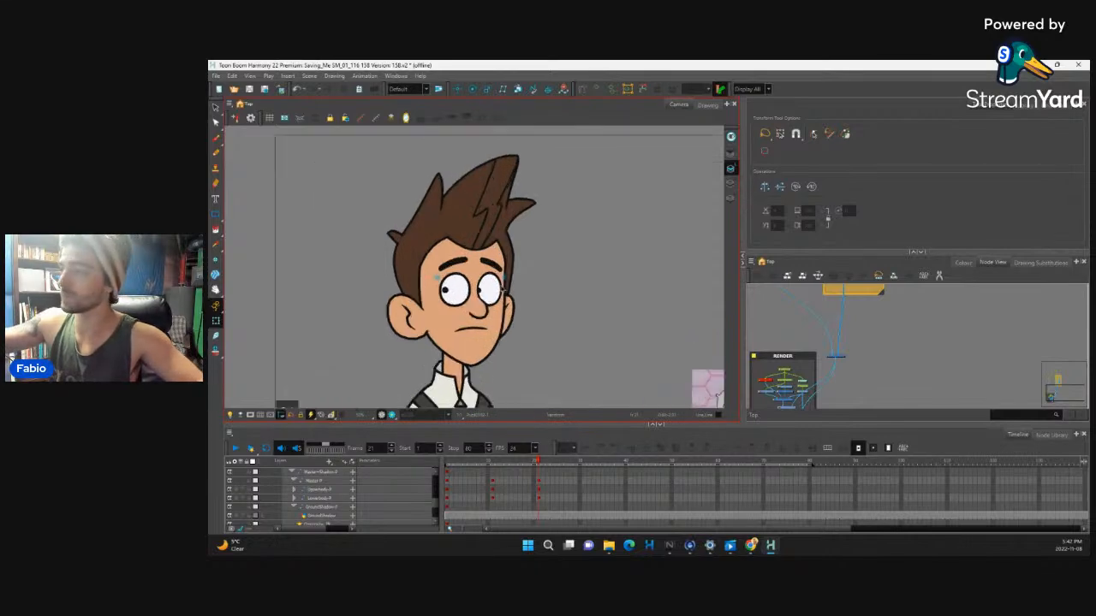
click(482, 303)
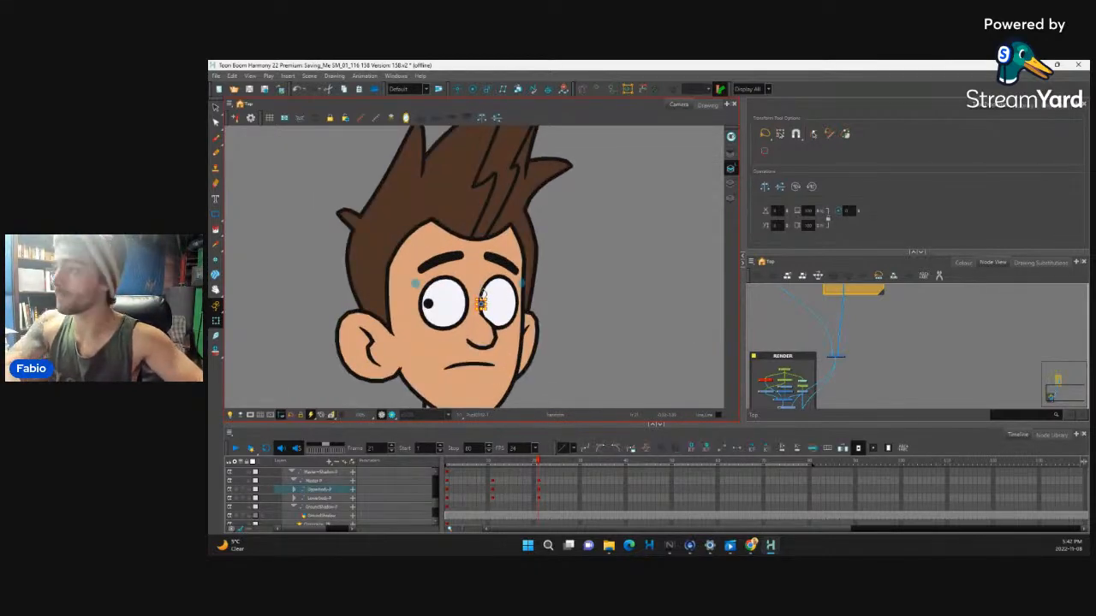
click(427, 306)
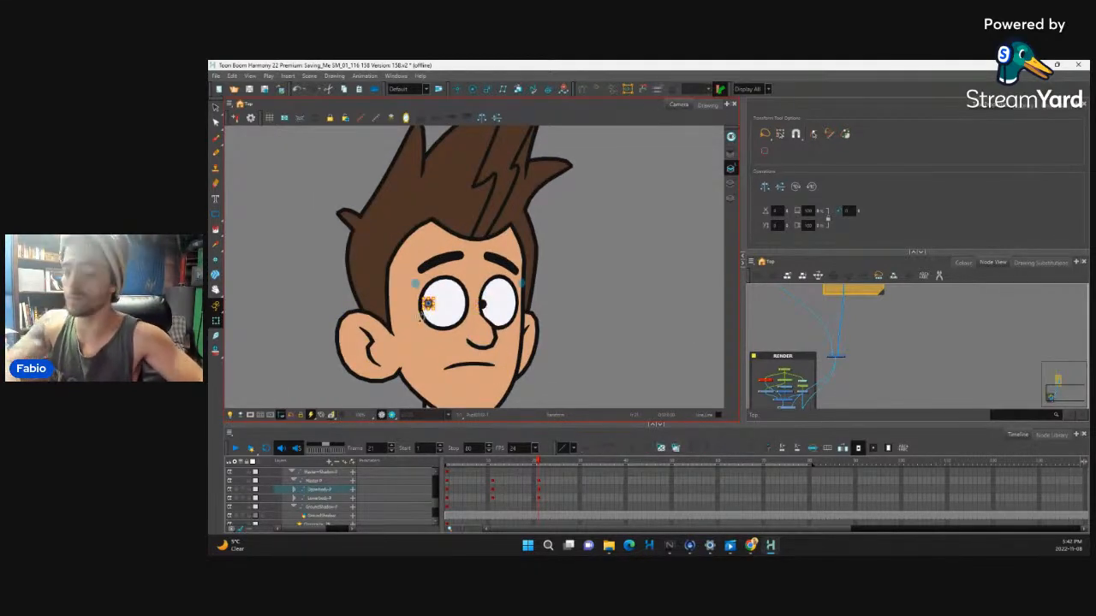
Adjust the angle and height of both eyebrows on frame 21
click(506, 265)
drag(484, 286, 497, 263)
click(455, 260)
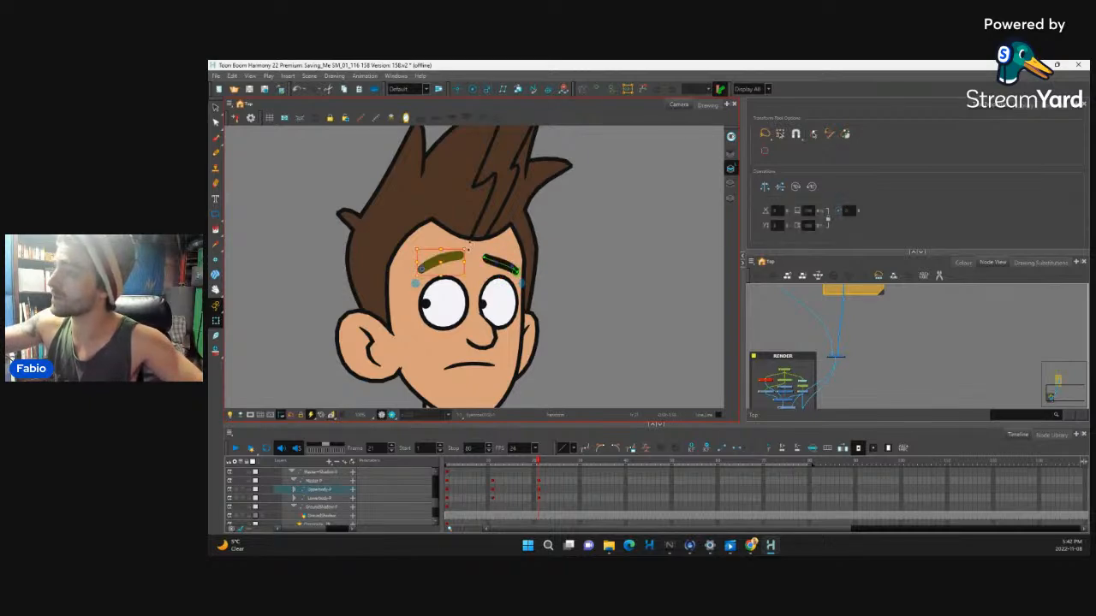
drag(446, 257, 448, 263)
drag(514, 324, 509, 264)
Shift the eyes, eyebrows and nose together on frame 21, and refine the mouth and each eyebrow to match
drag(401, 182, 512, 298)
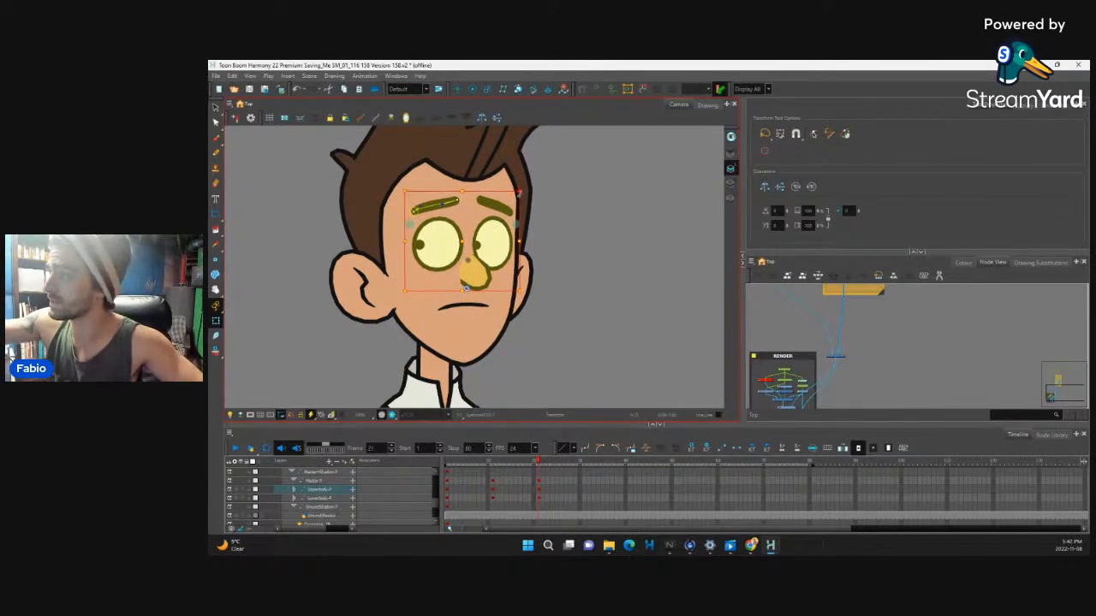
click(476, 306)
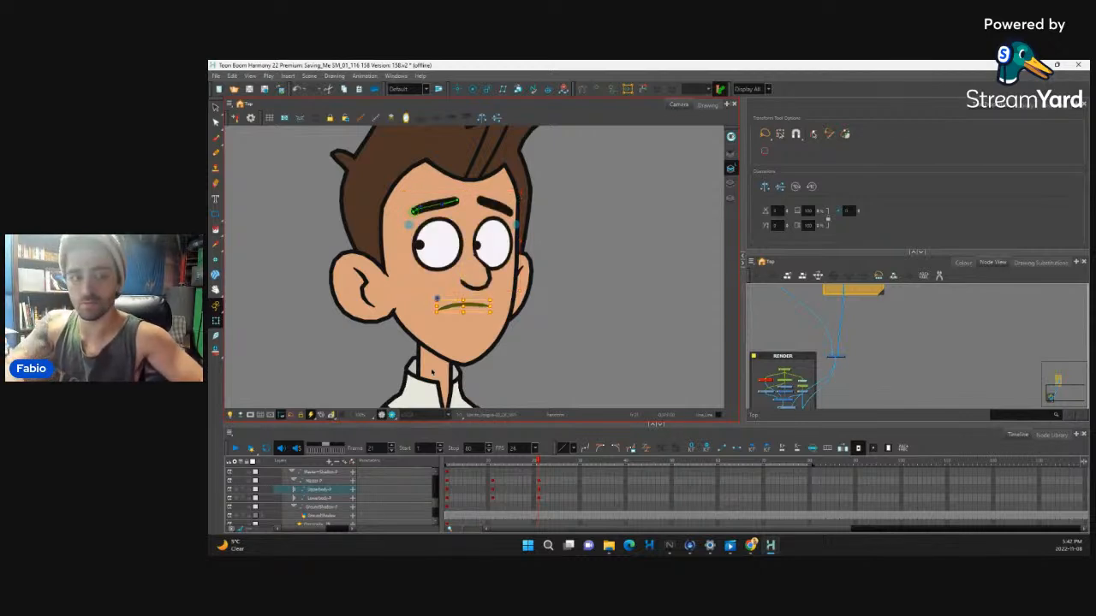
click(441, 205)
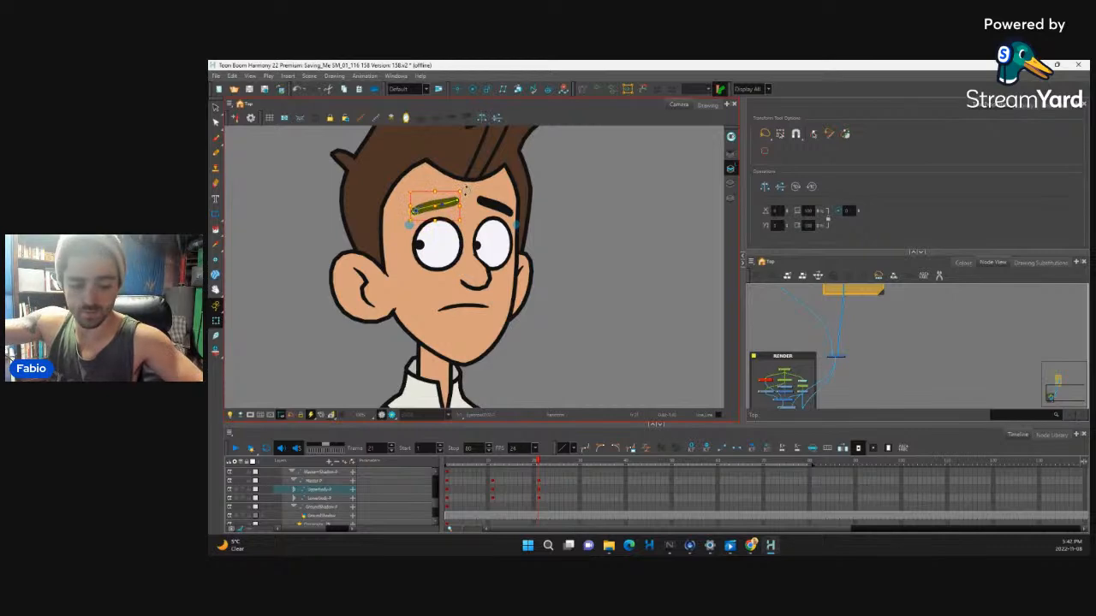
click(494, 206)
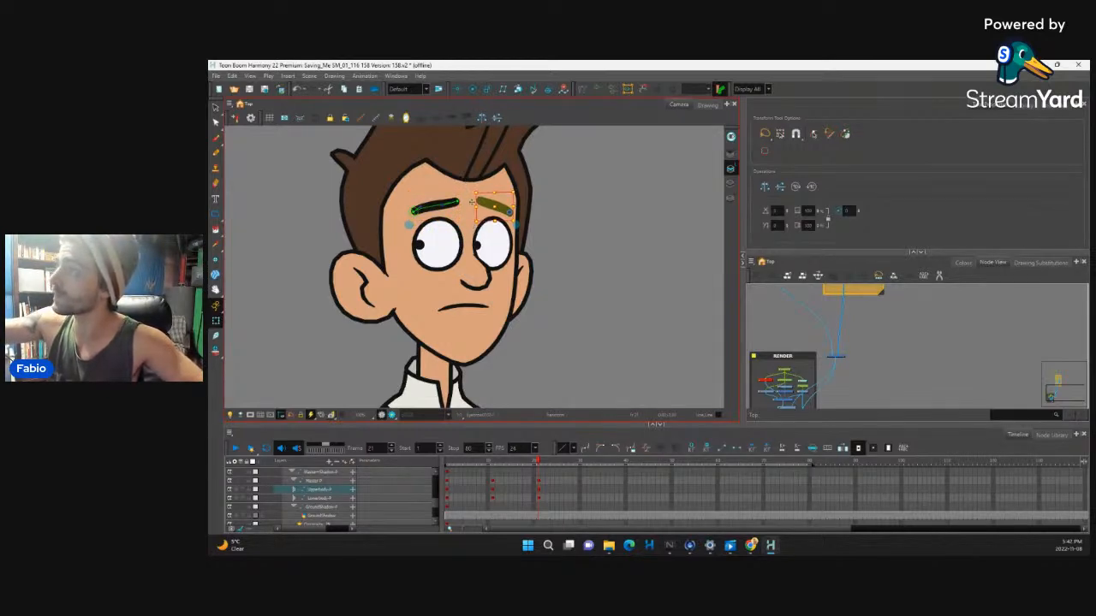
click(409, 302)
key(Escape)
Refine the face shape, back hair and front hair group slightly for the frame 21 head turn
click(512, 176)
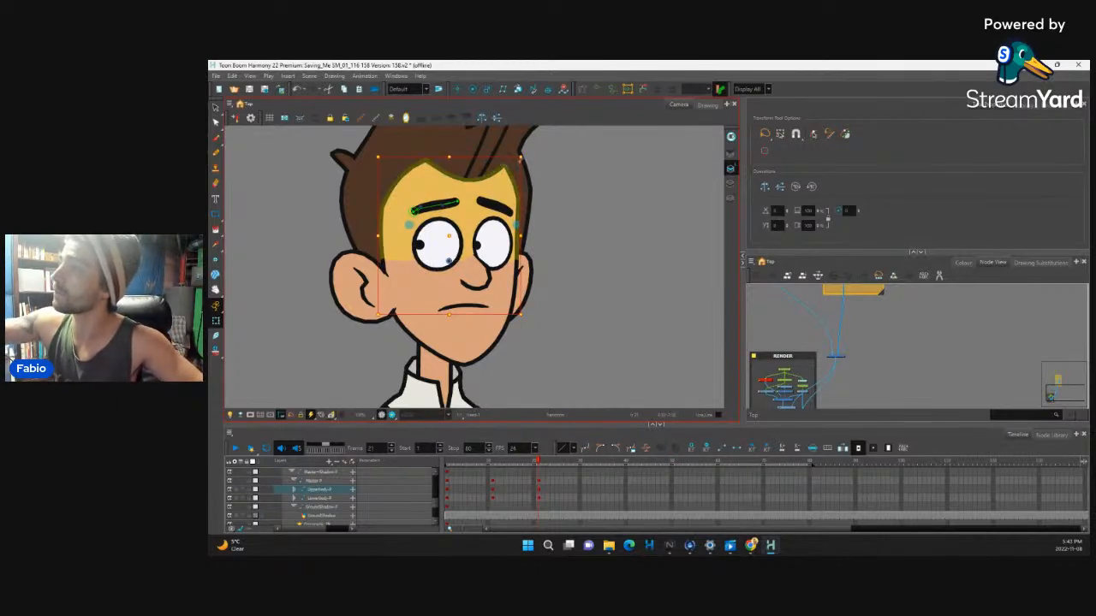
click(491, 261)
key(b)
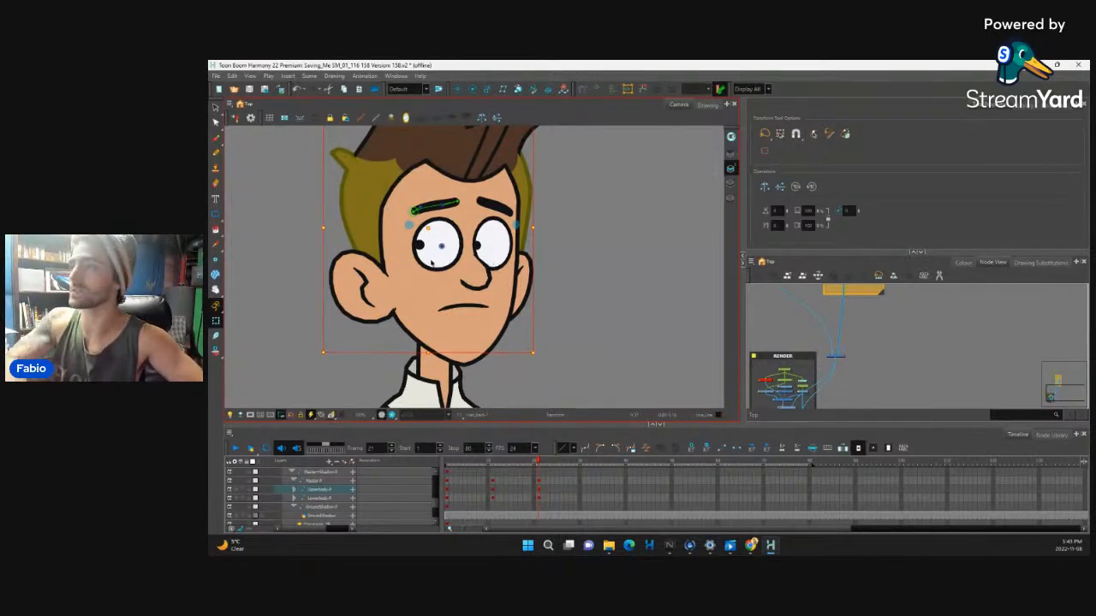
drag(560, 188, 555, 274)
click(466, 248)
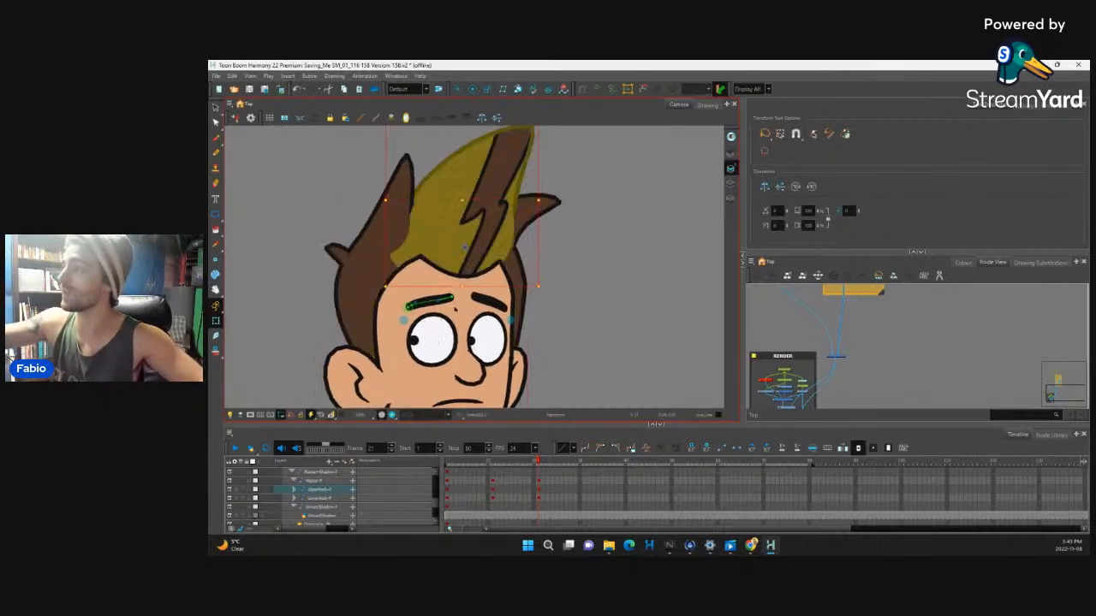
key(b)
key(b)
key(b)
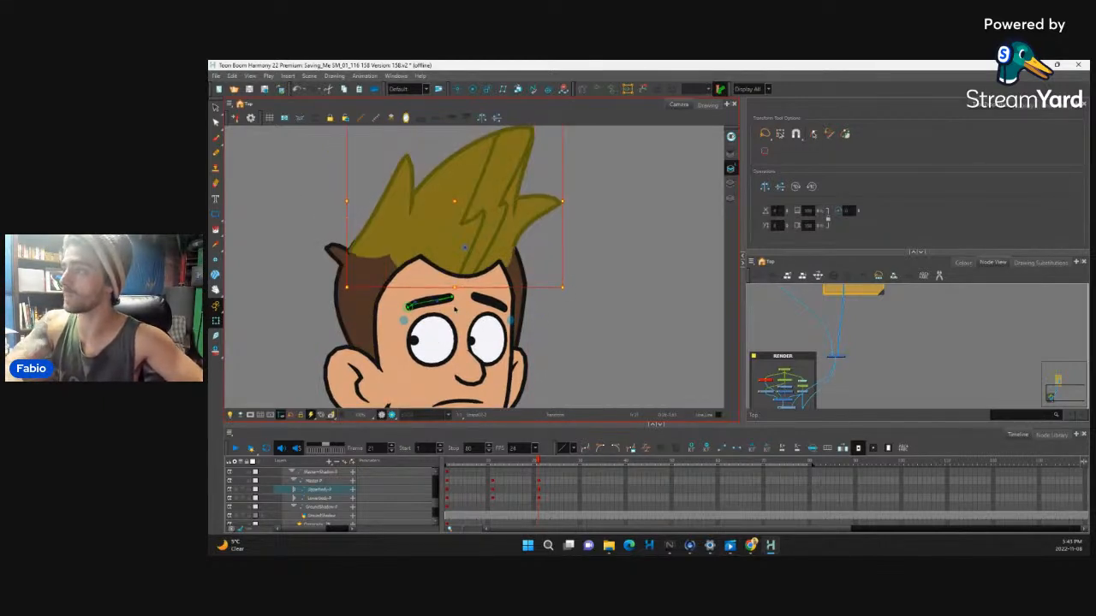
scroll(610, 312, down, 4)
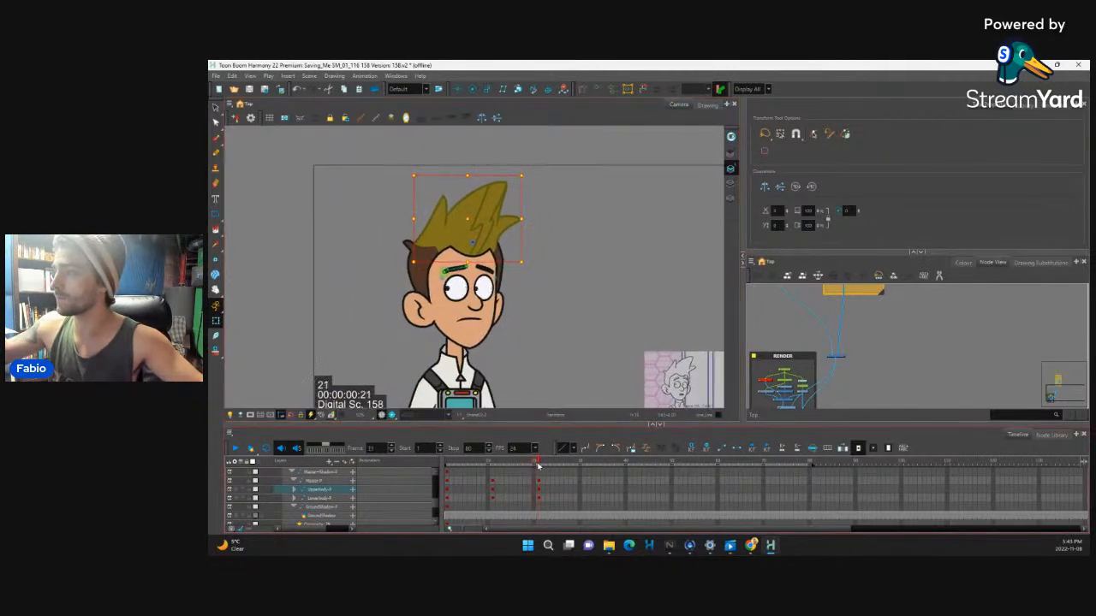
Tilt the head slightly on frame 21 and include the neck in the selection
click(504, 318)
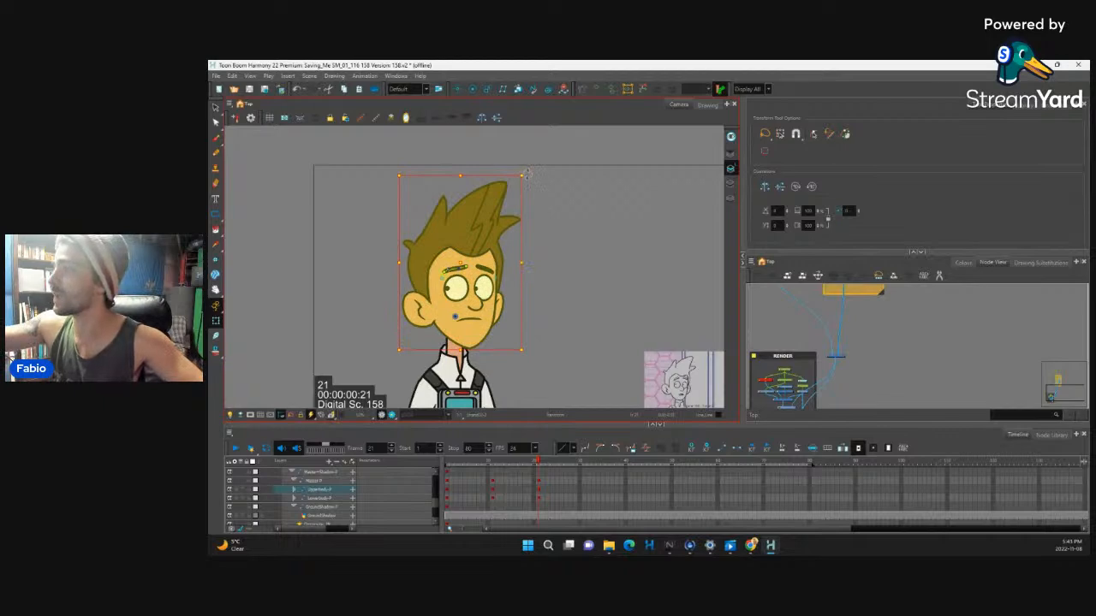
drag(529, 174, 531, 175)
key(b)
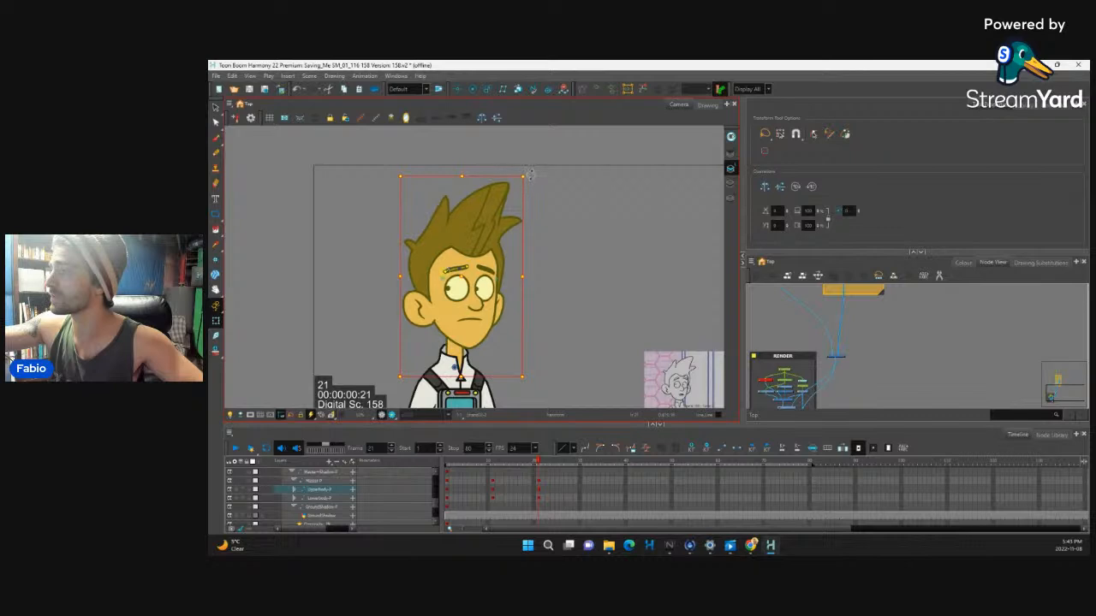
Set keyframes on frame 29 for the master, upper body and lower body layers
drag(539, 462, 594, 502)
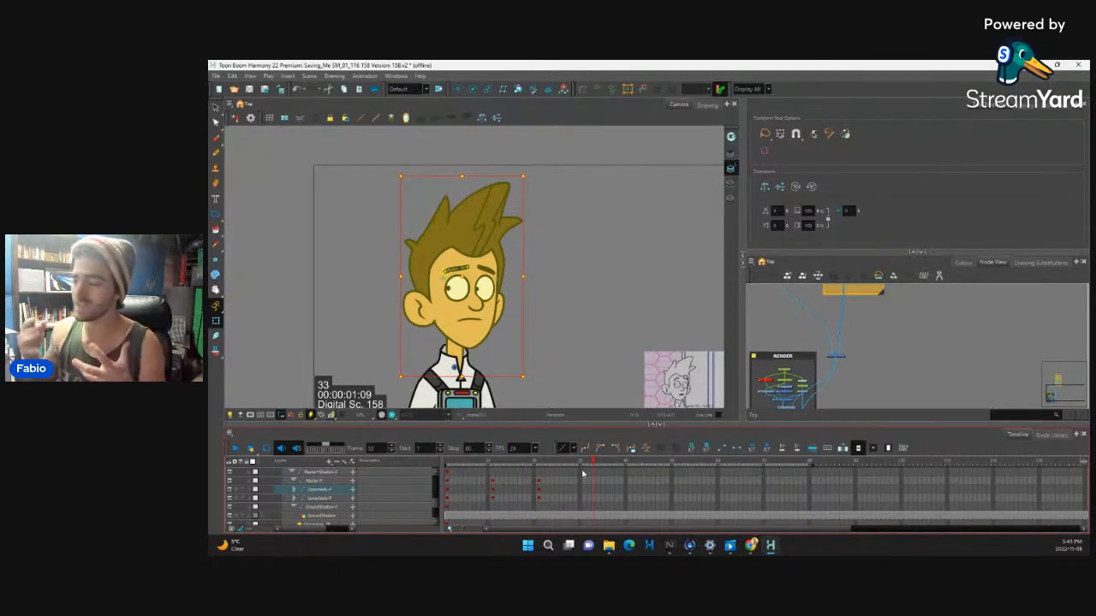
drag(591, 461, 578, 498)
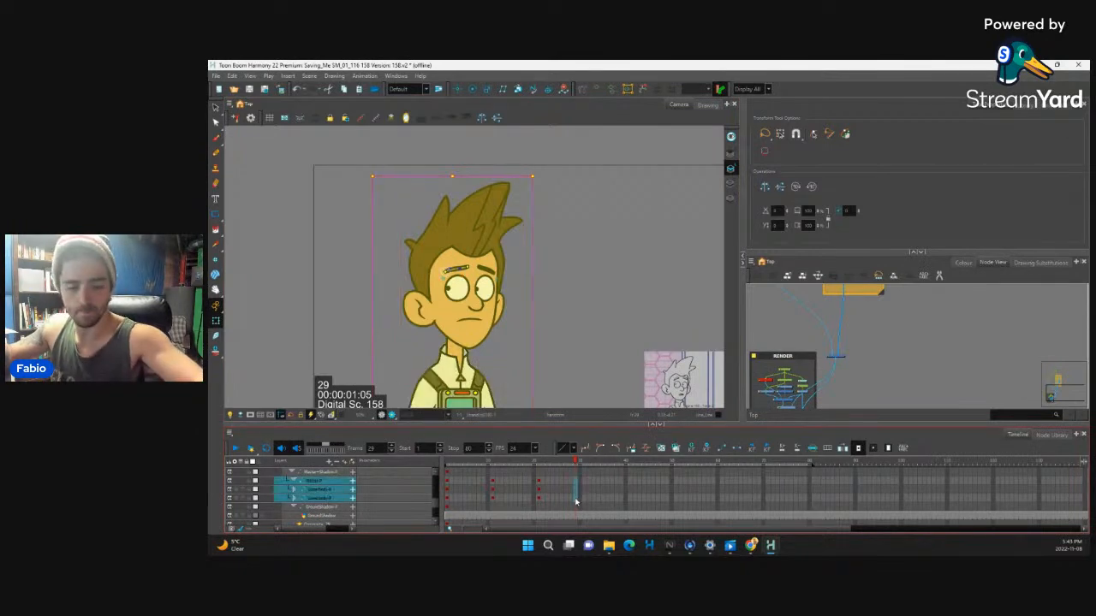
click(533, 488)
drag(531, 481, 577, 486)
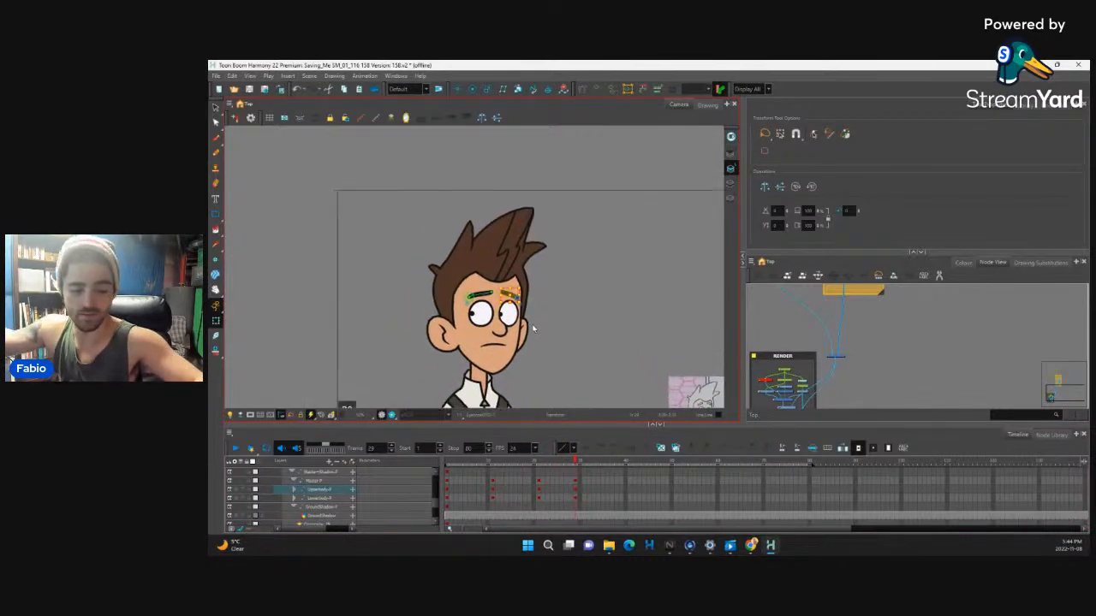
Lower and level both eyebrows on frame 29 so they sit flat along the tops of the eyes
scroll(534, 327, up, 3)
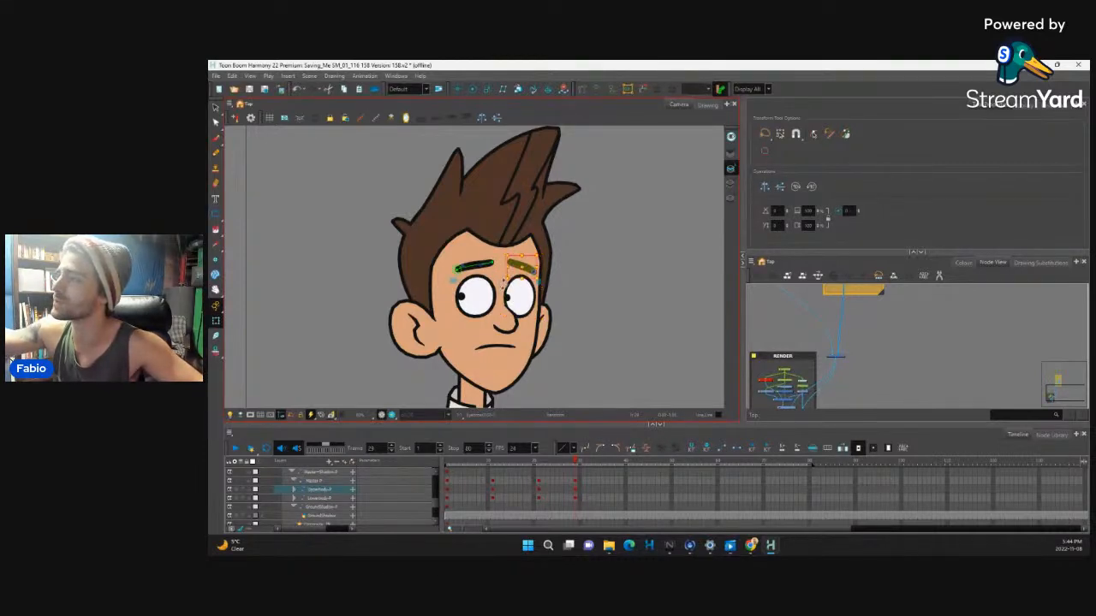
drag(522, 268, 535, 251)
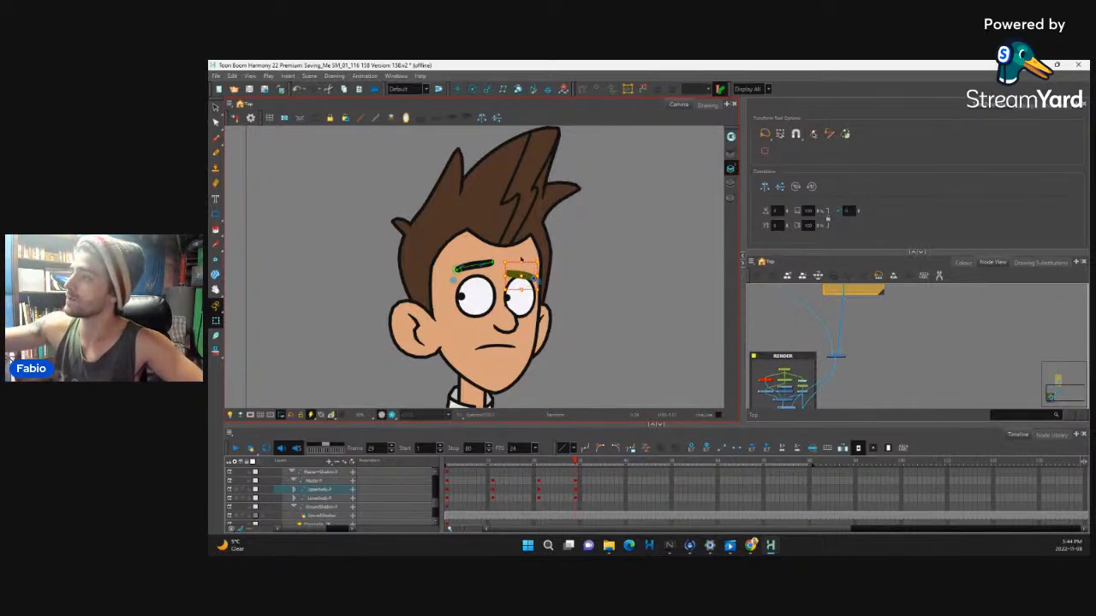
click(473, 268)
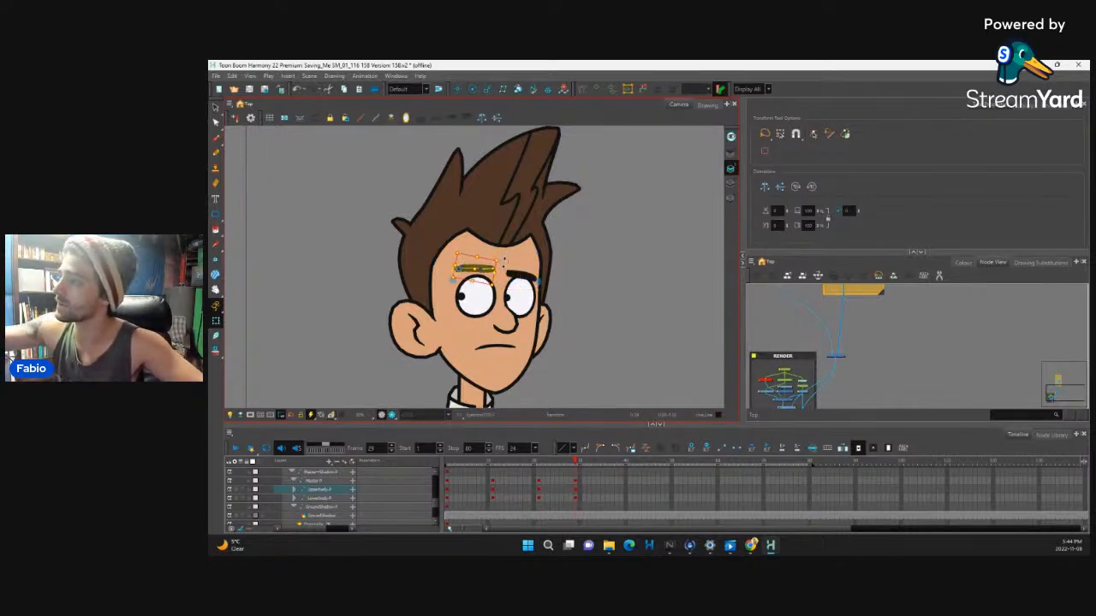
drag(469, 274, 520, 280)
click(525, 276)
click(538, 252)
click(520, 276)
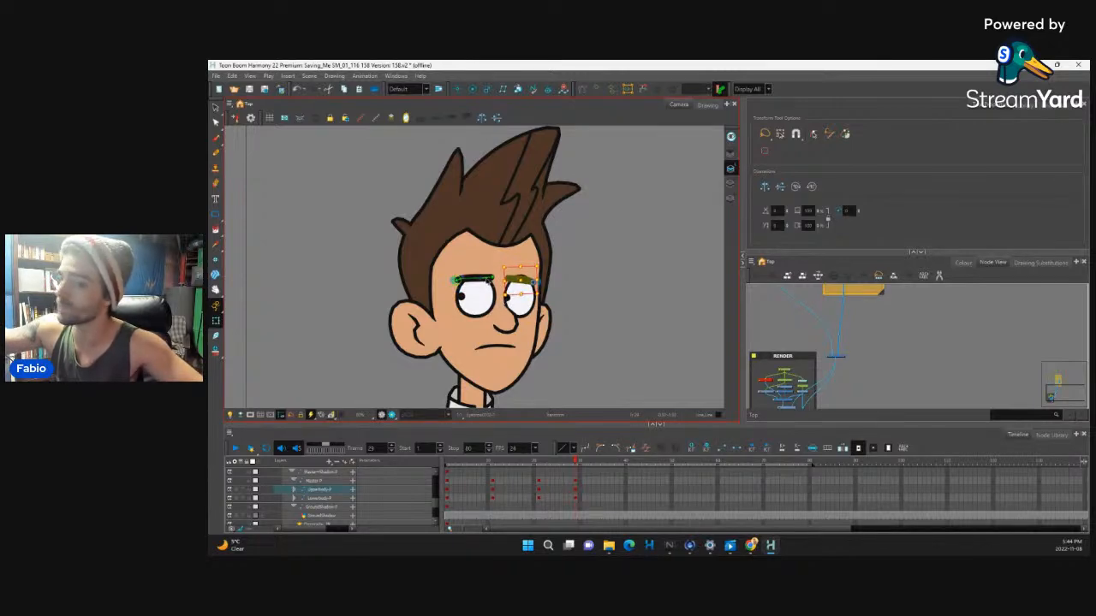
click(484, 280)
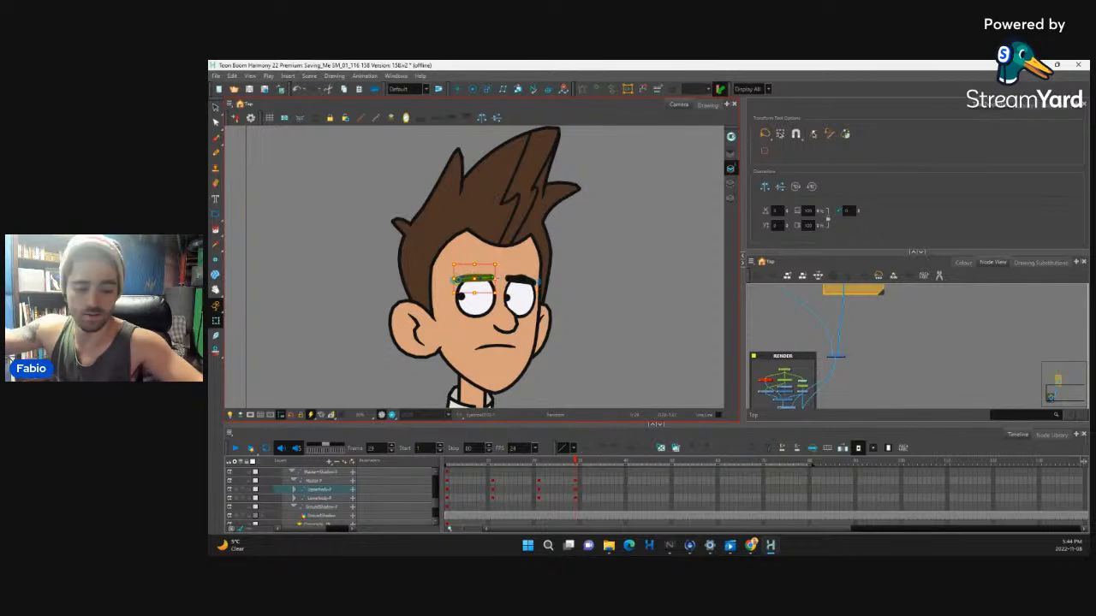
Reshape each eyebrow's curve on frame 29 so its line is flatter over the eye
scroll(471, 269, up, 3)
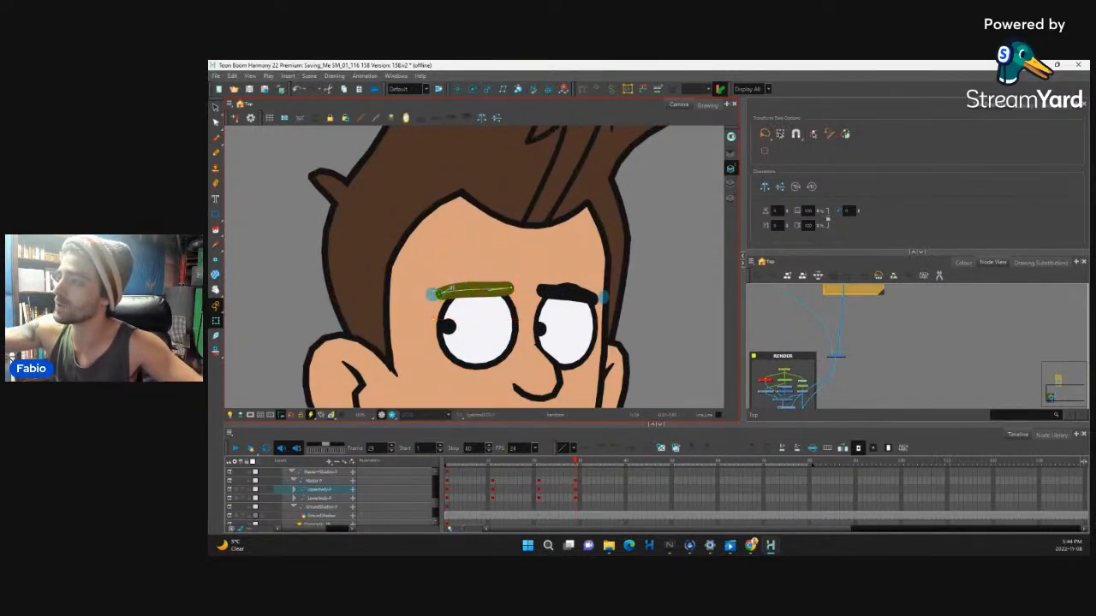
drag(452, 289, 511, 294)
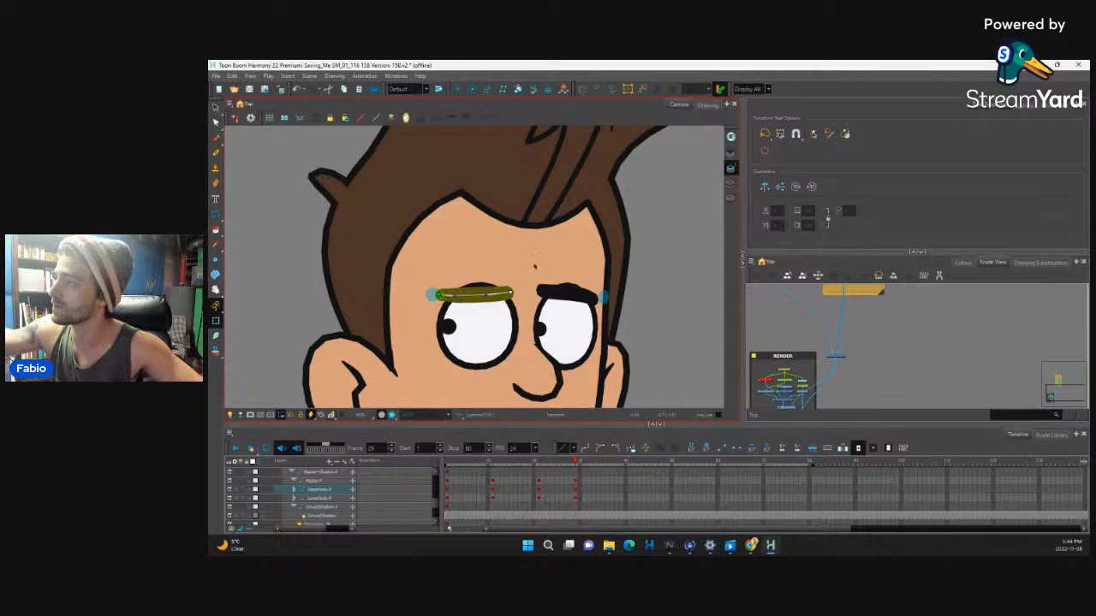
click(575, 290)
drag(587, 294, 584, 298)
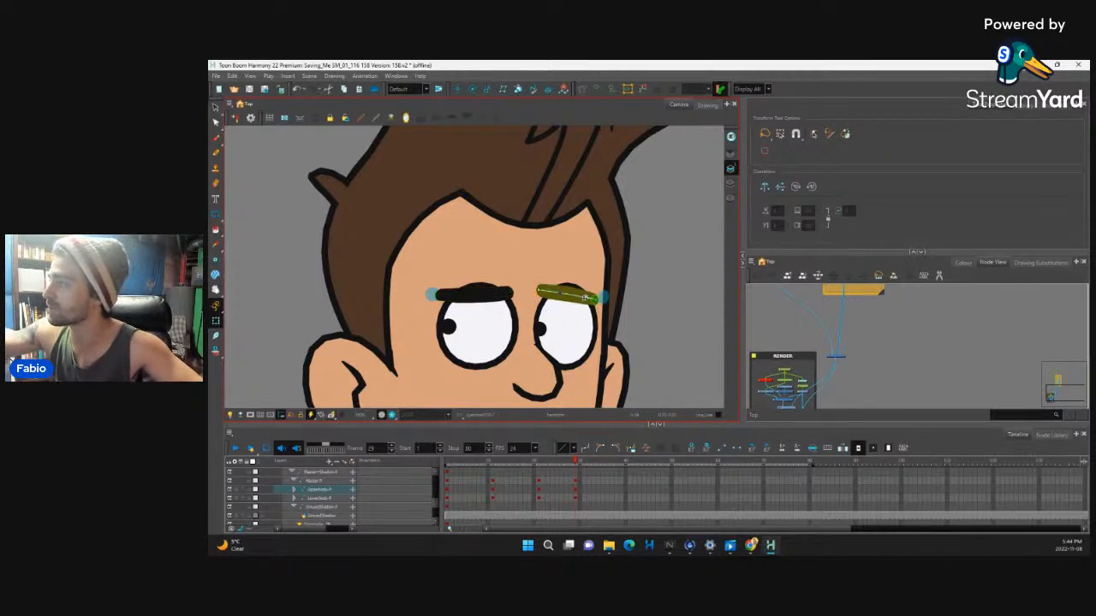
Flatten the top of each eye under its eyebrow and raise both lower edges to narrow the eyes on frame 29
click(591, 325)
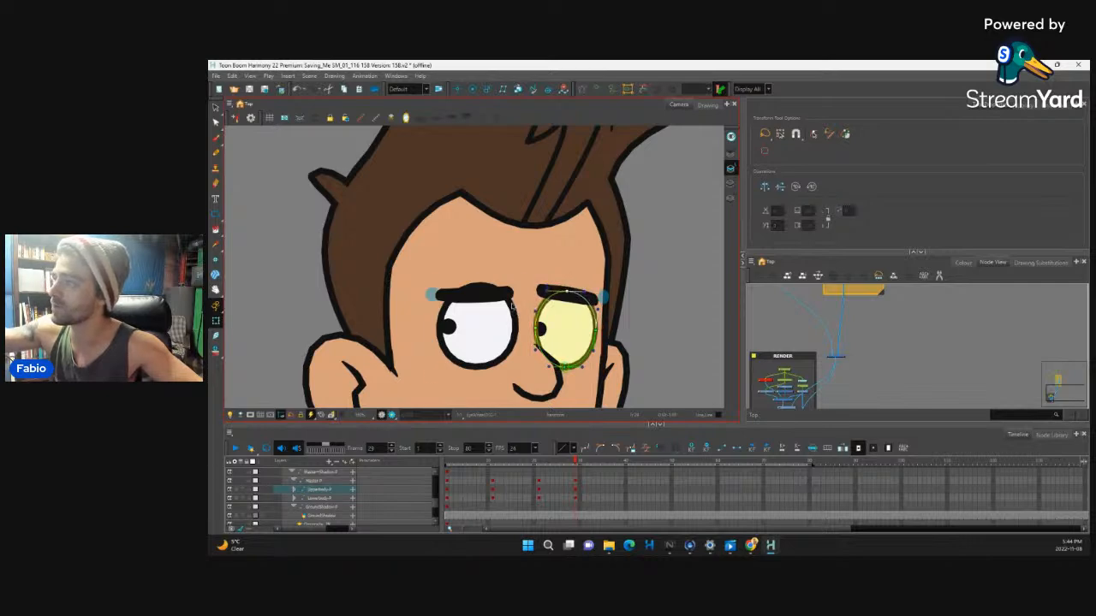
click(514, 311)
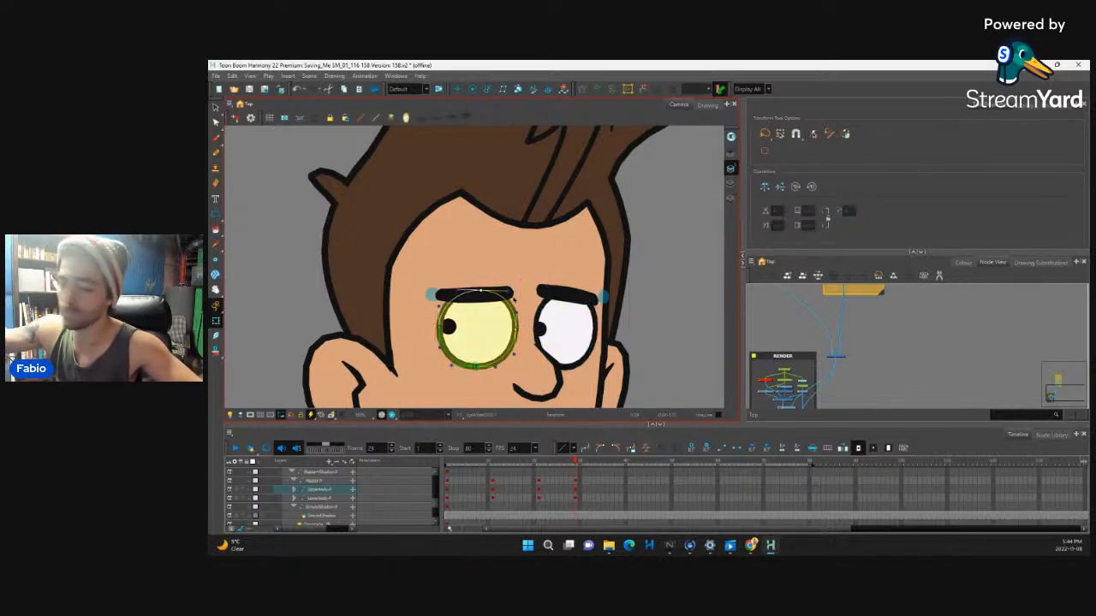
key(shift+c)
click(480, 357)
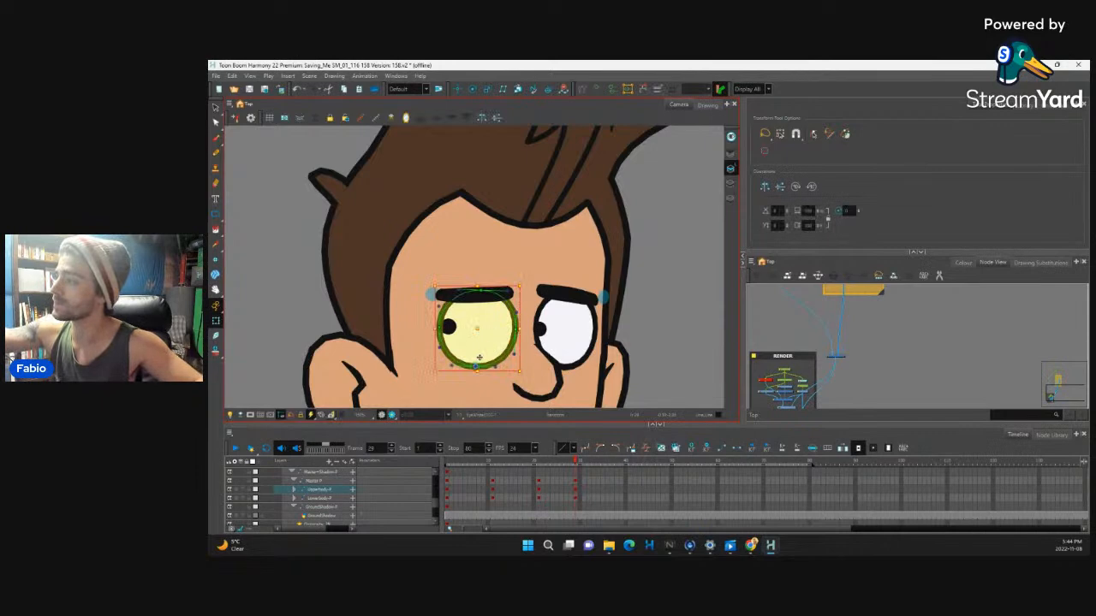
drag(475, 366, 475, 356)
click(560, 367)
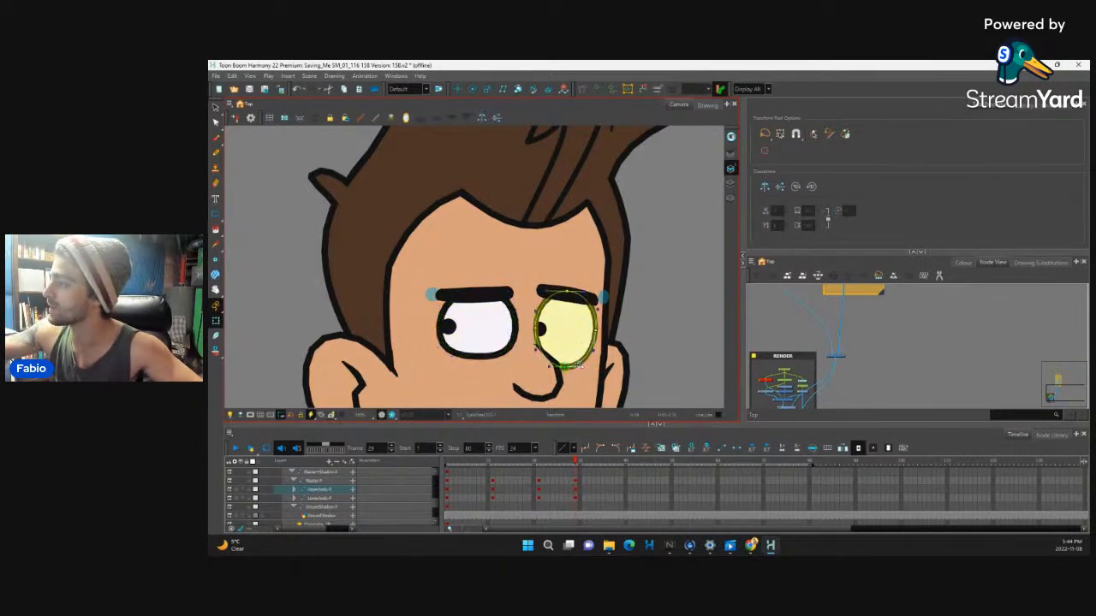
drag(565, 364, 565, 352)
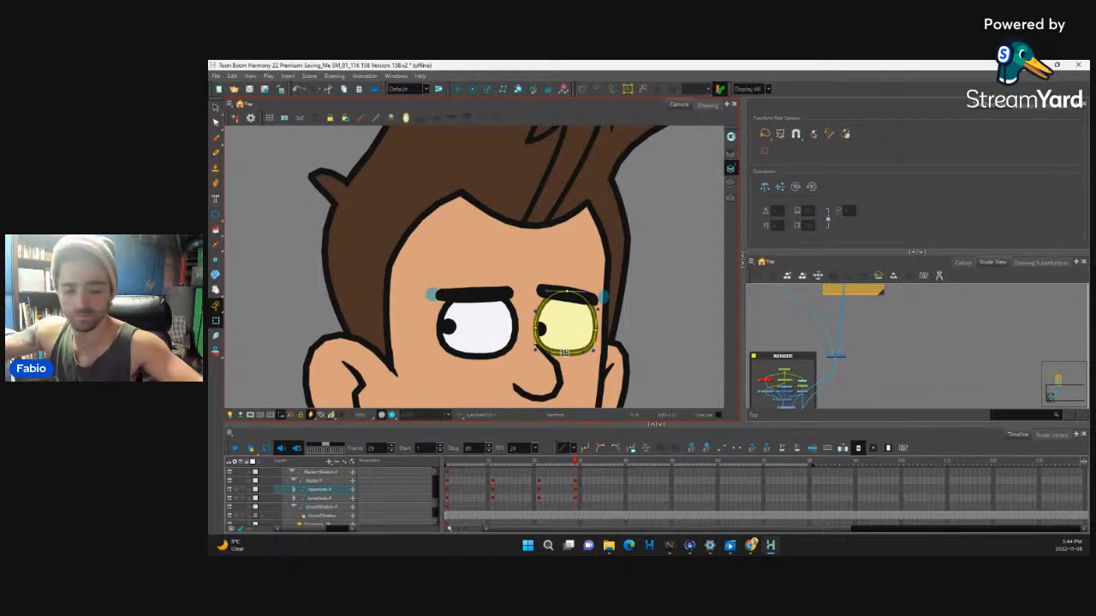
Rotate the whole character very slightly on frame 29 using the master layer's keyframe
key(1)
key(1)
key(1)
key(1)
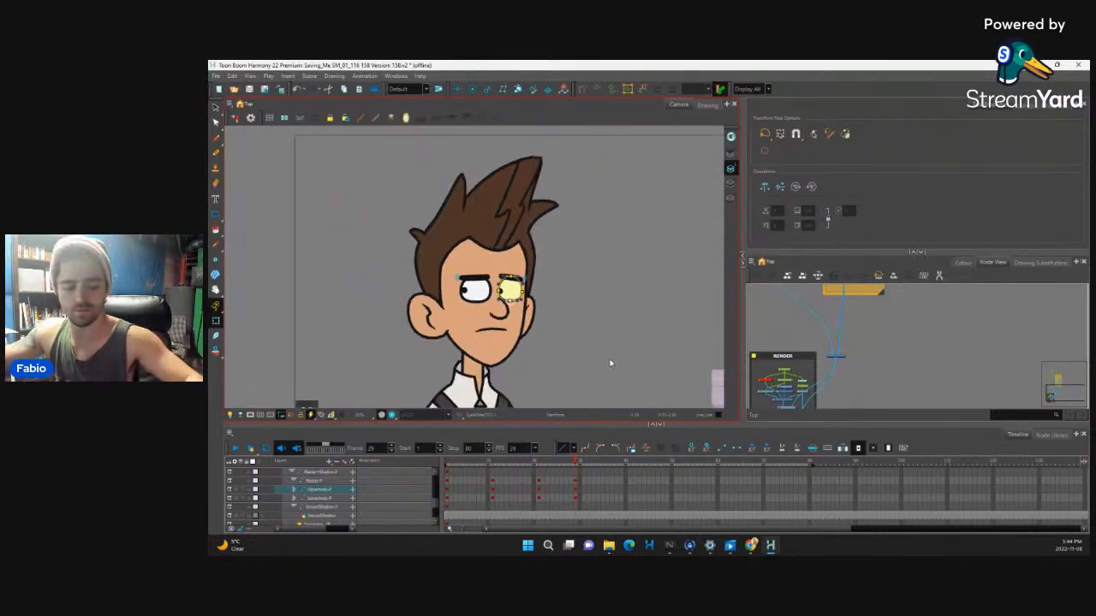
drag(601, 363, 616, 372)
drag(576, 466, 577, 467)
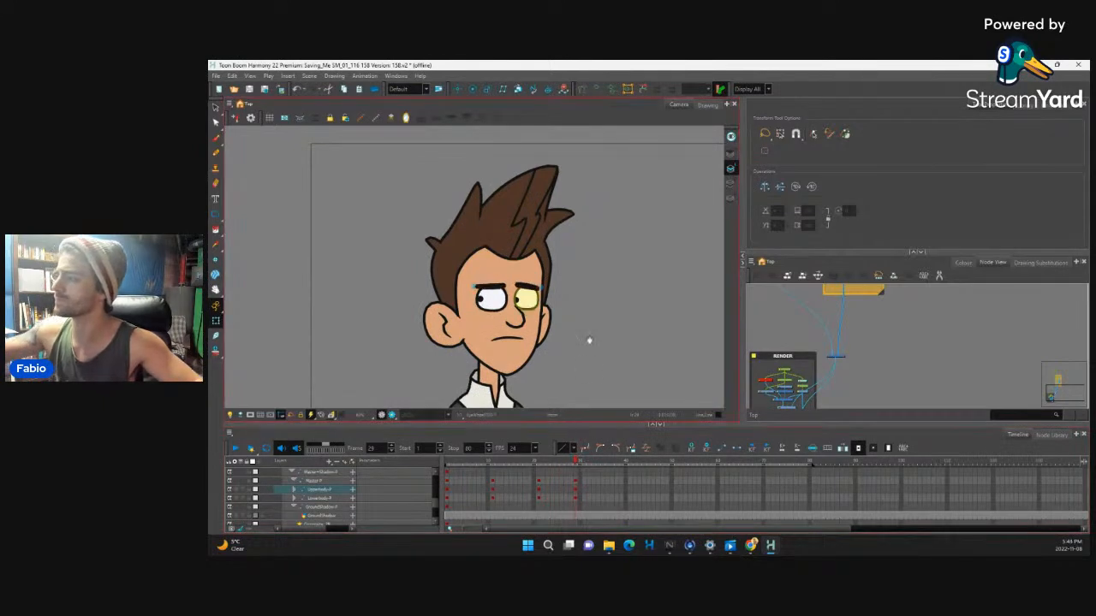
drag(591, 350, 600, 283)
click(475, 485)
drag(489, 486, 572, 500)
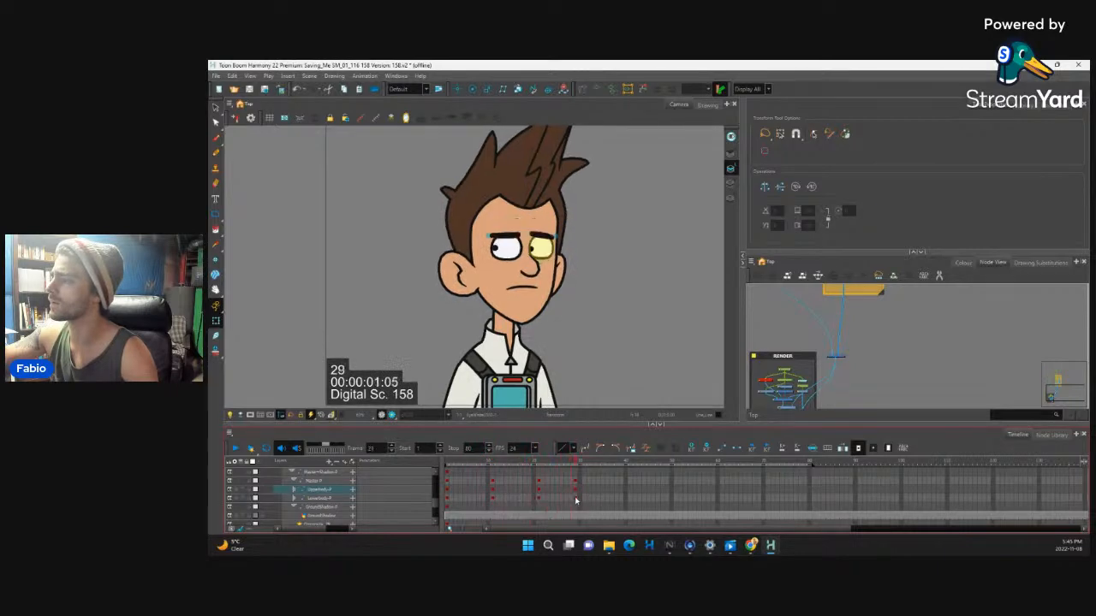
click(574, 474)
click(574, 481)
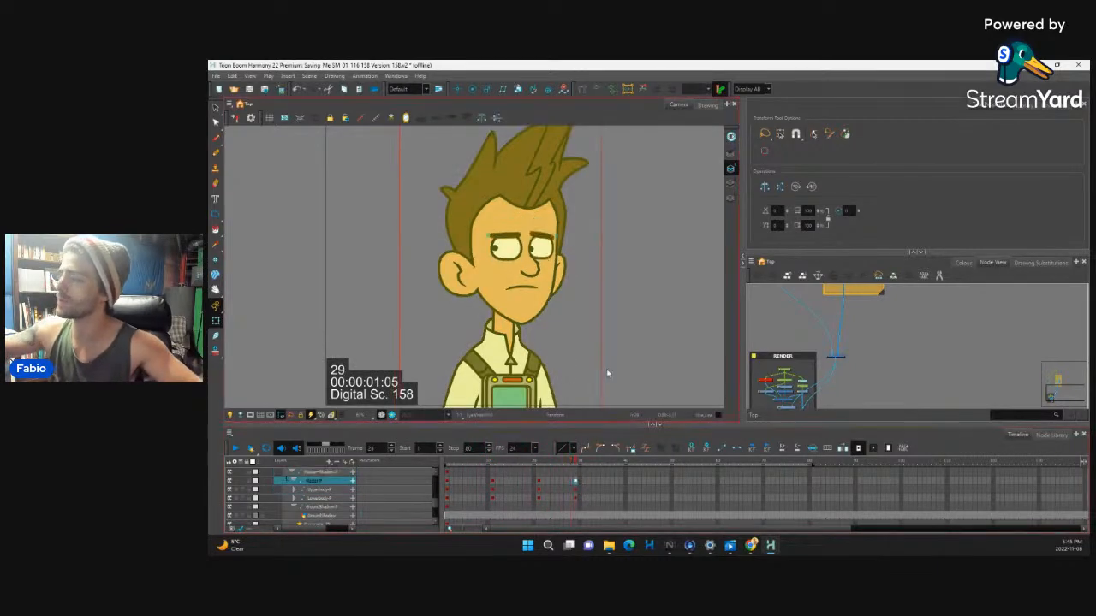
key(2)
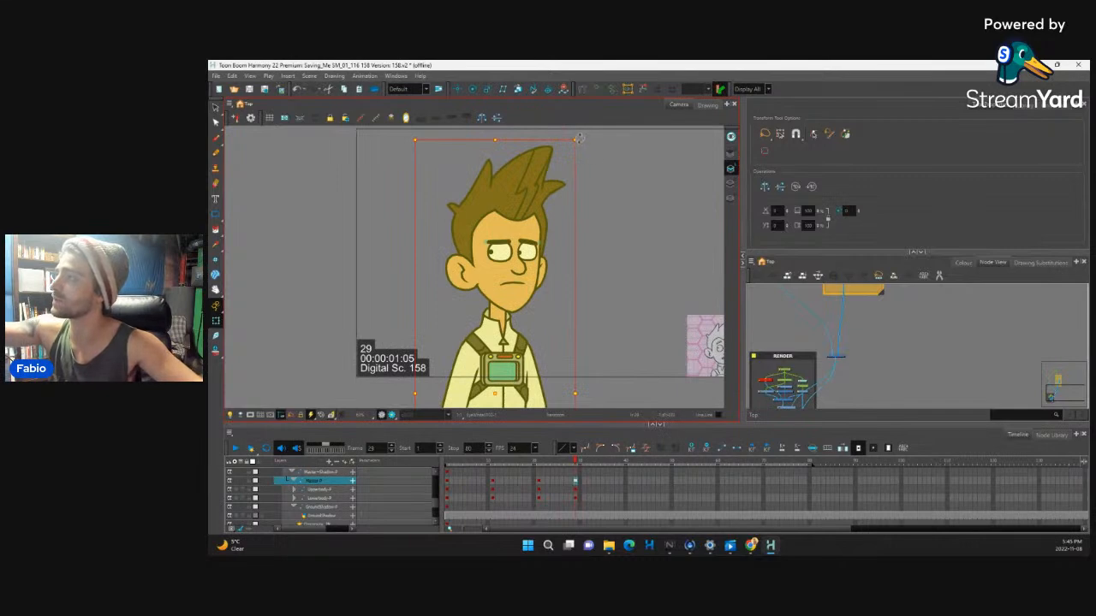
drag(579, 137, 573, 143)
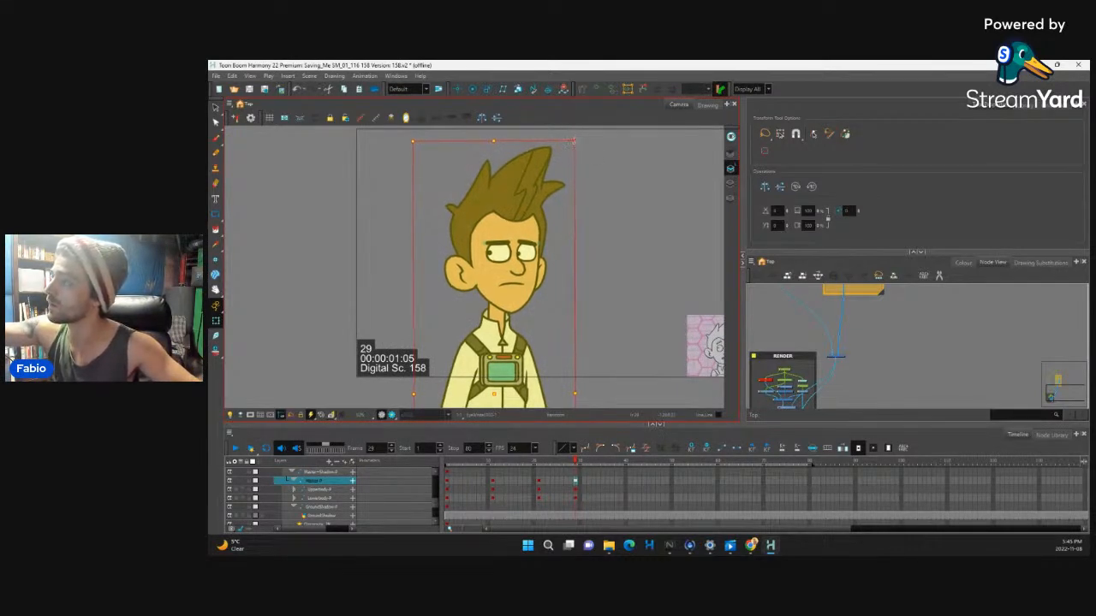
drag(576, 463, 575, 464)
Adjust each arm slightly on its own at the shoulder on frame 29
click(539, 401)
shift+click(538, 395)
shift+click(457, 397)
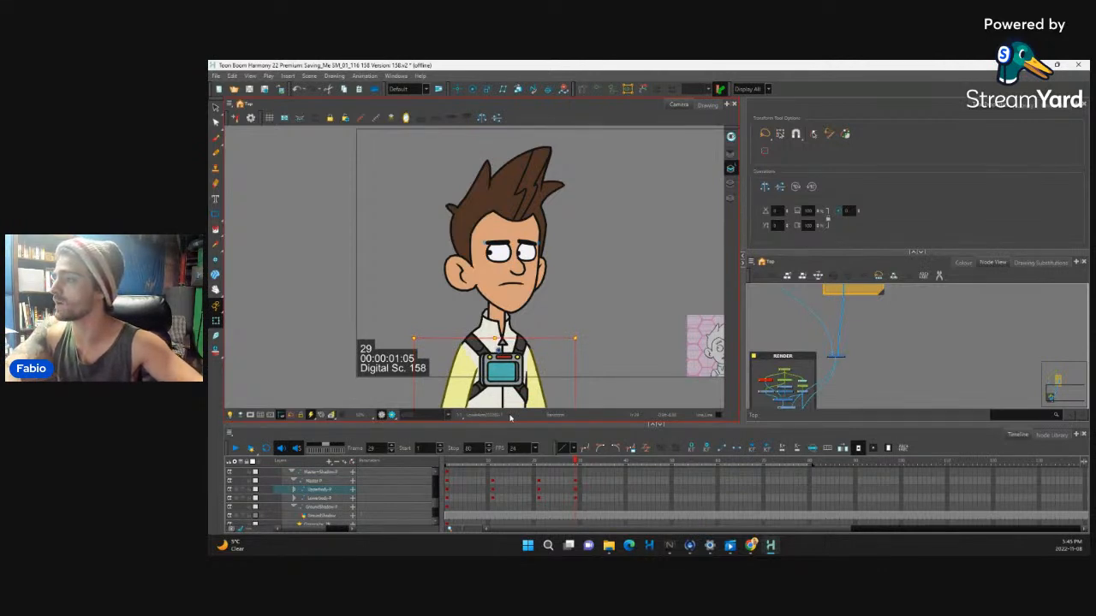
key(ctrl+z)
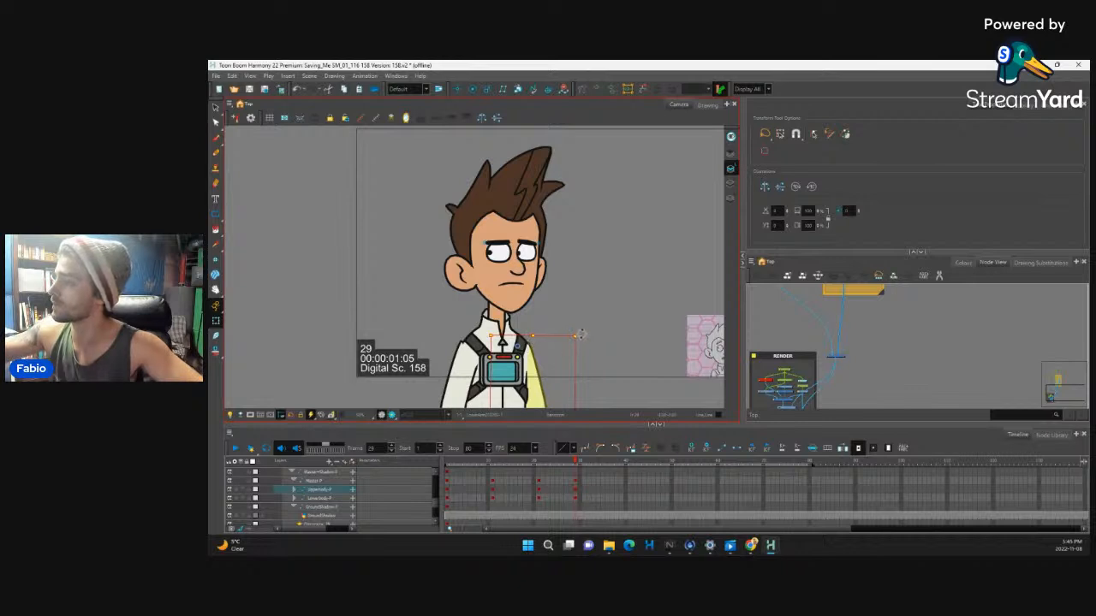
click(457, 393)
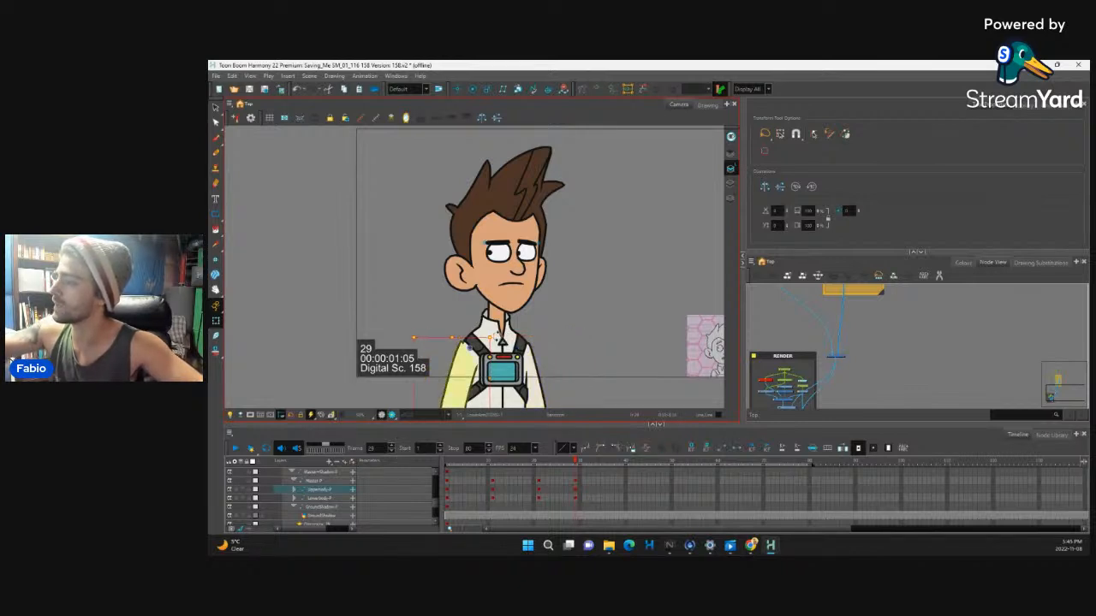
click(570, 463)
click(578, 464)
Reshape the torso's deformation curve on frame 29 to raise and round both shoulders
click(520, 339)
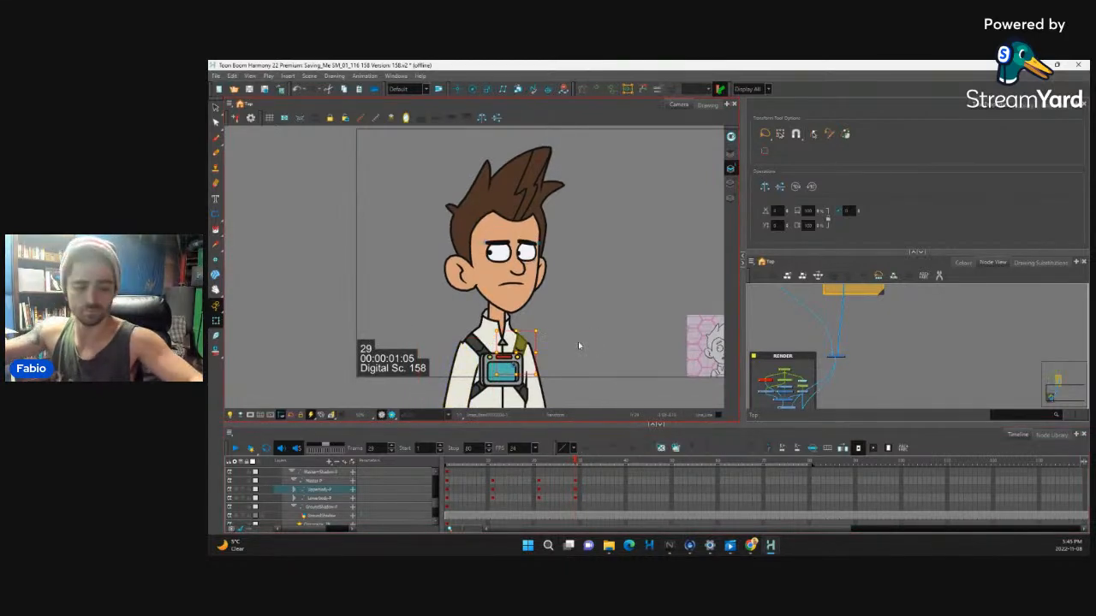
key(2)
key(1)
key(1)
key(2)
key(2)
key(2)
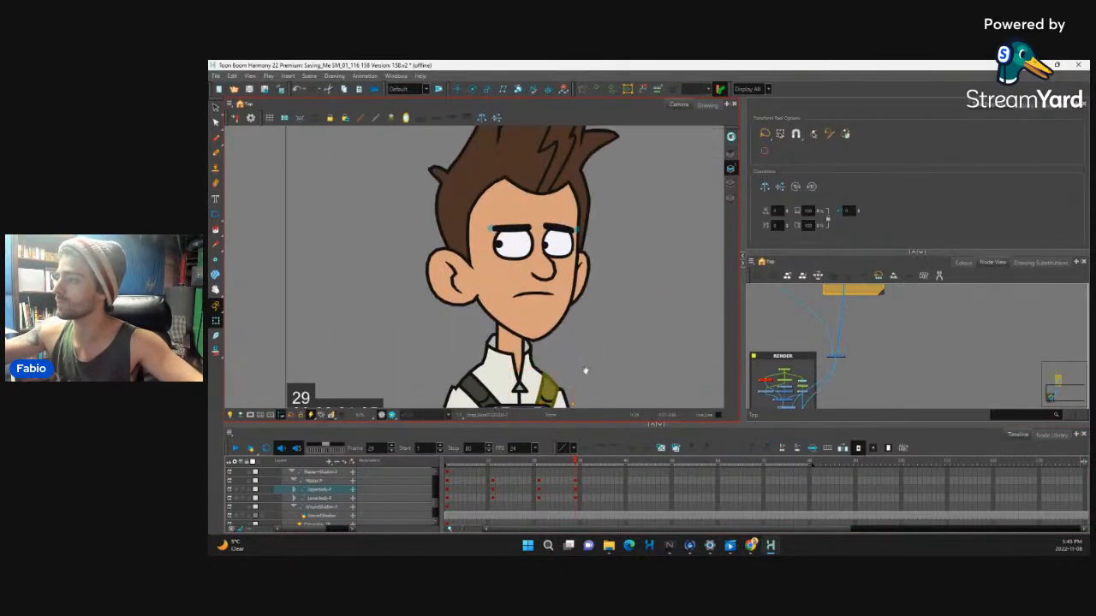
drag(583, 371, 573, 313)
key(2)
click(552, 335)
key(shift+F11)
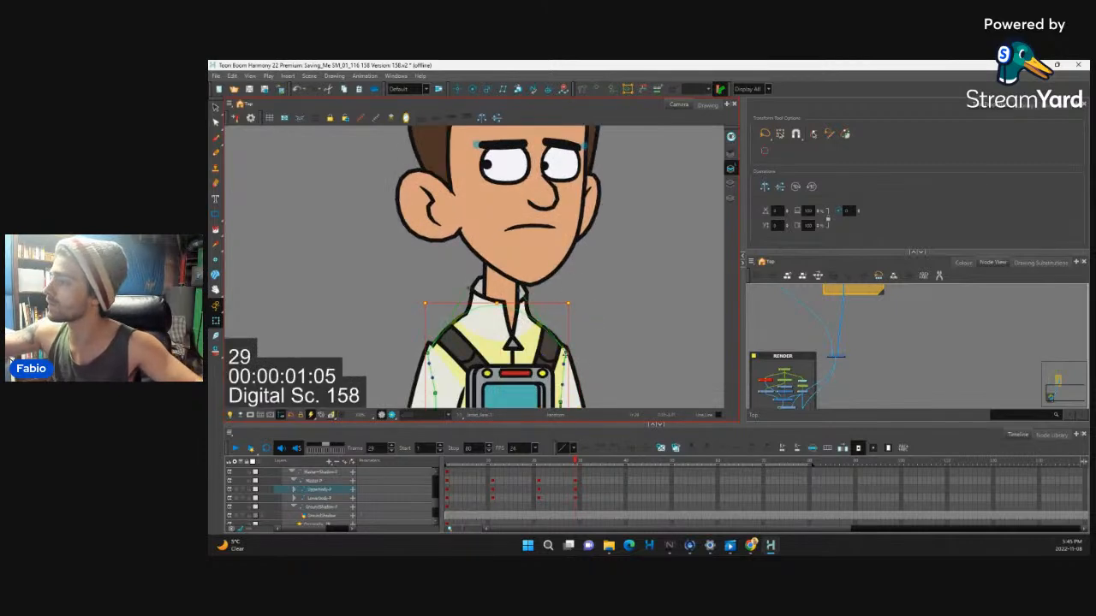
drag(565, 353, 566, 348)
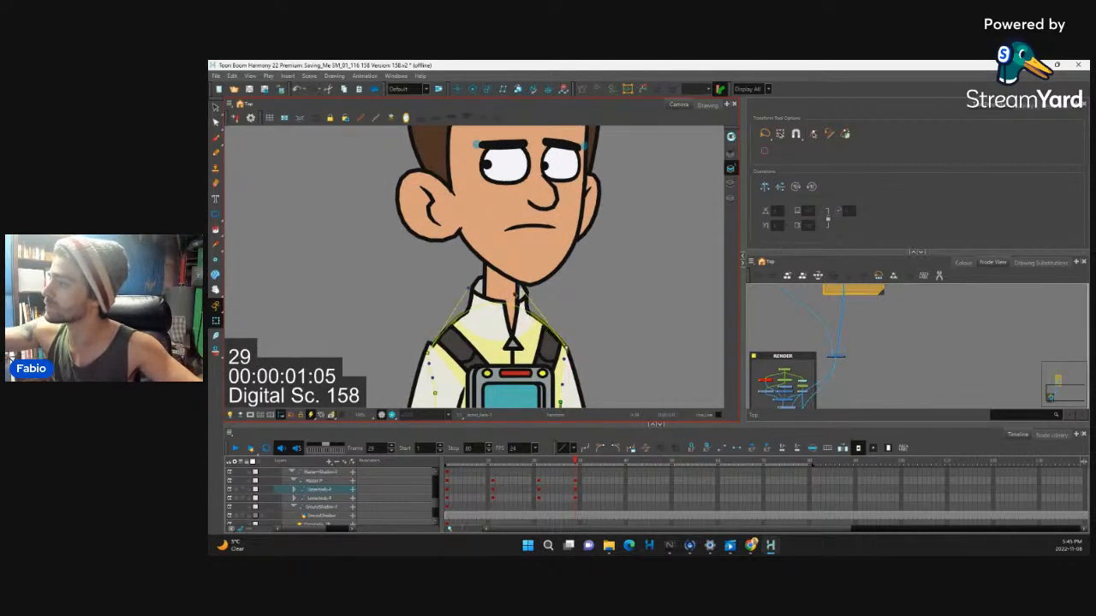
drag(427, 353, 428, 345)
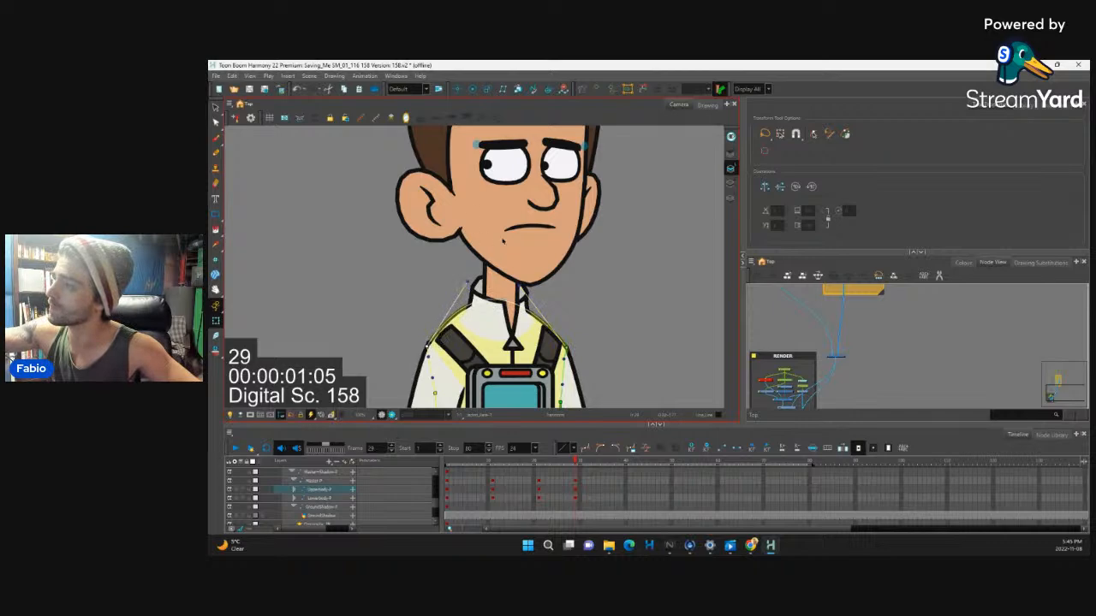
drag(464, 283, 454, 289)
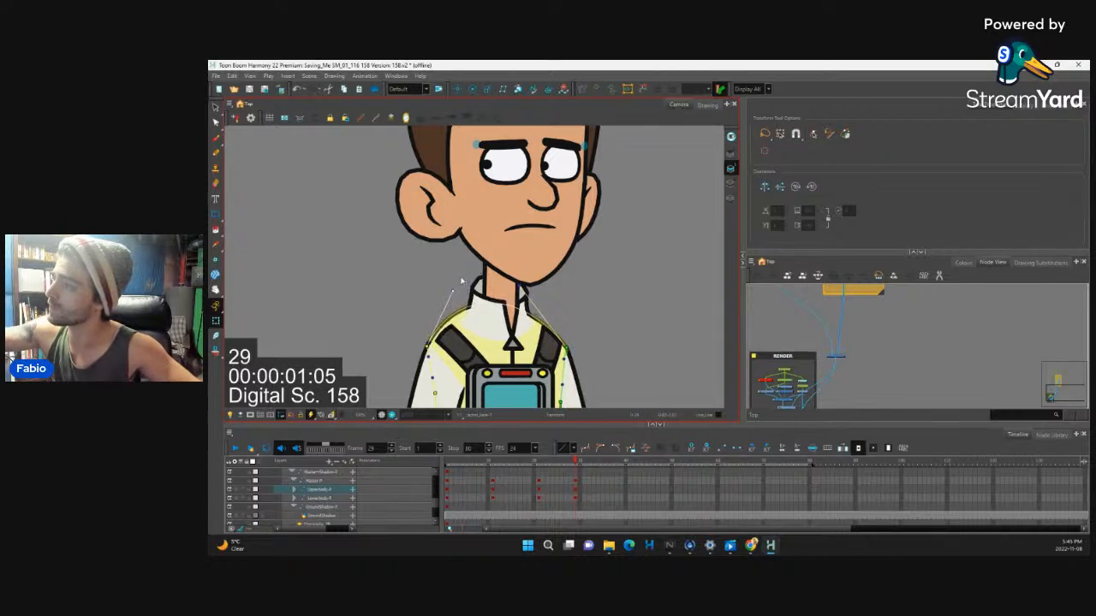
drag(524, 290, 541, 297)
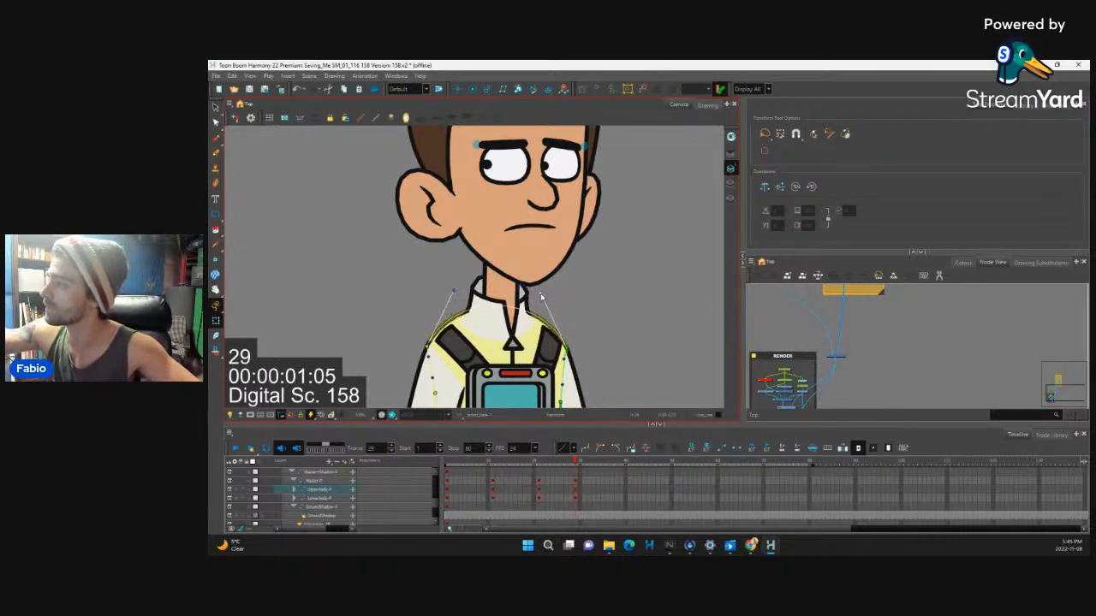
Raise the upper ends of both harness straps on frame 29 so they follow the reshaped shoulders
click(547, 340)
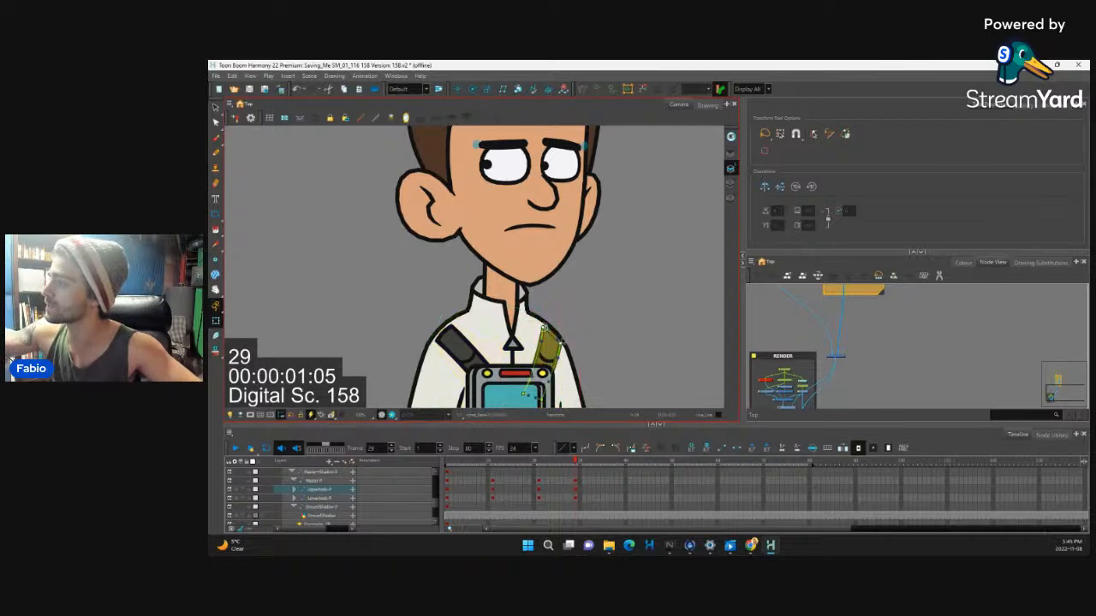
click(627, 89)
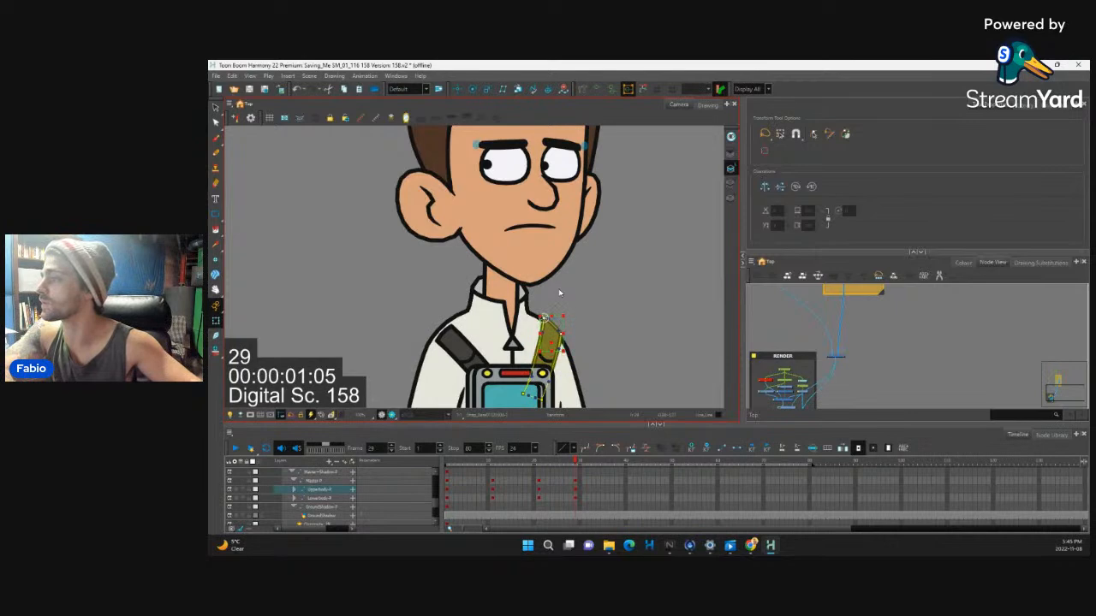
click(462, 339)
drag(426, 315, 443, 335)
key(Up)
key(Left)
key(Down)
key(Down)
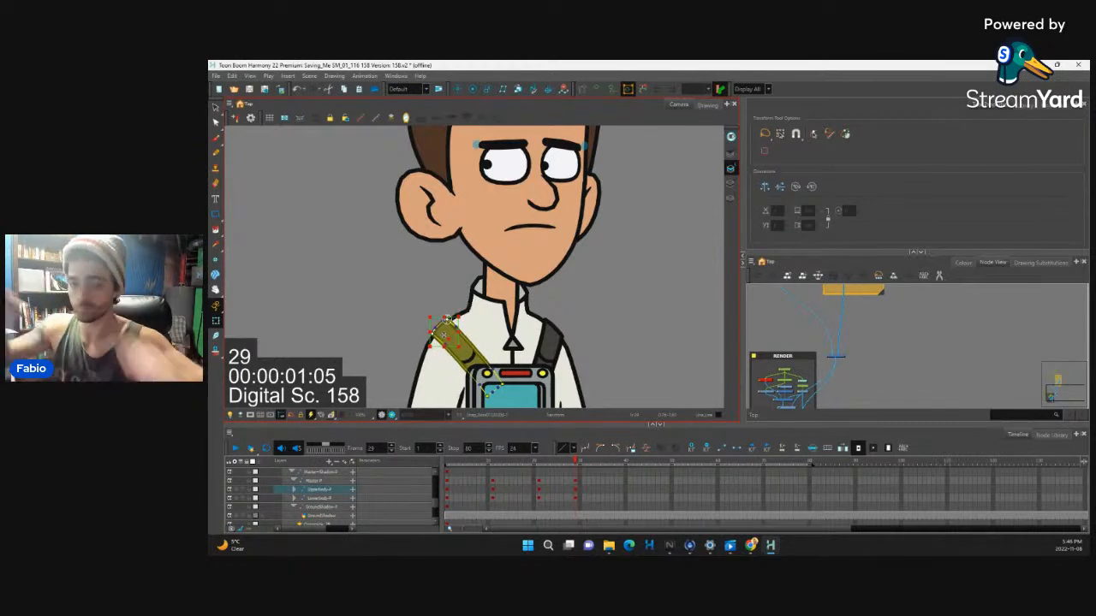
Swap the mouth drawing on frame 29 for the open mouth showing teeth
scroll(617, 331, down, 6)
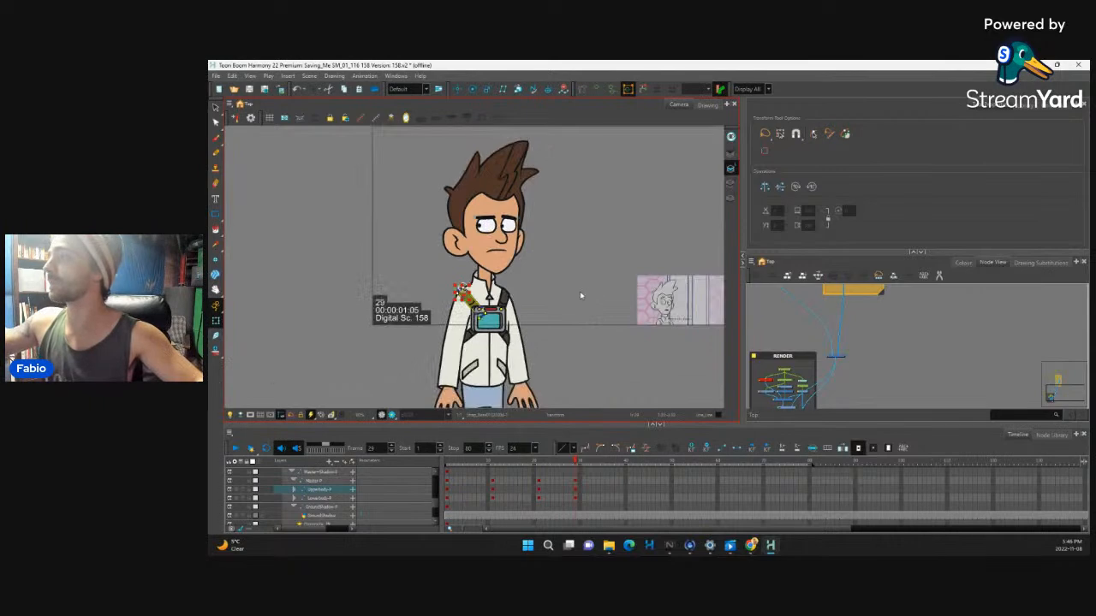
drag(560, 292, 574, 323)
click(524, 301)
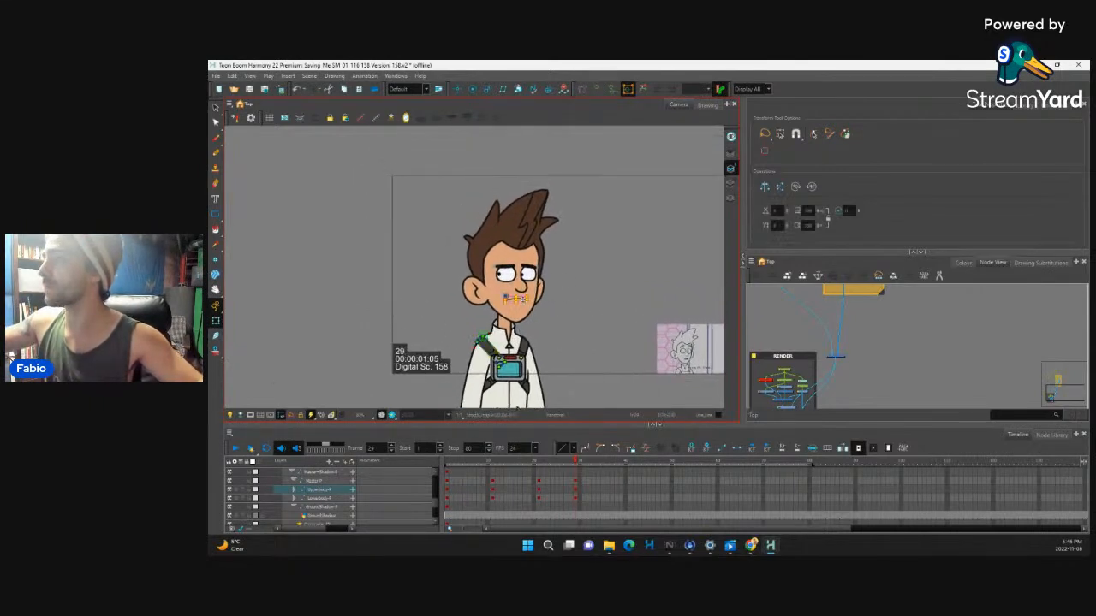
key(bracketright)
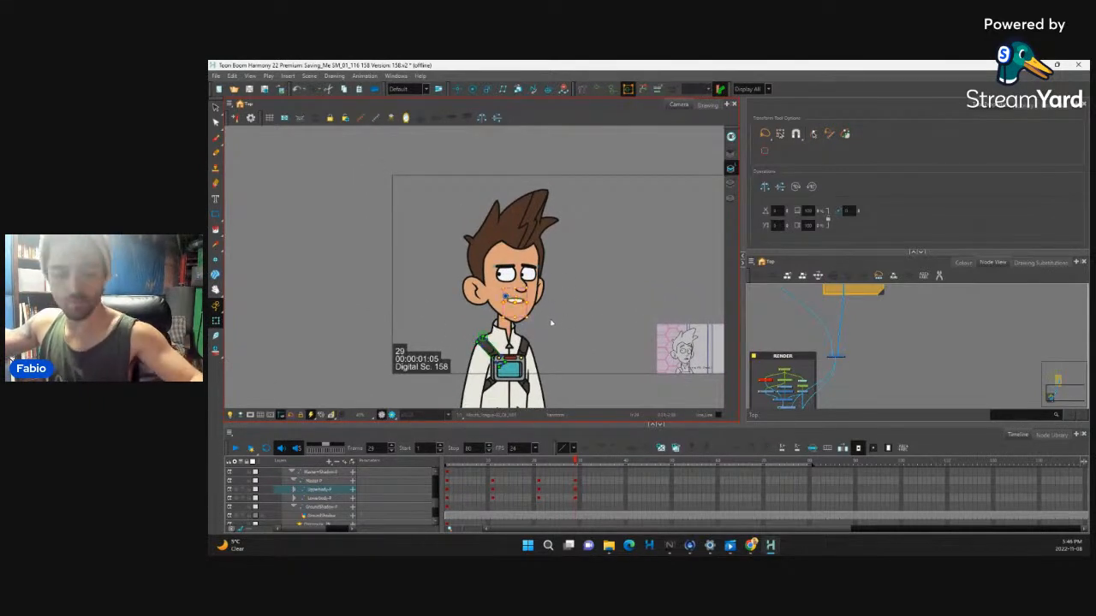
Set playback to stop at frame 40 and play the animation to review the blocked poses
drag(575, 462, 547, 478)
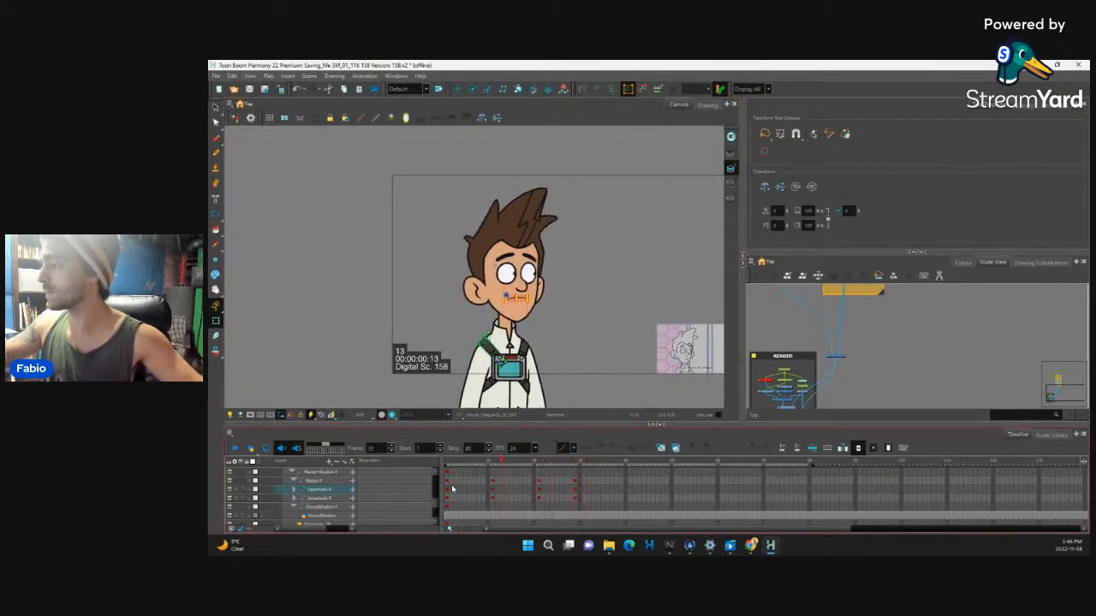
drag(447, 464, 626, 471)
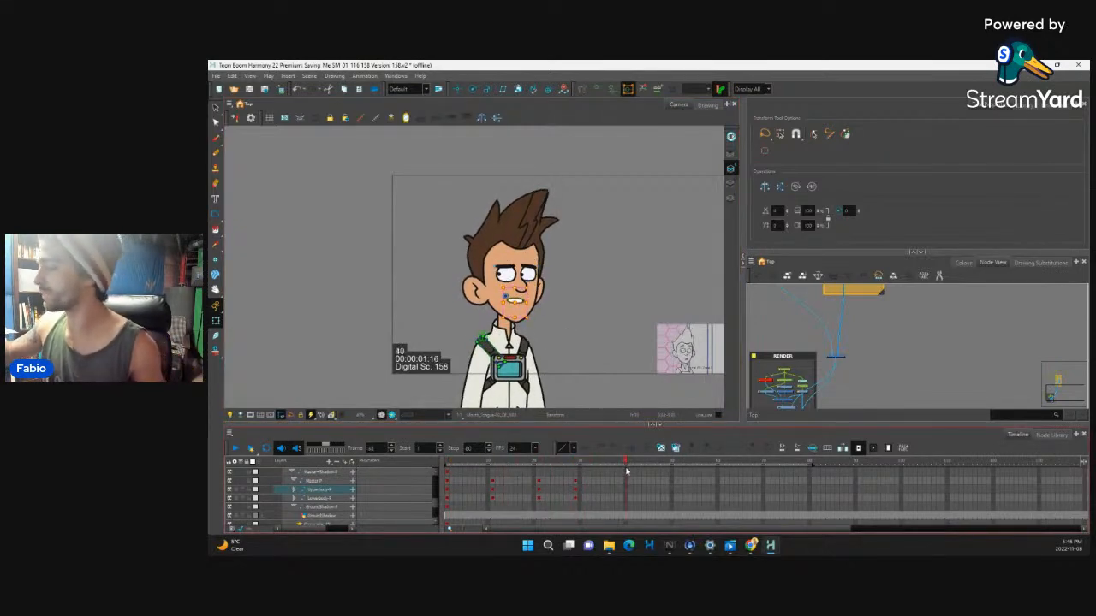
click(235, 447)
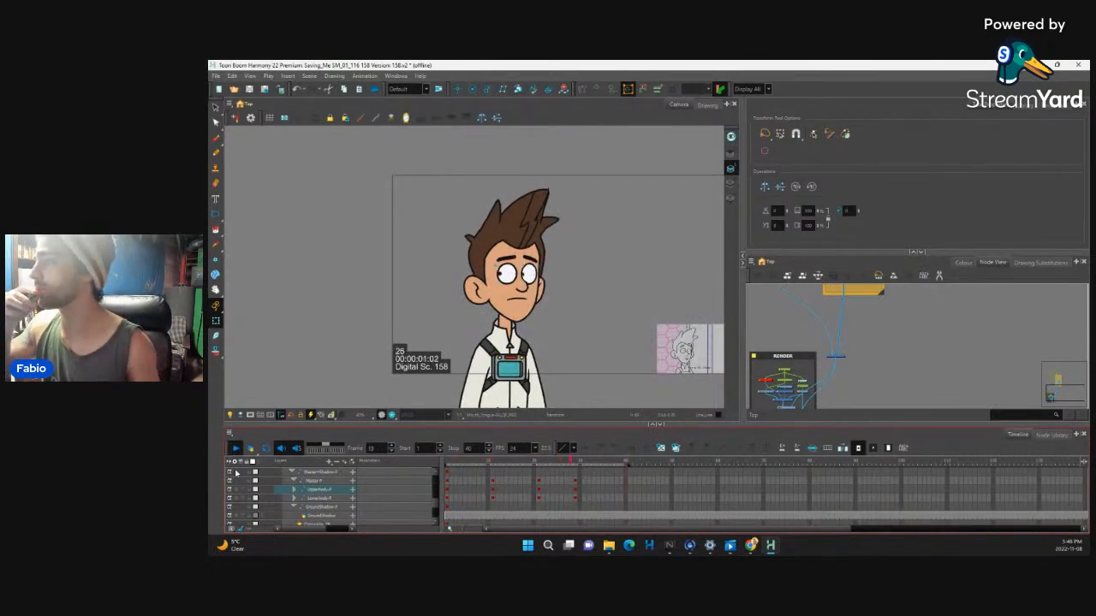
Move the character's key poses from frames 11, 21 and 29 four frames earlier, to frames 7, 17 and 25
click(567, 480)
click(580, 482)
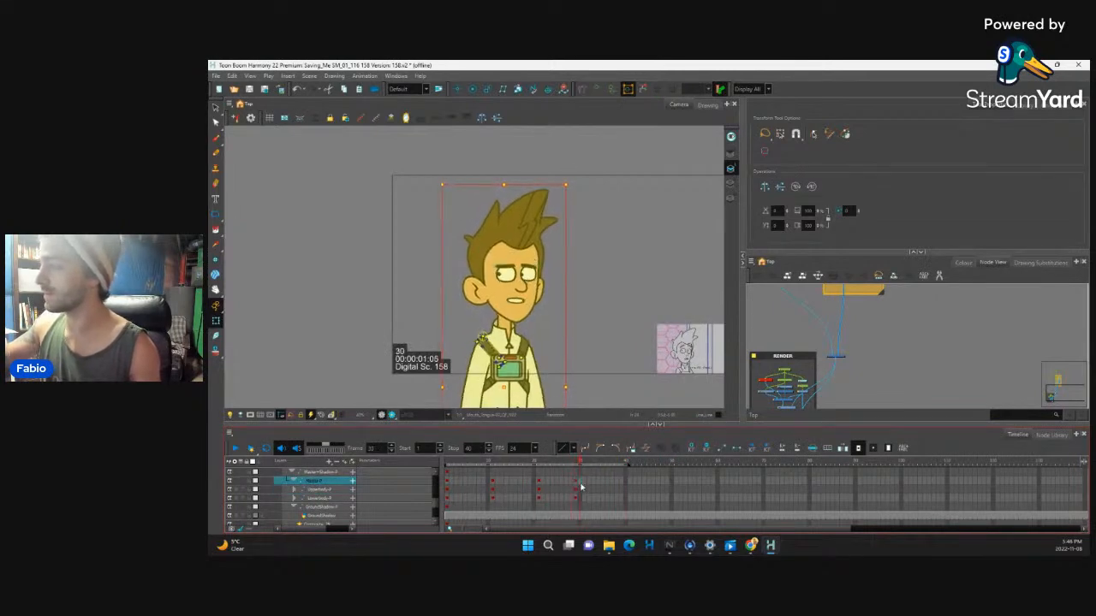
drag(550, 491, 576, 502)
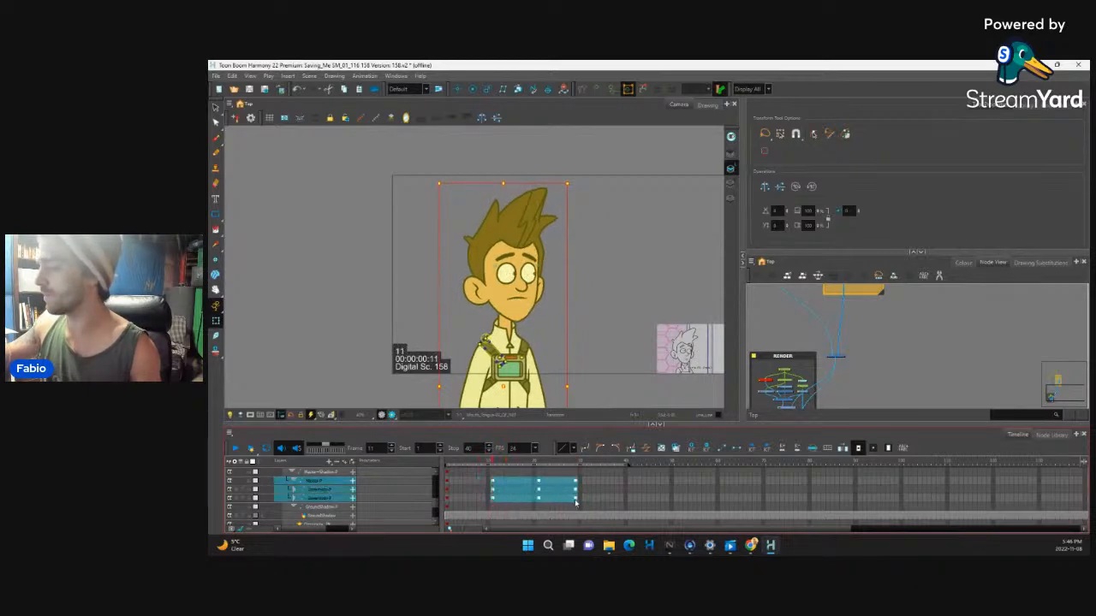
drag(484, 484, 469, 520)
click(466, 482)
mouse_move(467, 465)
mouse_down()
mouse_move(611, 480)
mouse_move(558, 486)
mouse_up()
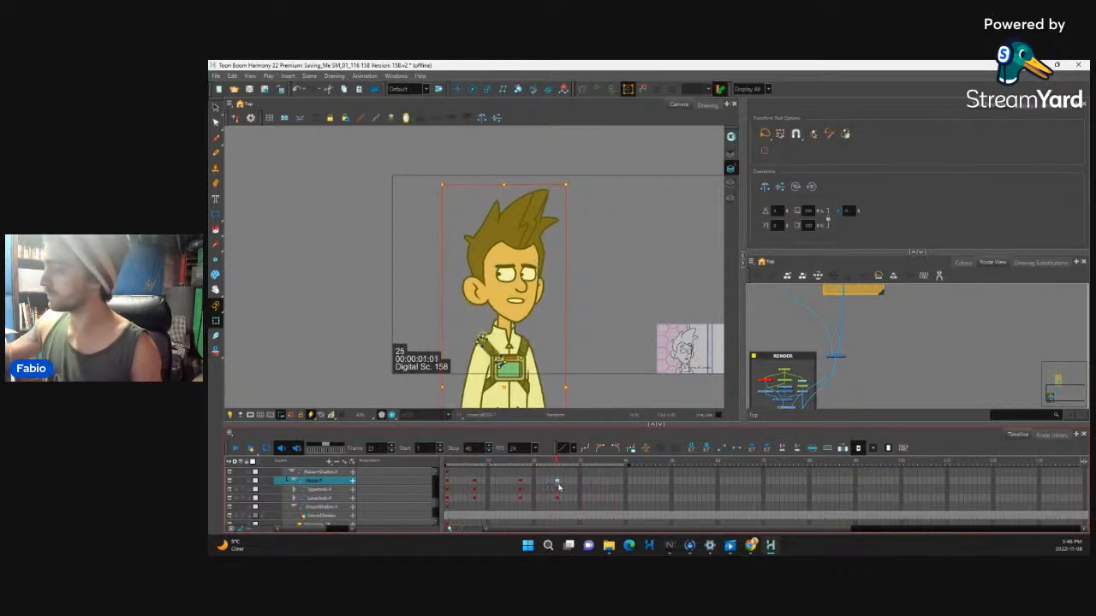
Rotate the upper body slightly clockwise on frame 25
drag(570, 181, 576, 183)
drag(556, 460, 556, 469)
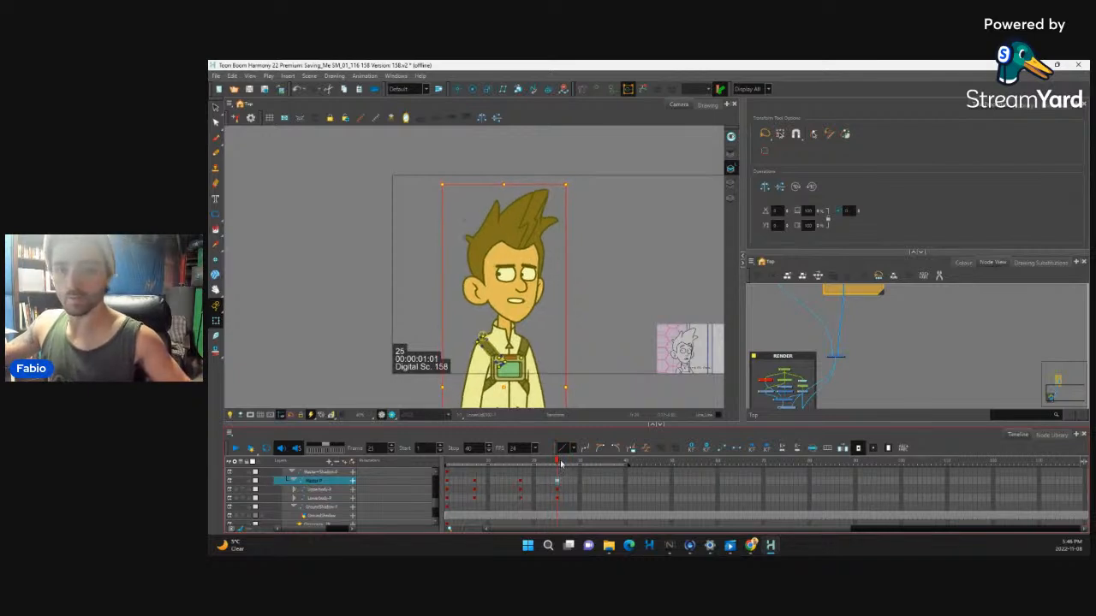
click(557, 489)
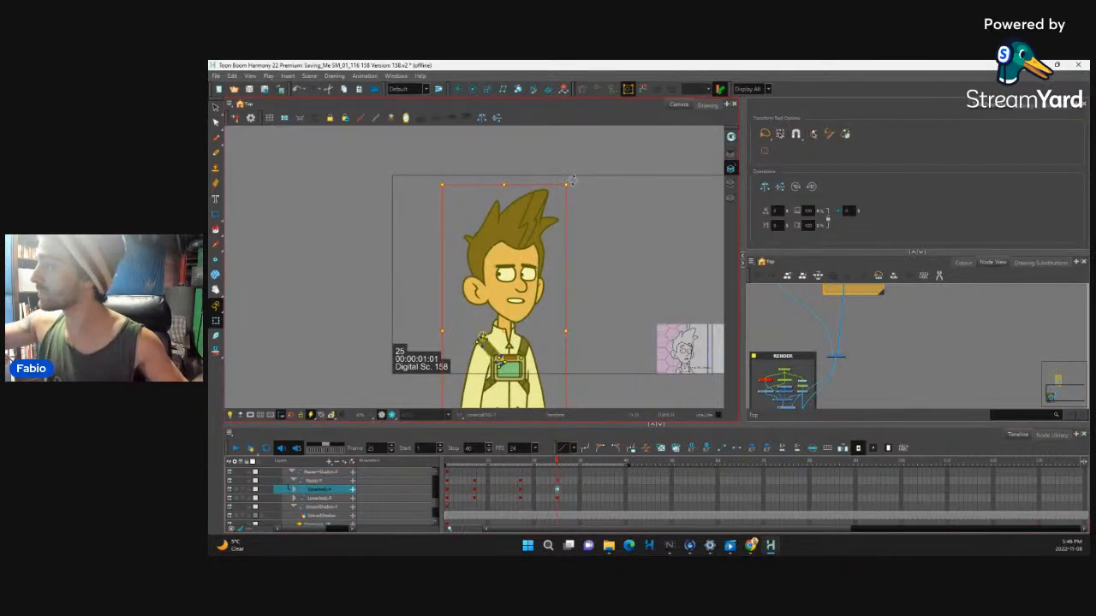
click(515, 462)
mouse_move(516, 462)
mouse_down()
mouse_move(522, 486)
mouse_move(565, 490)
mouse_move(557, 478)
mouse_up()
drag(572, 181, 578, 184)
mouse_move(558, 463)
mouse_down()
mouse_move(558, 489)
mouse_move(464, 488)
mouse_move(557, 492)
mouse_up()
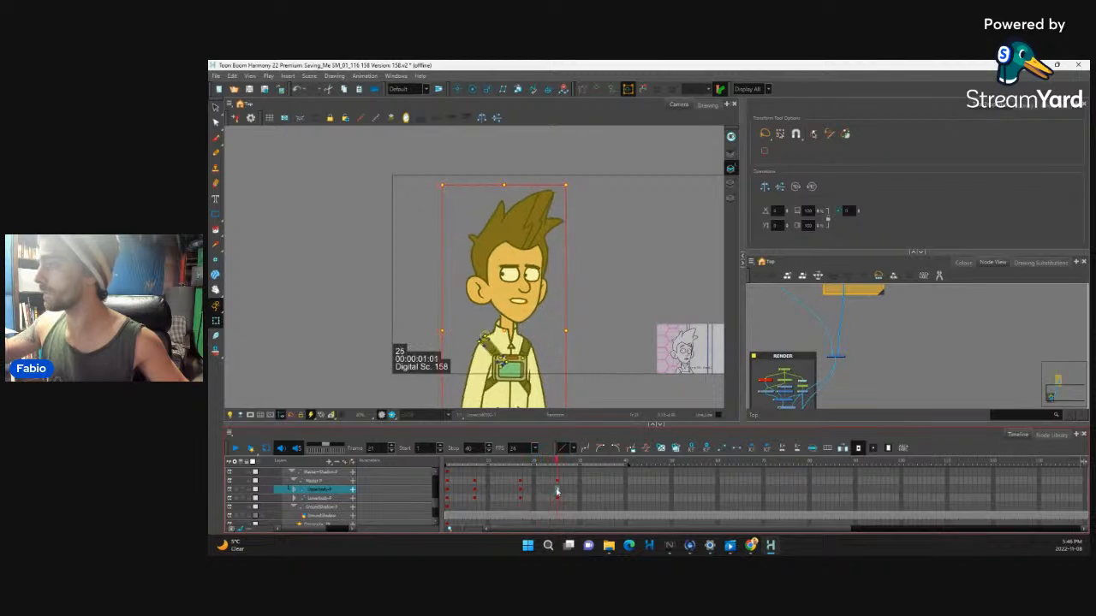
Select the character's whole head on frame 25 and bring its layer into view in the timeline
click(535, 318)
click(554, 344)
click(553, 327)
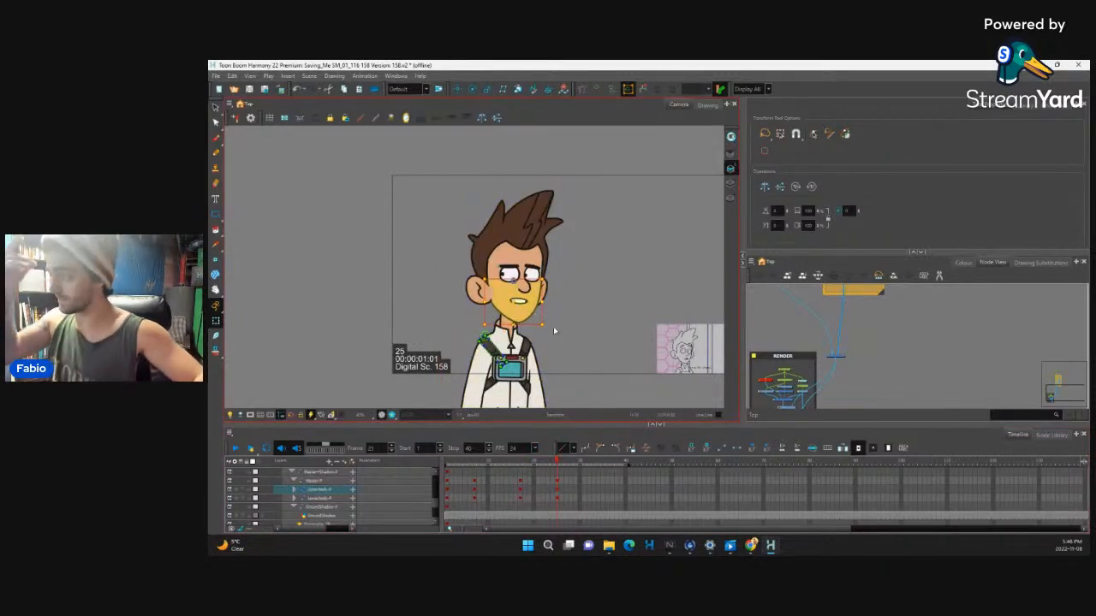
key(b)
key(b)
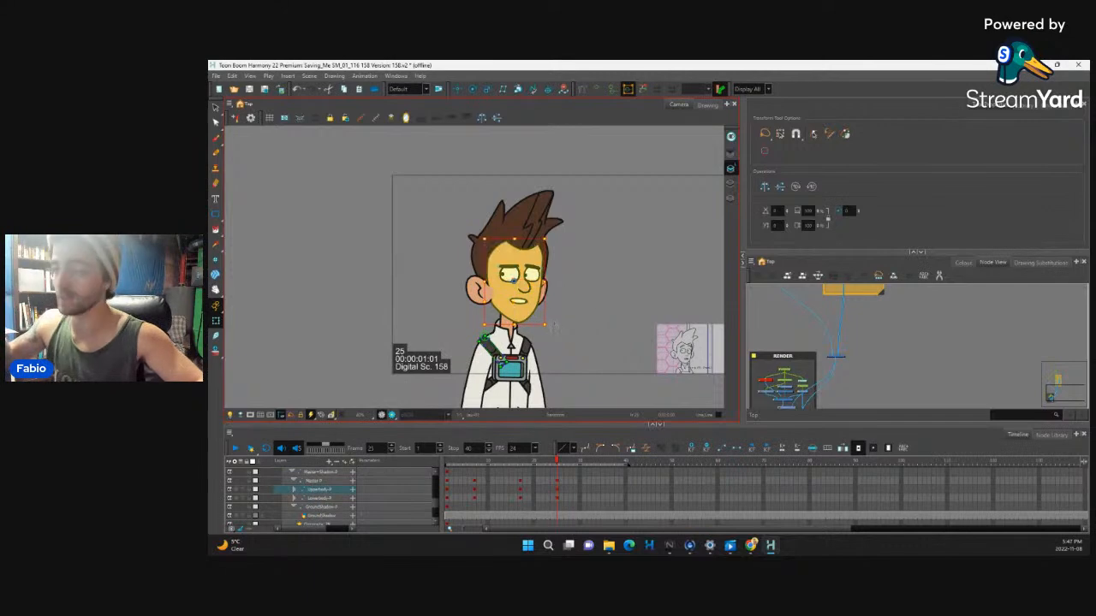
click(613, 438)
key(o)
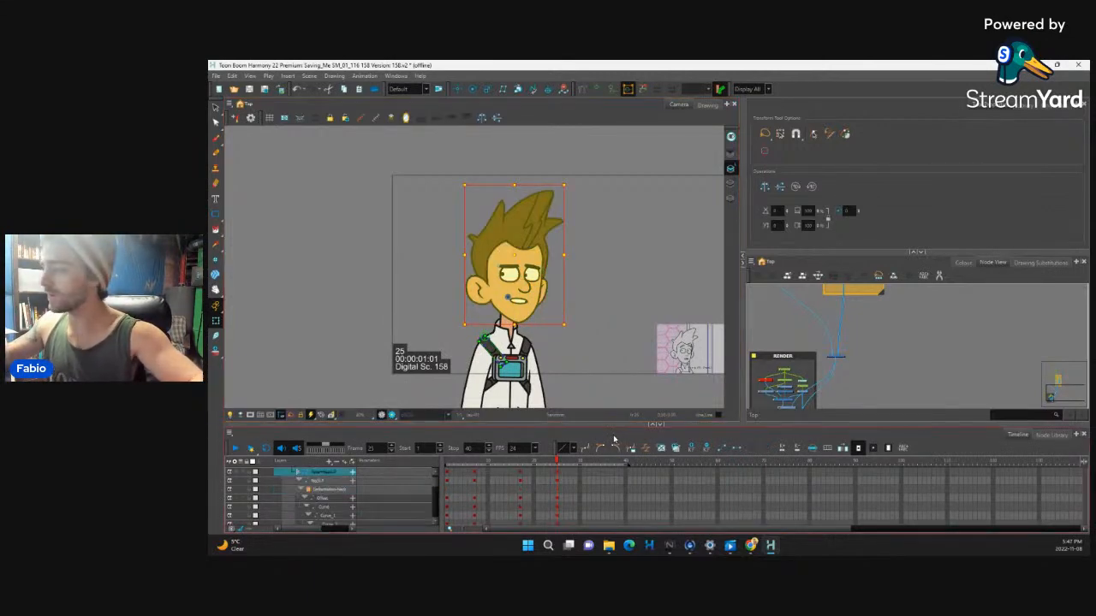
click(299, 473)
Look through the stored head poses from frame 159 onward and pick the one on frame 182
drag(675, 531, 916, 539)
click(764, 470)
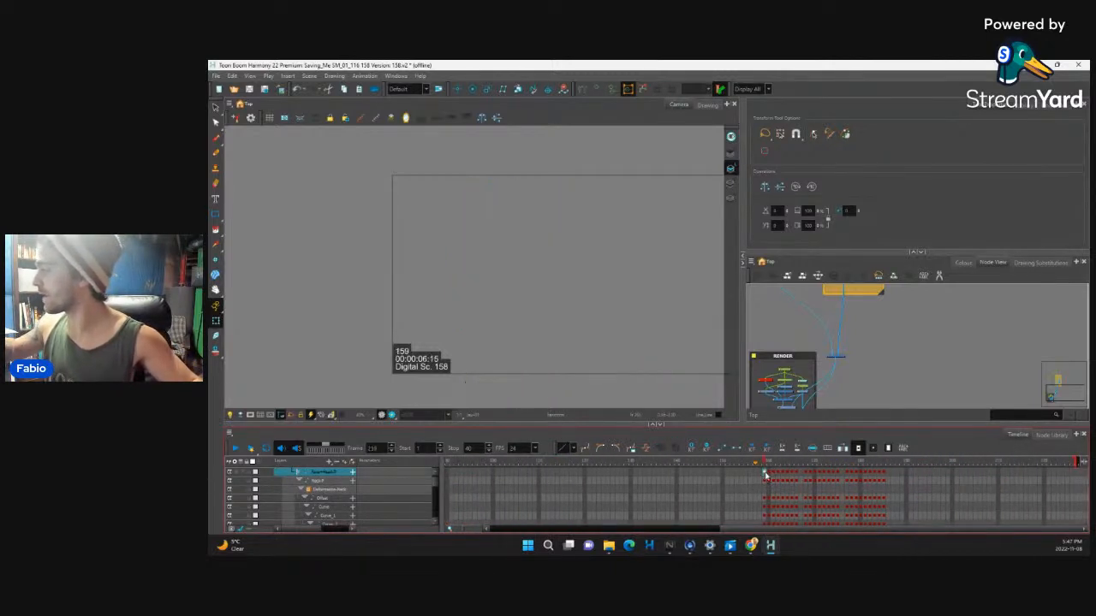
scroll(589, 305, down, 5)
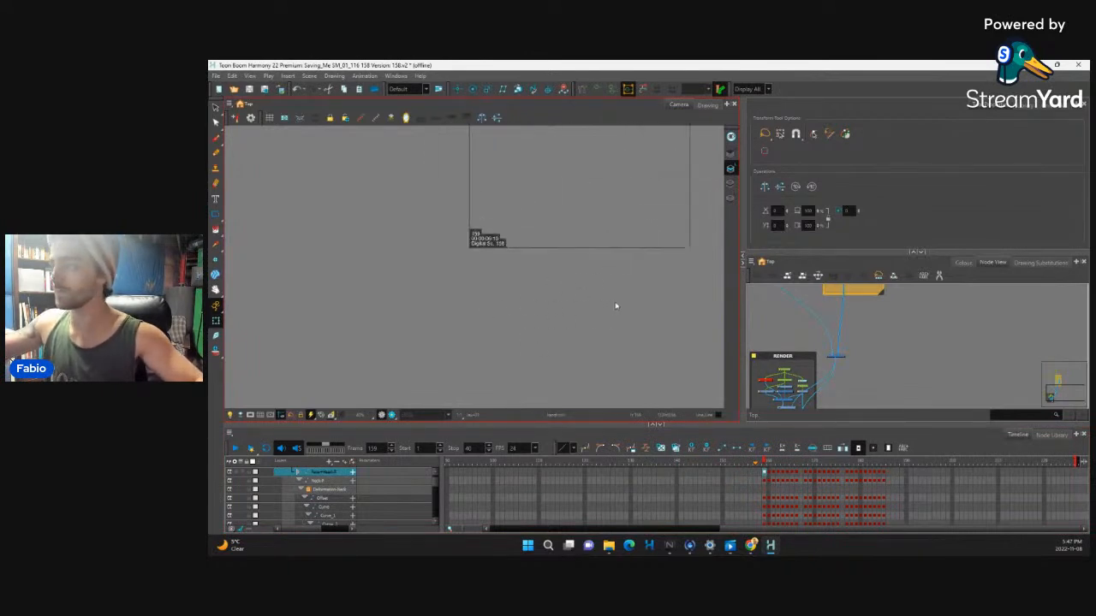
scroll(615, 305, down, 5)
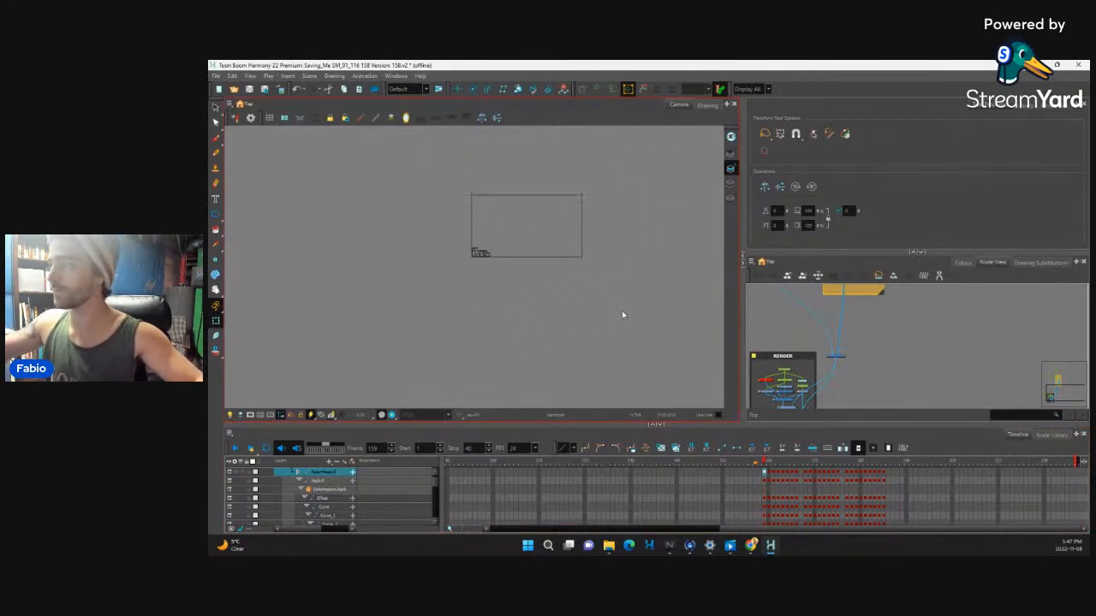
scroll(485, 334, left, 3)
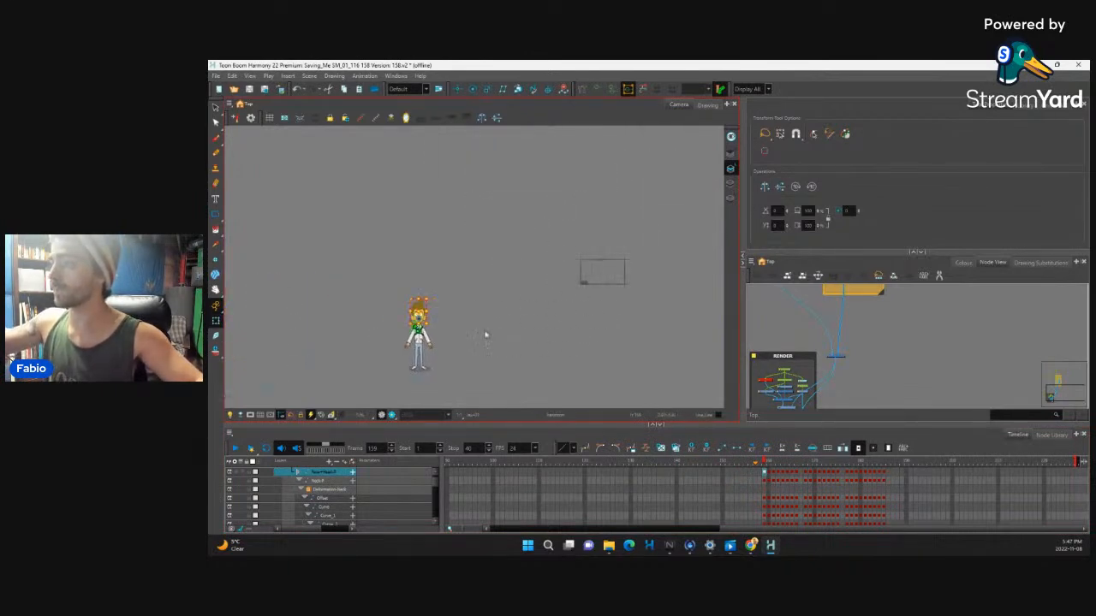
scroll(485, 335, up, 2)
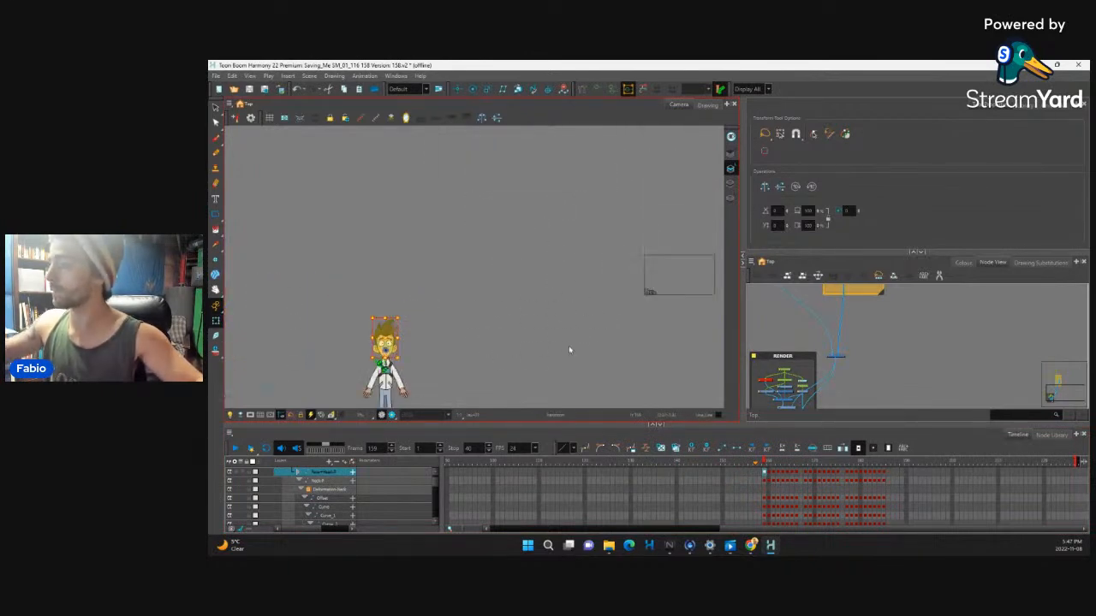
drag(767, 465, 872, 474)
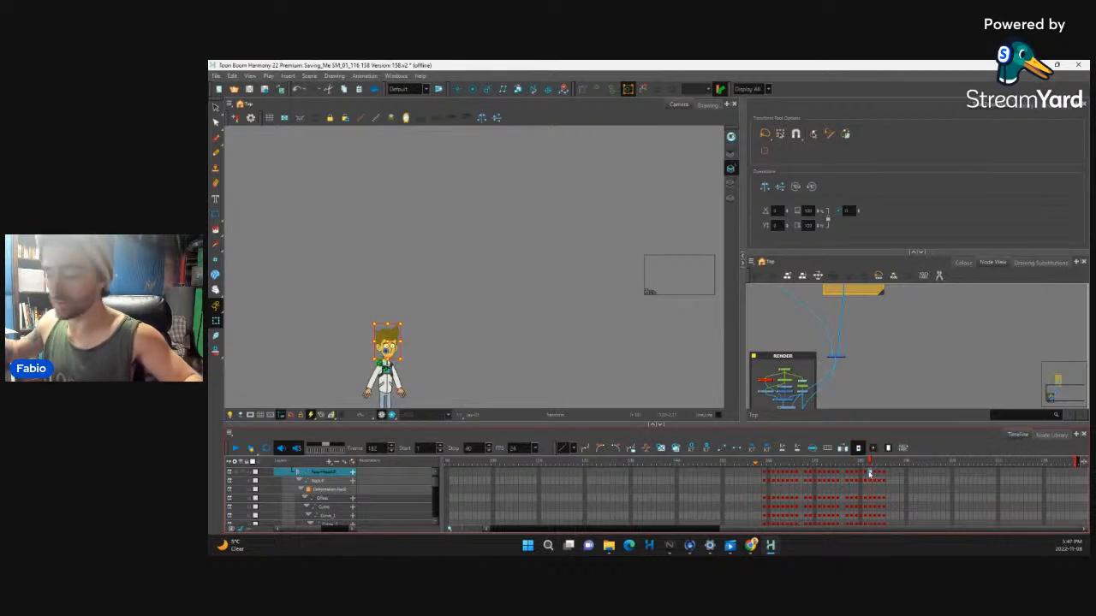
Try the chosen head pose on frame 29 of the head layer and compare it with the frame before
scroll(871, 474, left, 10)
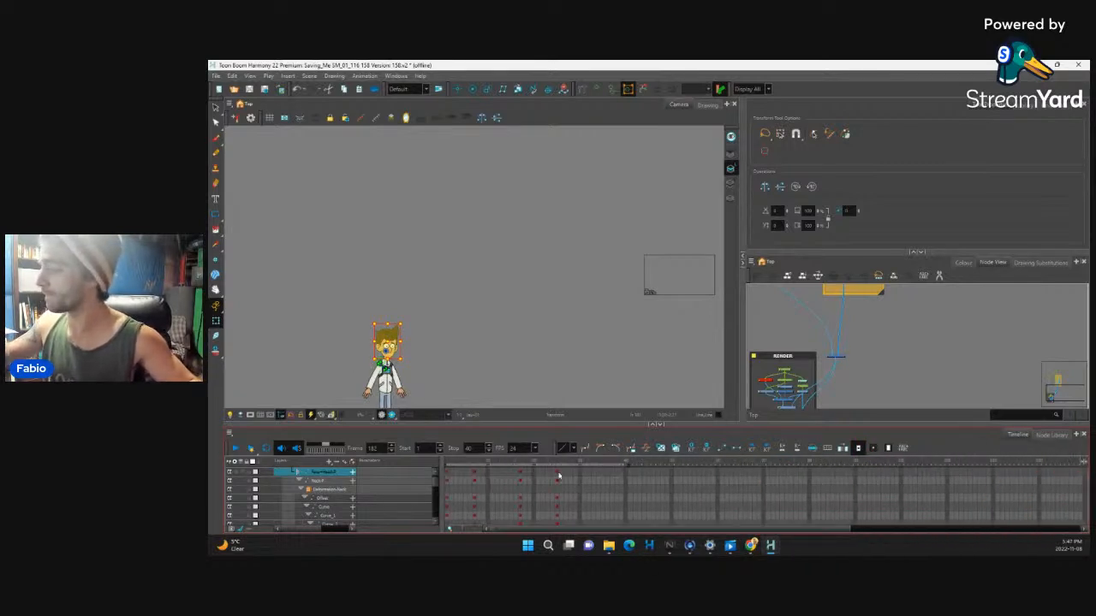
click(558, 476)
click(576, 477)
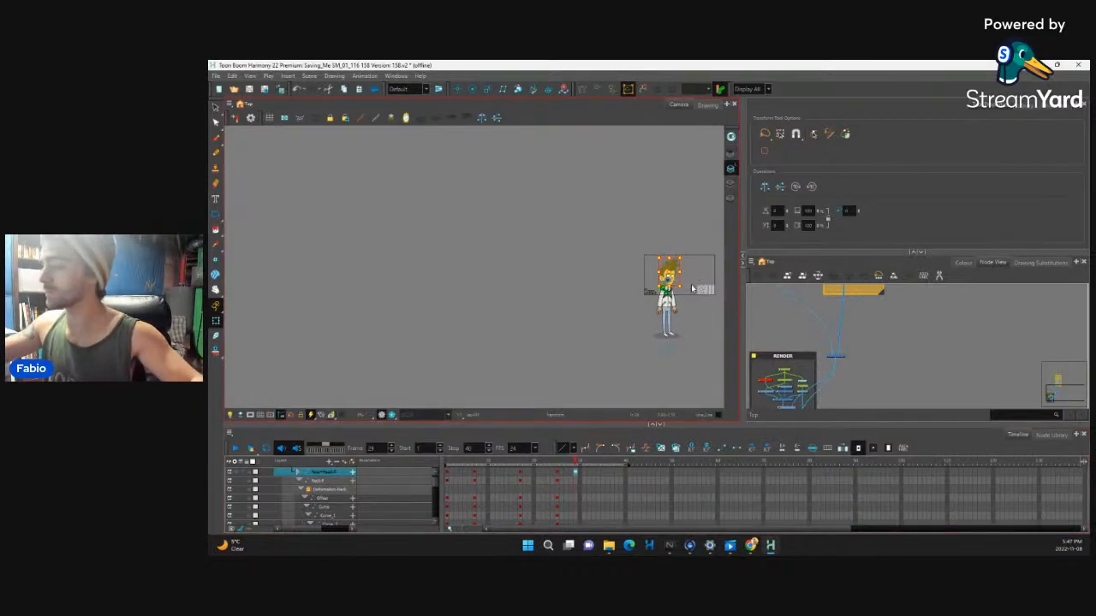
key(2)
key(2)
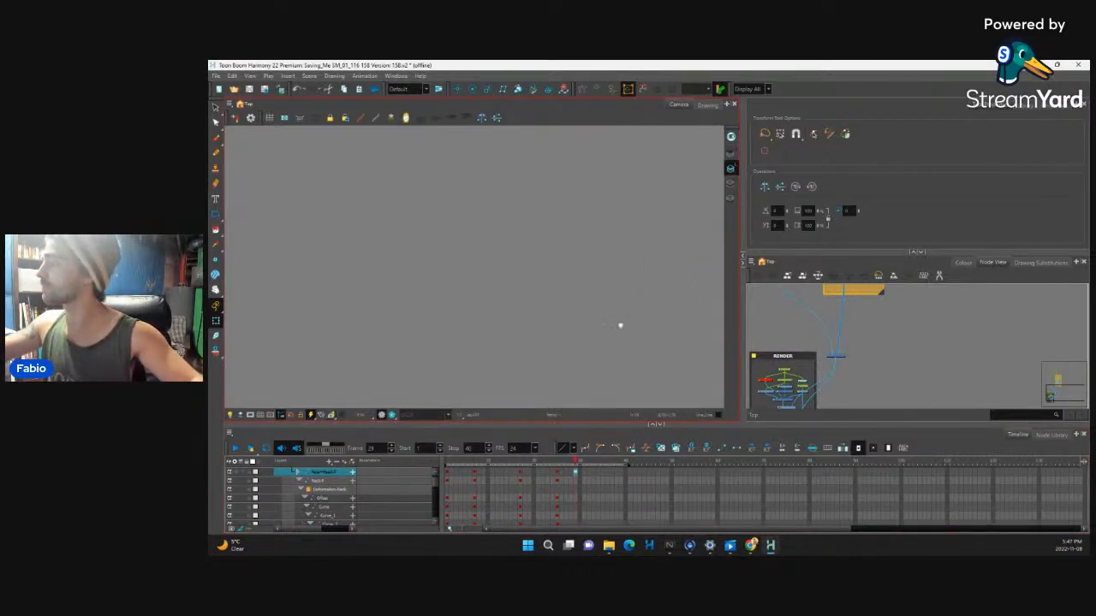
scroll(663, 315, down, 7)
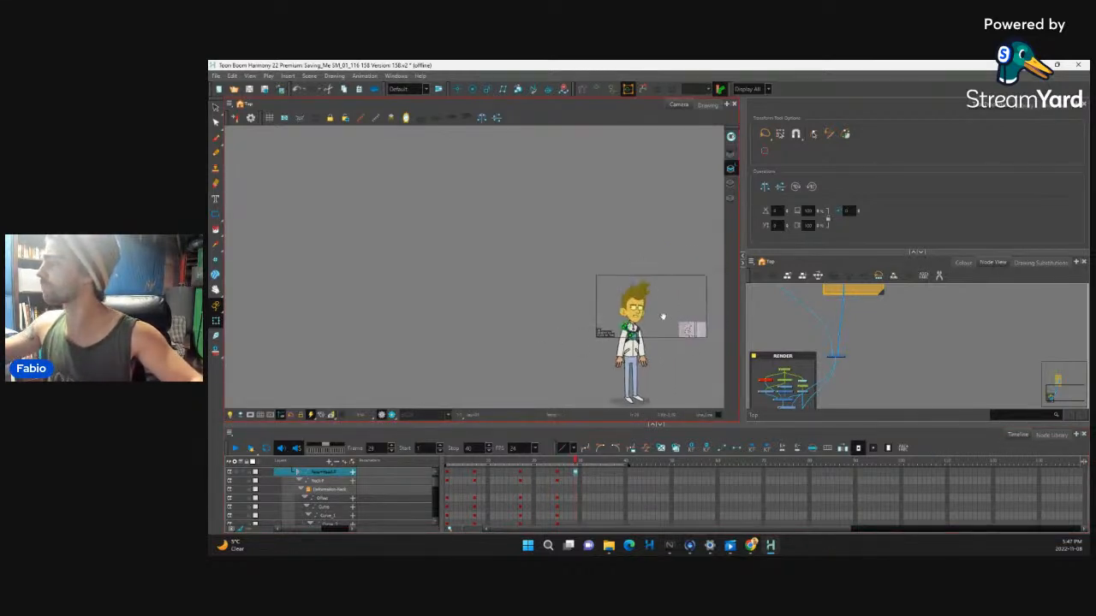
scroll(673, 316, up, 4)
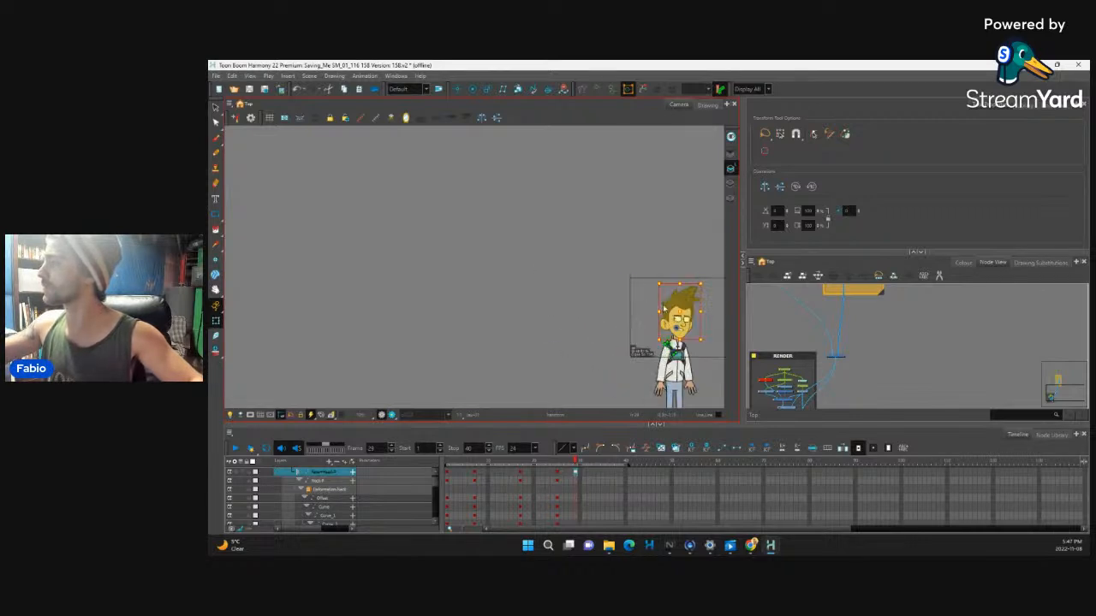
scroll(671, 318, up, 1)
drag(681, 327, 550, 331)
scroll(635, 324, up, 1)
drag(647, 350, 579, 324)
click(575, 461)
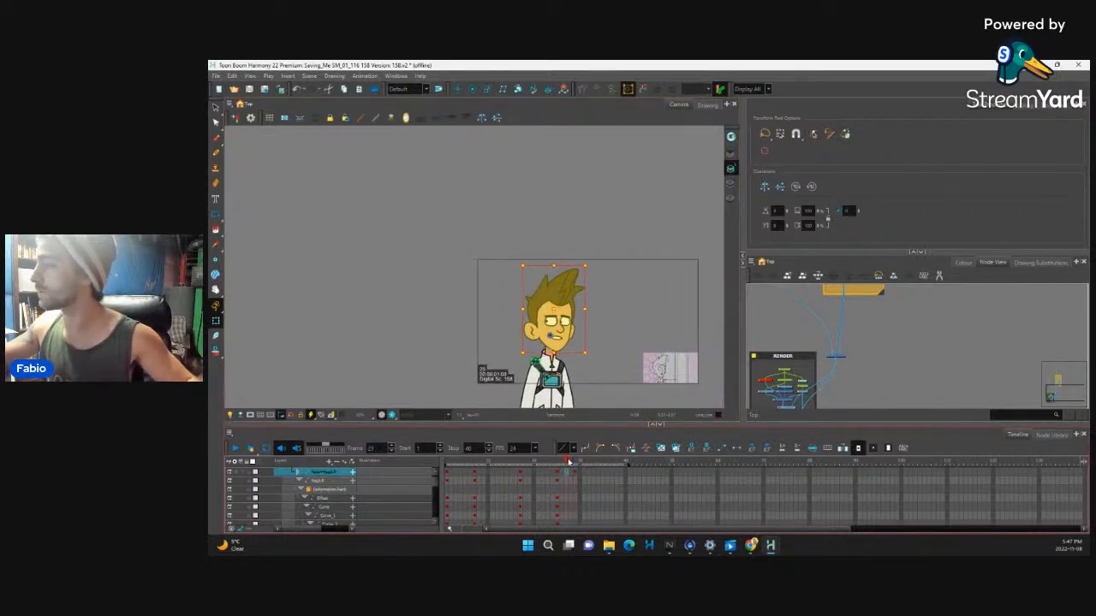
key(comma)
key(period)
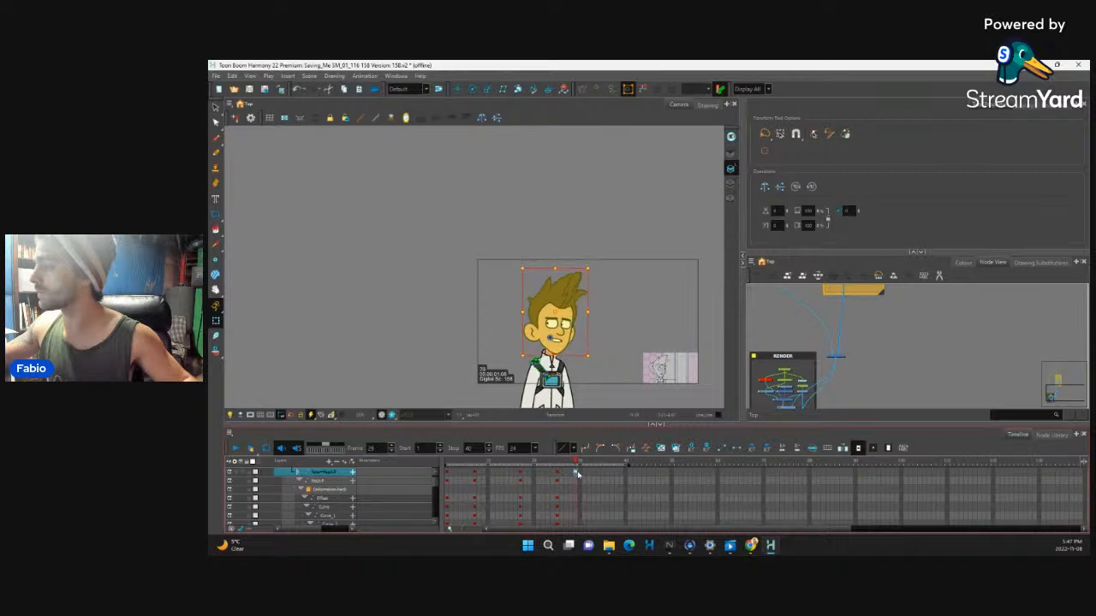
click(576, 473)
key(ctrl+v)
Review the stored head poses on frames 175 to 182 again and copy the one on frame 182
drag(673, 529, 948, 529)
click(838, 472)
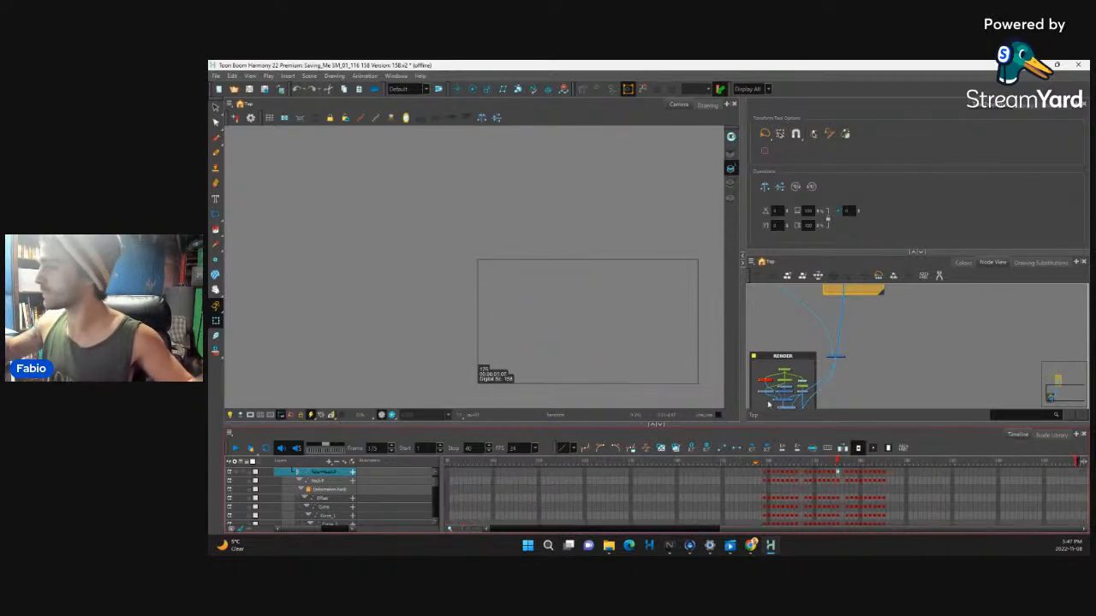
scroll(638, 340, down, 3)
scroll(639, 341, down, 2)
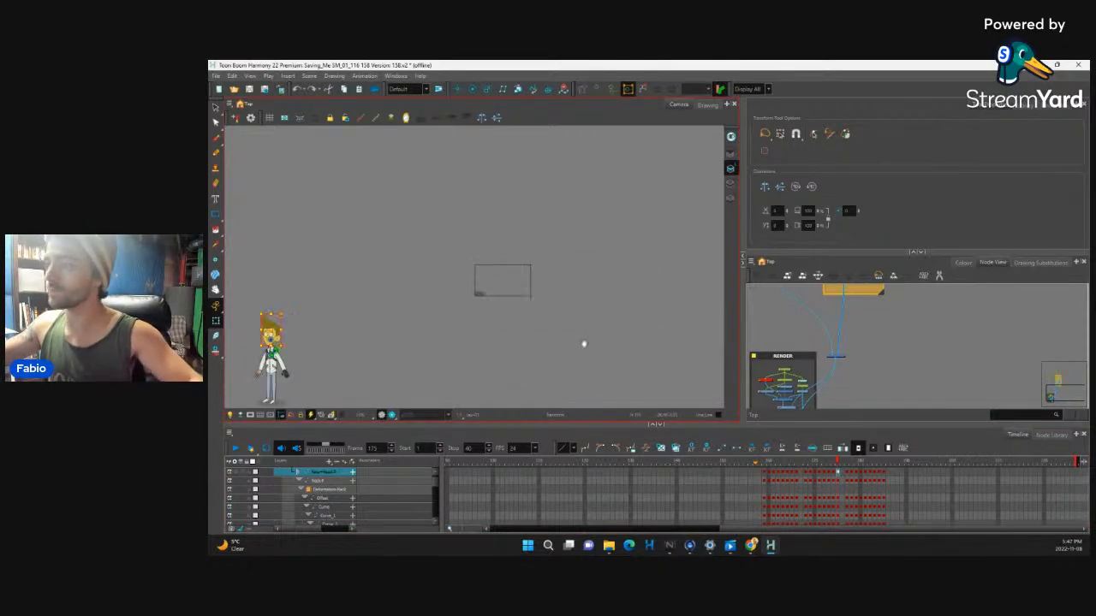
drag(606, 343, 632, 342)
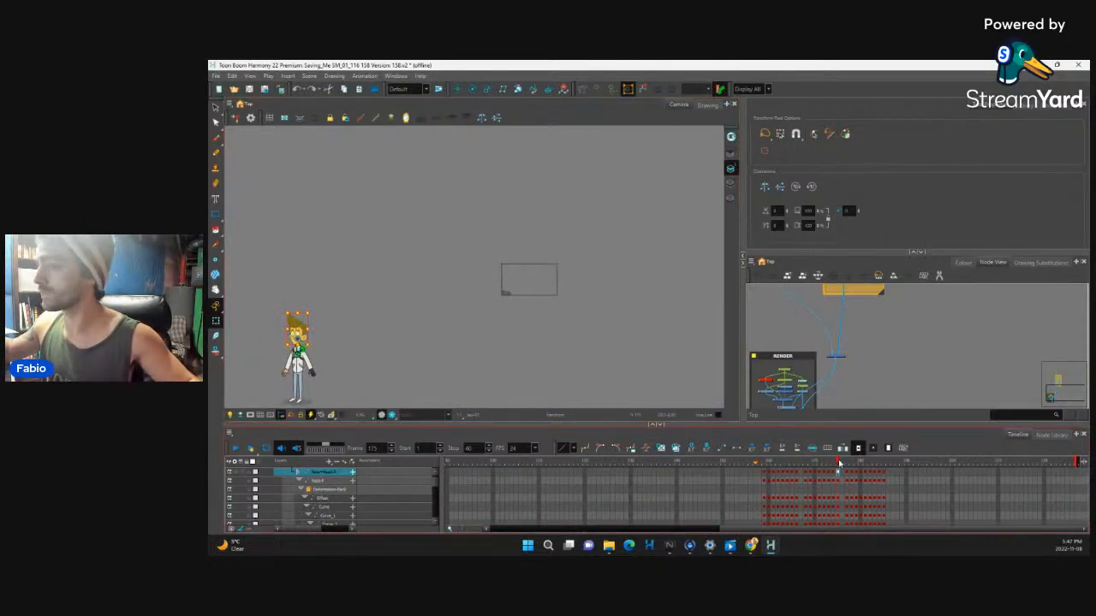
drag(839, 463, 871, 473)
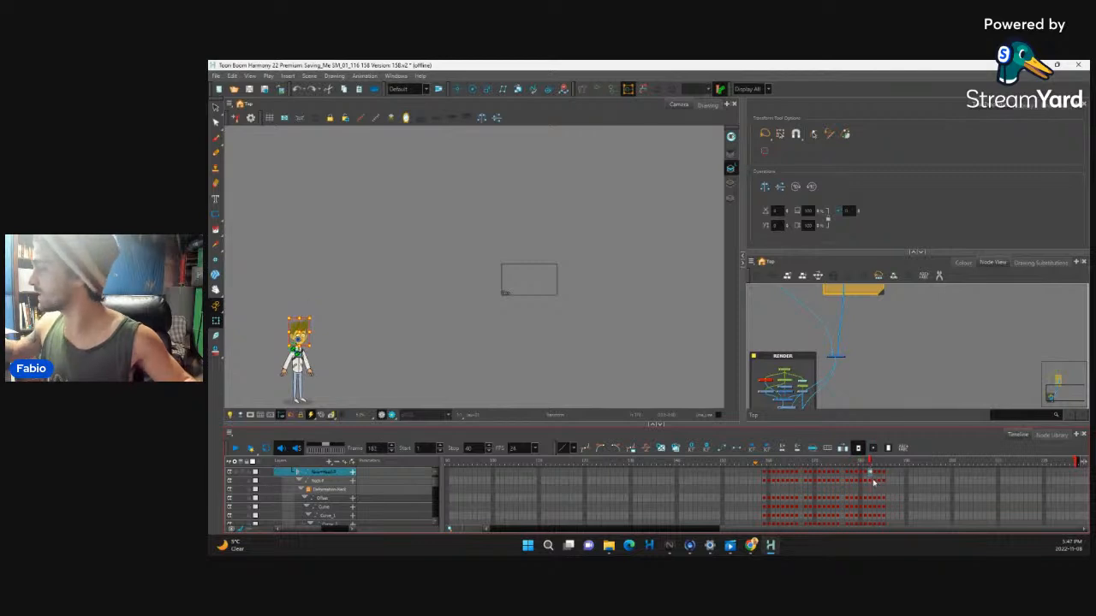
drag(803, 529, 579, 517)
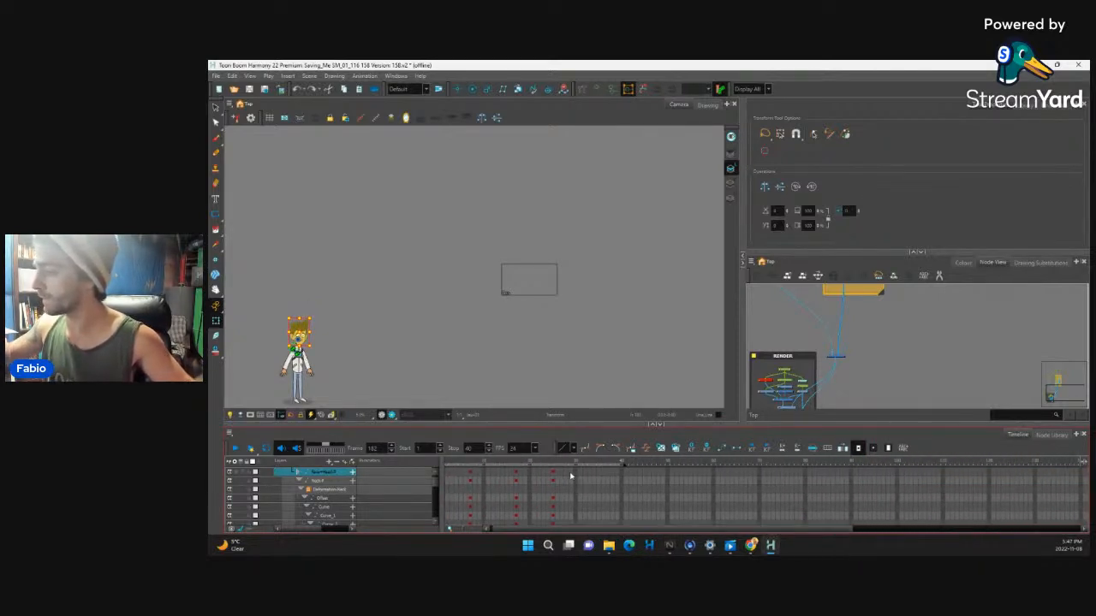
Key the head on frame 29 using the copied pose and check the motion from frame 25
click(571, 476)
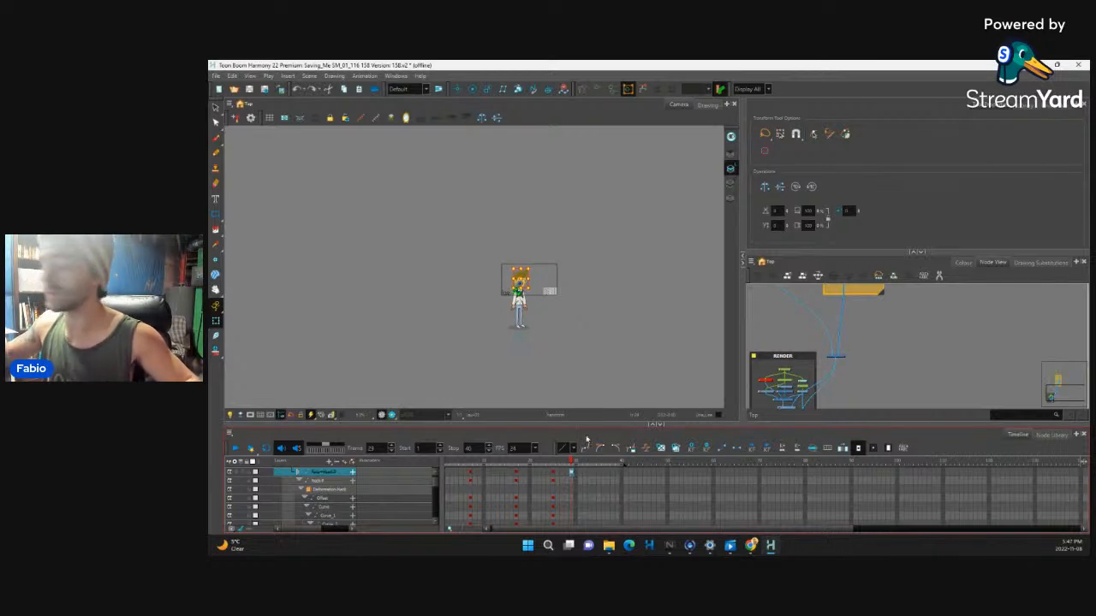
key(1)
key(1)
key(2)
key(2)
key(2)
key(2)
key(2)
key(2)
key(2)
key(2)
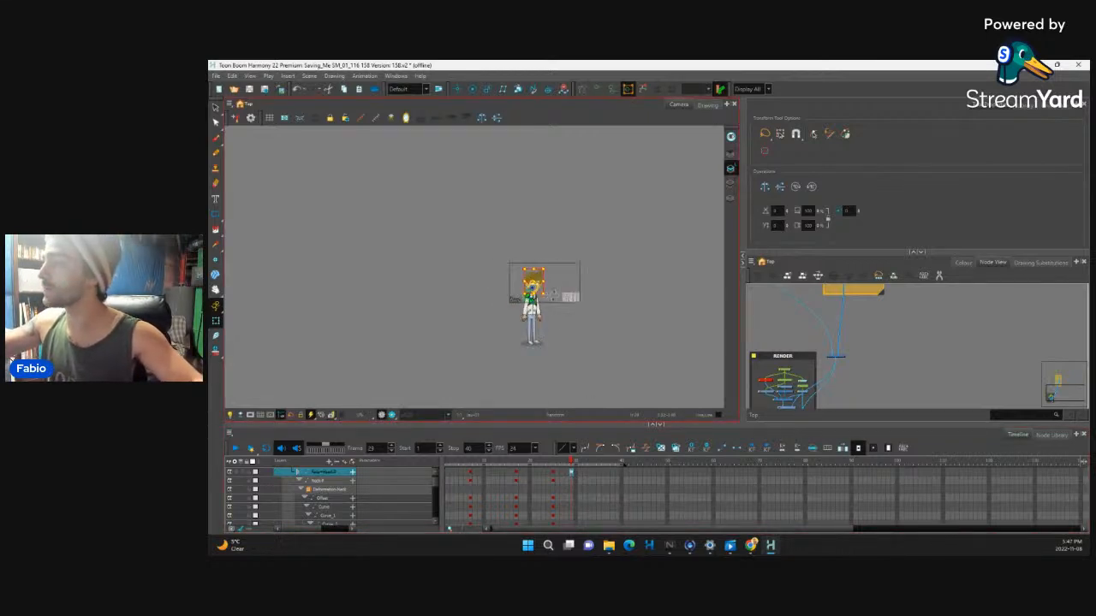
drag(680, 362, 583, 353)
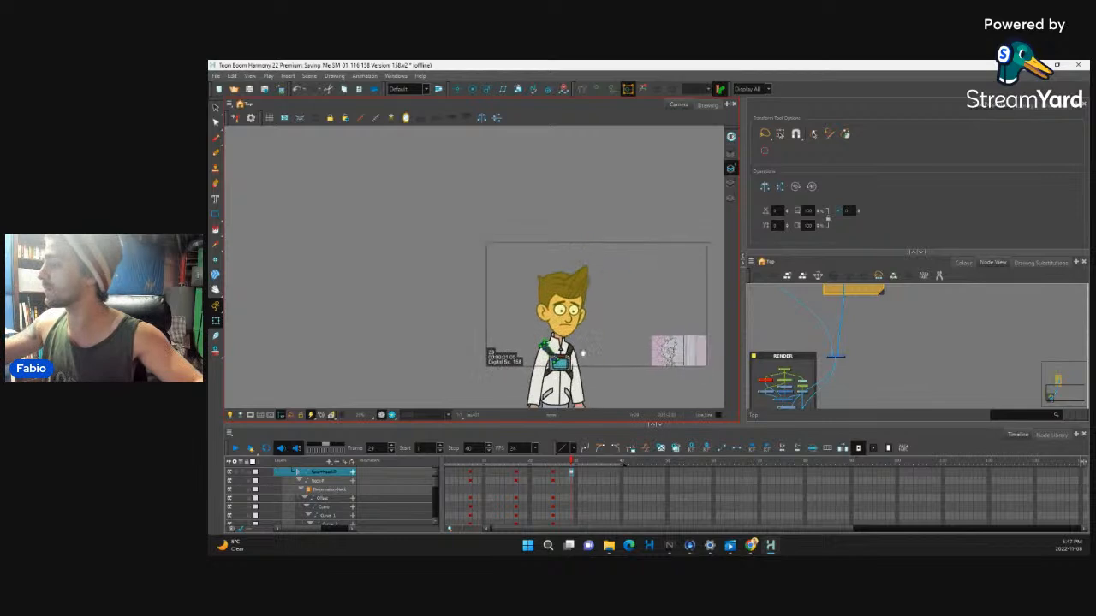
click(552, 474)
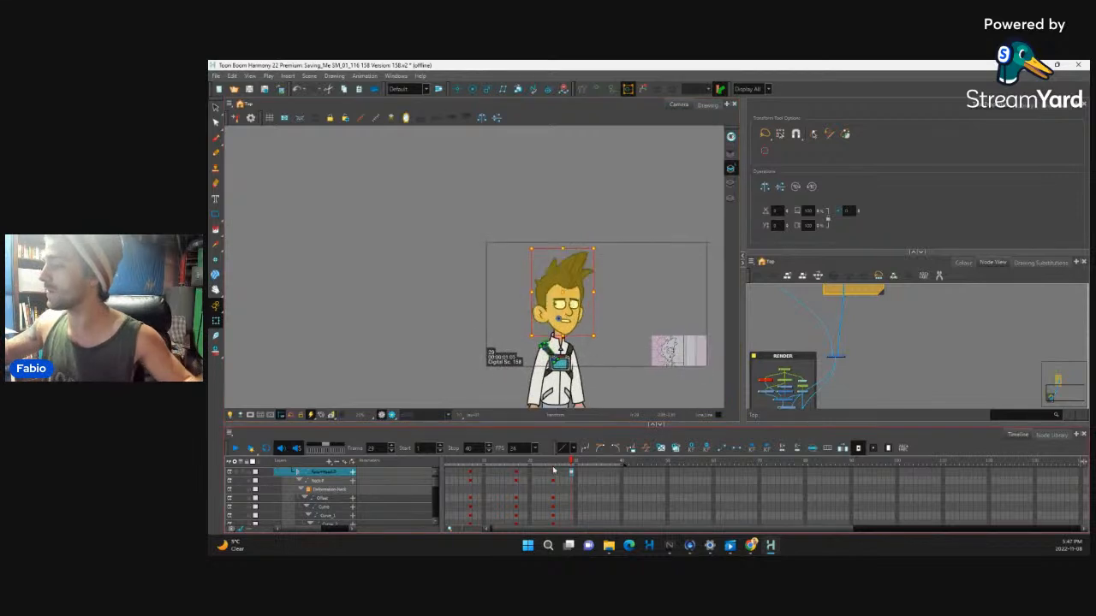
key(period)
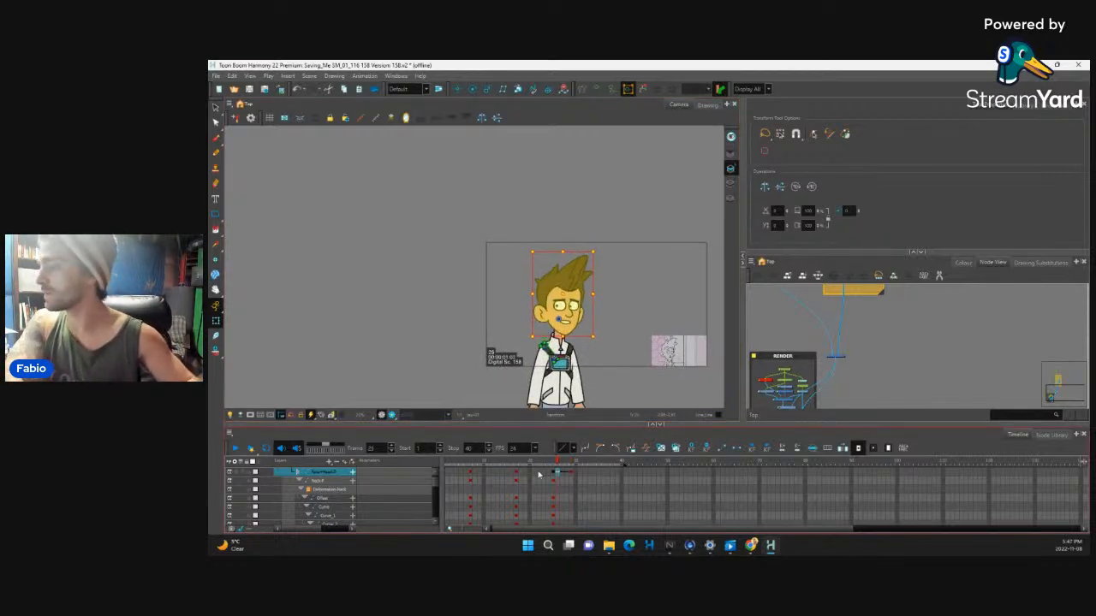
Compare the head on frames 25 and 26, remove its keyframe on frame 29 and return to frame 25
key(comma)
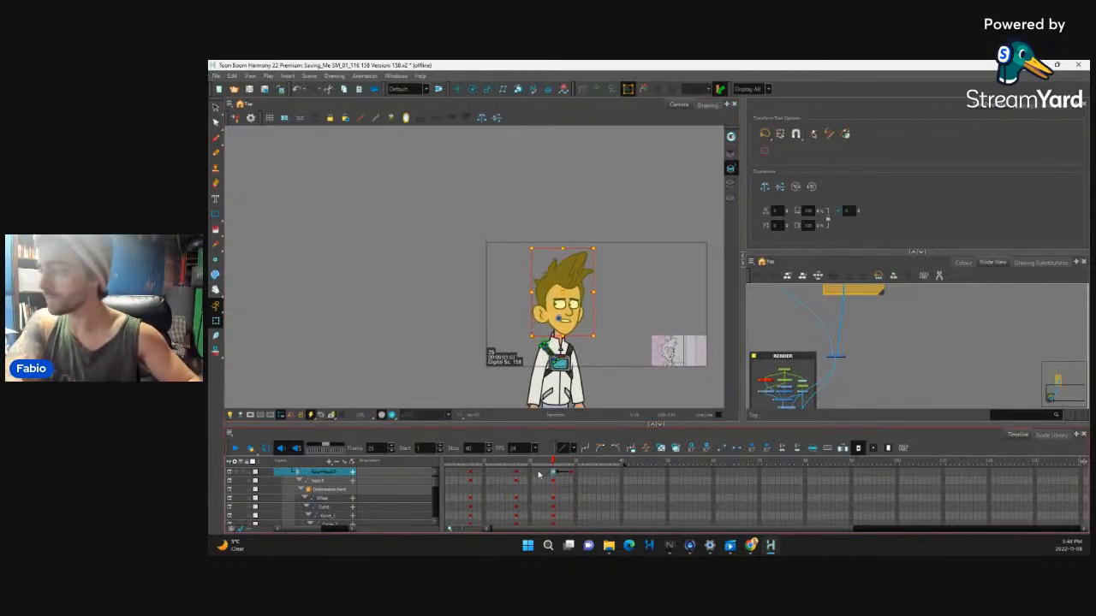
key(period)
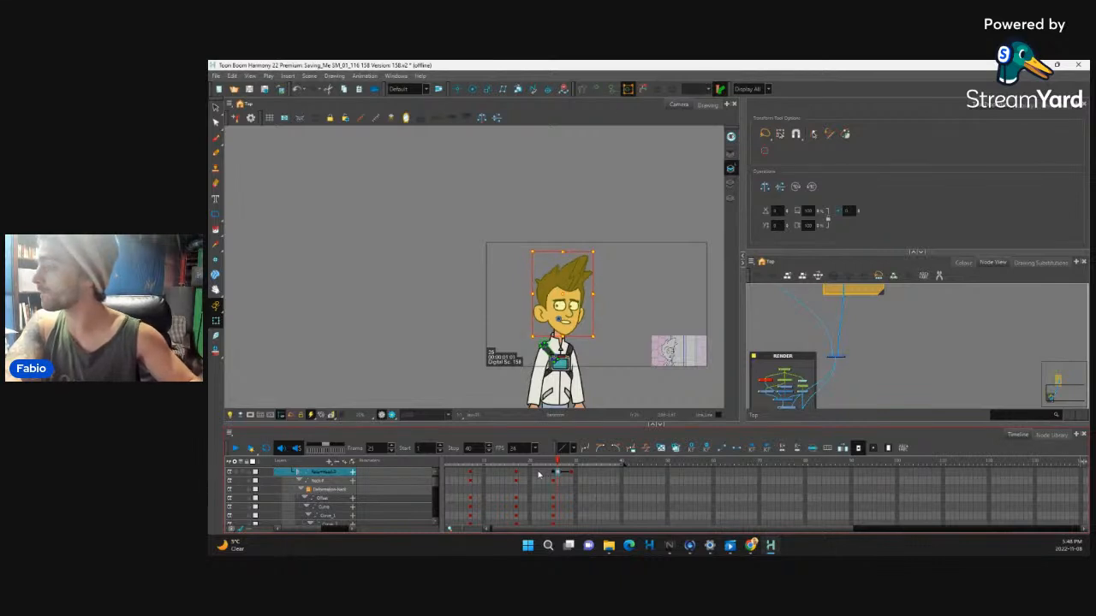
key(period)
key(period)
key(period)
key(F7)
key(comma)
key(comma)
key(comma)
key(comma)
key(comma)
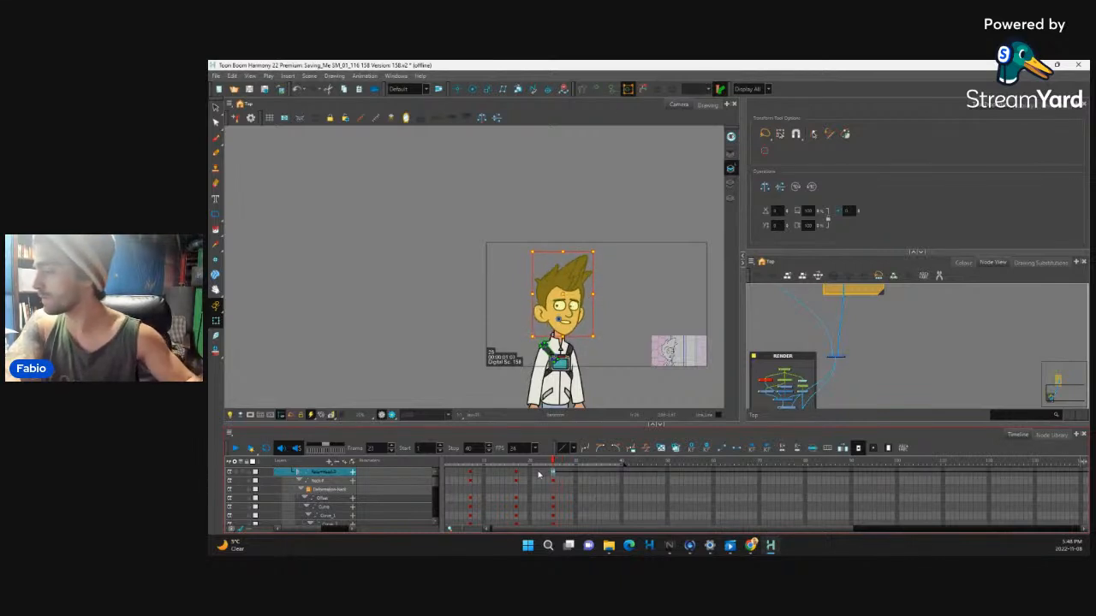
key(period)
Reshape the character's eyebrows on frame 25 into a more worried expression using their deformation controls
scroll(629, 313, up, 5)
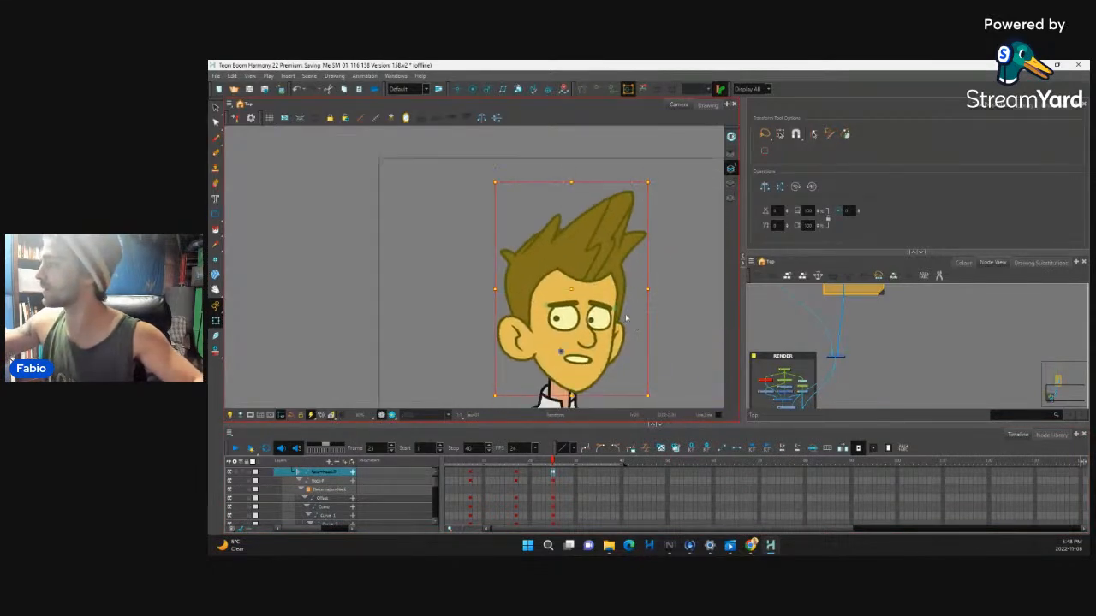
key(2)
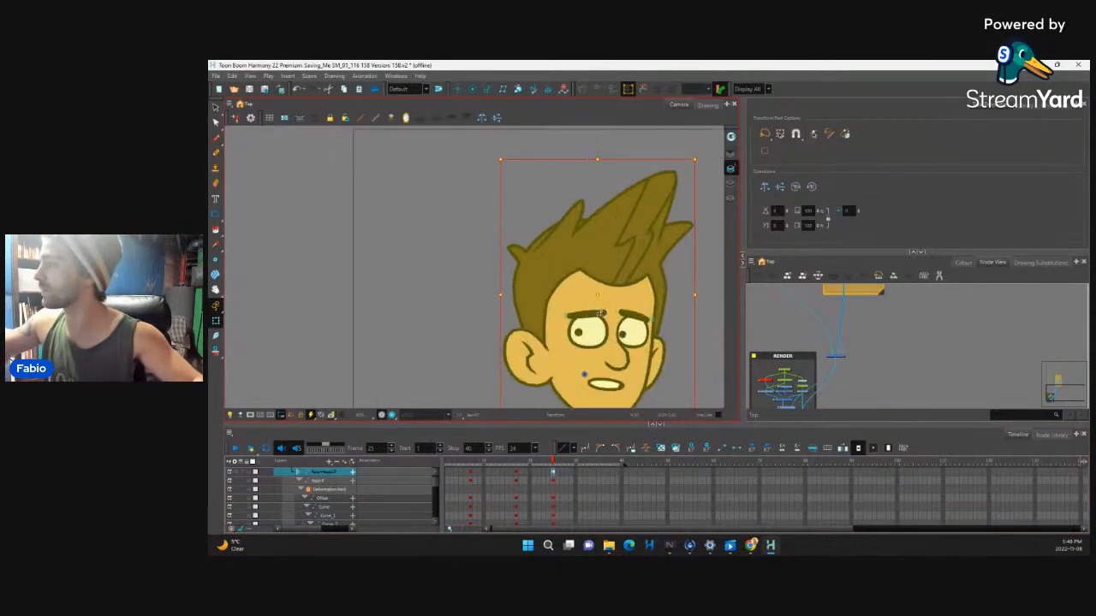
click(601, 314)
click(614, 300)
click(601, 314)
drag(614, 300, 605, 309)
key(shift+F11)
click(634, 315)
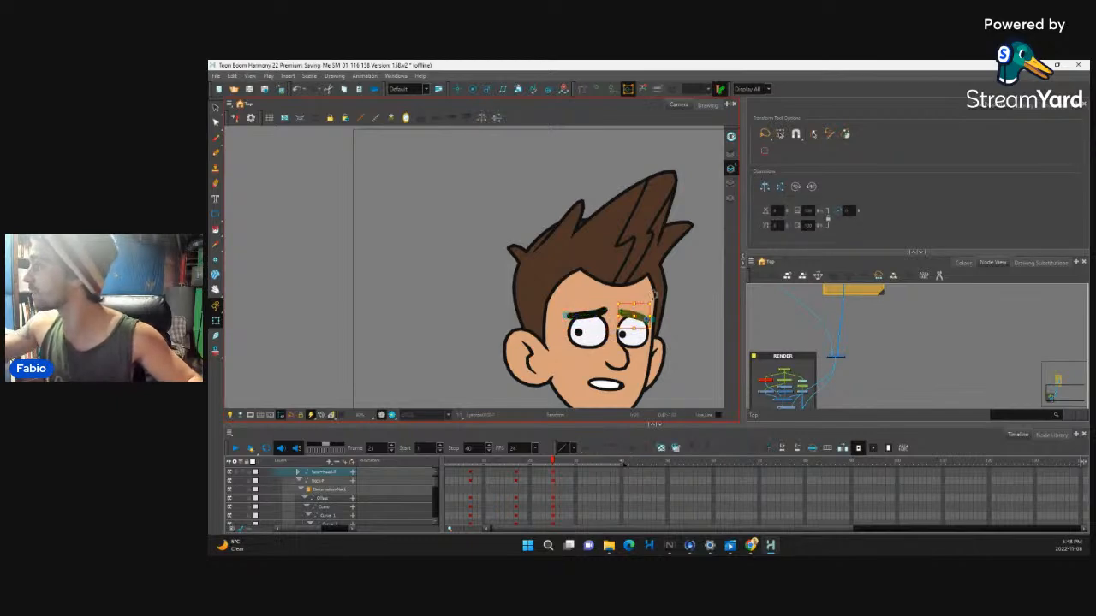
drag(622, 314, 641, 280)
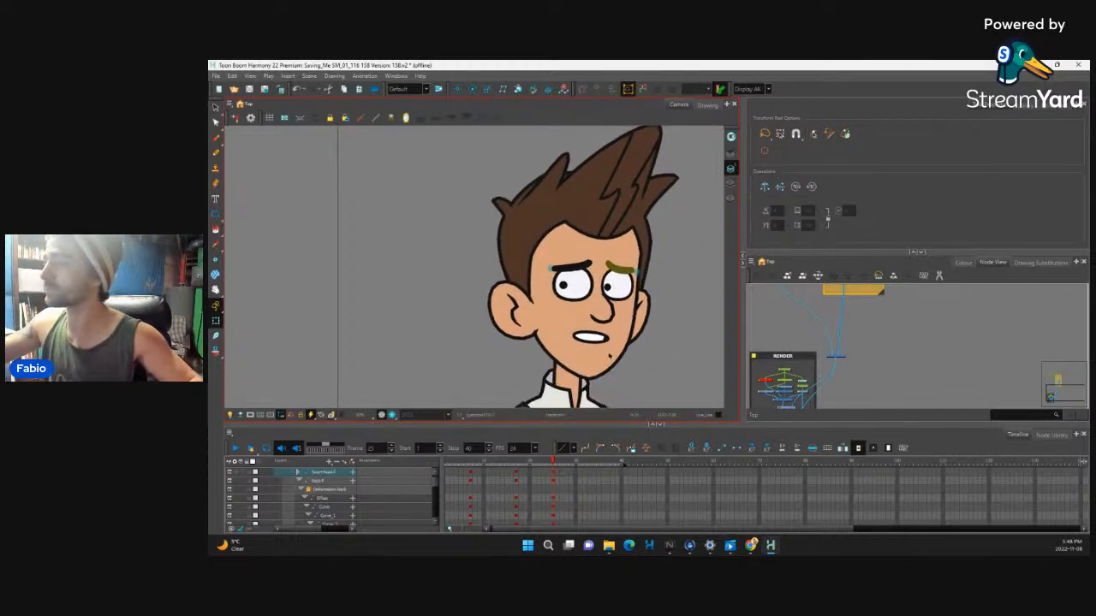
Review the whole figure on frame 25, scrub through the key poses and play back the scene to judge the timing
click(609, 355)
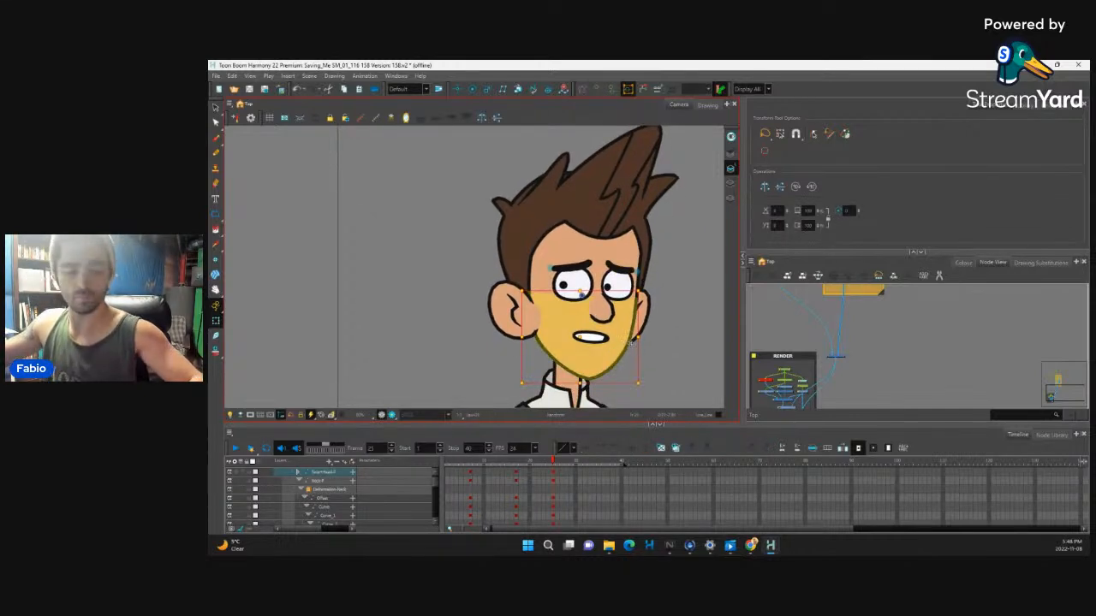
key(1)
key(1)
key(1)
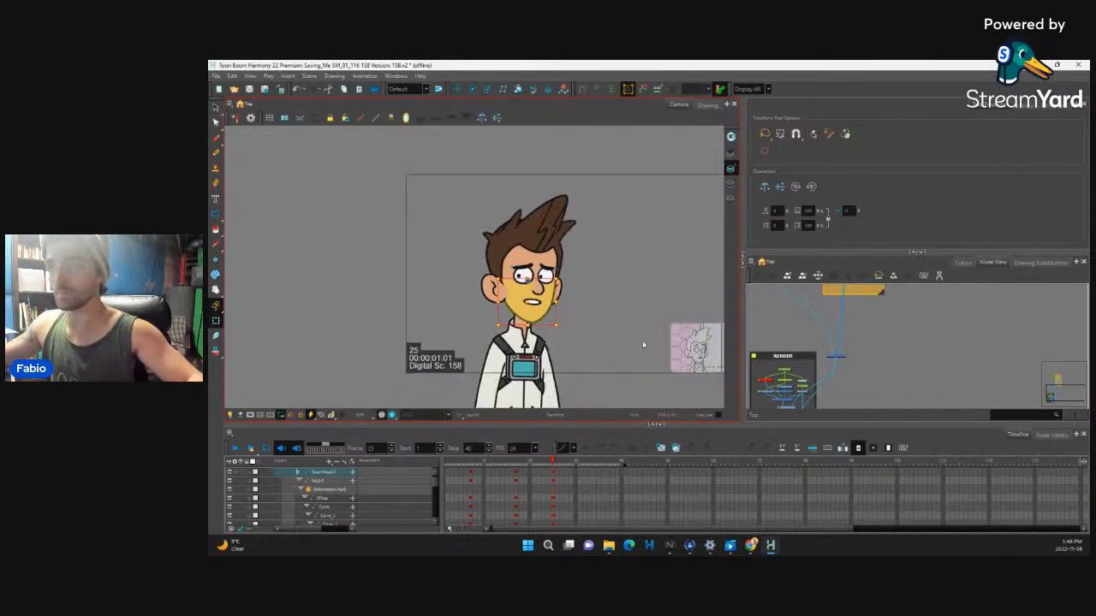
key(1)
key(1)
key(1)
key(2)
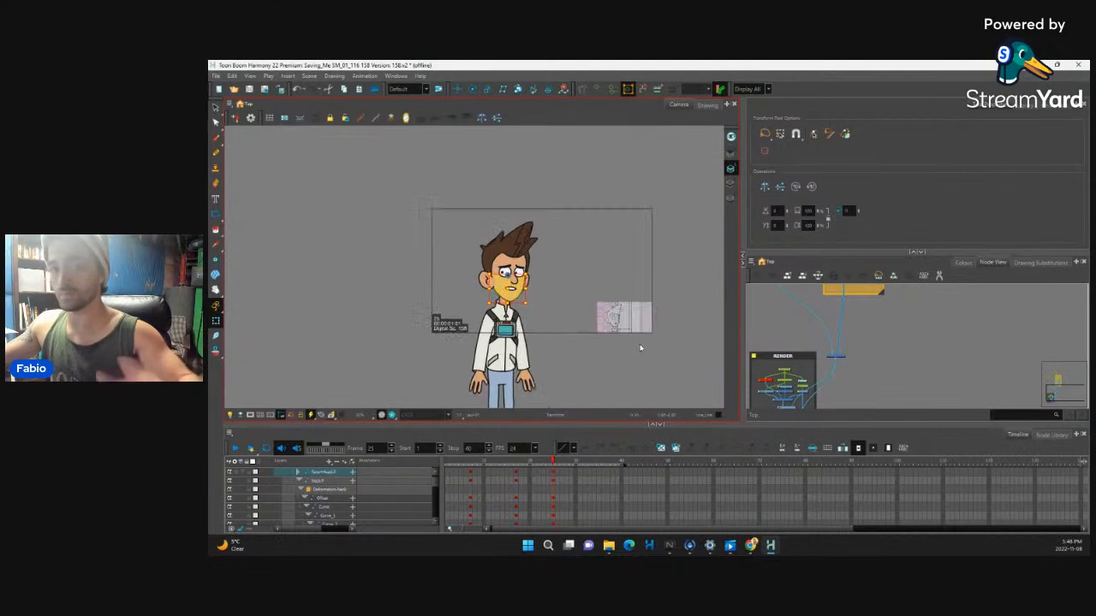
drag(552, 462, 595, 475)
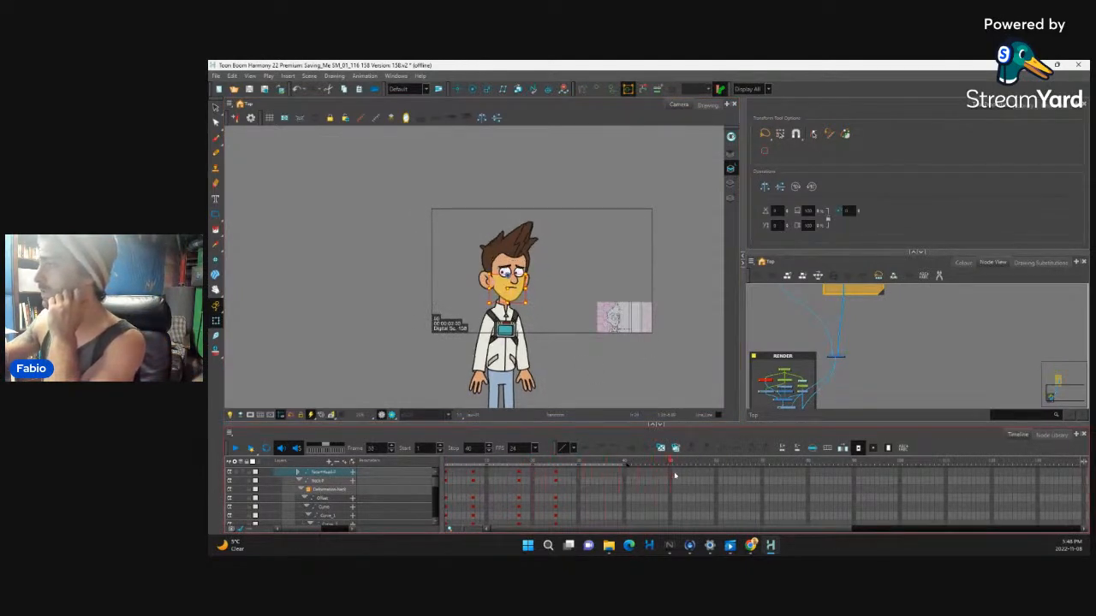
click(447, 463)
drag(480, 465, 547, 462)
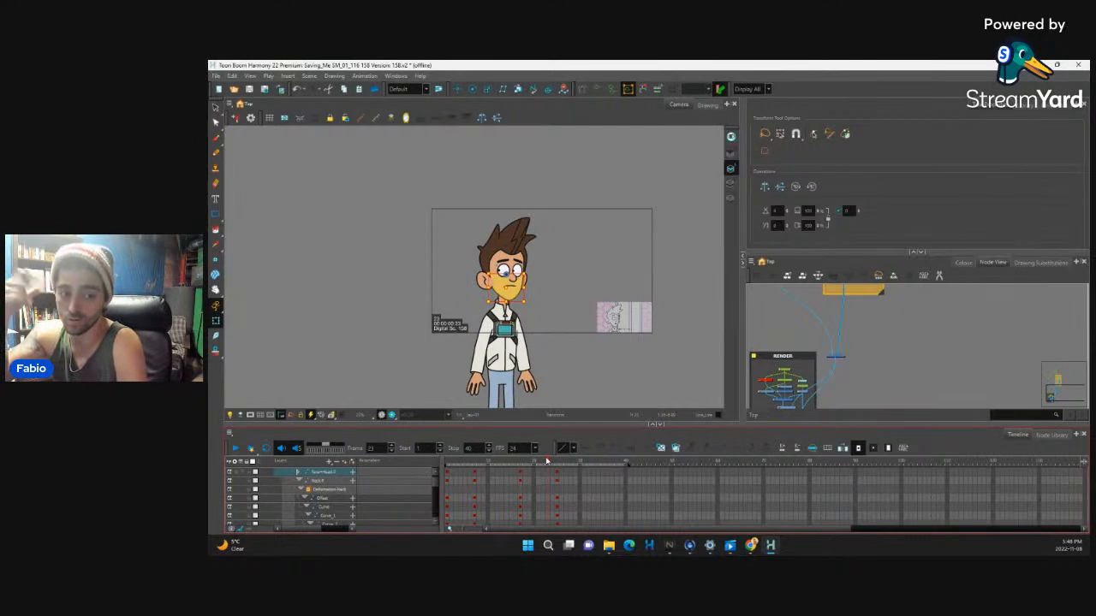
drag(548, 462, 437, 466)
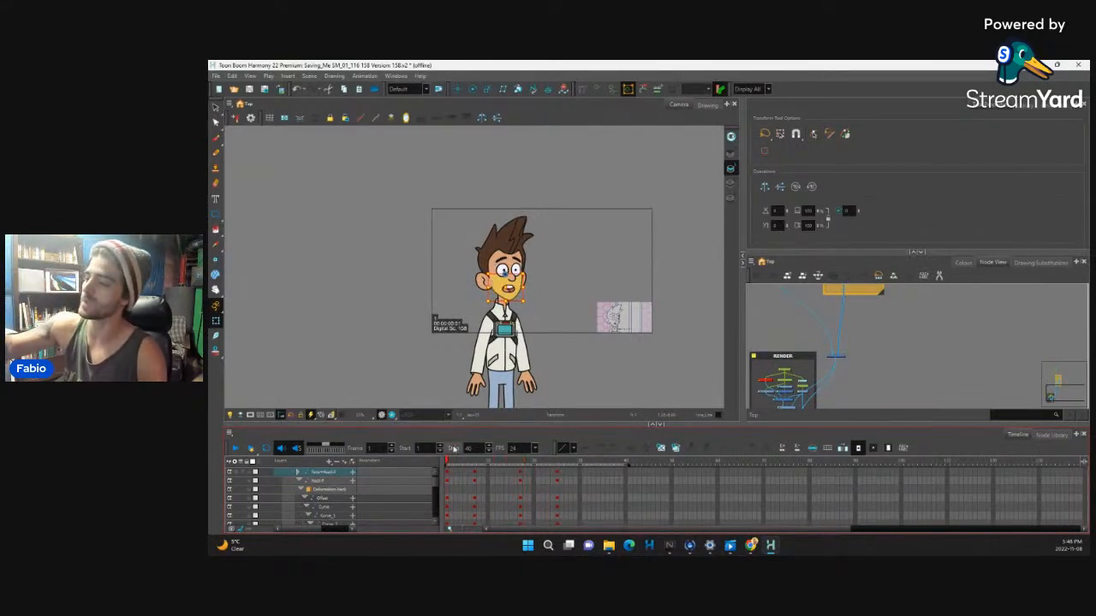
click(469, 463)
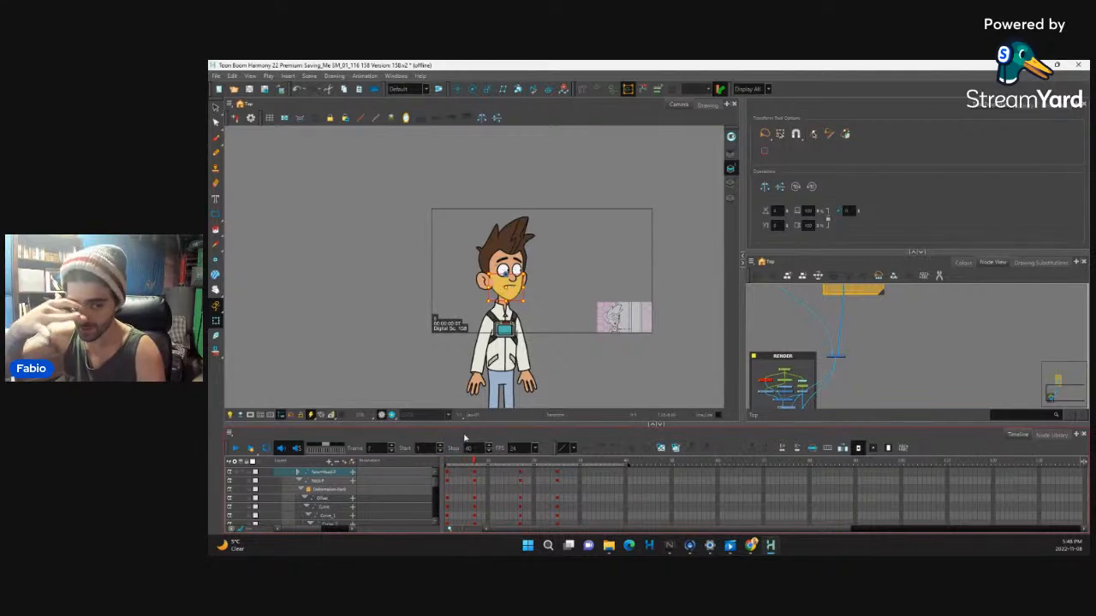
drag(475, 463, 562, 476)
click(234, 448)
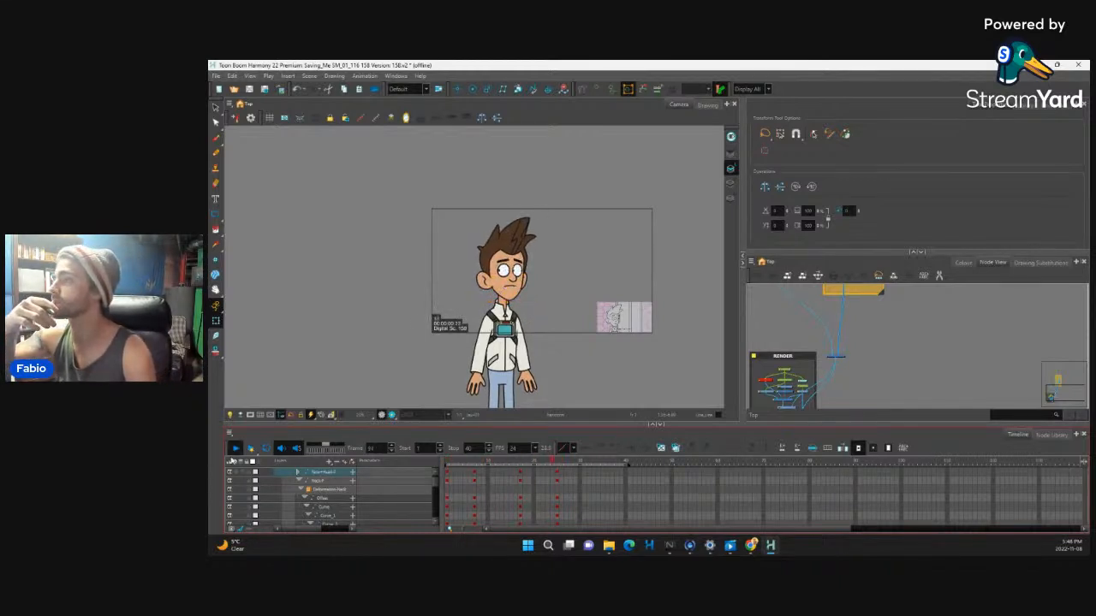
Add keyframes on frame 41 for the character's master, upper body and lower body pegs
click(558, 475)
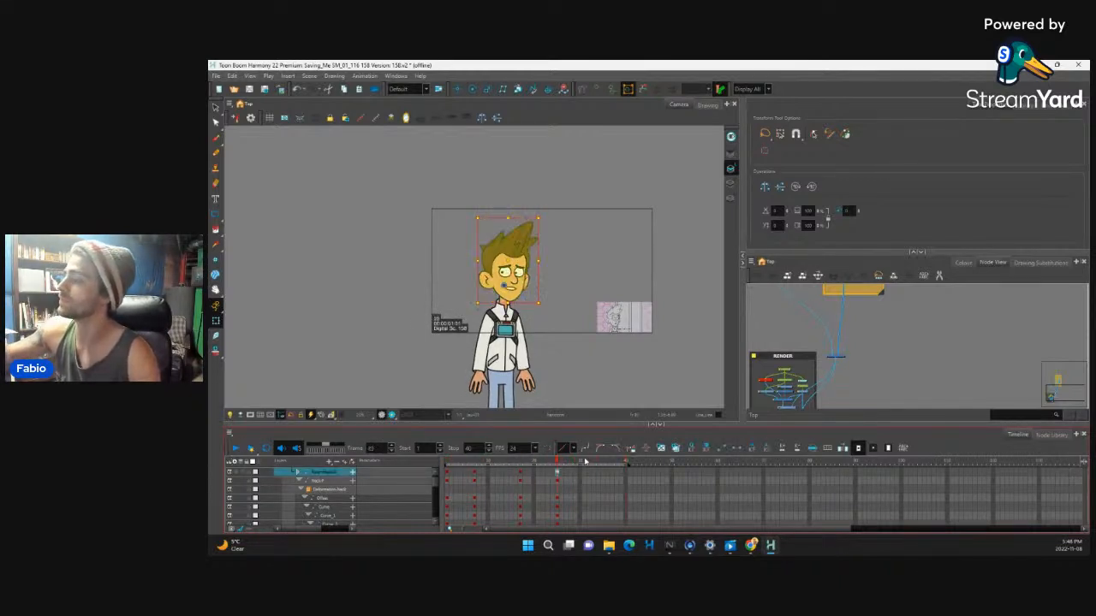
drag(557, 462, 630, 480)
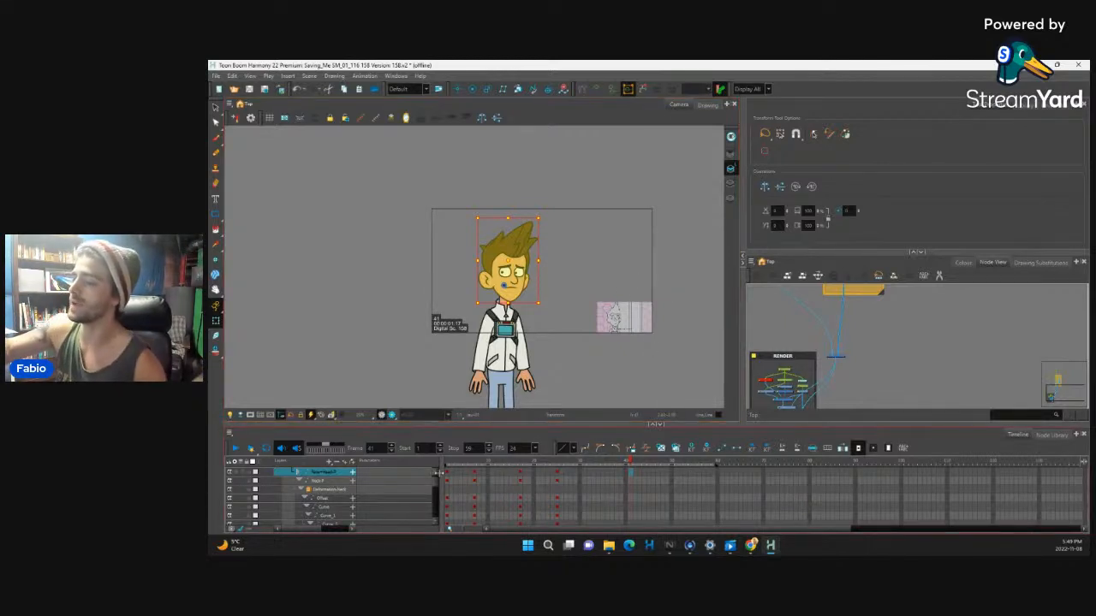
scroll(436, 473, up, 3)
scroll(436, 473, up, 1)
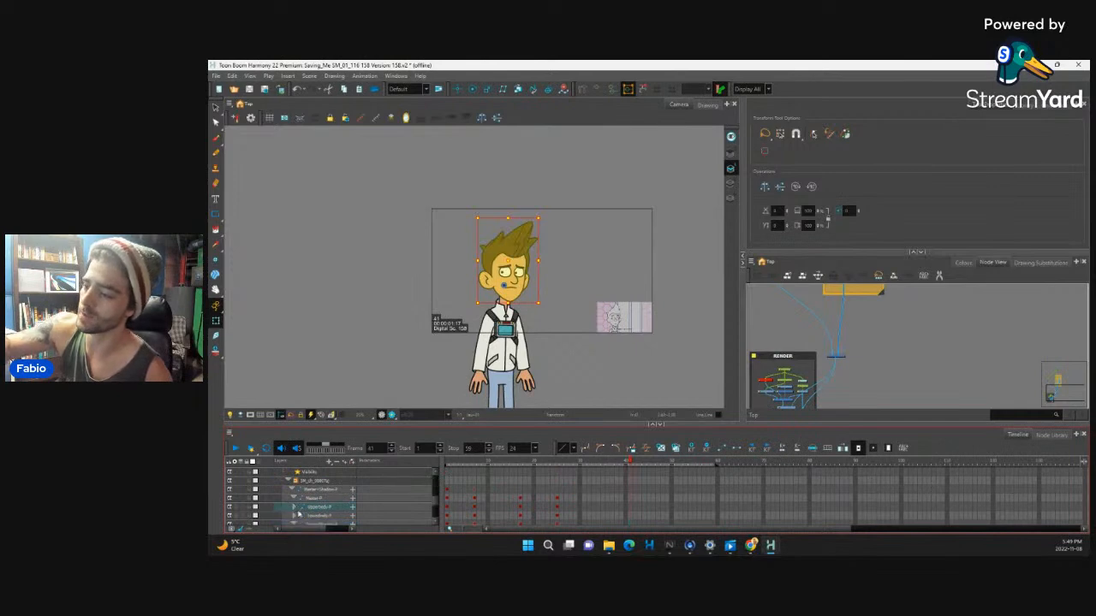
click(630, 500)
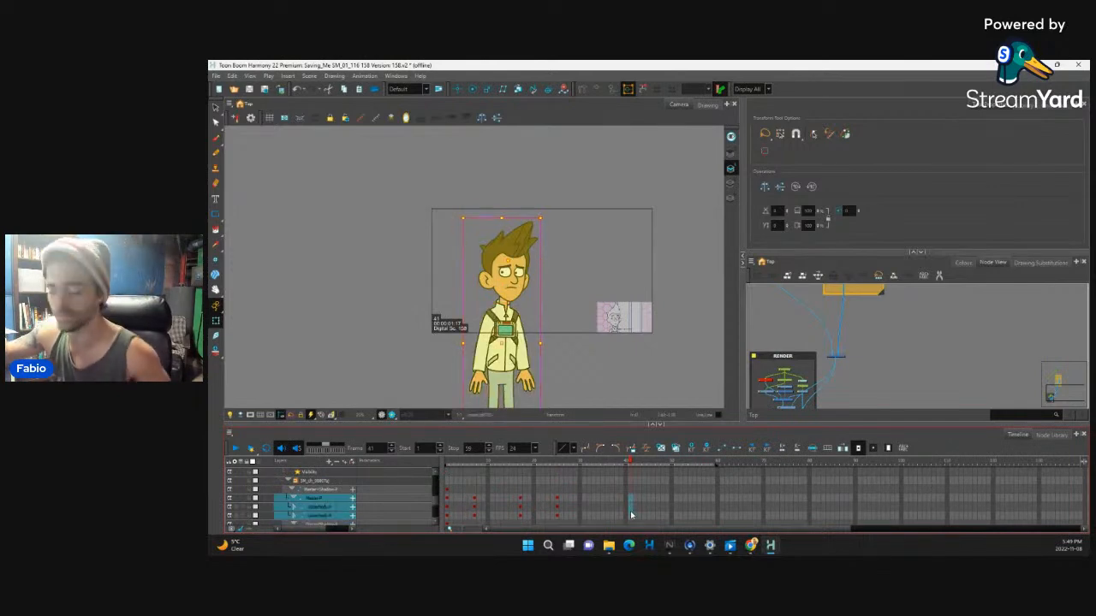
key(ctrl+j)
key(comma)
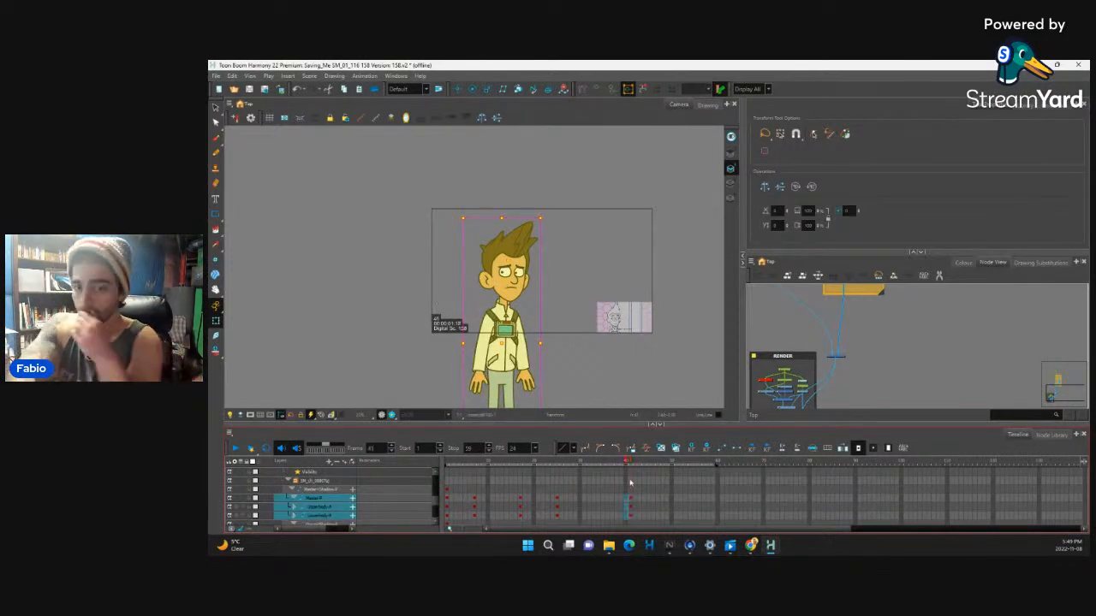
key(period)
Scrub the timeline around the new key to check the hold leading up to frame 41
click(514, 296)
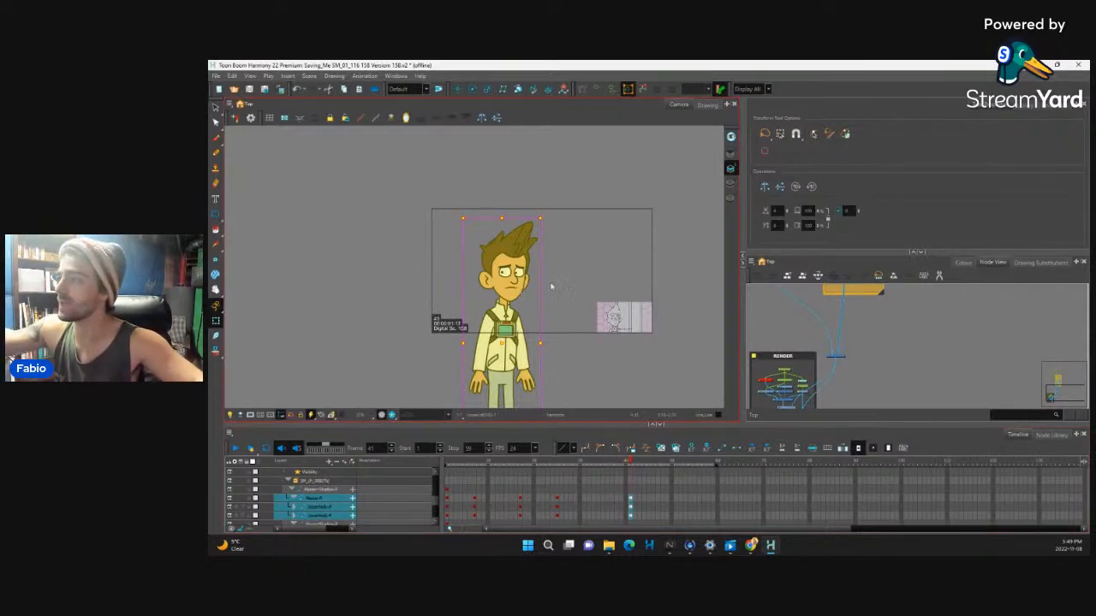
click(540, 288)
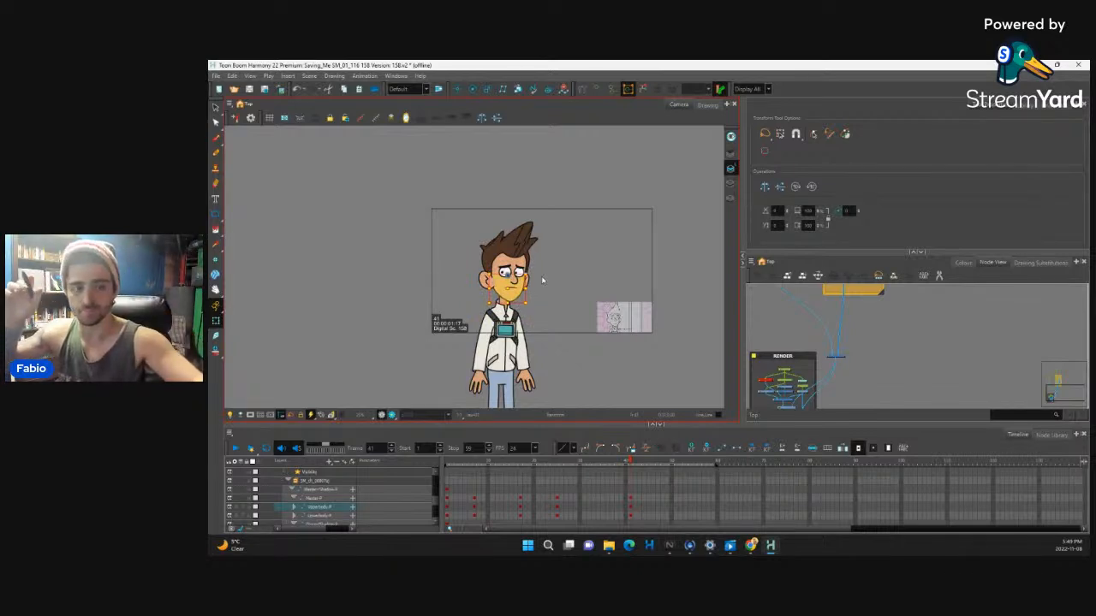
click(631, 462)
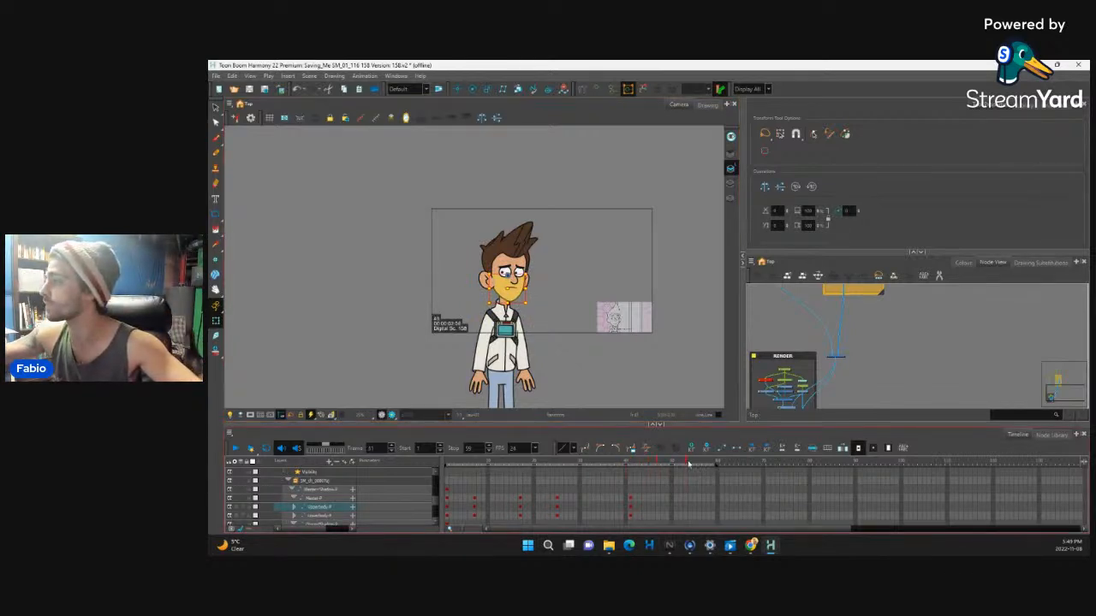
click(504, 495)
drag(503, 495, 588, 492)
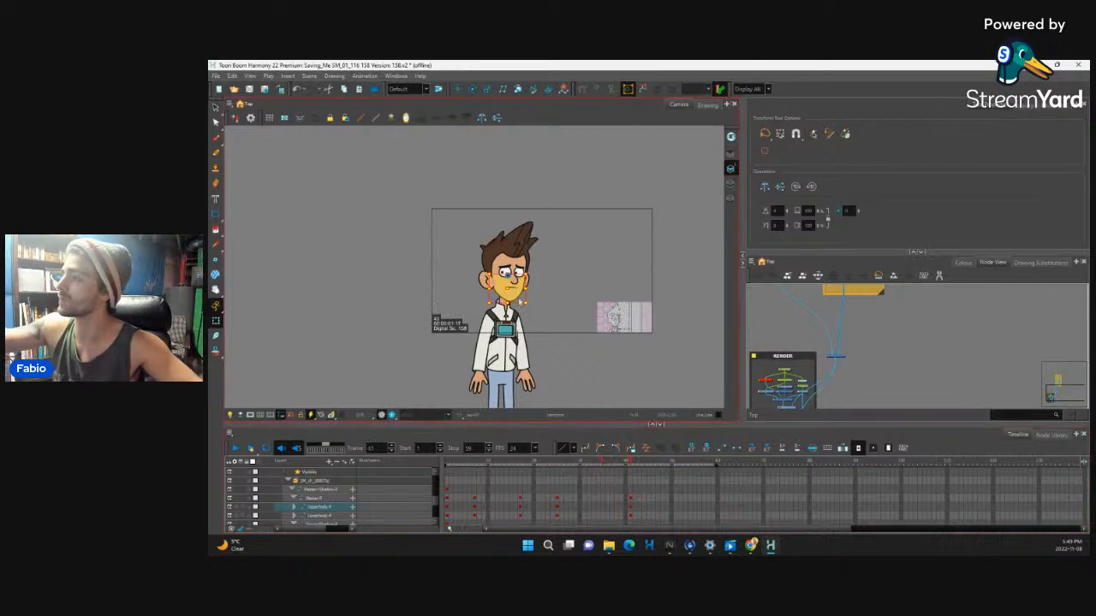
Select the whole head, look through its stored poses from frame 175 onward and copy the one on frame 180
key(b)
key(b)
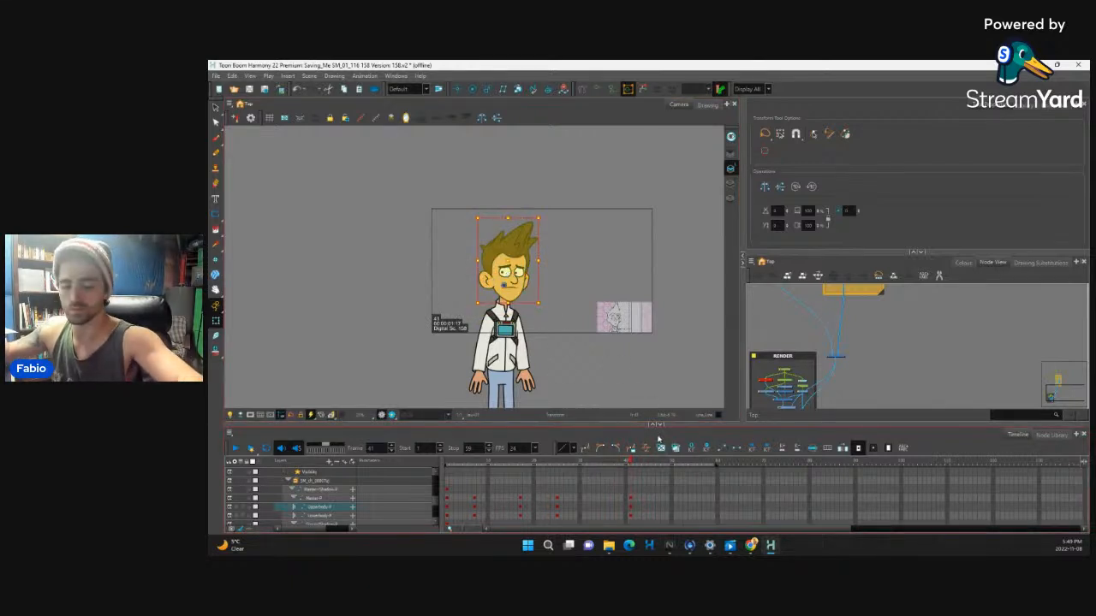
key(o)
drag(684, 530, 922, 531)
click(837, 473)
drag(475, 356, 631, 291)
drag(549, 304, 606, 279)
drag(447, 323, 593, 308)
key(period)
key(period)
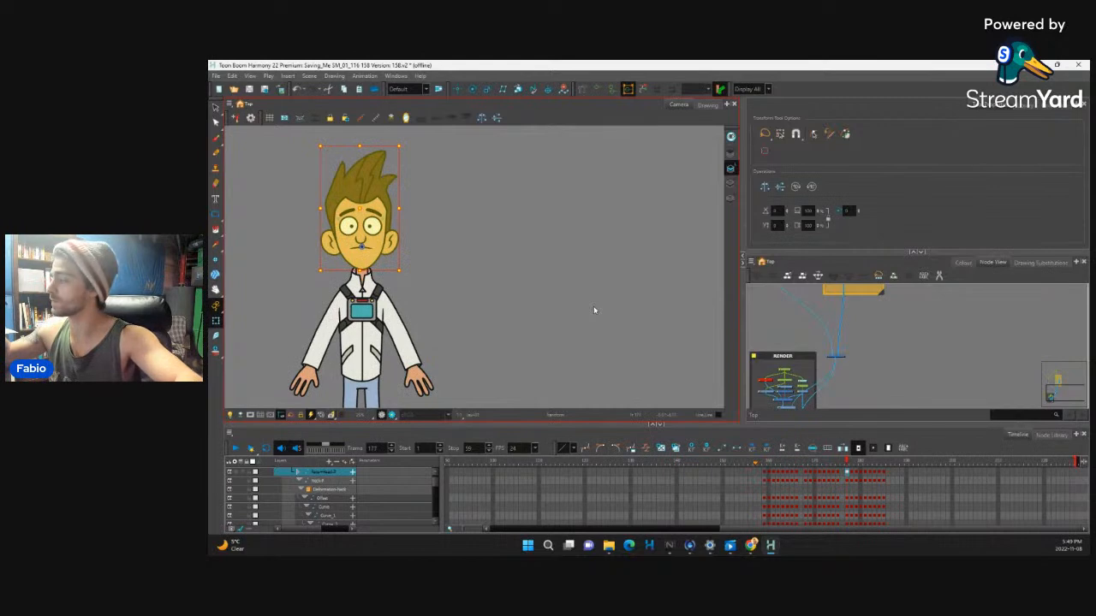
key(period)
key(period)
key(period)
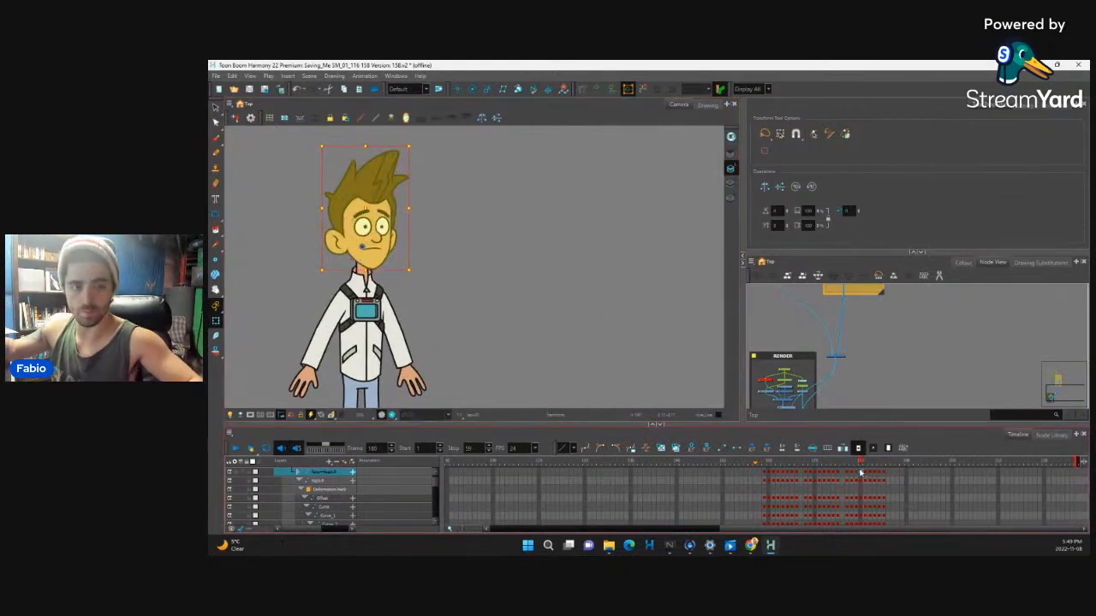
Paste the copied head pose on frame 45 of the head layer
drag(808, 529, 601, 527)
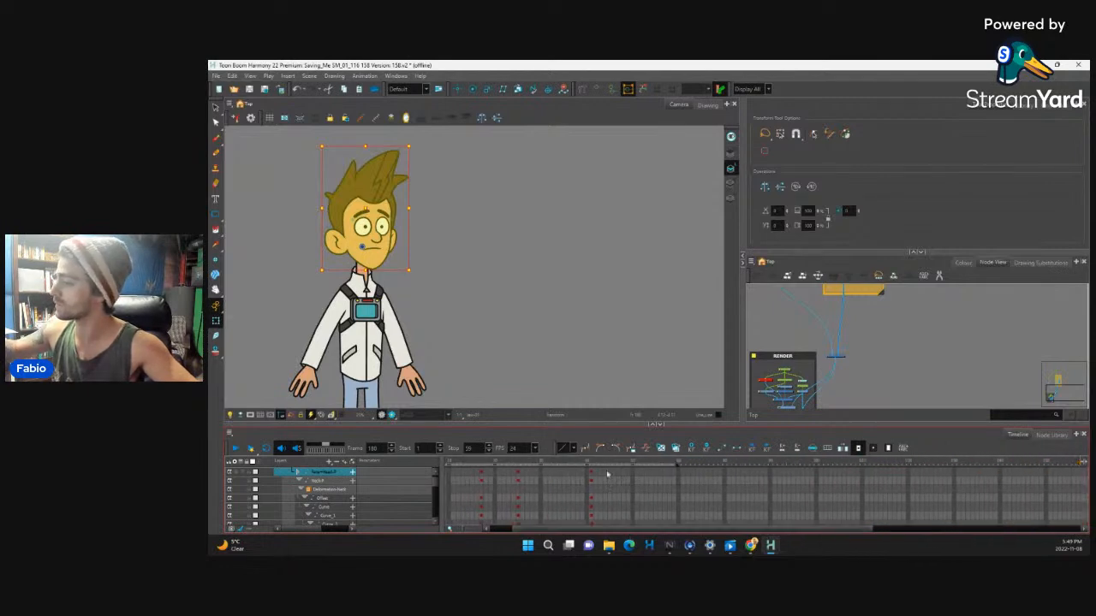
click(590, 476)
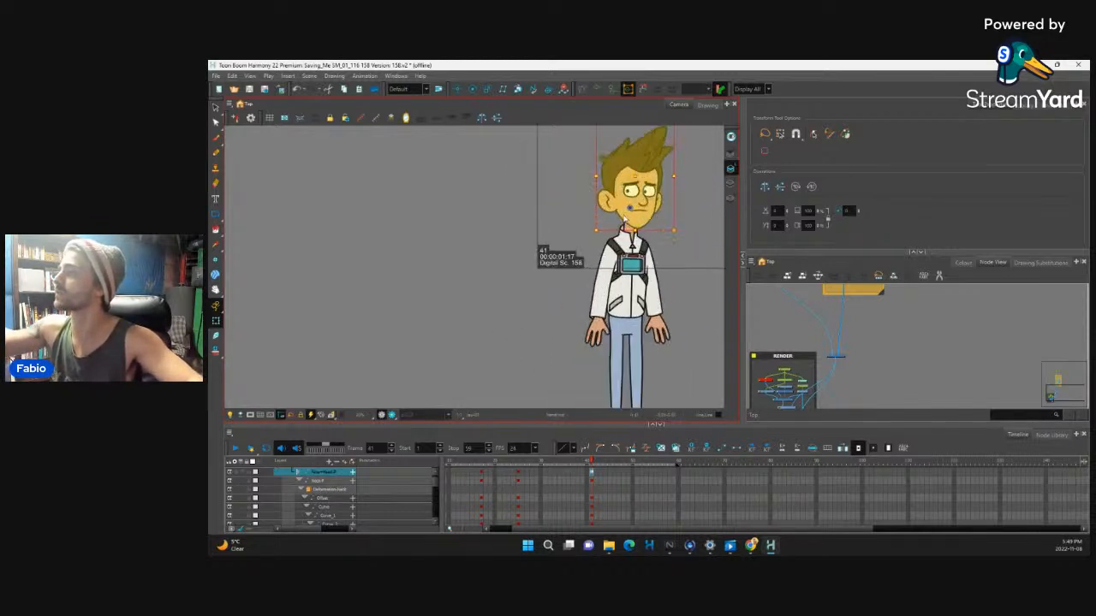
drag(556, 310, 445, 399)
key(2)
drag(594, 274, 565, 276)
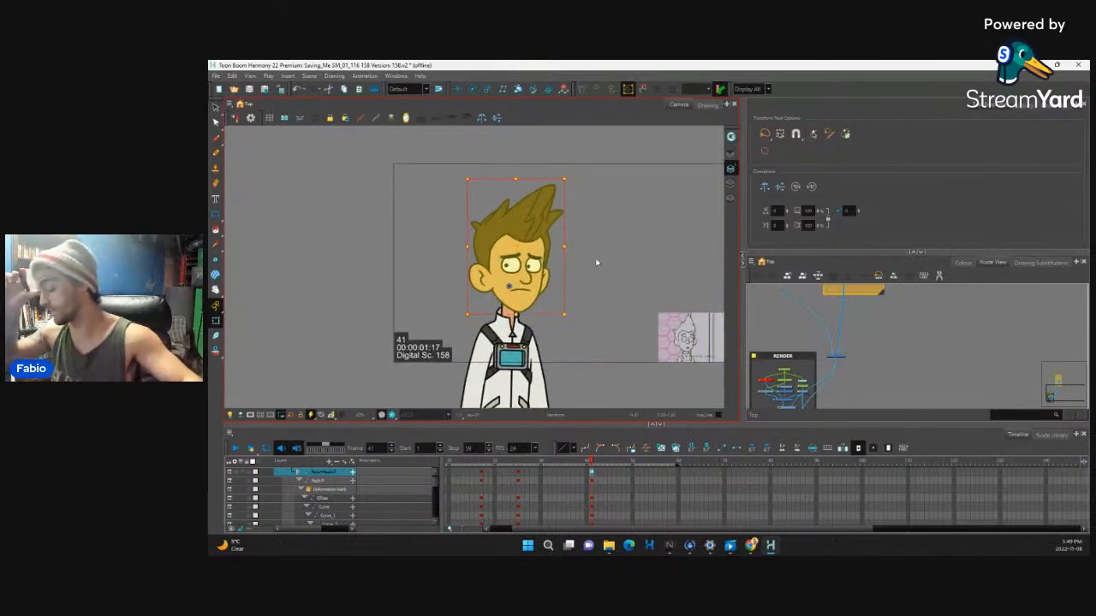
drag(601, 475, 610, 476)
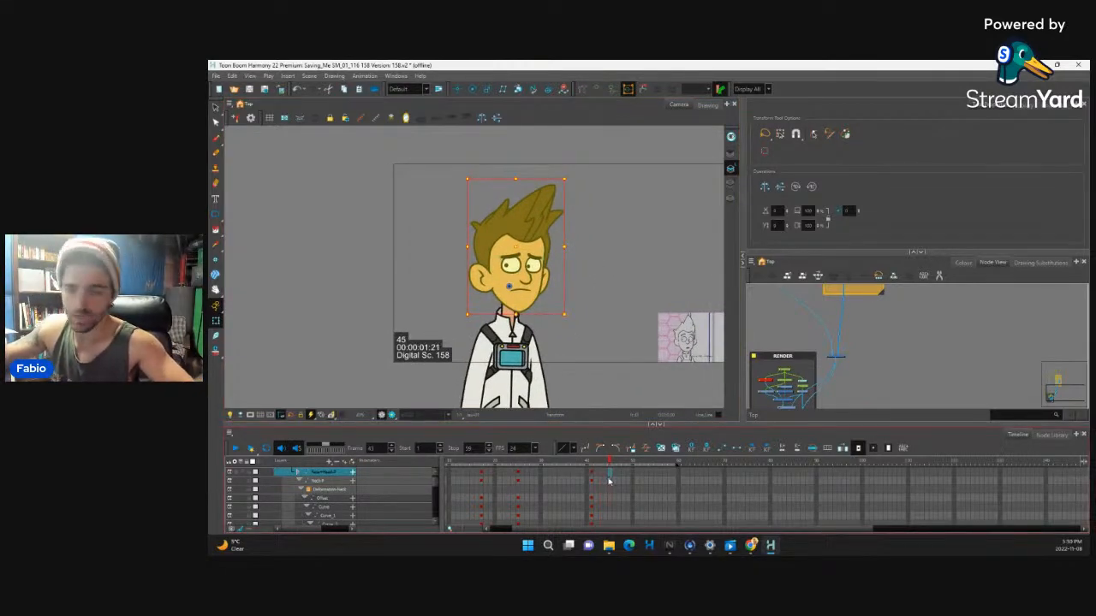
key(ctrl+v)
Go through frames 41 to 45 one by one to examine the head's transition into the pasted pose
key(comma)
key(comma)
mouse_move(614, 476)
mouse_down()
mouse_move(631, 471)
mouse_move(575, 488)
mouse_move(610, 486)
mouse_up()
click(596, 476)
key(period)
key(period)
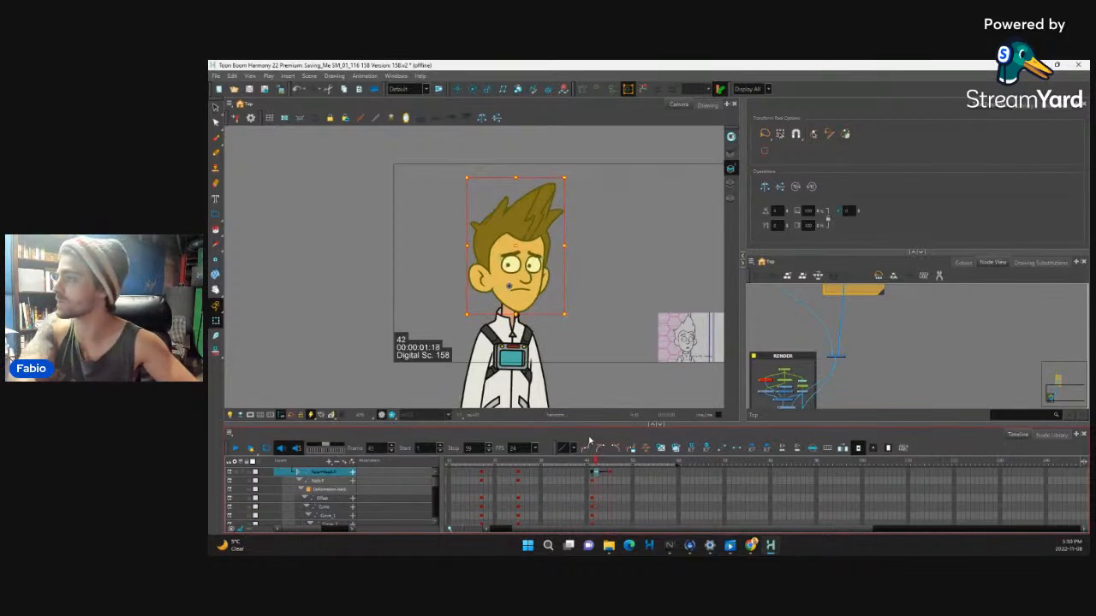
key(comma)
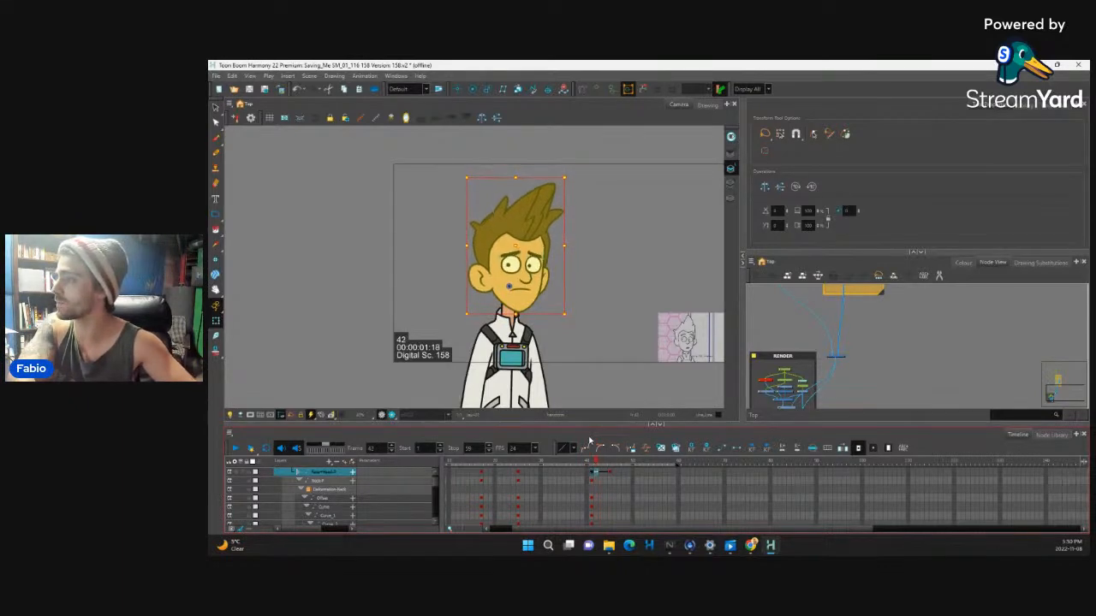
key(period)
key(period)
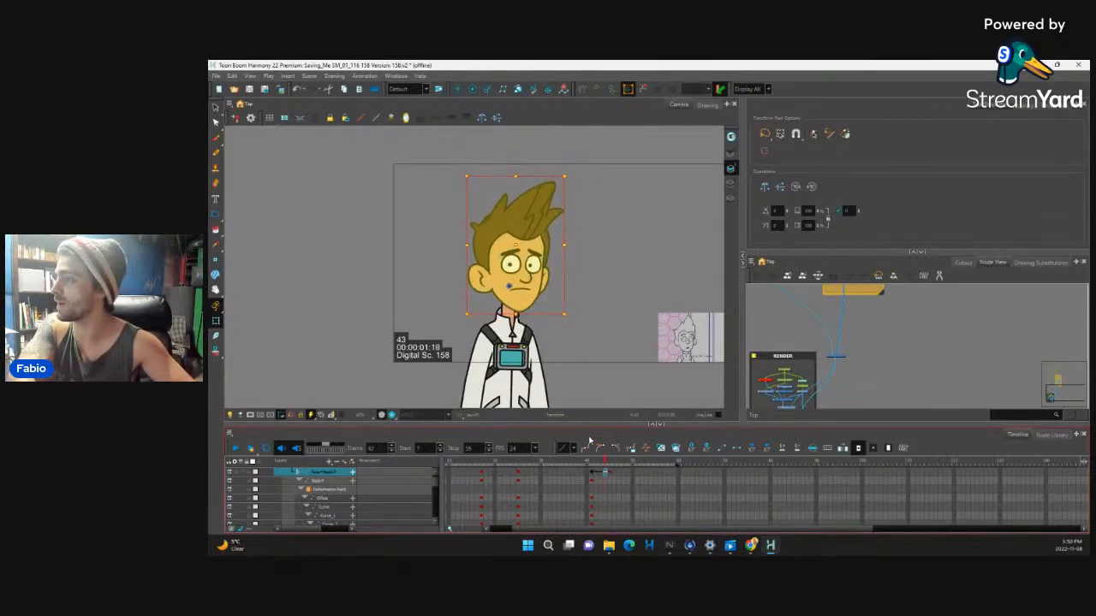
key(comma)
key(comma)
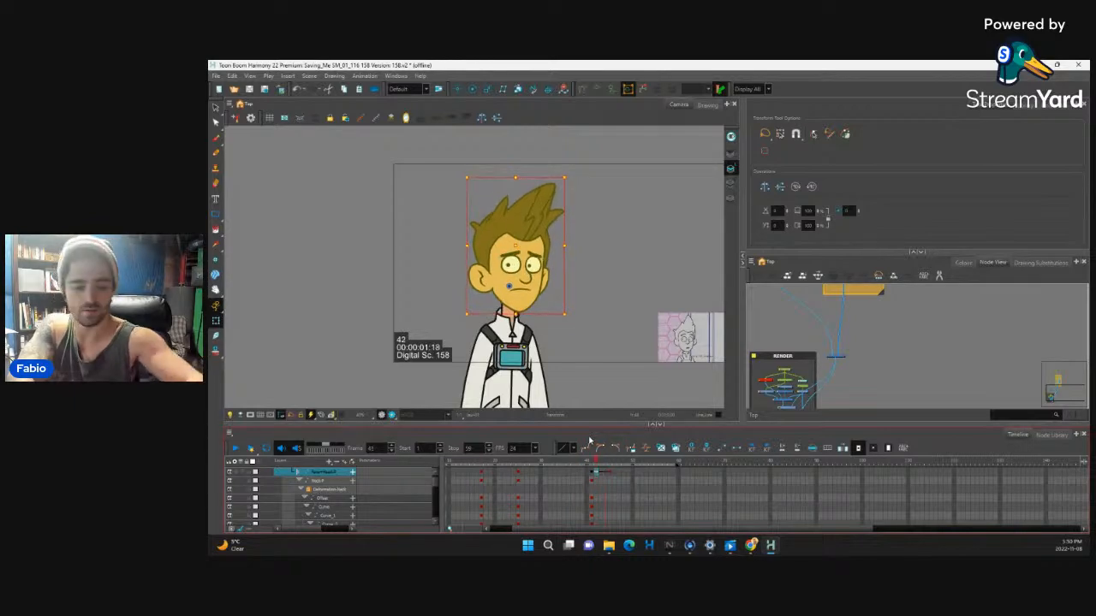
Move the head's pose key from frame 45 to frame 70 on the timeline
key(period)
key(comma)
key(comma)
key(period)
key(period)
key(comma)
key(comma)
click(612, 472)
drag(612, 472, 728, 475)
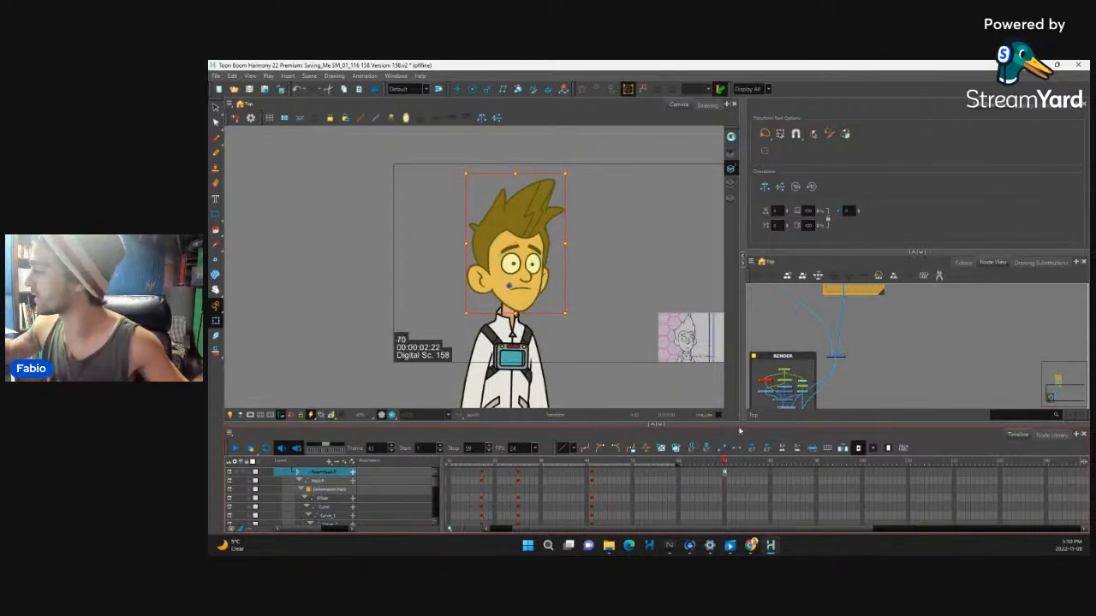
Step back and forth through the frames before 41 to examine the motion leading into that pose
click(589, 474)
click(592, 474)
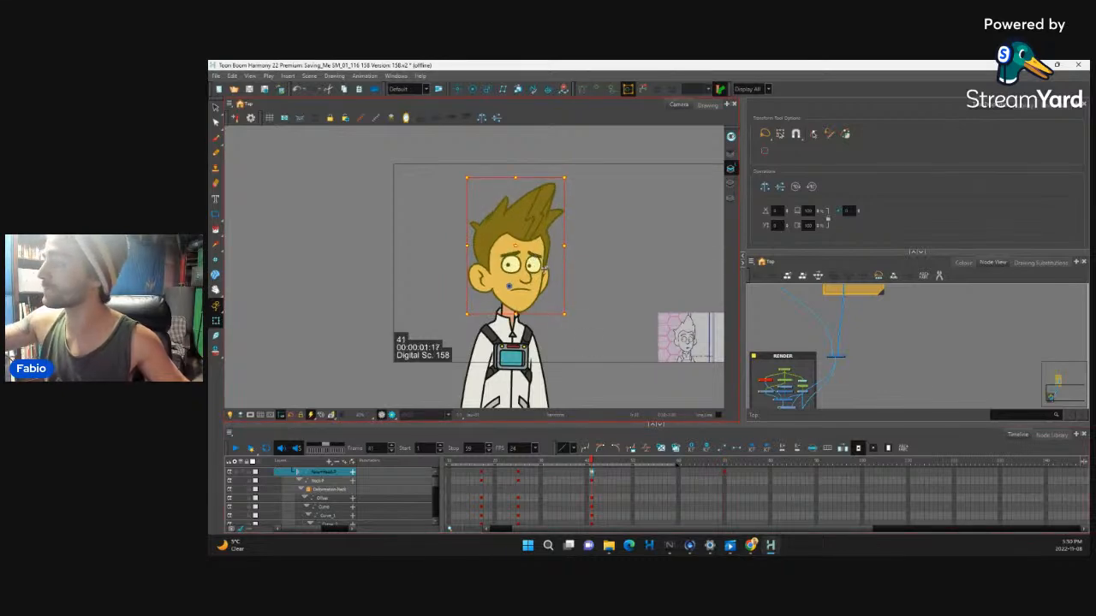
key(comma)
key(comma)
key(comma)
key(comma)
key(comma)
key(comma)
key(comma)
key(comma)
key(comma)
key(comma)
key(comma)
key(comma)
key(comma)
key(comma)
key(comma)
key(comma)
key(comma)
key(comma)
key(comma)
key(comma)
key(comma)
key(comma)
key(comma)
key(comma)
key(comma)
key(comma)
key(comma)
key(period)
key(period)
key(period)
key(period)
key(period)
key(period)
key(period)
key(period)
key(period)
key(period)
key(period)
key(period)
key(period)
key(period)
key(period)
key(period)
key(period)
key(period)
key(period)
key(period)
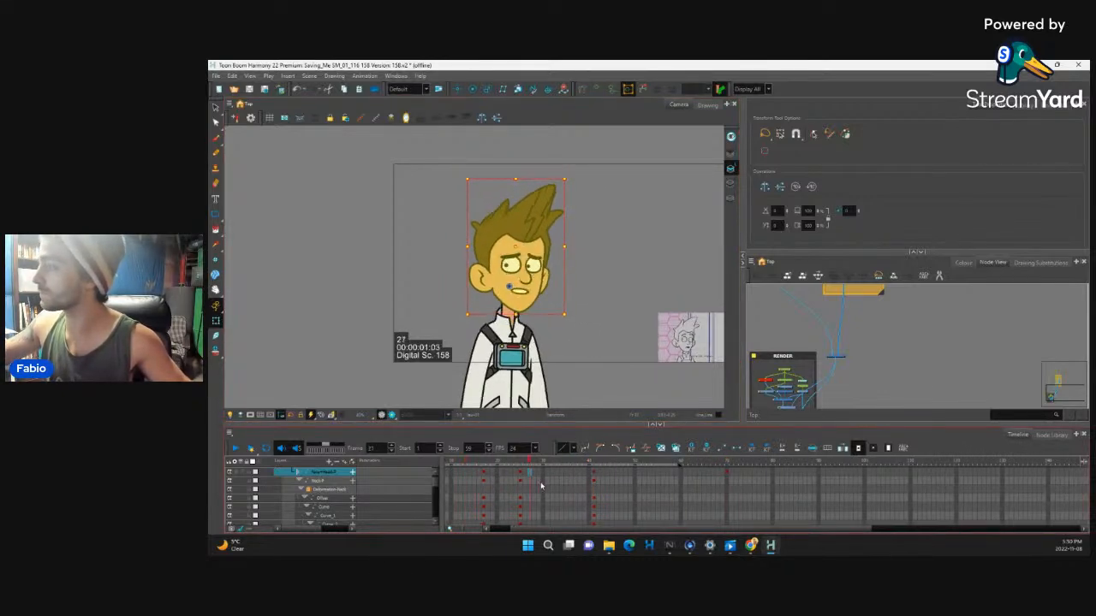
key(comma)
key(comma)
key(comma)
key(comma)
key(comma)
key(comma)
key(comma)
key(comma)
key(comma)
key(comma)
key(comma)
key(comma)
key(comma)
key(comma)
key(comma)
key(comma)
key(comma)
key(comma)
key(comma)
key(comma)
key(period)
key(period)
key(period)
key(period)
key(period)
key(period)
key(period)
key(period)
drag(534, 491, 593, 476)
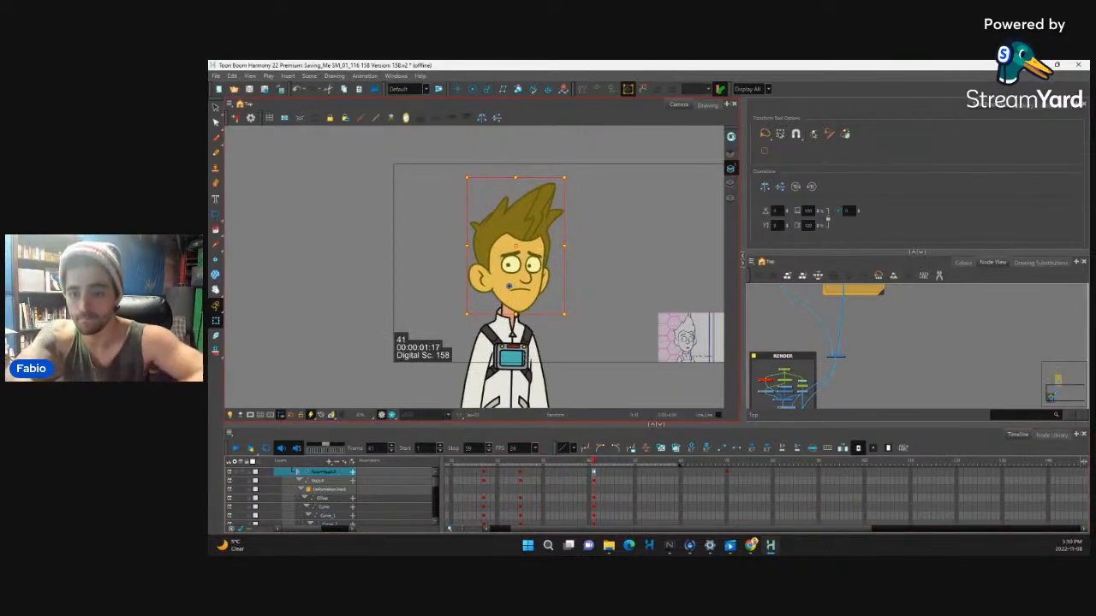
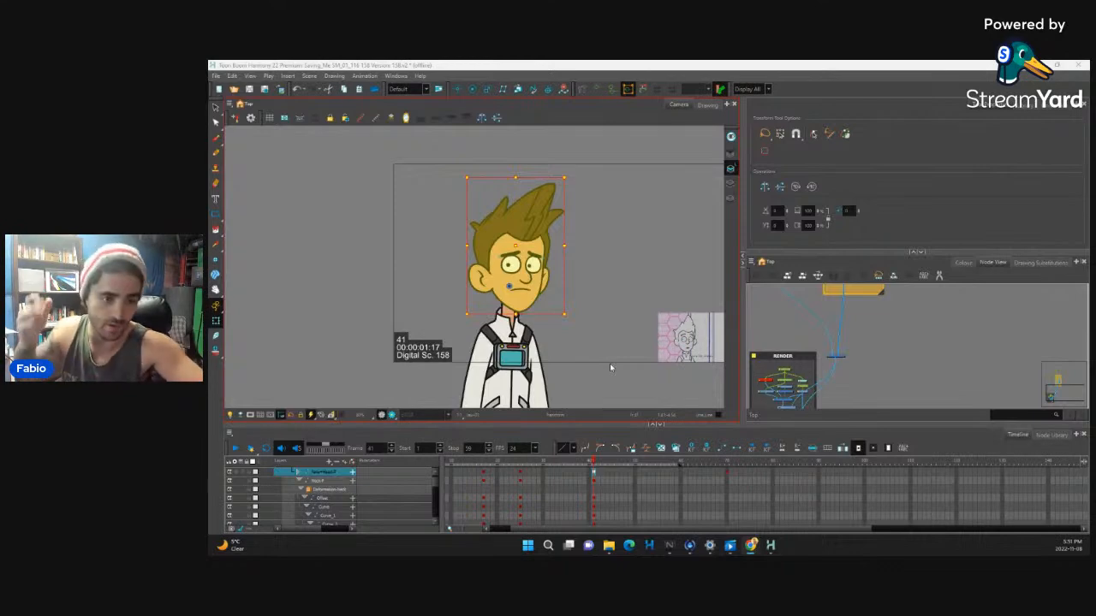
Tilt the whole upper body slightly counterclockwise on frame 41 and compare it with frame 40
click(593, 473)
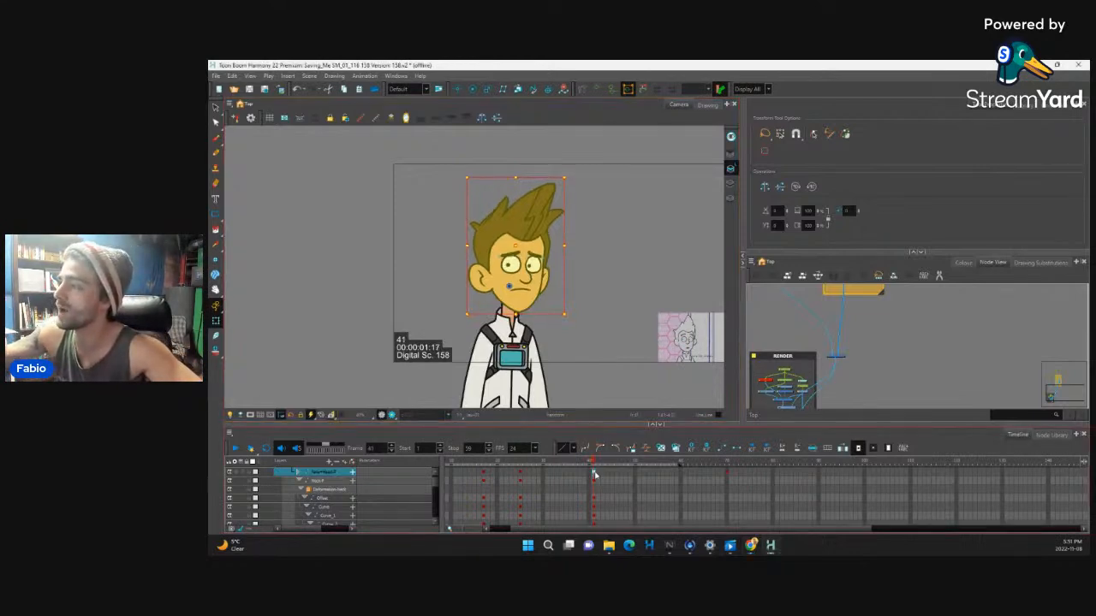
key(b)
key(b)
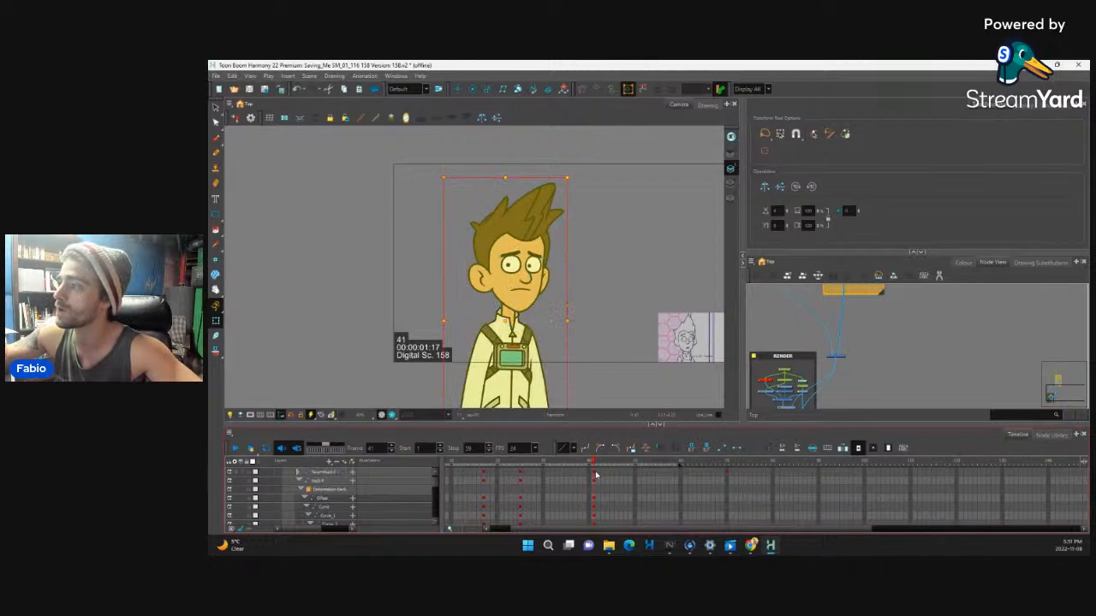
drag(571, 172, 568, 171)
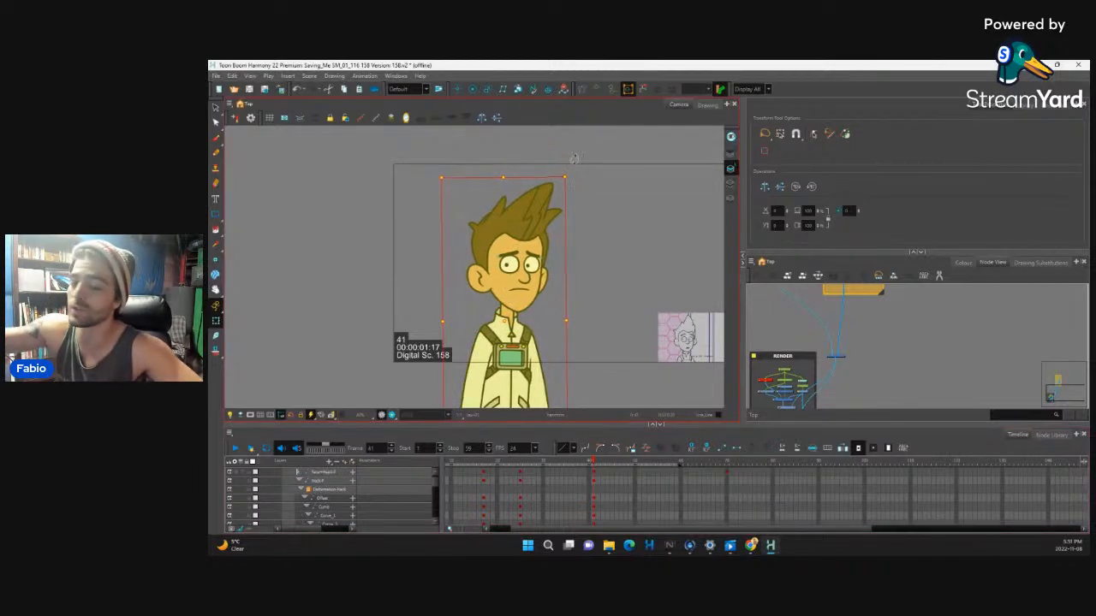
click(591, 475)
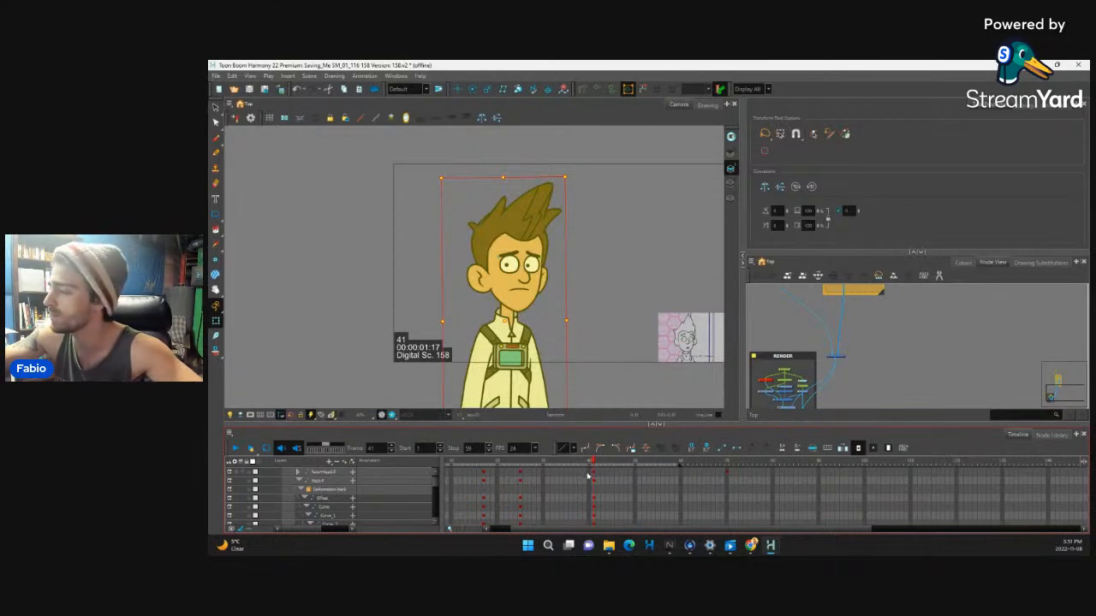
click(589, 472)
click(594, 472)
drag(594, 464, 594, 464)
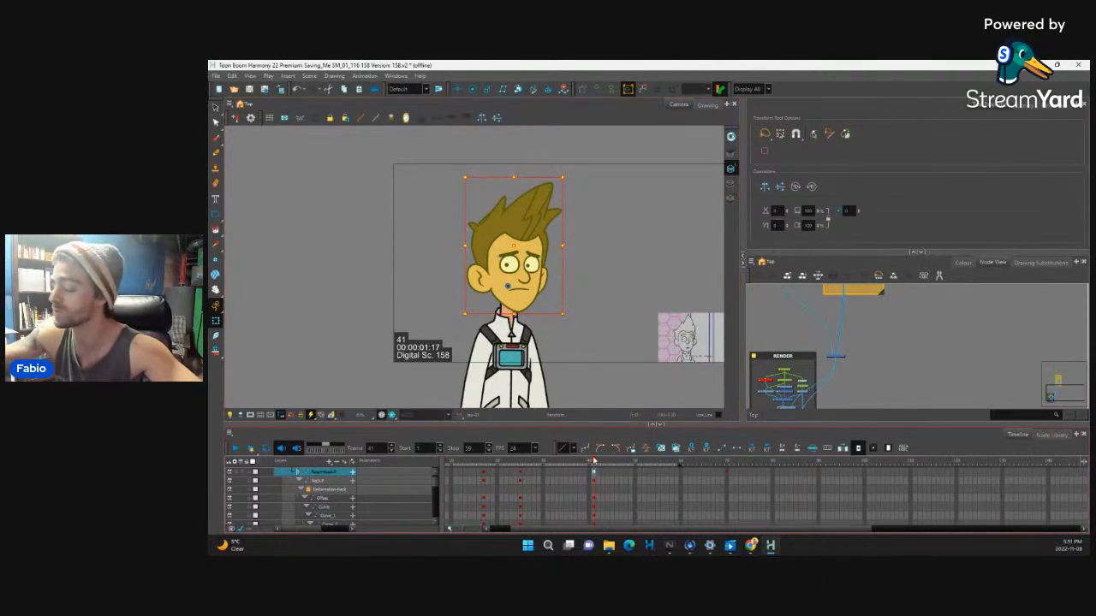
mouse_move(592, 463)
mouse_down()
mouse_move(497, 472)
mouse_move(594, 478)
mouse_up()
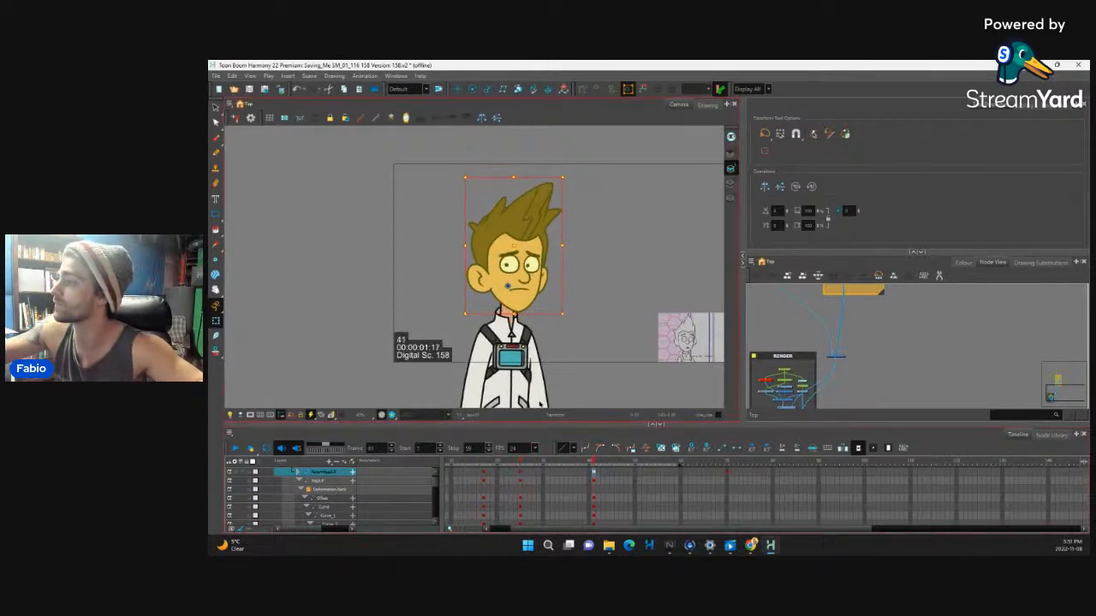
Select each whole arm from the shoulder on frame 41 and fine-tune its rotation to suit the tilted body
click(541, 388)
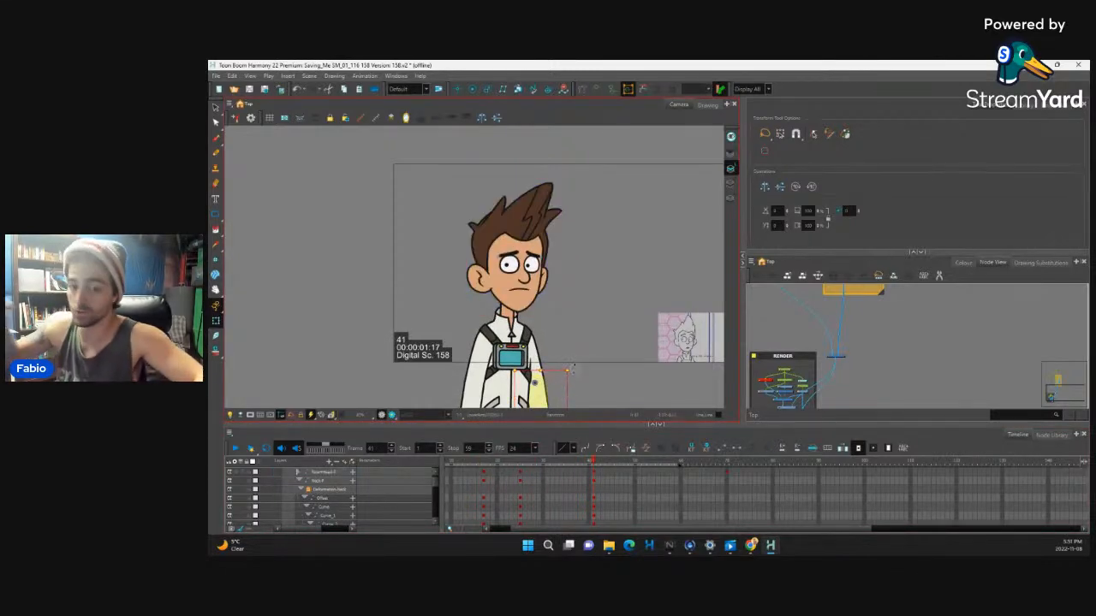
key(b)
key(b)
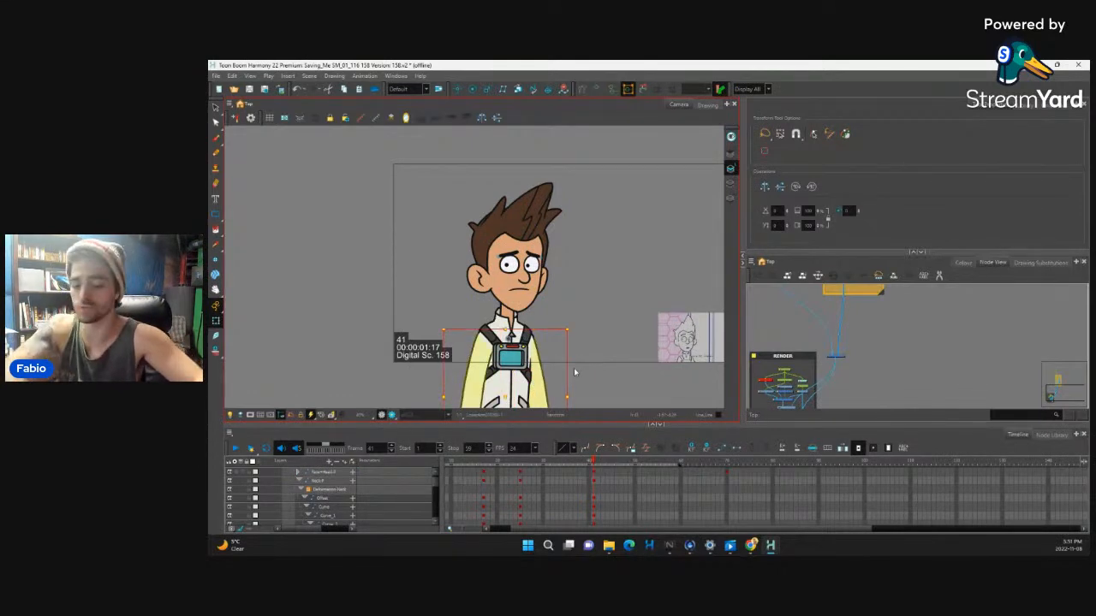
key(Escape)
click(476, 386)
key(b)
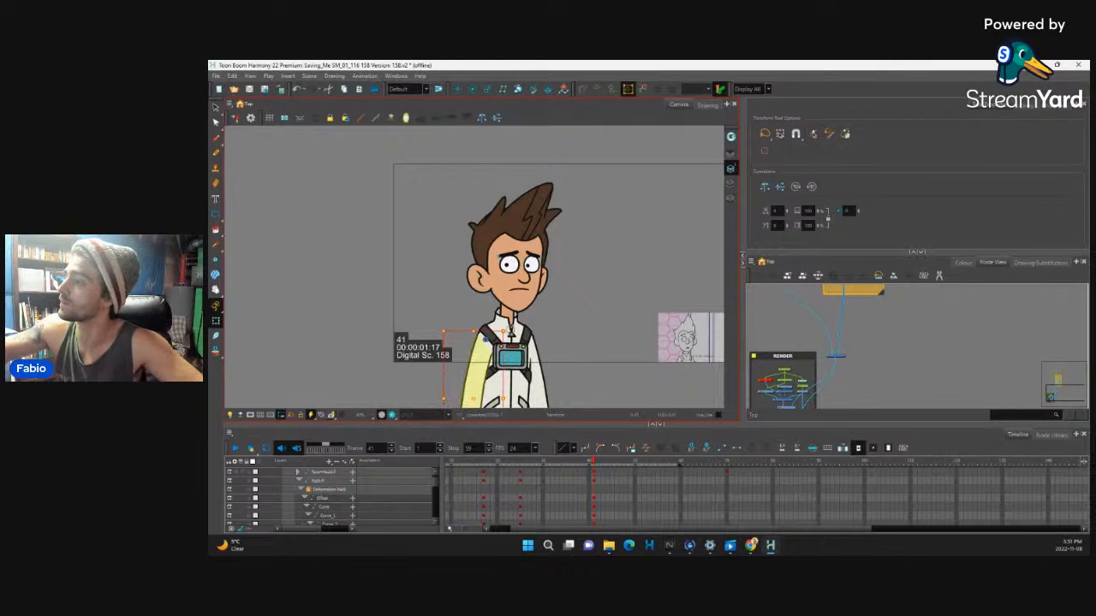
click(539, 395)
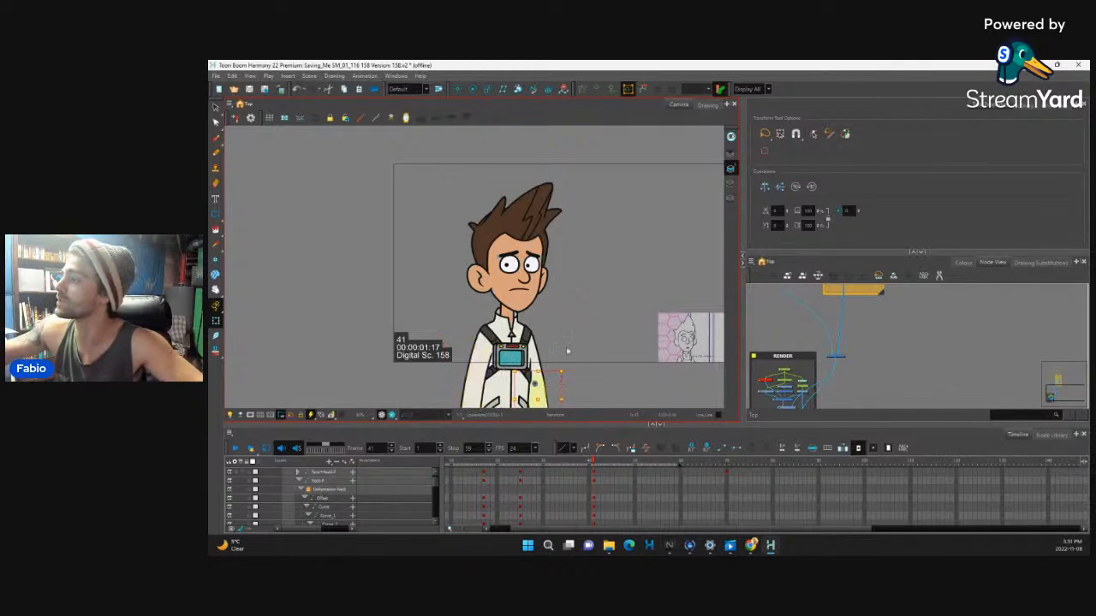
key(b)
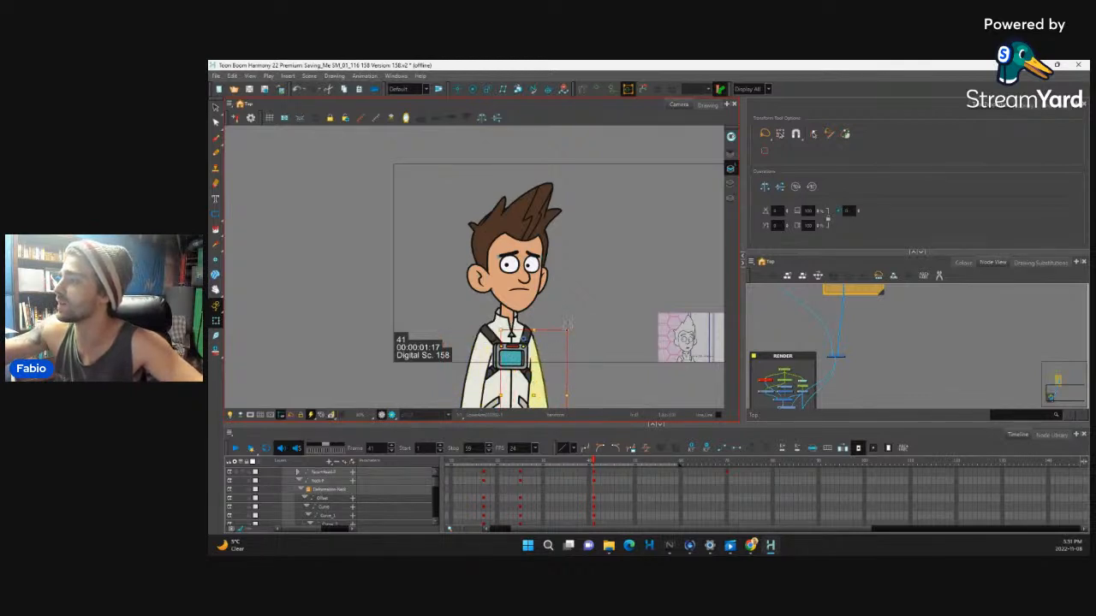
click(478, 390)
key(b)
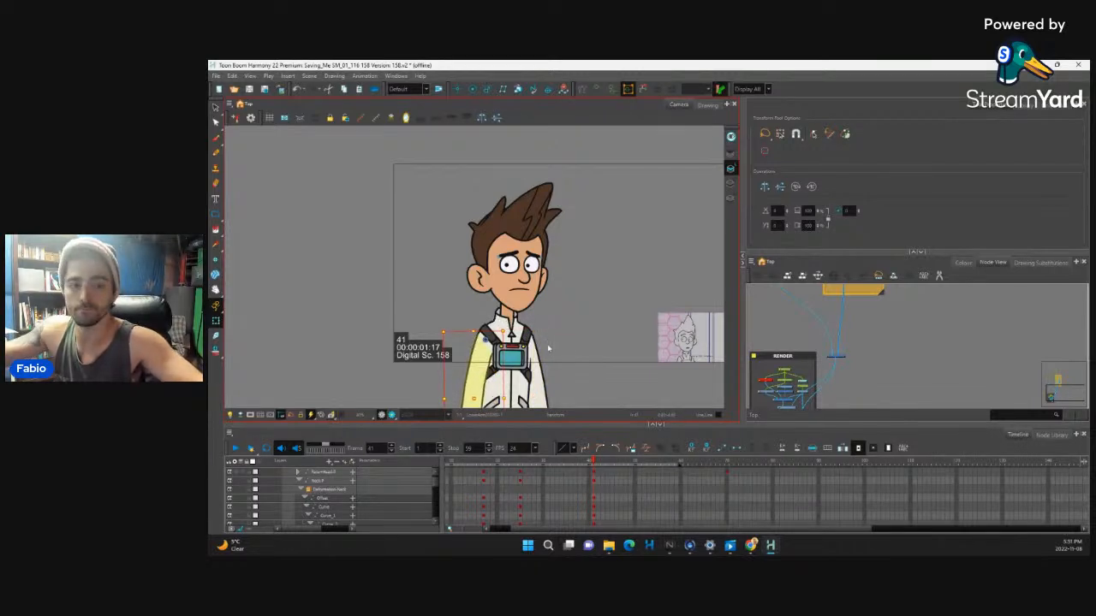
Display the torso's deformation controls on frame 41 and select its shoulder point
key(2)
key(2)
key(2)
drag(514, 393, 506, 343)
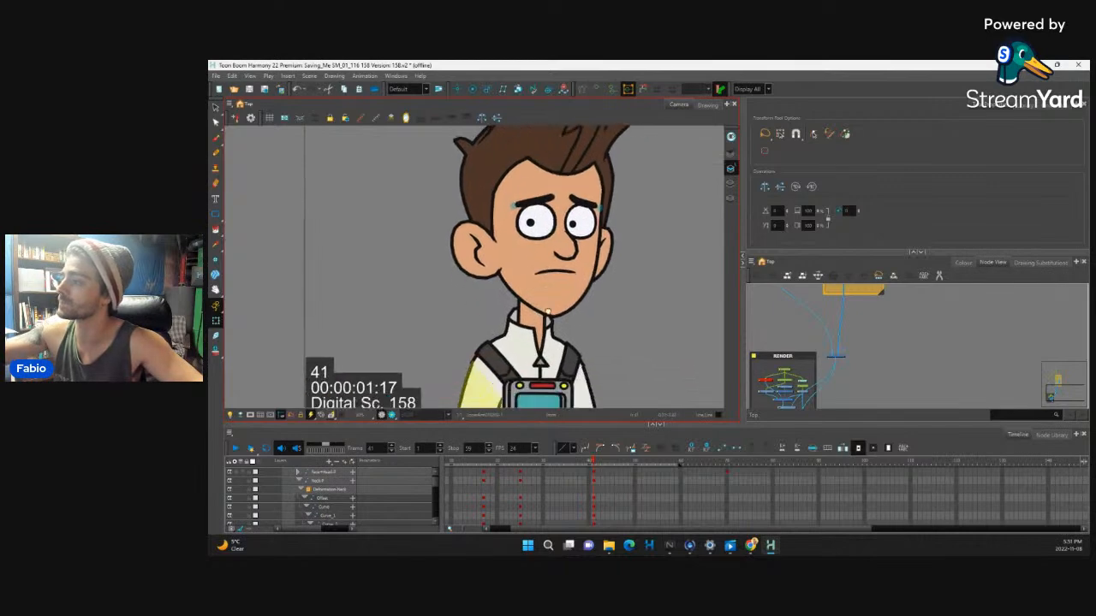
click(506, 344)
click(521, 364)
key(F11)
click(470, 361)
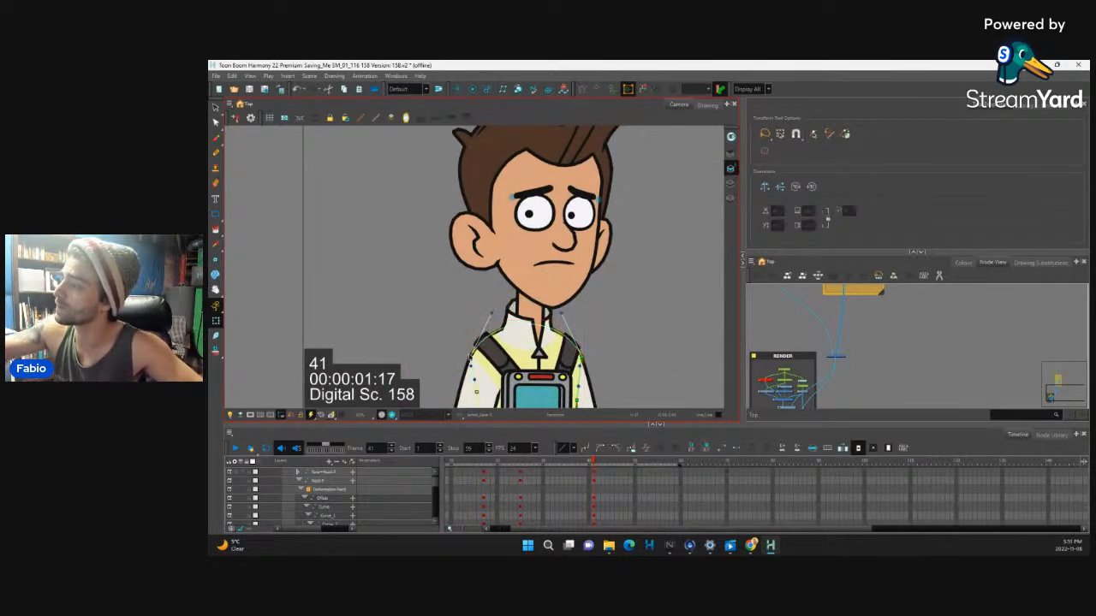
Shift the upper deformation points of both shoulder straps on frame 41 so the straps sit on the shoulders
click(567, 341)
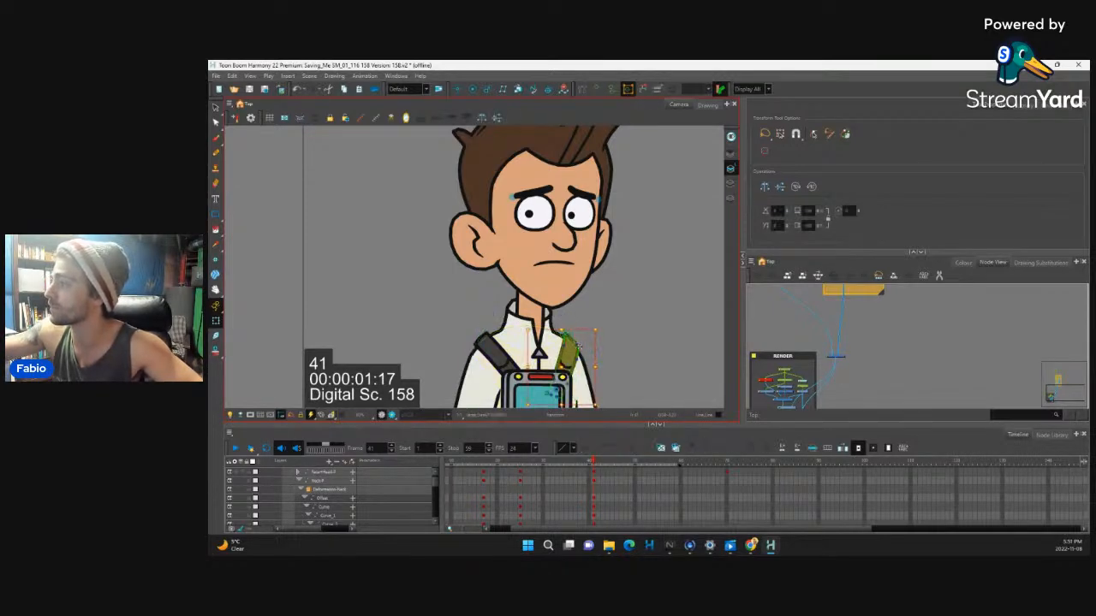
click(567, 337)
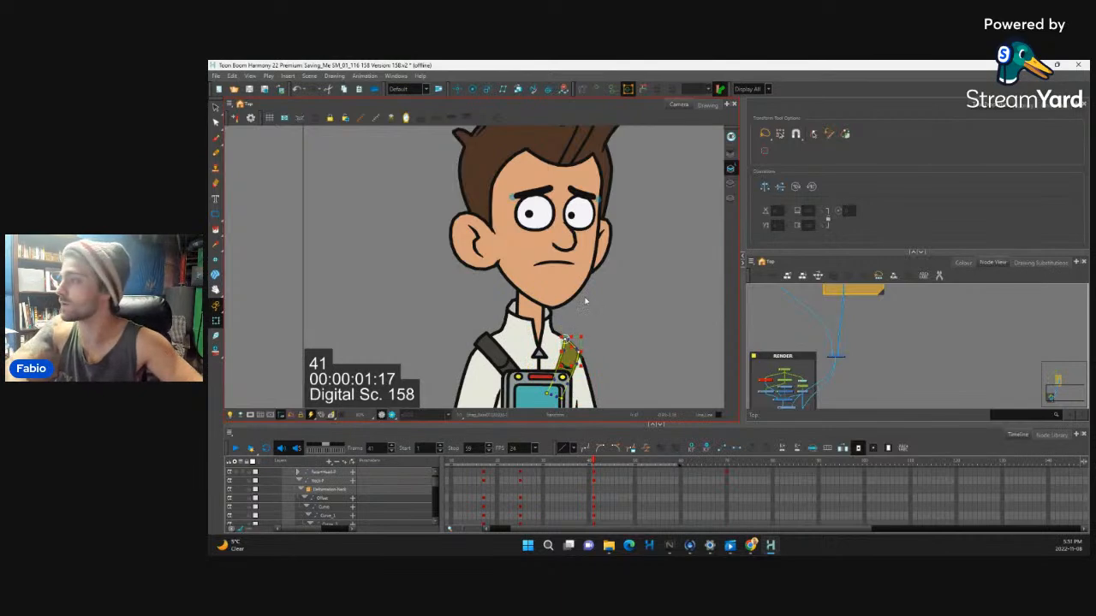
click(491, 341)
click(486, 334)
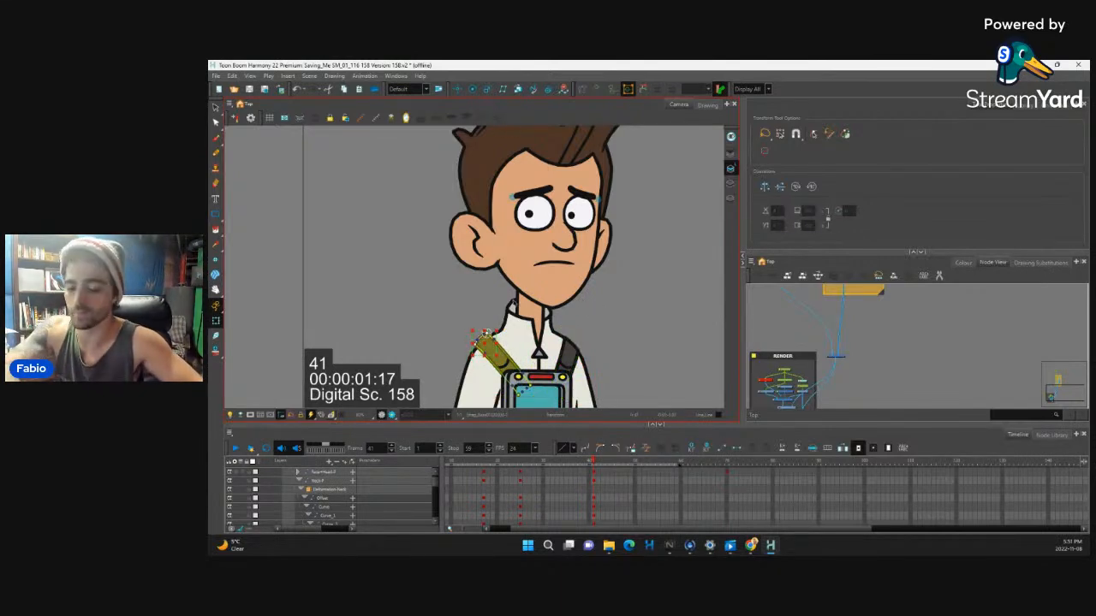
drag(486, 334, 487, 339)
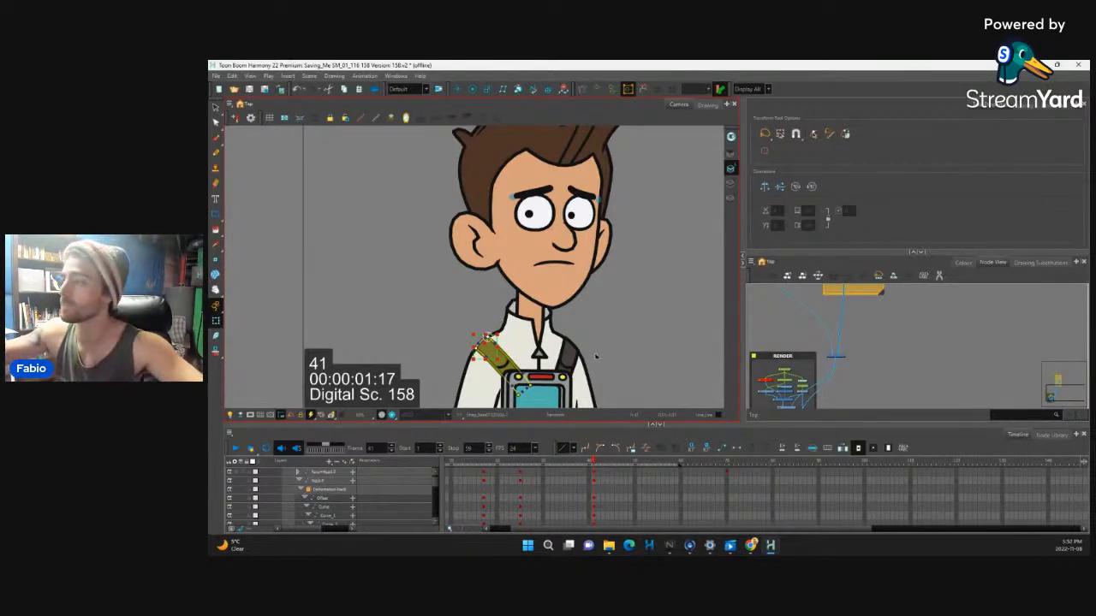
Scrub from frame 40 to about frame 53 with the full character in view to check the slow head movement
click(590, 472)
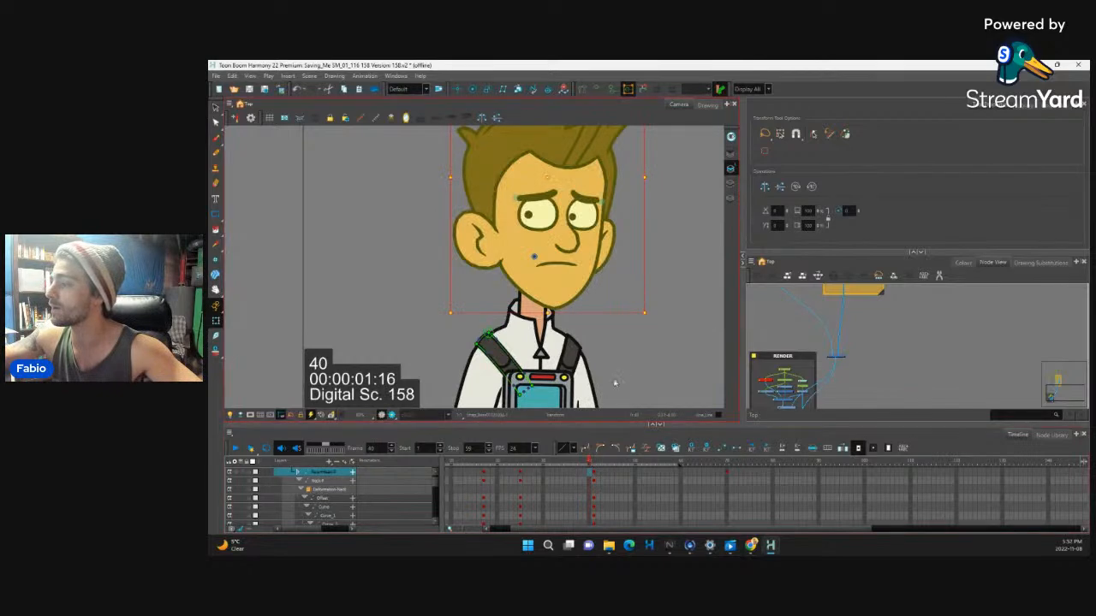
scroll(626, 360, down, 5)
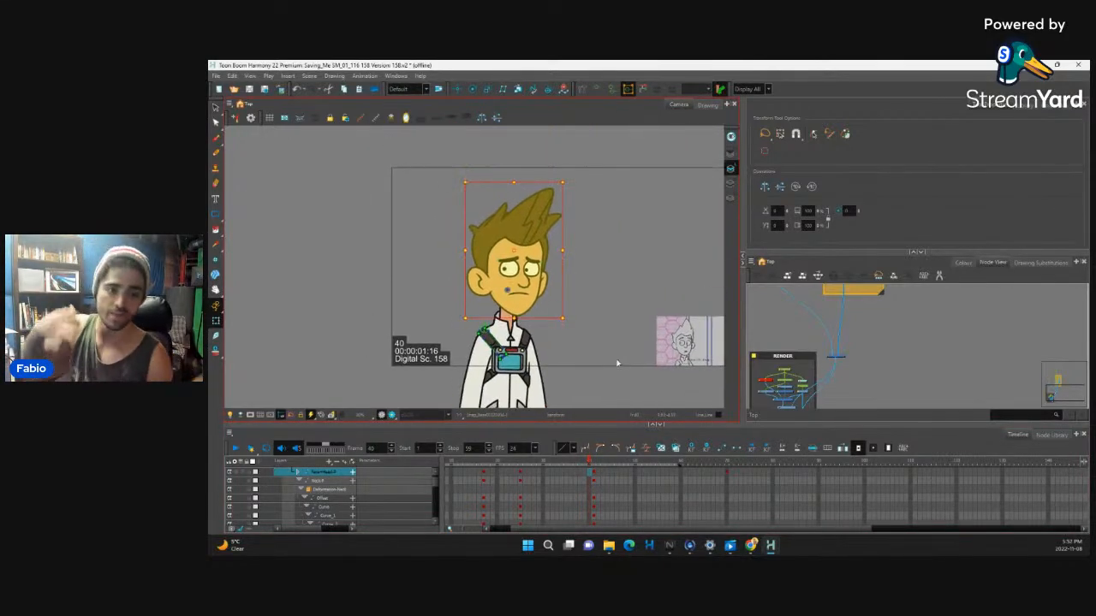
drag(588, 464, 644, 489)
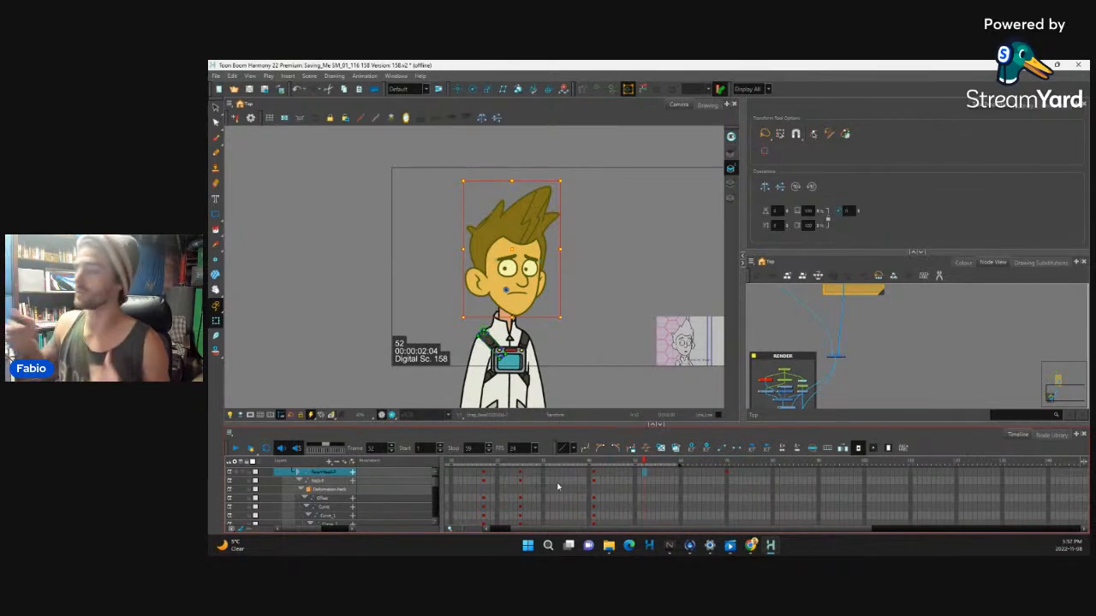
click(585, 482)
drag(586, 482, 652, 472)
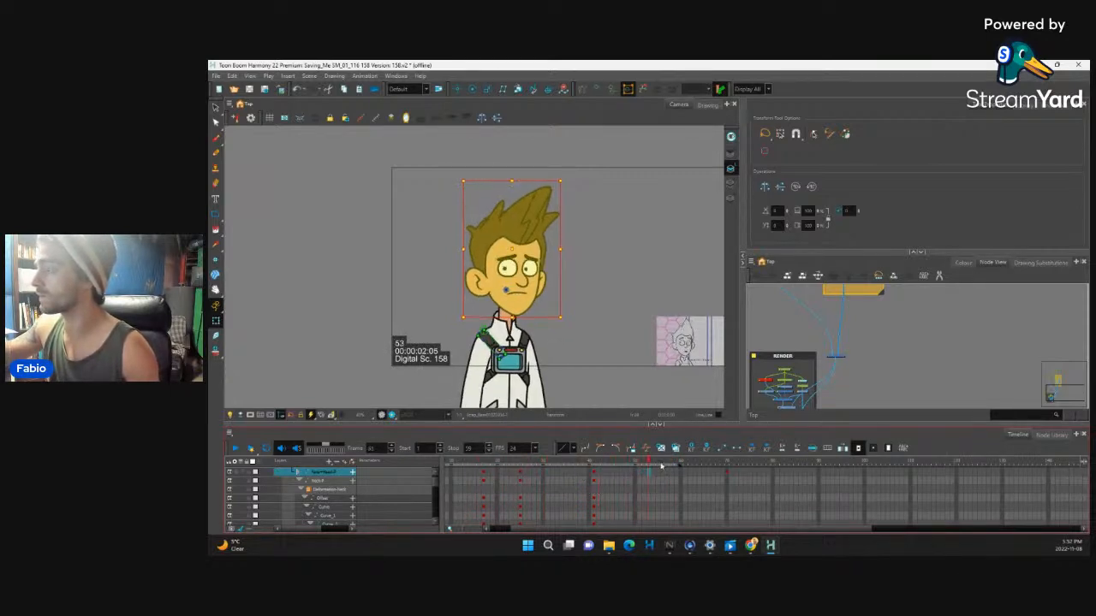
Go to the head key on frame 70 and collapse the upper body layers in the timeline
click(727, 473)
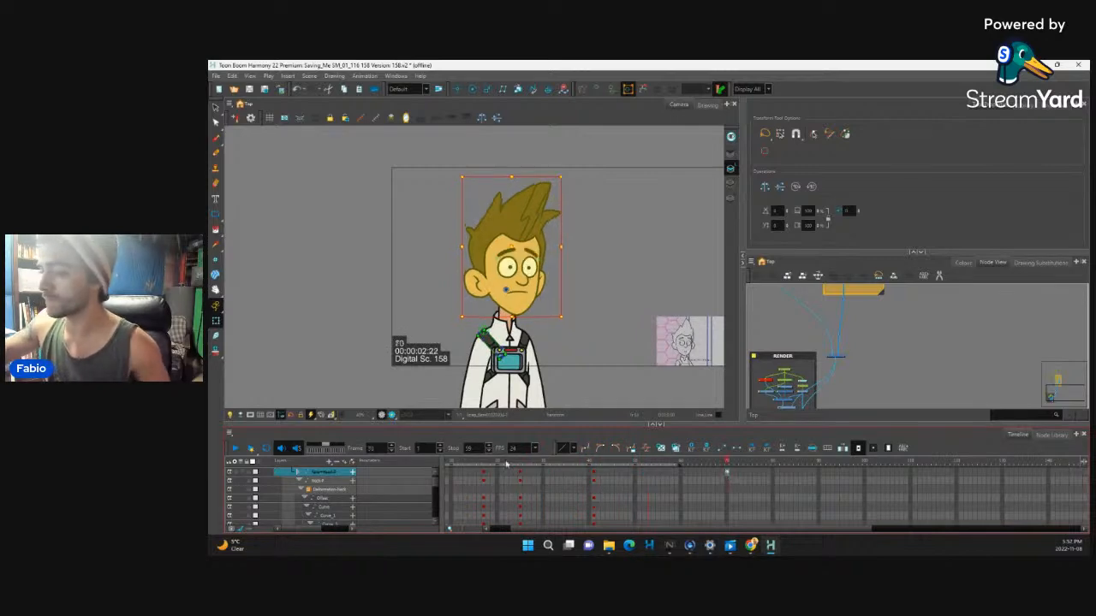
drag(435, 474, 435, 471)
click(296, 500)
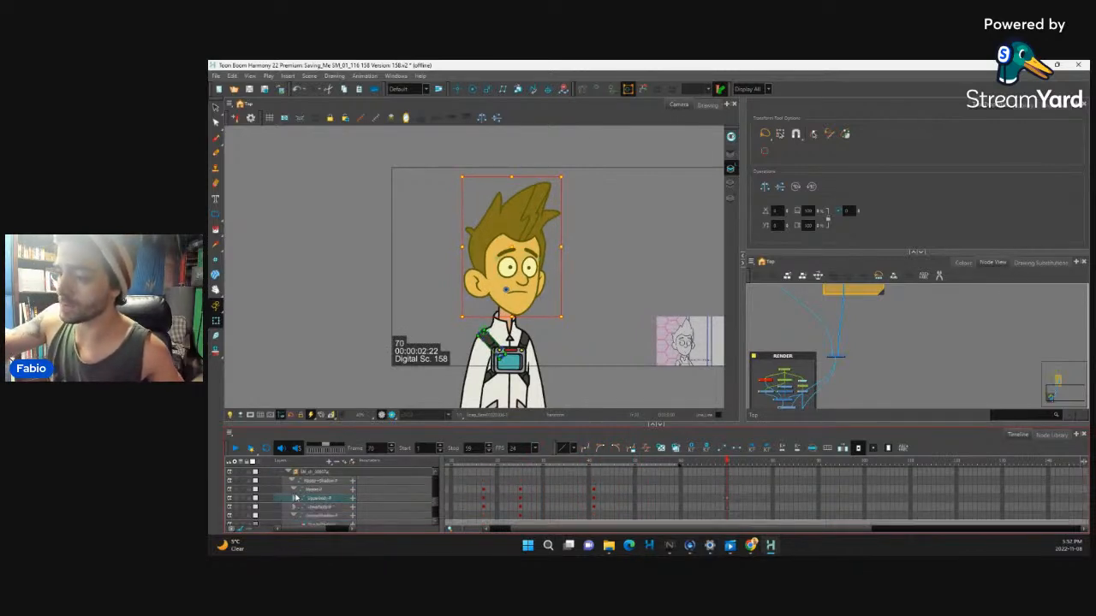
click(301, 509)
click(295, 497)
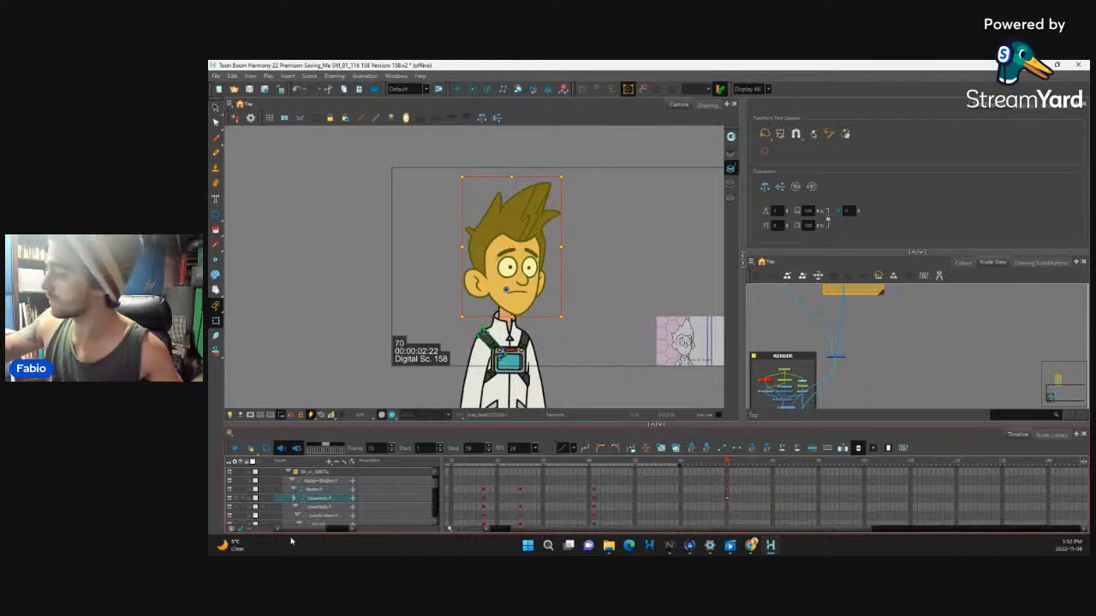
Insert a keyframe for the collapsed upper body hierarchy on frame 70 and return to about frame 42
click(591, 490)
drag(591, 465, 629, 466)
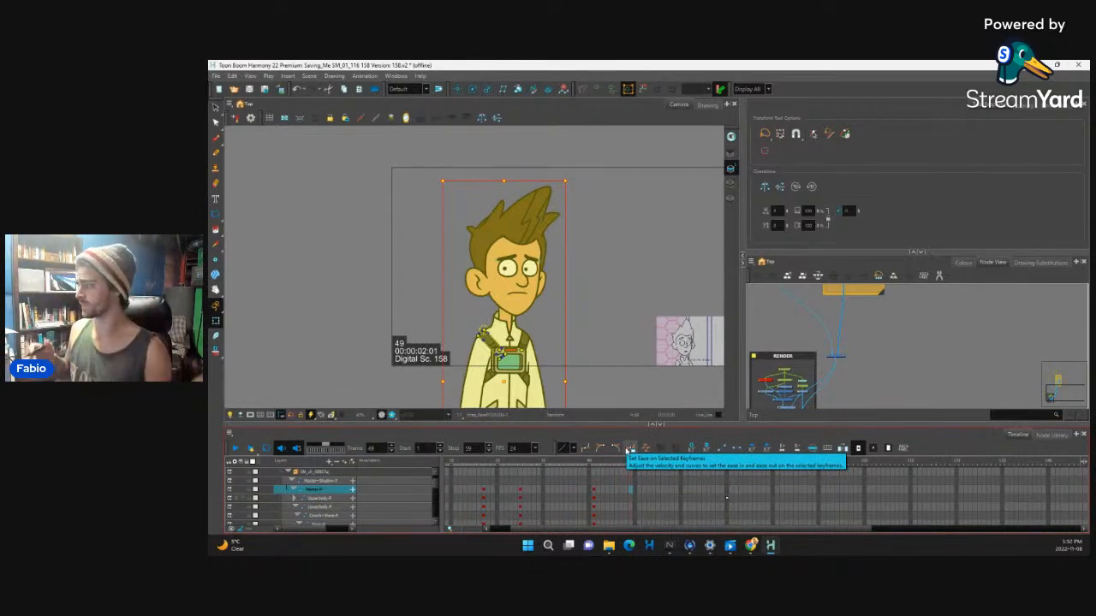
drag(631, 464, 734, 482)
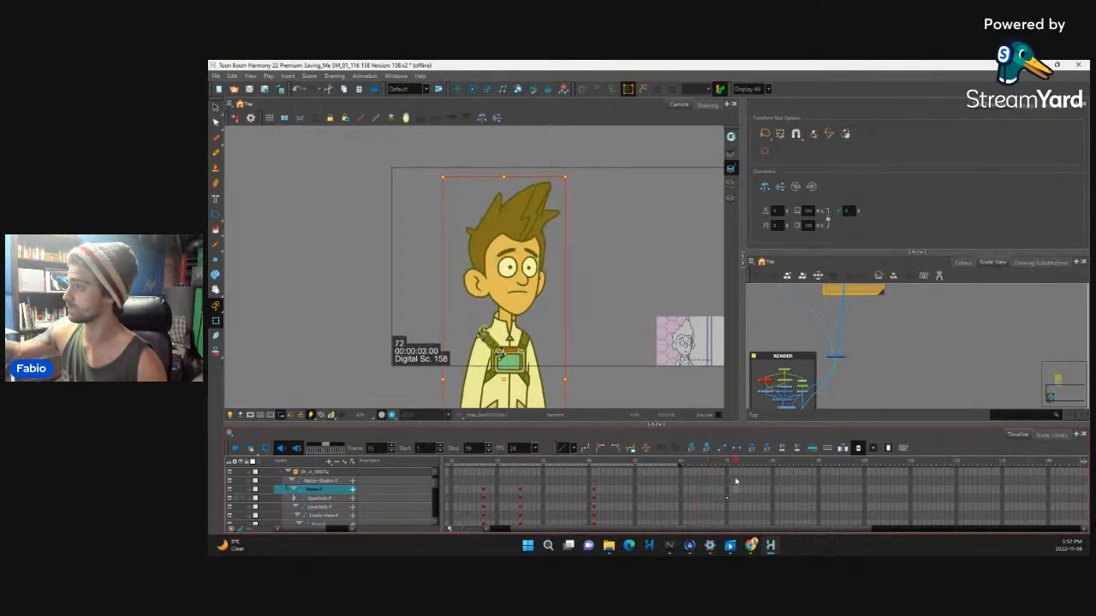
mouse_move(734, 482)
mouse_down()
mouse_move(553, 509)
mouse_move(734, 498)
mouse_move(725, 466)
mouse_move(727, 499)
mouse_up()
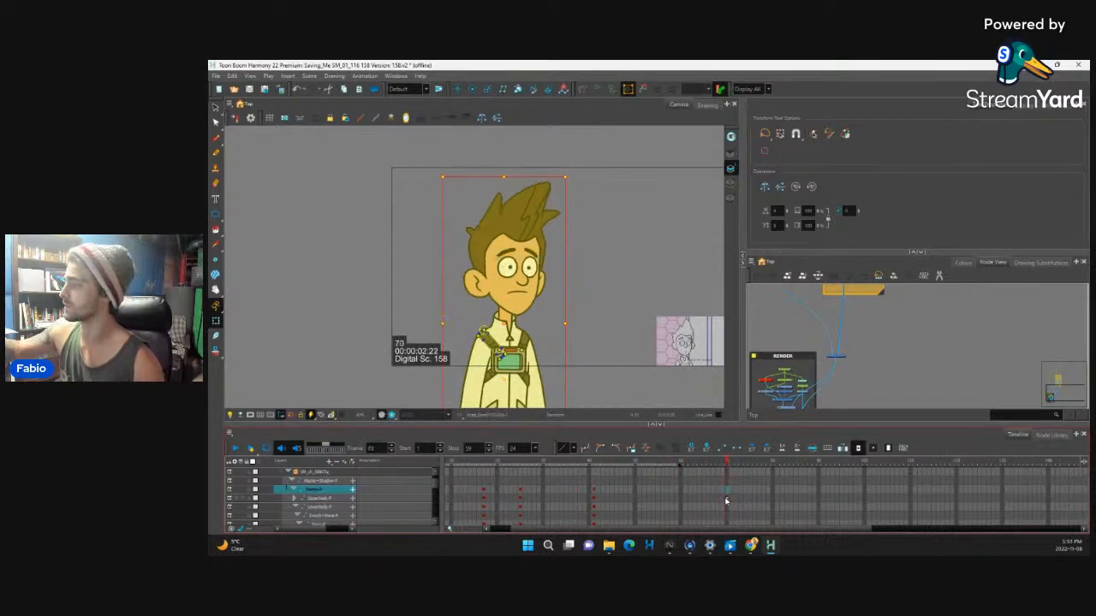
click(727, 498)
key(F6)
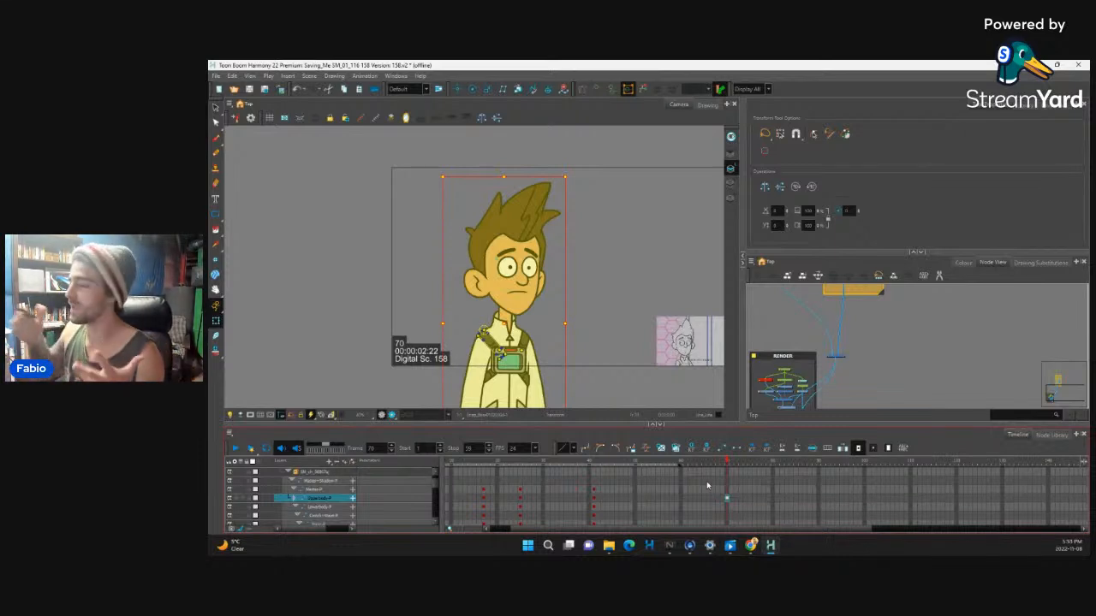
mouse_move(589, 465)
mouse_down()
mouse_move(666, 466)
mouse_move(590, 472)
mouse_move(600, 484)
mouse_up()
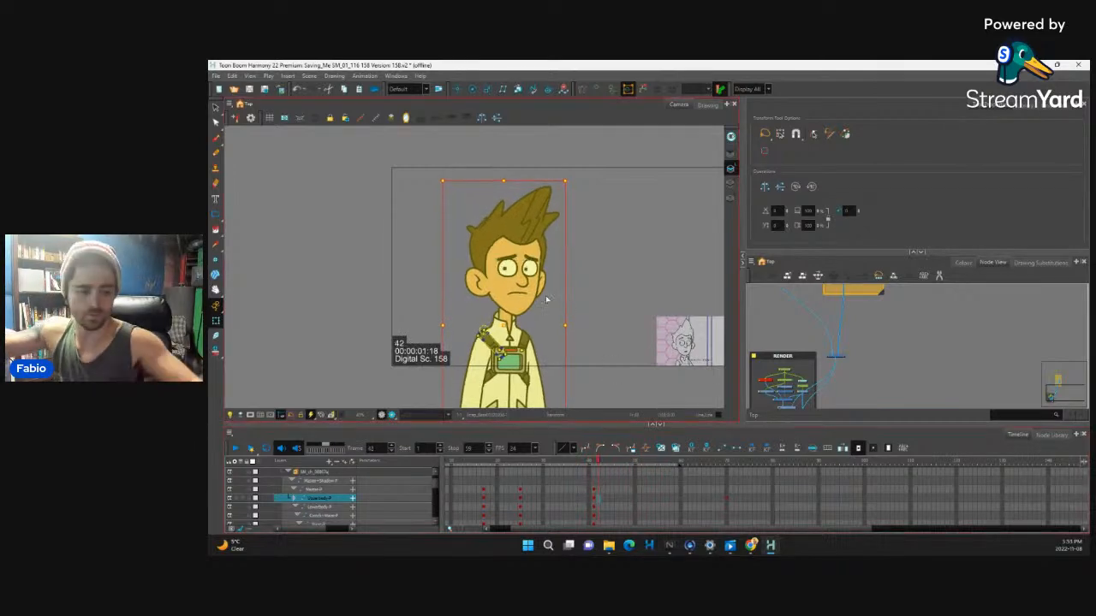
Shift both pupils down and to the left inside the eyes on frame 42
scroll(548, 295, up, 5)
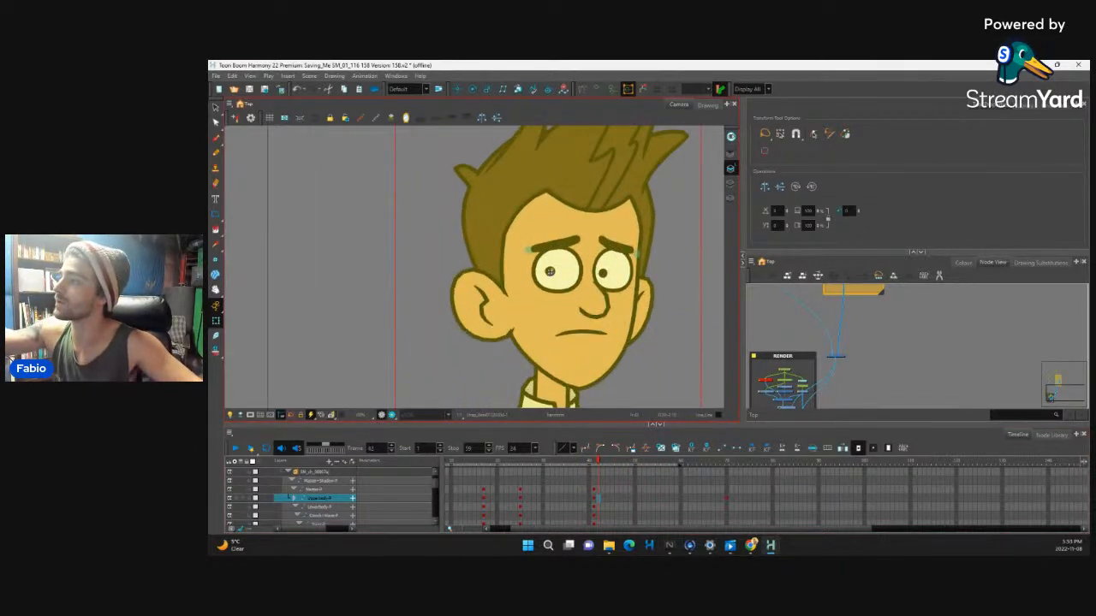
click(550, 271)
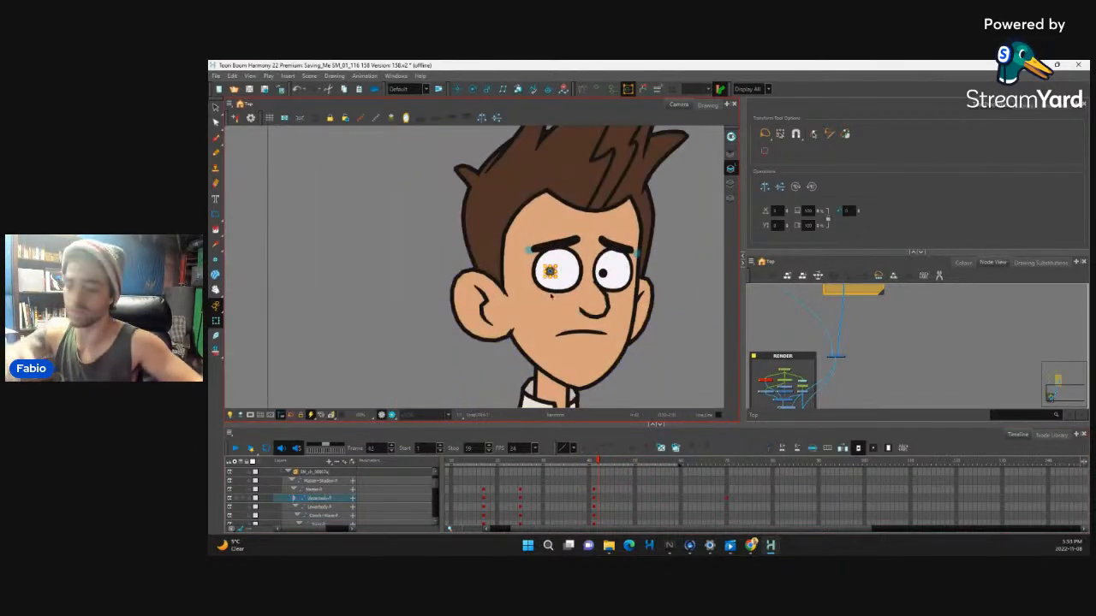
key(b)
key(Down)
key(Down)
key(Left)
key(Left)
key(Left)
key(shift+b)
key(Left)
key(Left)
key(Down)
key(Down)
key(Down)
key(Down)
key(Down)
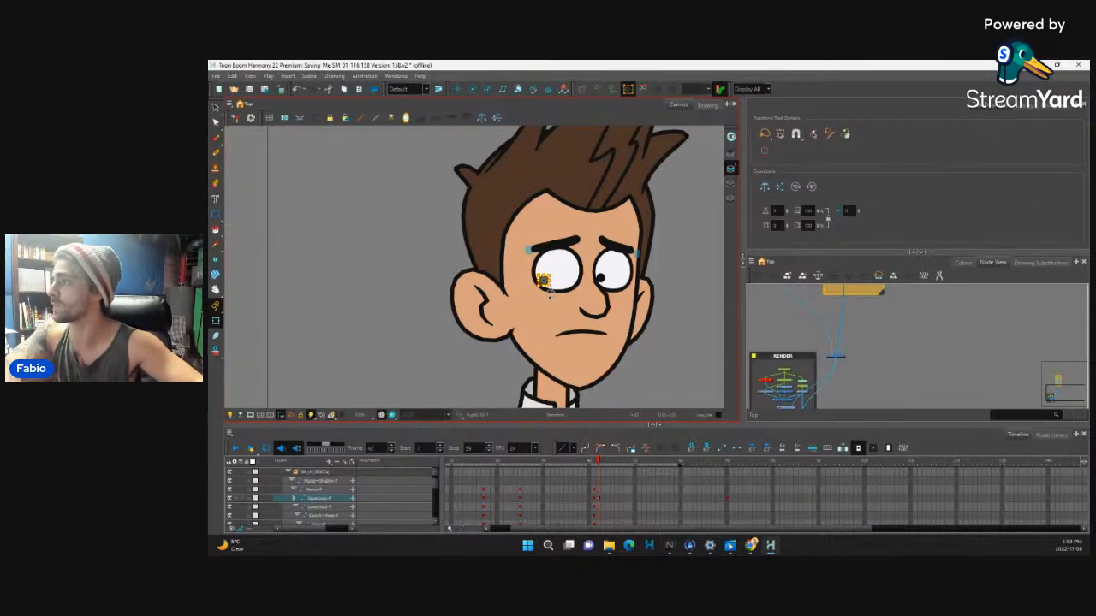
Move the new pupil pose from frame 42 onto the upper body key at frame 41
key(2)
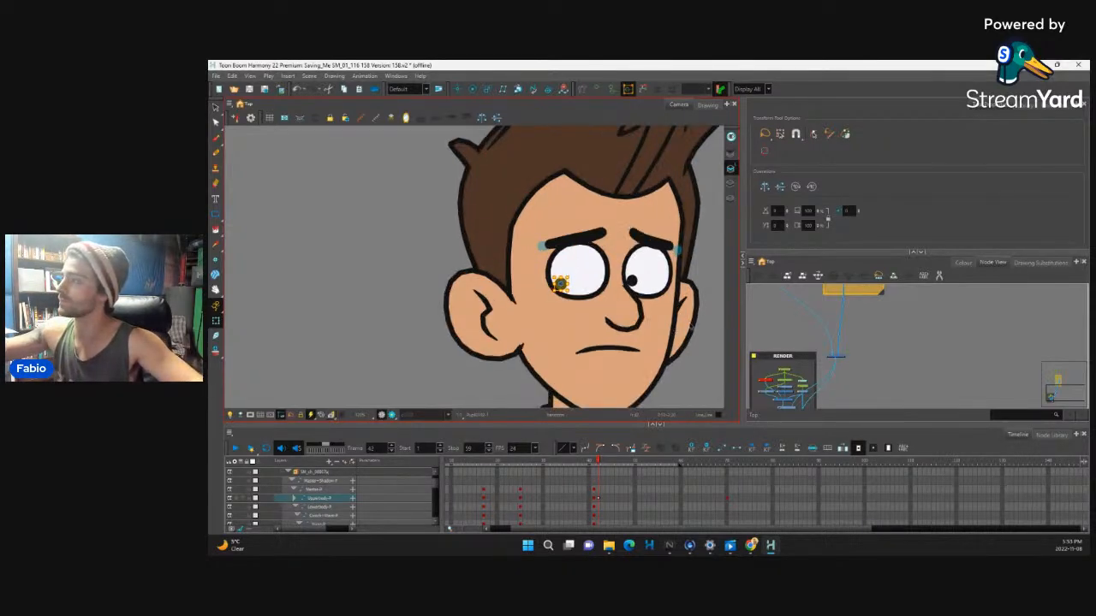
key(1)
key(1)
key(1)
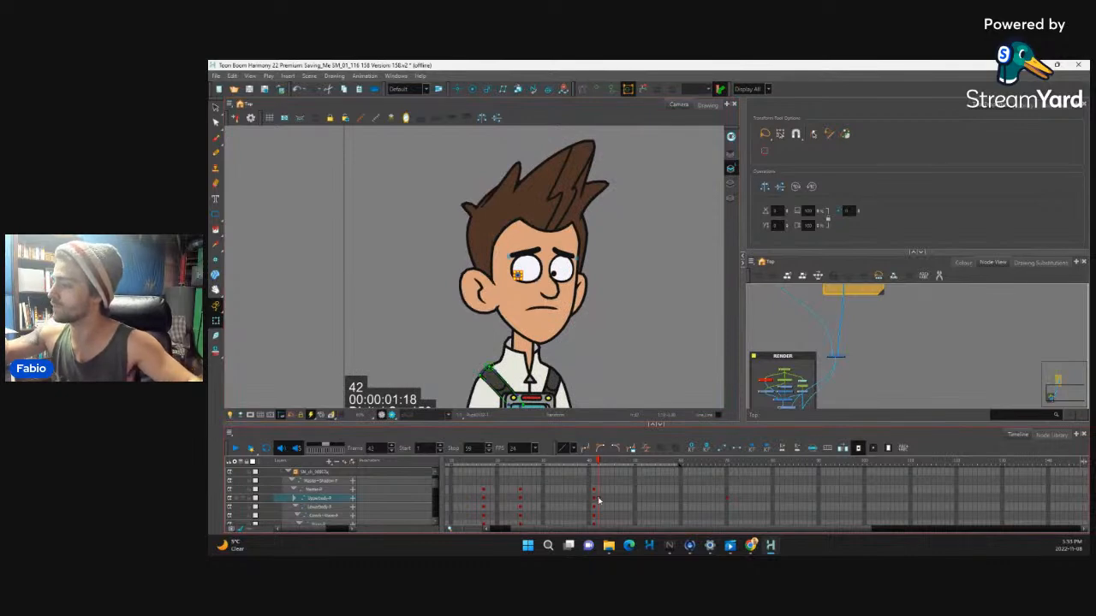
click(598, 500)
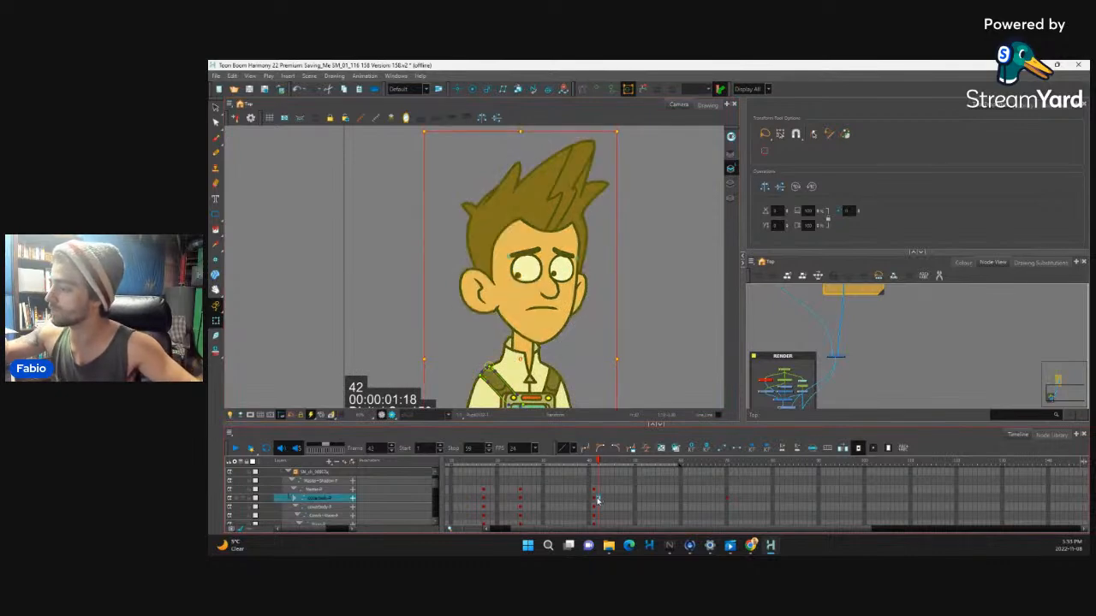
key(comma)
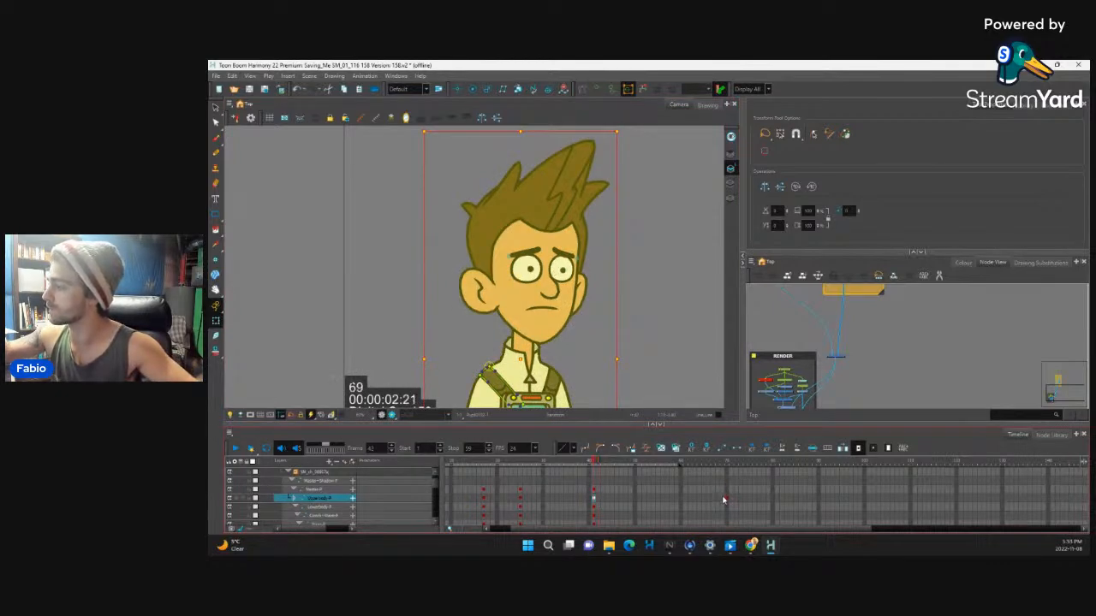
Compare the poses on frames 41 and 70 and step back through the frames between them to check the drift
click(726, 499)
click(713, 493)
click(592, 500)
drag(723, 499, 725, 492)
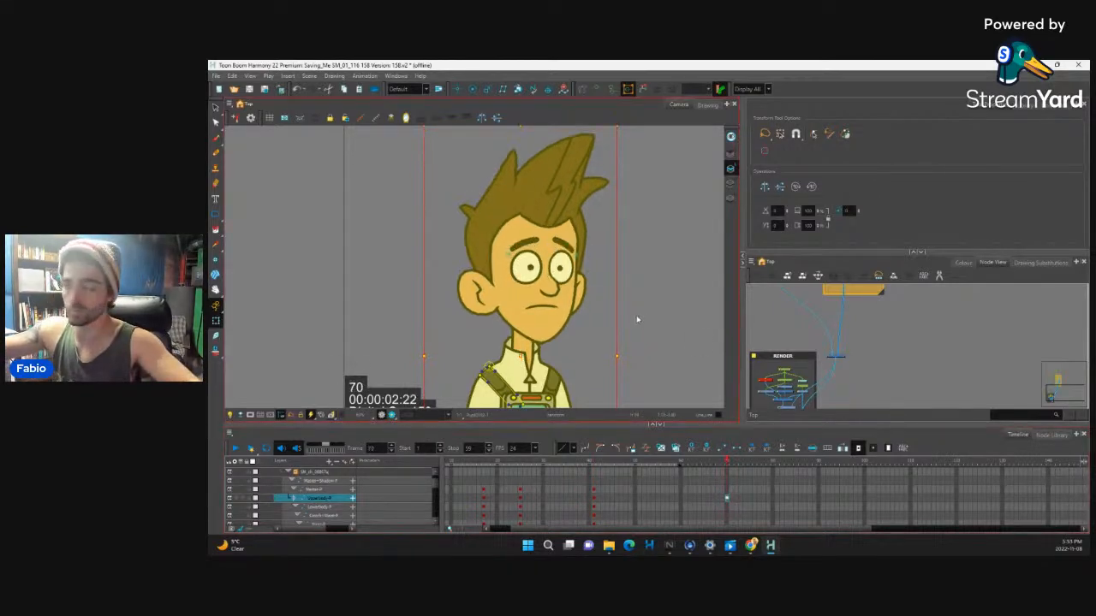
scroll(637, 318, down, 3)
key(comma)
key(comma)
key(comma)
key(comma)
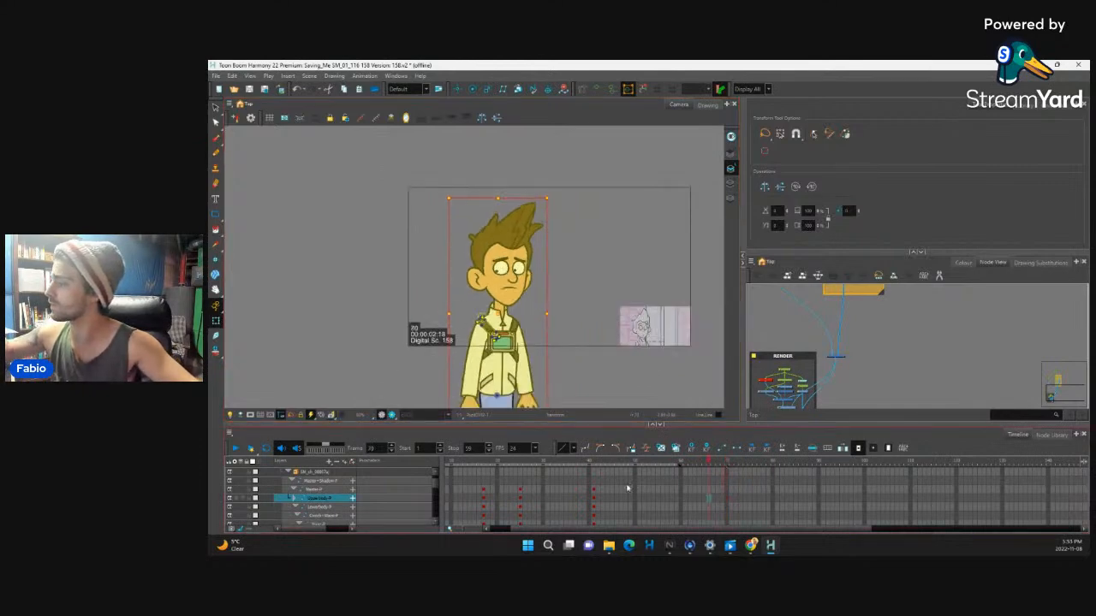
key(comma)
key(comma)
key(comma)
key(comma)
key(comma)
key(comma)
key(comma)
key(comma)
key(comma)
key(comma)
key(comma)
key(comma)
key(comma)
key(comma)
key(comma)
key(comma)
Move the upper body key from frame 70 to frame 59 and extend the playback range beyond it
click(726, 500)
click(676, 506)
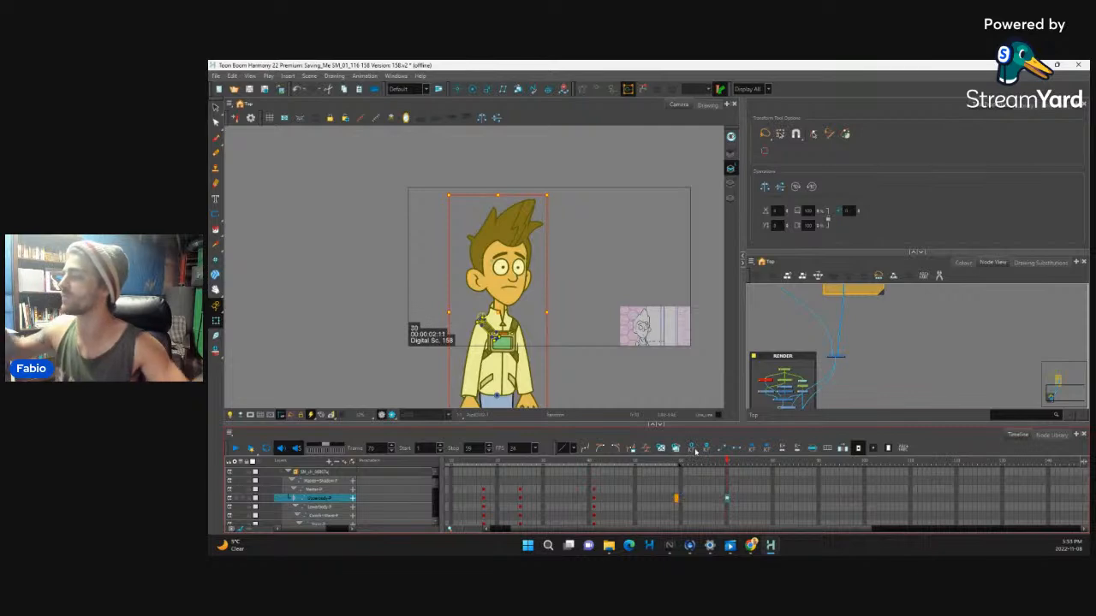
key(comma)
key(period)
key(comma)
key(period)
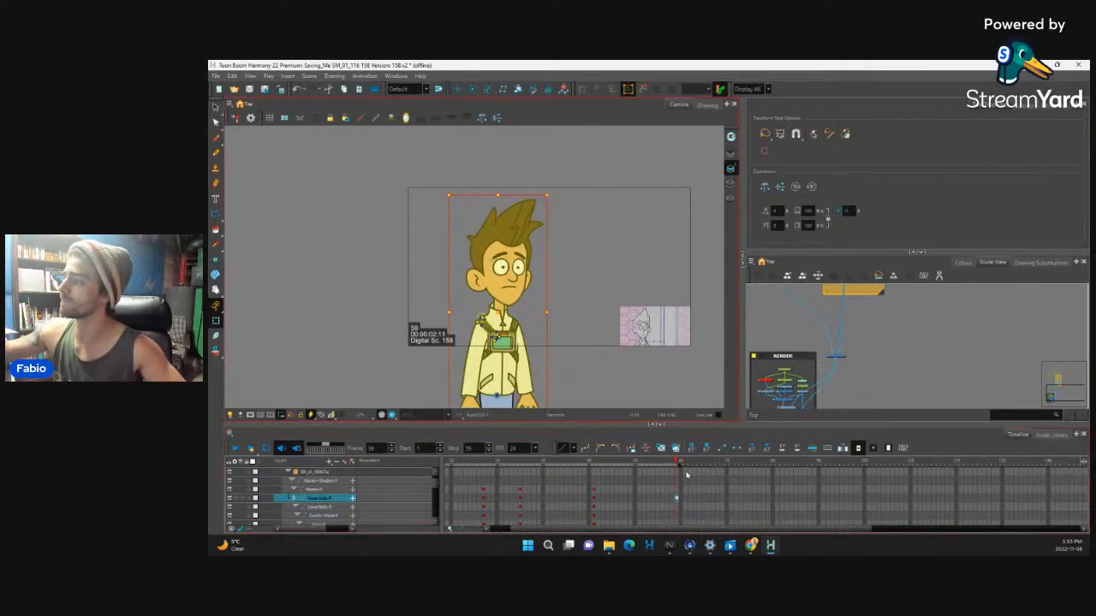
key(shift+Return)
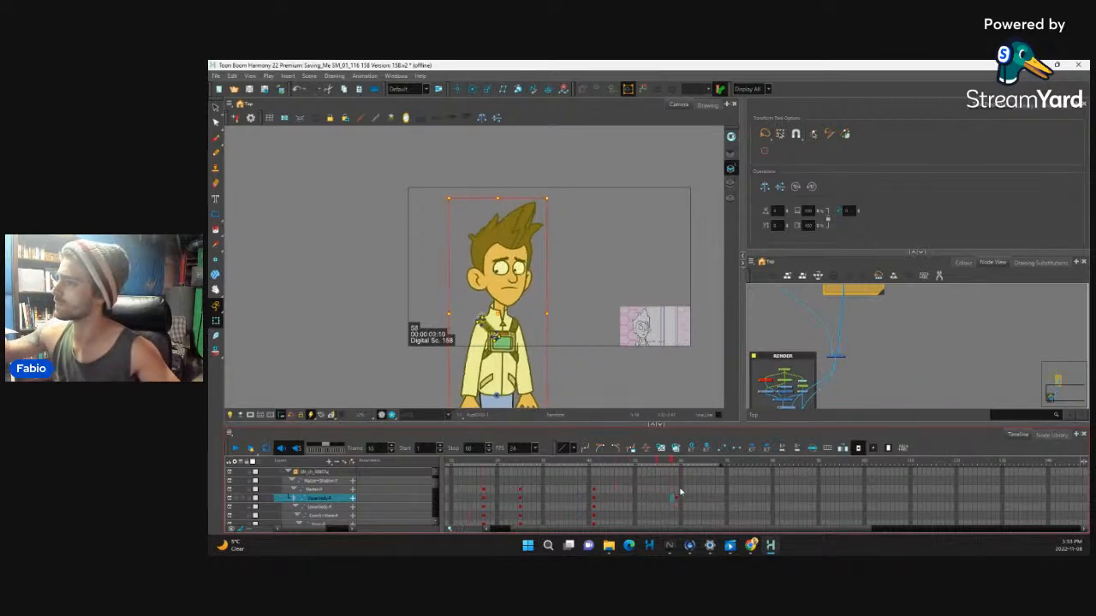
Shift both pupils to the left on frame 59, placing the near pupil at the eye's outer edge
click(676, 498)
scroll(550, 280, up, 1)
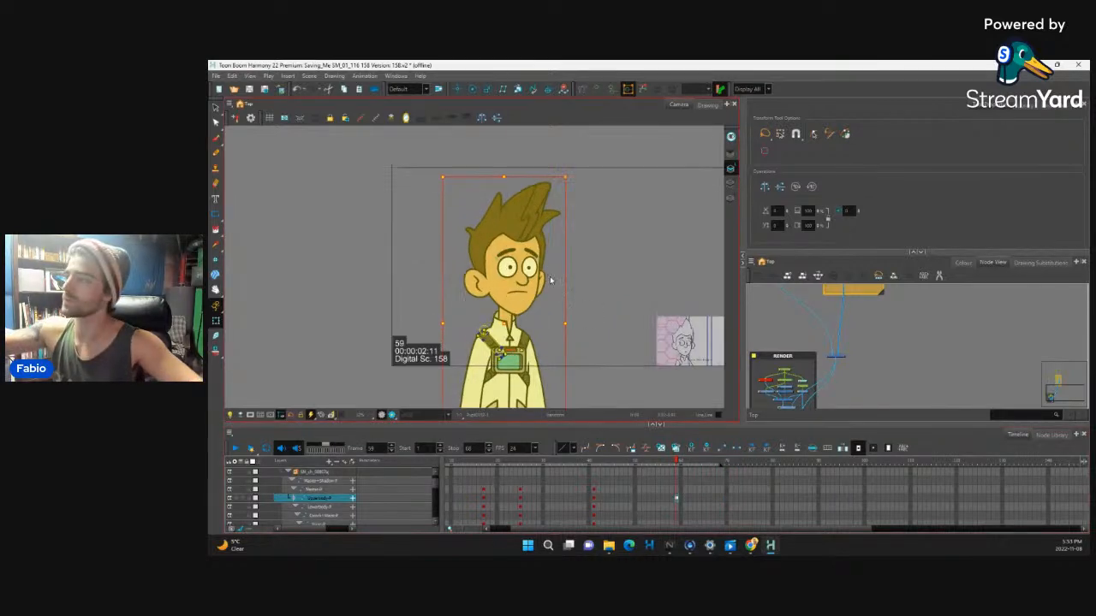
scroll(550, 280, up, 4)
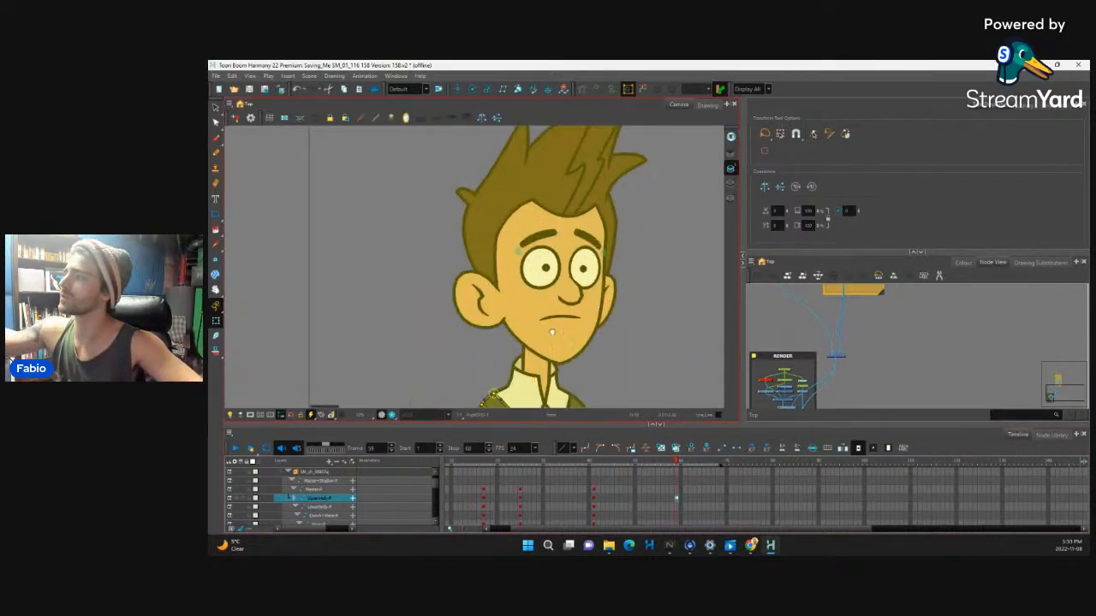
click(555, 310)
click(555, 309)
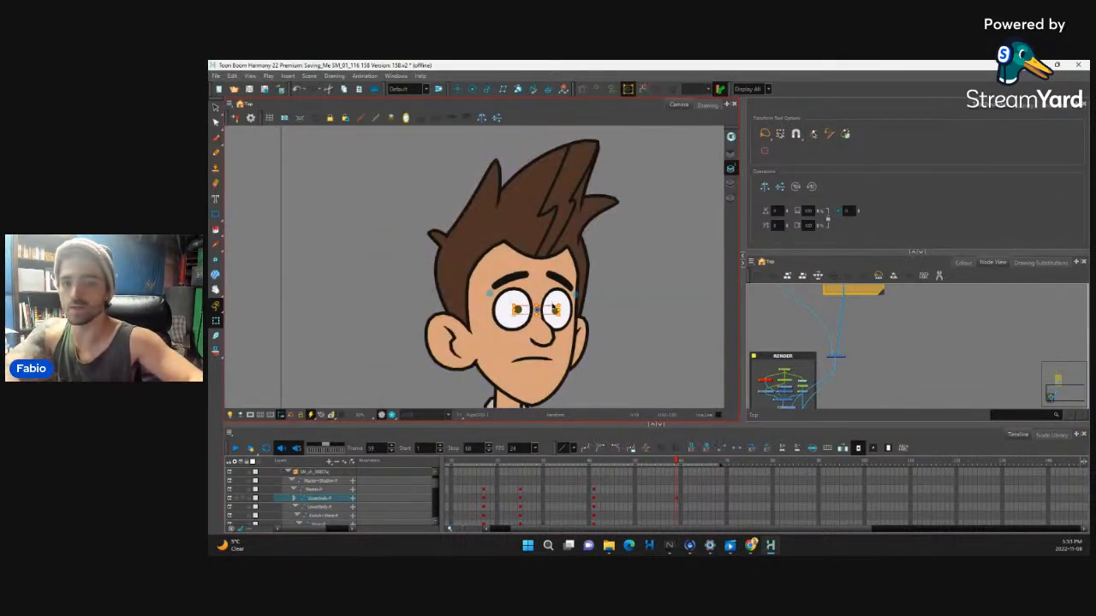
drag(555, 310, 545, 309)
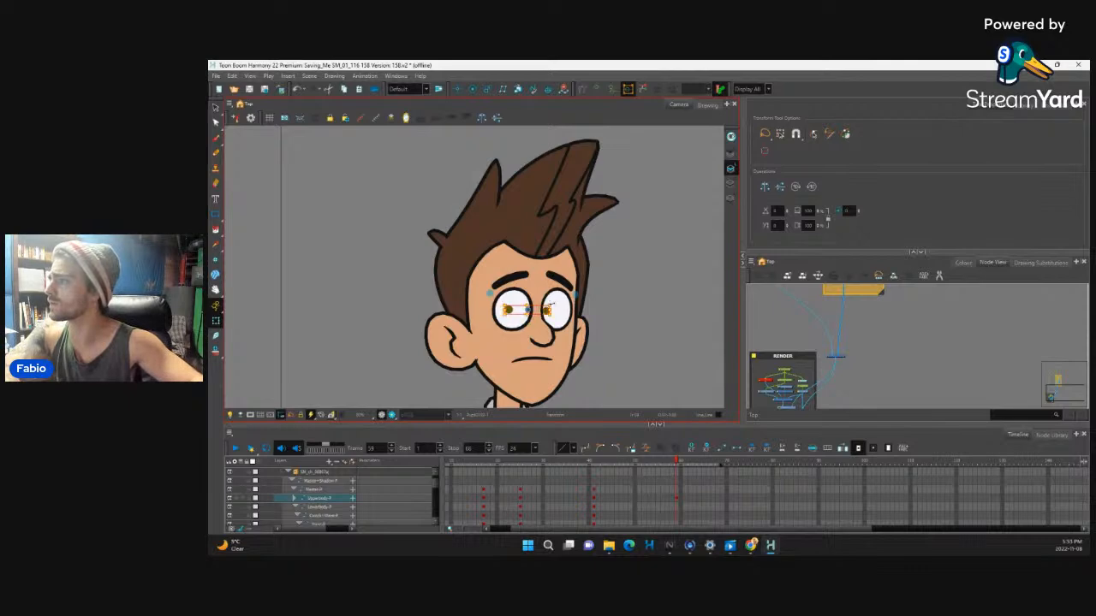
click(548, 310)
click(509, 310)
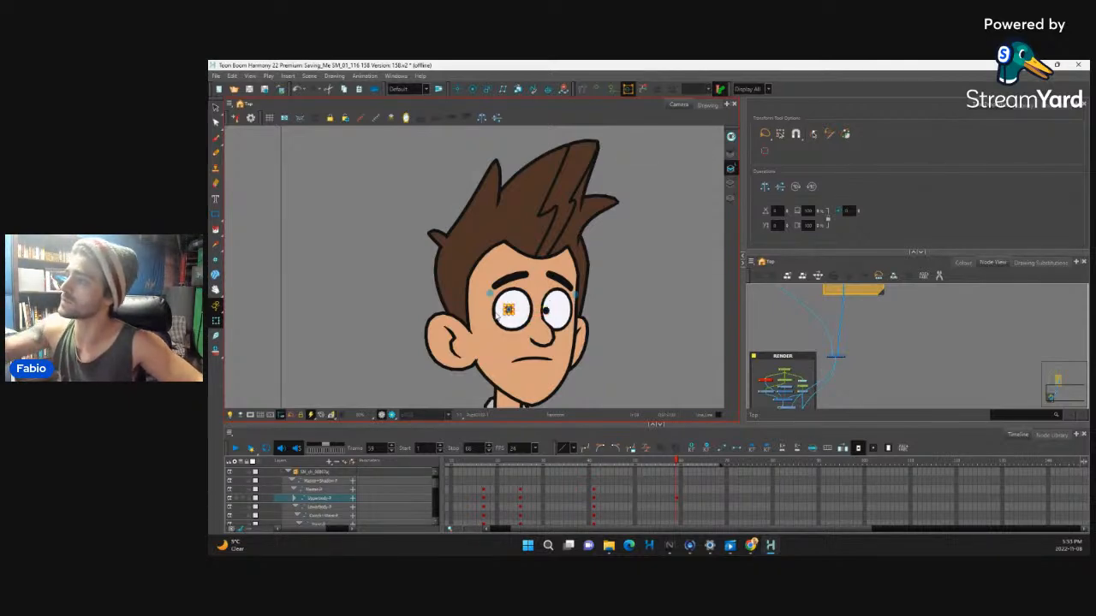
drag(508, 310, 499, 310)
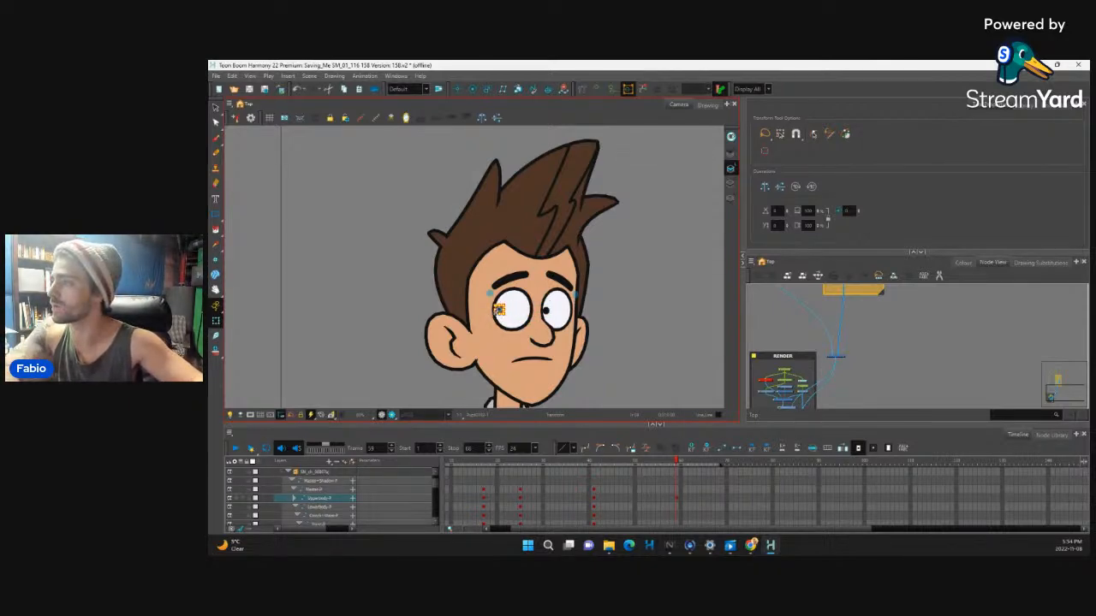
Bend both eyebrows into raised arches on frame 59 using their deformation points, checking against the neighbouring frames
click(512, 277)
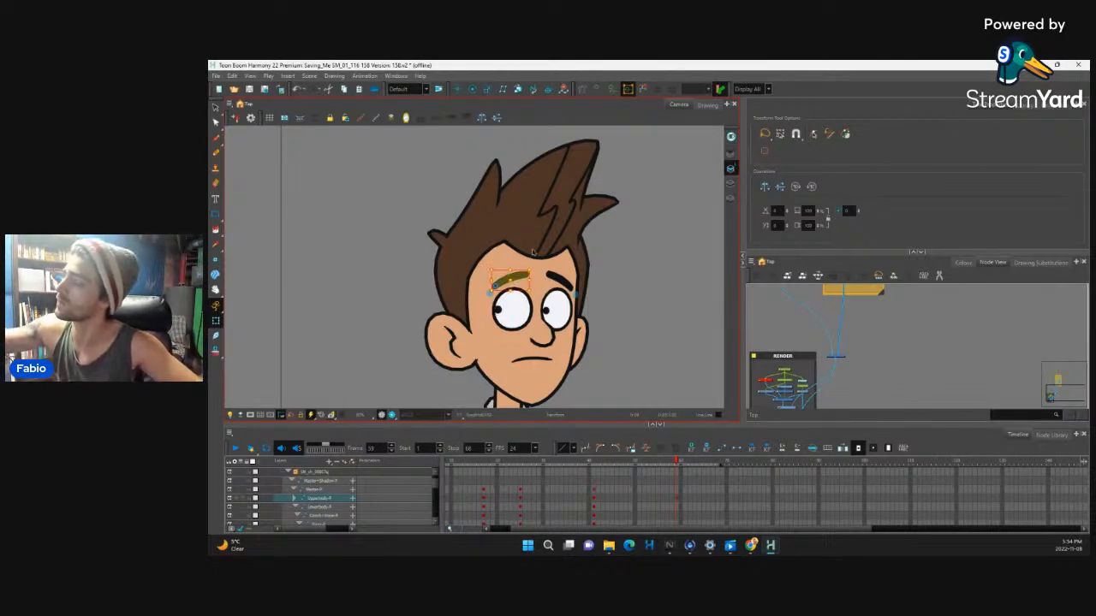
drag(672, 461, 677, 464)
drag(525, 275, 525, 273)
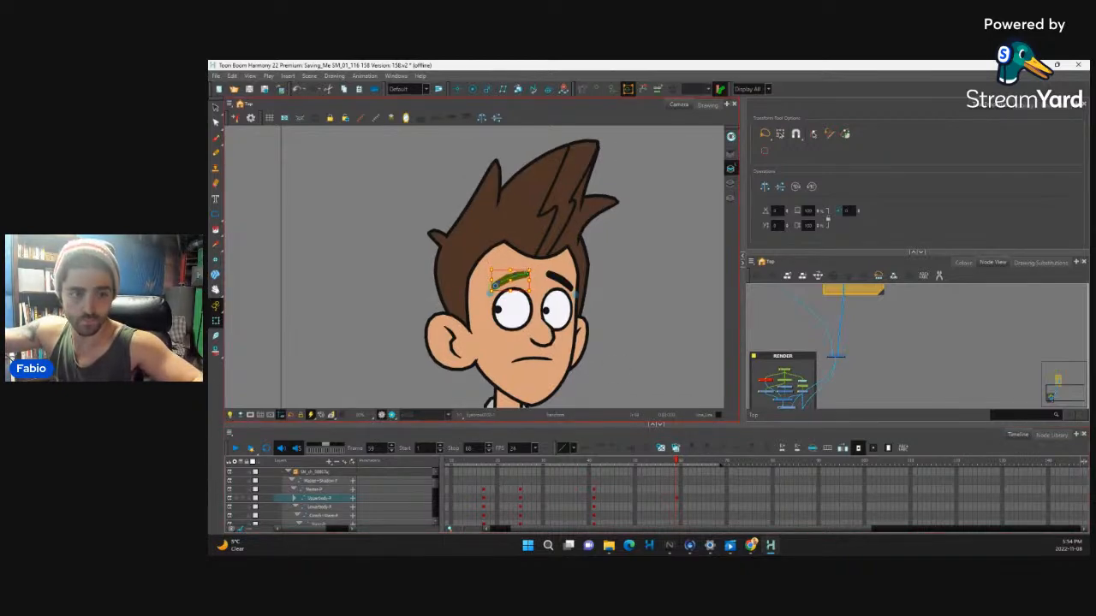
mouse_move(529, 273)
mouse_down()
mouse_move(502, 275)
mouse_move(526, 272)
mouse_up()
click(556, 278)
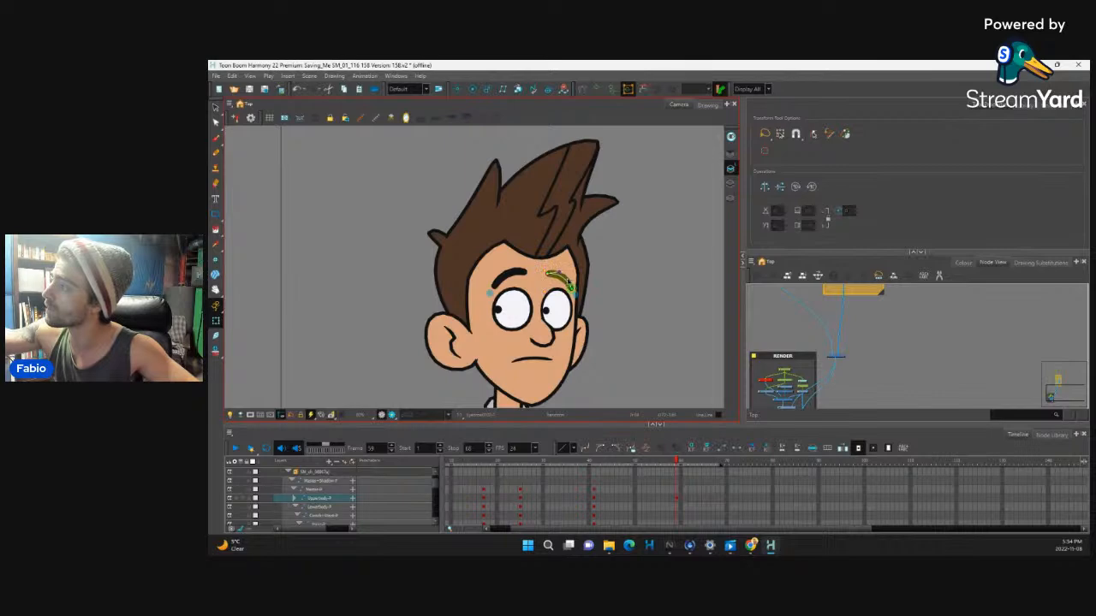
click(598, 281)
click(521, 298)
mouse_move(676, 460)
mouse_down()
mouse_move(543, 489)
mouse_move(677, 479)
mouse_up()
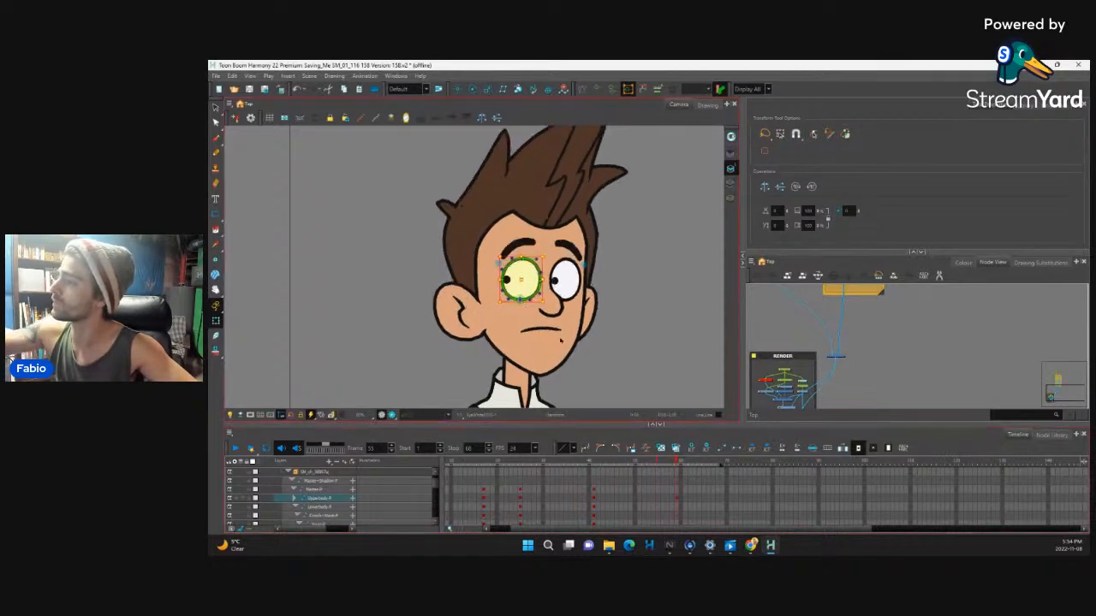
Swap the closed mouth on frame 59 for a slightly open mouth drawing showing teeth
click(555, 330)
key(bracketright)
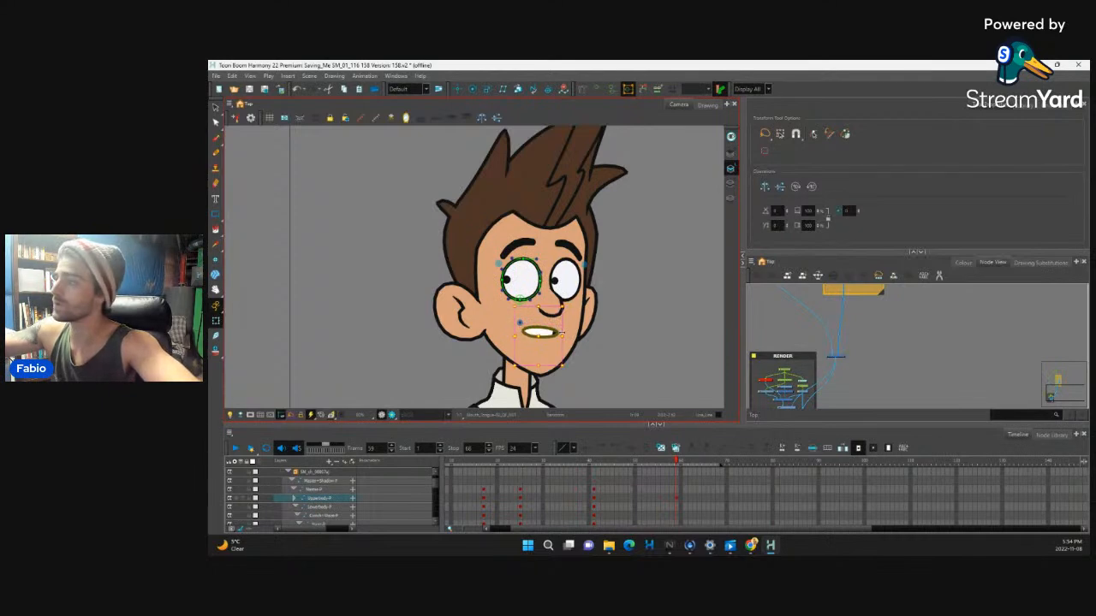
key(bracketright)
key(bracketleft)
mouse_move(685, 462)
mouse_down()
mouse_move(663, 465)
mouse_move(680, 464)
mouse_up()
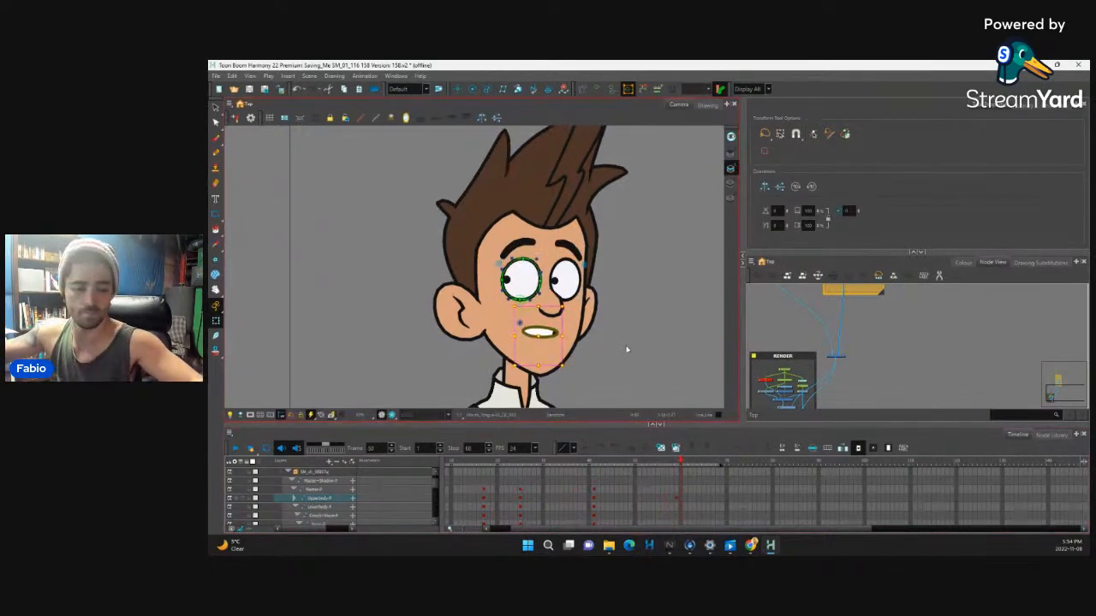
Tilt the head and upper body back to the left on frame 60 and move that pose onto the frame 59 key
key(1)
key(1)
key(1)
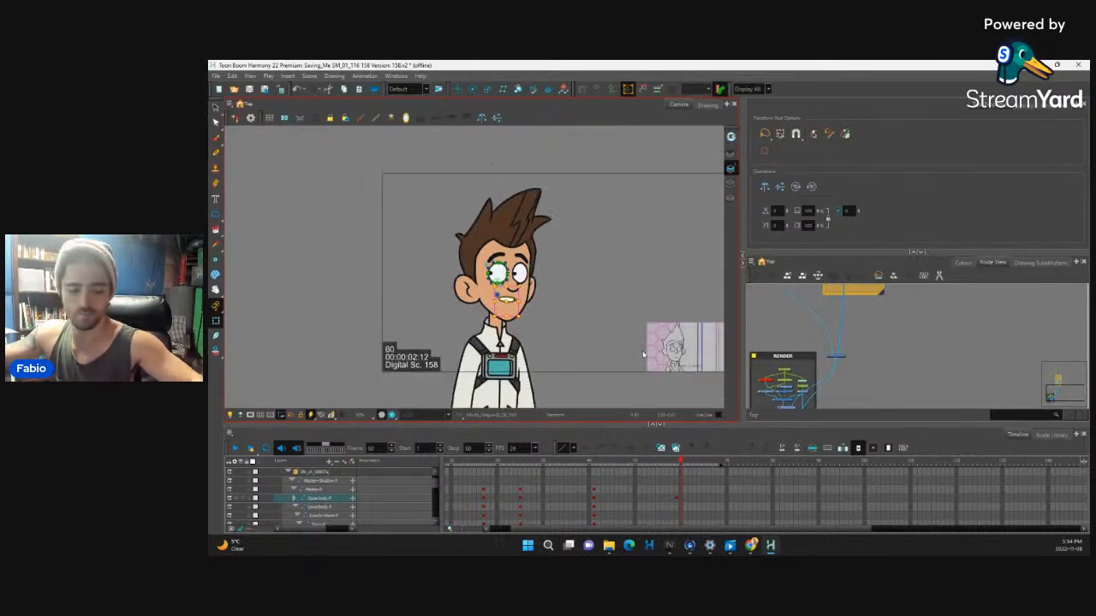
key(b)
key(b)
key(b)
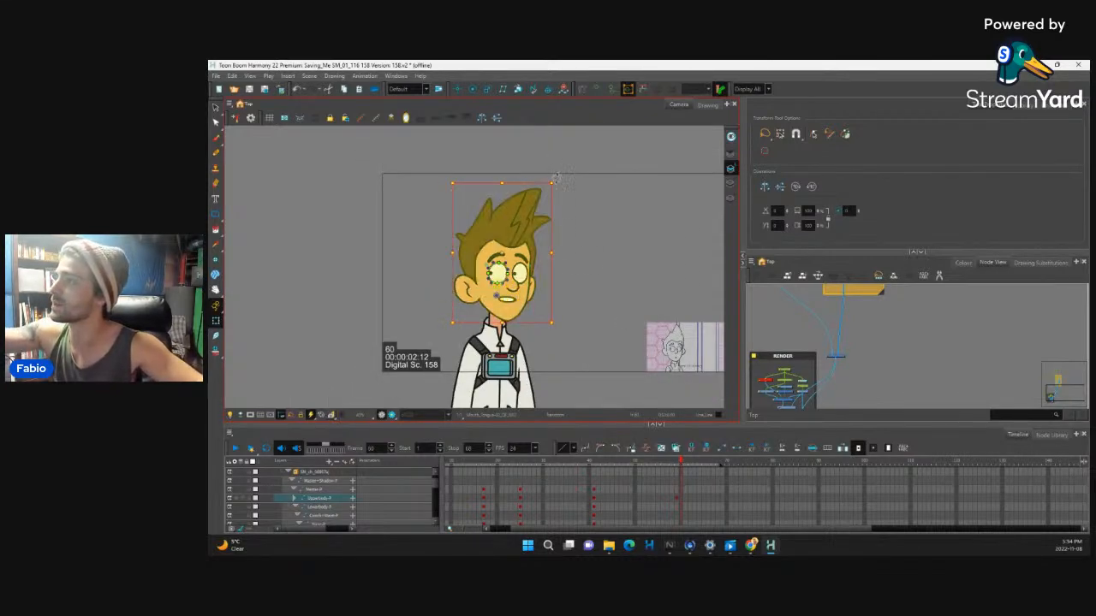
drag(554, 177, 556, 182)
key(b)
key(b)
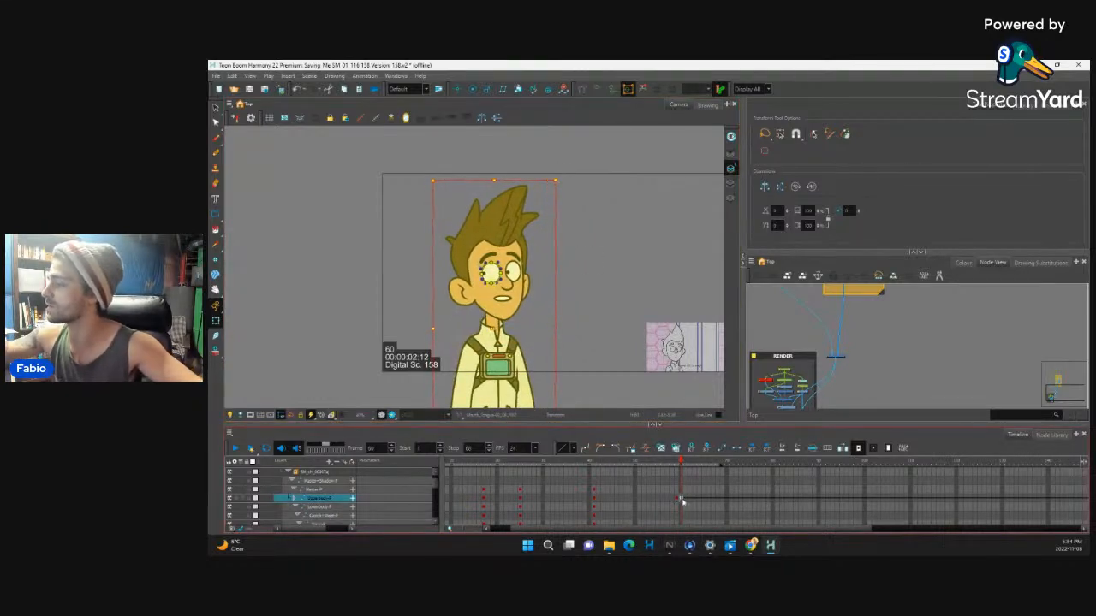
click(677, 499)
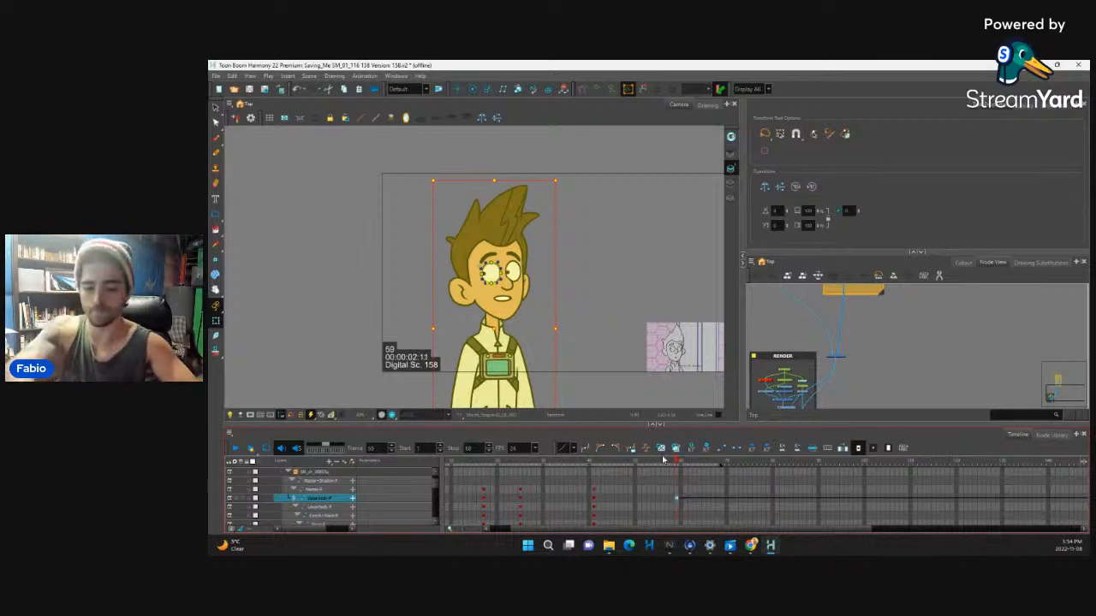
Play the scene and scrub from the earlier keys to frame 59 to check the new reaction pose
click(662, 471)
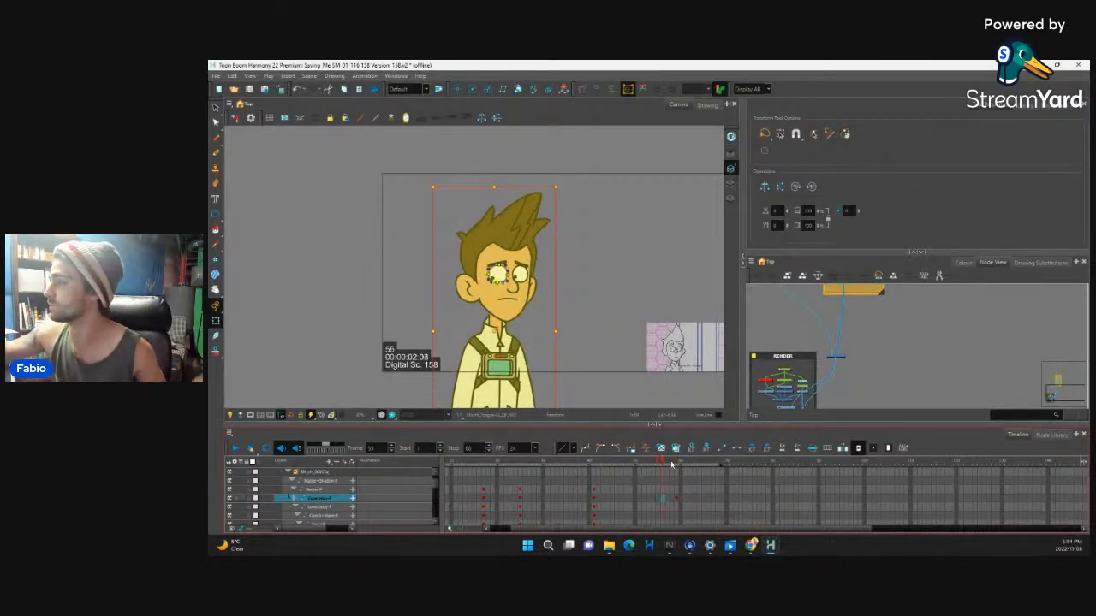
click(524, 498)
mouse_move(553, 496)
mouse_down()
mouse_move(695, 496)
mouse_move(716, 484)
mouse_move(724, 500)
mouse_move(665, 499)
mouse_move(676, 499)
mouse_up()
click(483, 498)
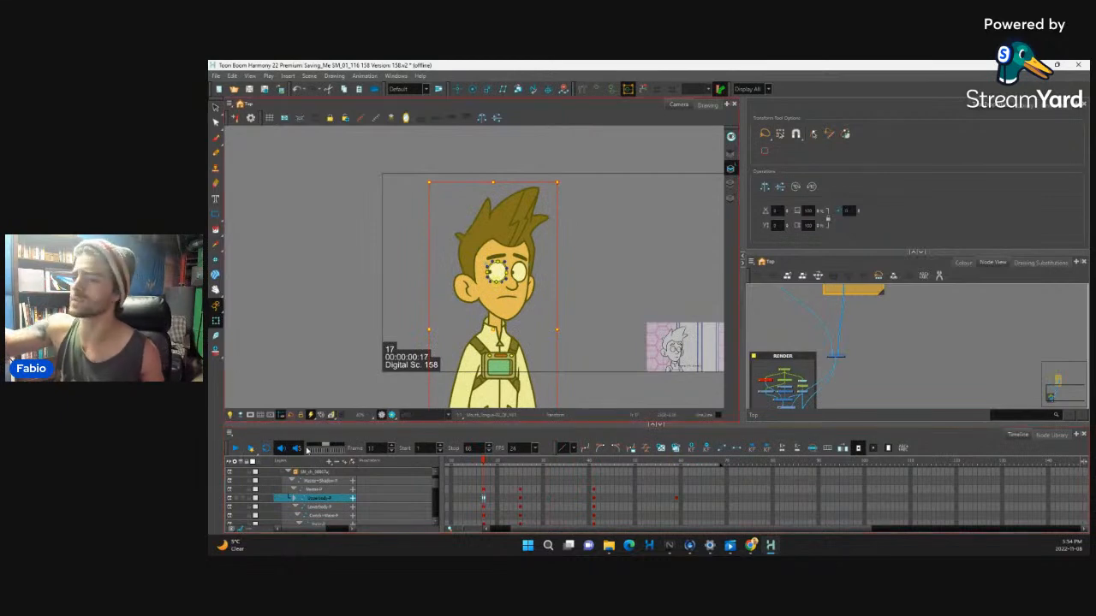
click(236, 448)
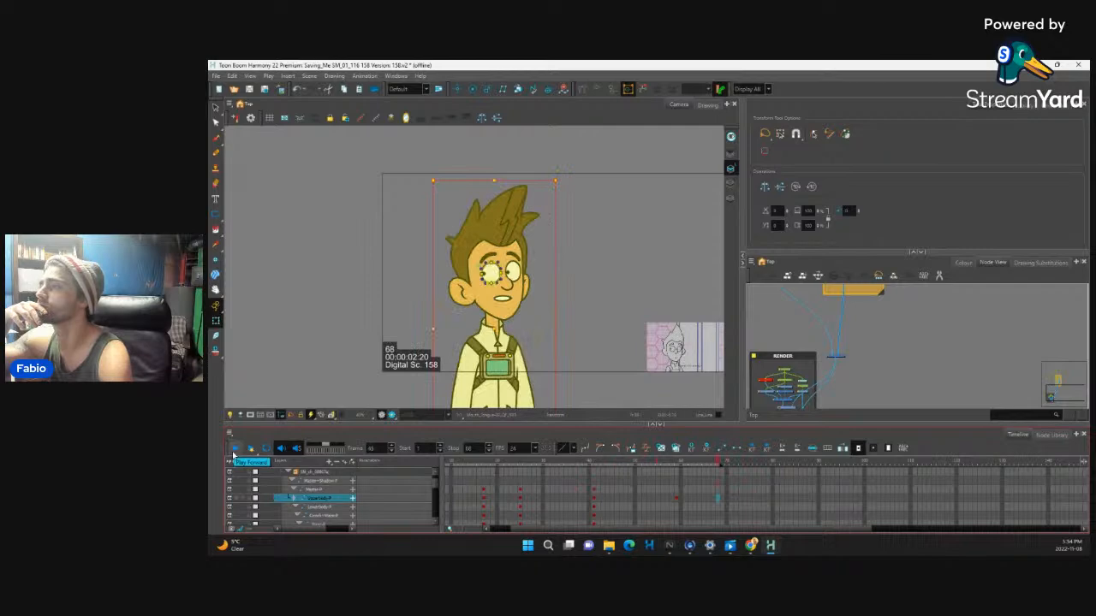
click(592, 498)
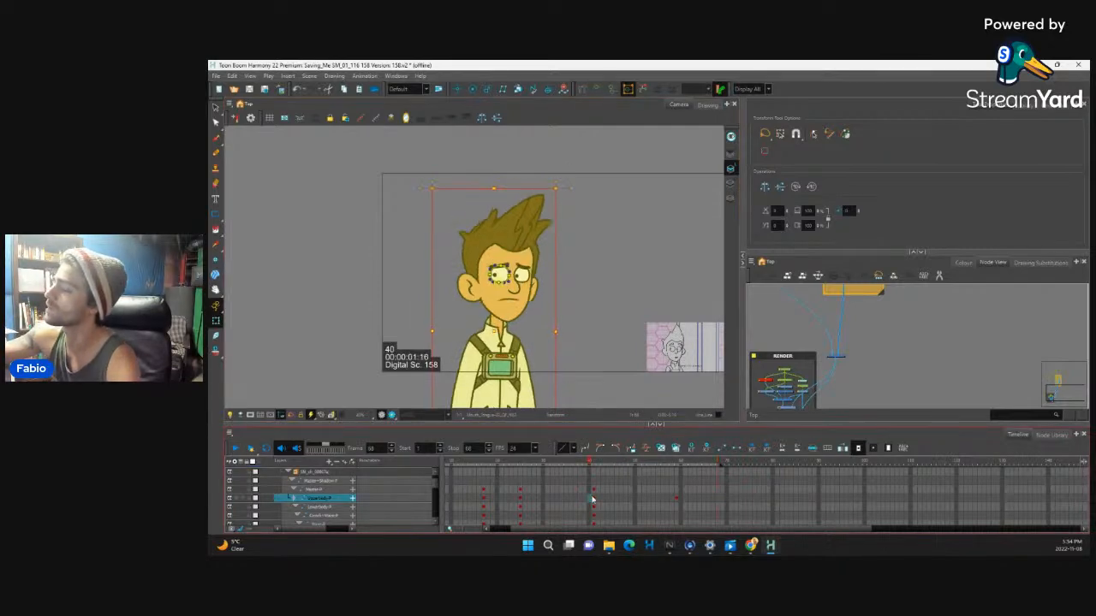
drag(593, 463, 675, 470)
Lower the left eyebrow and flatten the right one on frame 59, checking the expression against the preceding frames
scroll(523, 235, up, 5)
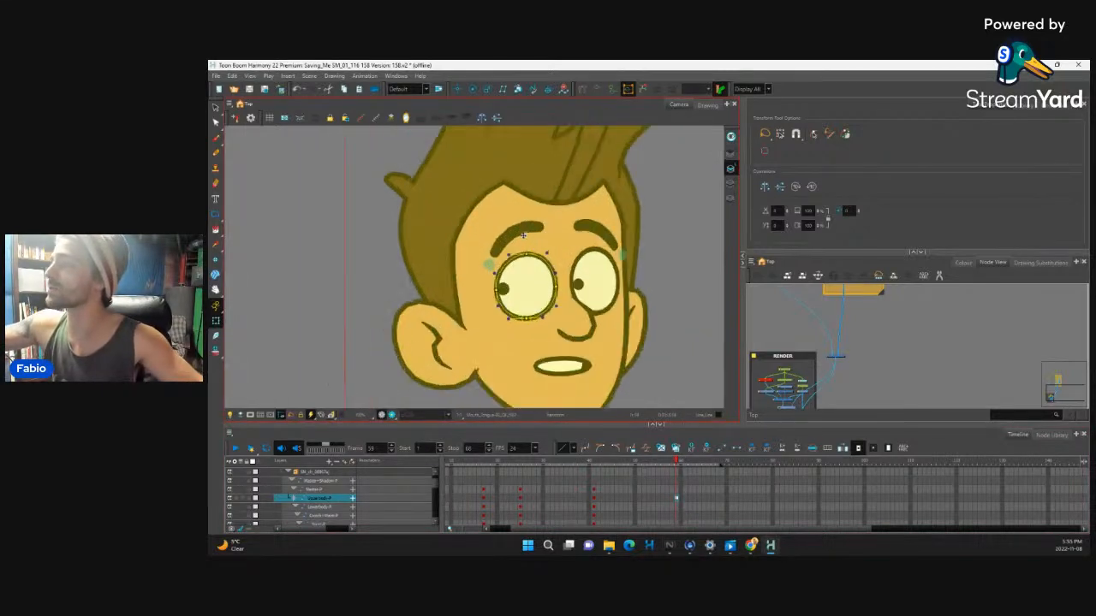
click(524, 233)
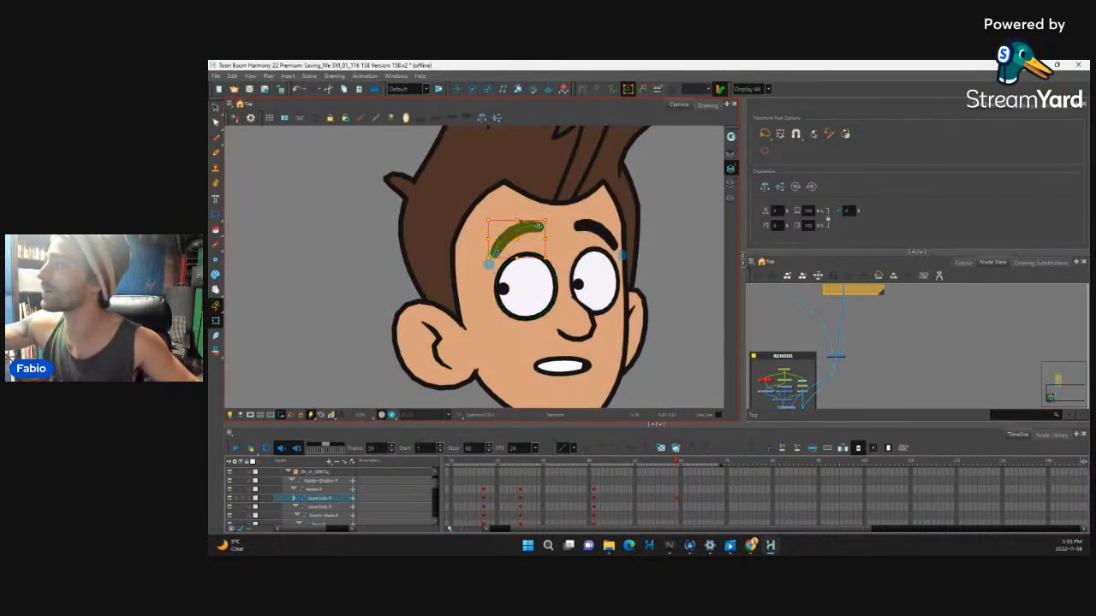
mouse_move(501, 239)
mouse_down()
mouse_move(541, 231)
mouse_move(505, 243)
mouse_up()
click(589, 227)
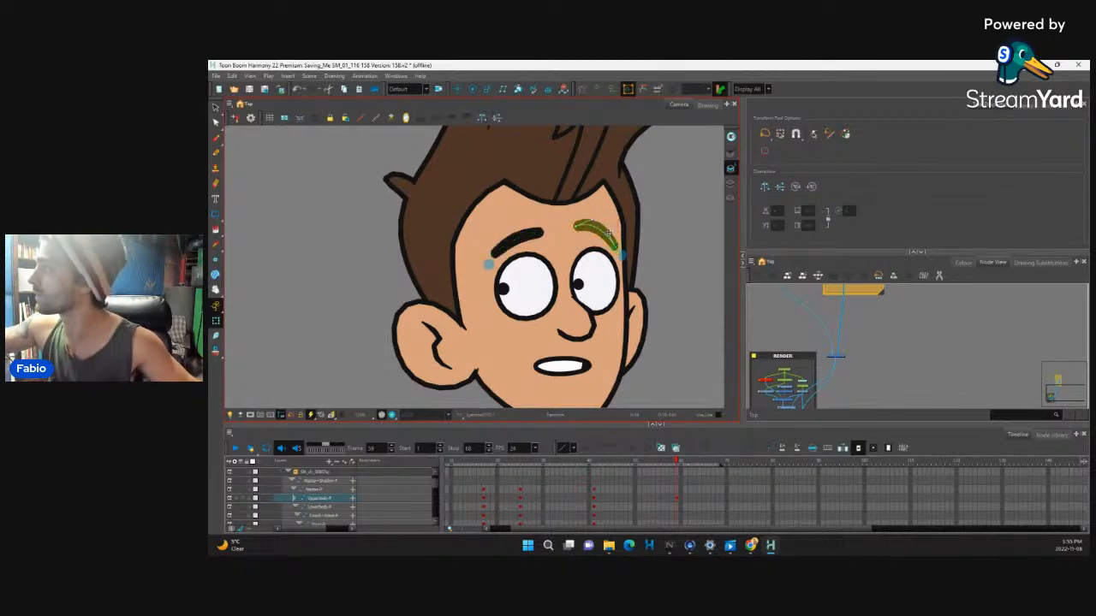
drag(578, 225, 606, 233)
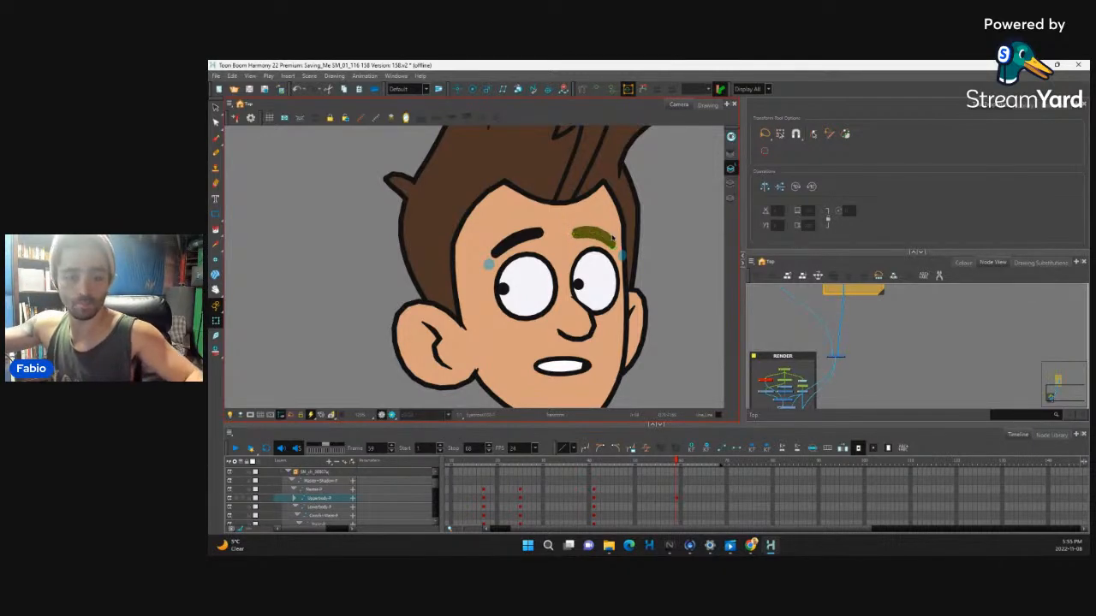
key(1)
key(1)
key(1)
key(1)
key(1)
key(1)
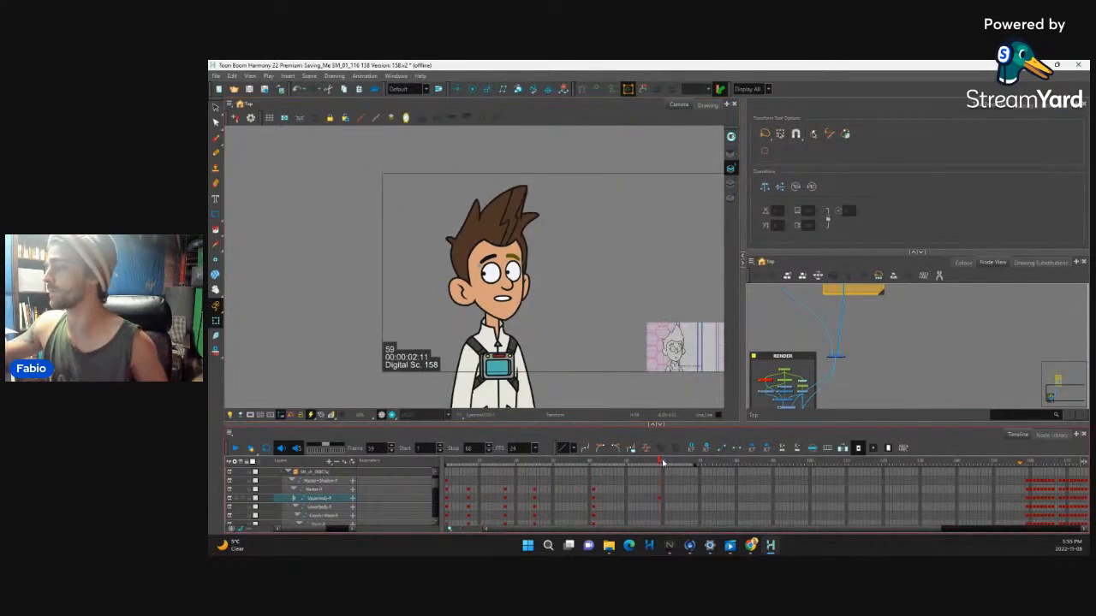
drag(659, 463, 660, 490)
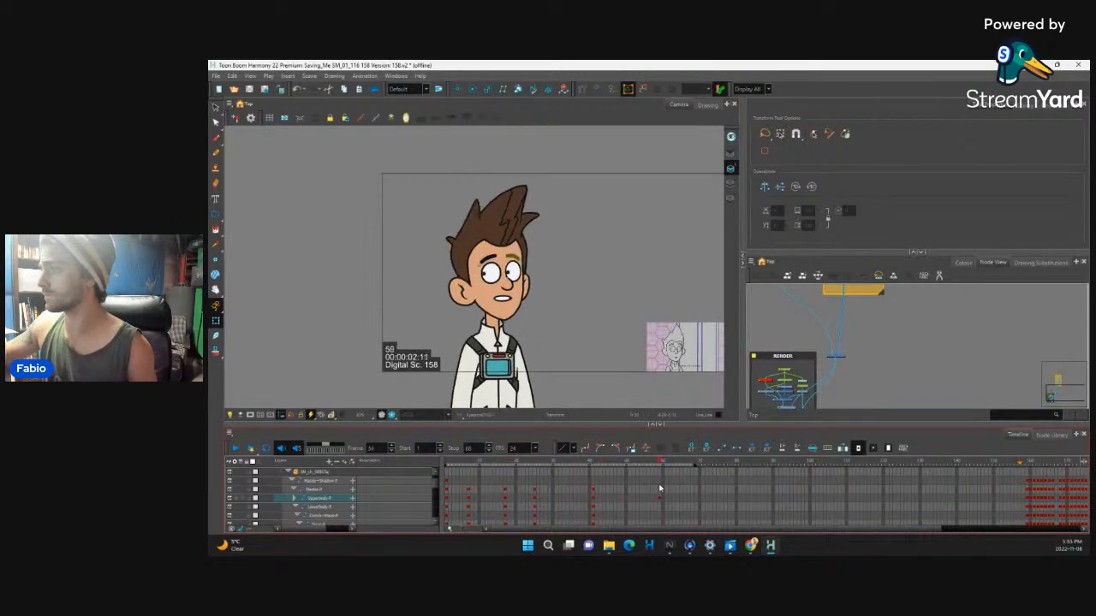
Reshape the right eyebrow on frame 59 into a low, nearly straight brow touching the upper edge of the eye
scroll(592, 222, up, 5)
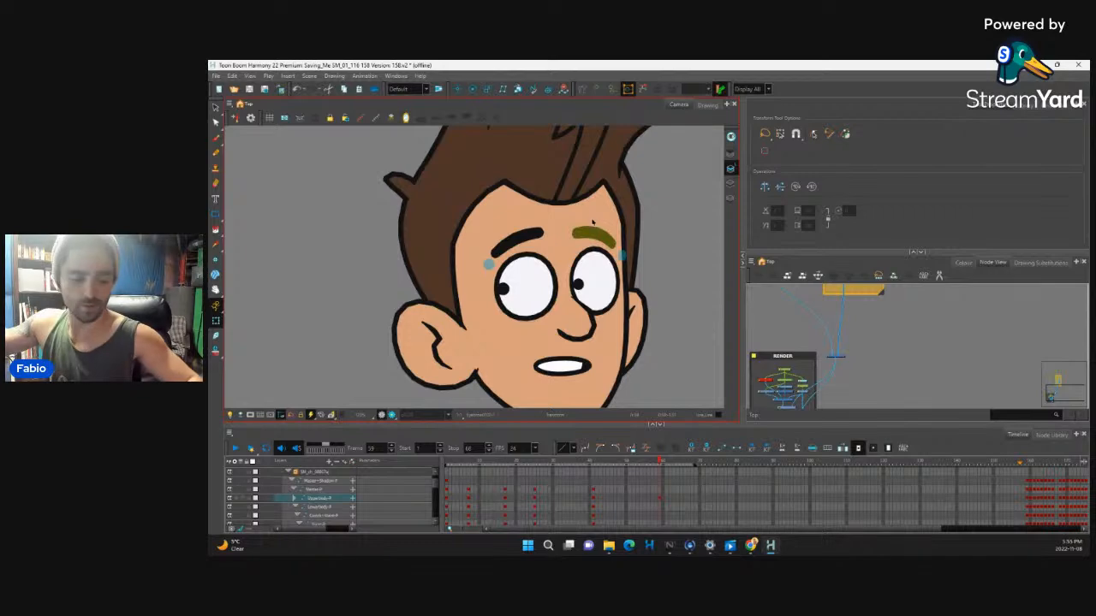
key(F11)
drag(585, 232, 604, 245)
key(b)
key(b)
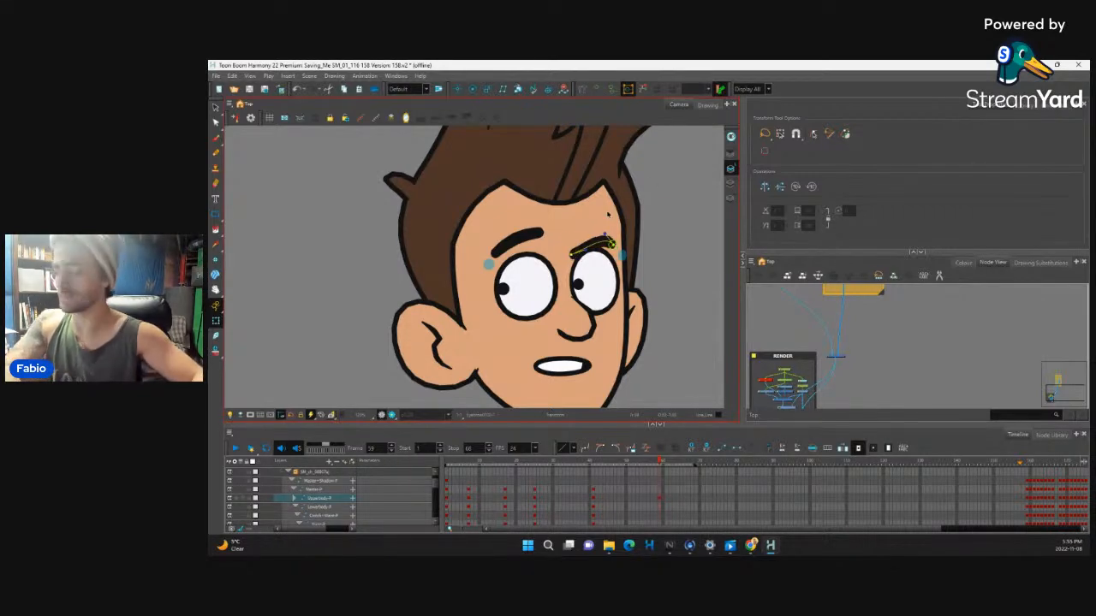
click(606, 231)
key(ctrl+z)
drag(606, 234, 615, 233)
Bend the left eyebrow on frame 59 into a raised arch, contrasting with the lowered right one
click(539, 234)
key(b)
mouse_move(540, 233)
mouse_down()
mouse_move(548, 245)
mouse_move(527, 225)
mouse_up()
key(shift+c)
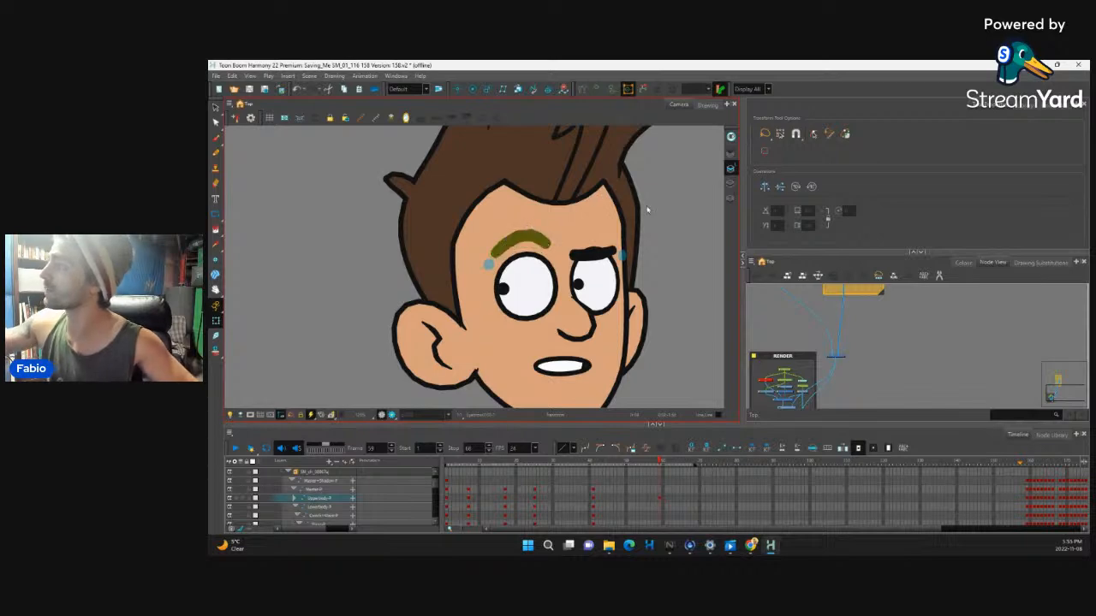
Scrub the earlier frames and play the scene to check the uneven eyebrow expression in motion
scroll(646, 317, down, 6)
click(647, 465)
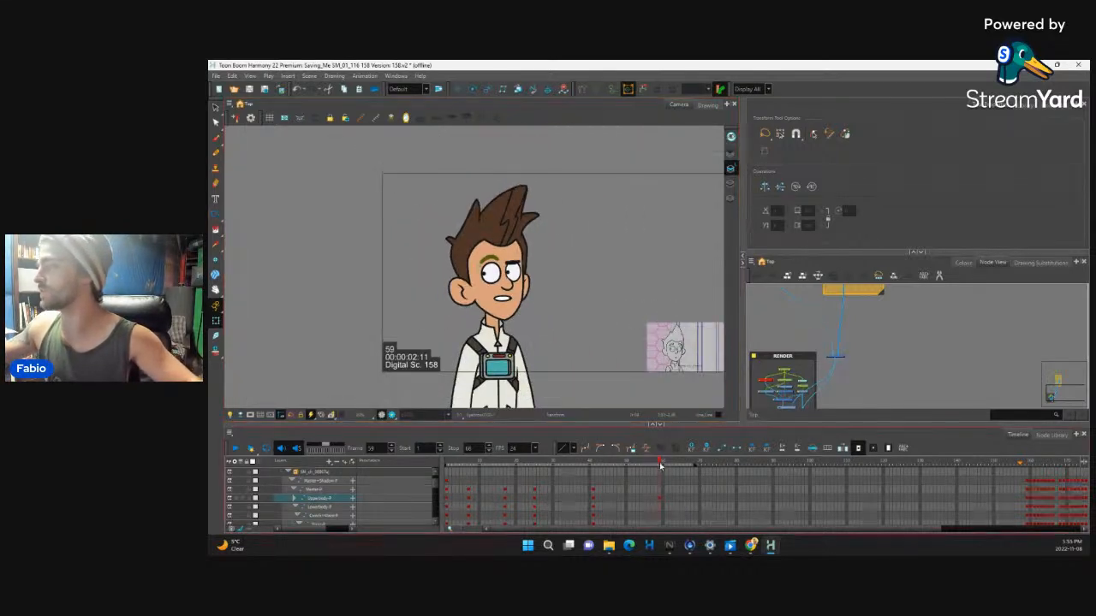
drag(648, 467, 447, 443)
click(232, 449)
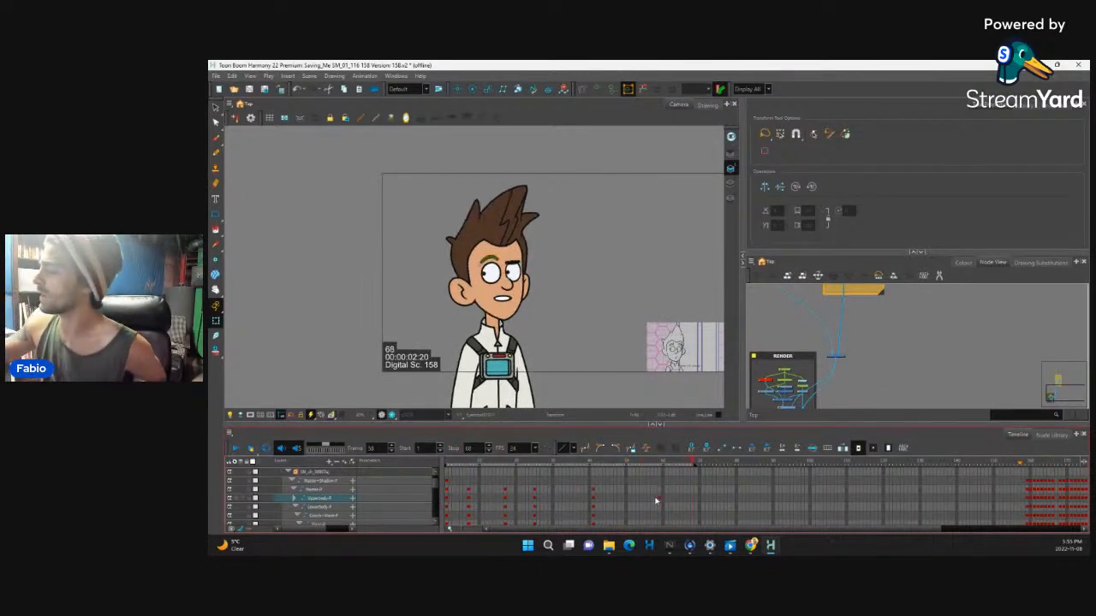
Examine the face on frame 59 up close and scrub back to frame 32 and forward again to compare the poses
click(660, 495)
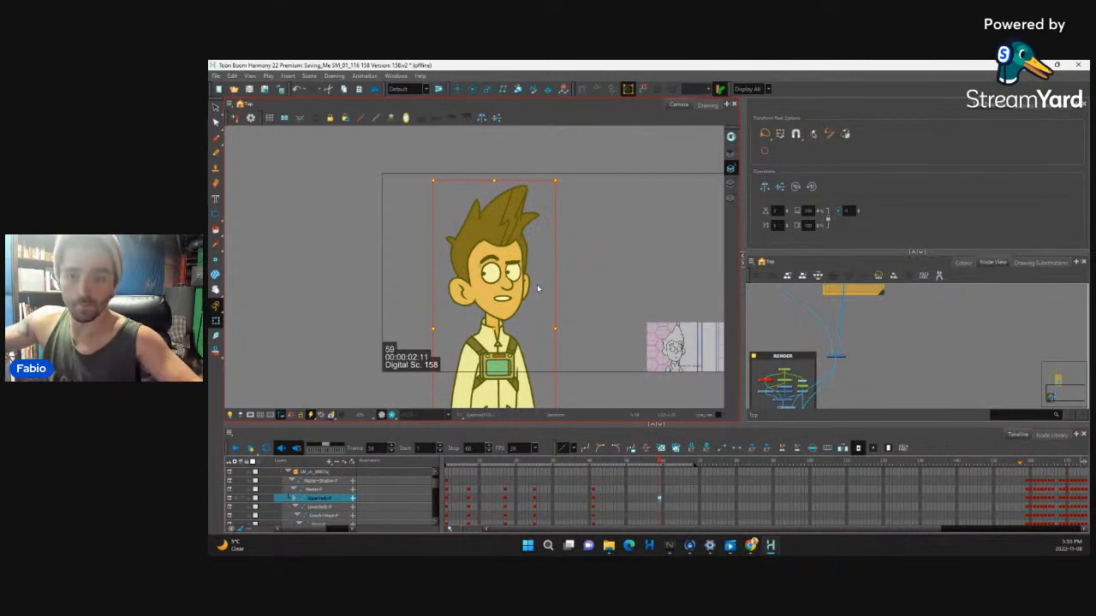
scroll(538, 289, up, 5)
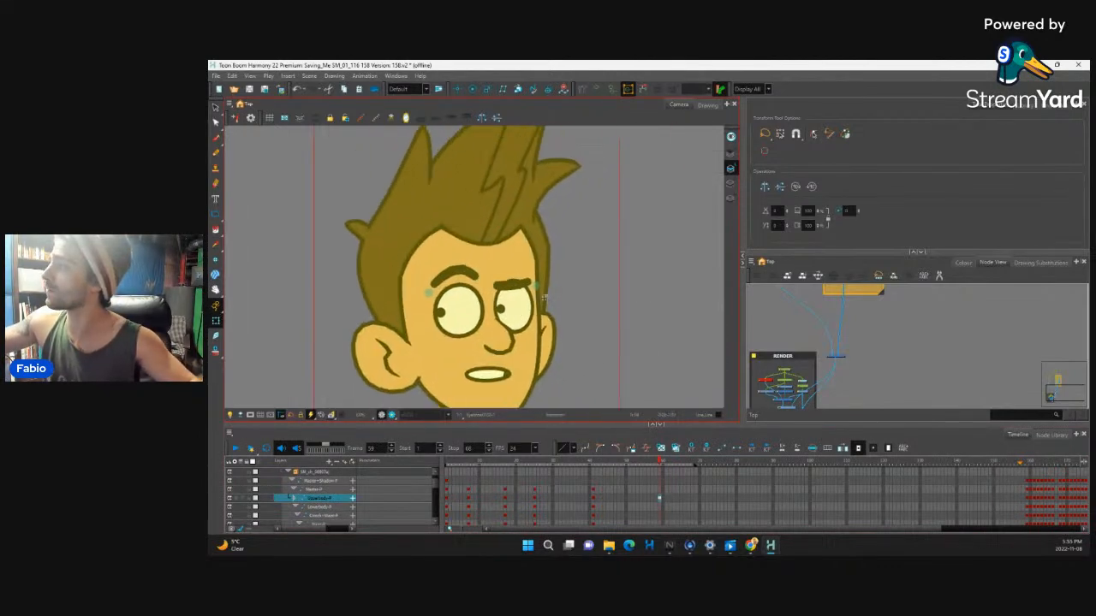
click(531, 303)
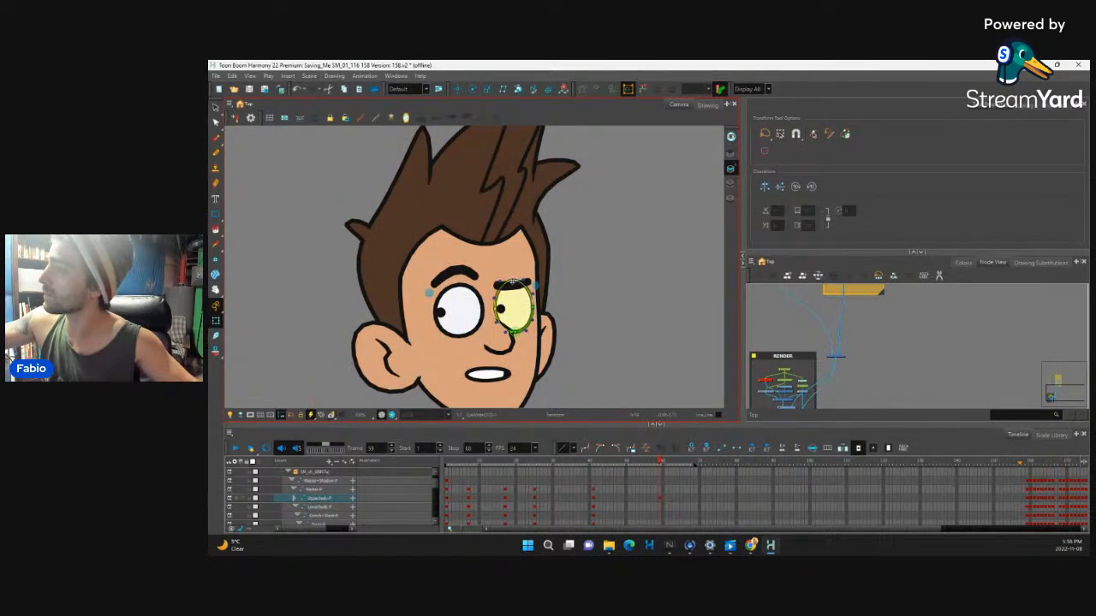
drag(569, 345, 598, 300)
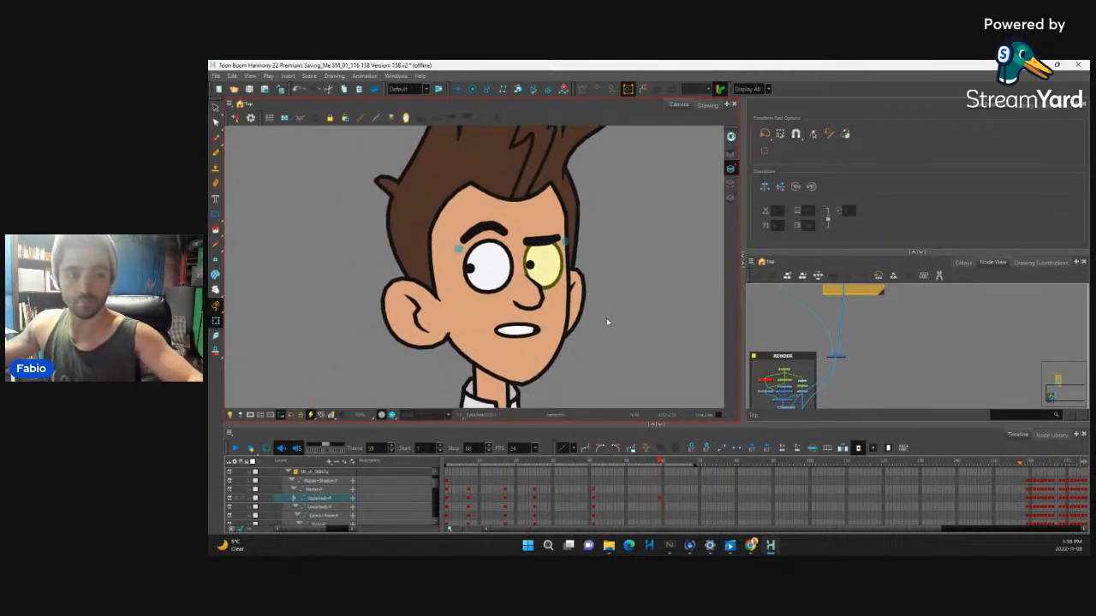
scroll(607, 322, up, 3)
scroll(614, 328, down, 5)
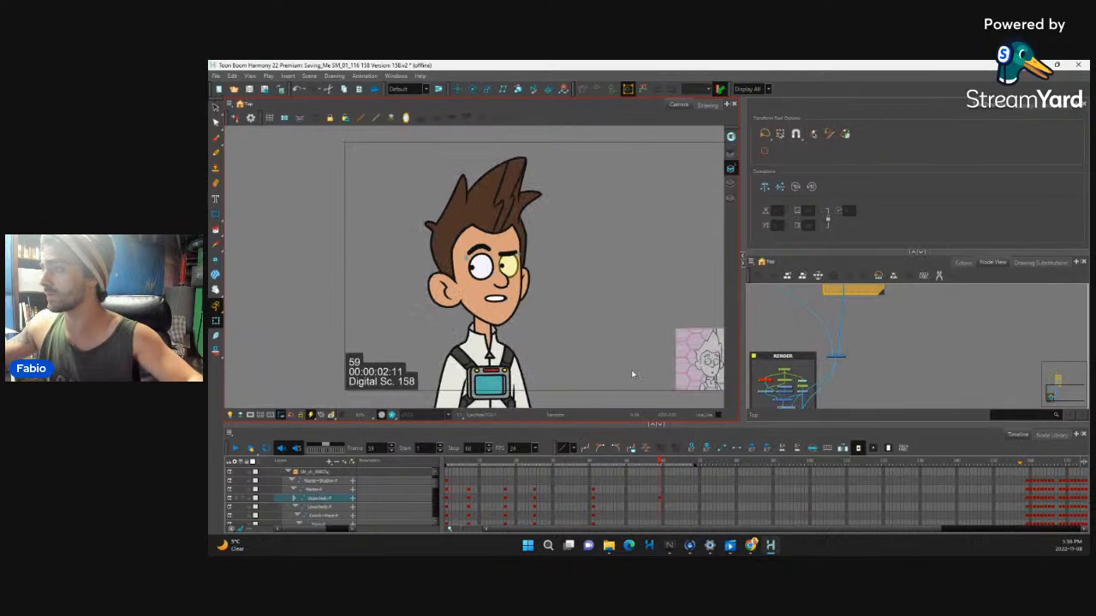
scroll(633, 374, down, 2)
drag(657, 462, 559, 485)
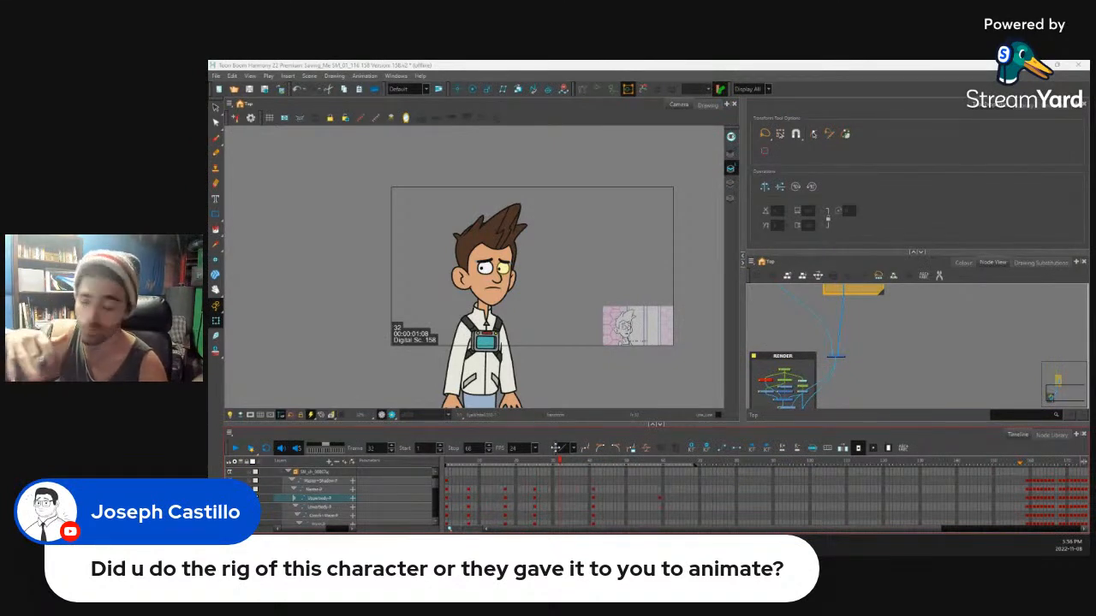
drag(561, 462, 660, 487)
key(period)
key(comma)
Adjust the position of each whole arm at the shoulders on frame 59, first the right arm and then the left
click(660, 498)
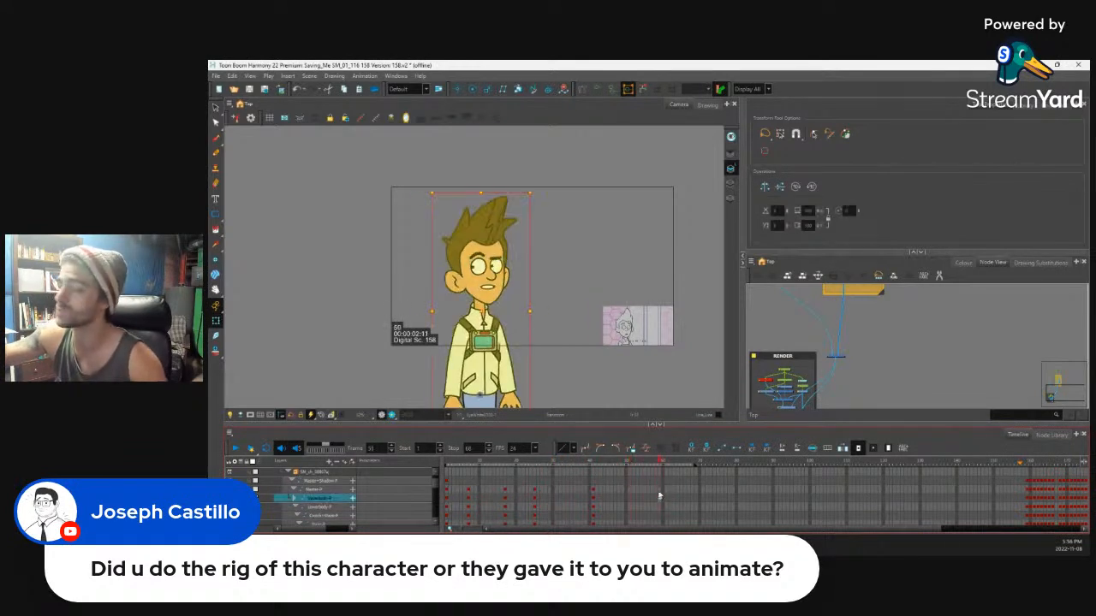
key(2)
key(2)
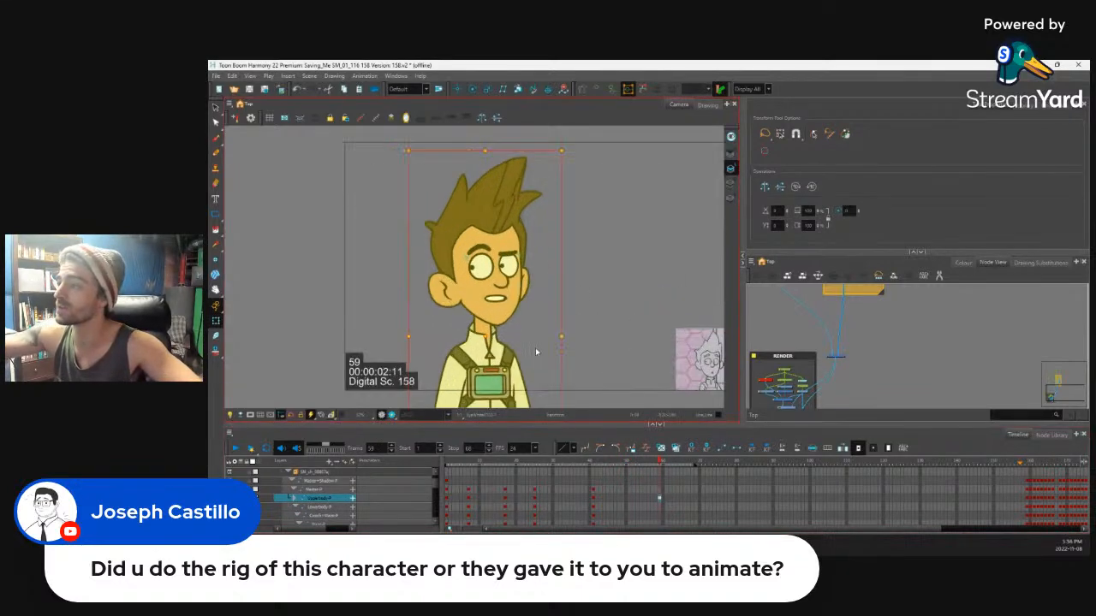
drag(533, 350, 533, 322)
click(526, 395)
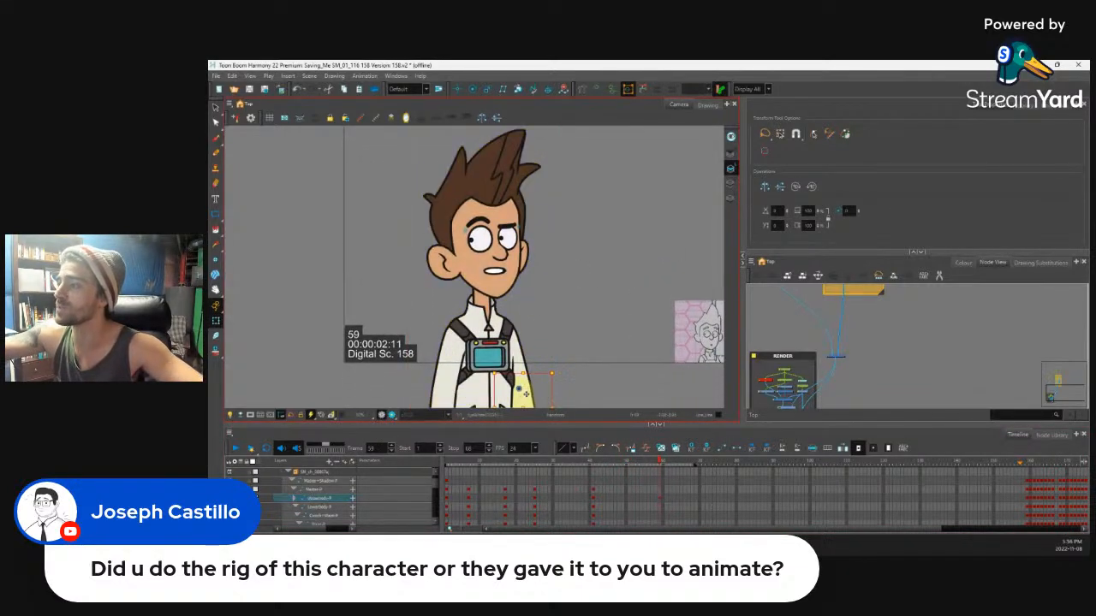
key(b)
key(b)
key(b)
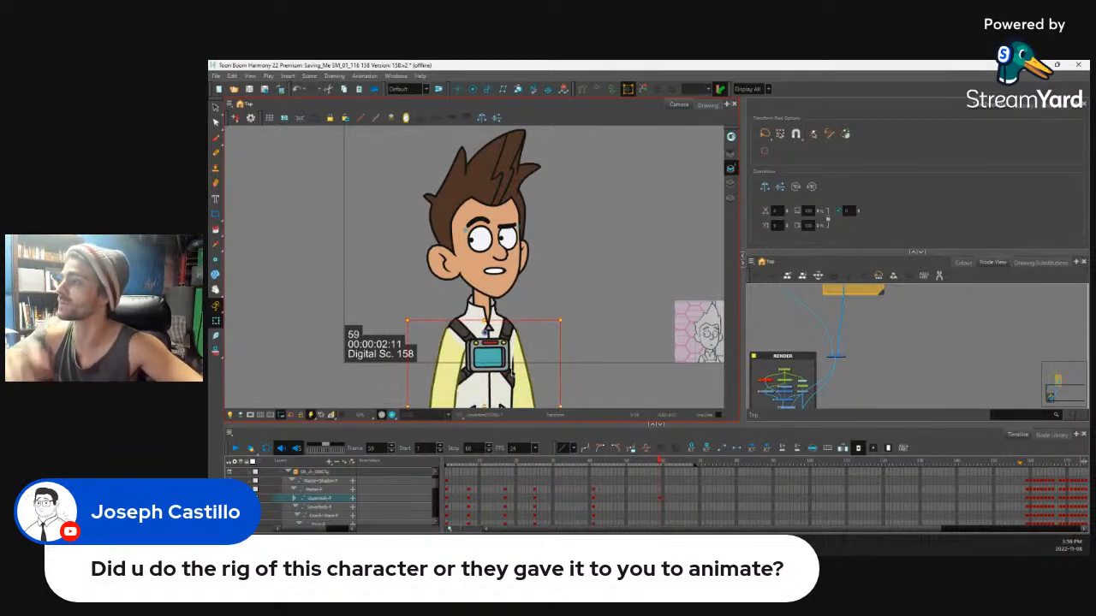
key(shift+b)
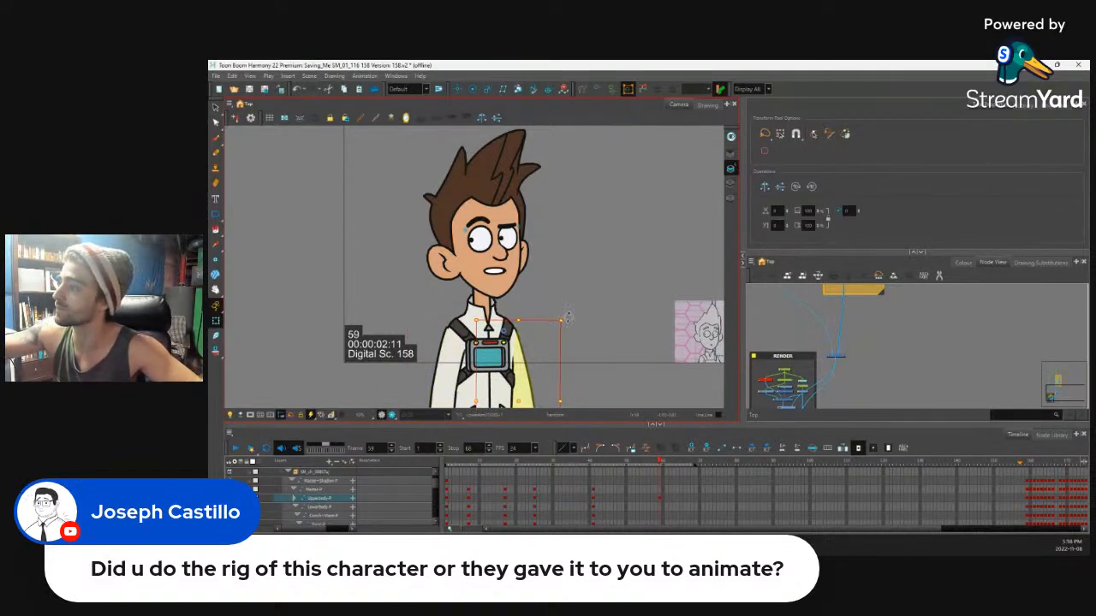
key(slash)
key(b)
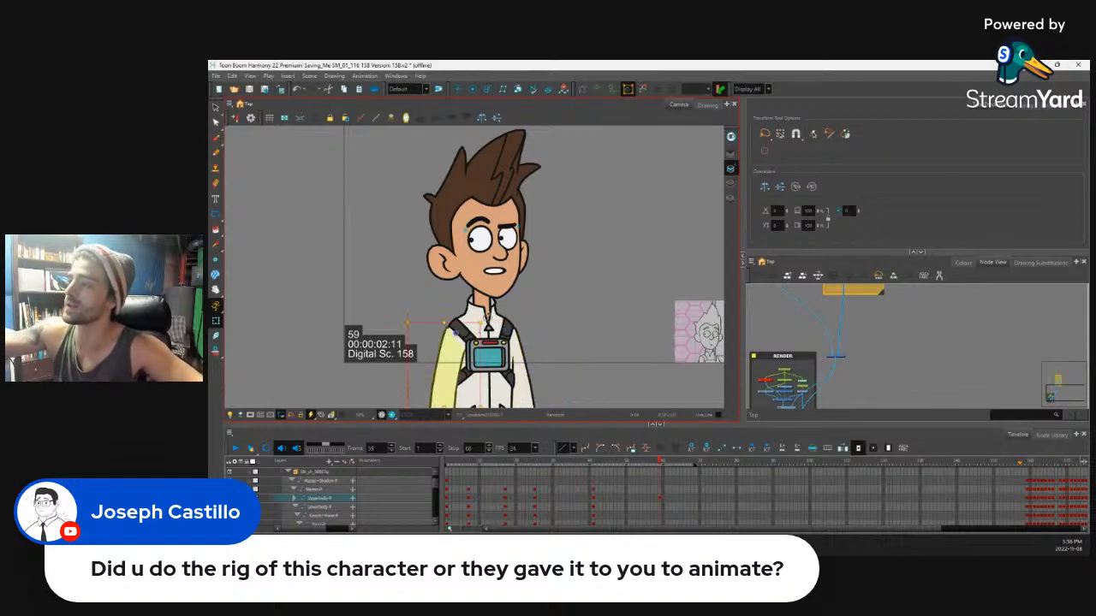
drag(487, 315, 488, 311)
Reshape the jacket's shoulder line on frame 59 with its deformation handles so it meets both arms
scroll(532, 343, up, 2)
scroll(533, 343, up, 2)
click(514, 338)
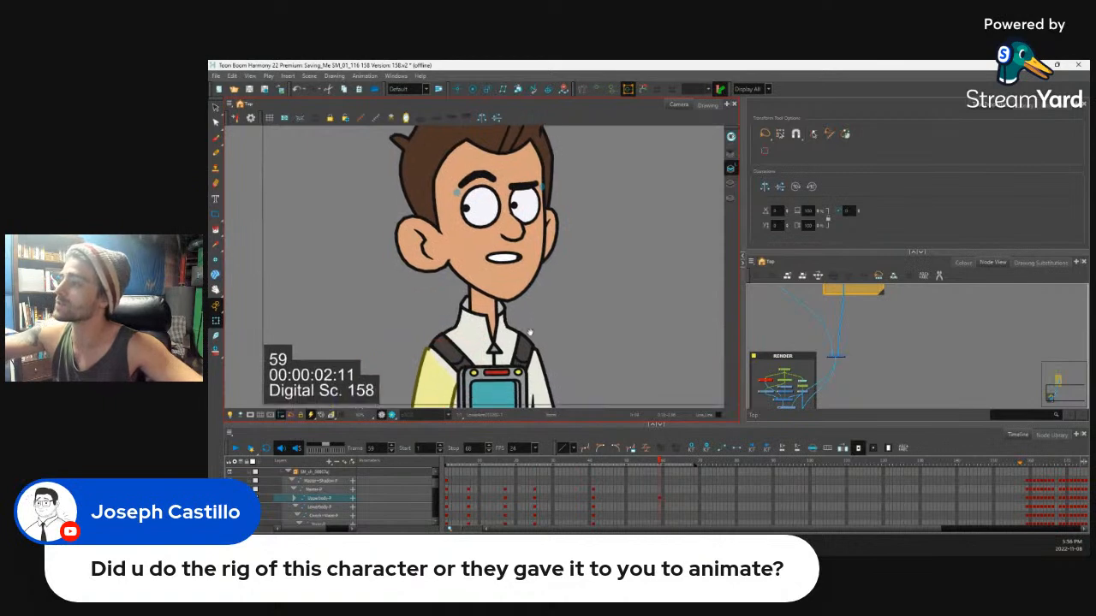
click(519, 313)
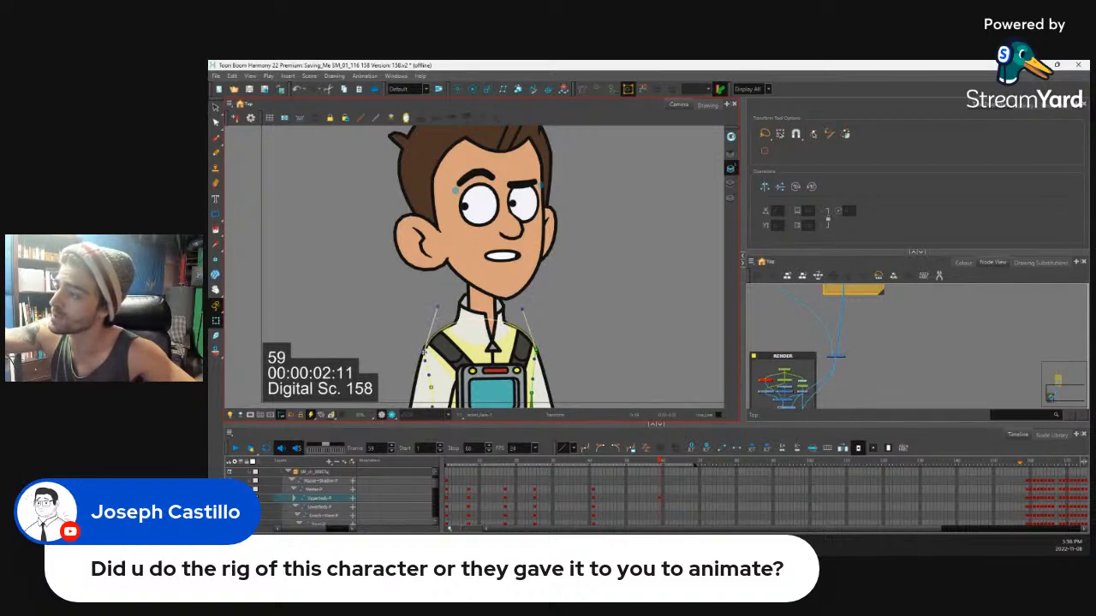
drag(435, 307, 437, 310)
key(shift+c)
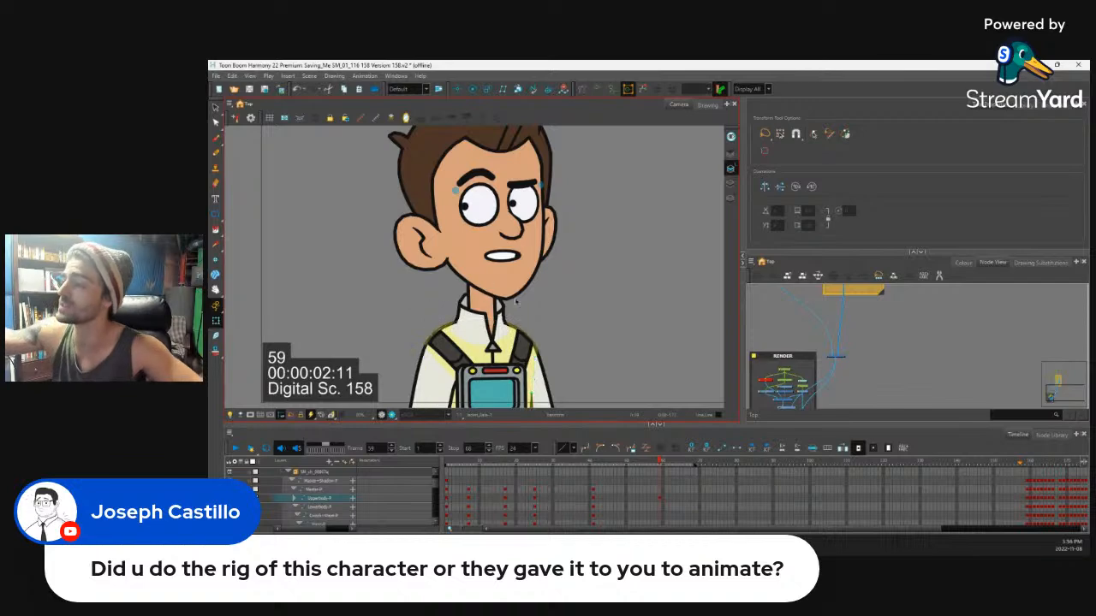
Adjust the upper ends of both harness straps on frame 59 to follow the reshaped shoulders
click(517, 341)
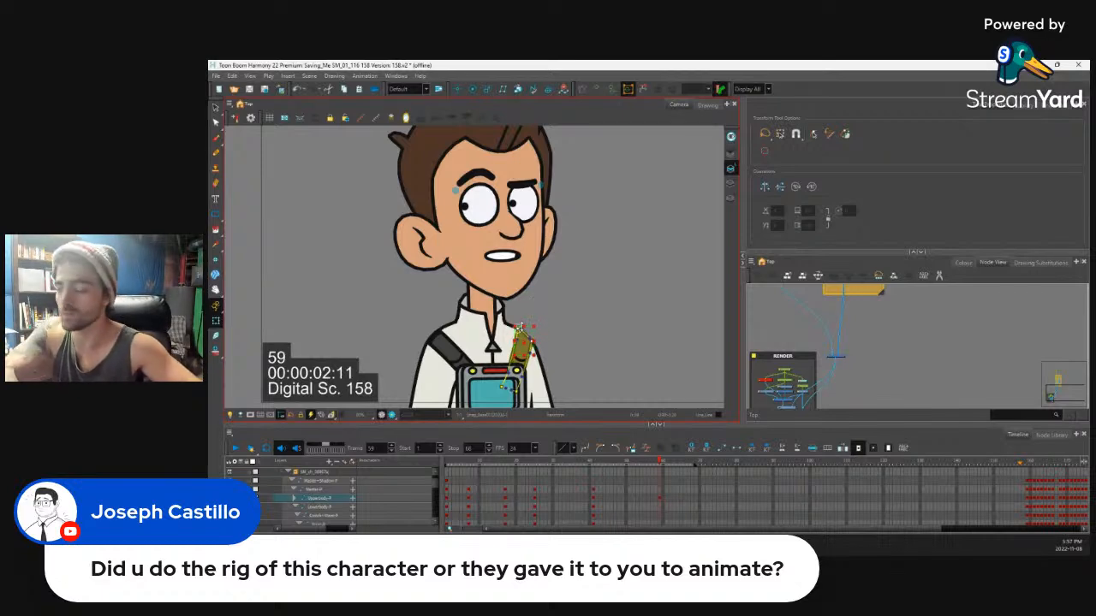
click(443, 339)
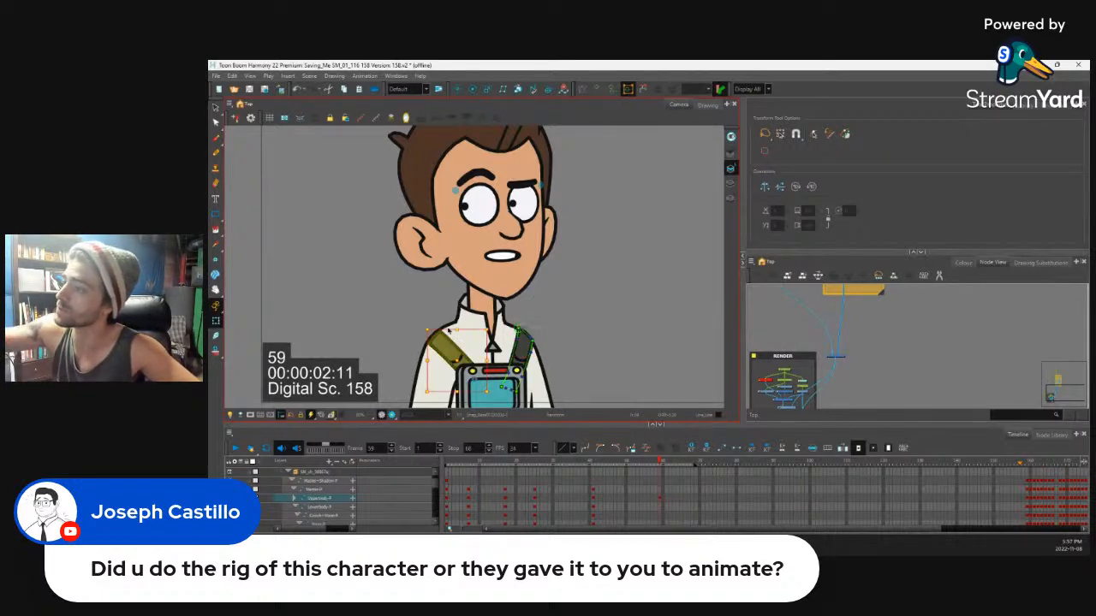
click(441, 335)
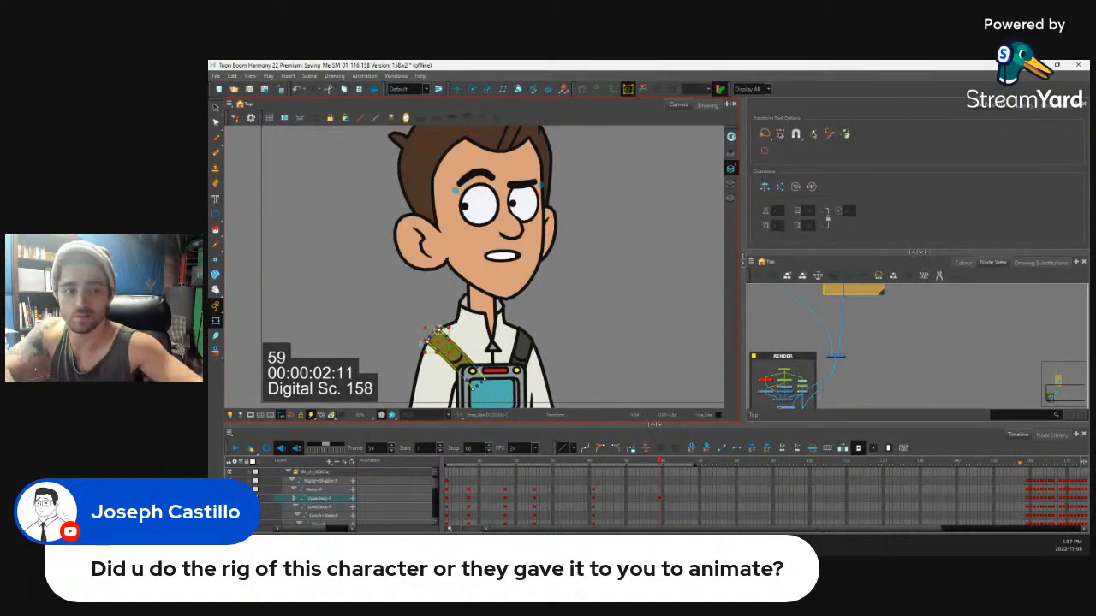
click(422, 346)
scroll(617, 350, down, 5)
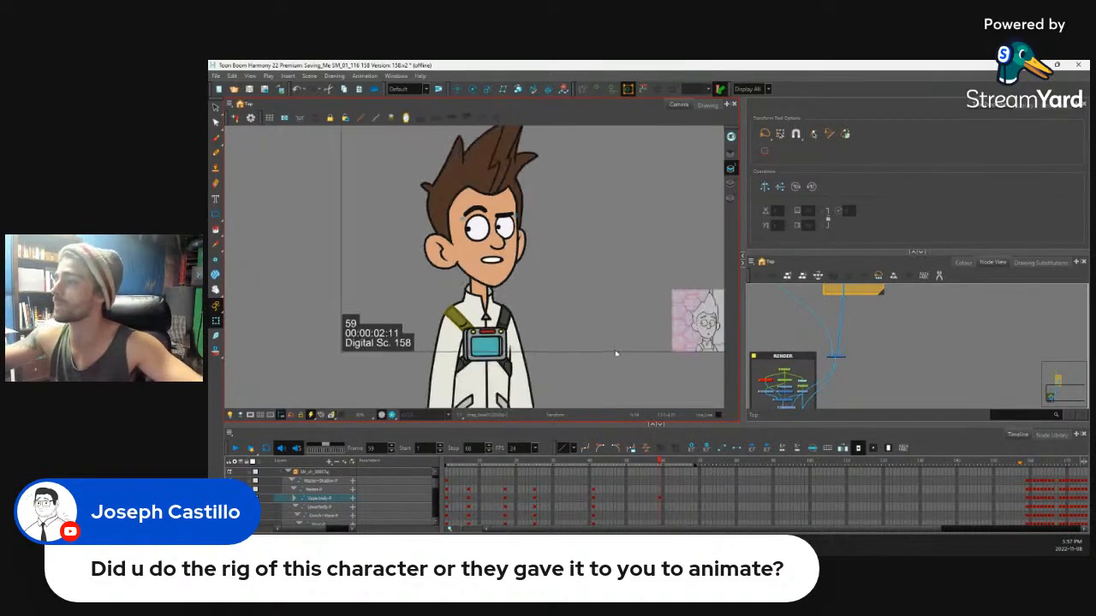
Mask the view to the camera frame and play the scene to review the frame 59 reaction
click(659, 463)
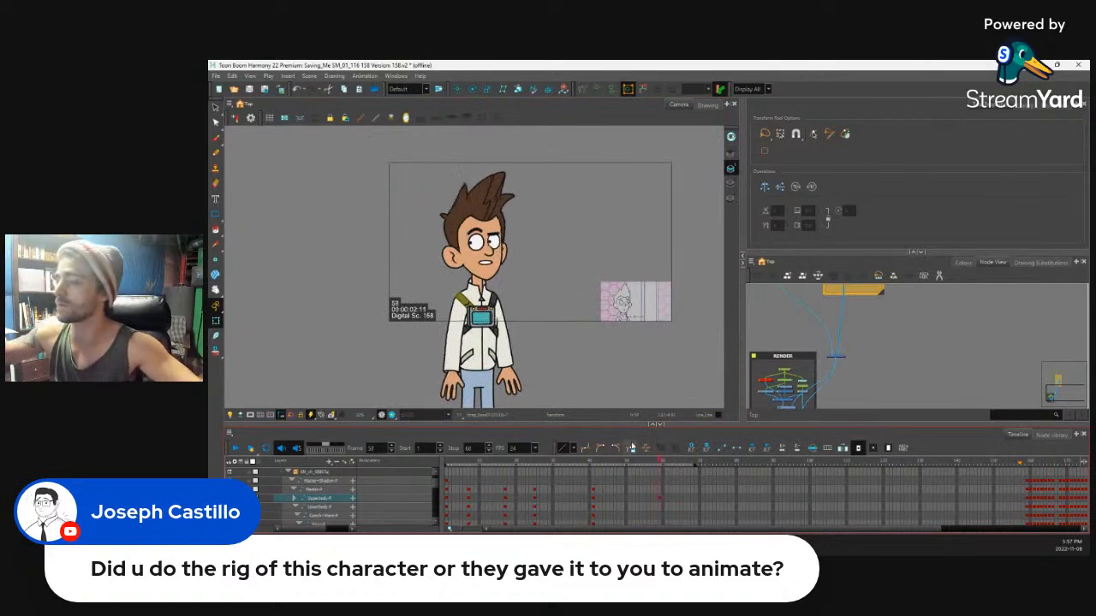
click(250, 415)
click(235, 448)
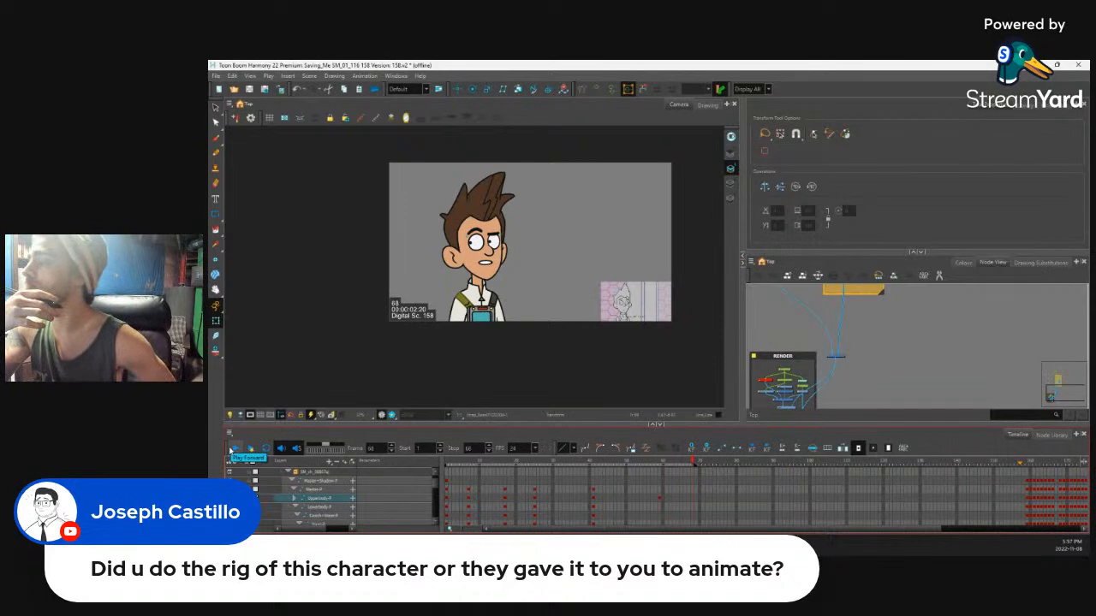
click(232, 449)
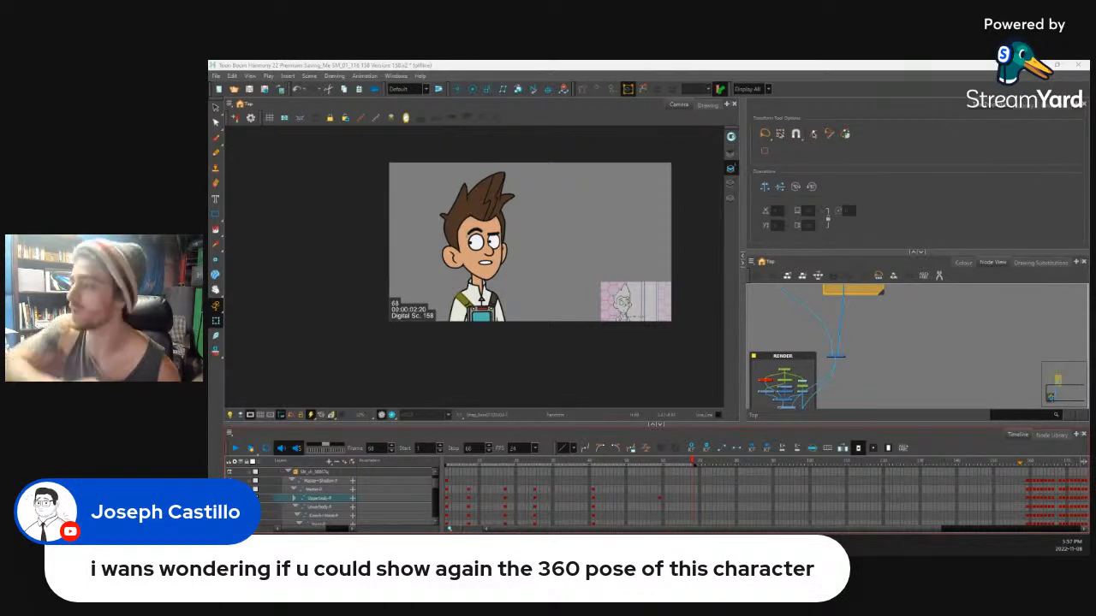
Go to the character's stored turnaround poses at frame 158 and remove the camera mask to show the full body
drag(826, 529, 976, 526)
click(825, 483)
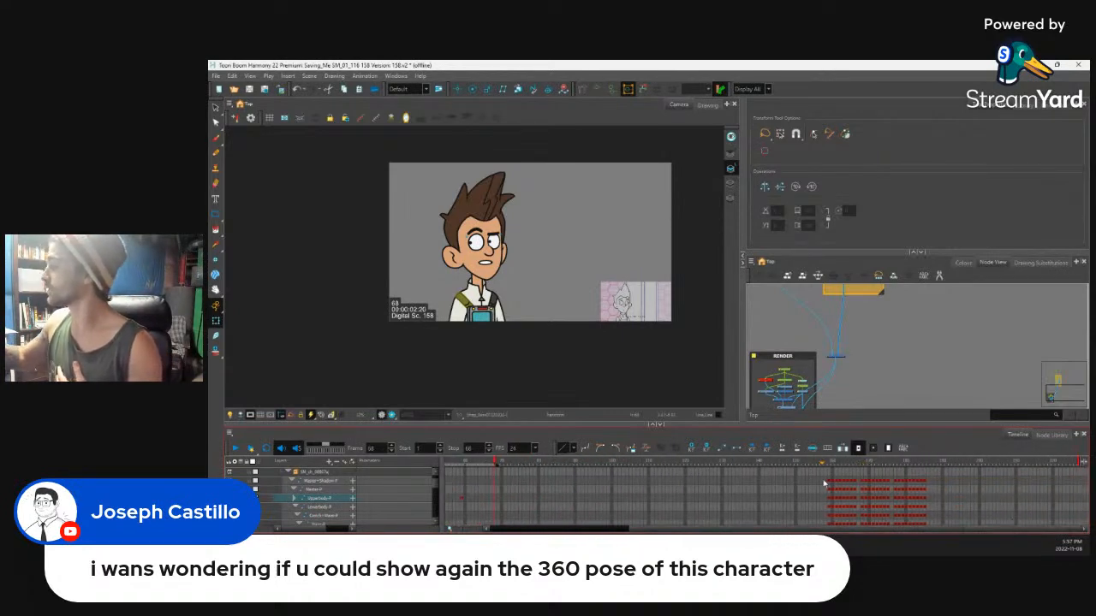
click(250, 415)
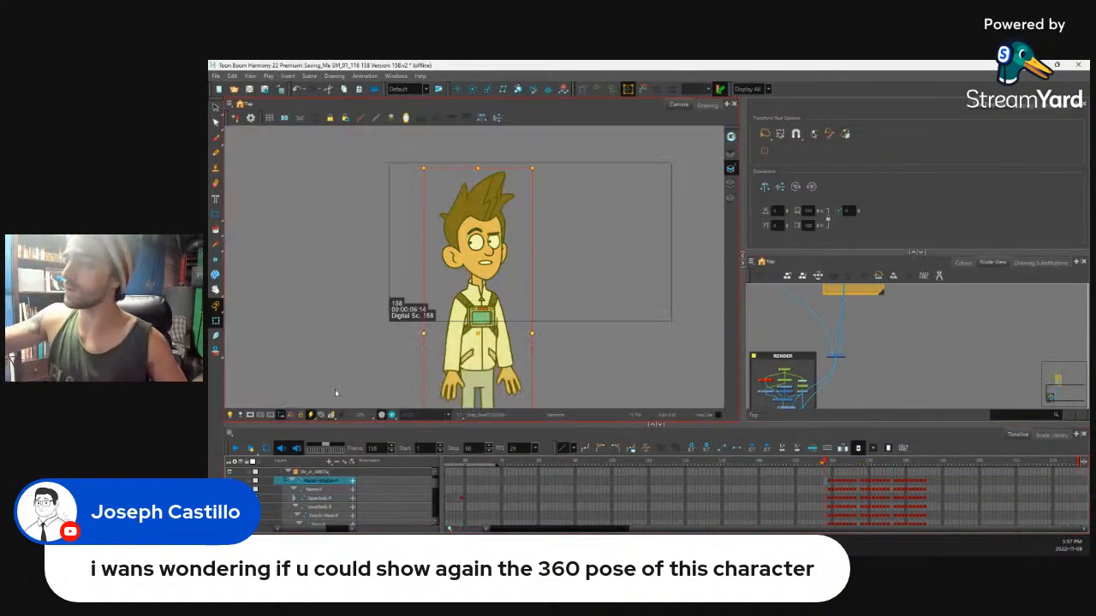
Go to frame 159 and show the character's front-facing turnaround pose in full
scroll(616, 316, down, 5)
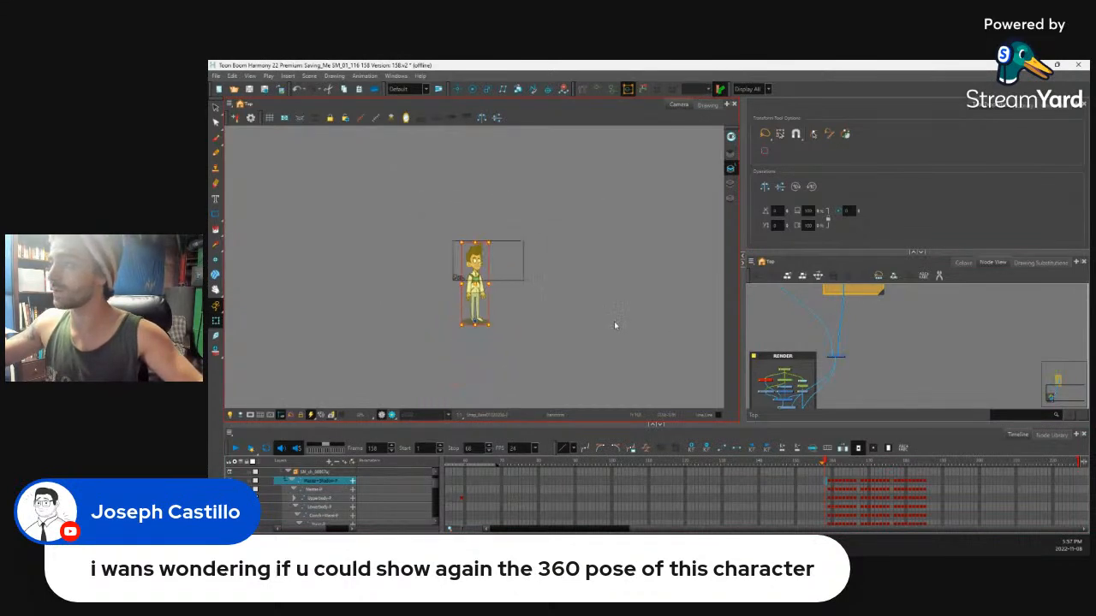
click(830, 462)
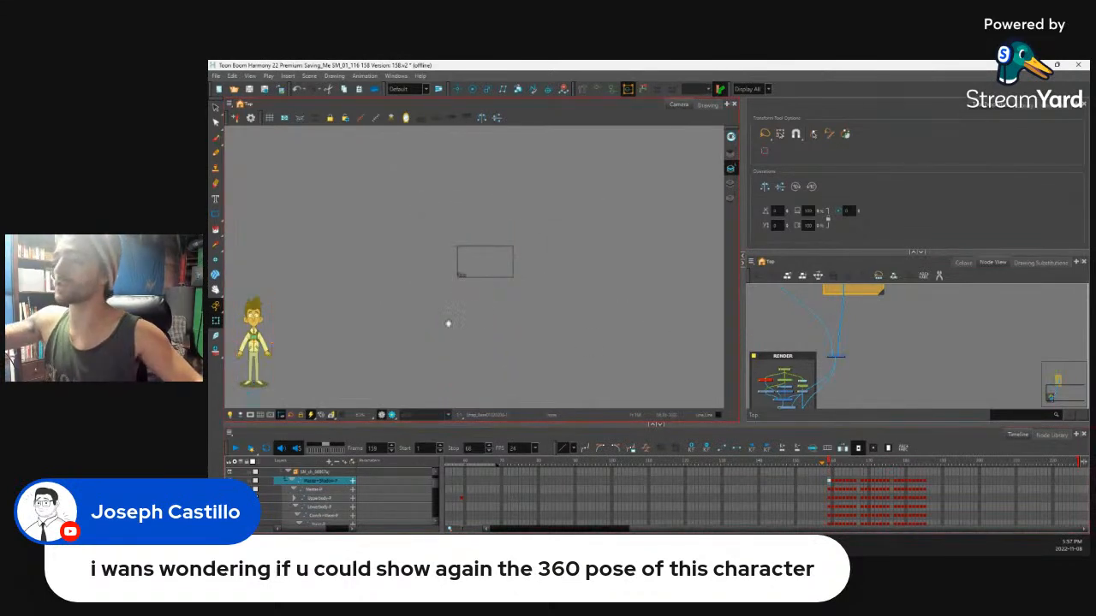
drag(402, 288, 556, 268)
key(2)
key(2)
key(1)
key(1)
key(2)
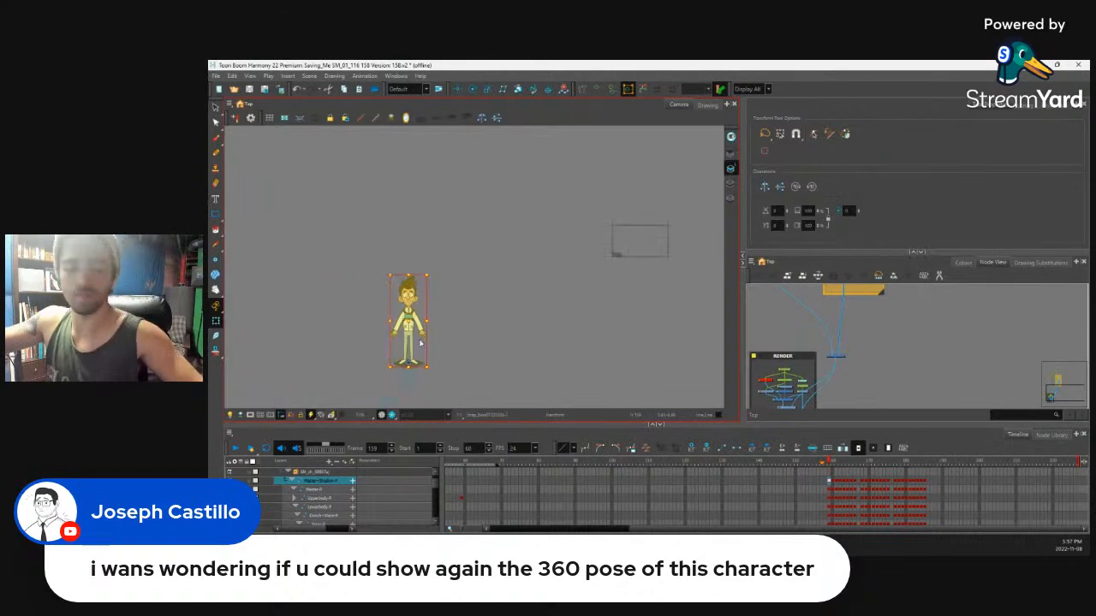
key(2)
key(2)
key(2)
drag(414, 360, 486, 252)
drag(465, 311, 499, 294)
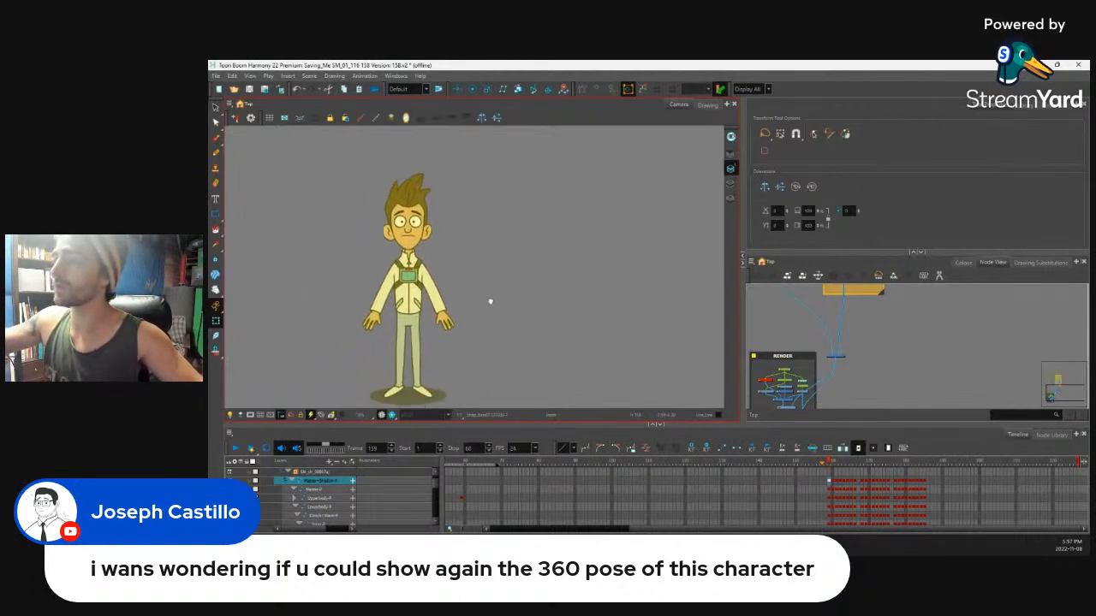
Scrub back and forth through the stored turnaround poses to show each angle, ending at frame 160
mouse_move(830, 463)
mouse_down()
mouse_move(866, 466)
mouse_move(824, 475)
mouse_move(855, 473)
mouse_move(836, 482)
mouse_up()
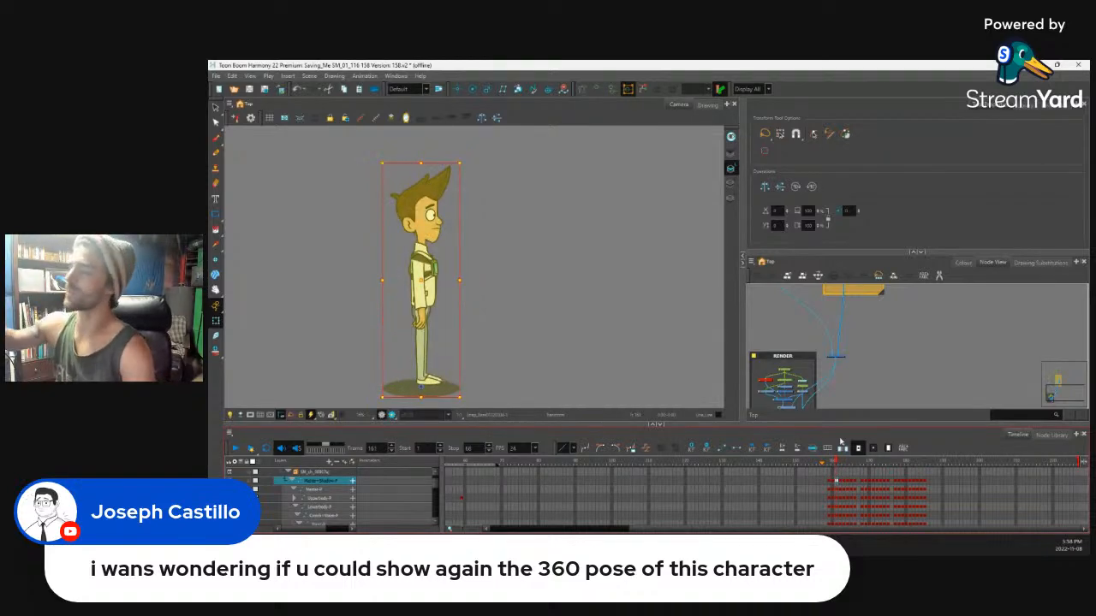
drag(839, 463, 854, 465)
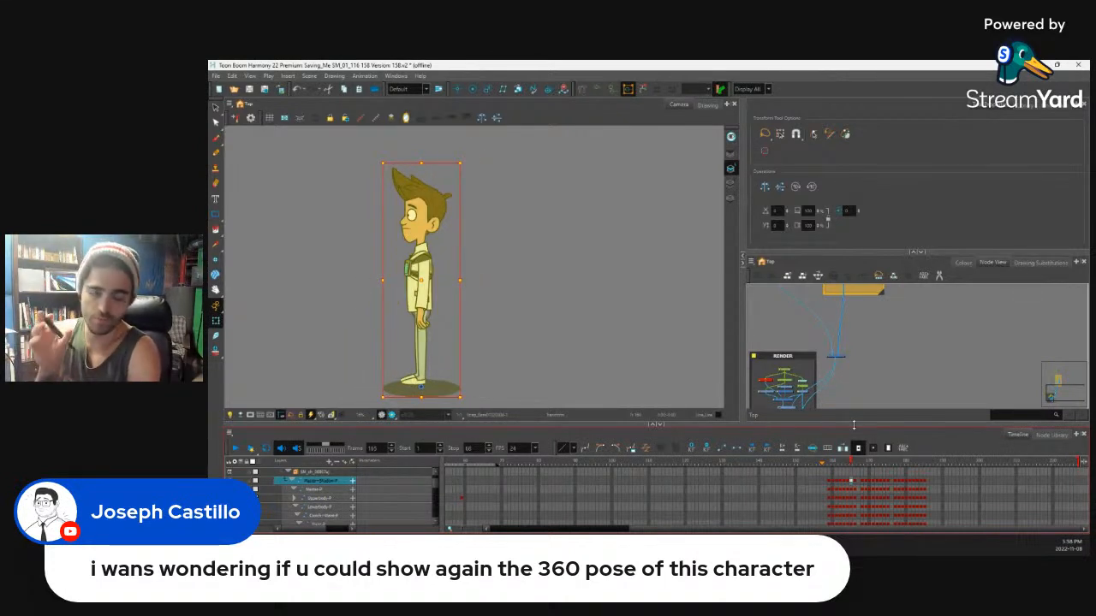
mouse_move(855, 465)
mouse_down()
mouse_move(933, 467)
mouse_move(869, 479)
mouse_move(833, 467)
mouse_up()
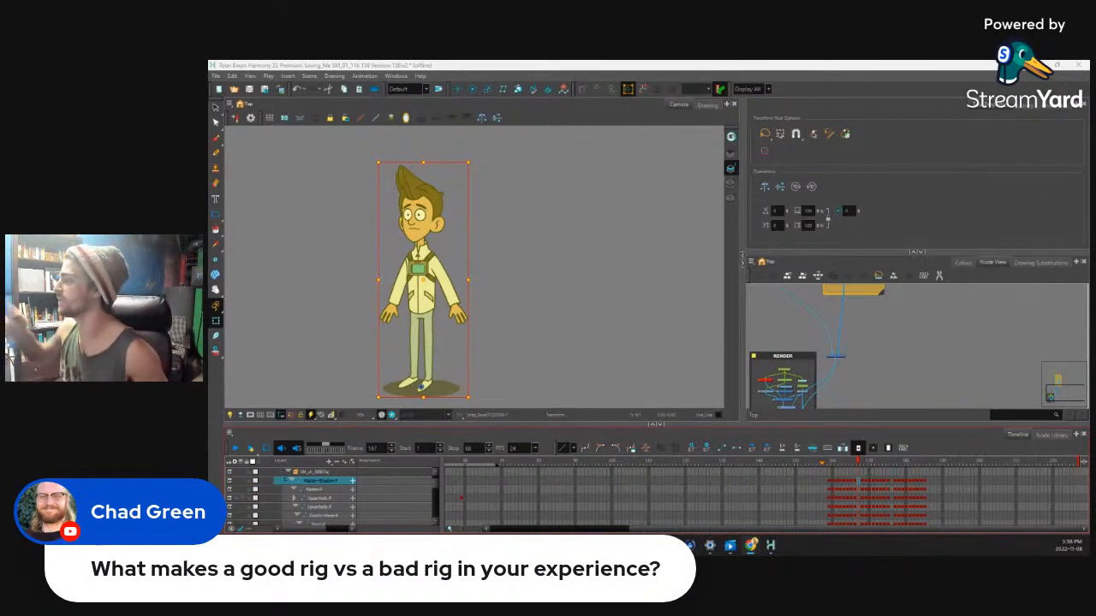
drag(857, 463, 831, 468)
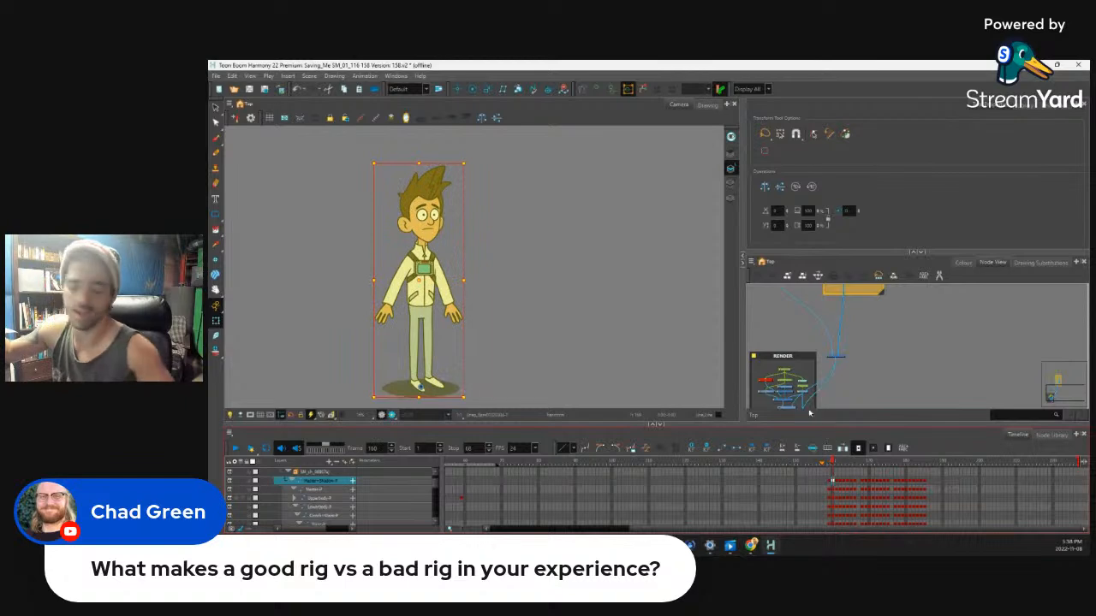
Try reshaping the sleeve of the character's arm on frame 160 with its deformation handles
key(2)
key(2)
key(2)
key(2)
key(2)
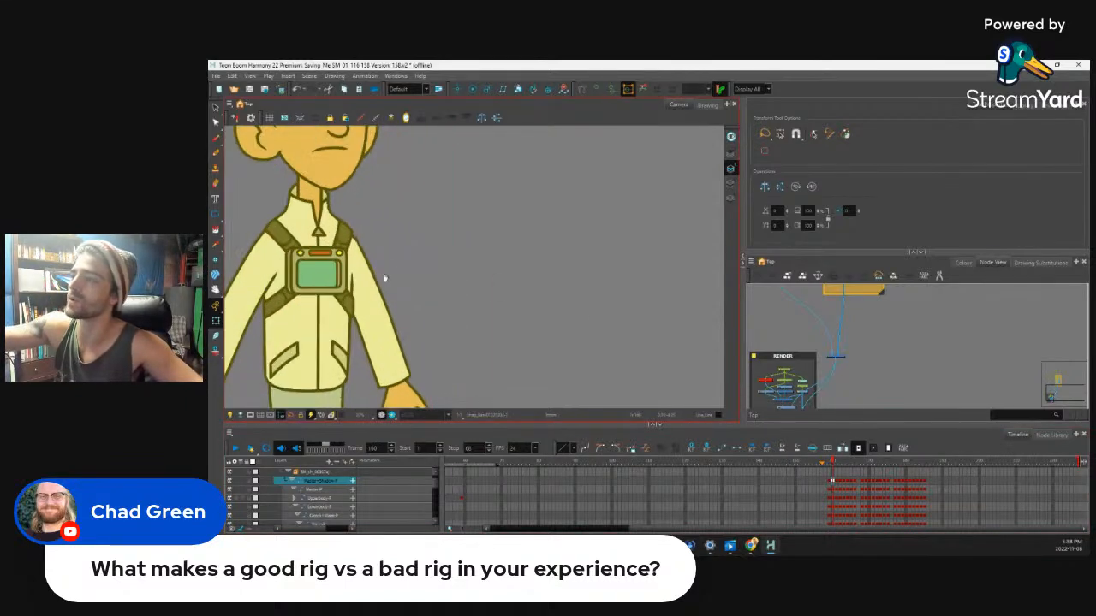
drag(390, 284, 560, 296)
key(2)
key(2)
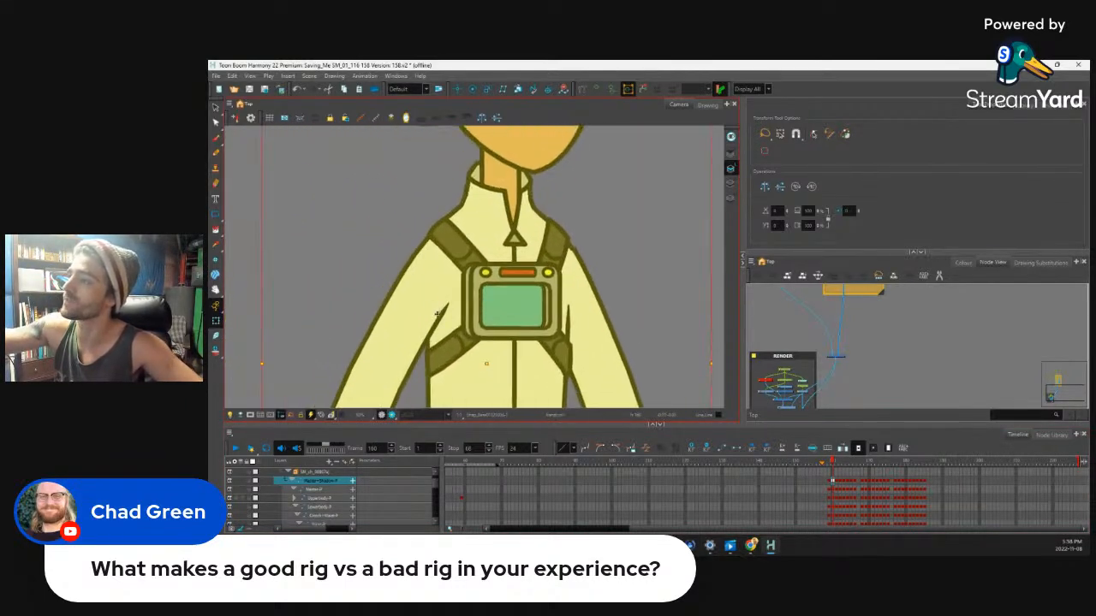
click(440, 262)
key(F11)
drag(447, 303, 450, 297)
mouse_move(401, 388)
mouse_down()
mouse_move(389, 387)
mouse_move(400, 387)
mouse_move(406, 363)
mouse_move(413, 387)
mouse_up()
click(374, 376)
key(F11)
drag(406, 363, 431, 297)
key(shift+c)
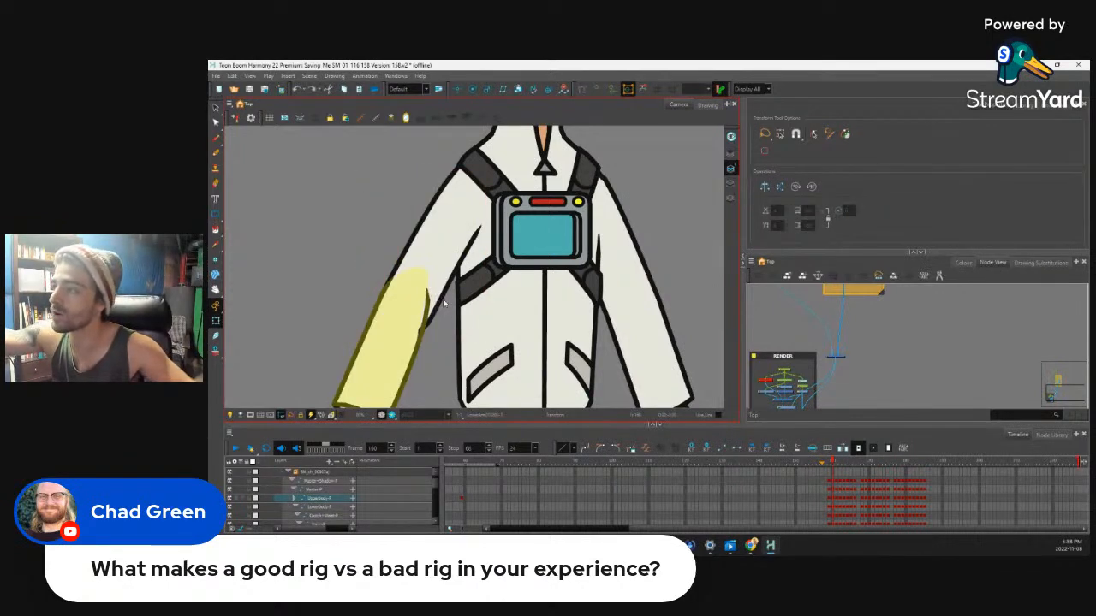
Undo and redo the trial sleeve deformation to compare its shapes, finishing with it undone
key(ctrl+z)
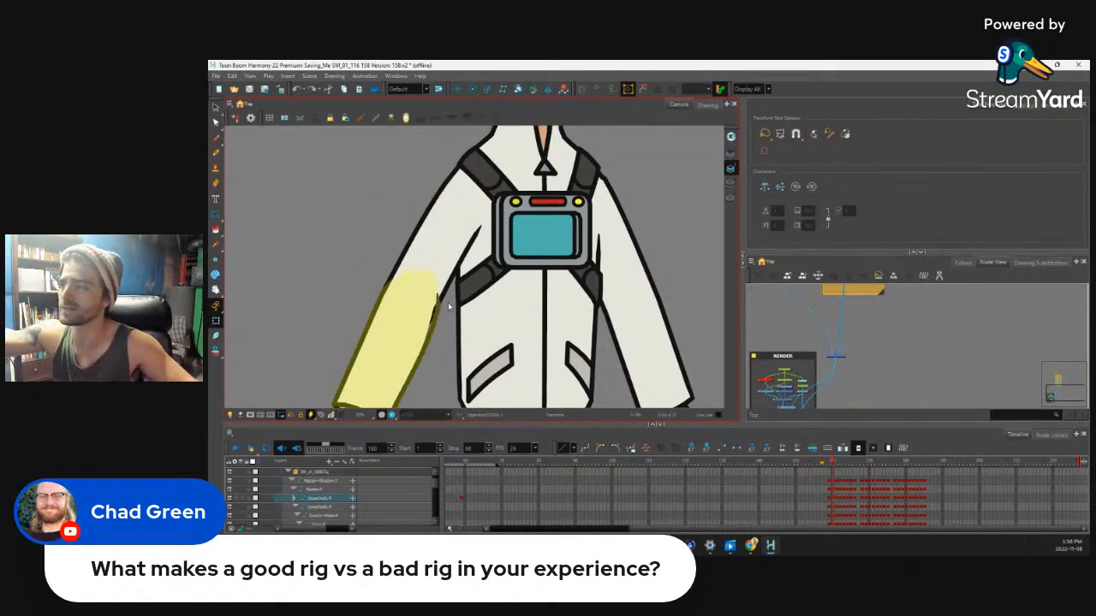
key(ctrl+shift+z)
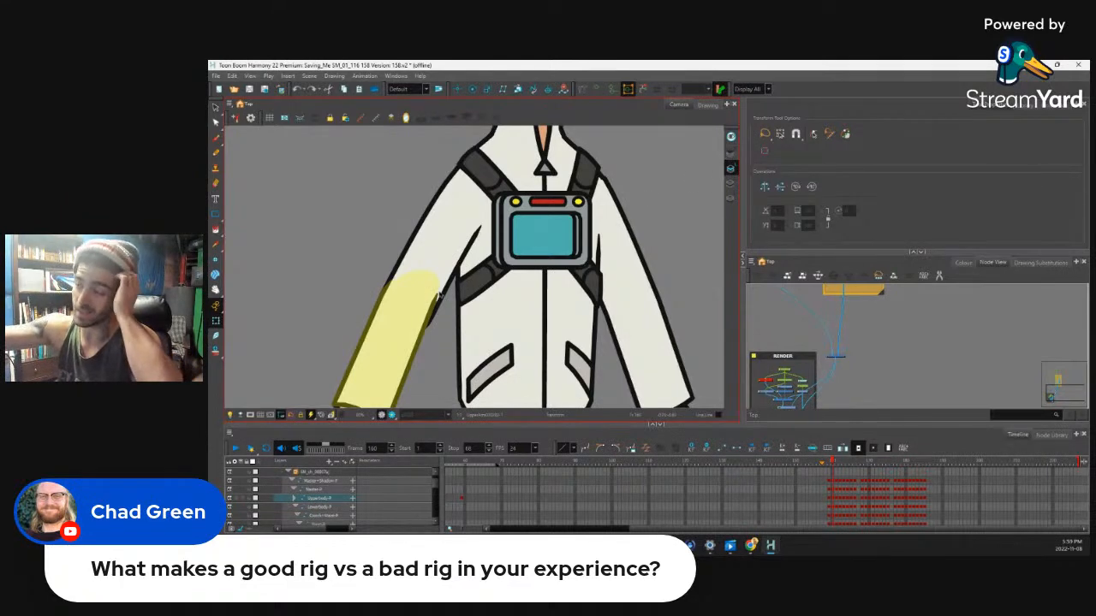
key(ctrl+z)
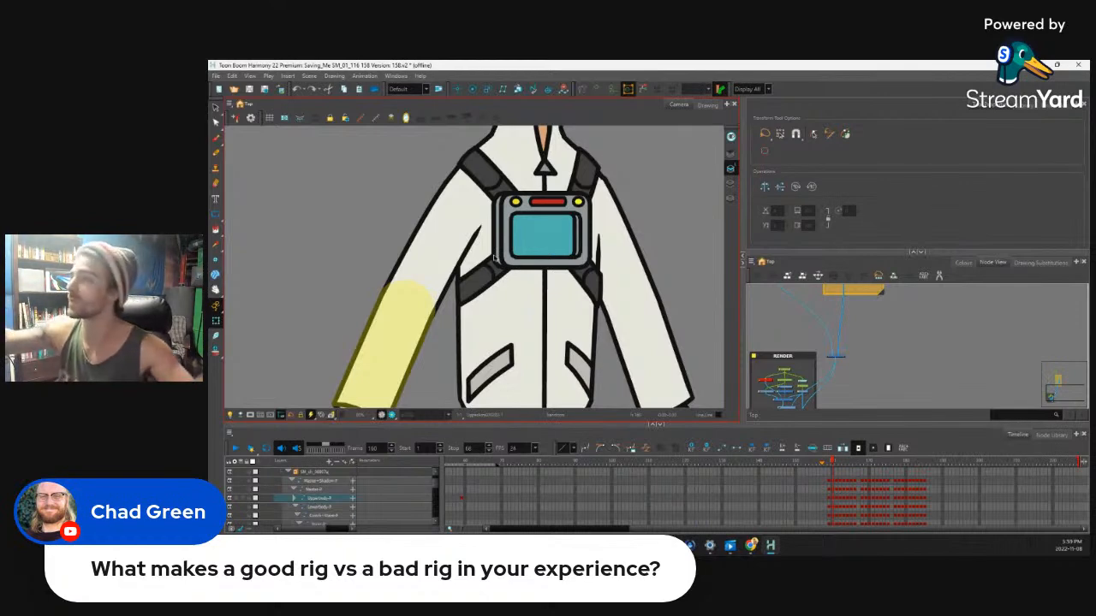
Select the eyelid control beside the character's far eye and show its drawing substitutions
scroll(514, 274, up, 5)
scroll(552, 297, up, 5)
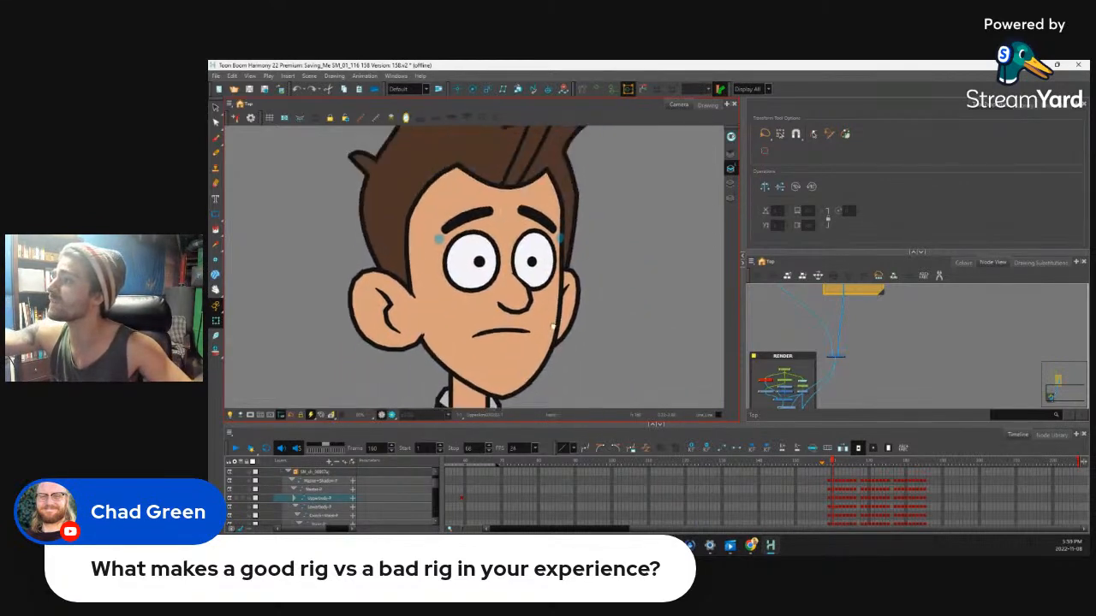
click(557, 249)
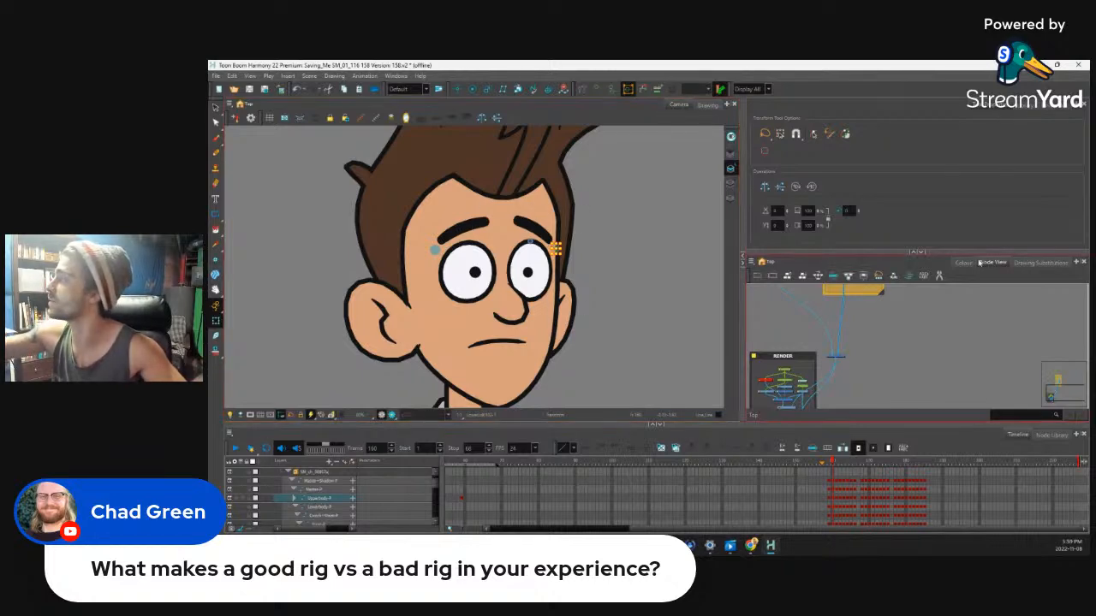
click(1040, 262)
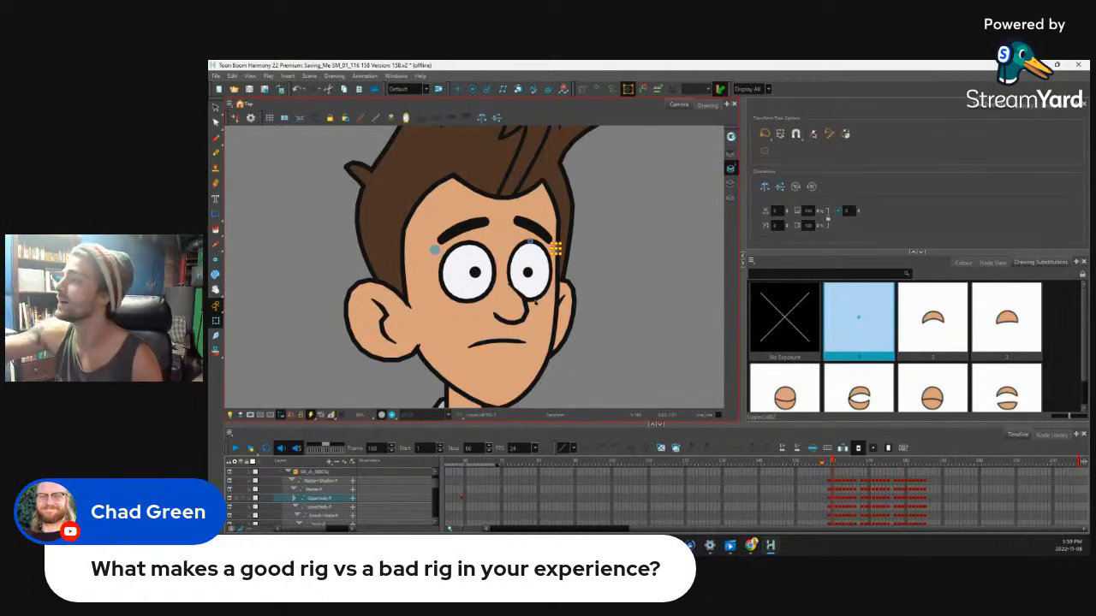
Select the mouth and cycle back and forth through its drawing substitutions between closed and open shapes
click(512, 342)
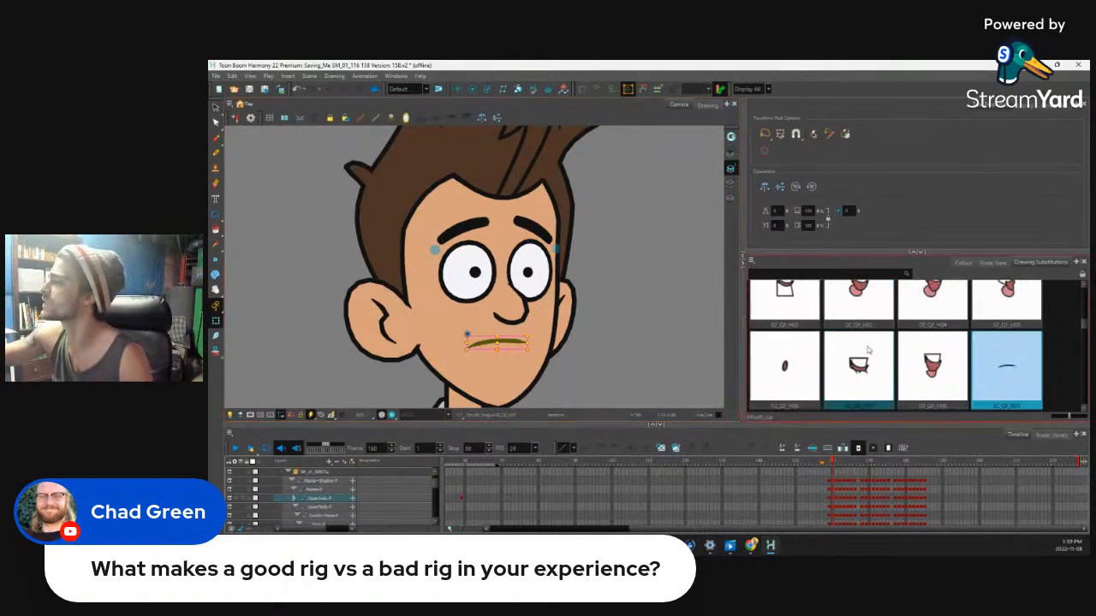
key(bracketright)
key(bracketright)
key(bracketright)
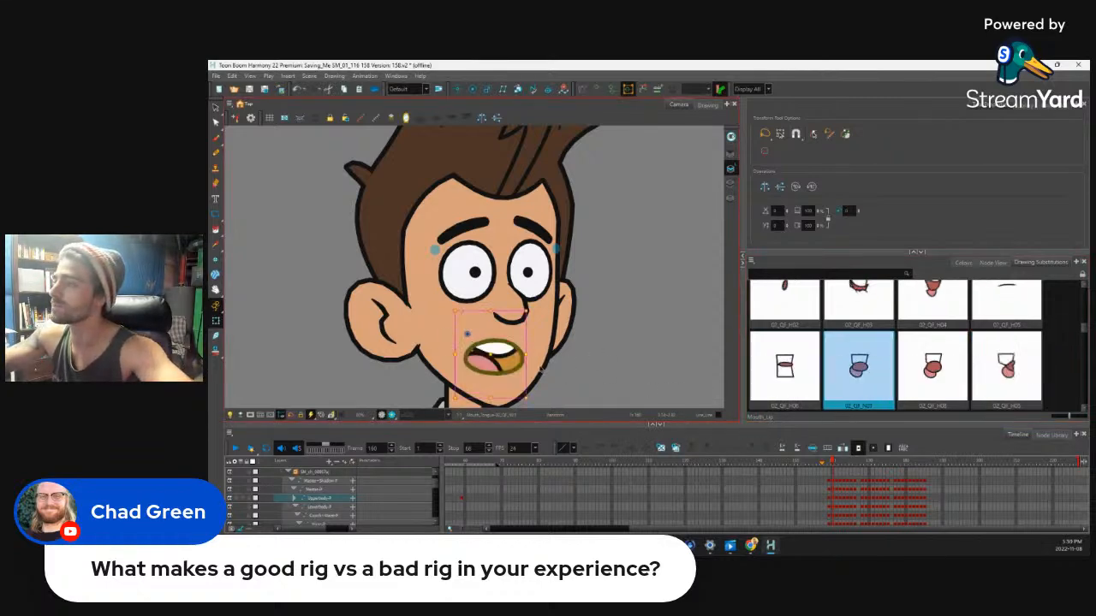
key(bracketleft)
key(bracketleft)
key(bracketleft)
key(bracketright)
key(bracketright)
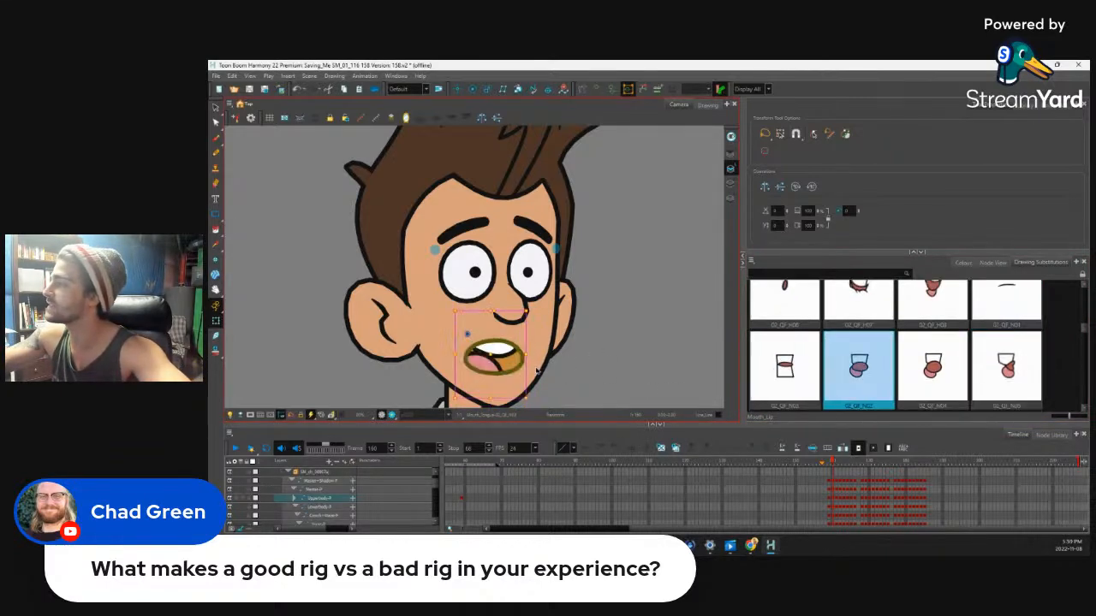
key(bracketright)
key(bracketleft)
key(bracketleft)
key(bracketleft)
key(bracketright)
key(bracketright)
key(bracketright)
Try stretching the open mouth downward through its parent layer, undo it, and reselect the mouth drawing
key(b)
drag(526, 407, 529, 417)
key(ctrl+z)
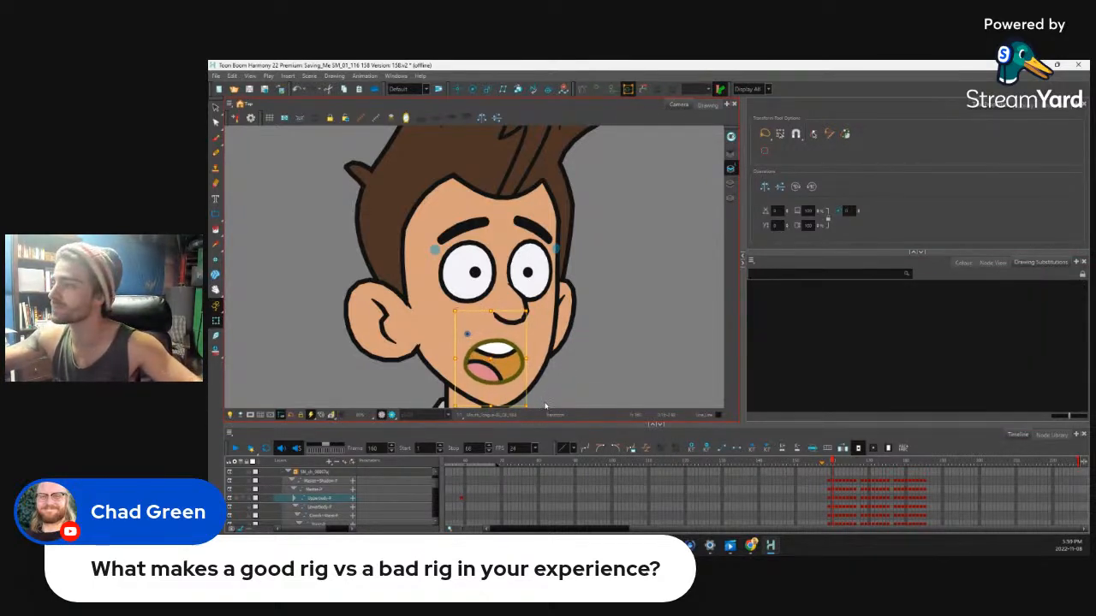
key(shift+b)
Switch the mouth on frame 160 back to its closed drawing substitution
key(bracketleft)
key(bracketleft)
key(bracketleft)
key(bracketleft)
scroll(548, 393, down, 8)
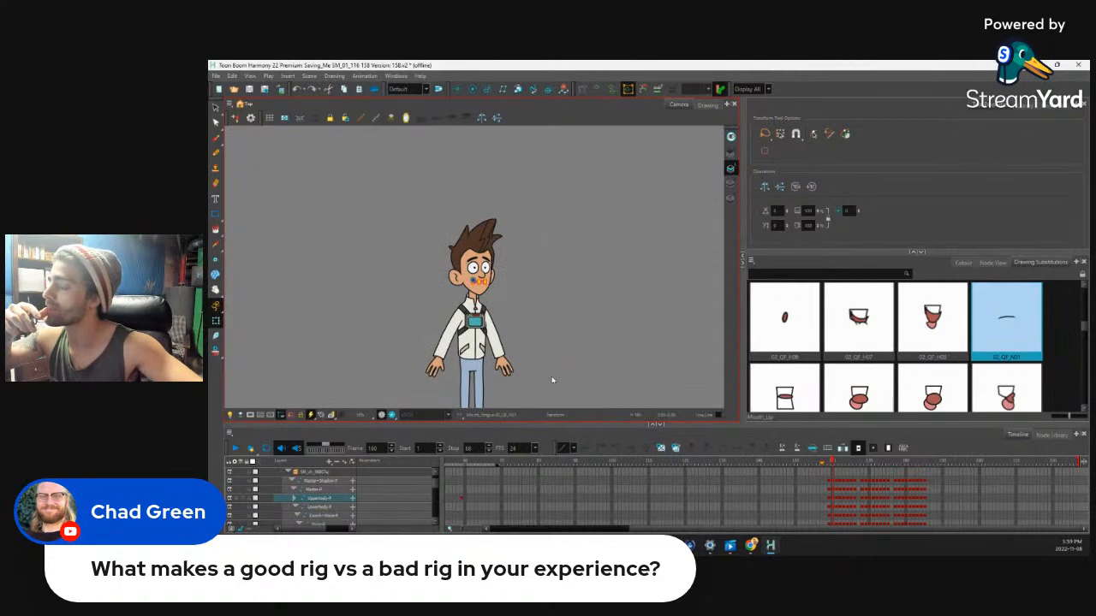
drag(521, 355, 531, 328)
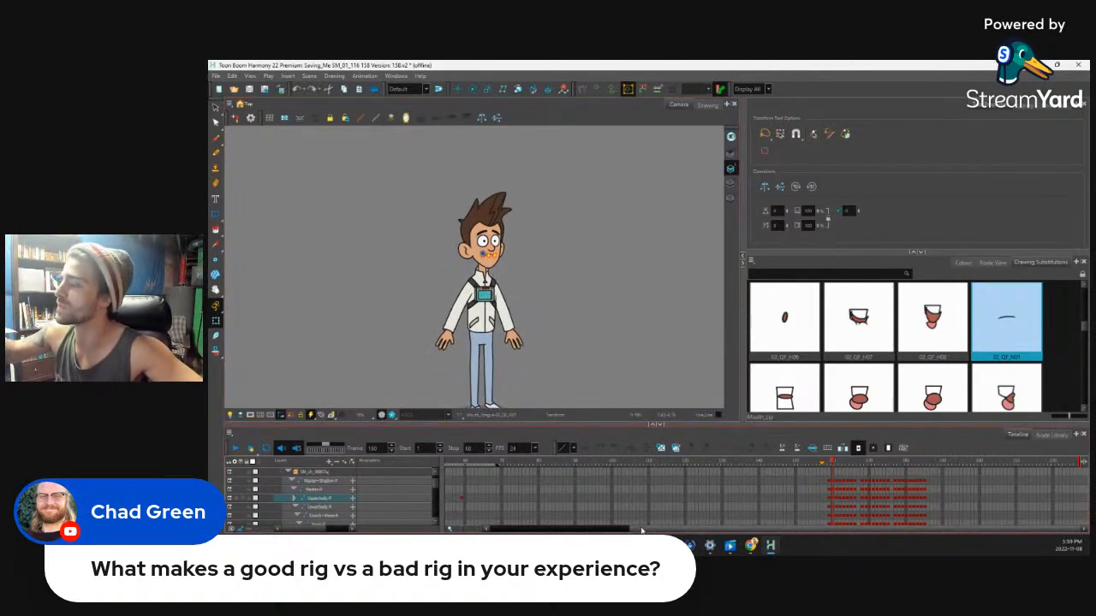
Return to the scene's own animation at frame 17 and show the character within the camera frame
drag(638, 529, 517, 532)
click(502, 508)
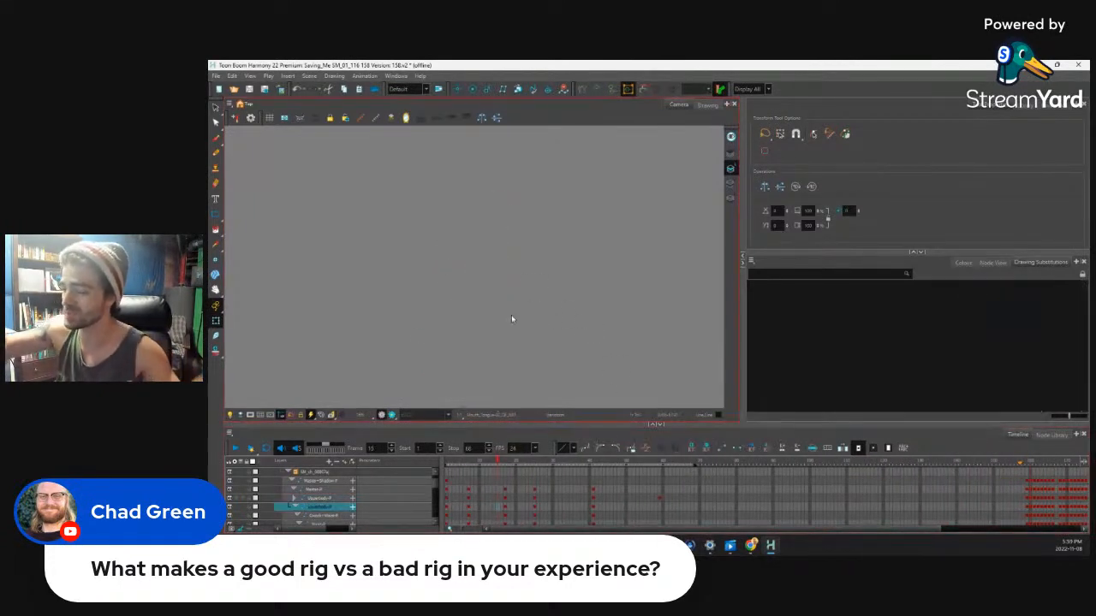
click(504, 461)
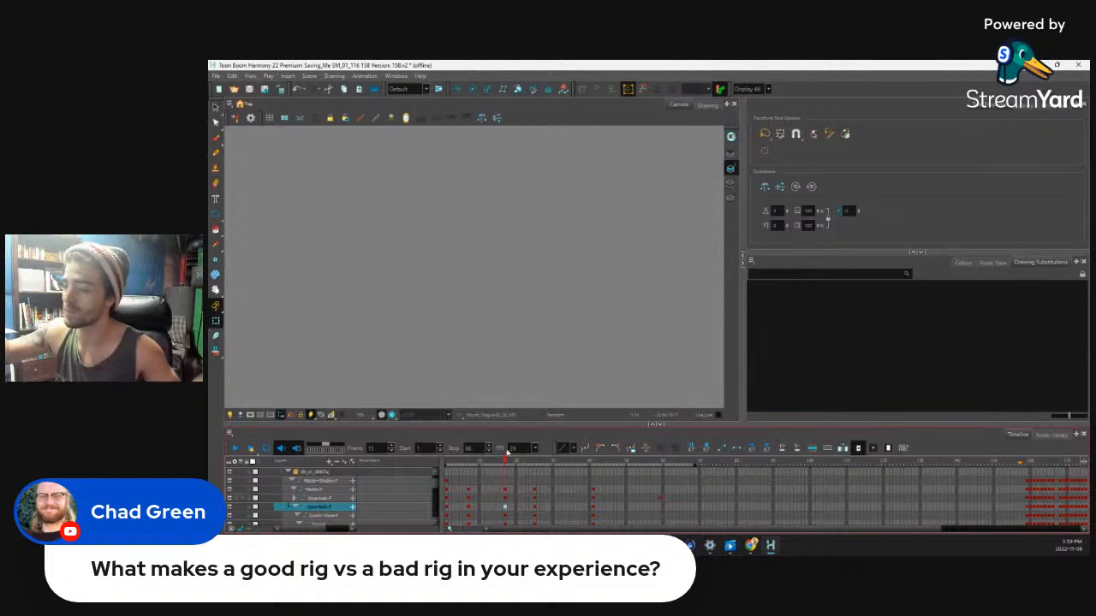
drag(621, 333, 537, 359)
drag(710, 264, 582, 325)
key(2)
key(2)
key(2)
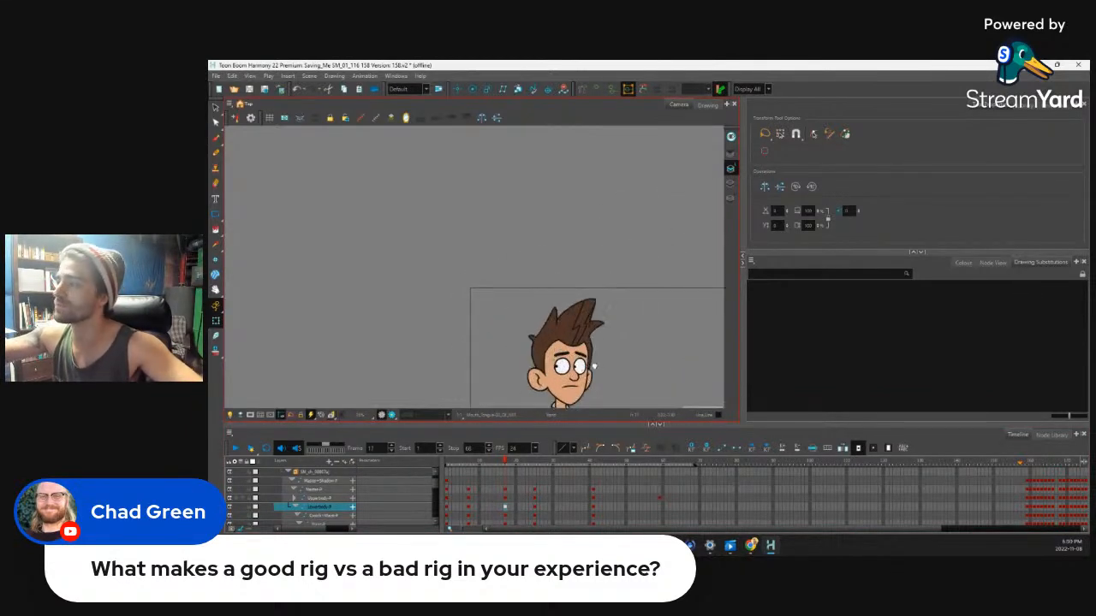
drag(594, 365, 549, 351)
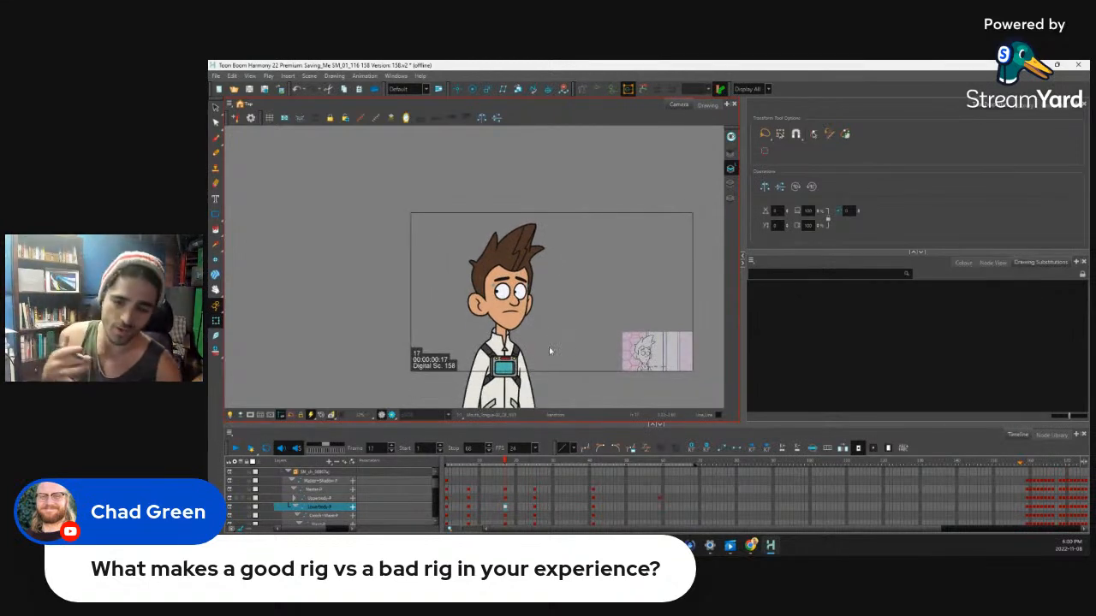
Scrub through the scene's opening poses to review the acting and return to frame 1
drag(505, 464, 567, 461)
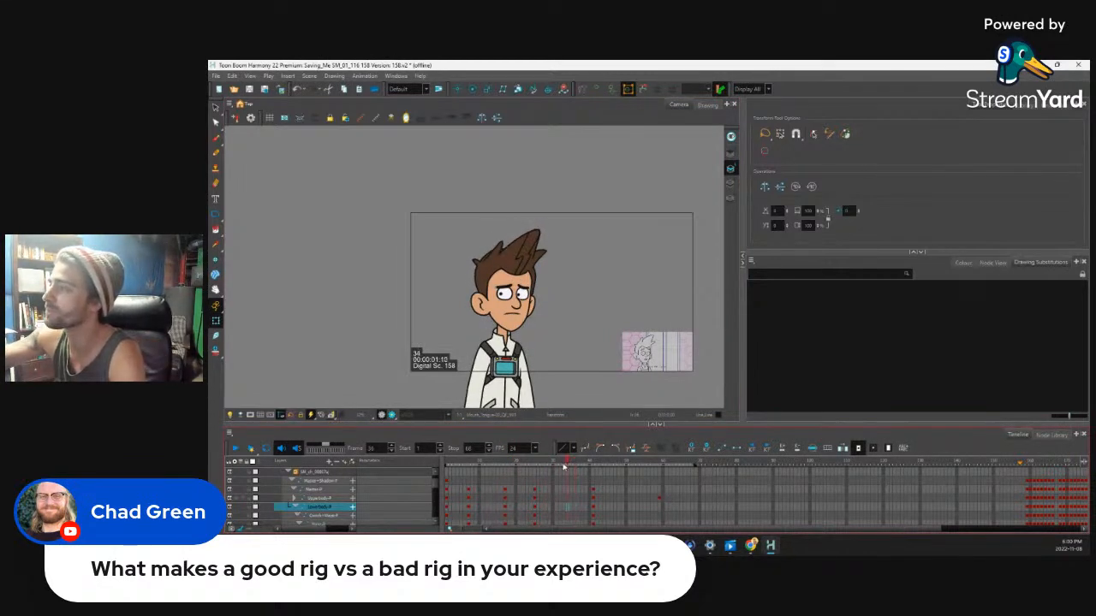
drag(576, 472, 494, 489)
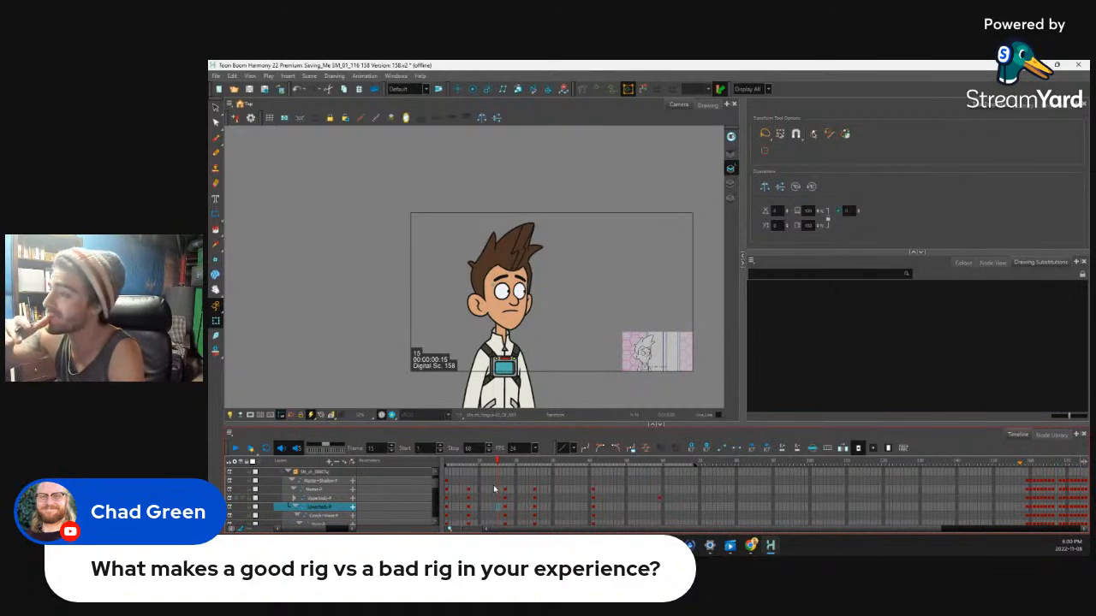
mouse_move(454, 471)
mouse_down()
mouse_move(473, 472)
mouse_move(493, 507)
mouse_move(583, 474)
mouse_move(787, 463)
mouse_move(619, 500)
mouse_move(482, 461)
mouse_move(690, 477)
mouse_move(472, 487)
mouse_move(454, 479)
mouse_move(553, 465)
mouse_move(680, 471)
mouse_move(461, 463)
mouse_move(496, 464)
mouse_move(466, 481)
mouse_move(535, 483)
mouse_move(447, 490)
mouse_up()
click(447, 463)
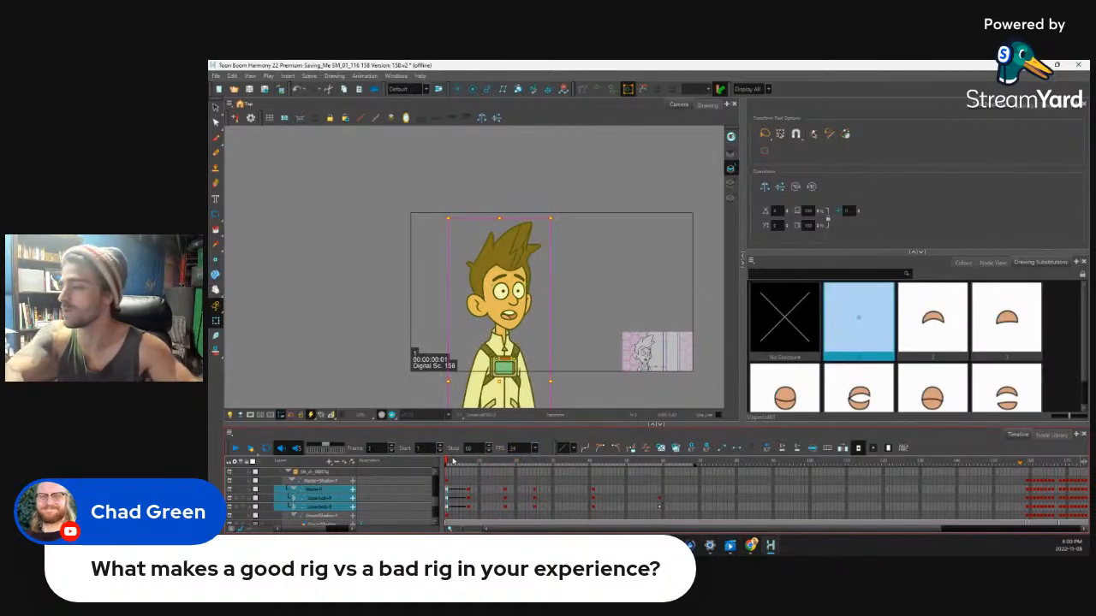
Step through the opening frames to examine the character's motion between the first keyframes
click(453, 462)
key(comma)
key(comma)
key(comma)
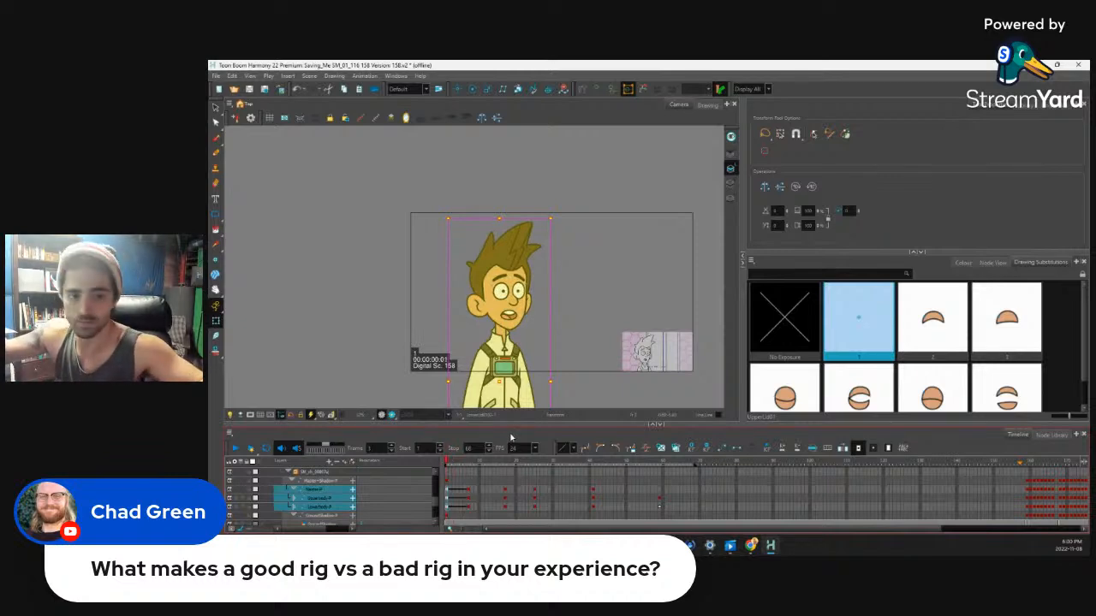
key(2)
key(period)
key(period)
key(period)
key(period)
key(period)
key(period)
key(period)
key(period)
key(period)
key(period)
key(period)
key(period)
key(period)
key(period)
key(period)
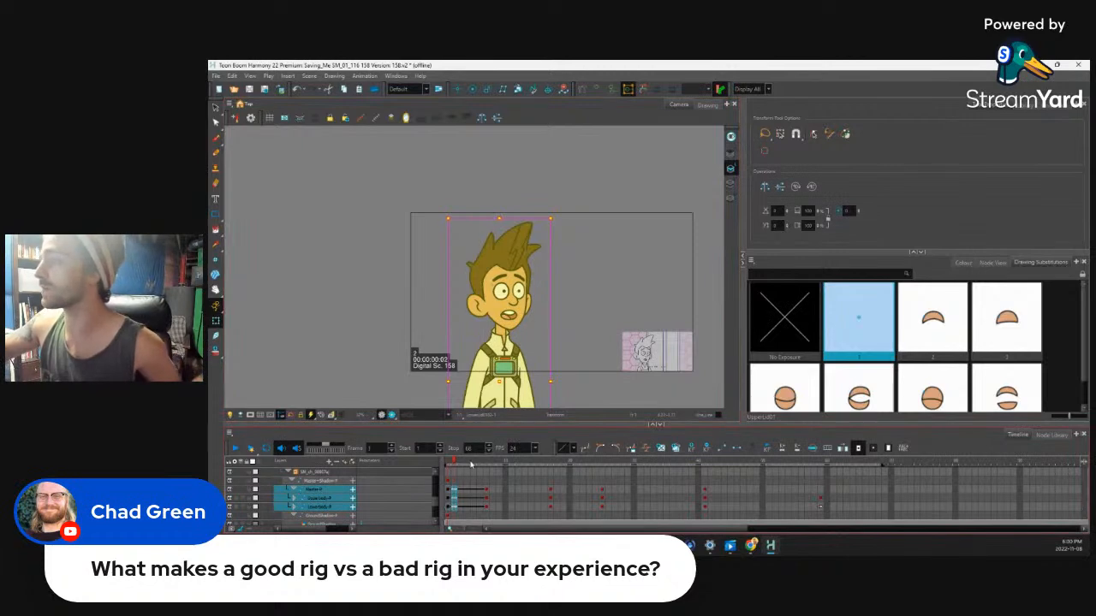
key(comma)
key(comma)
key(comma)
key(comma)
Ease the three selected layers between frames 1 and 7, using Right Time Ratio 30 at frame 1 and Left Time Ratio 70 at frame 7
click(472, 488)
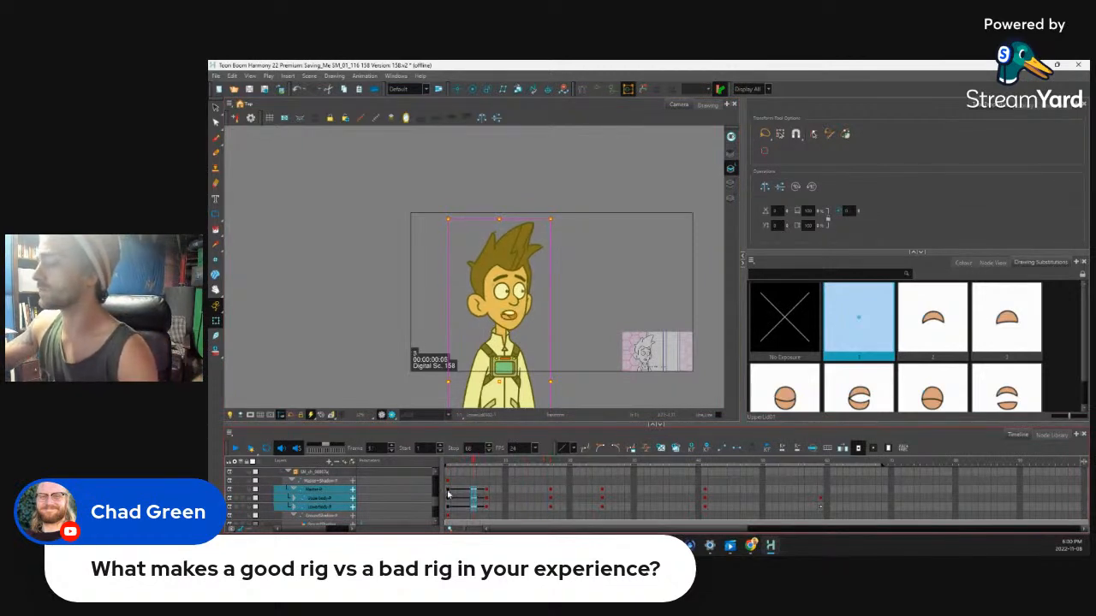
mouse_move(529, 467)
mouse_down()
mouse_move(583, 469)
mouse_move(487, 490)
mouse_move(526, 488)
mouse_up()
drag(447, 488, 448, 506)
click(647, 449)
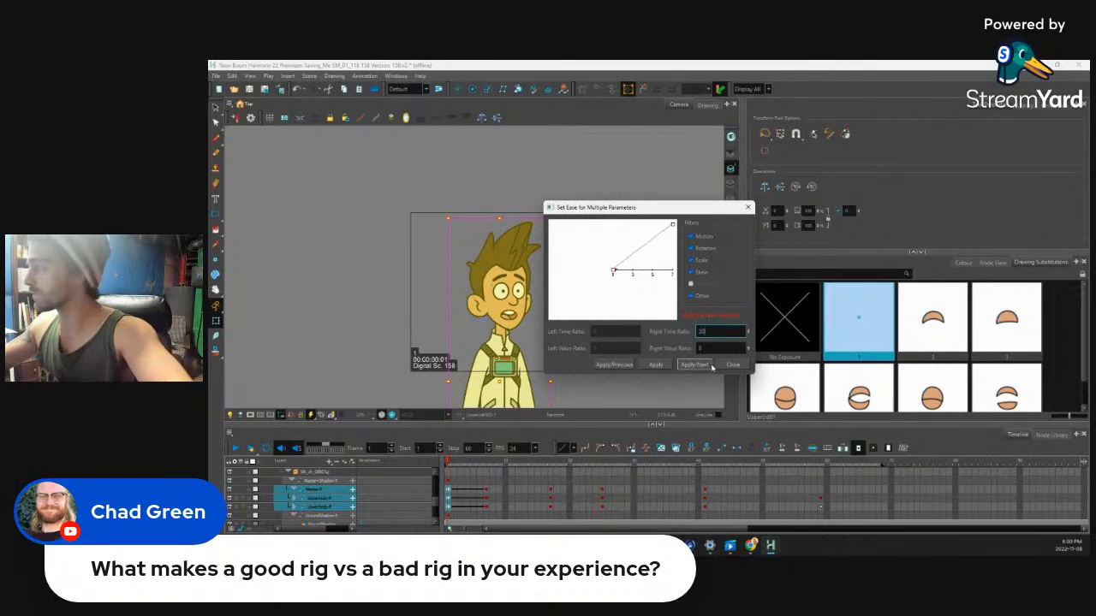
click(698, 365)
click(606, 332)
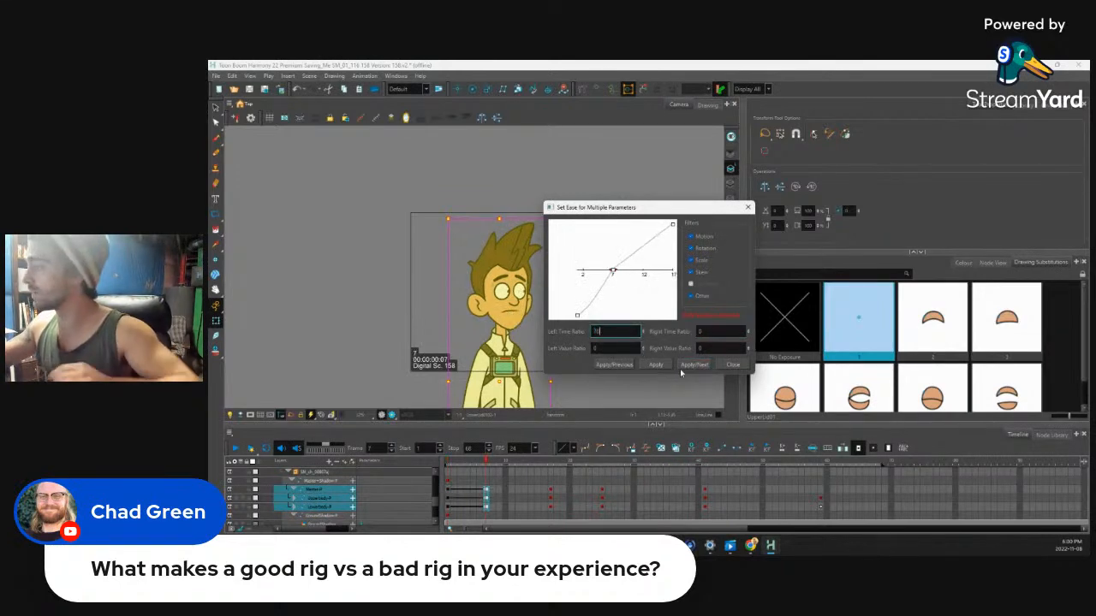
click(732, 365)
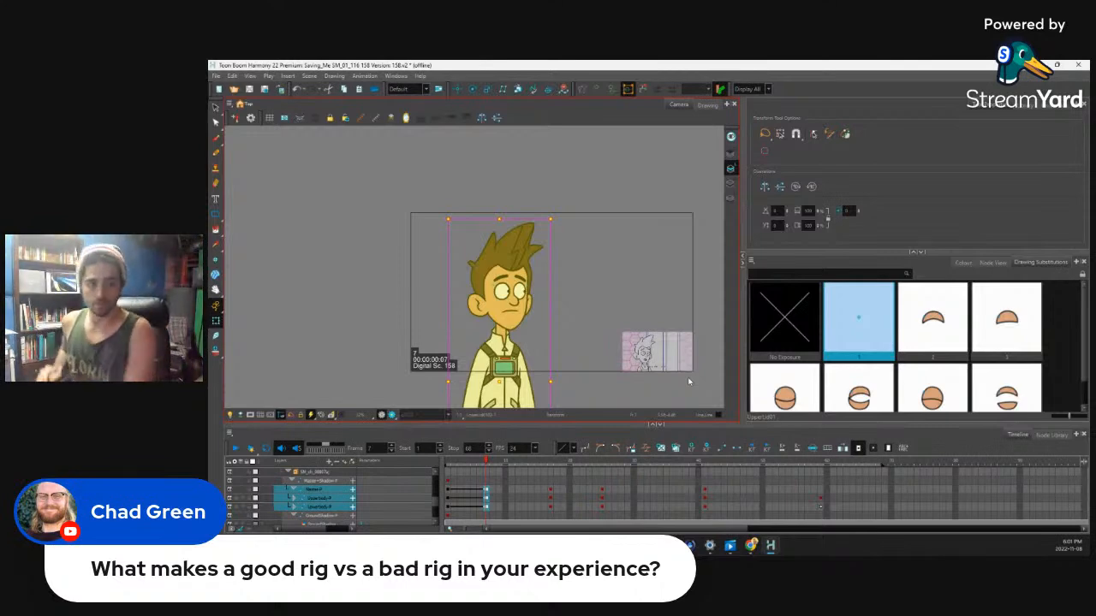
Add motion keyframes at frame 11 on the three body layers
click(449, 490)
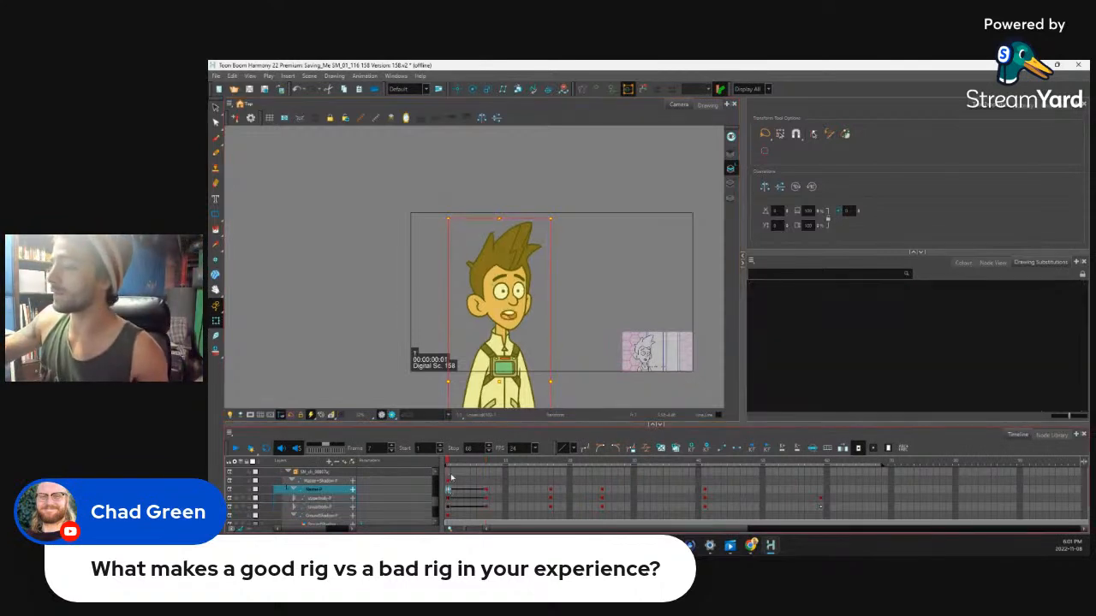
mouse_move(452, 461)
mouse_down()
mouse_move(606, 460)
mouse_move(537, 476)
mouse_move(531, 466)
mouse_up()
mouse_move(454, 493)
mouse_down()
mouse_move(483, 491)
mouse_move(453, 492)
mouse_move(452, 465)
mouse_move(647, 477)
mouse_move(527, 491)
mouse_move(549, 492)
mouse_move(513, 508)
mouse_up()
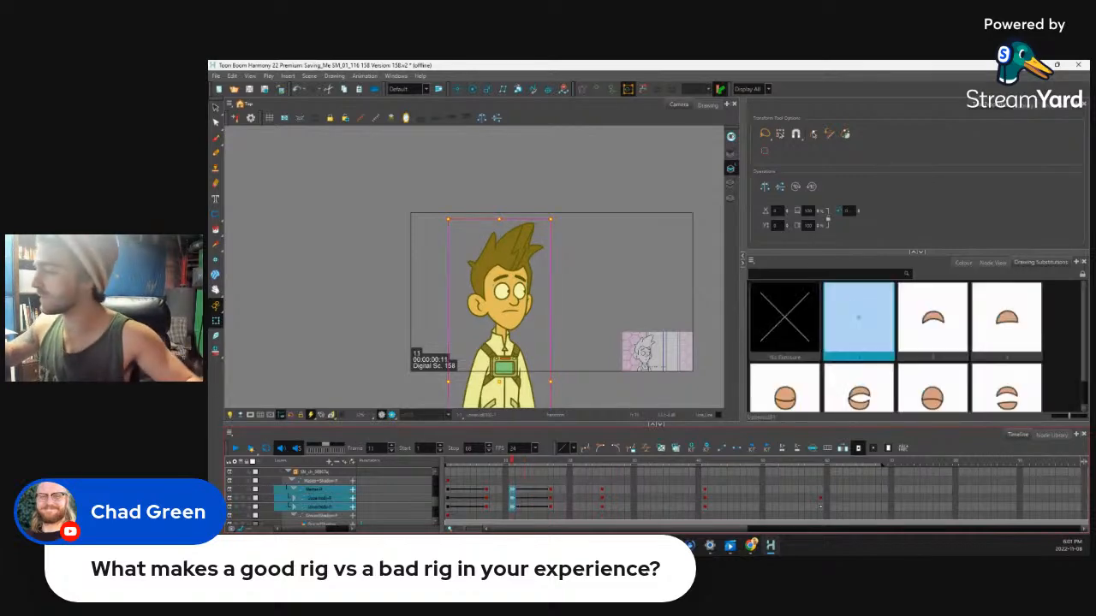
Set the Right Time Ratio at frame 11 and the Left Time Ratio at frame 17 to ease the motion between them
click(646, 448)
click(704, 332)
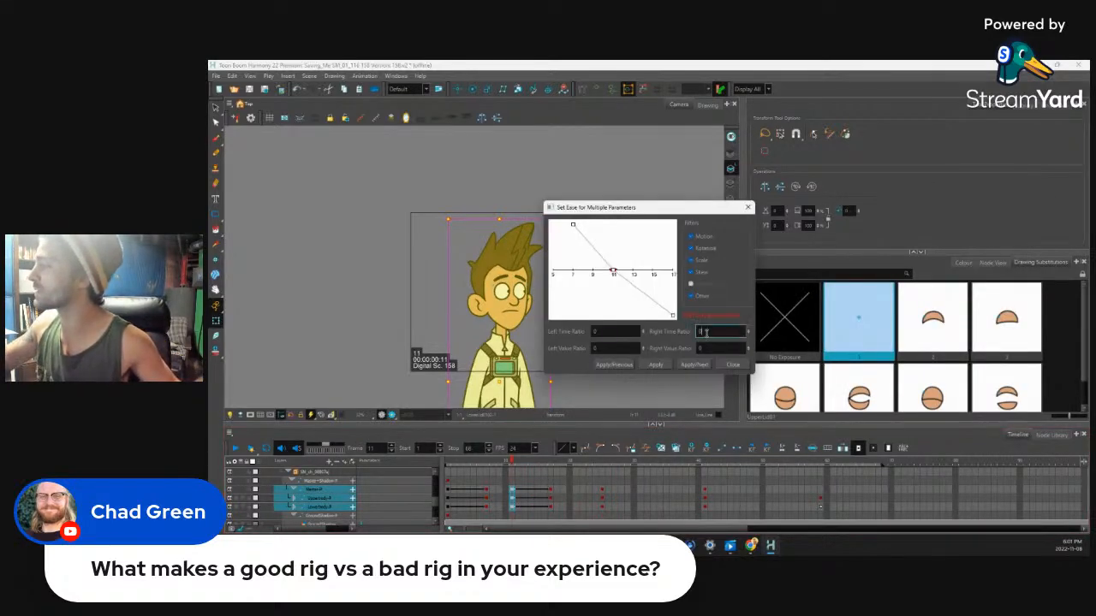
click(694, 365)
click(614, 333)
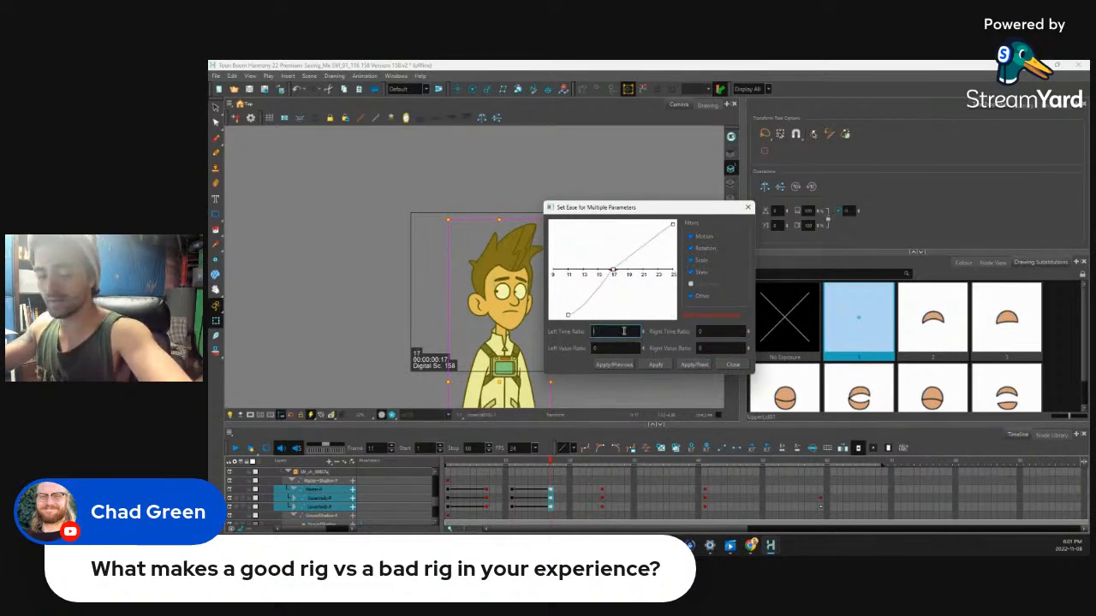
click(732, 365)
Move the three layers' keyframes at frame 25 to frame 31
click(514, 469)
drag(515, 469, 708, 504)
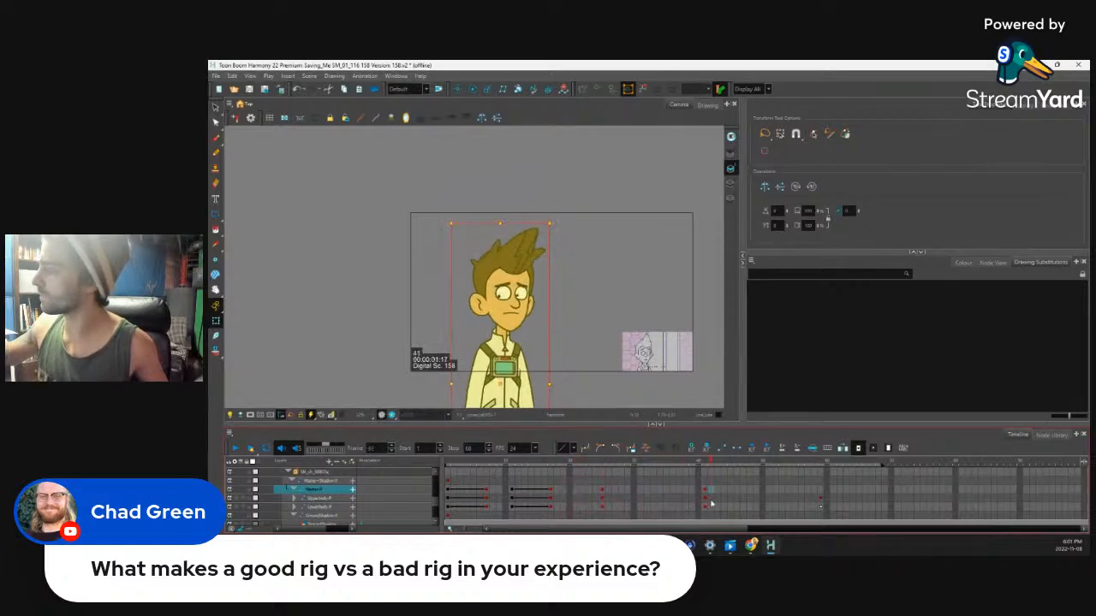
click(491, 502)
drag(491, 502, 602, 489)
click(601, 505)
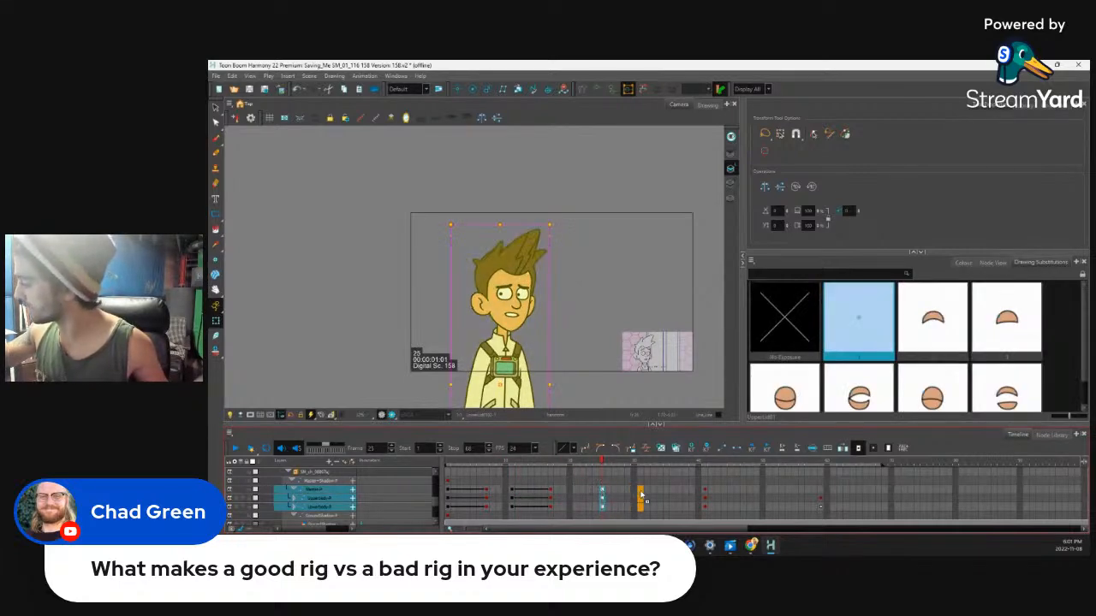
click(627, 492)
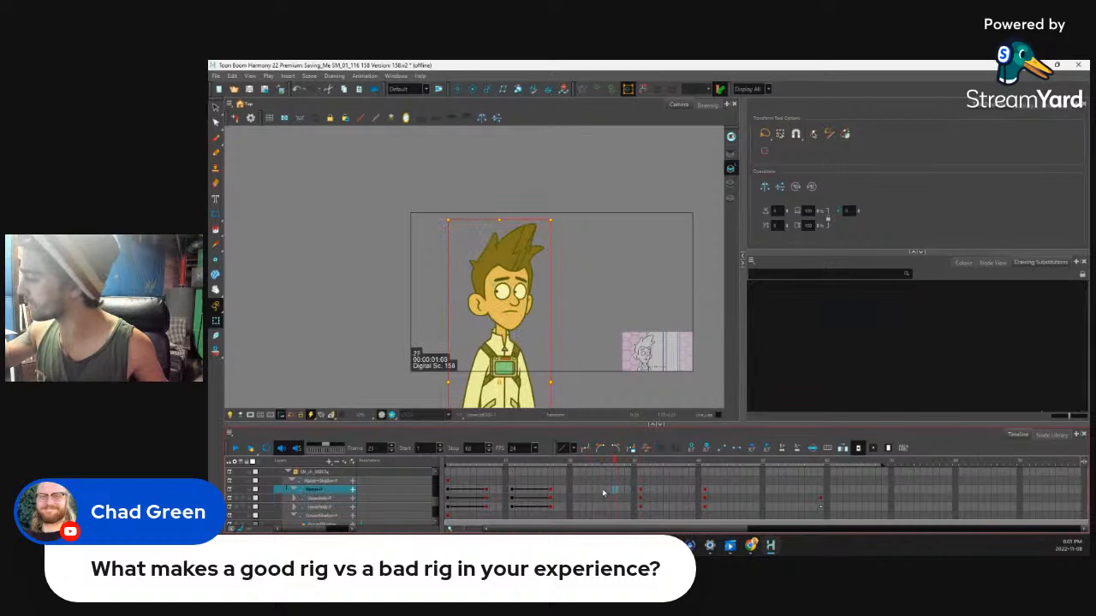
Add motion keyframes at frame 21 on the three layers and ease into frame 31 with Left Time Ratio 70
drag(576, 490, 577, 508)
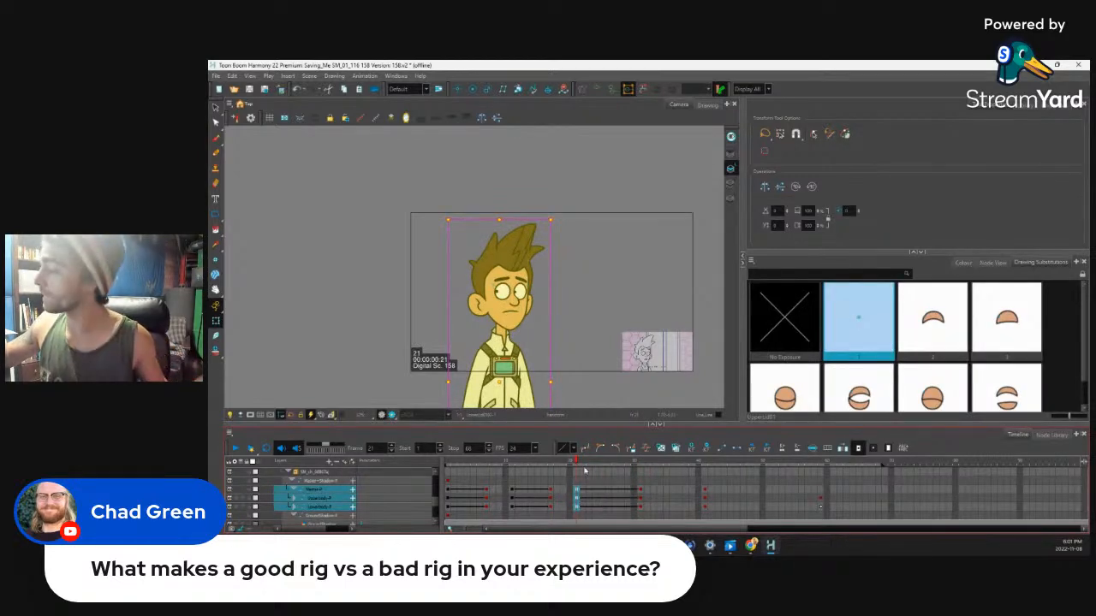
mouse_move(584, 463)
mouse_down()
mouse_move(632, 463)
mouse_move(577, 463)
mouse_up()
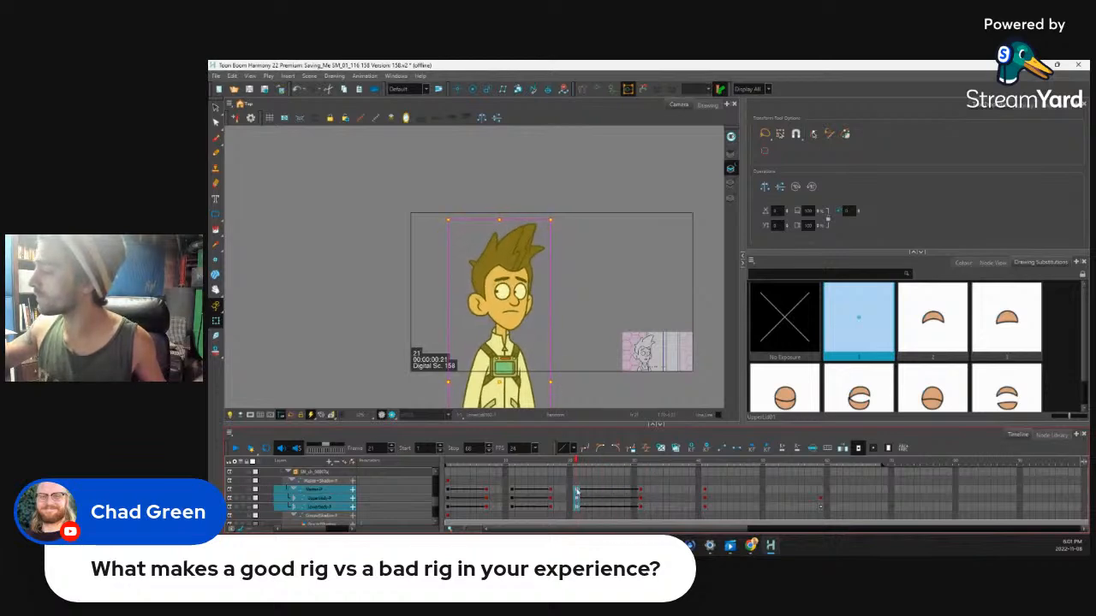
click(735, 447)
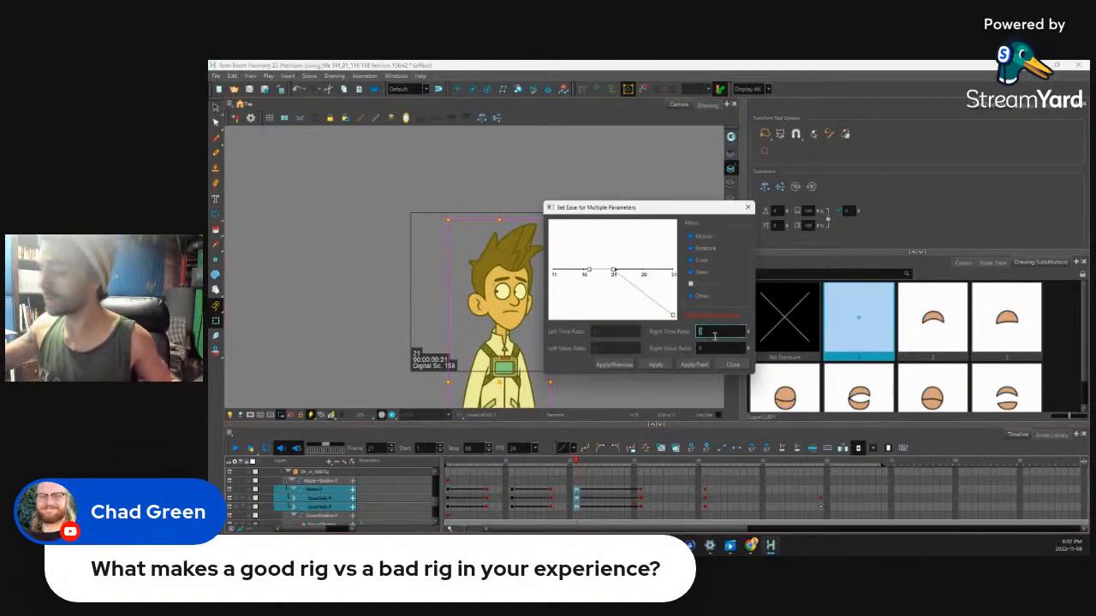
click(694, 365)
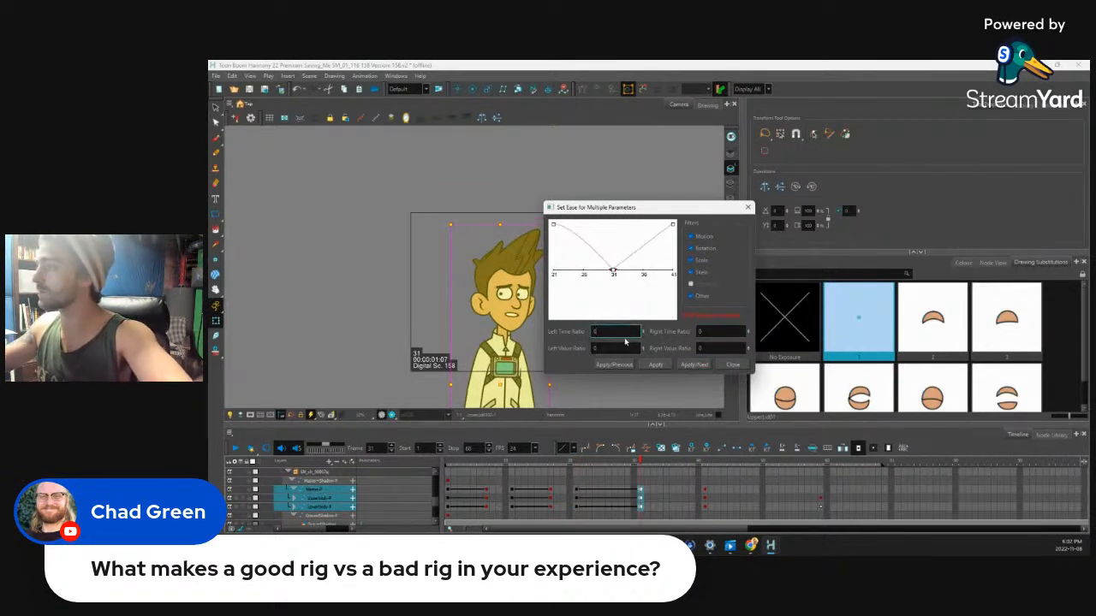
text(70)
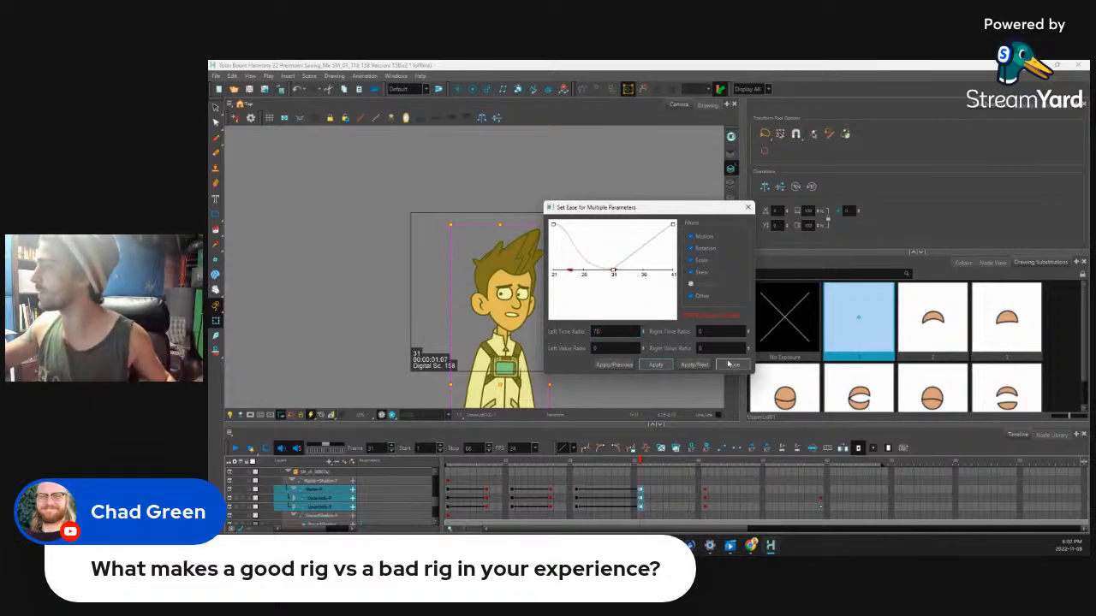
click(733, 365)
Play the shot back to check the timing of the eased motion
click(608, 490)
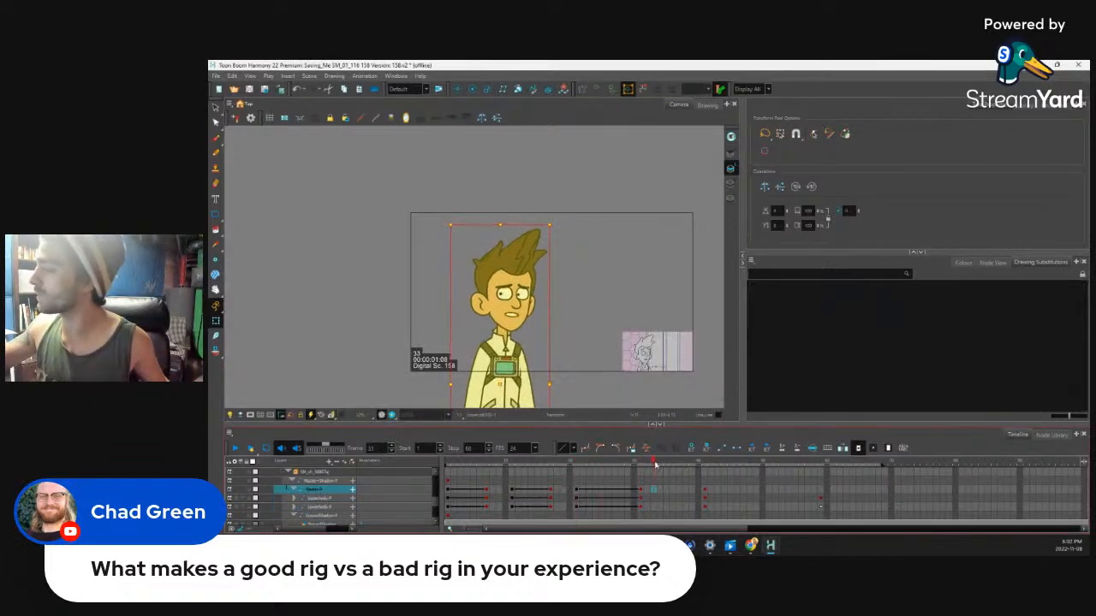
click(253, 447)
click(235, 447)
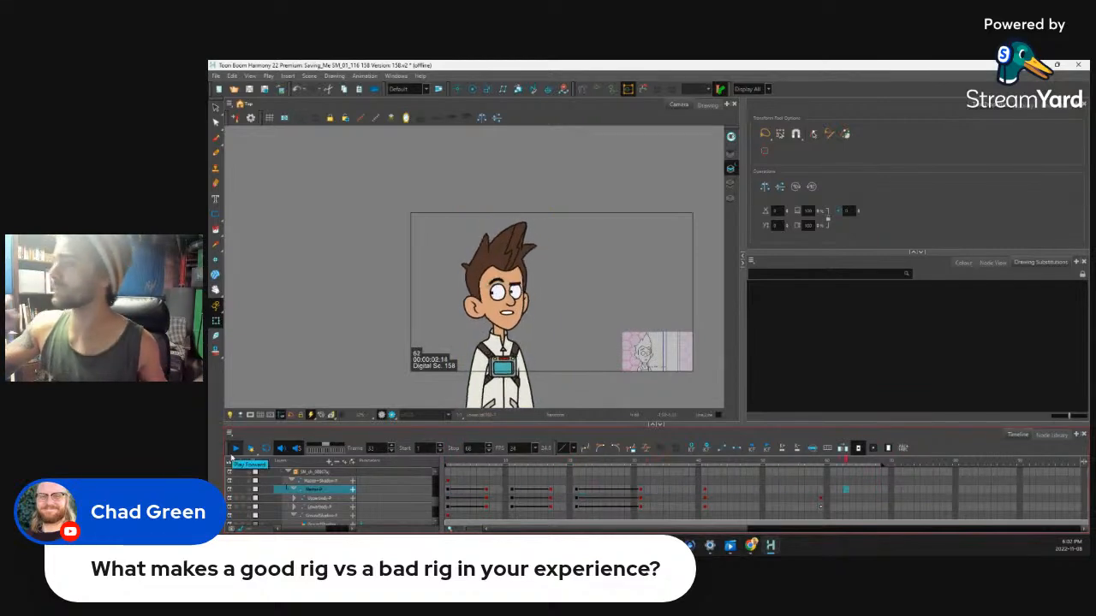
Add motion keyframes at frame 35 on the three layers and ease toward frame 41 with Right Time Ratio 30 and Left Time Ratio 70
click(564, 489)
mouse_move(566, 463)
mouse_down()
mouse_move(713, 471)
mouse_move(672, 508)
mouse_up()
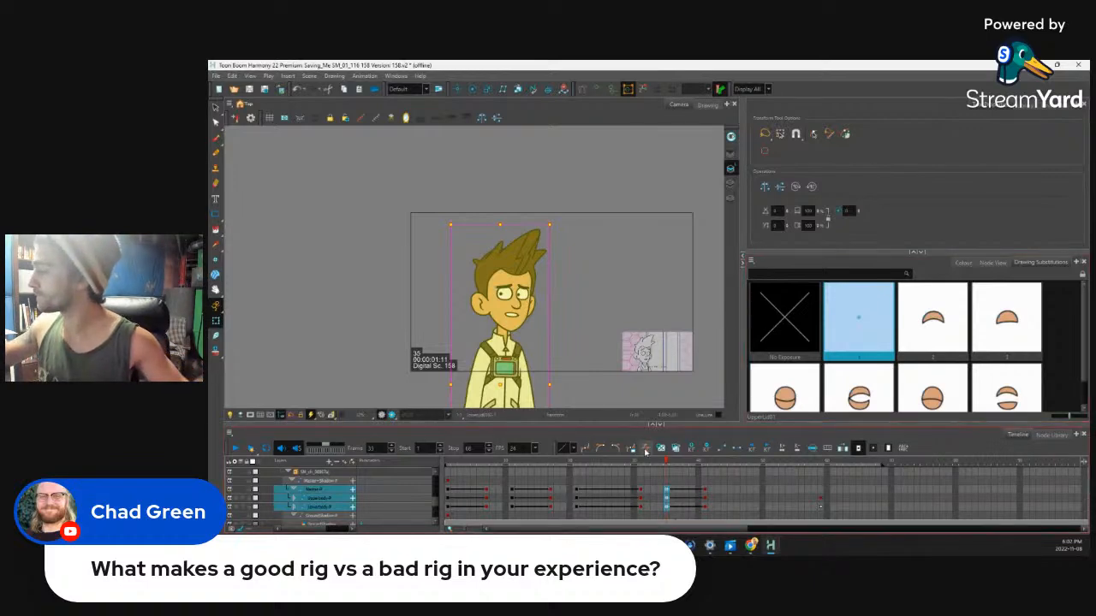
click(645, 448)
click(700, 332)
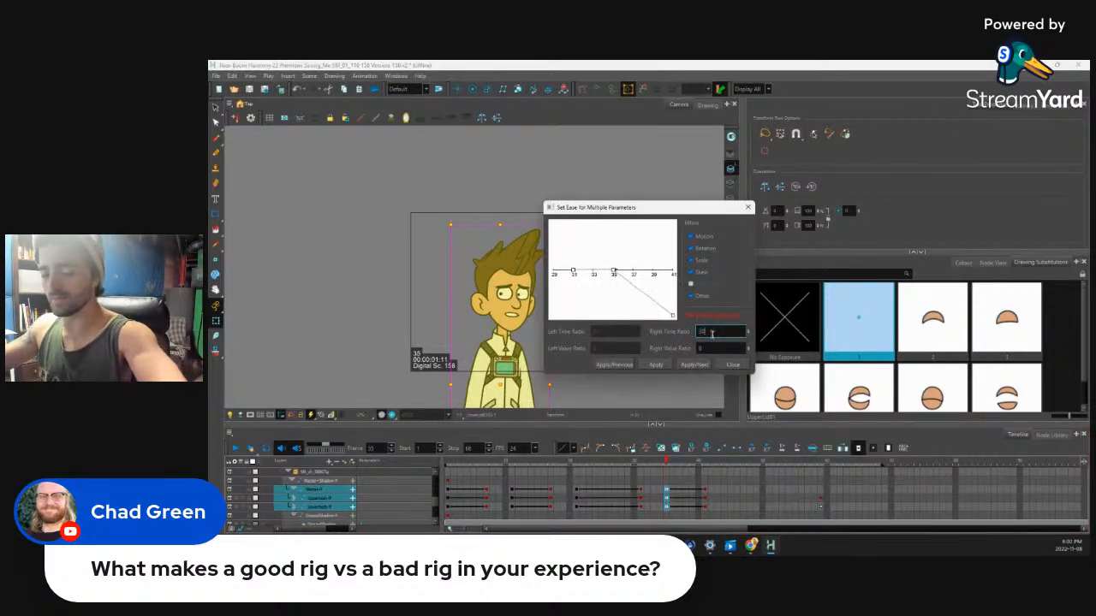
click(694, 365)
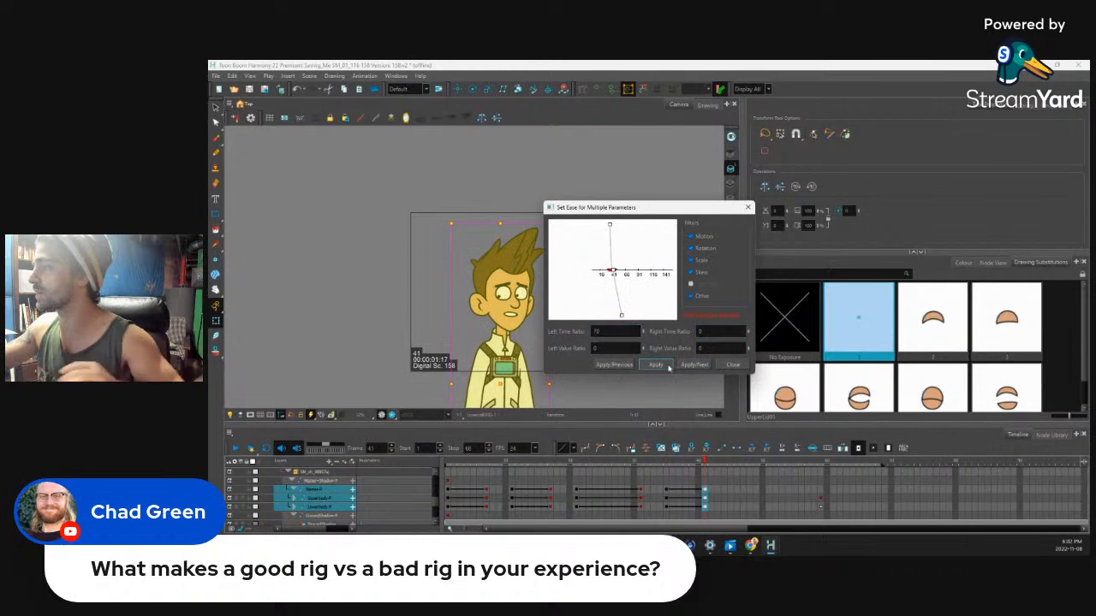
click(656, 365)
click(713, 463)
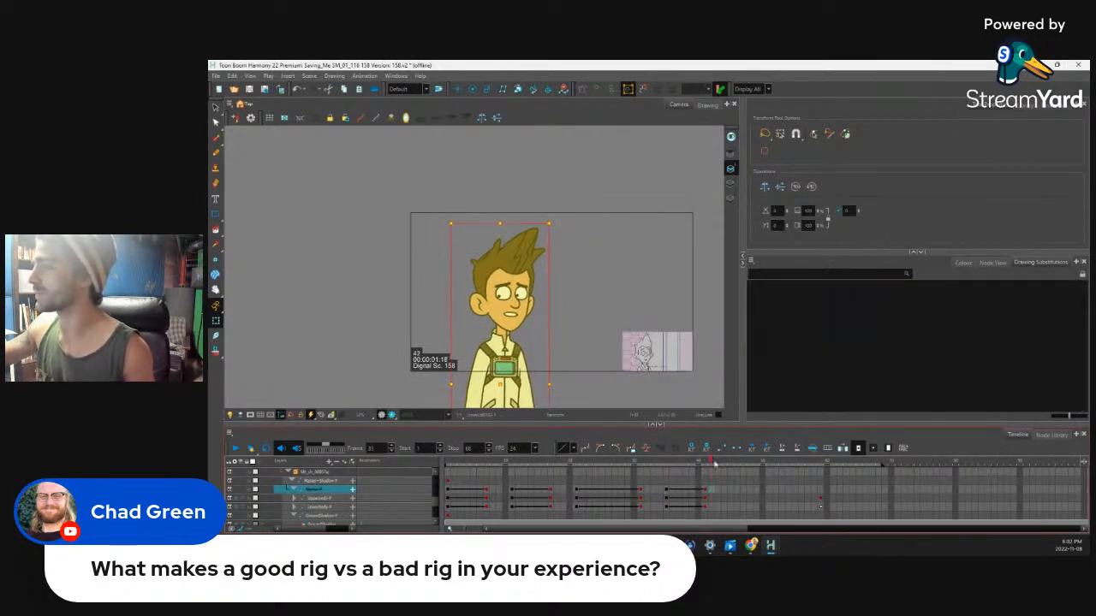
Reselect the frame 35 keyframes on the three layers and open the ease settings for multiple parameters
click(482, 493)
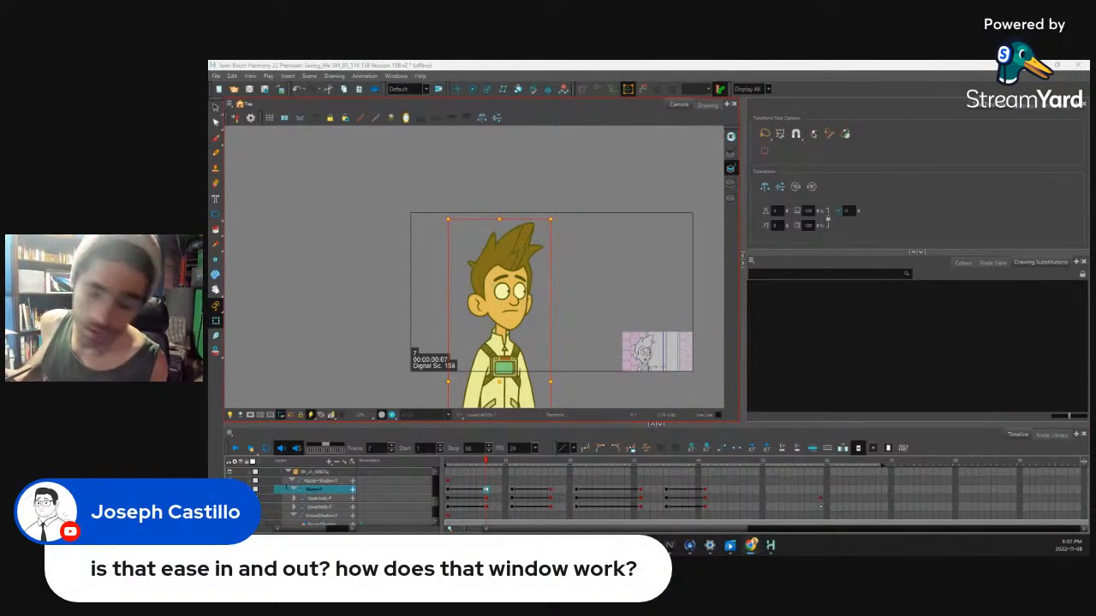
click(666, 491)
mouse_move(666, 507)
mouse_down()
mouse_move(666, 490)
mouse_move(666, 506)
mouse_up()
key(ctrl+k)
key(ctrl+j)
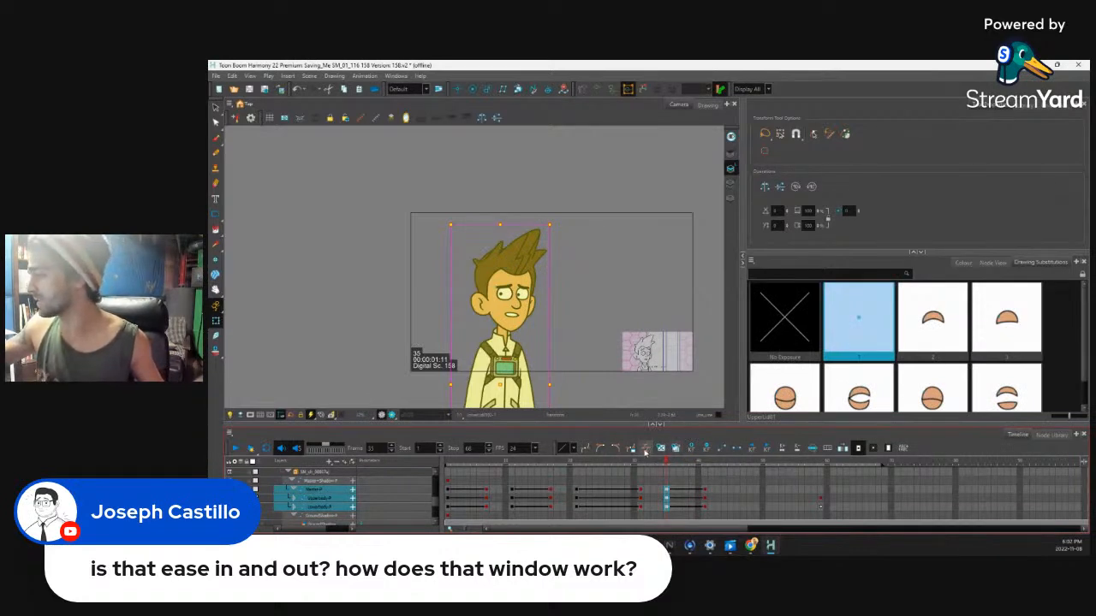
click(647, 448)
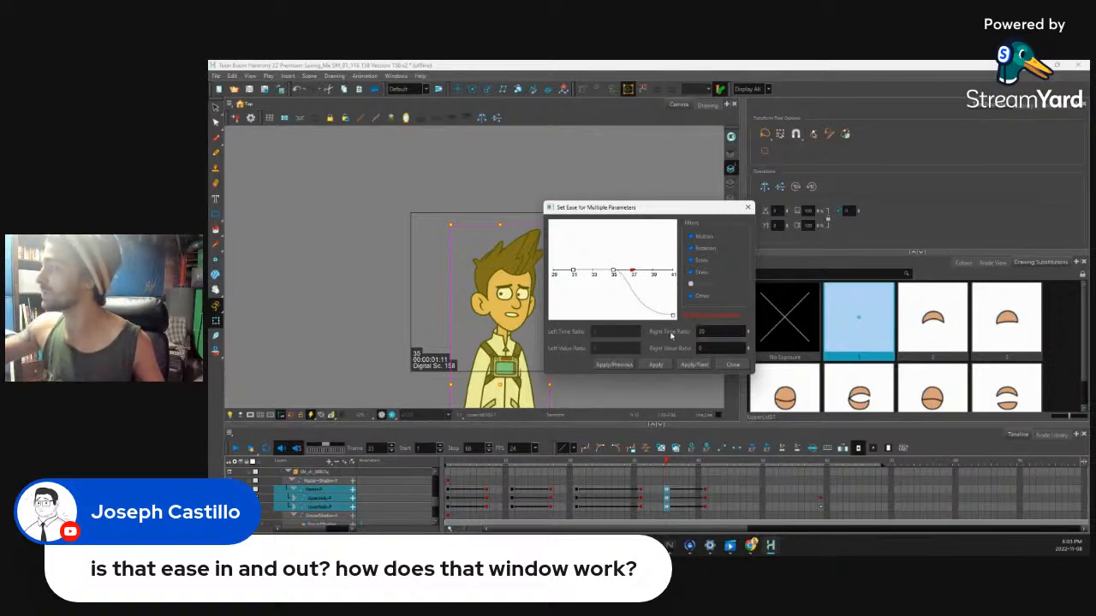
Reset the Right Time Ratio at frame 35 and the Left Time Ratio at frame 41 to 0 for a linear motion
drag(711, 332, 700, 333)
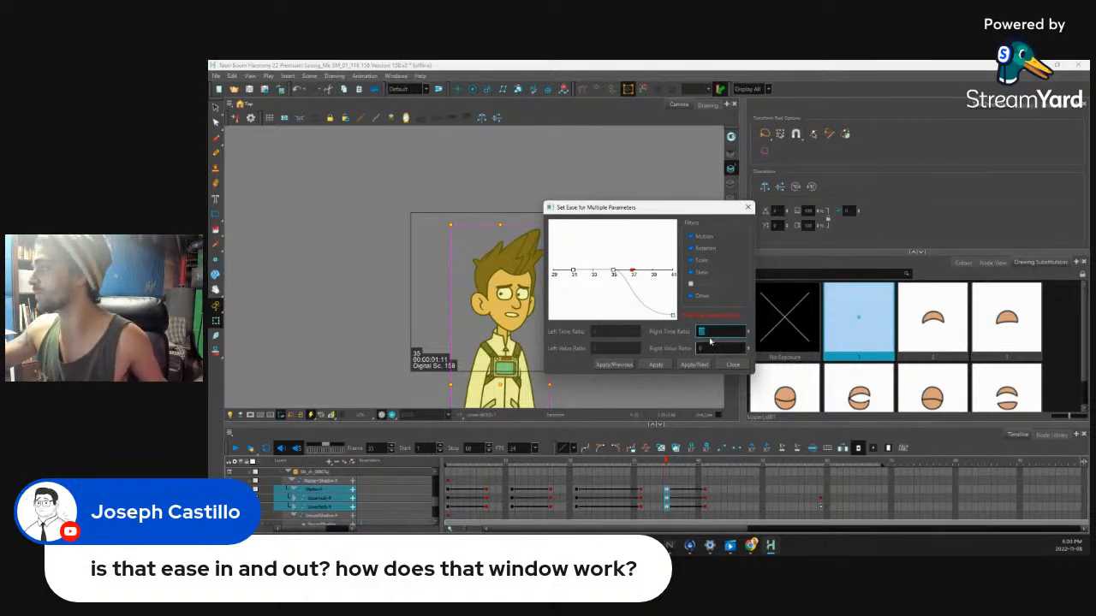
key(BackSpace)
key(Return)
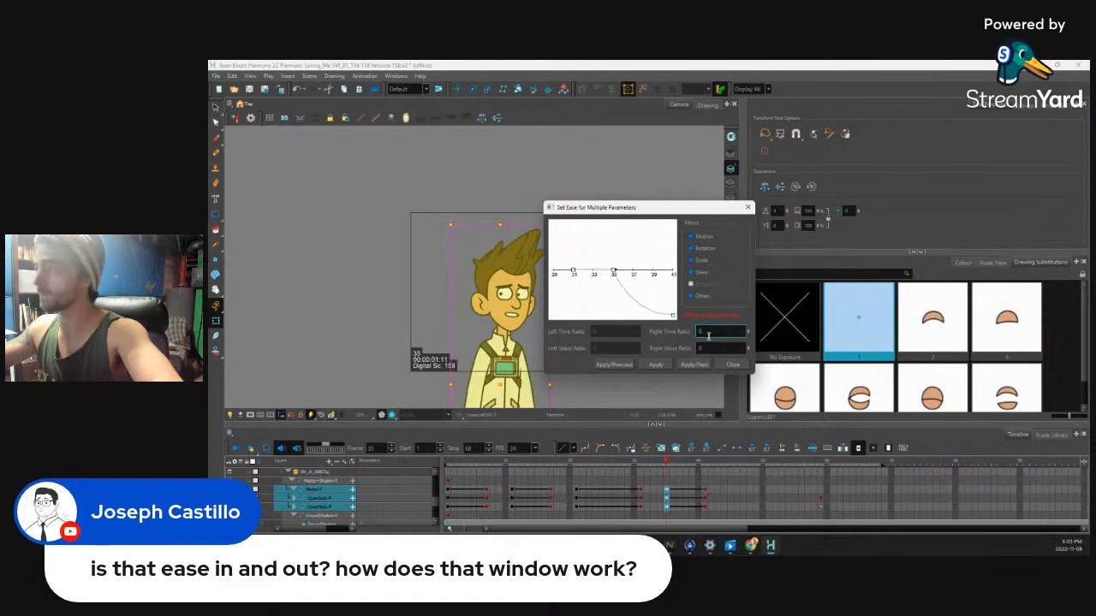
click(694, 365)
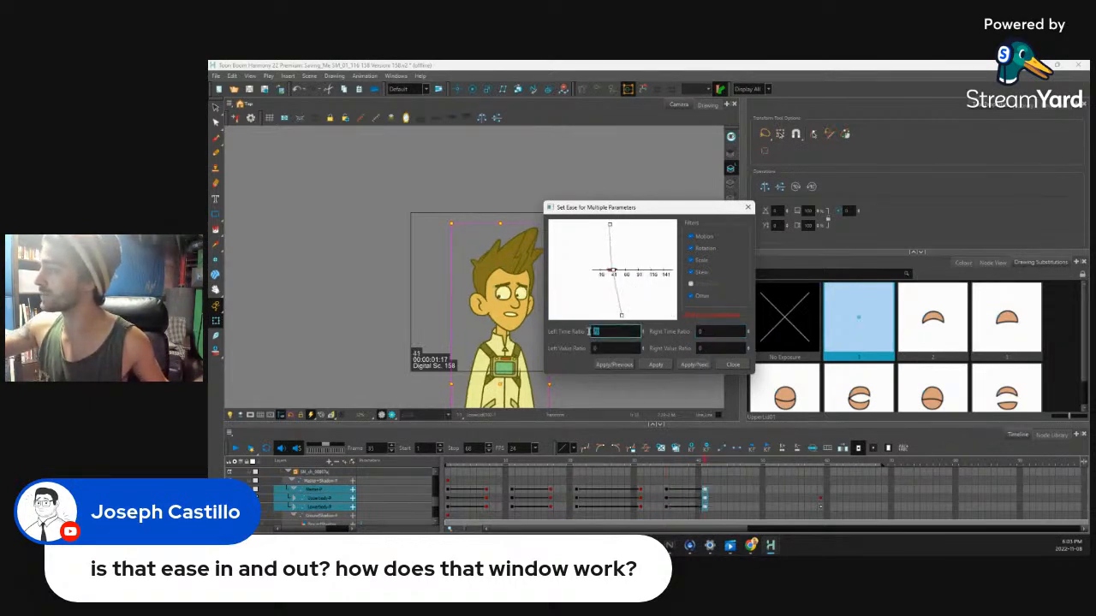
click(628, 368)
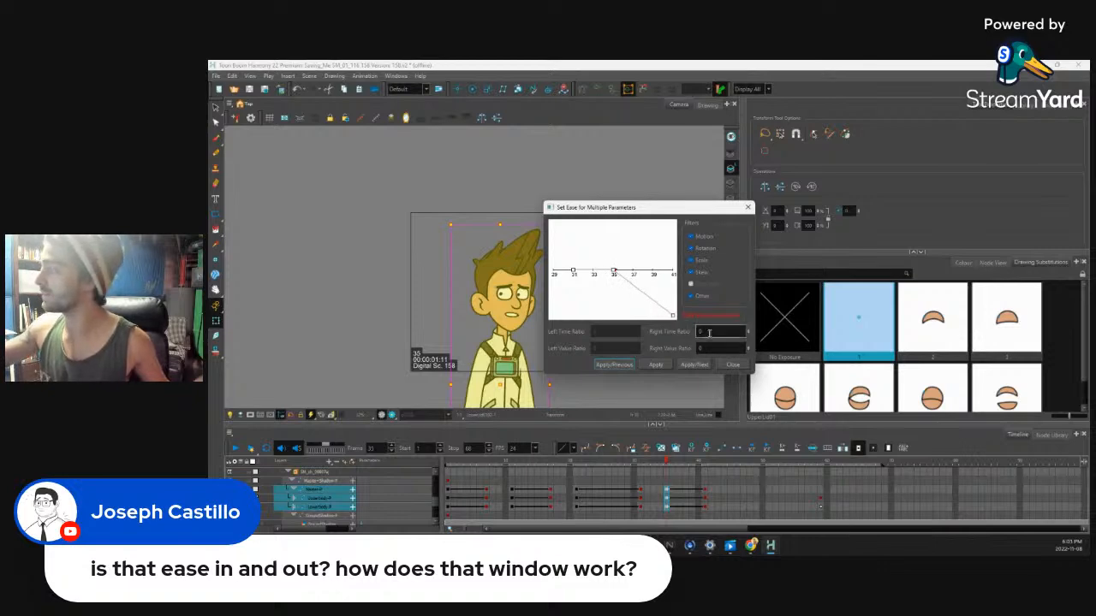
Set the Right Time Ratio at frame 35 to 30 and apply the ease
double_click(707, 333)
text(30)
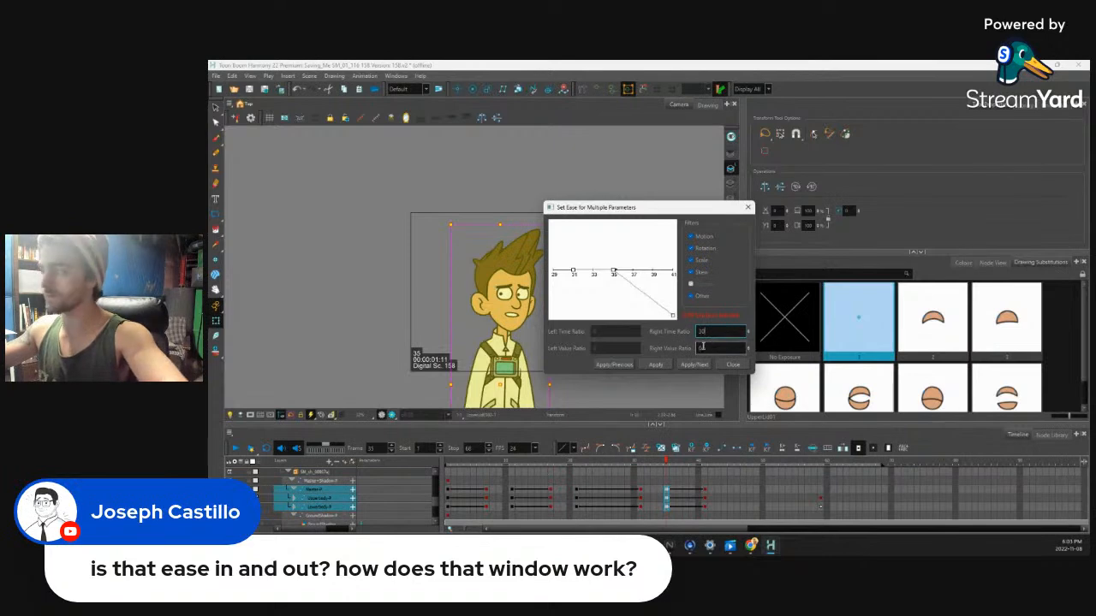
click(659, 365)
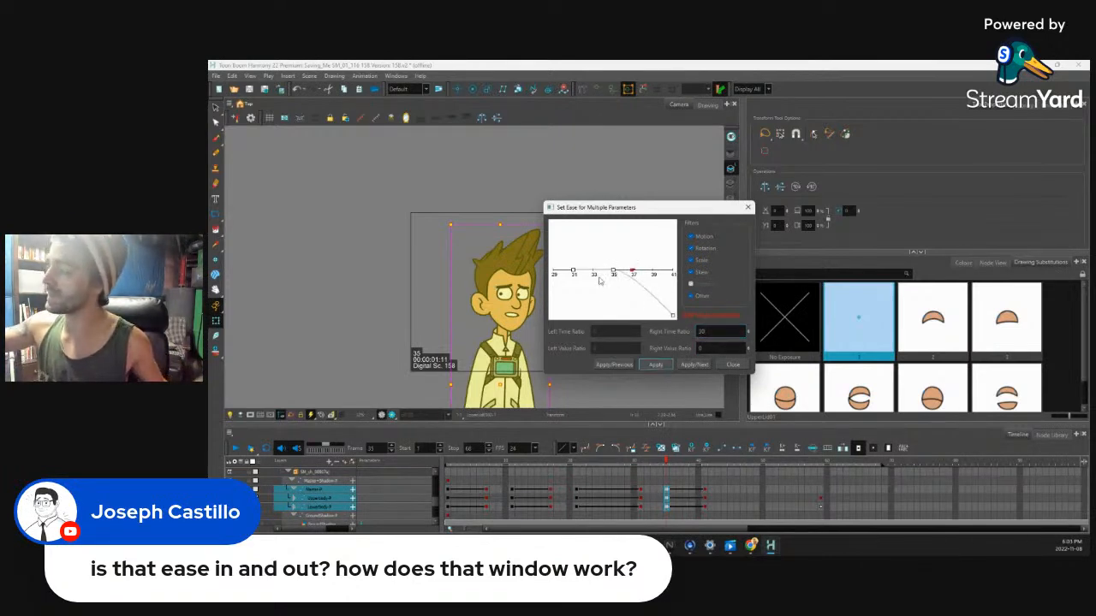
Advance to the frame 41 keyframes, apply a Left Time Ratio of 70, and close the ease settings
click(693, 364)
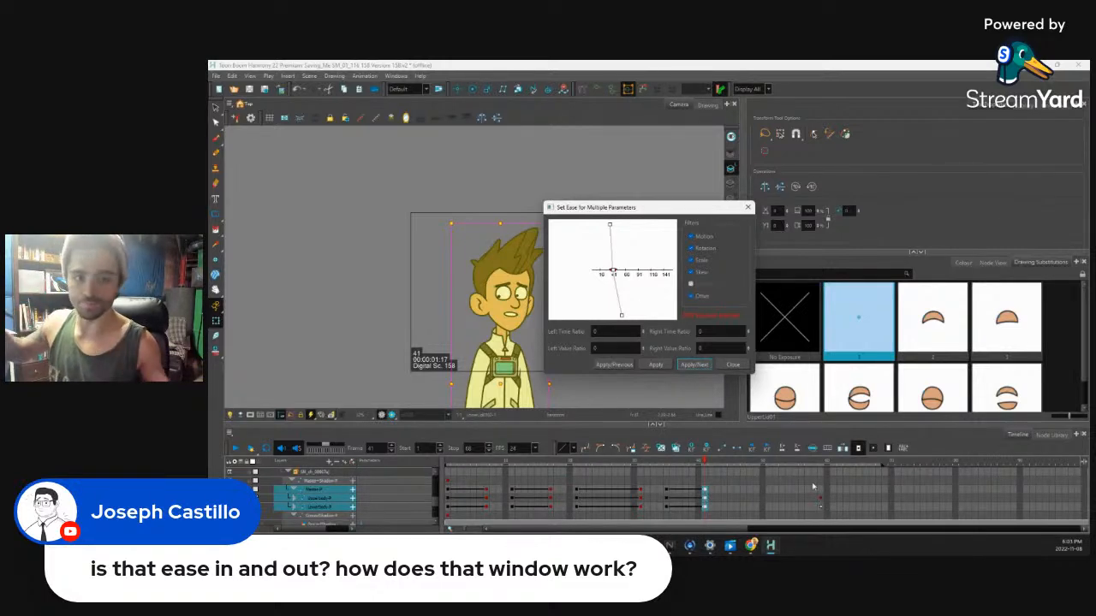
click(614, 331)
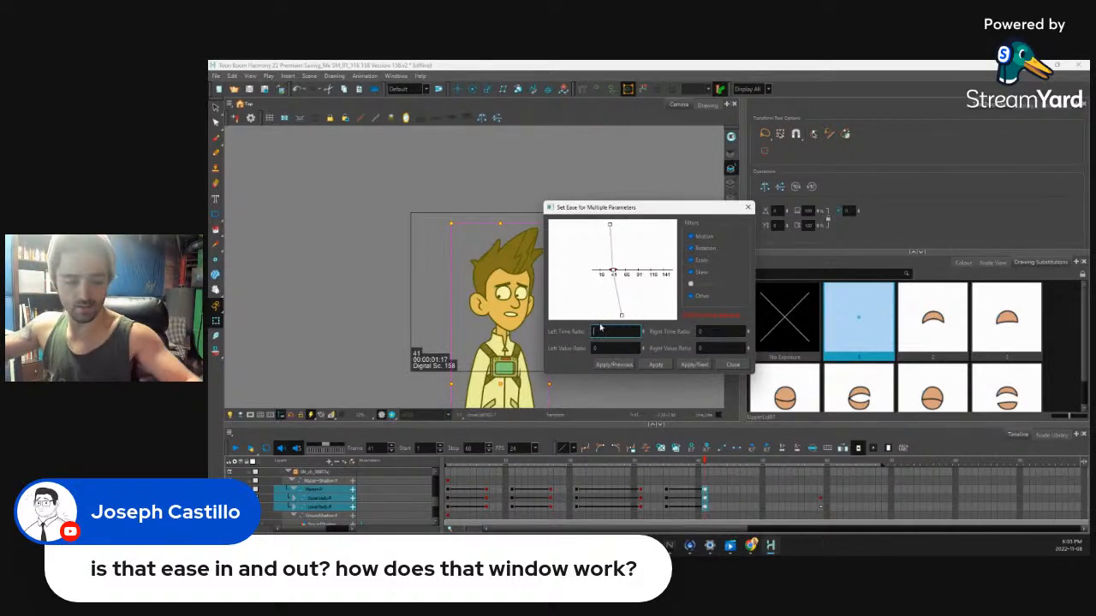
text(70)
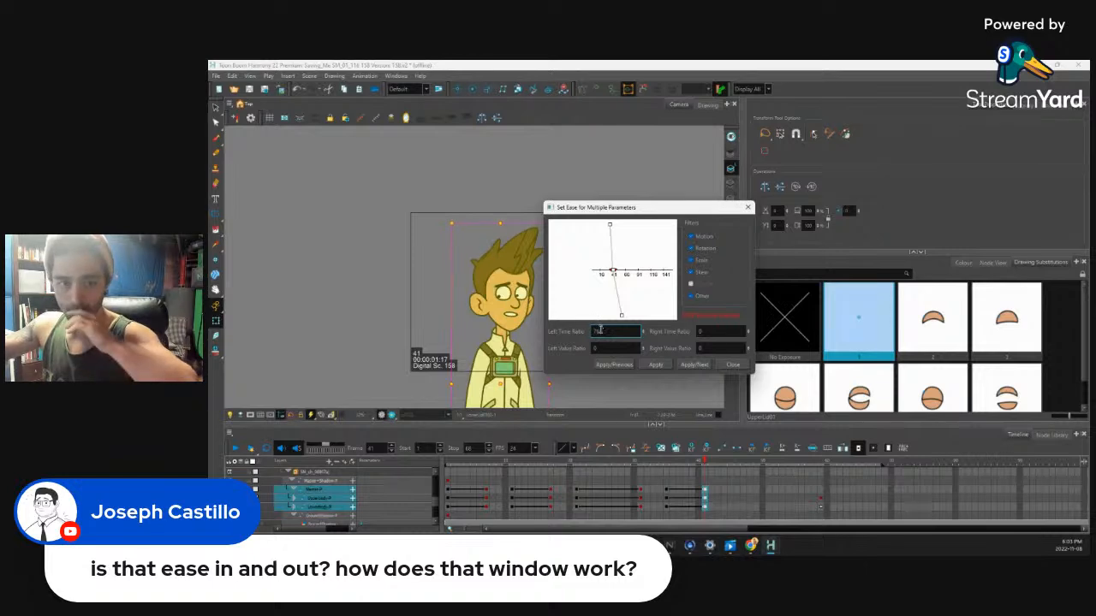
click(657, 365)
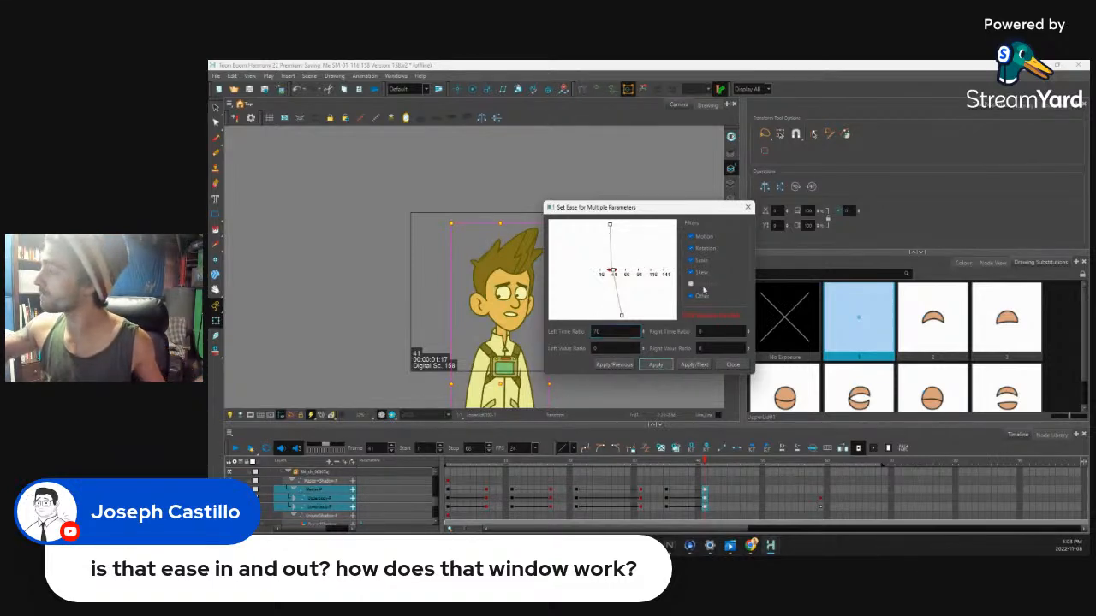
click(732, 364)
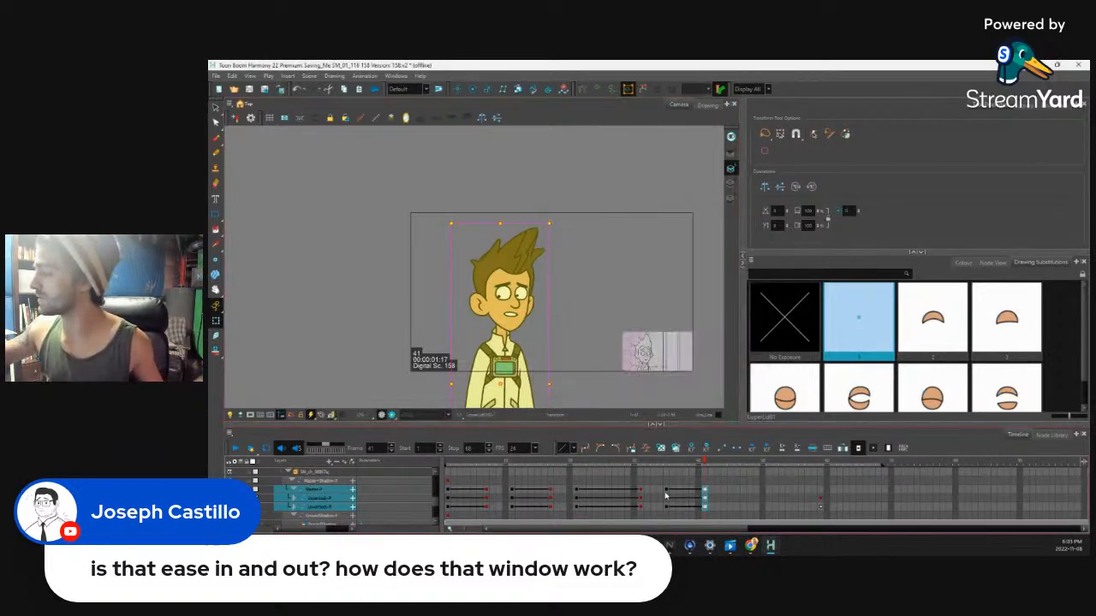
Play back the animation to review the eased motion between frames 35 and 41
click(666, 493)
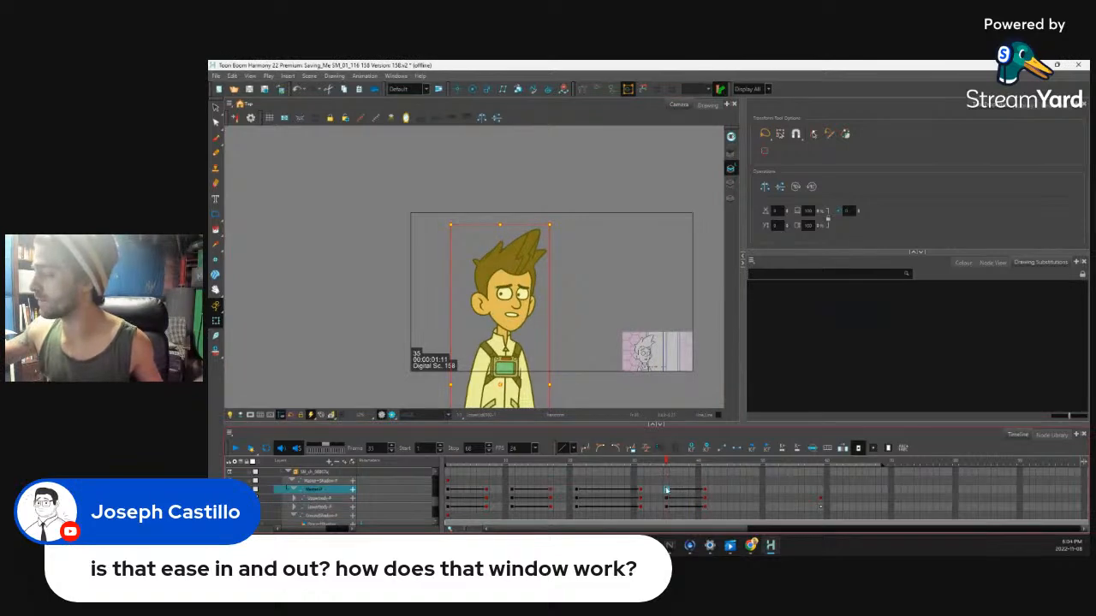
drag(667, 463, 365, 449)
click(234, 448)
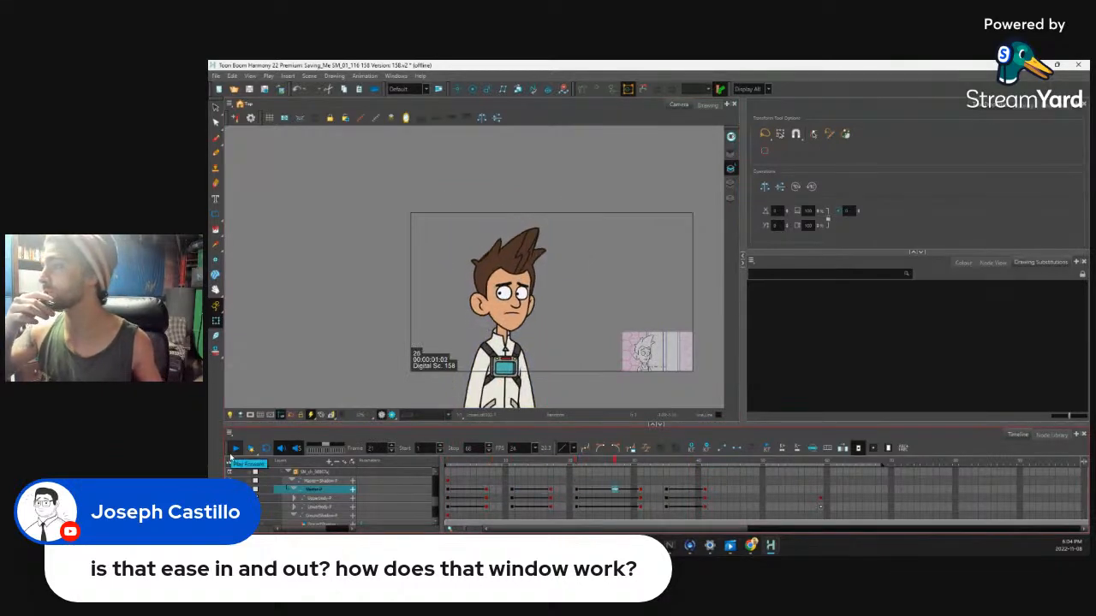
click(233, 449)
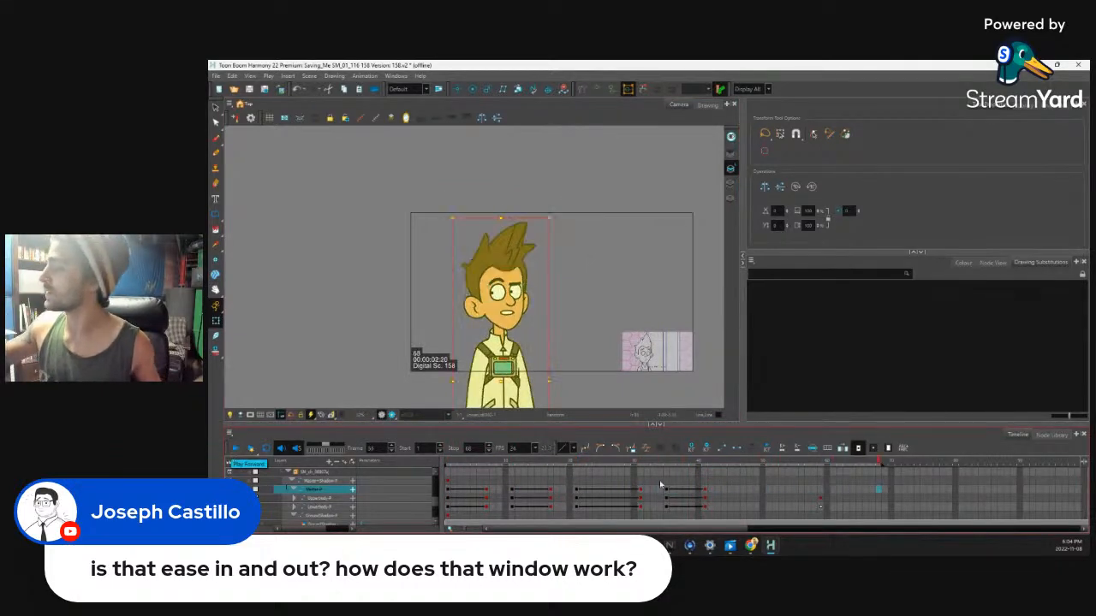
click(652, 490)
click(235, 451)
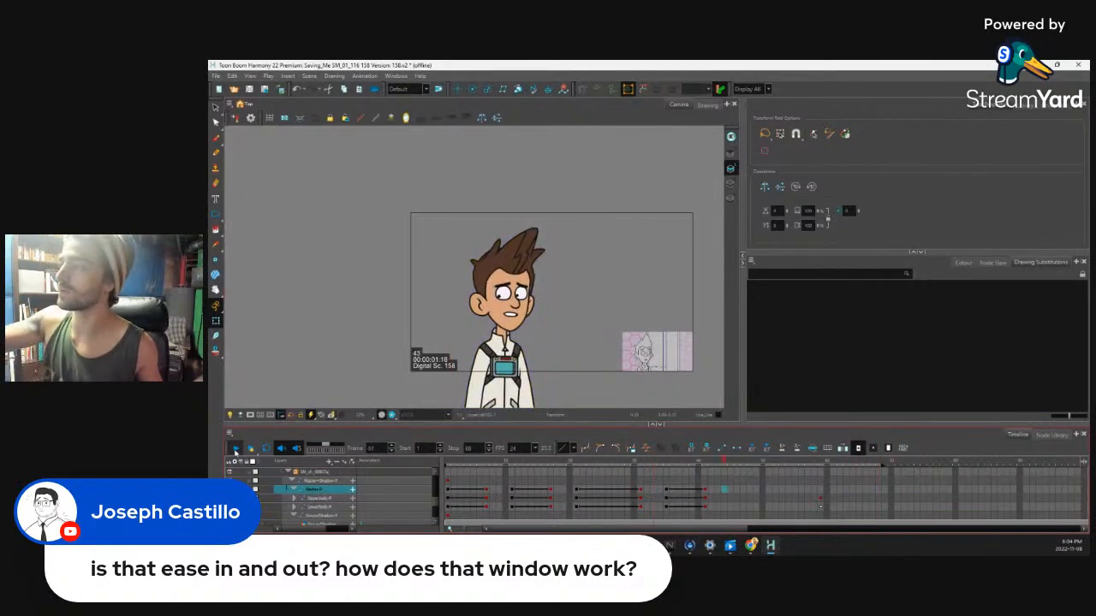
click(234, 450)
click(657, 491)
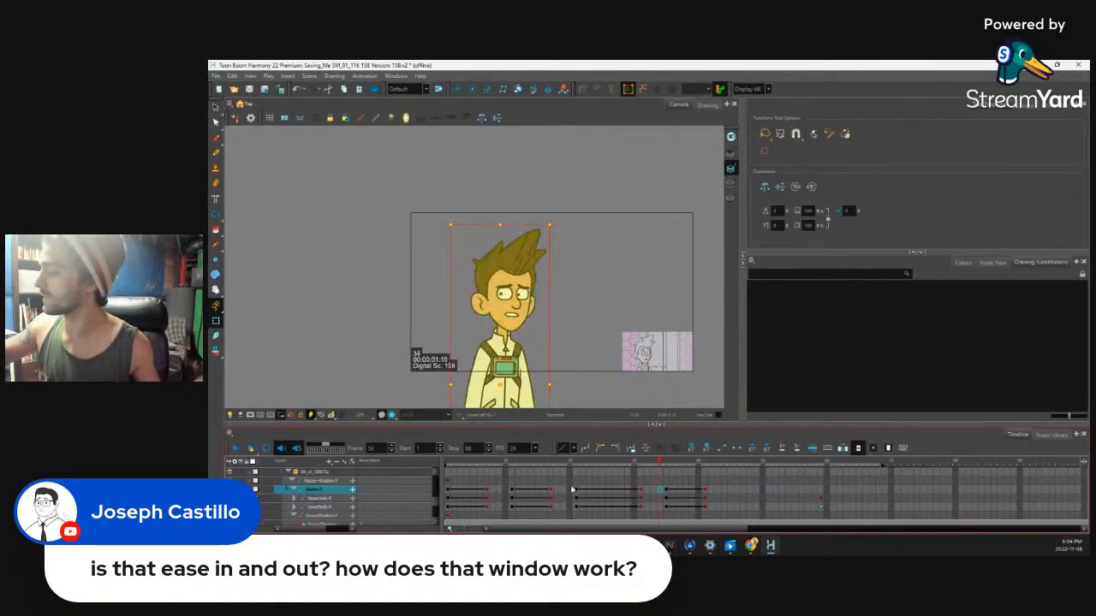
Add motion keyframes at frame 49 on the three body layers, ahead of the frame 59 pose
click(736, 490)
mouse_move(737, 475)
mouse_down()
mouse_move(844, 475)
mouse_move(822, 463)
mouse_move(820, 507)
mouse_up()
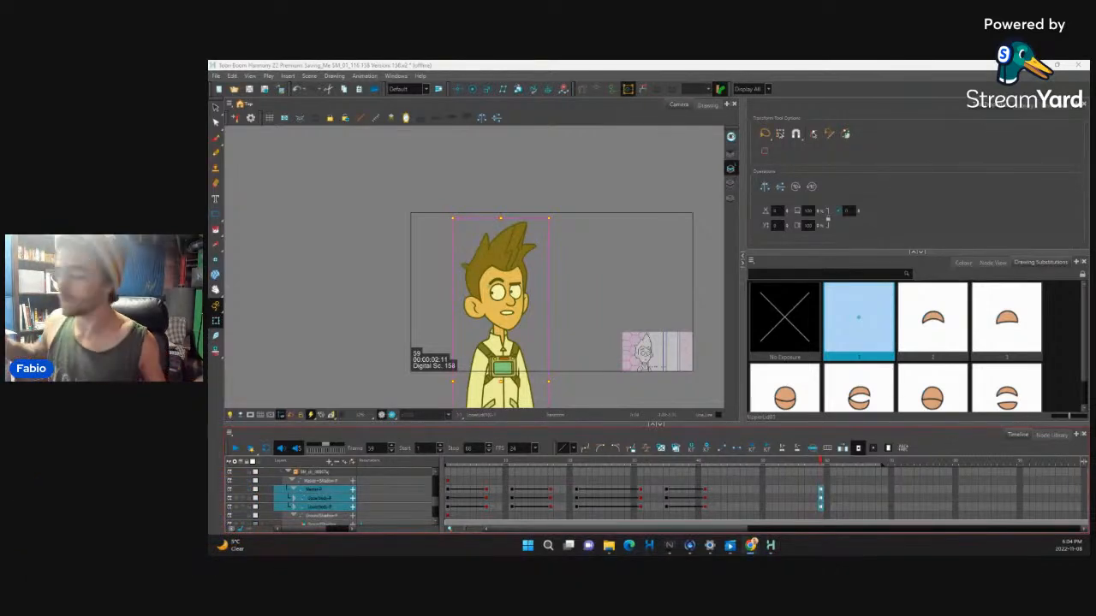
click(742, 531)
drag(742, 530, 774, 530)
drag(741, 461, 760, 489)
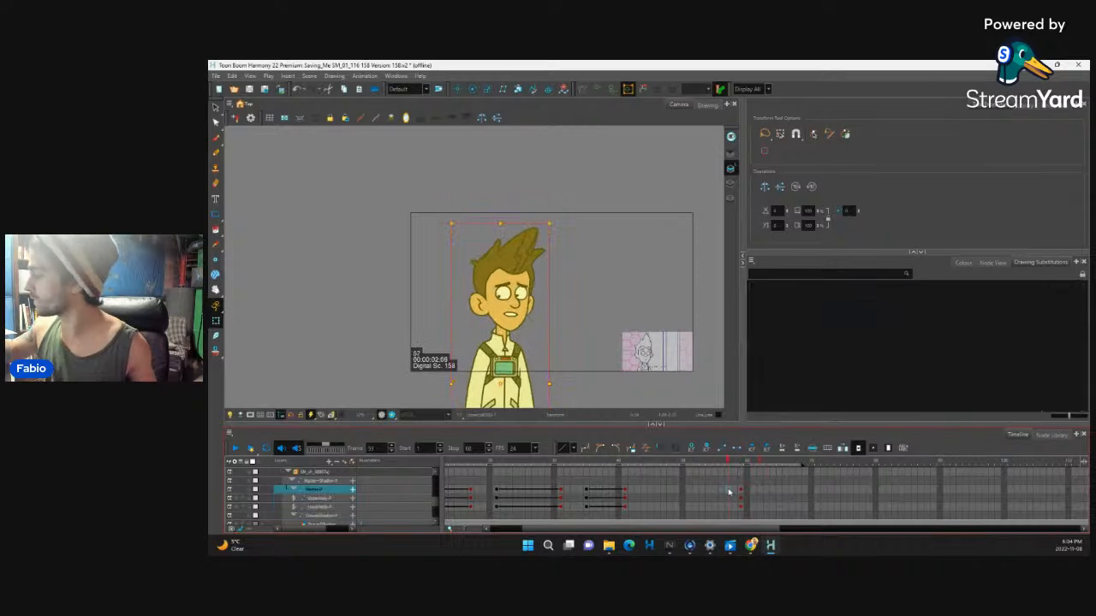
click(675, 498)
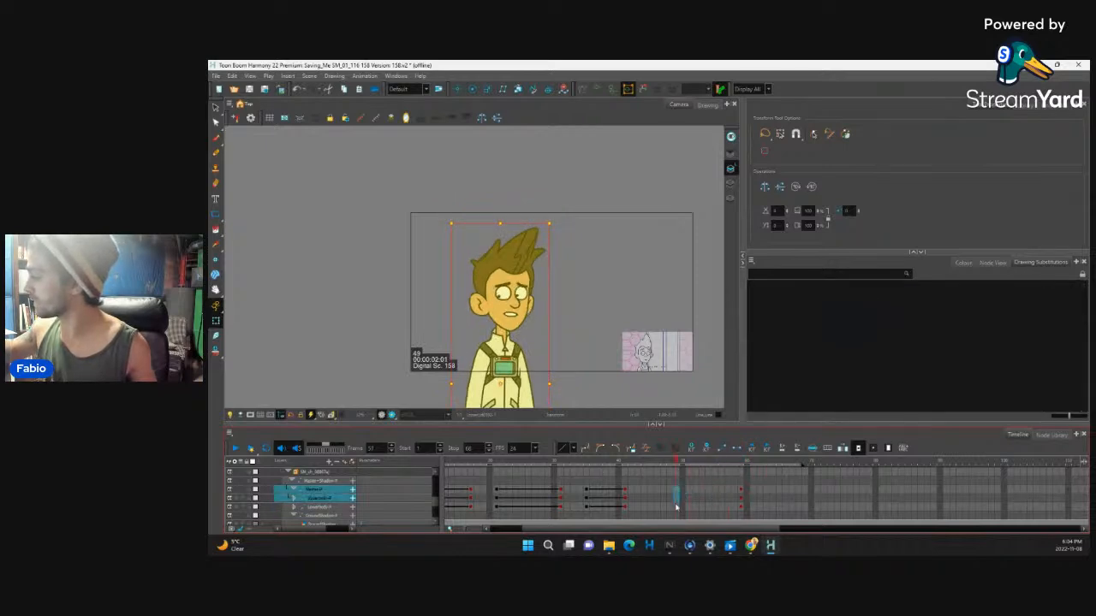
drag(675, 502, 678, 510)
key(F6)
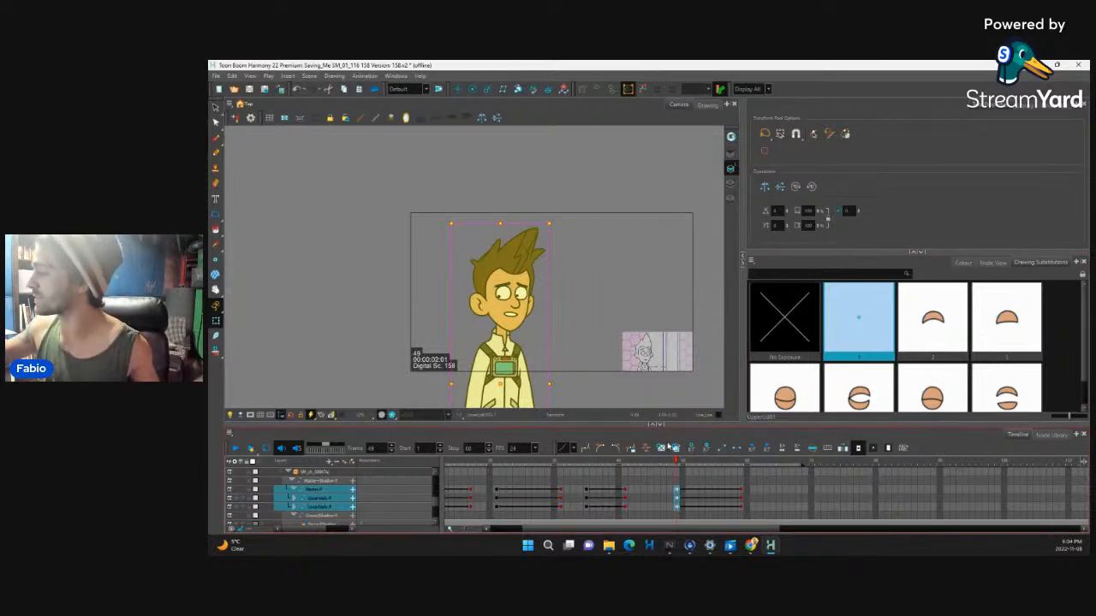
Ease the three layers from frame 49 to frame 59, applying a Left Time Ratio of 70 at frame 59
click(647, 451)
click(713, 333)
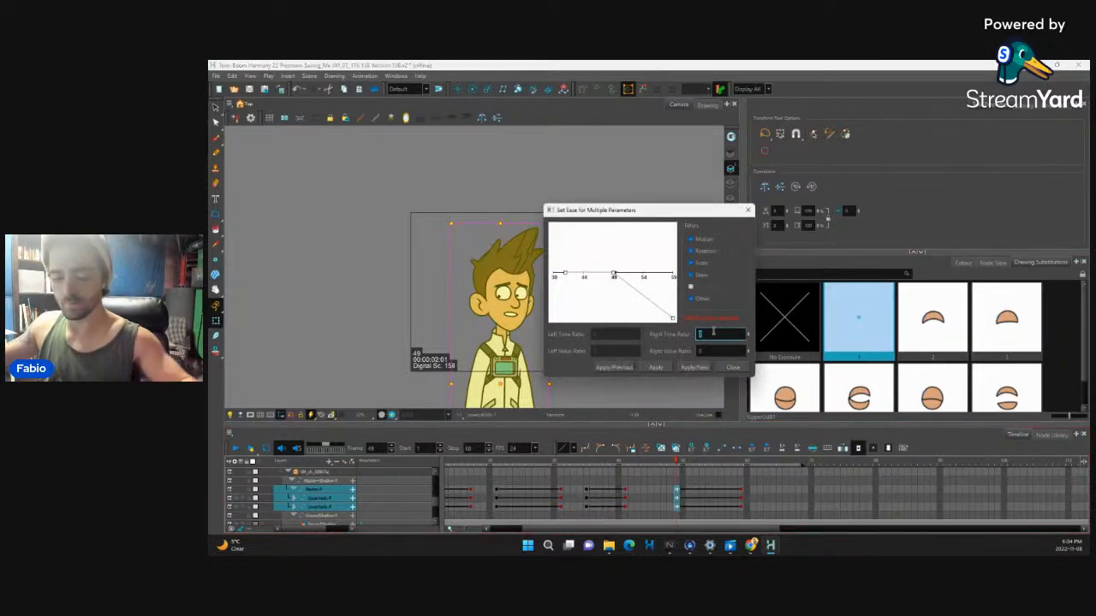
click(695, 367)
click(599, 335)
text(70)
click(657, 366)
click(736, 370)
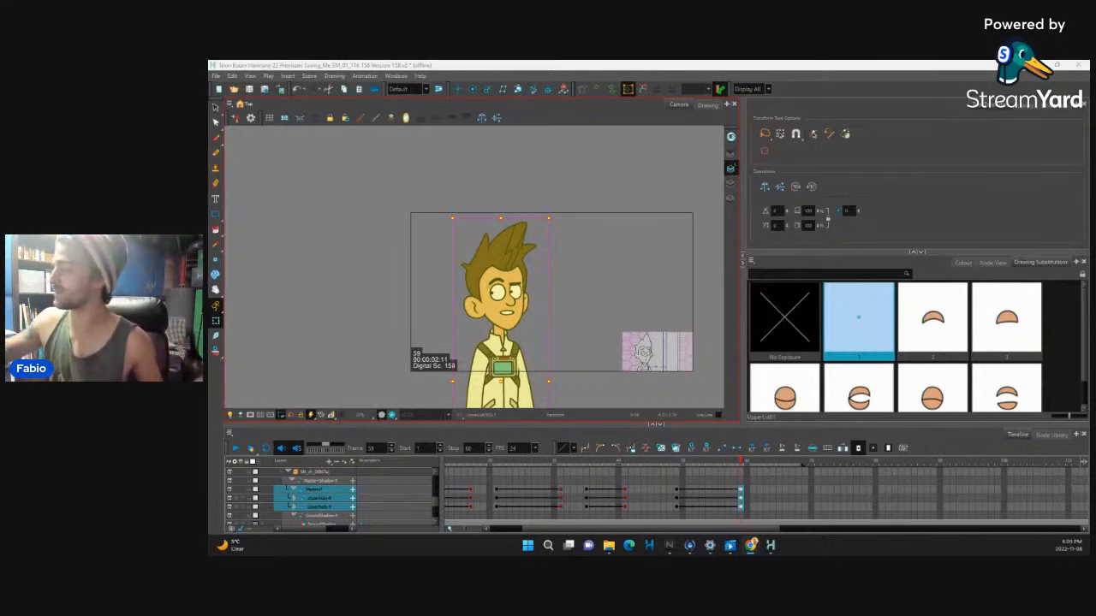
Step frame by frame back and forth between frames 49 and 59 to check the eased motion
click(676, 491)
key(period)
key(period)
key(period)
key(period)
key(period)
key(period)
key(period)
key(period)
key(period)
key(period)
key(period)
key(comma)
key(comma)
key(comma)
key(comma)
key(comma)
key(period)
key(period)
key(period)
key(period)
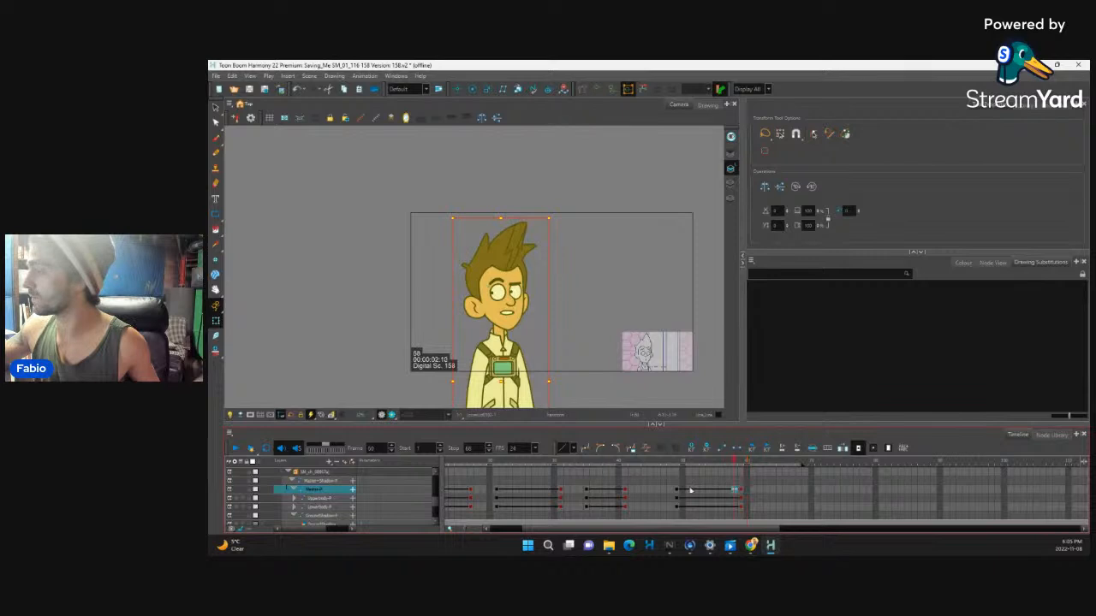
click(678, 492)
click(646, 448)
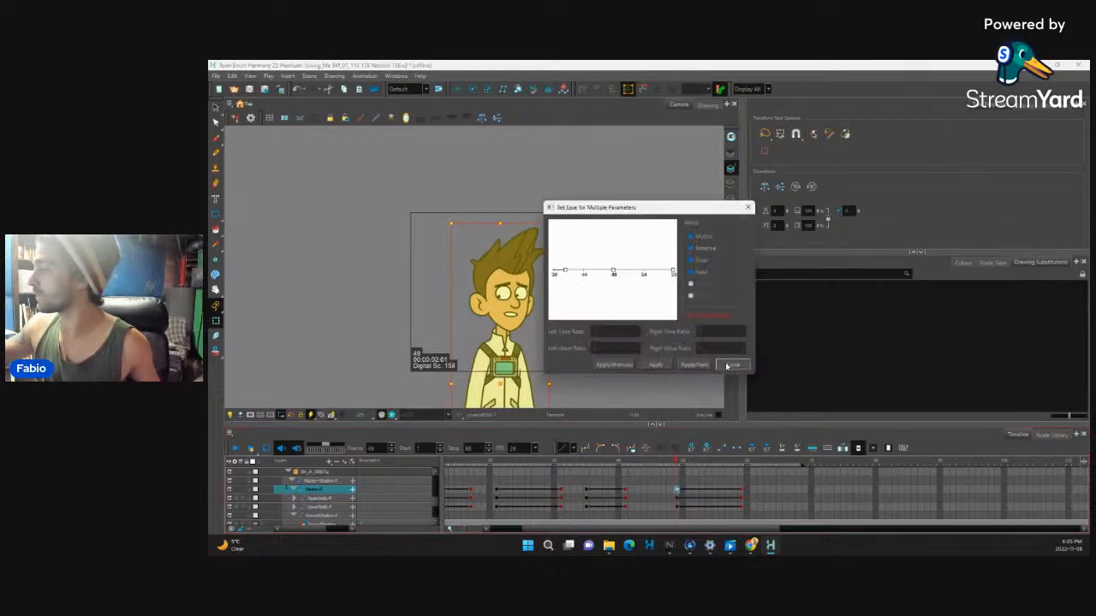
click(731, 367)
Reselect the frame 49 keyframes across the body layers and apply a Right Time Ratio of 45
drag(677, 508, 678, 481)
click(645, 449)
click(712, 332)
double_click(712, 332)
text(4)
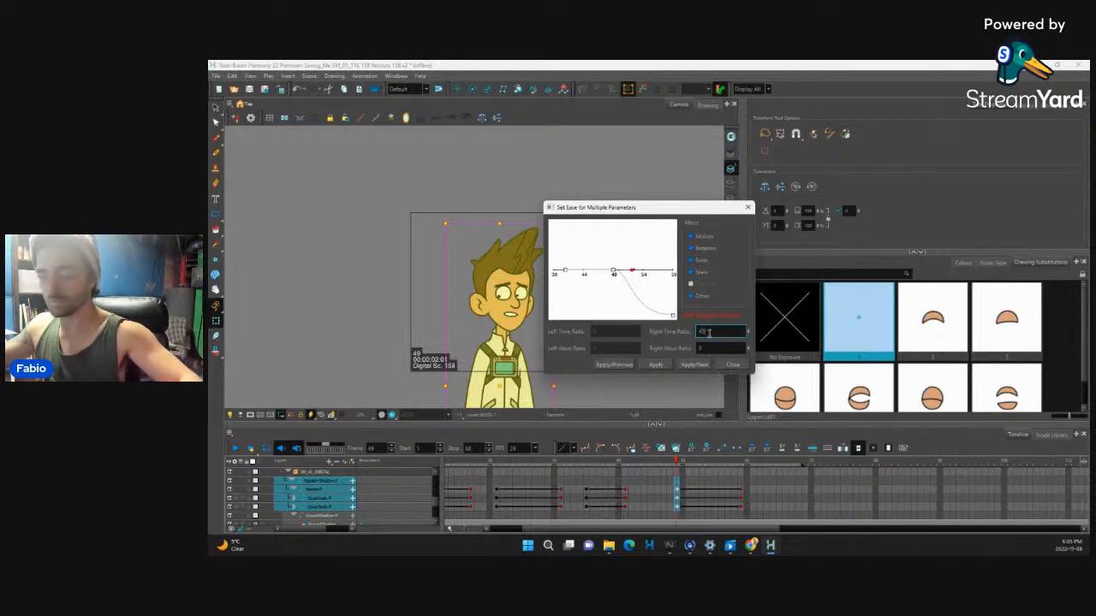
text(5)
click(695, 365)
Set the Left Time Ratio at frame 59 to 45, apply it, and close the ease settings
double_click(632, 331)
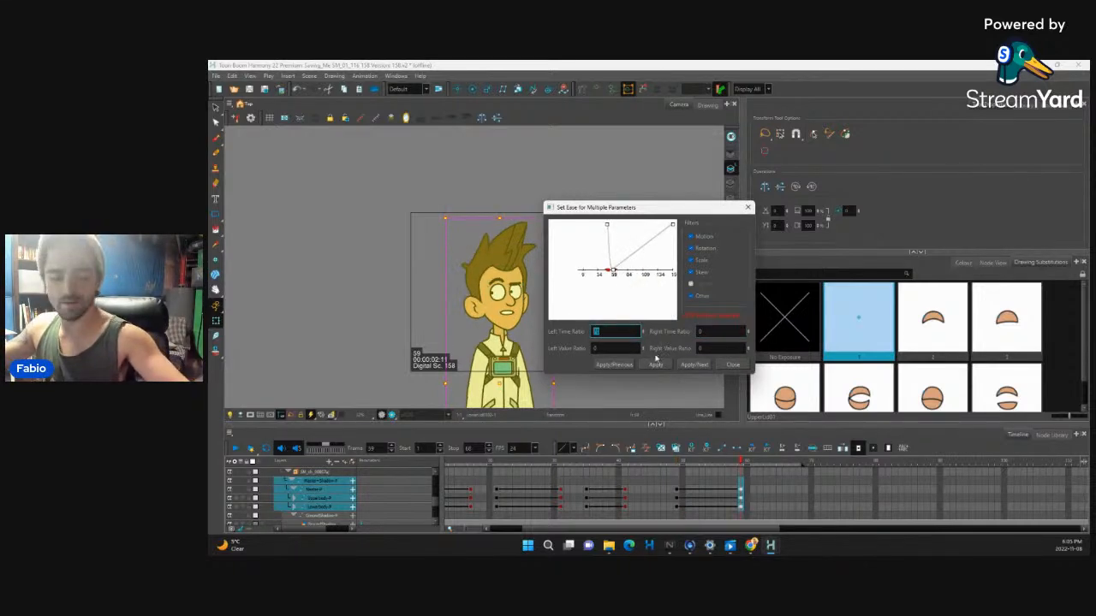
text(45)
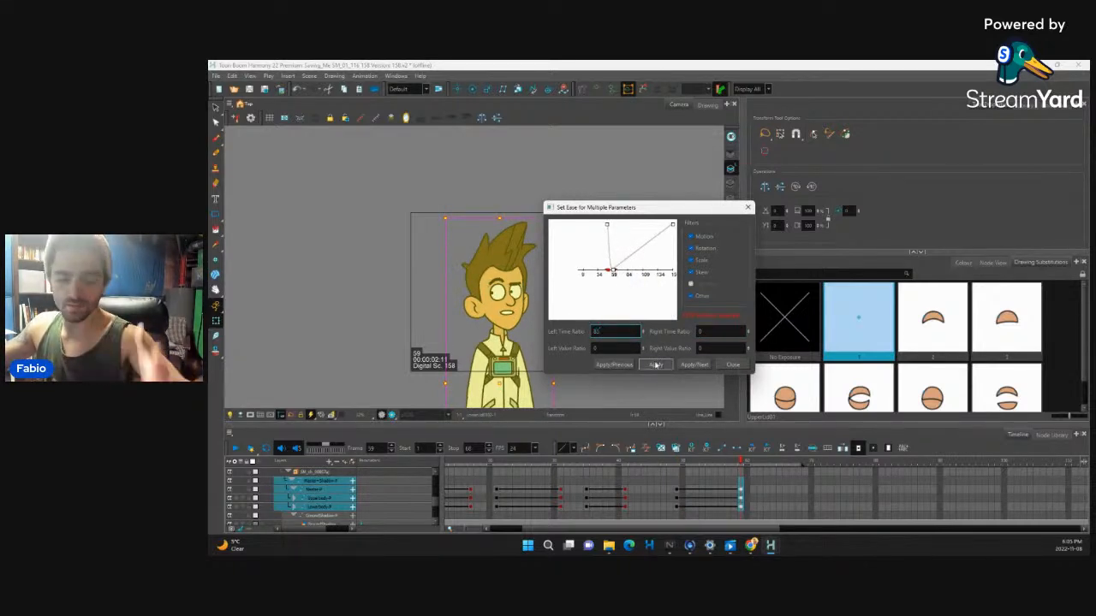
click(655, 365)
click(733, 365)
Scrub back to about frame 19 and play the animation to review the revised easing through frame 59
click(677, 488)
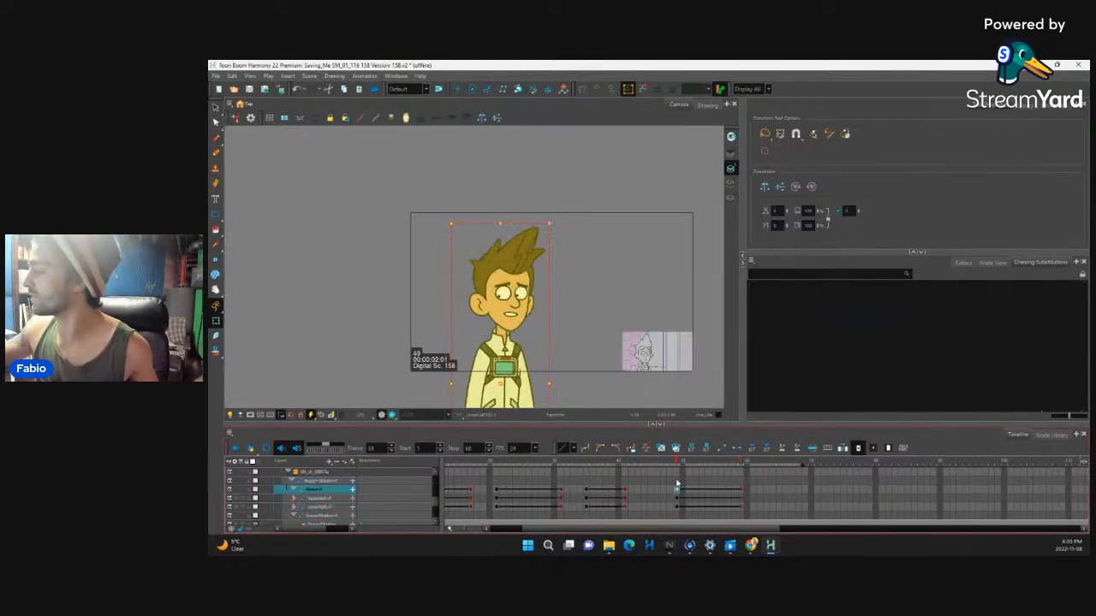
drag(677, 462, 477, 476)
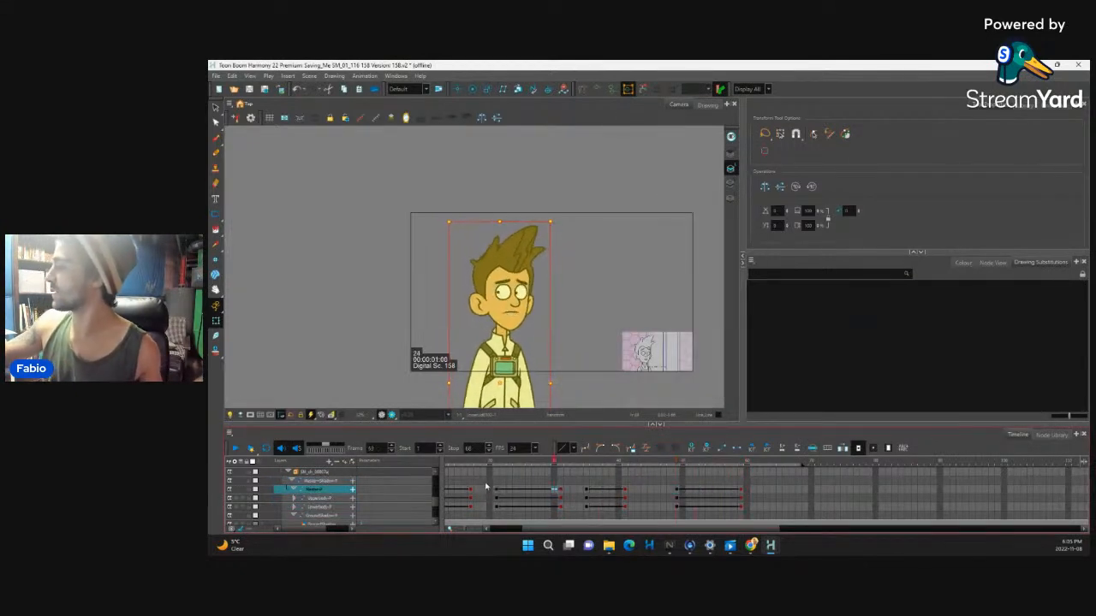
key(period)
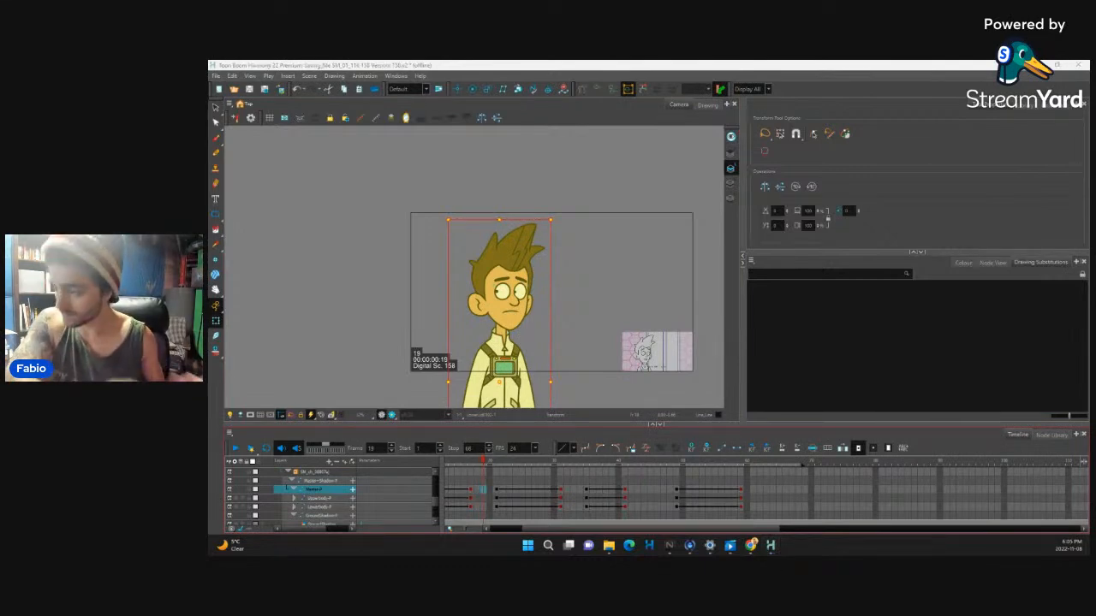
click(236, 449)
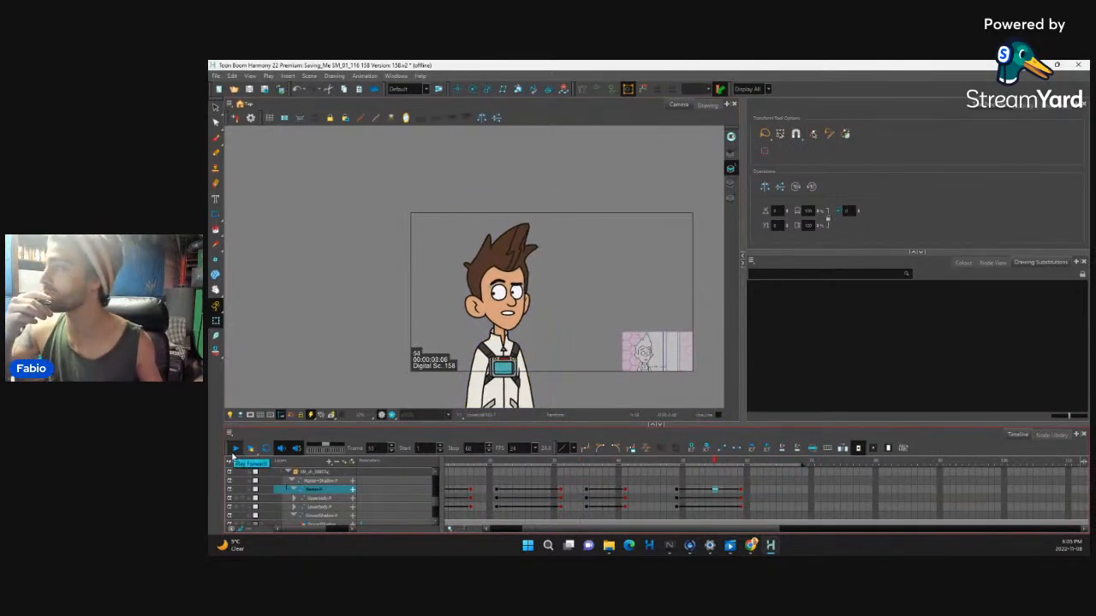
click(236, 448)
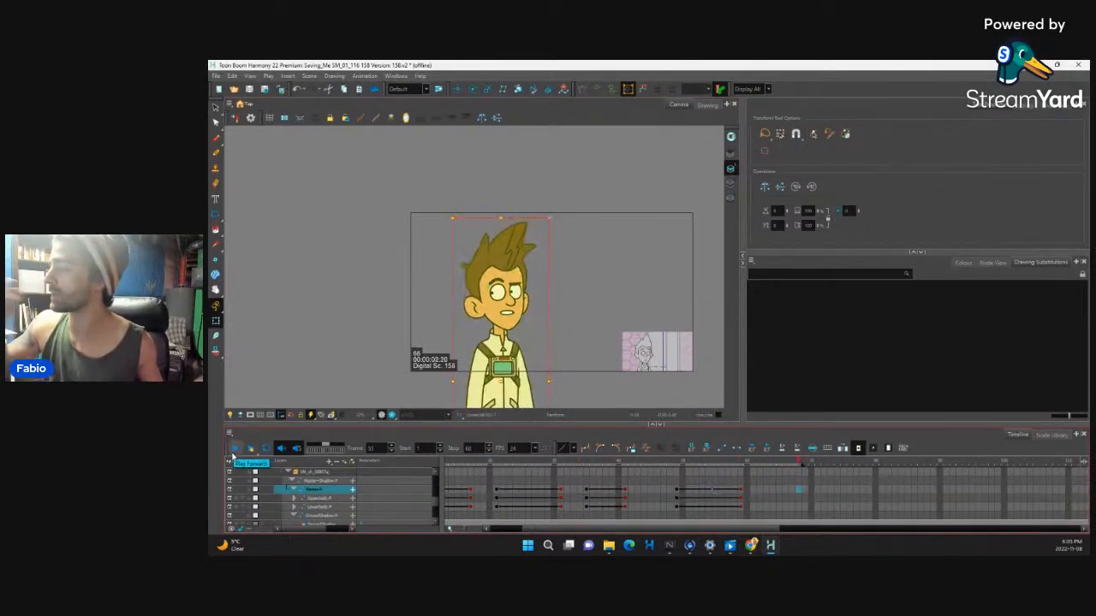
click(236, 447)
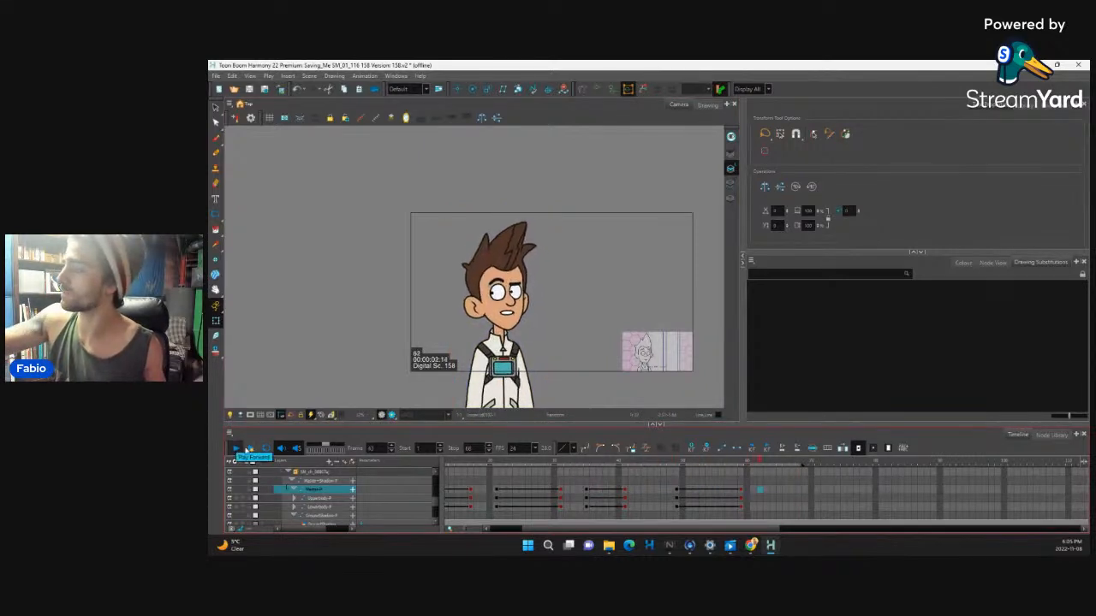
click(235, 448)
Scrub the timeline from the opening frames to frame 31 to review the earlier poses
drag(479, 492, 459, 502)
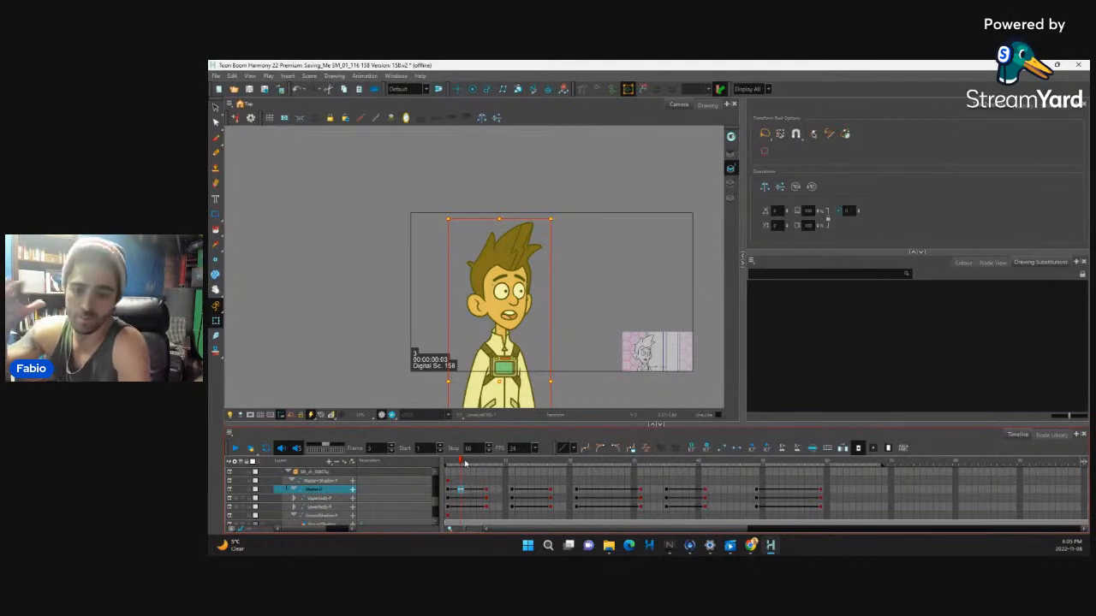
drag(456, 465, 642, 488)
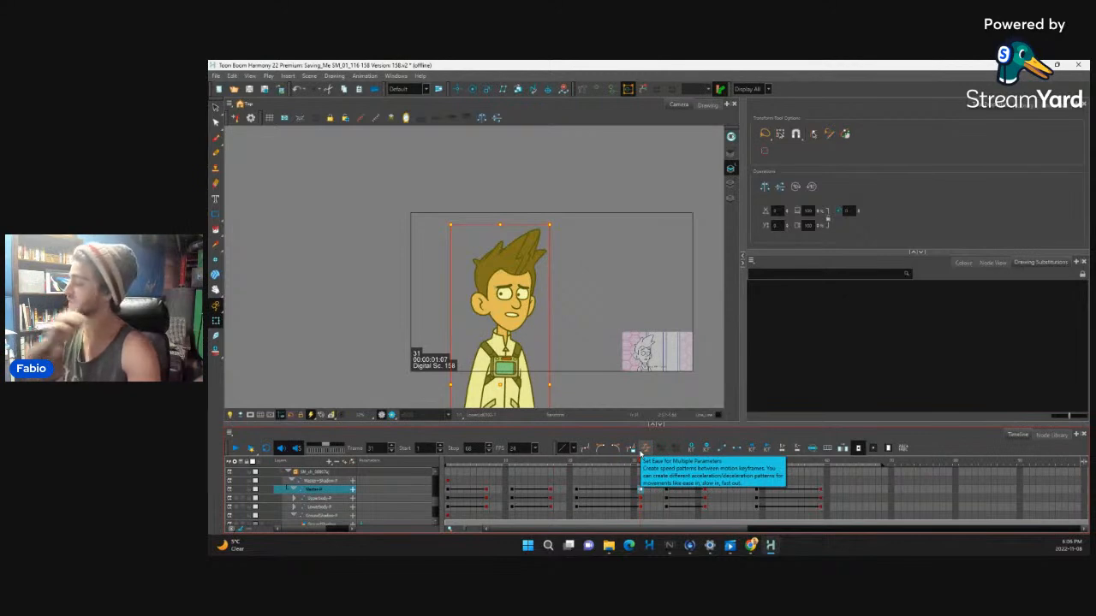
click(448, 491)
Set the playback stop to frame 19 and play the opening range to check its motion
drag(451, 464, 564, 470)
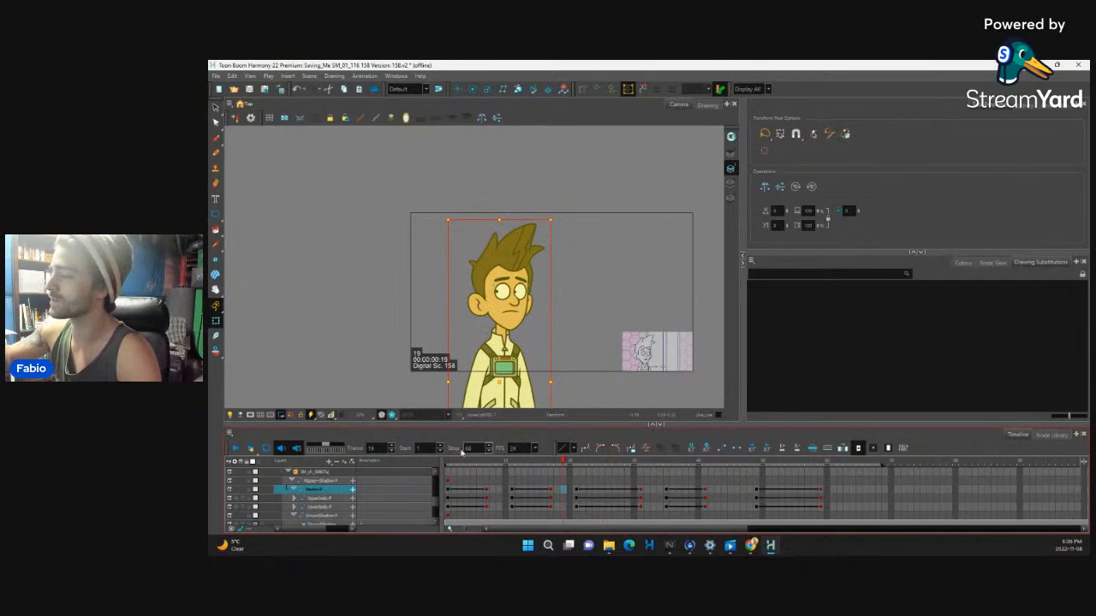
click(458, 450)
click(235, 448)
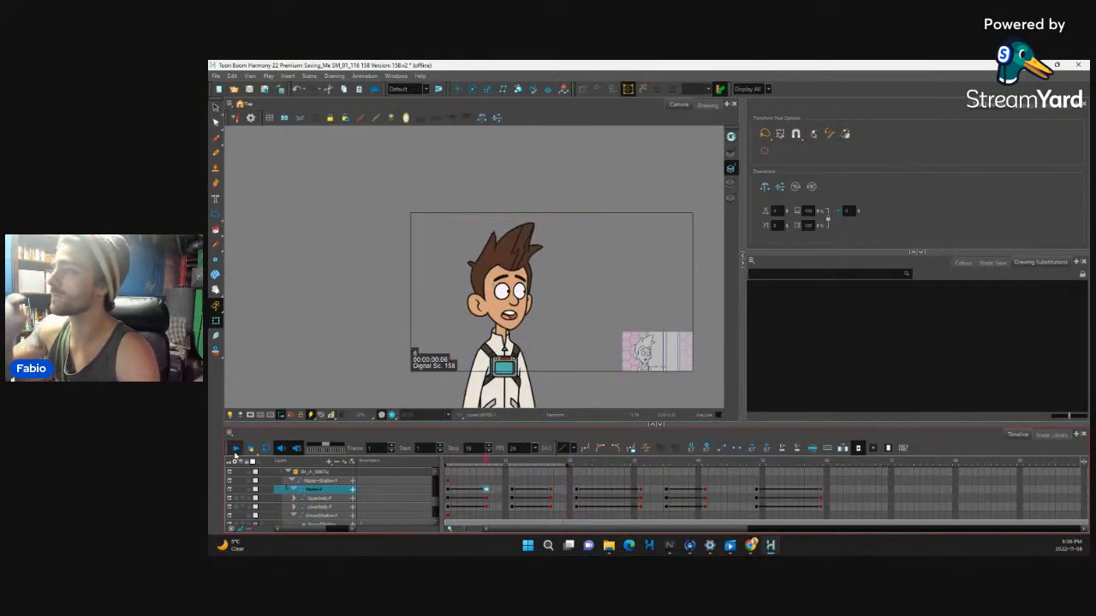
click(235, 448)
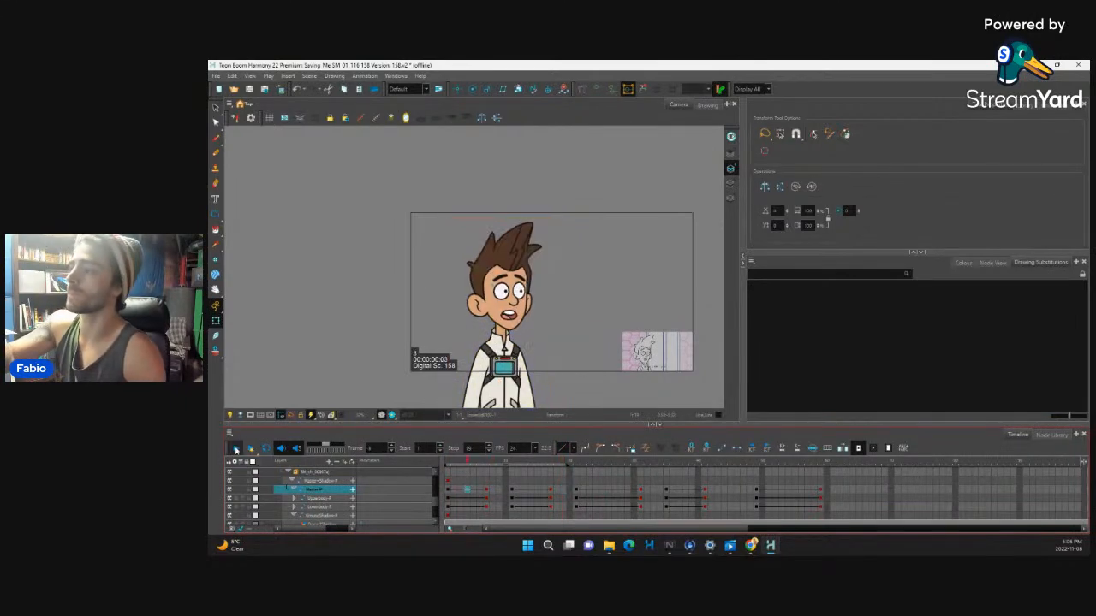
click(236, 449)
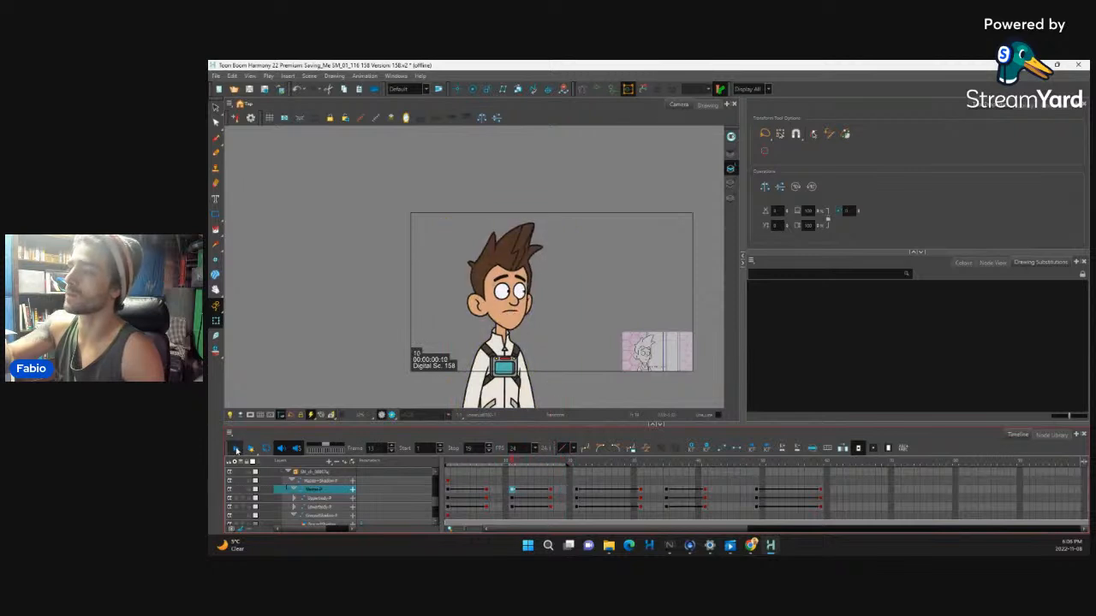
click(236, 449)
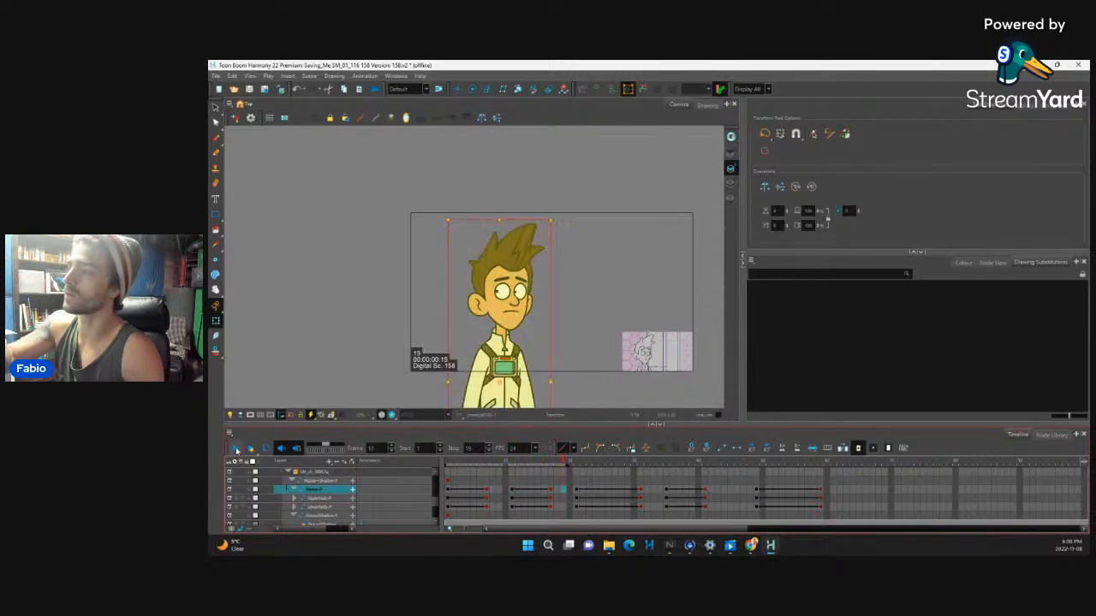
Create keyframes every 2 frames from frame 1 to 7 on the master and body layers, holding the pose after frame 7
drag(448, 493, 479, 508)
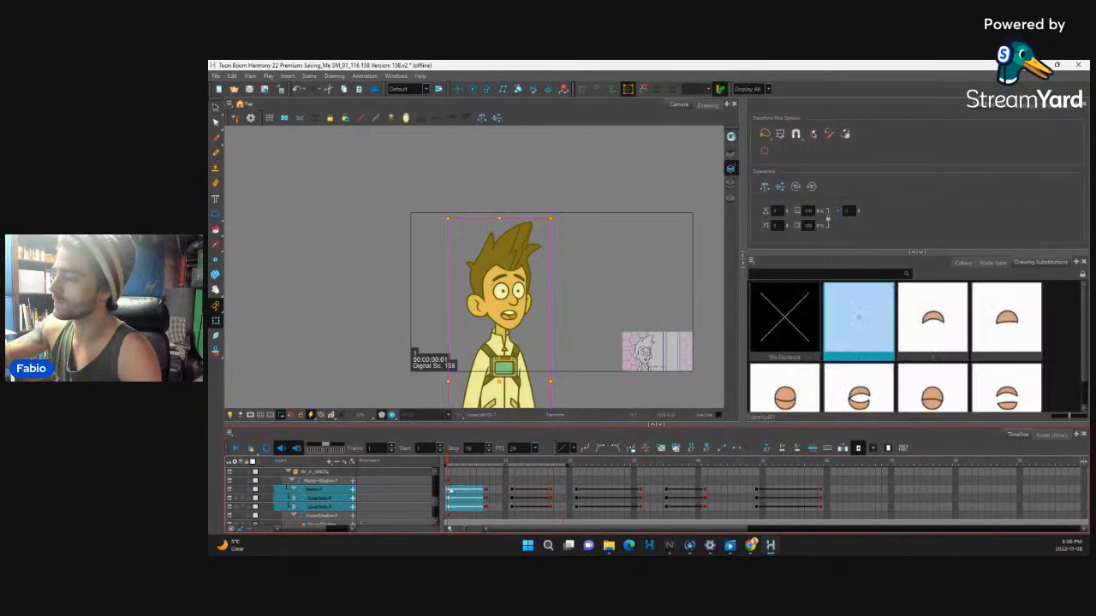
click(449, 492)
drag(451, 464, 486, 509)
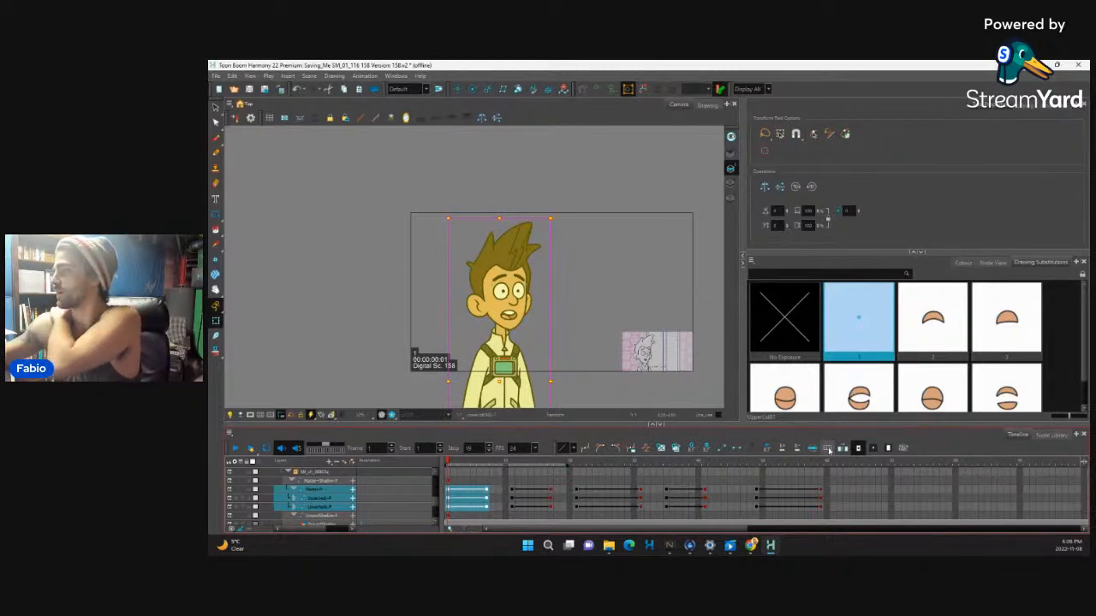
click(827, 448)
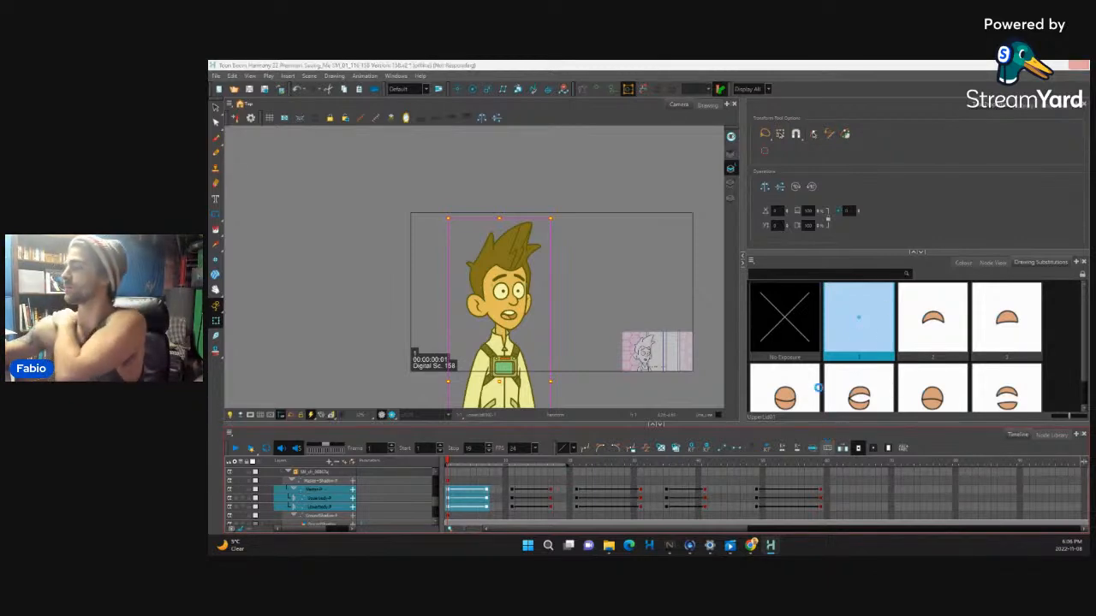
click(656, 338)
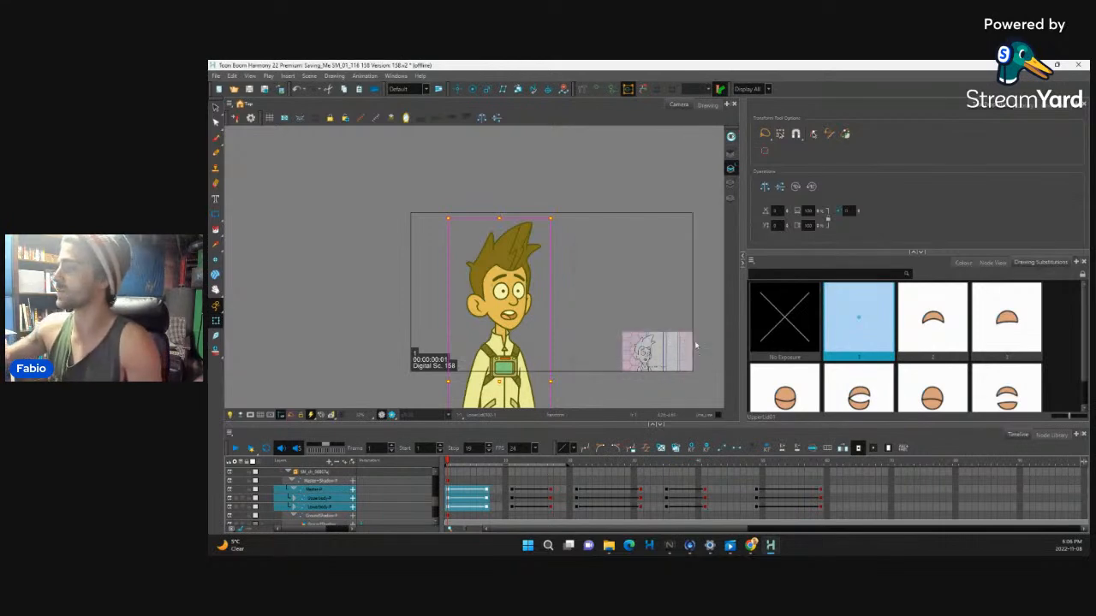
click(485, 496)
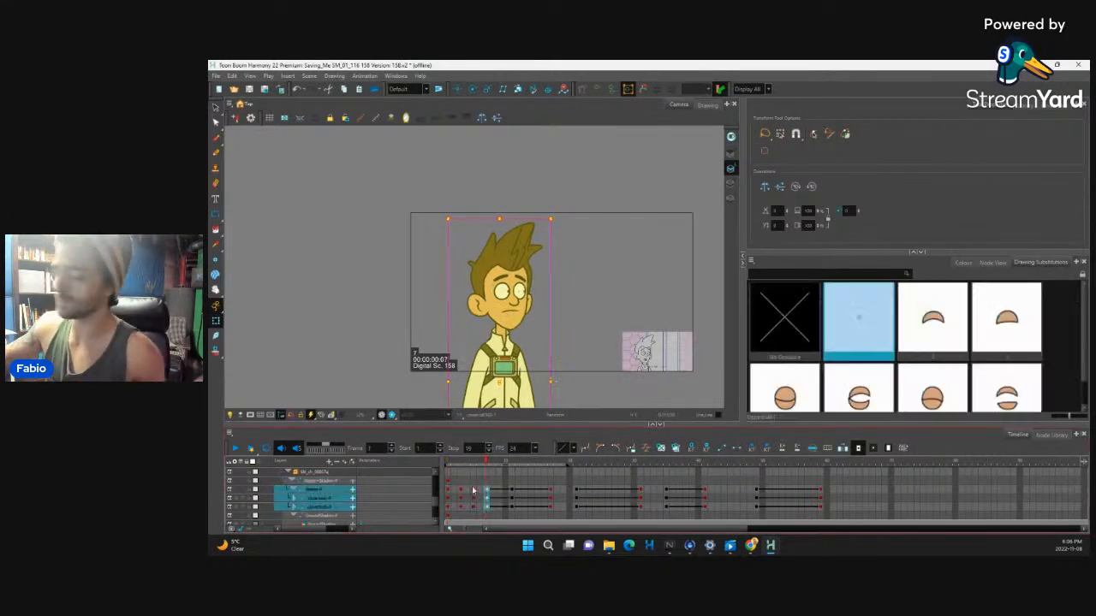
click(453, 490)
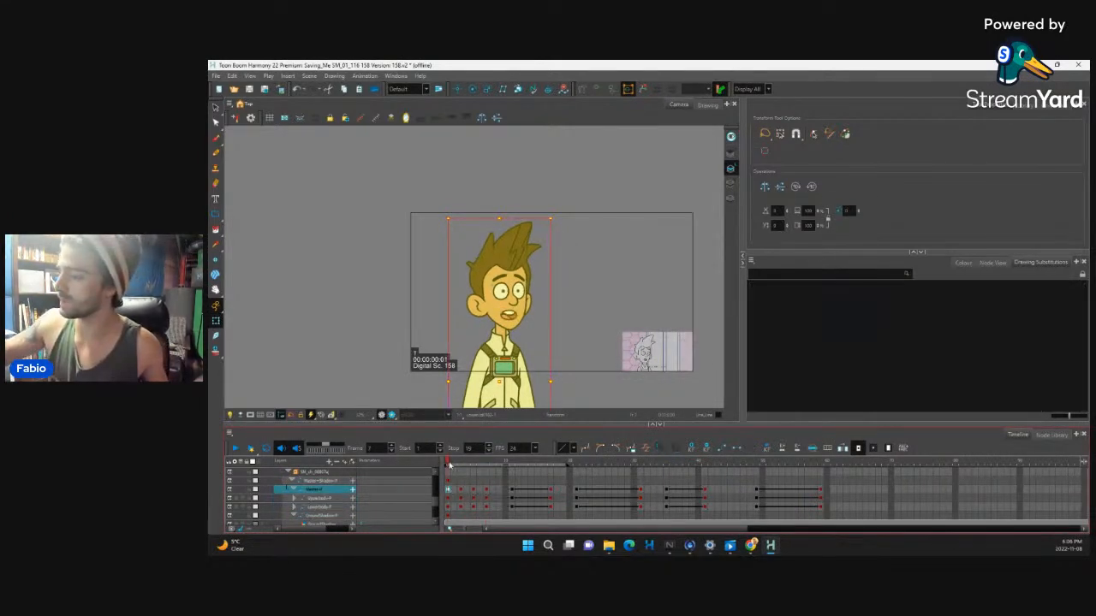
Play the opening range from frame 1 and scrub on to about frame 32 to review the stepped timing
mouse_move(462, 464)
mouse_down()
mouse_move(499, 465)
mouse_move(446, 463)
mouse_up()
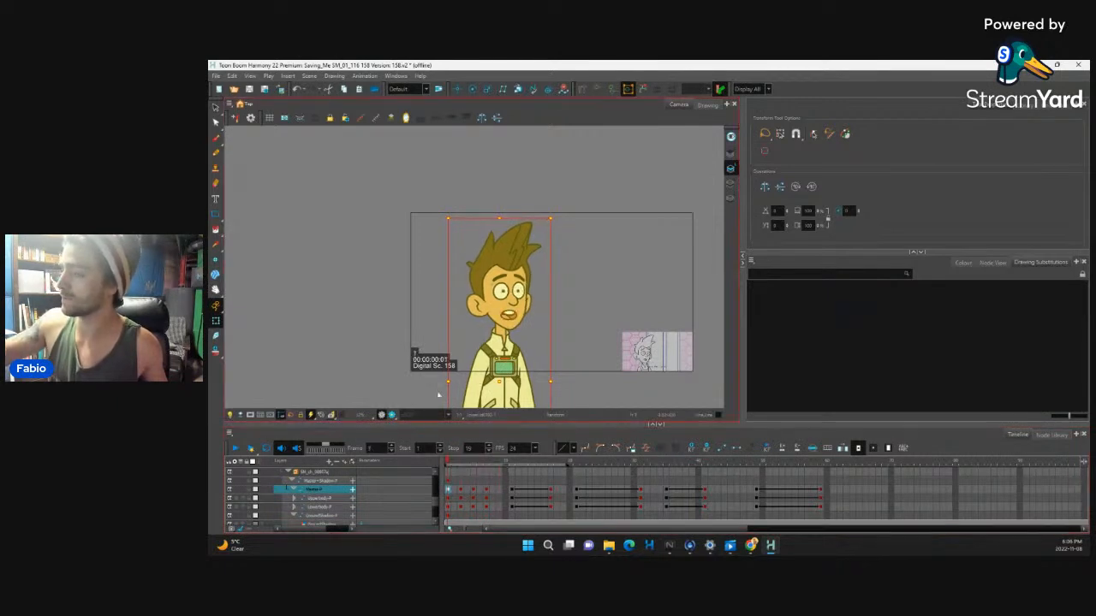
click(233, 449)
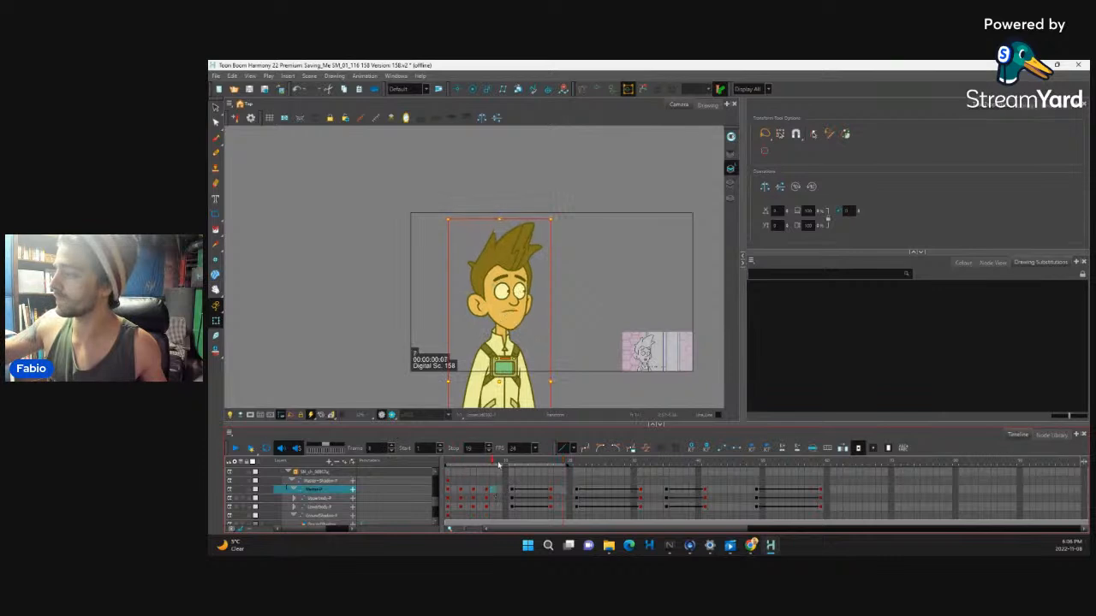
click(572, 464)
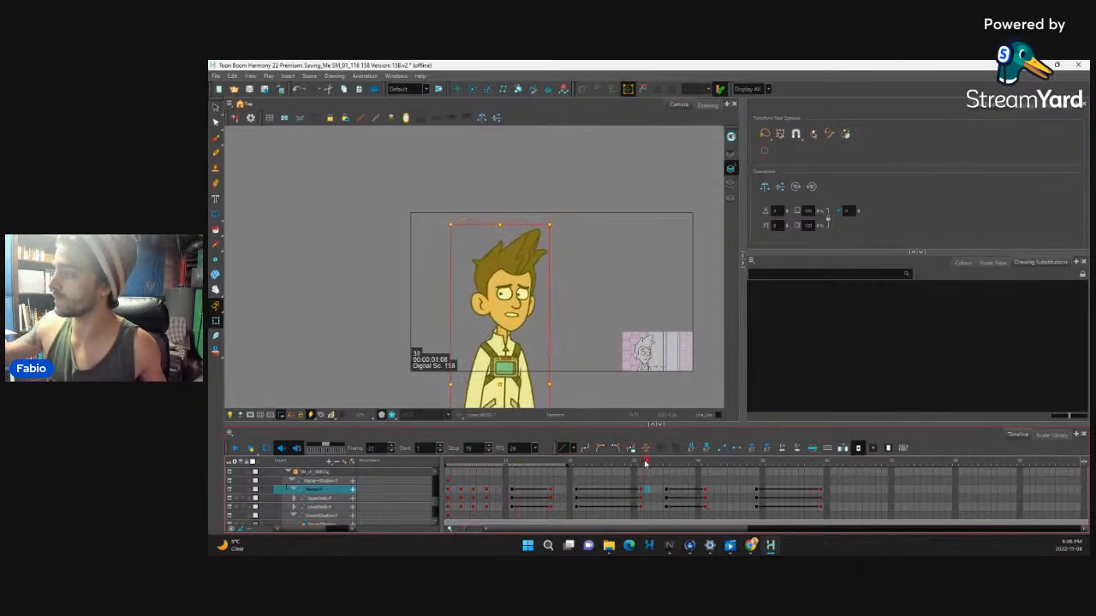
click(460, 496)
drag(460, 496, 578, 488)
click(634, 488)
Create keyframes every 2 frames from frame 11 to 17 on the master and body layers, holding the pose after frame 17
drag(513, 490, 552, 508)
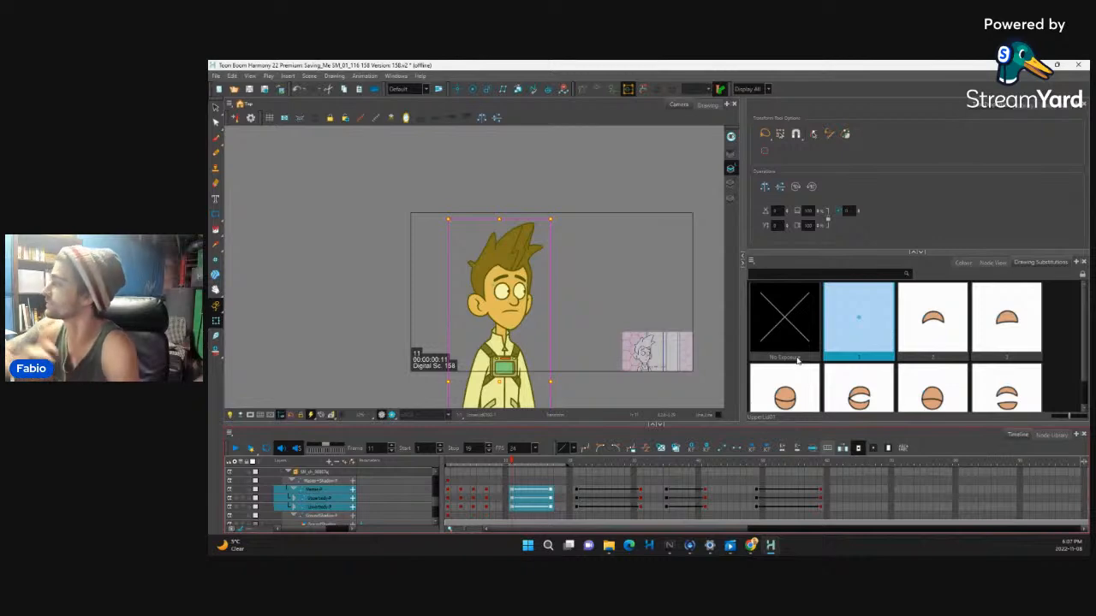
click(828, 448)
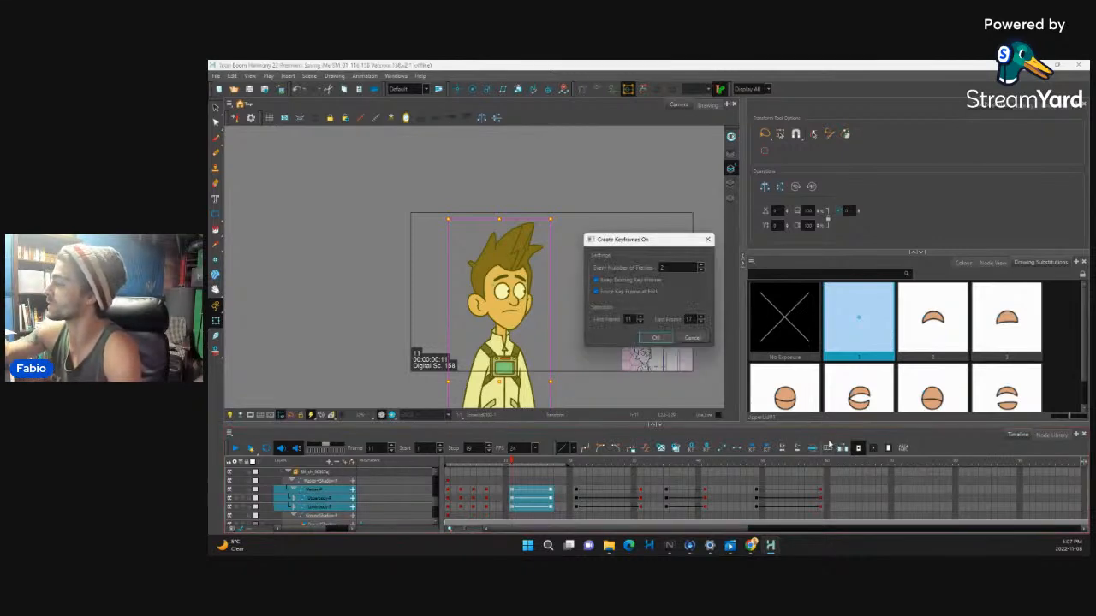
click(665, 338)
click(554, 483)
drag(551, 490, 551, 506)
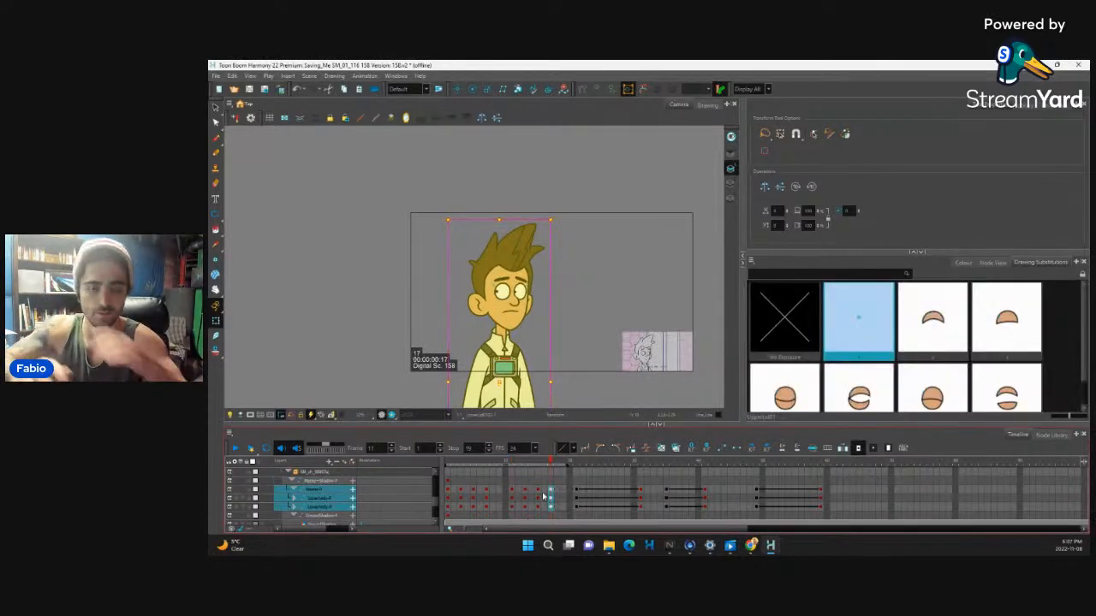
Scrub the timeline, step back to frame 1, and play up to frame 19 to check both stepped transitions
click(460, 489)
drag(469, 465, 661, 476)
key(Left)
key(Left)
key(Left)
key(Left)
key(Left)
key(Left)
key(Left)
key(Left)
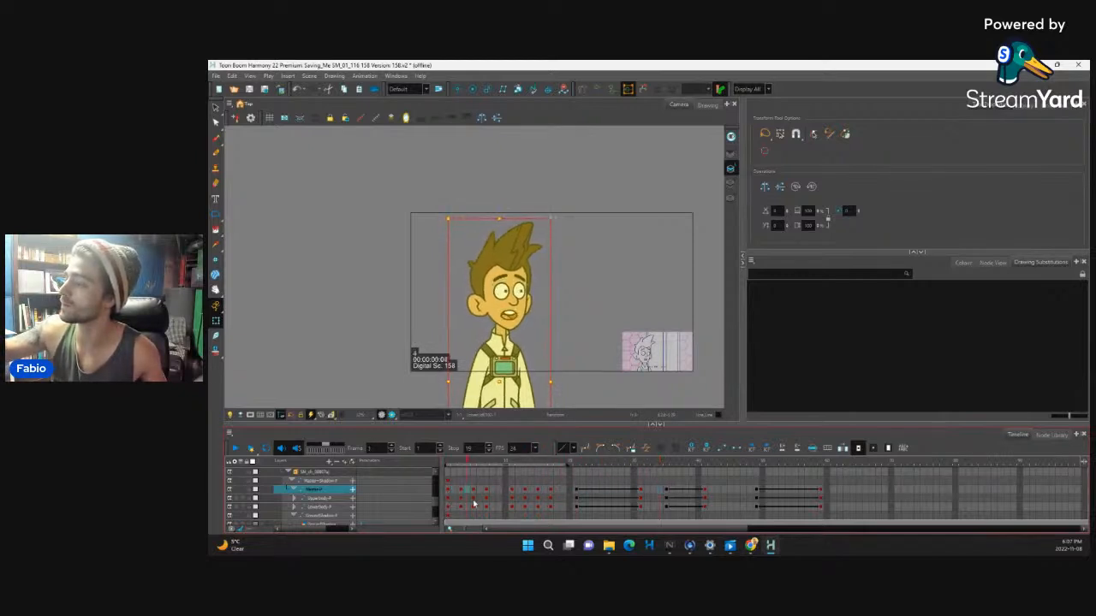
key(Left)
key(Left)
key(Left)
key(Left)
key(Left)
key(Left)
key(Left)
key(Left)
key(Left)
key(Left)
key(Left)
key(Left)
key(Left)
key(Left)
key(Left)
key(Left)
key(Left)
key(Left)
key(Left)
key(Left)
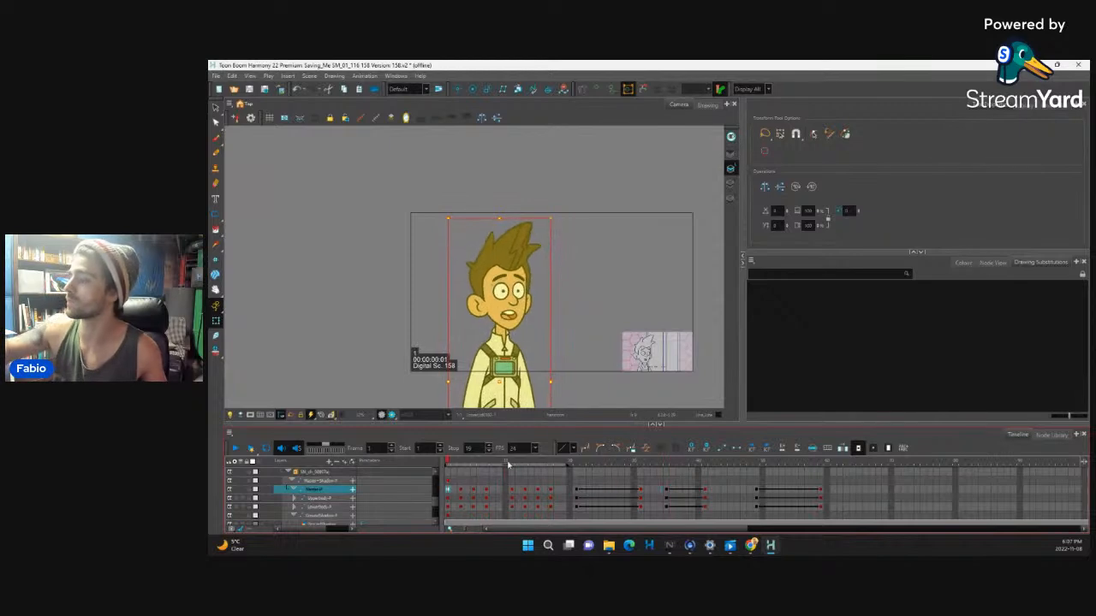
click(235, 448)
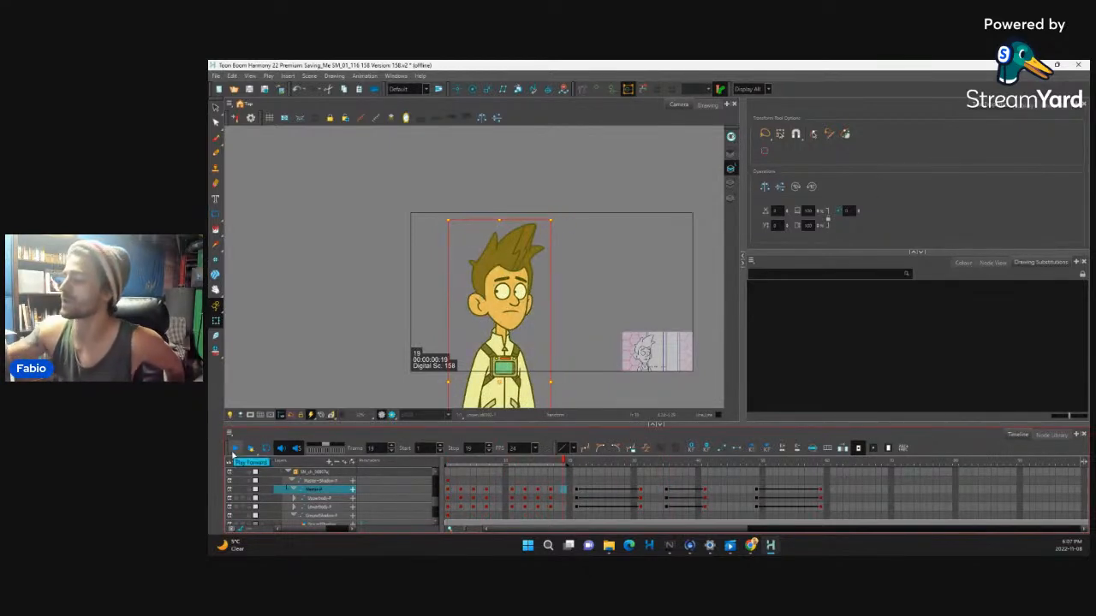
Extend the playback stop to frame 31 and scrub from frame 21 to examine the head's movement into the next pose
mouse_move(628, 472)
mouse_down()
mouse_move(577, 476)
mouse_move(631, 468)
mouse_up()
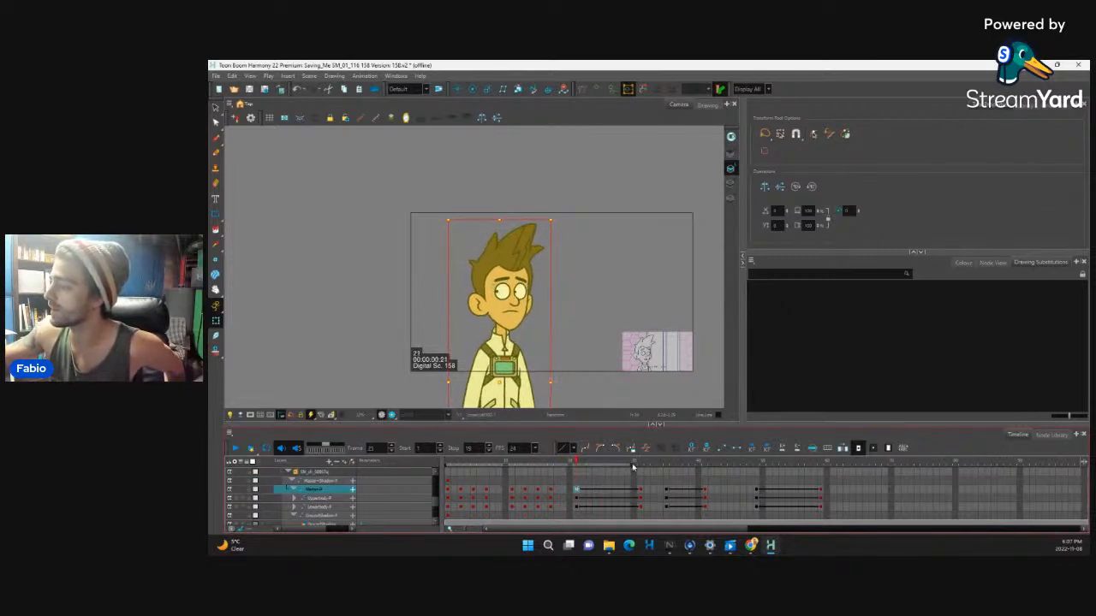
scroll(582, 326, up, 2)
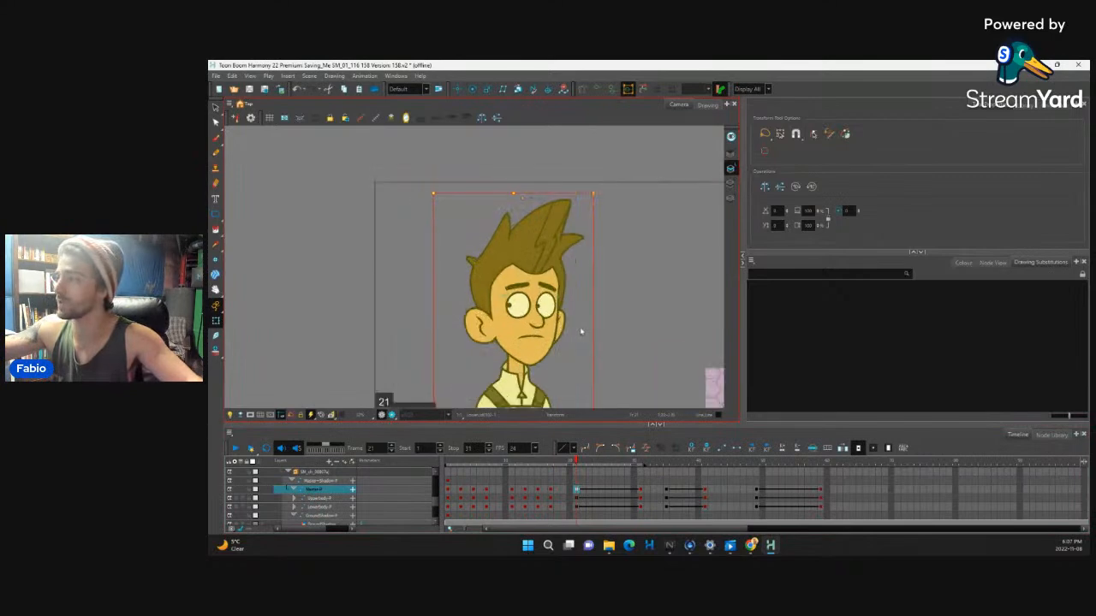
drag(611, 330, 597, 319)
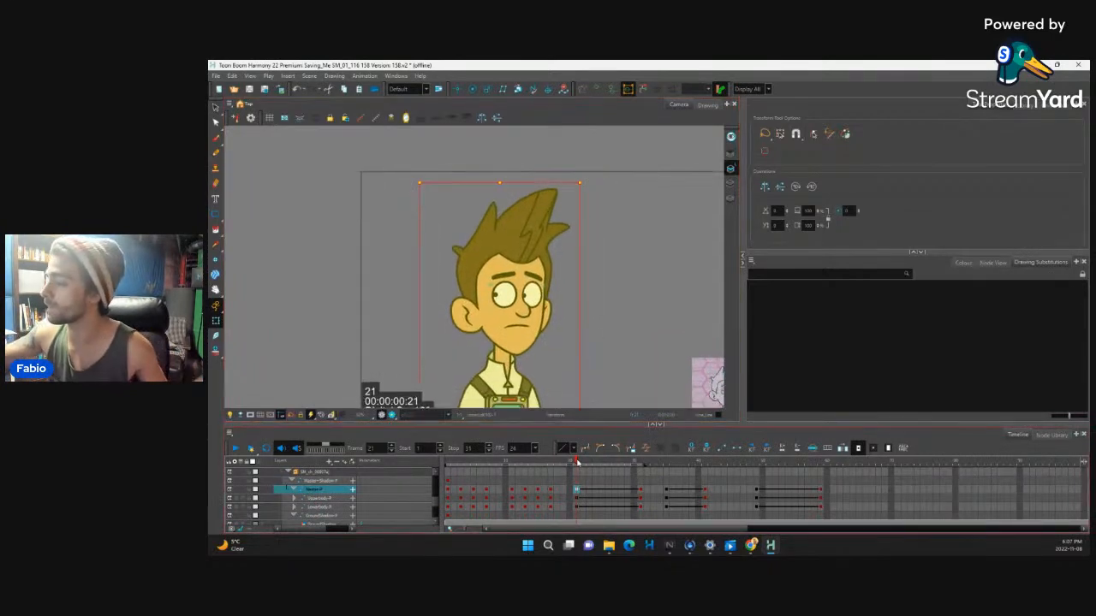
drag(577, 463, 591, 467)
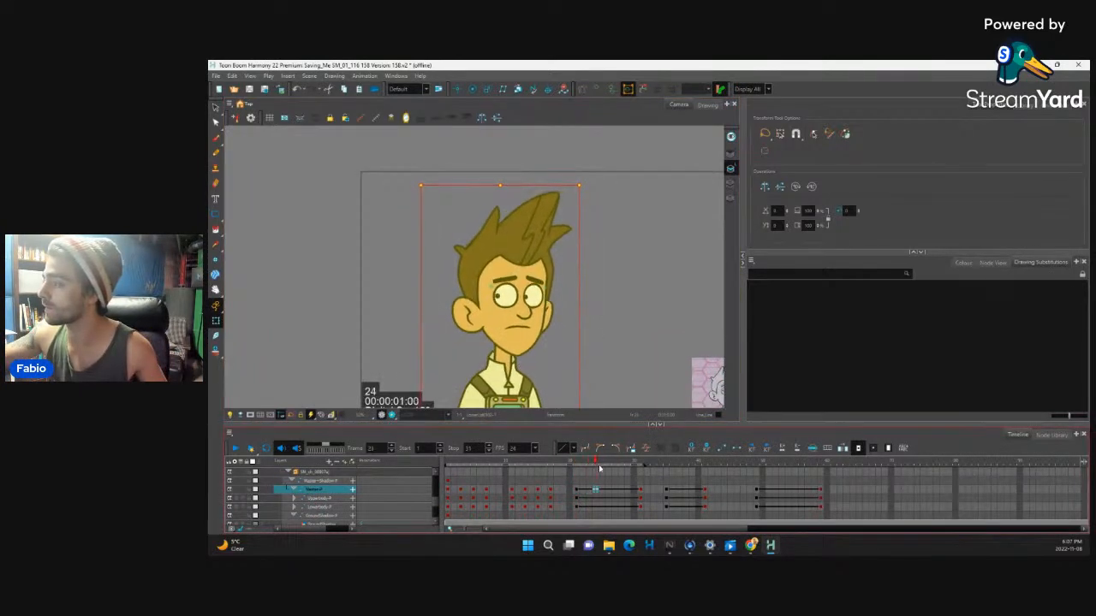
drag(600, 469, 603, 465)
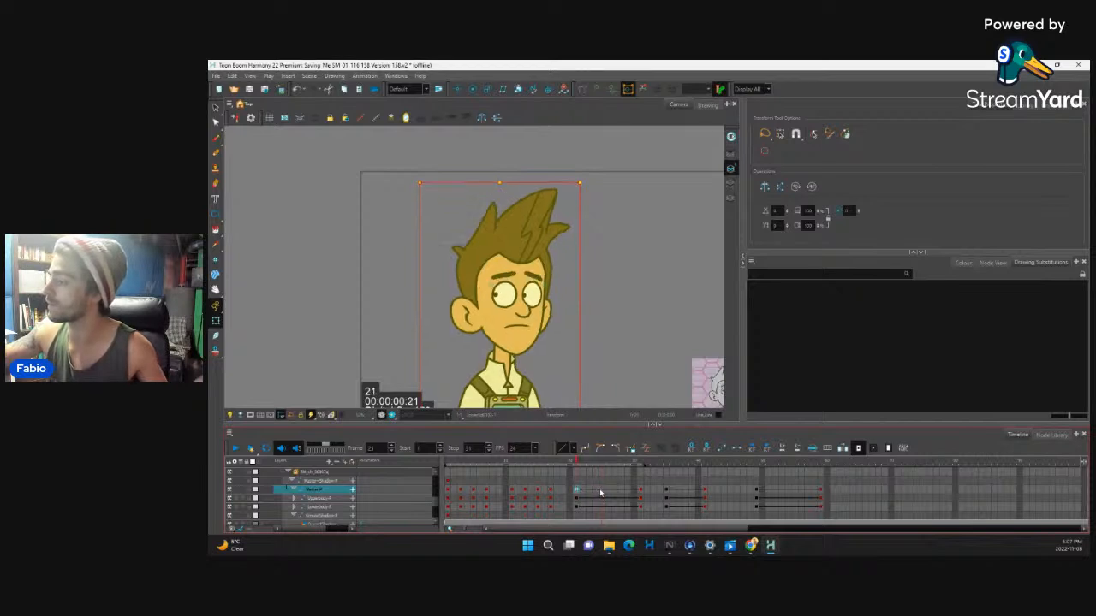
Raise and reshape the character's smaller, far-side eyebrow above the eye at frame 25
click(538, 283)
key(2)
key(2)
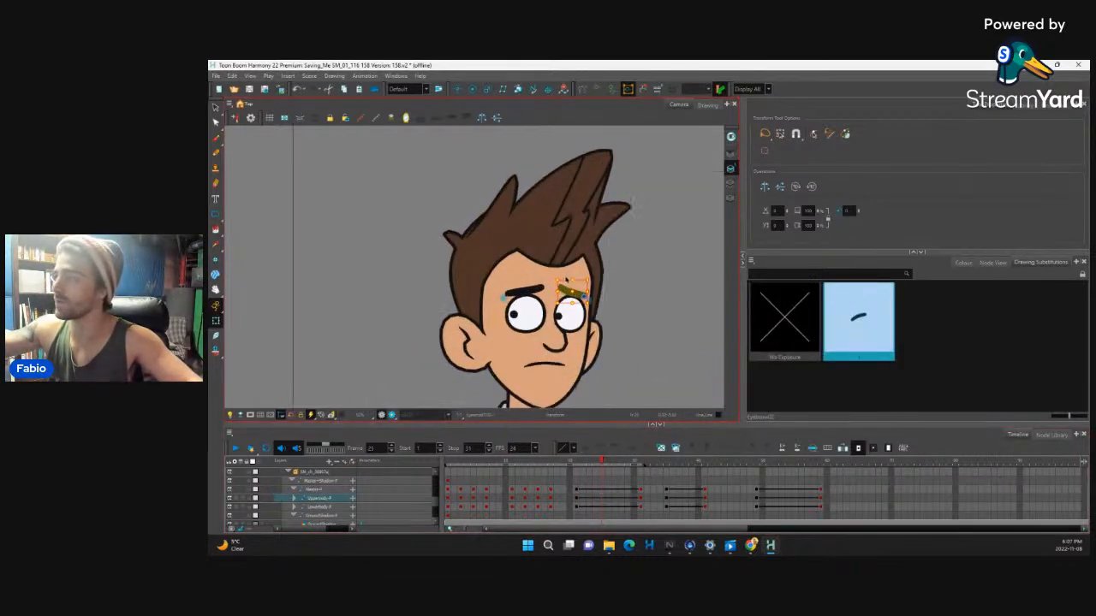
drag(605, 294, 582, 300)
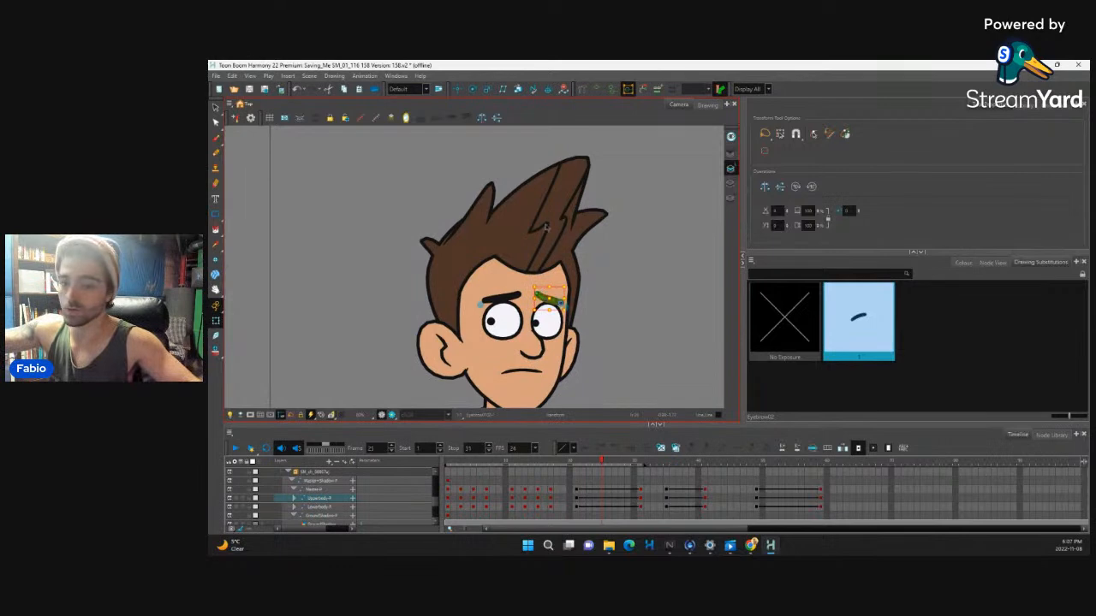
drag(546, 298, 560, 296)
key(ctrl+z)
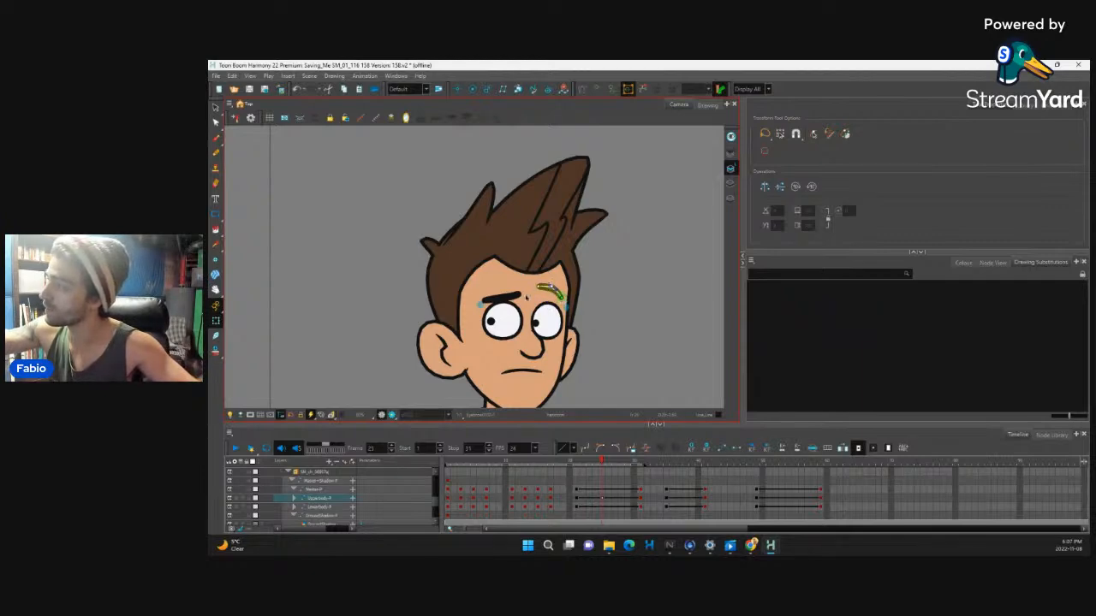
Raise and arch the character's larger, near-side eyebrow at frame 25 to match the other one
click(515, 297)
key(shift+F11)
click(512, 300)
drag(512, 299, 484, 295)
drag(564, 319, 564, 306)
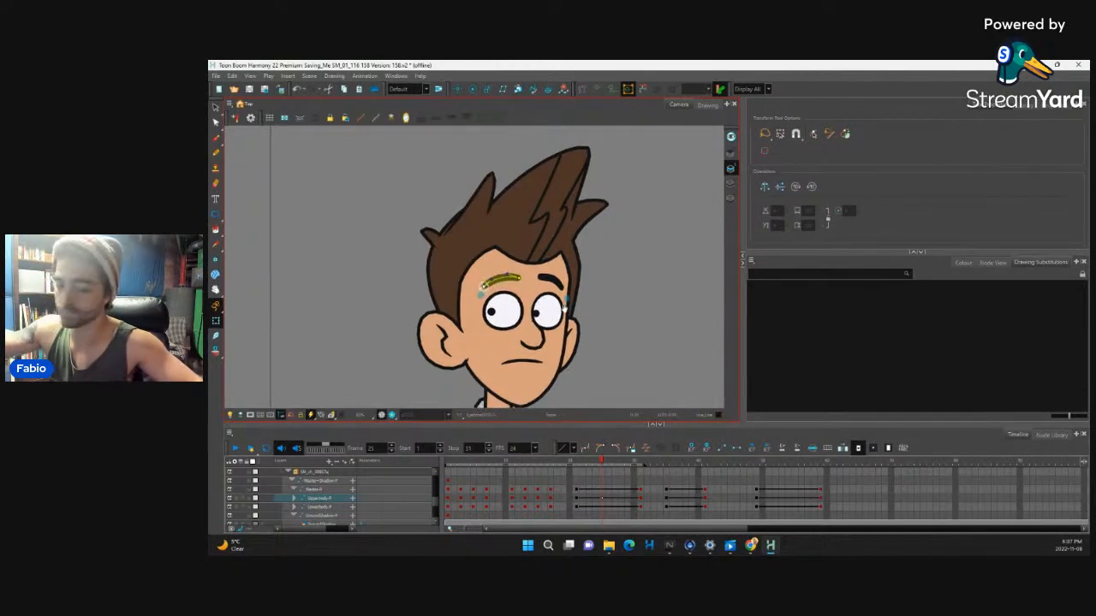
Select the parent group of eyebrows, eyes and nose and adjust its shape slightly at frame 25
key(b)
key(b)
key(b)
key(b)
key(b)
key(shift+b)
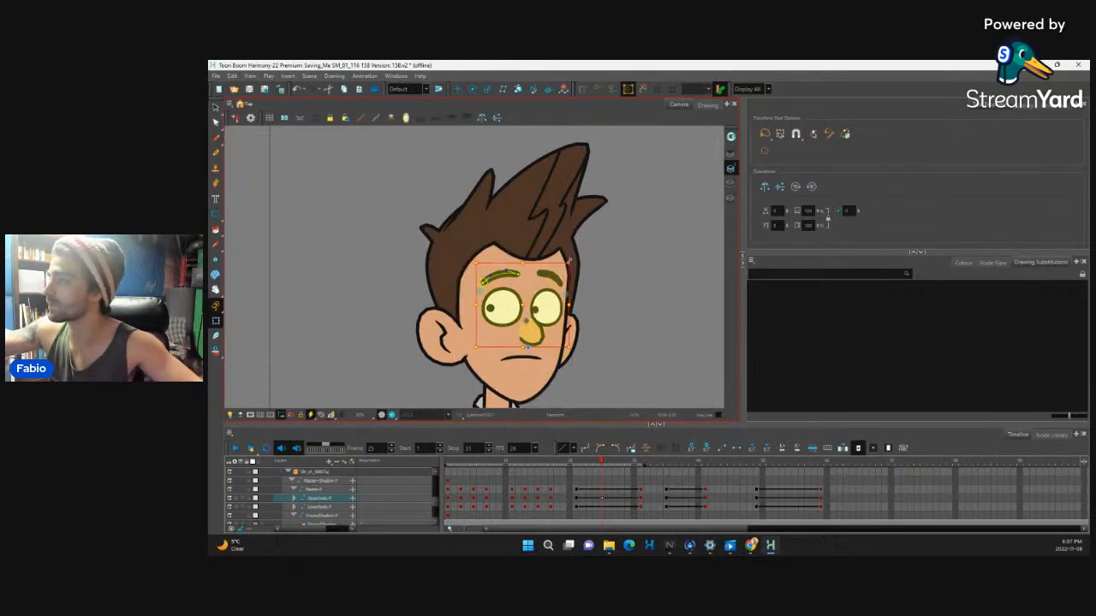
drag(568, 261, 566, 259)
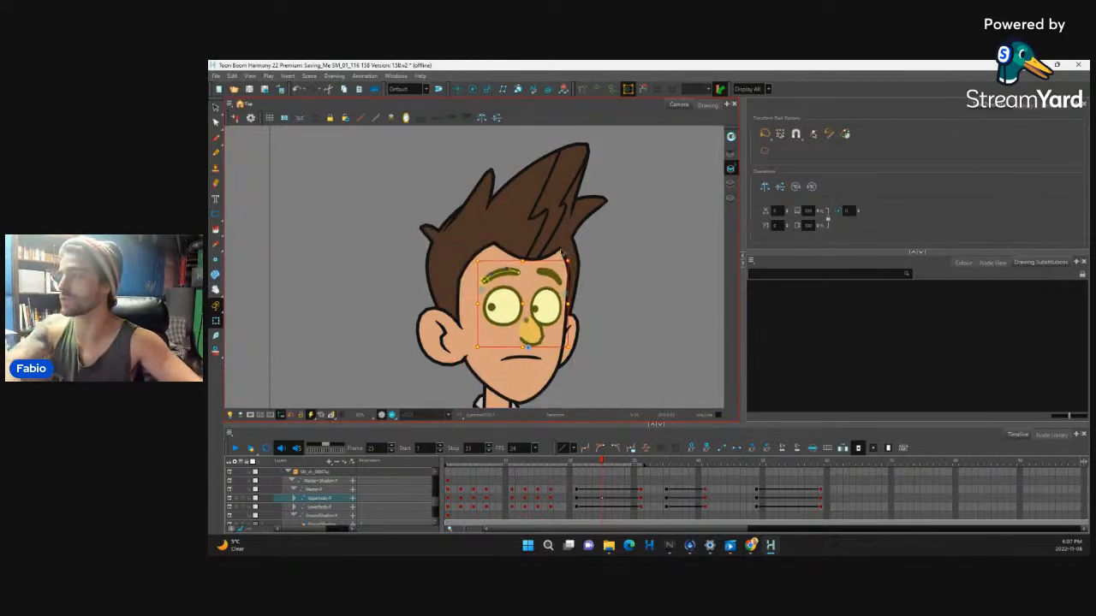
Nudge the mouth slightly up and the back of the hair slightly down at frame 25
click(505, 359)
key(Up)
key(Up)
key(Up)
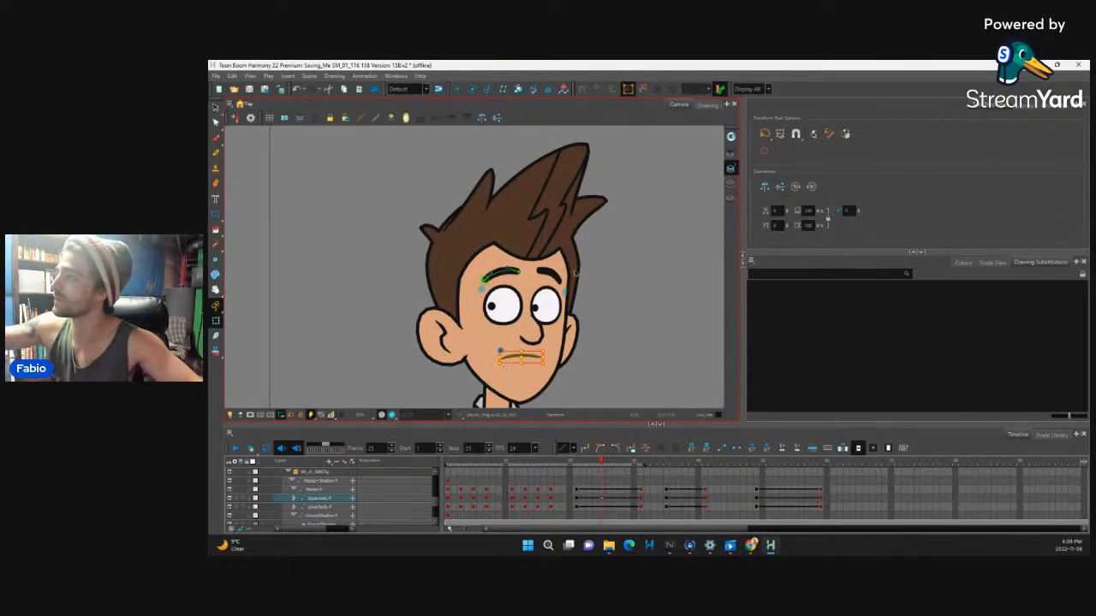
click(575, 272)
key(Down)
key(Down)
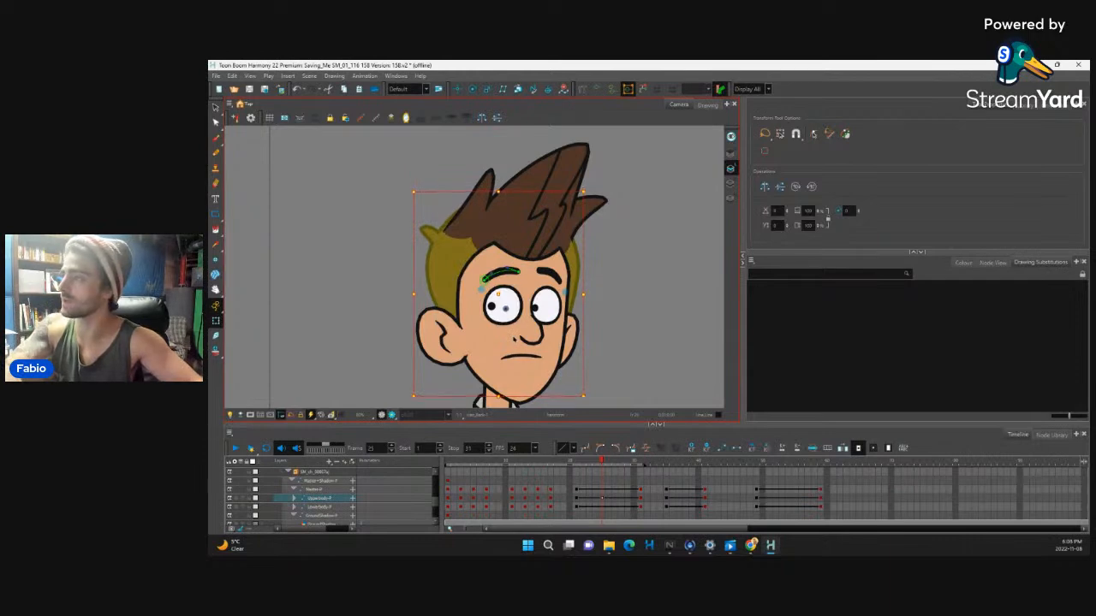
Select the whole head including the hair and tilt it slightly counter-clockwise at frame 25
click(548, 205)
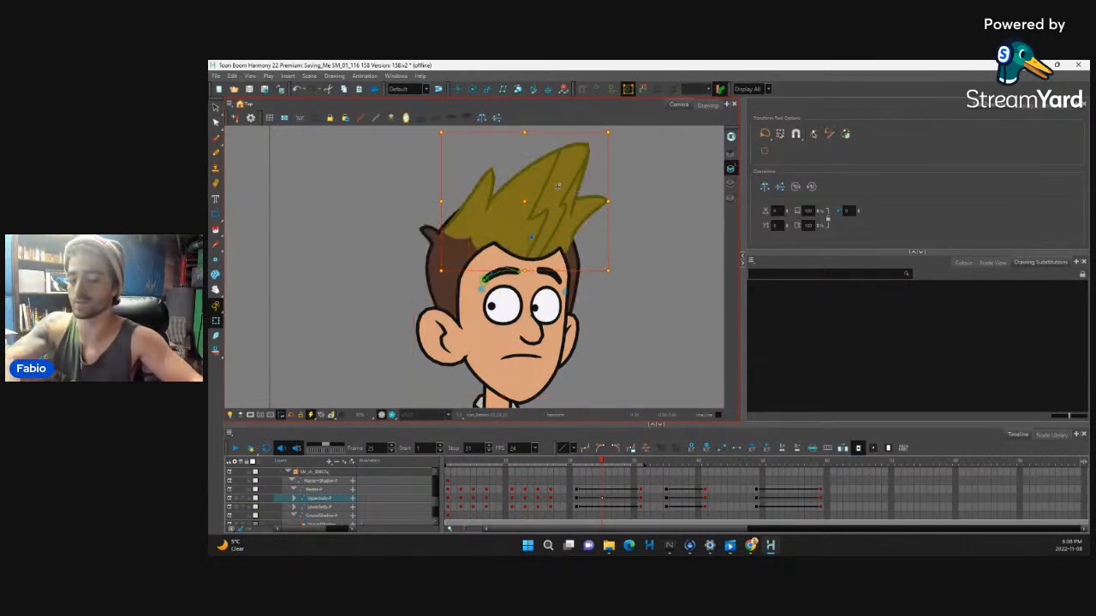
key(ctrl+a)
drag(610, 130, 603, 131)
key(b)
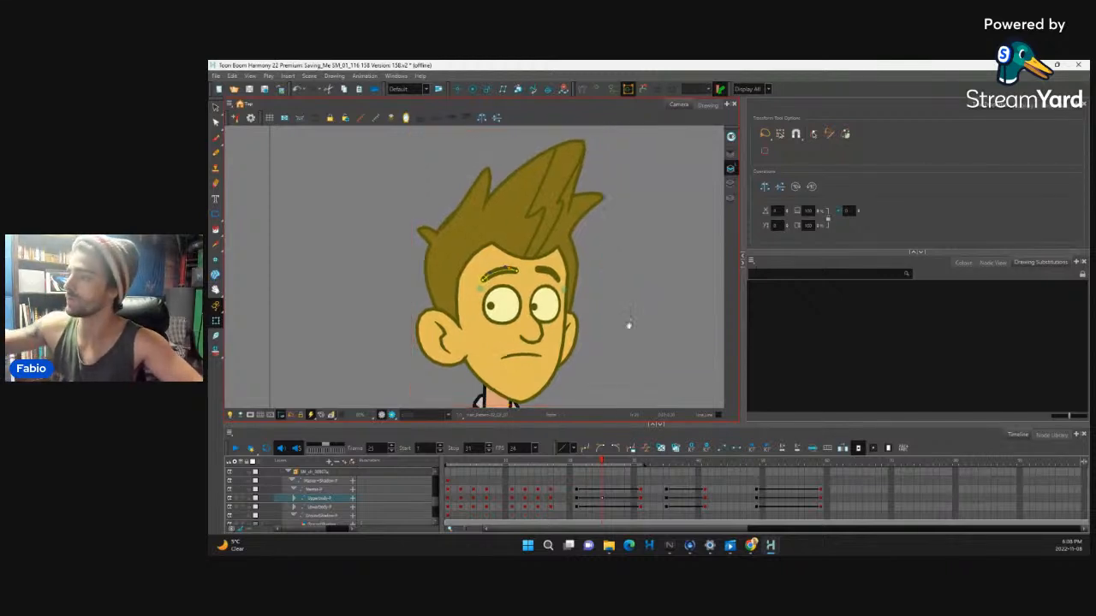
drag(642, 273, 639, 249)
drag(614, 166, 613, 151)
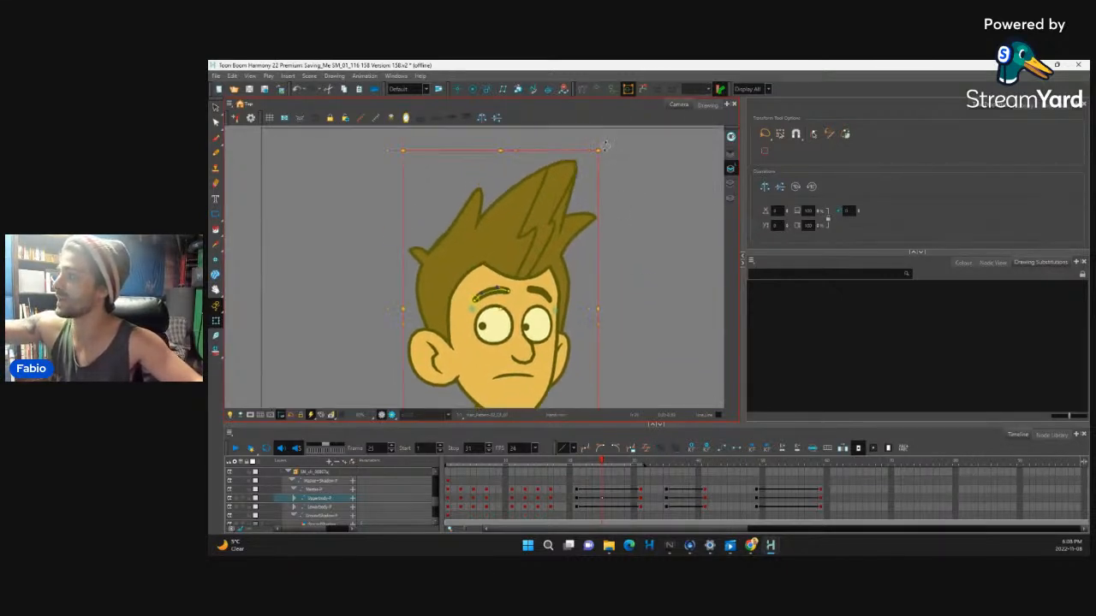
scroll(620, 232, down, 3)
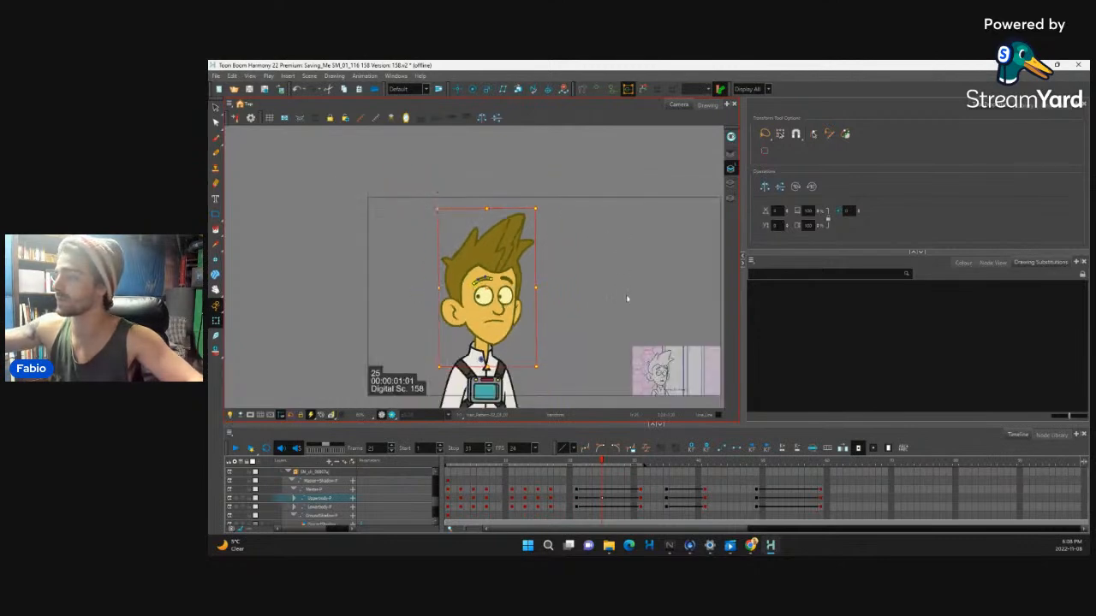
drag(627, 297, 633, 273)
Set a later playback start with the stop at frame 32, and play the range to review the new frame 25 pose
click(577, 497)
drag(580, 462, 579, 511)
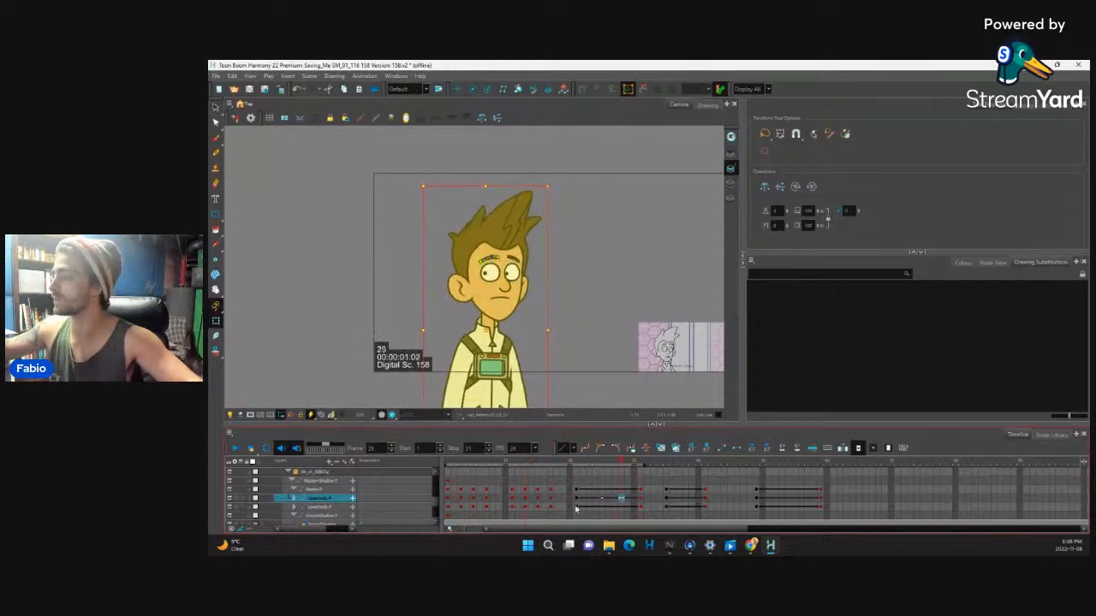
click(557, 464)
click(404, 450)
click(236, 450)
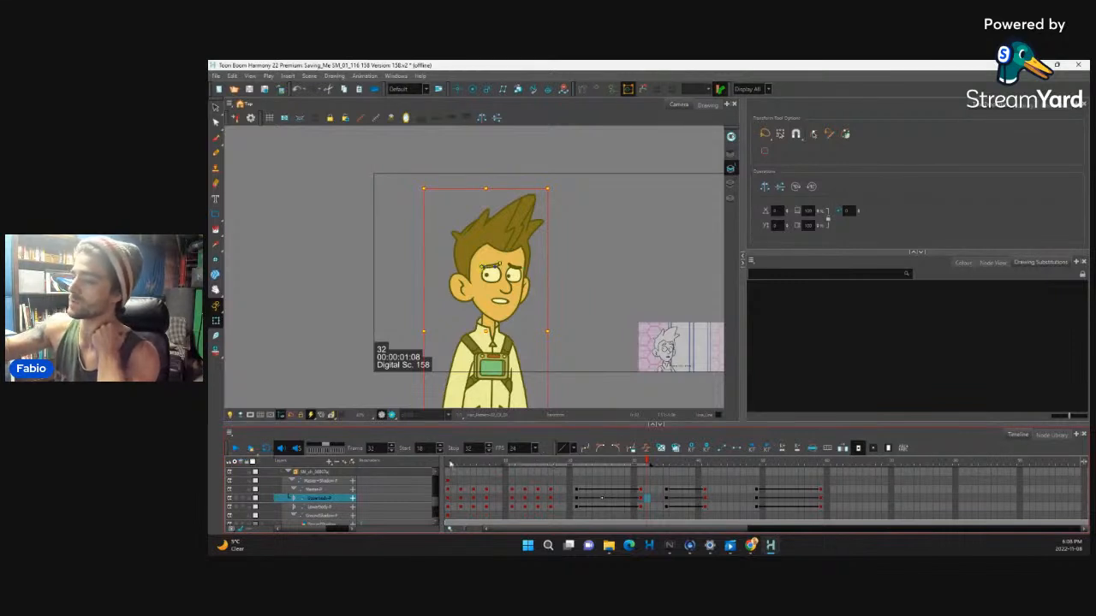
click(234, 448)
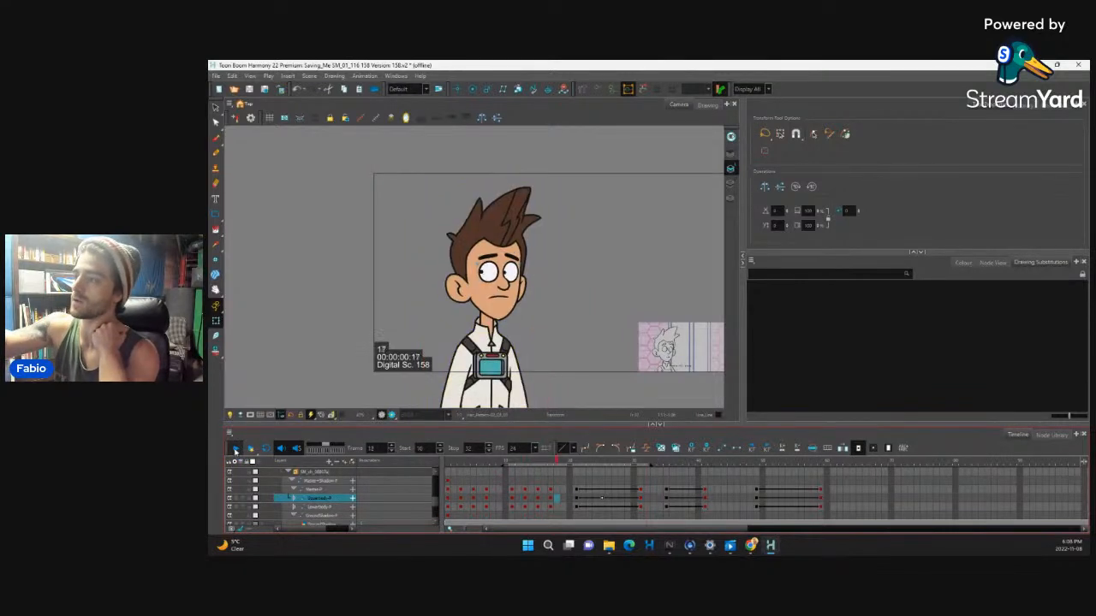
Move the block of keyframes starting at frame 35 two frames later on the three character layers, so it starts at frame 37
click(578, 498)
drag(581, 462, 637, 481)
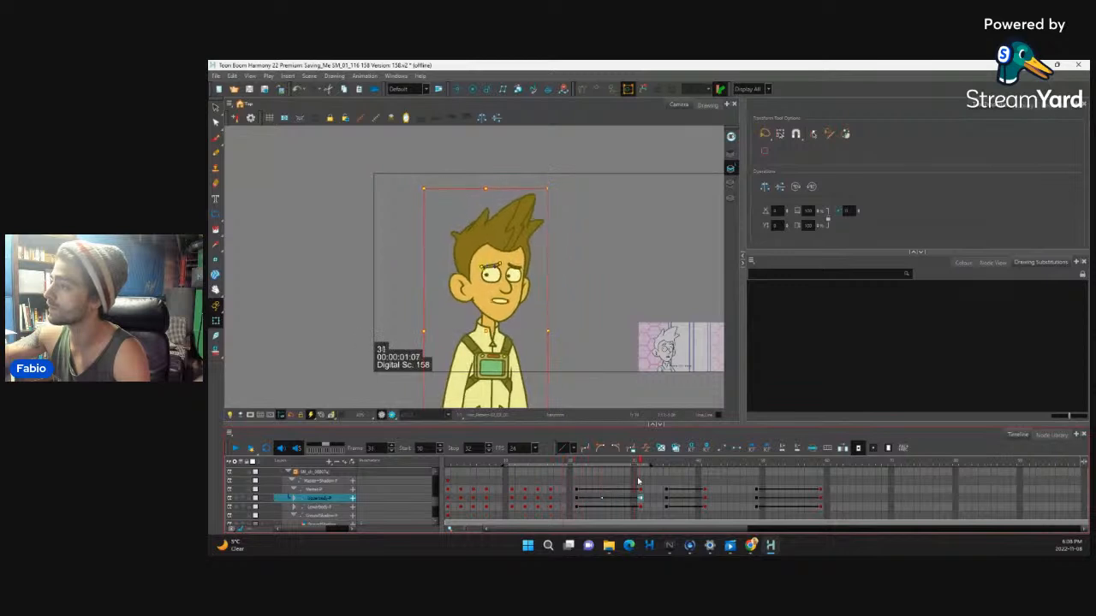
click(573, 466)
drag(573, 466, 712, 463)
click(666, 491)
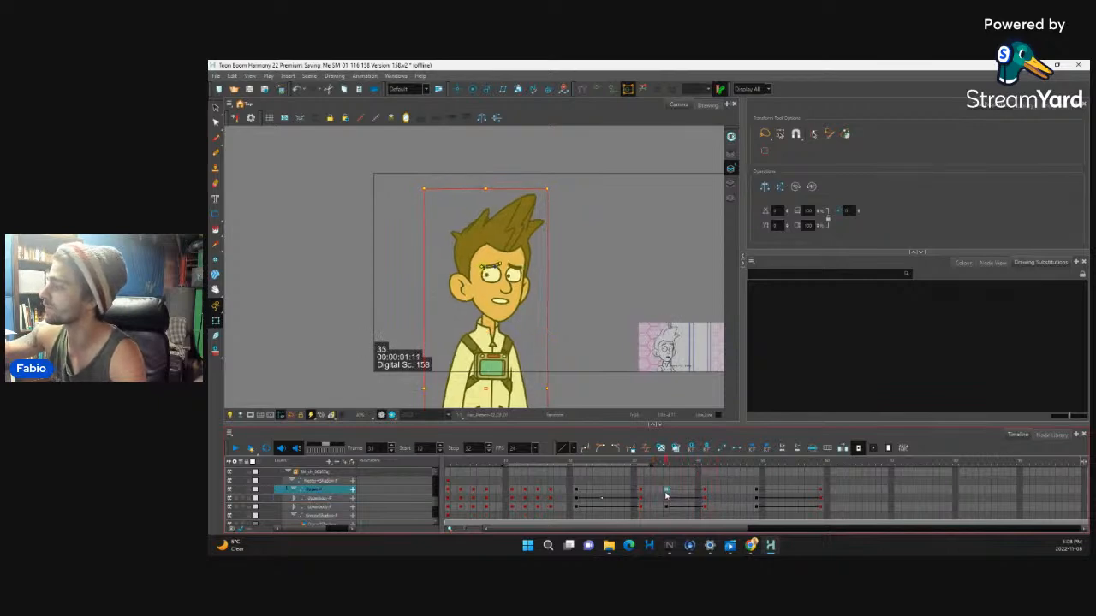
drag(666, 495, 717, 507)
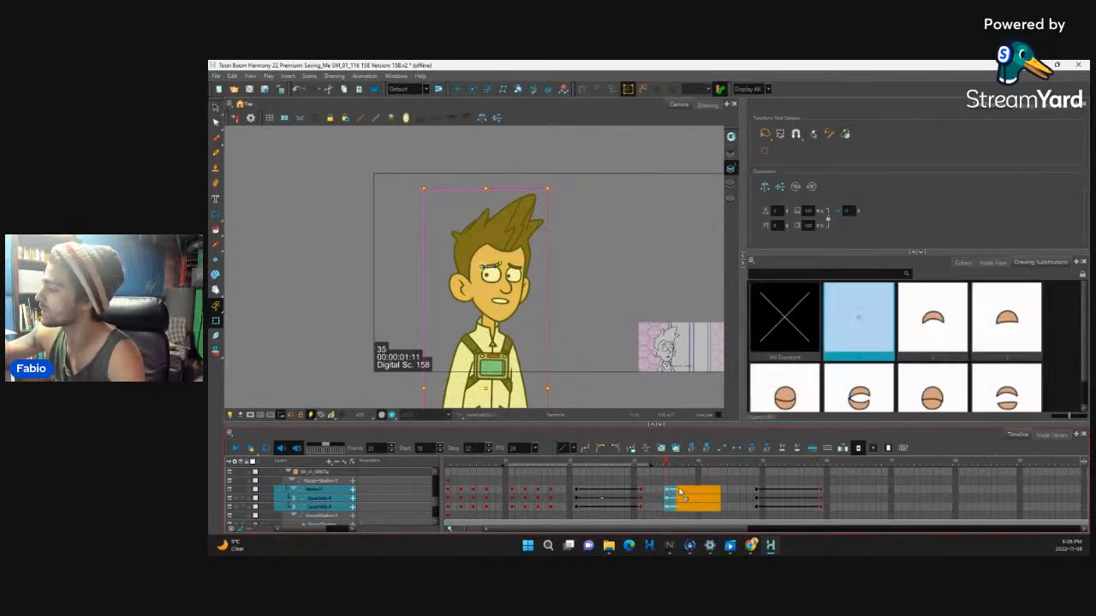
click(681, 495)
Add keyframes at frame 35 on the three character layers
click(653, 491)
drag(666, 491, 666, 505)
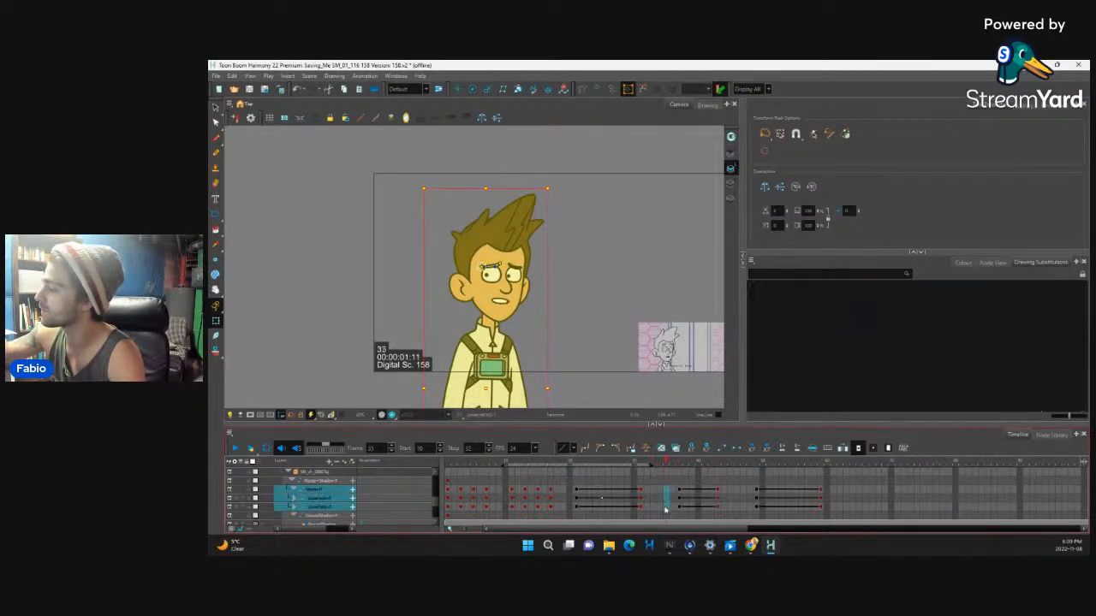
key(F6)
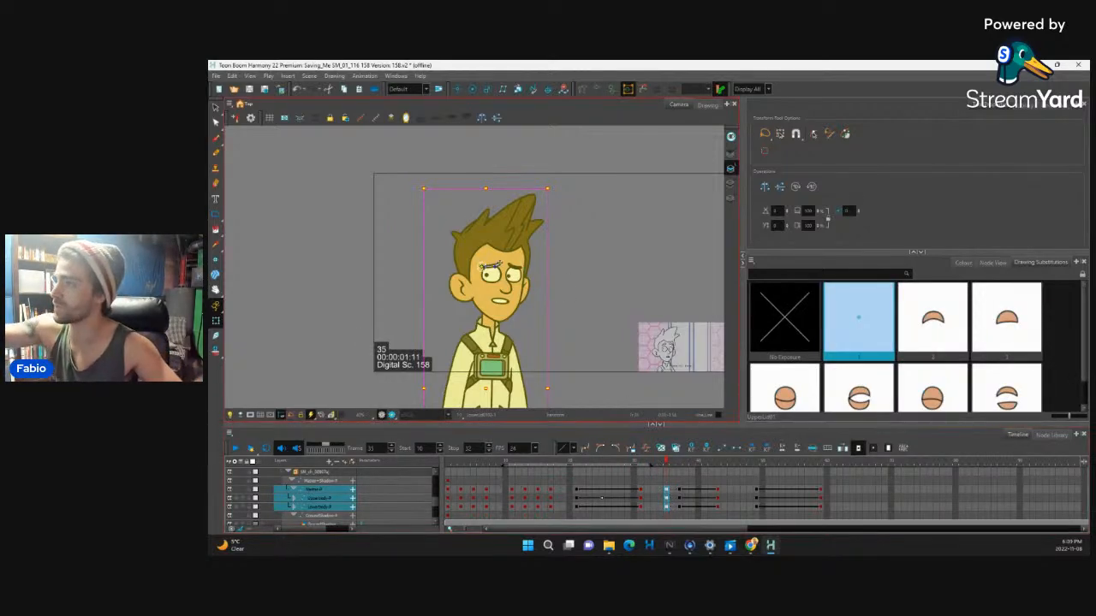
Lower both eyebrows slightly at frame 31
click(640, 460)
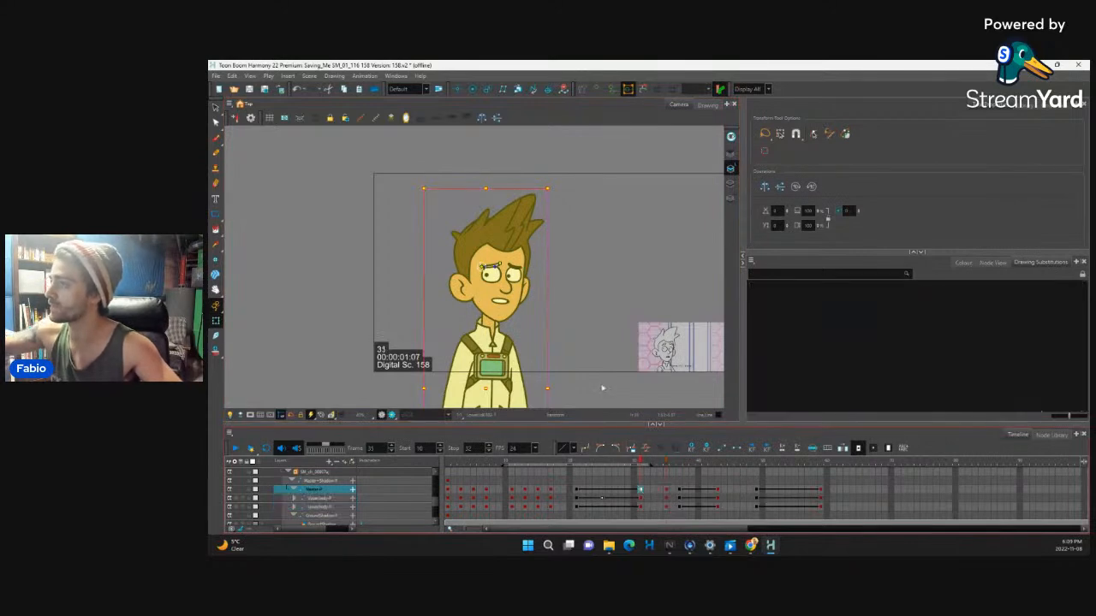
scroll(497, 261, up, 5)
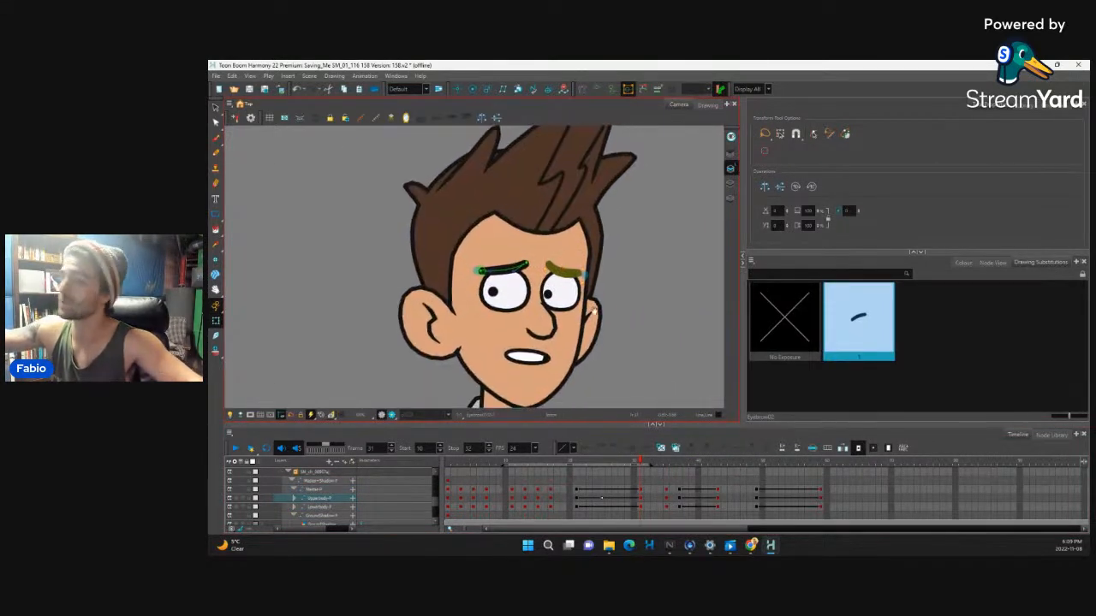
key(b)
key(b)
key(b)
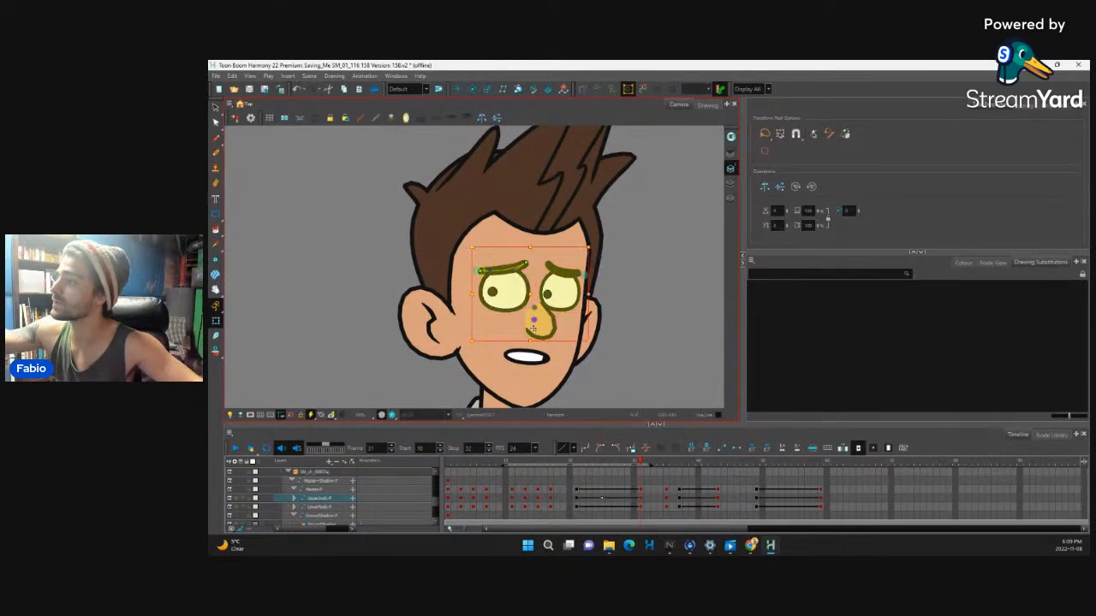
click(571, 277)
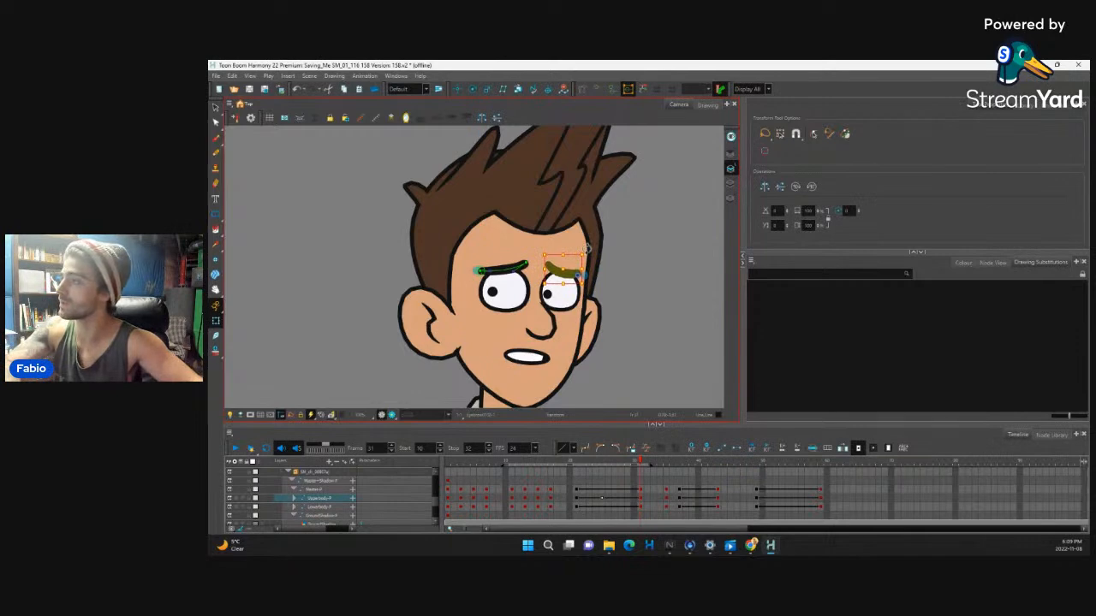
click(509, 270)
click(476, 316)
click(501, 269)
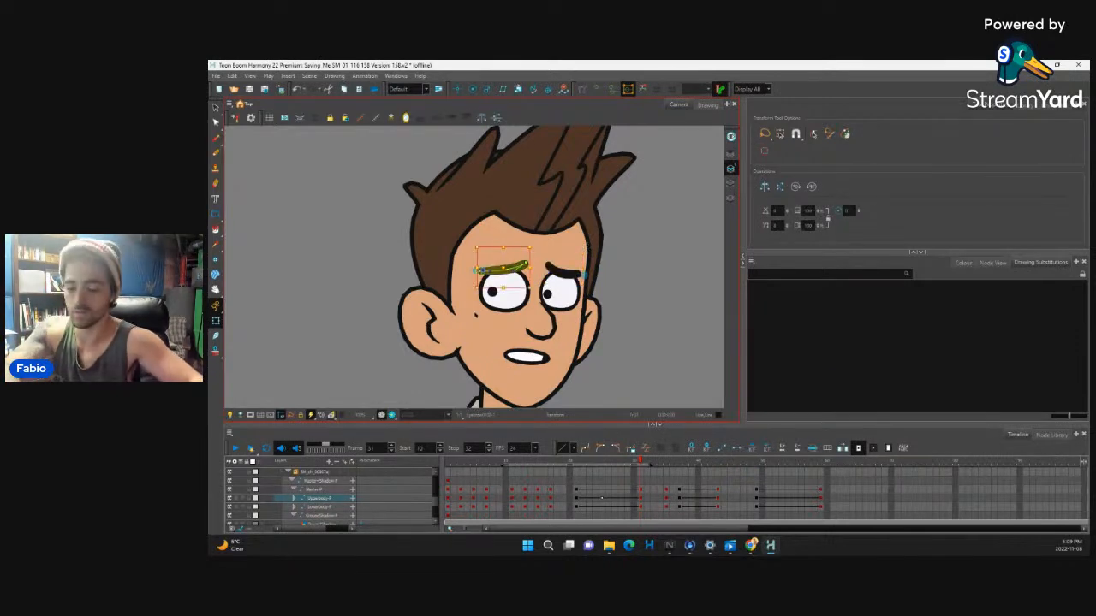
key(b)
key(b)
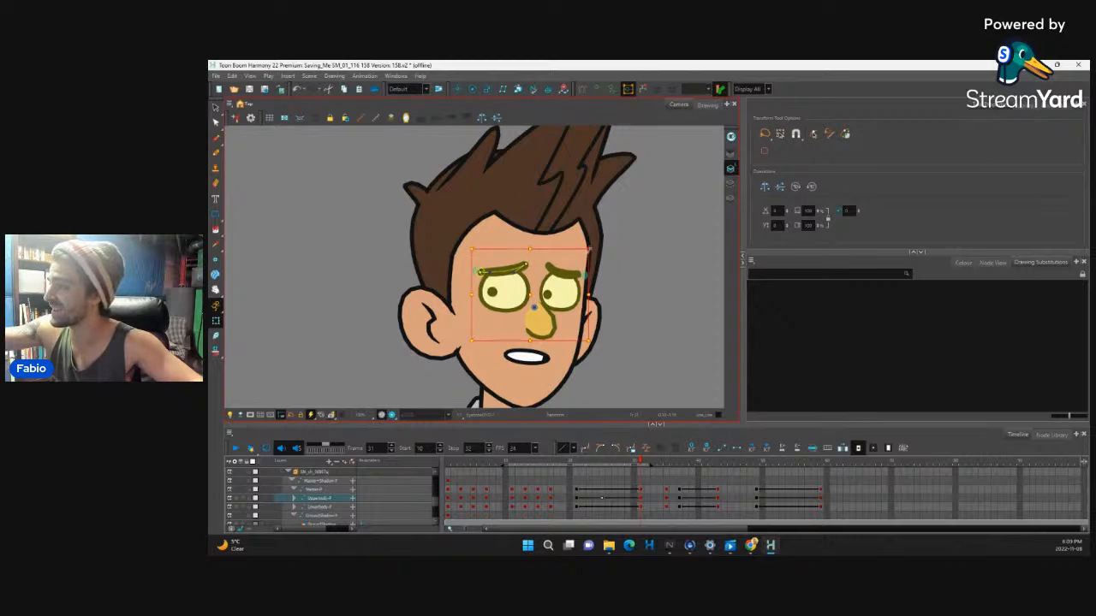
Extend the playback stop to frame 36 and turn the three layers' frame 31 keyframes into motion keyframes that interpolate to frame 35
click(640, 465)
click(669, 473)
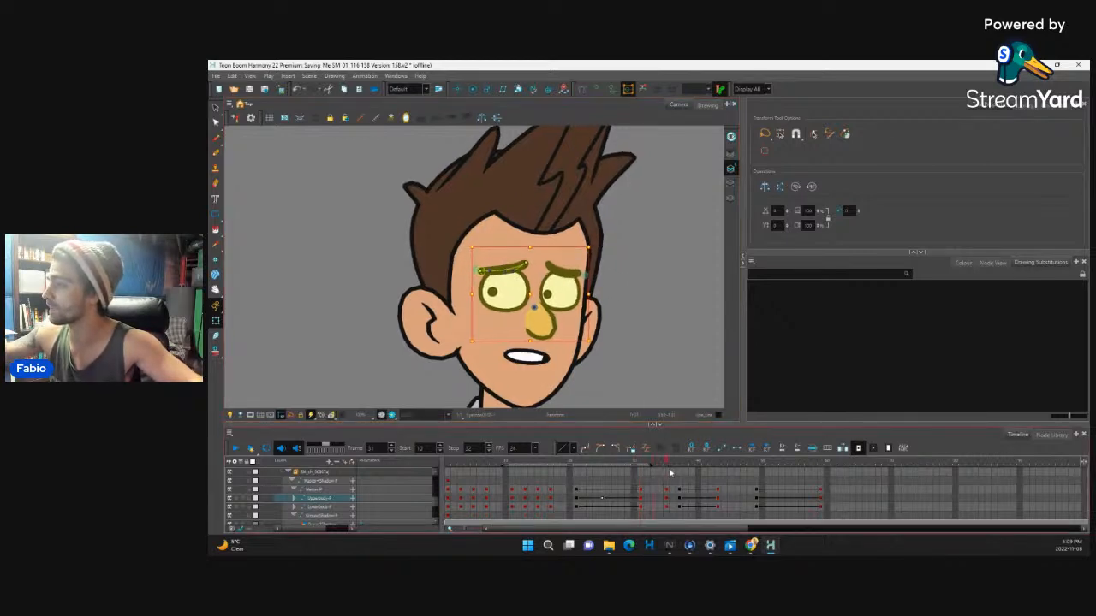
mouse_move(651, 467)
mouse_down()
mouse_move(676, 466)
mouse_move(641, 490)
mouse_move(640, 507)
mouse_up()
key(ctrl+k)
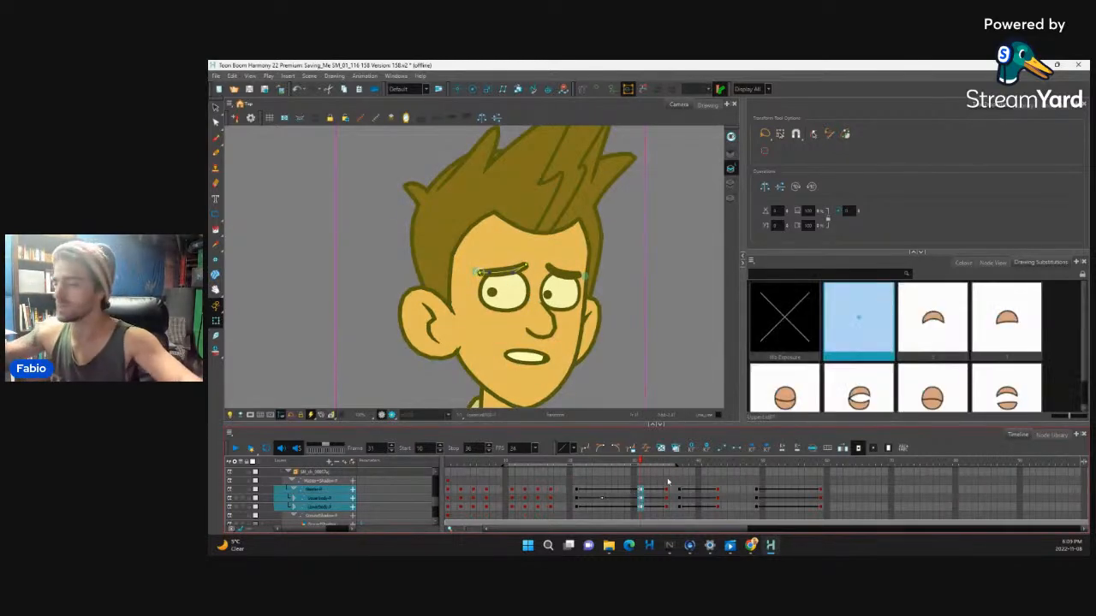
Play the range up to frame 36 several times to review the transition from frame 21 into the frame 31 and 35 poses
scroll(620, 299, down, 3)
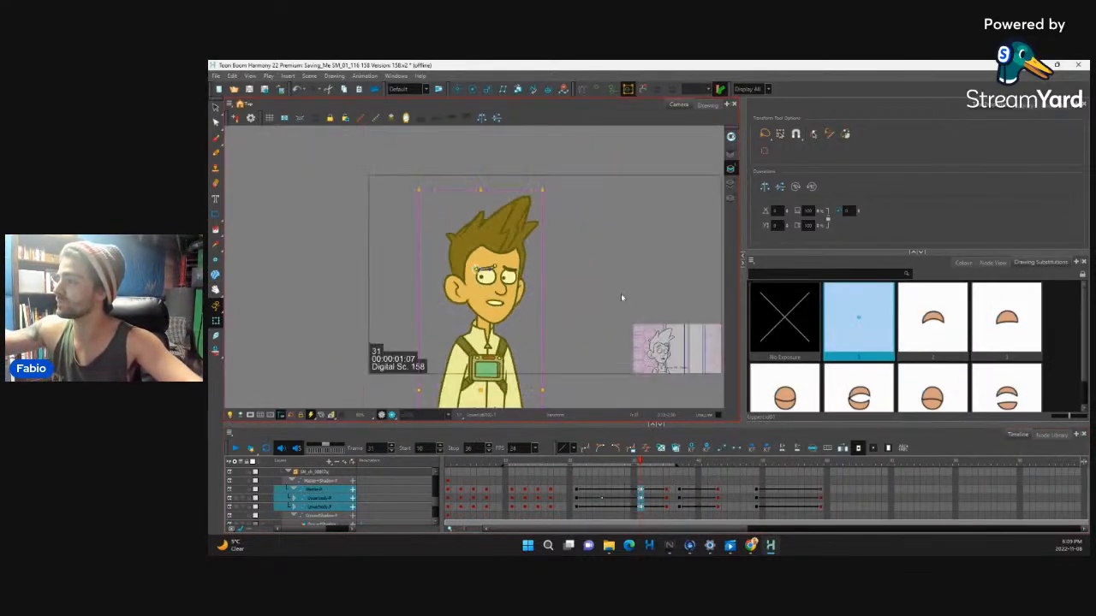
drag(640, 462, 557, 462)
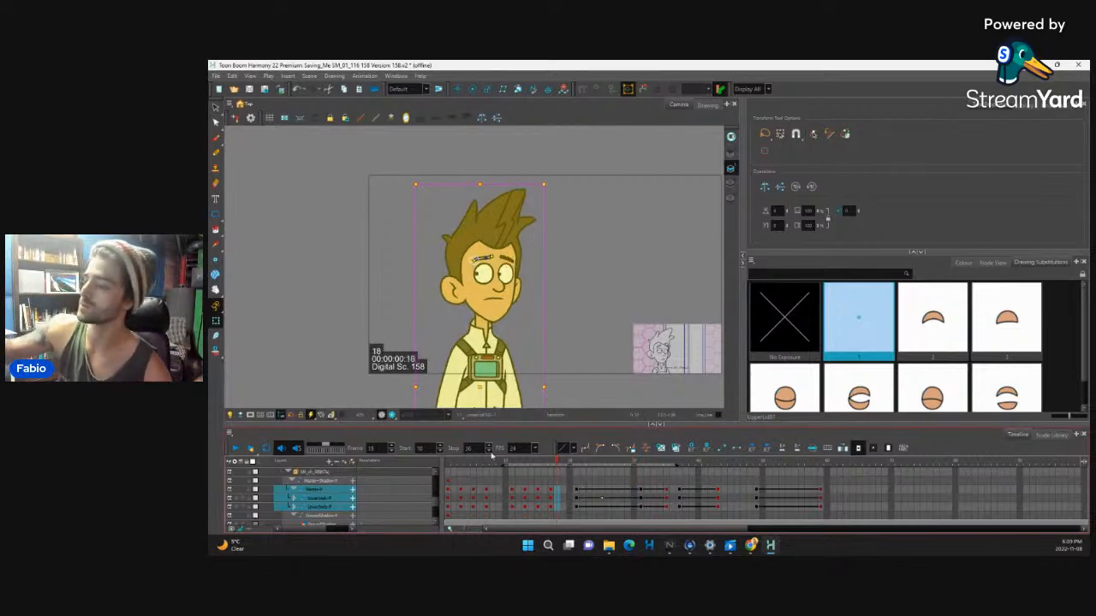
click(575, 494)
click(235, 448)
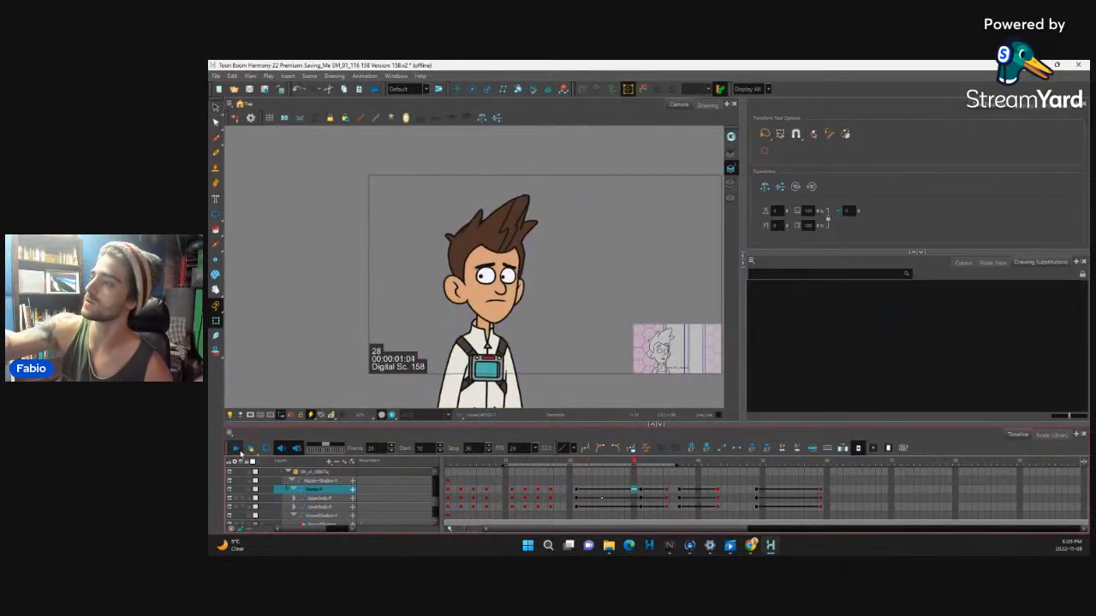
click(235, 448)
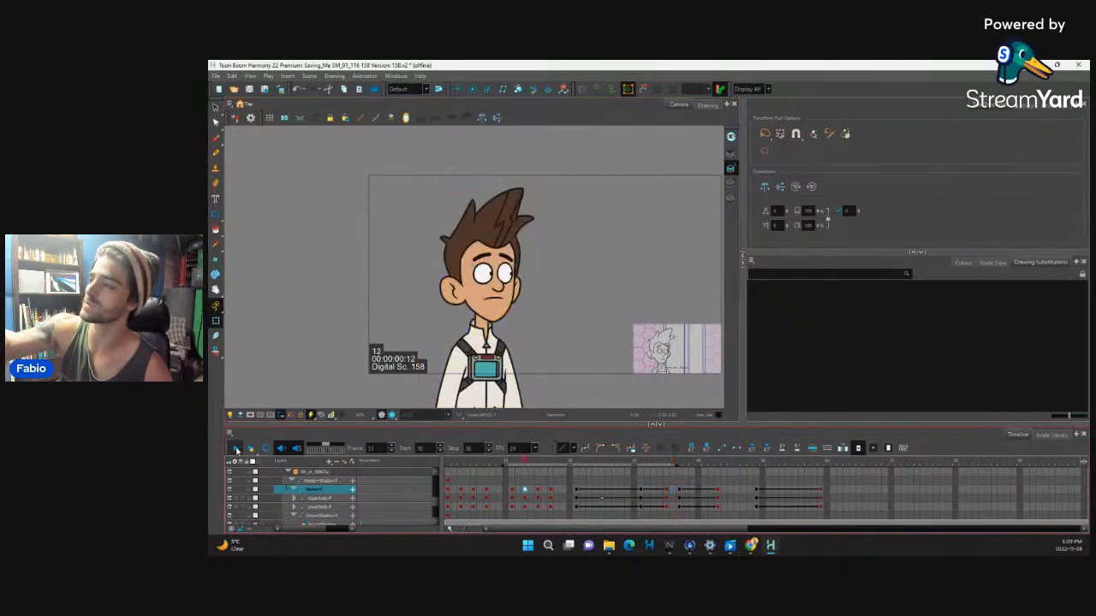
click(237, 449)
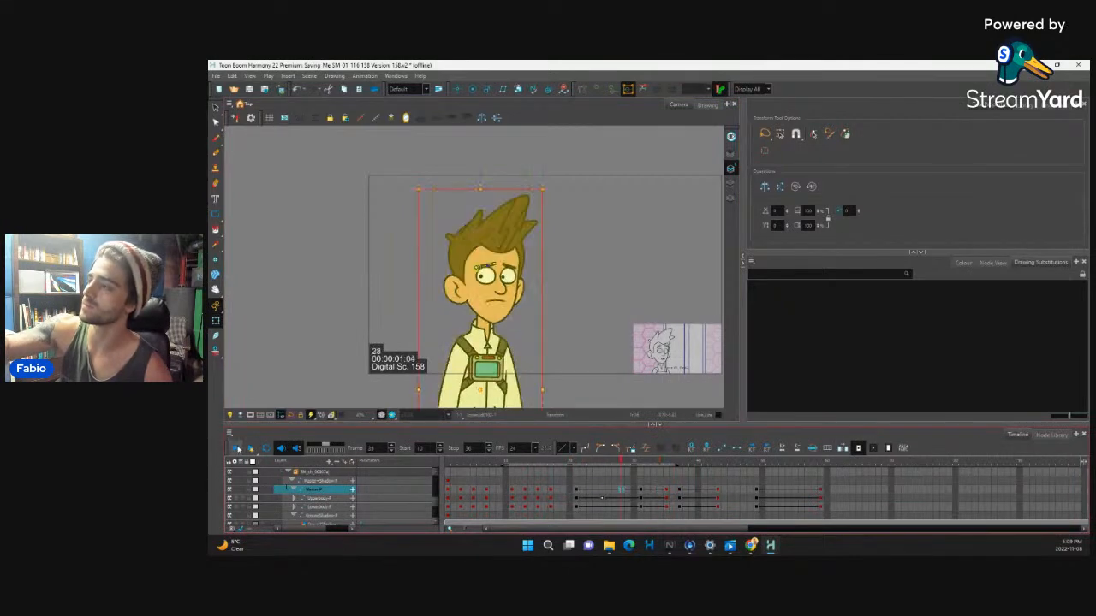
click(236, 448)
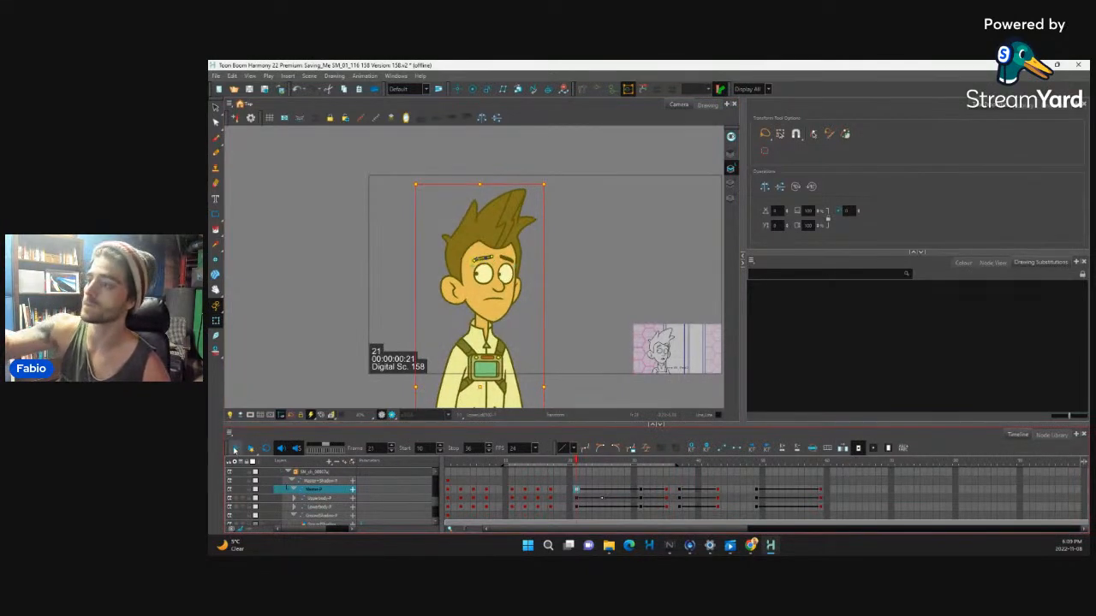
click(235, 448)
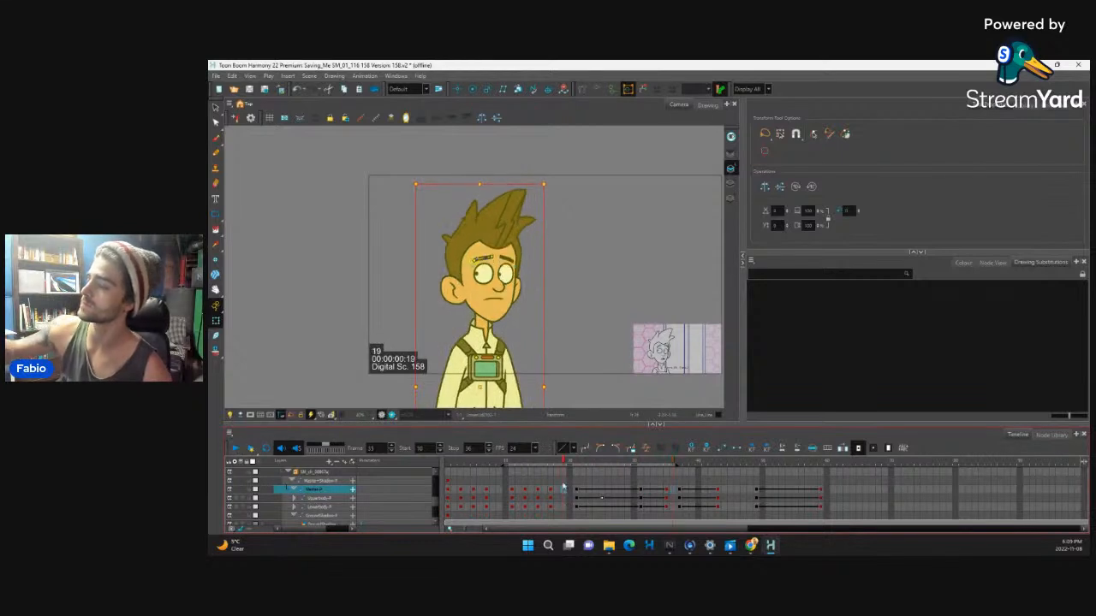
click(237, 449)
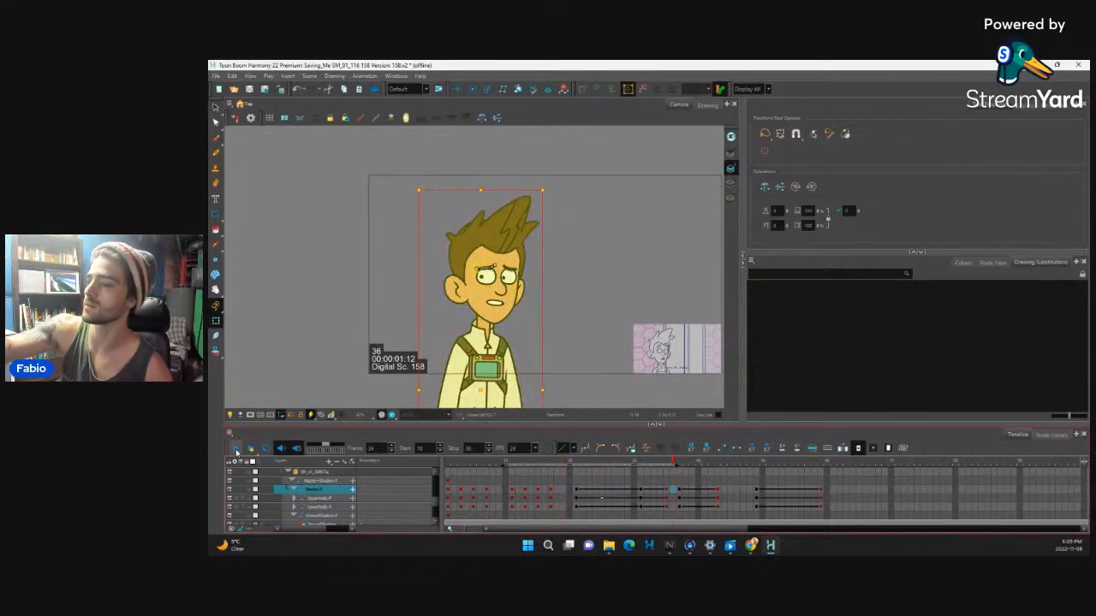
click(237, 449)
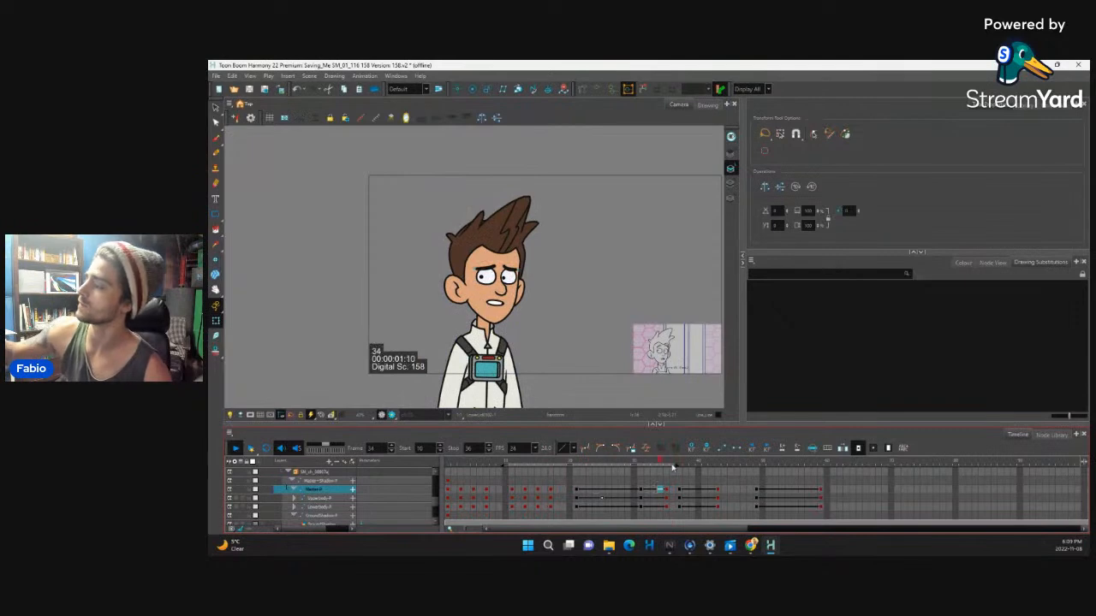
click(562, 470)
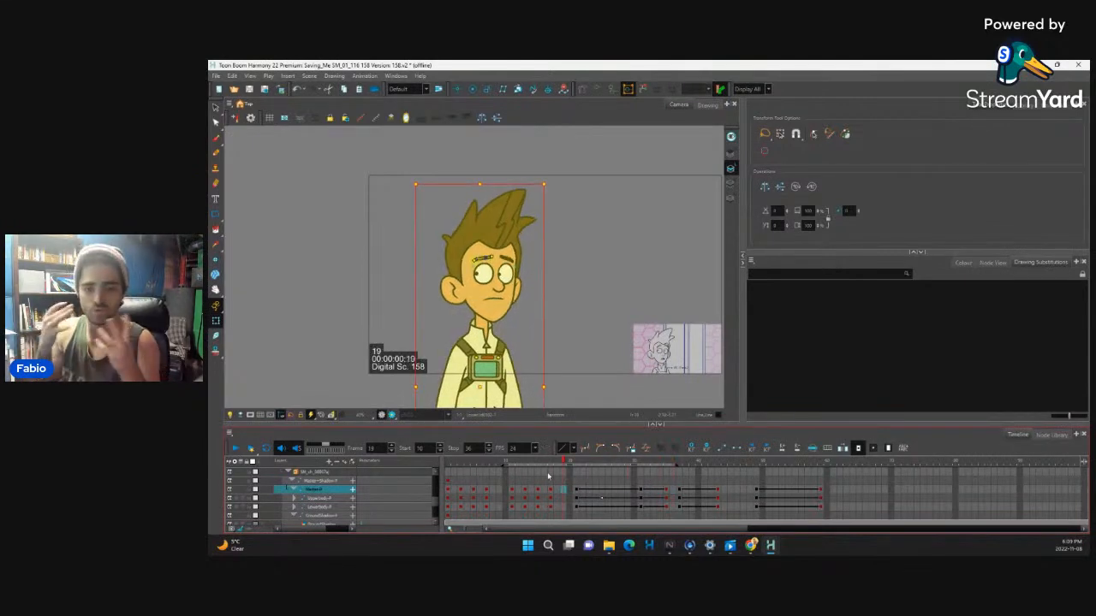
drag(565, 462, 575, 492)
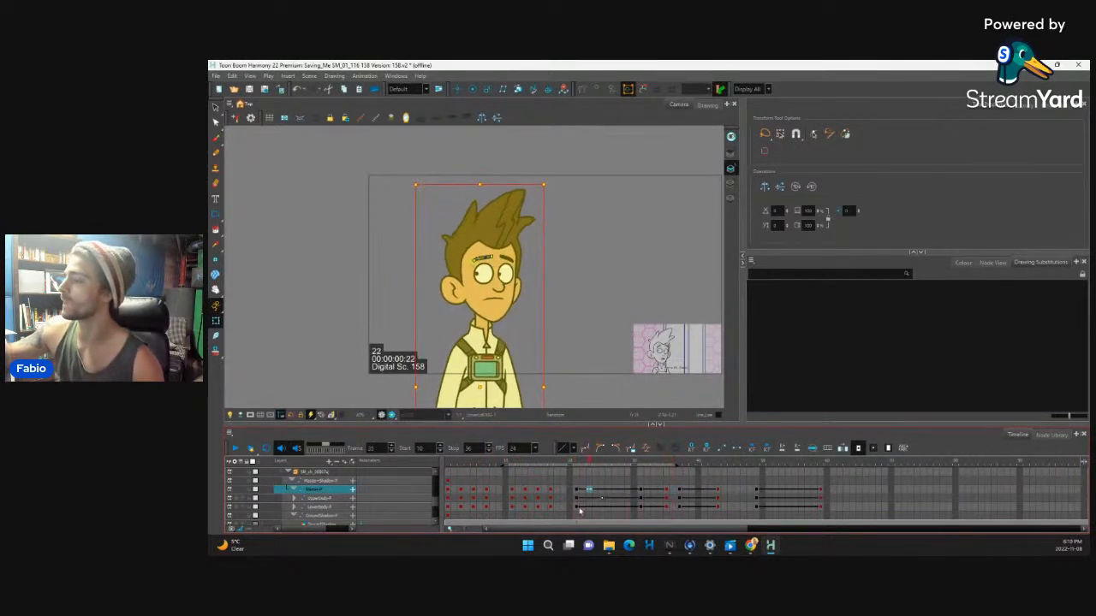
Select the pupil of the character's viewer-left eye at frame 31 and move it slightly left and down within the eye
scroll(503, 277, up, 4)
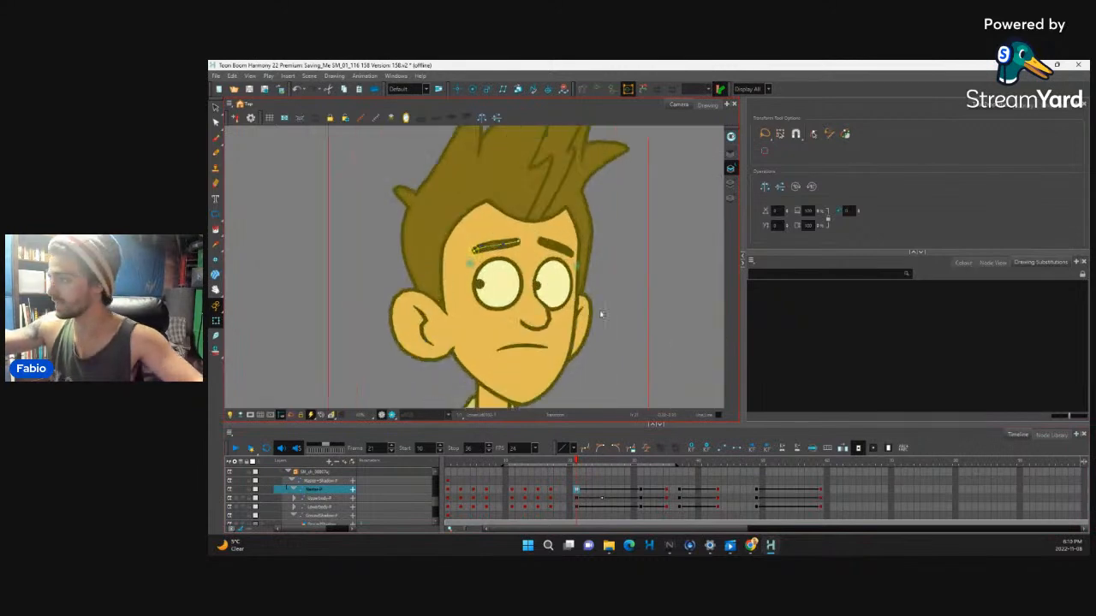
drag(585, 463, 641, 462)
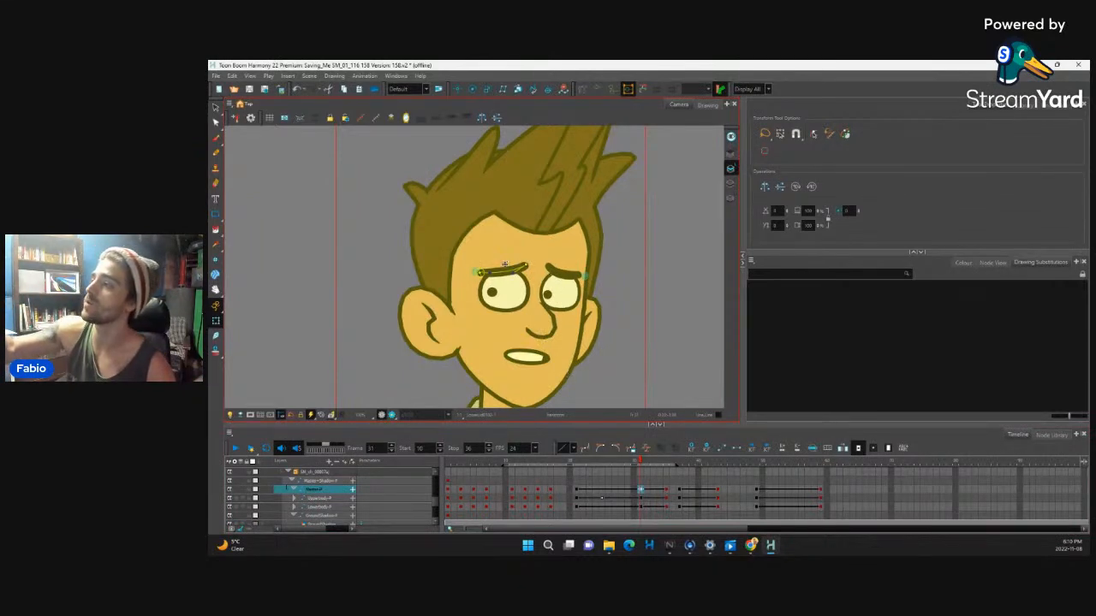
right_click(504, 289)
click(682, 310)
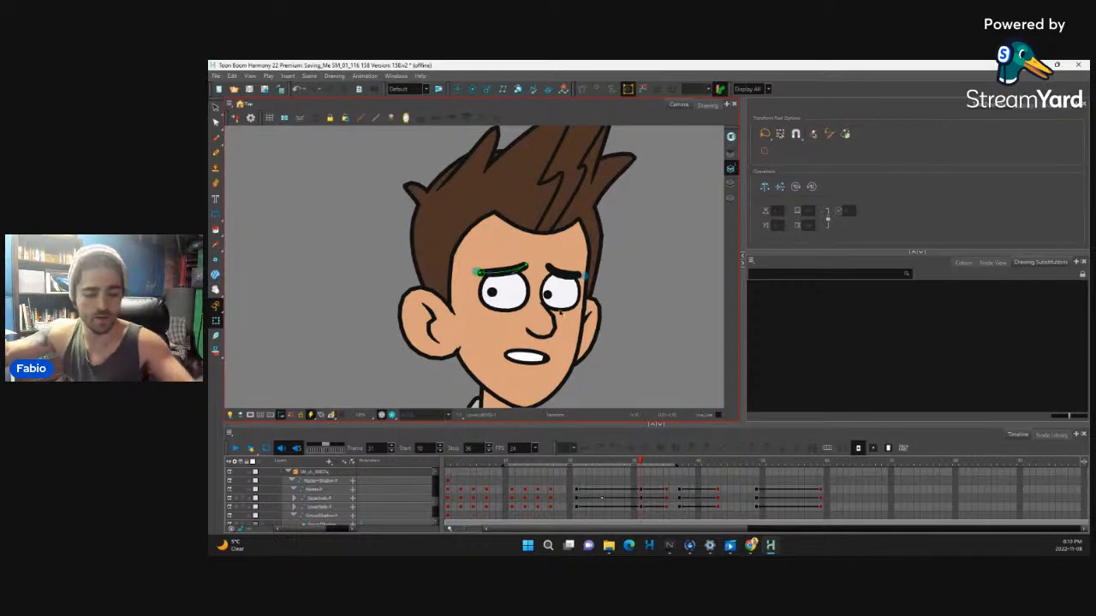
scroll(595, 314, down, 2)
scroll(557, 334, up, 5)
click(534, 346)
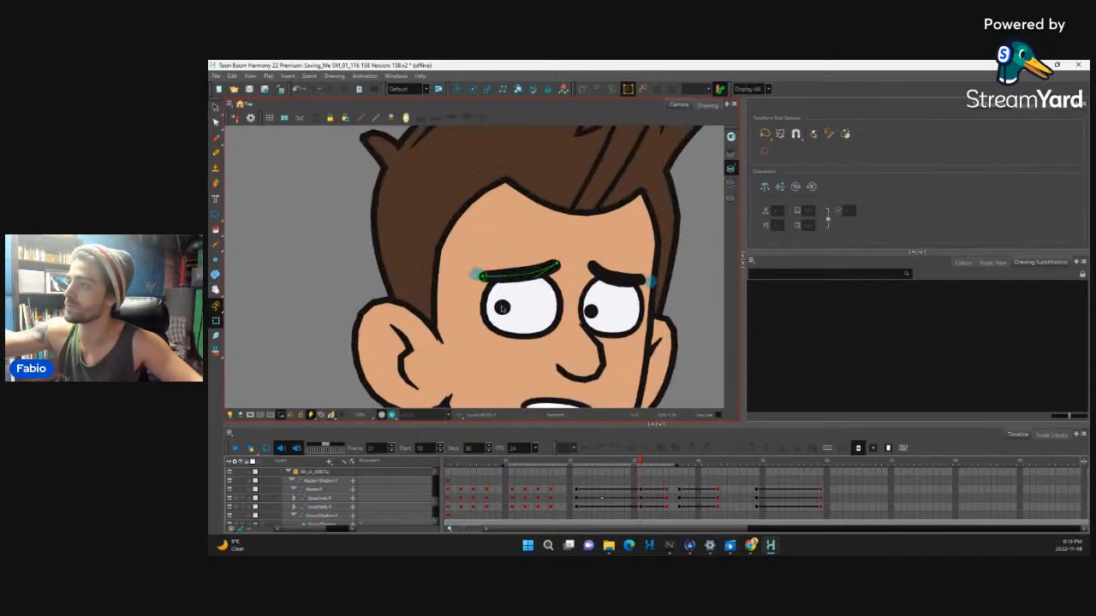
key(b)
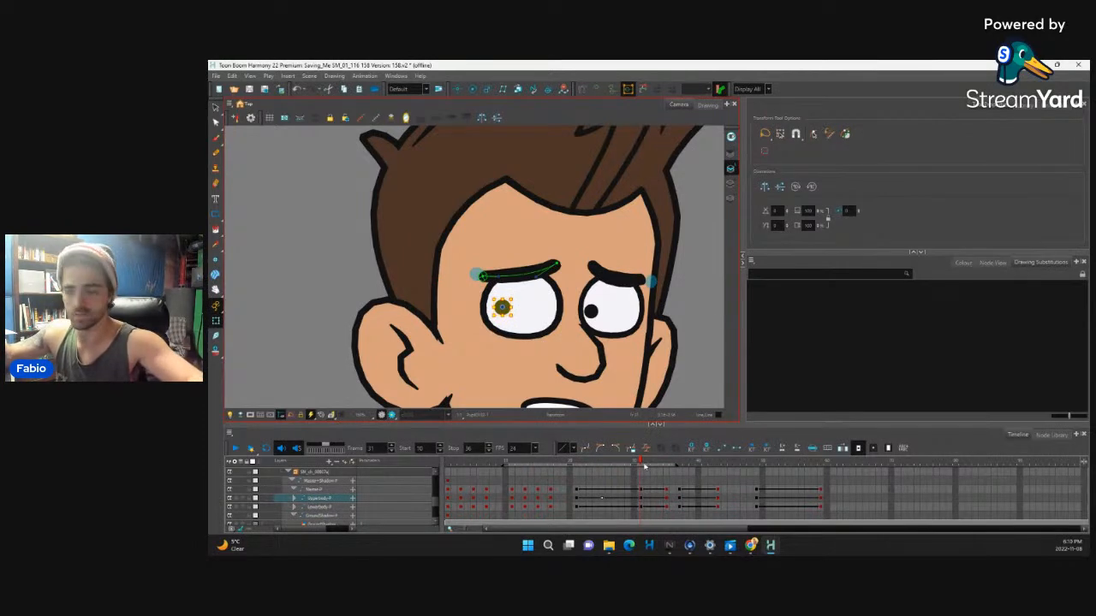
key(o)
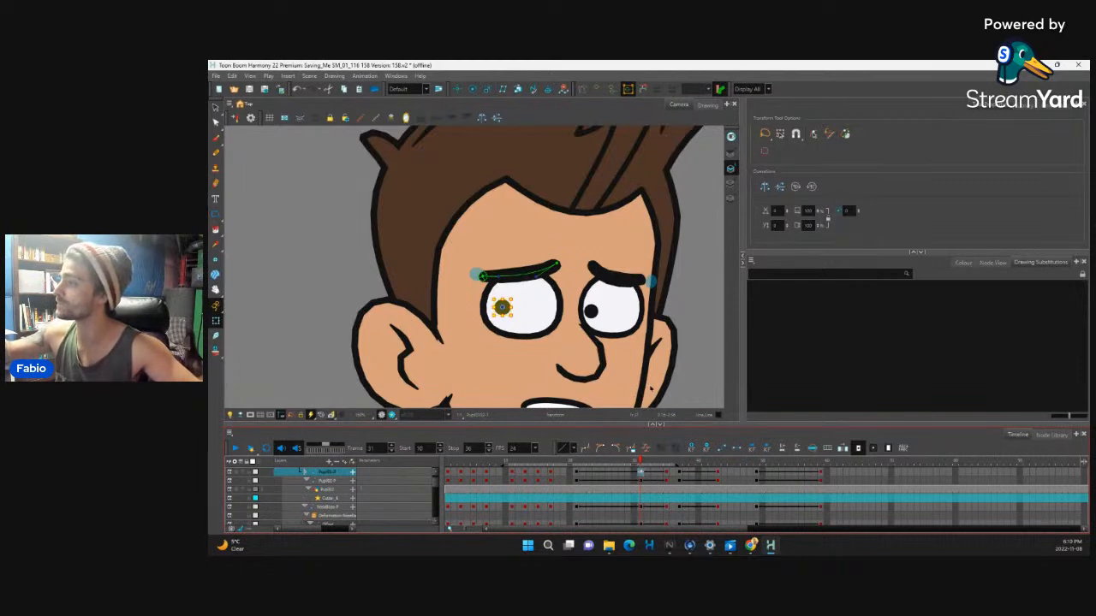
drag(502, 309, 496, 314)
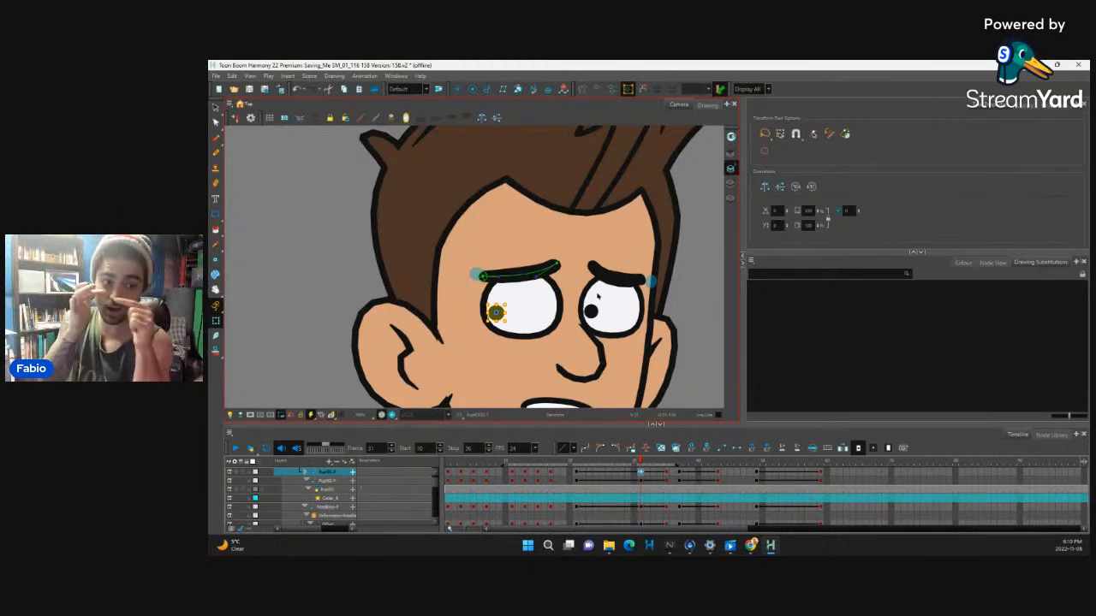
Compare the pupil's position at frames 20 and 31, and paste its frame 31 keyframe onto frame 35
click(574, 475)
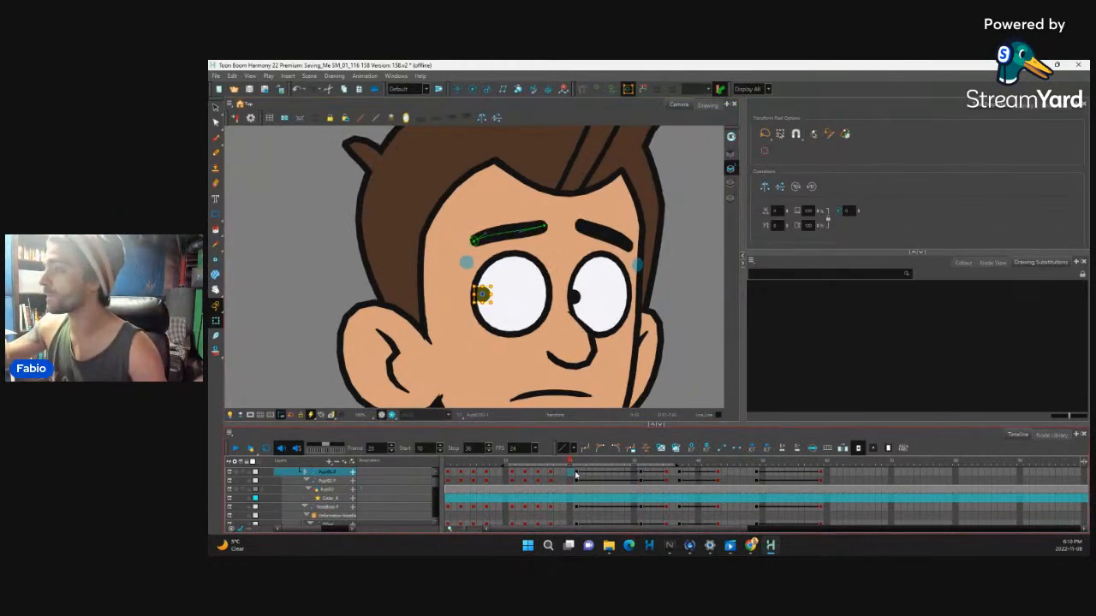
drag(603, 463, 642, 474)
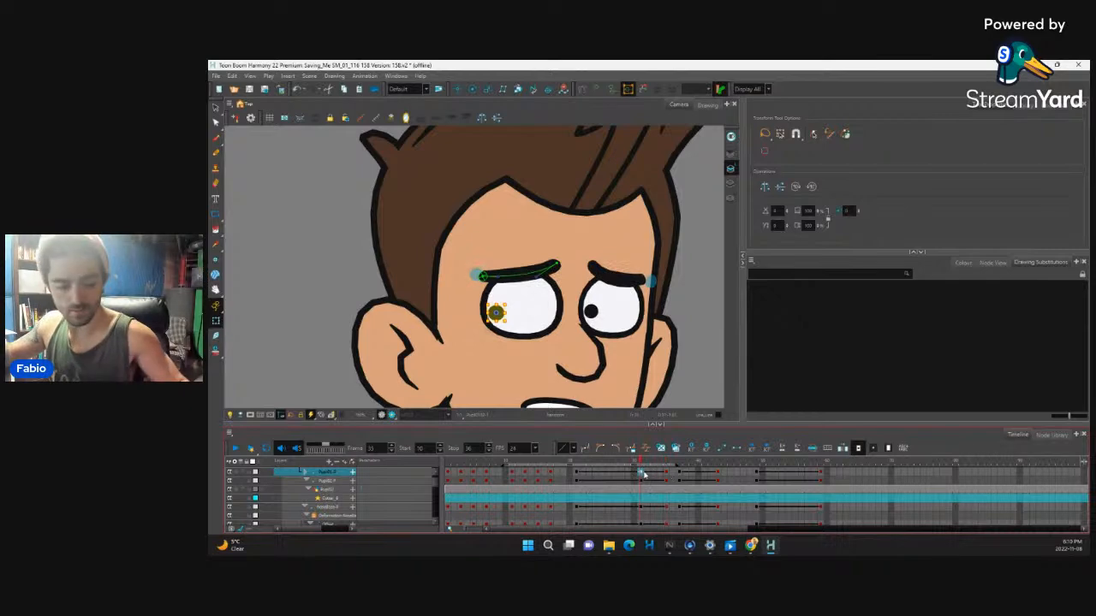
click(668, 475)
key(ctrl+v)
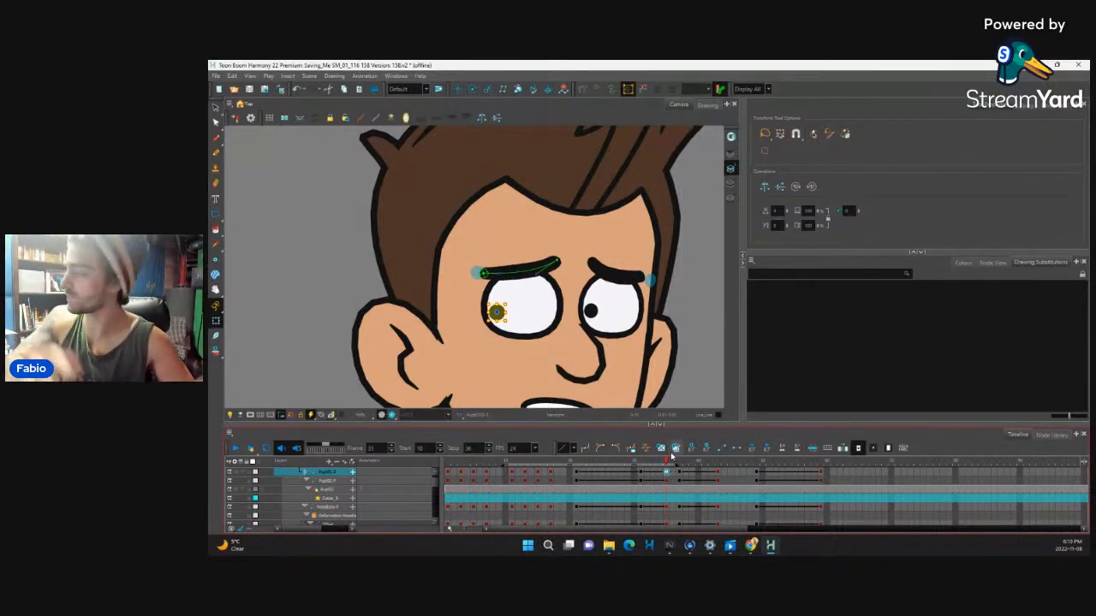
Select both pupils and compare their placement between frames 24, 25, 31 and 35
drag(577, 464, 667, 477)
shift+click(590, 311)
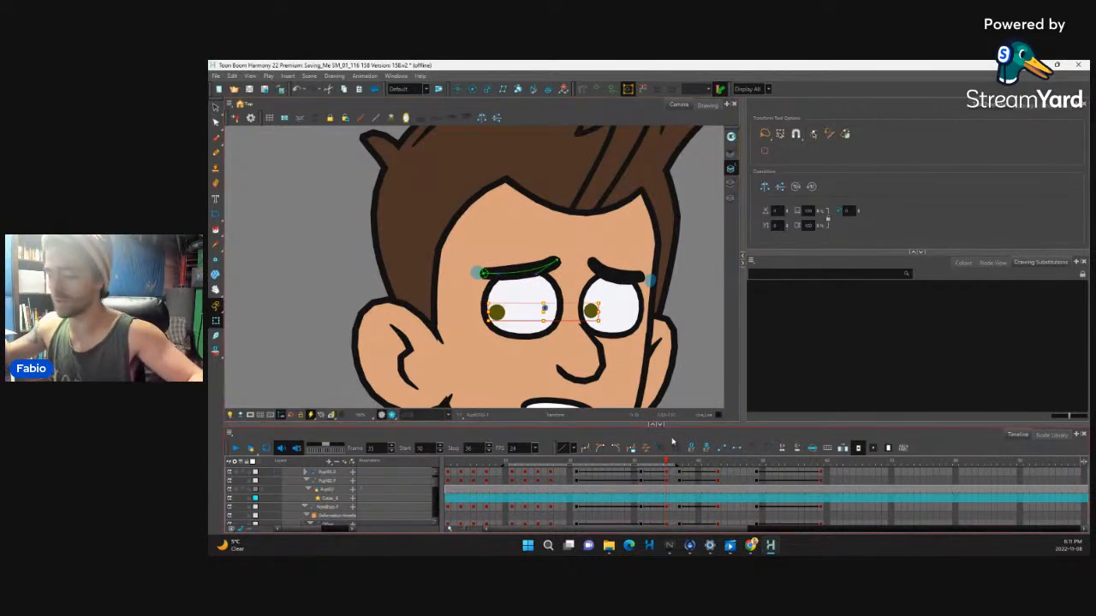
click(640, 472)
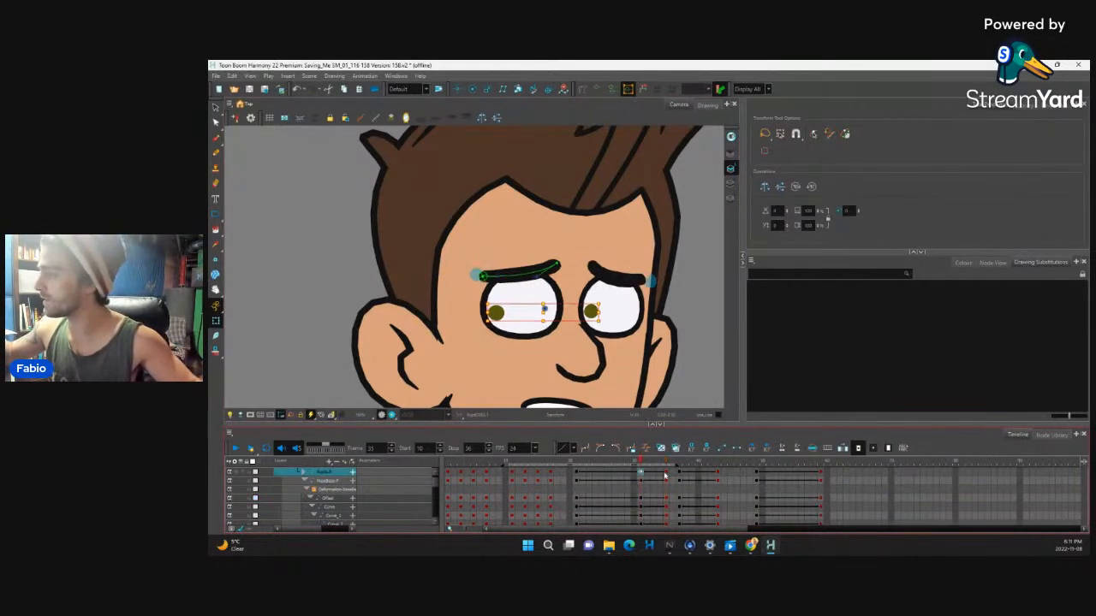
click(666, 473)
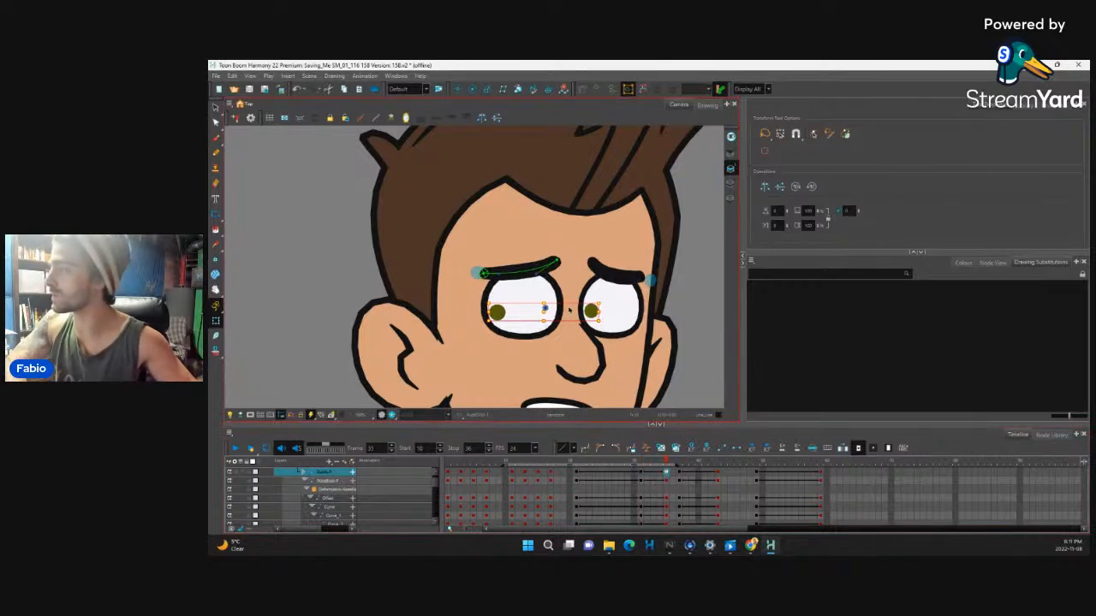
click(640, 474)
click(660, 471)
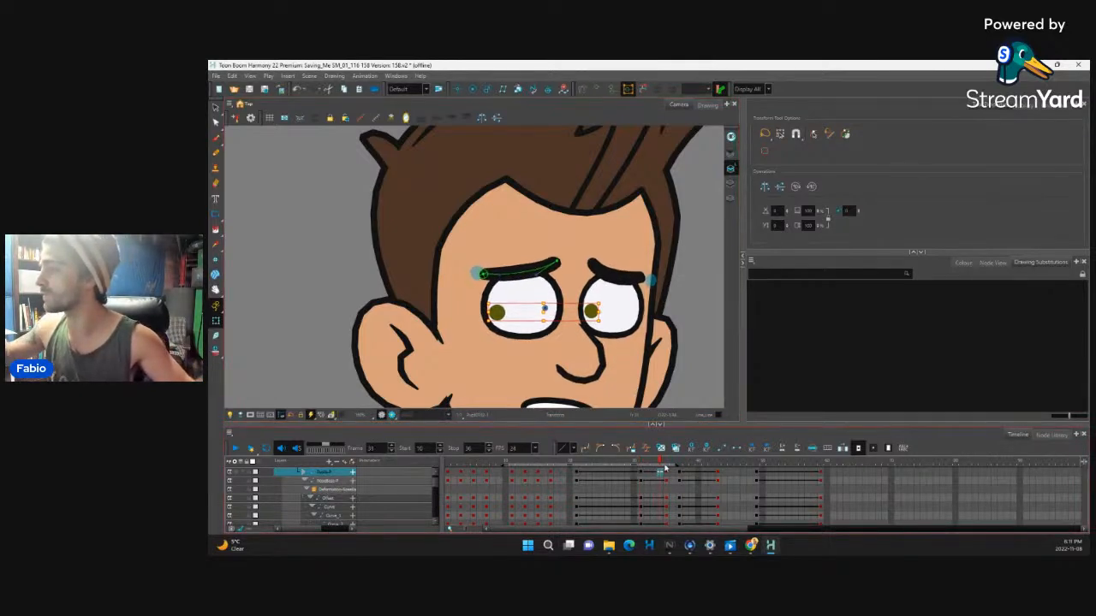
click(595, 475)
click(665, 476)
click(602, 476)
click(640, 473)
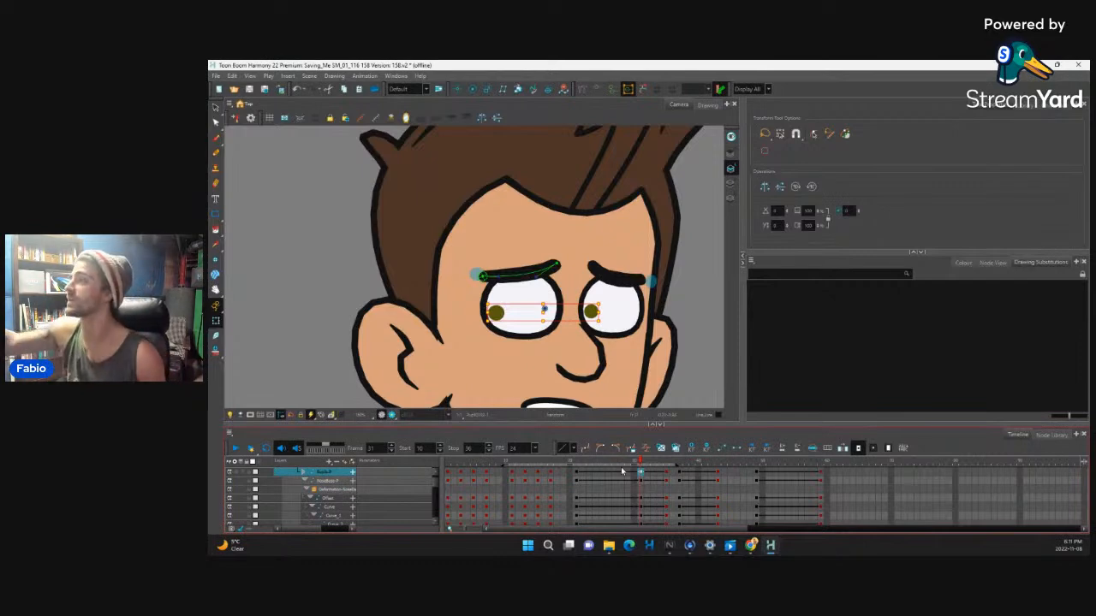
Scrub from the start of the timeline up to frame 36 to check the pupil motion with the whole head in view
scroll(647, 338, down, 5)
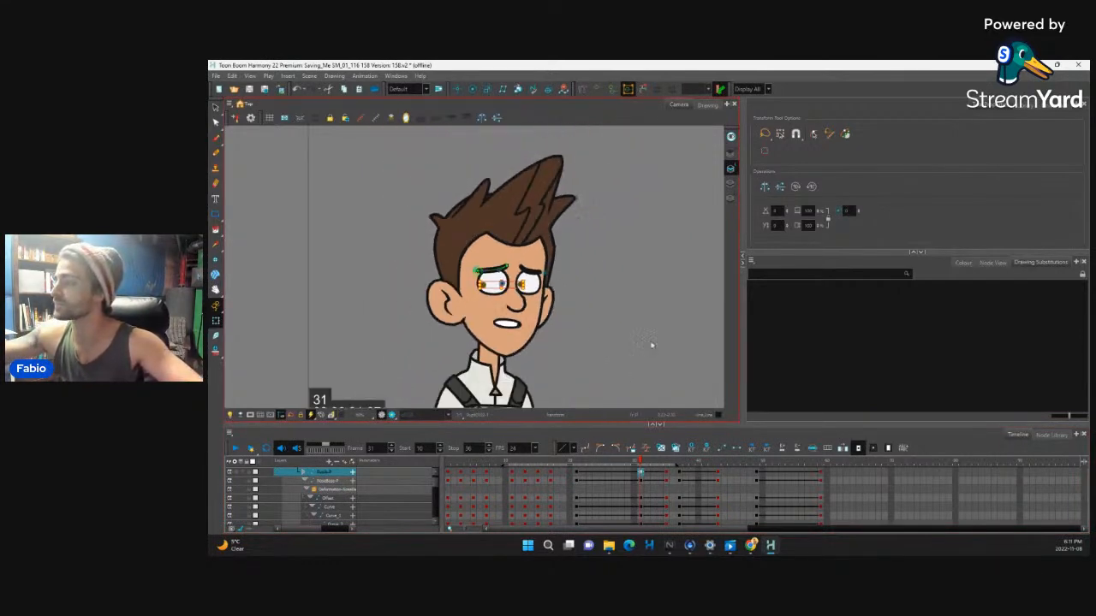
click(446, 467)
drag(446, 466, 602, 479)
click(674, 467)
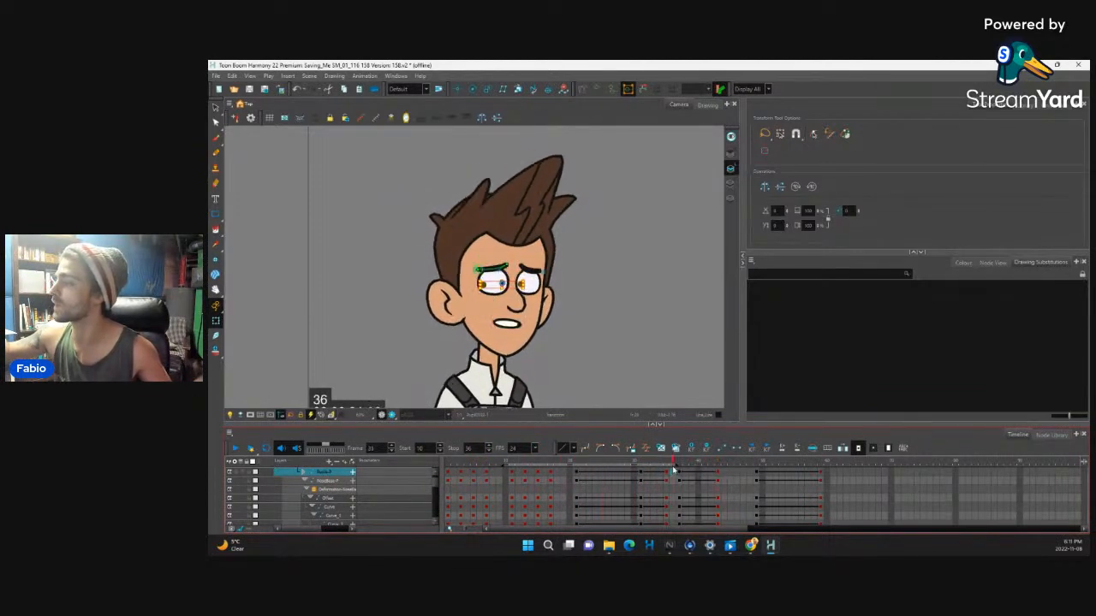
Create keyframes every 2 frames from frame 21 to 35 on the master, upper body and lower body layers, keeping existing keyframes
click(524, 331)
key(b)
key(b)
key(b)
key(b)
key(b)
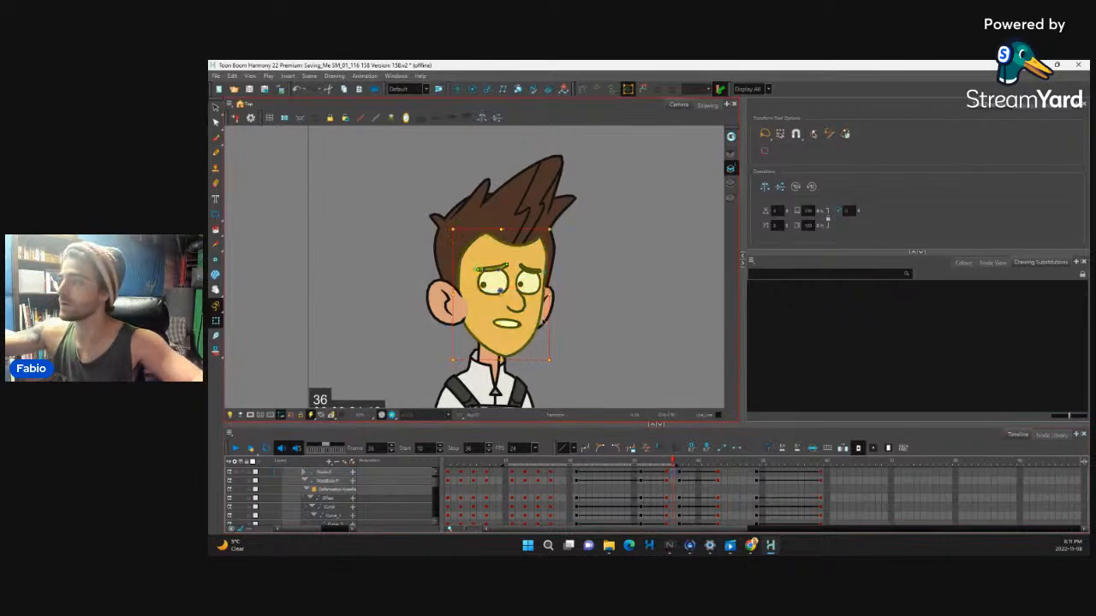
click(635, 439)
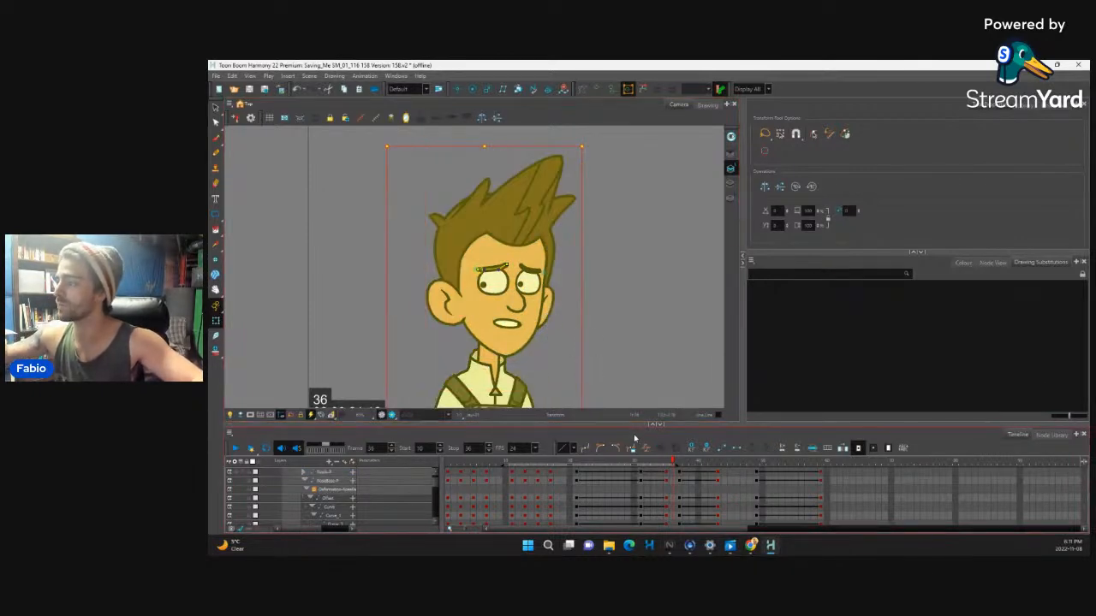
key(o)
scroll(293, 482, up, 1)
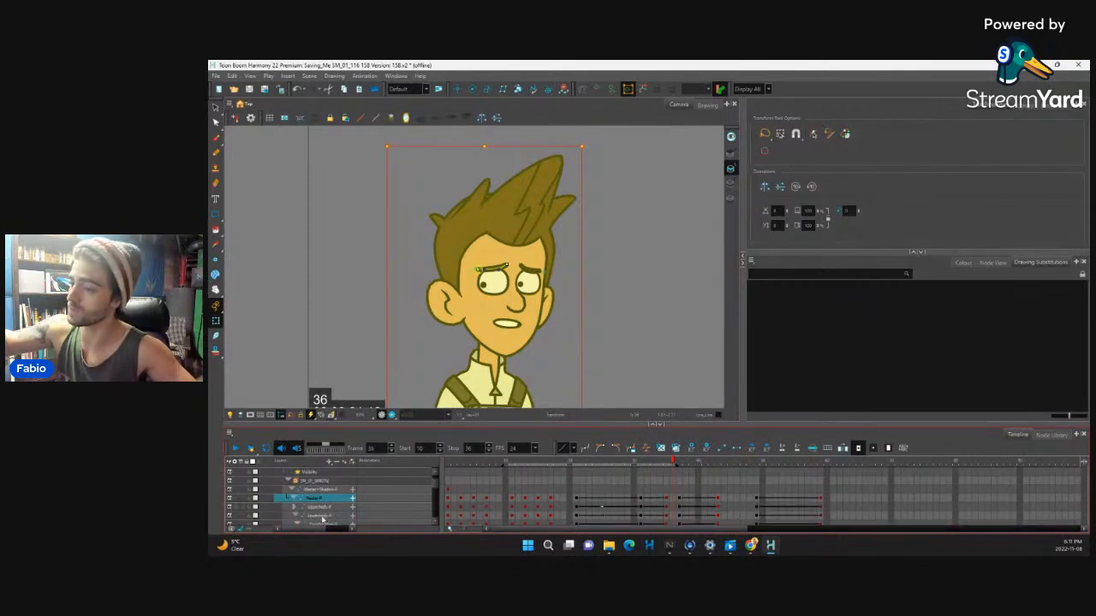
click(323, 515)
drag(576, 497, 667, 520)
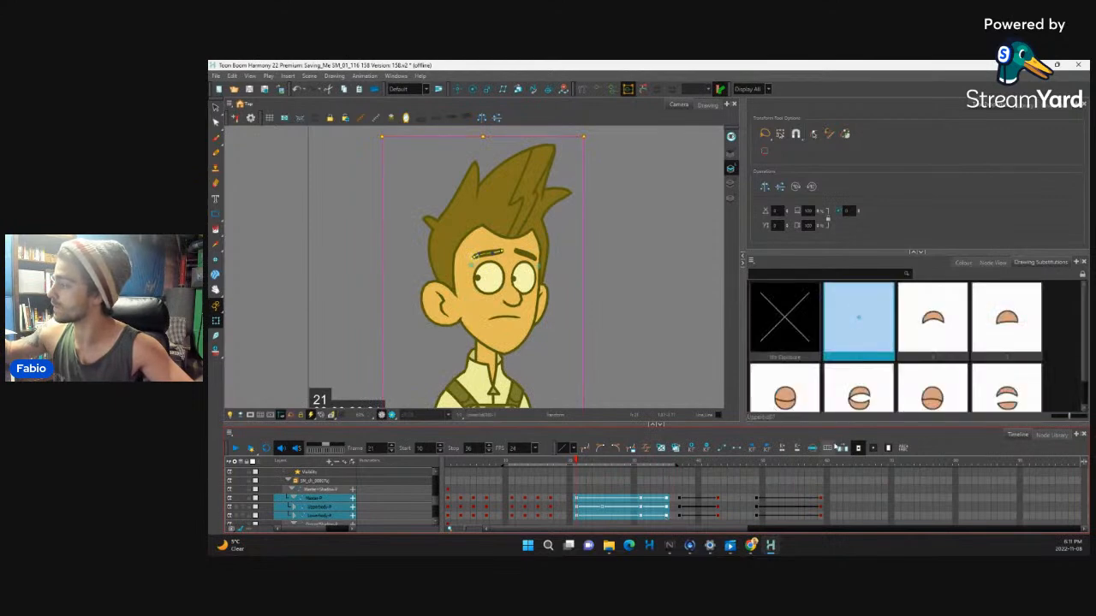
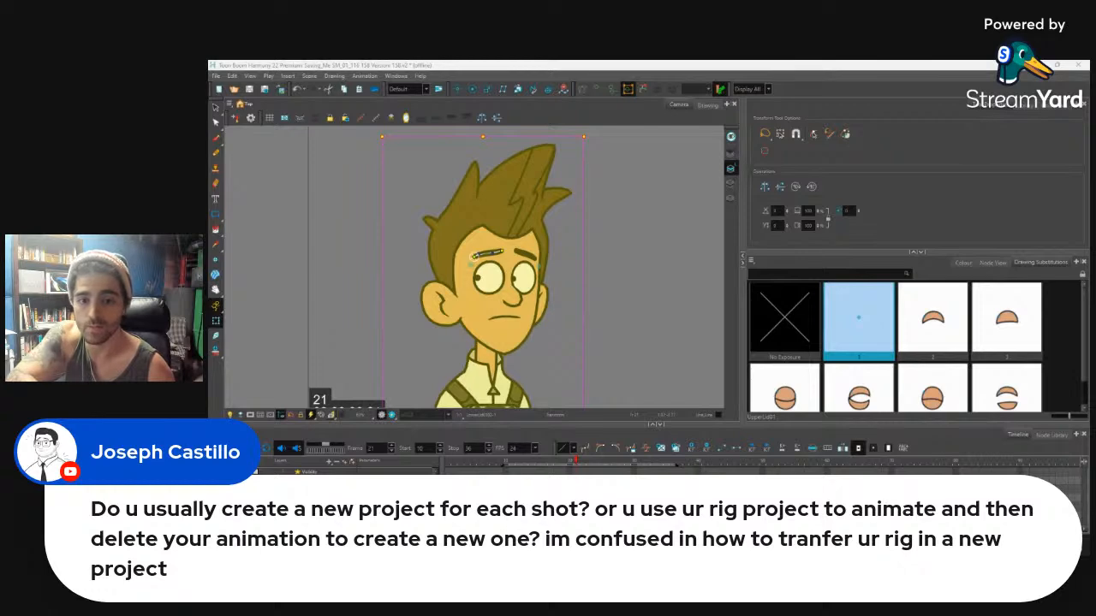
drag(476, 121, 529, 170)
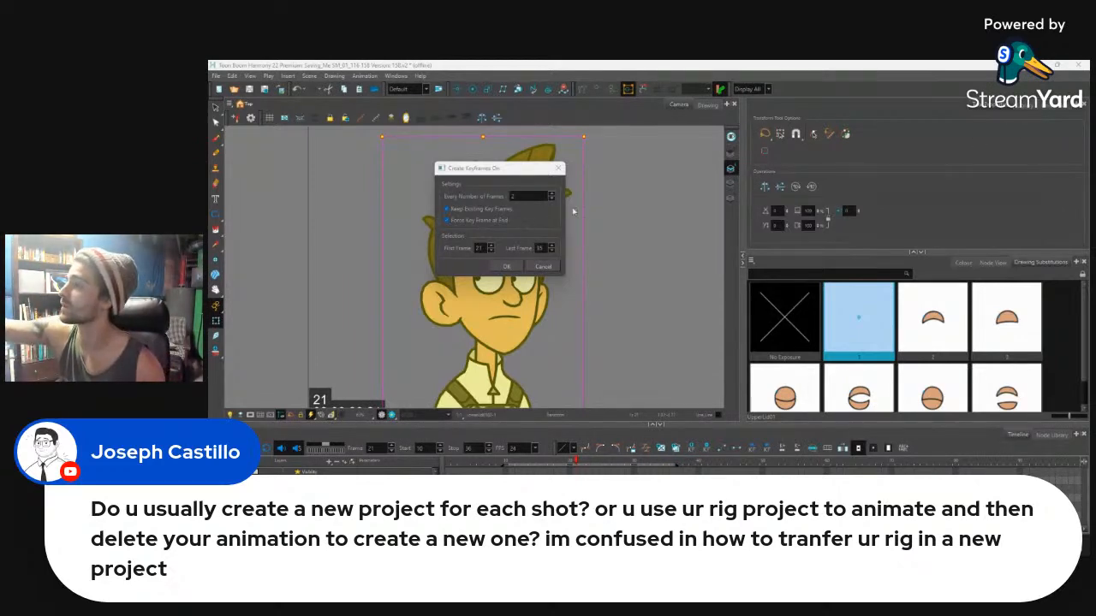
click(512, 267)
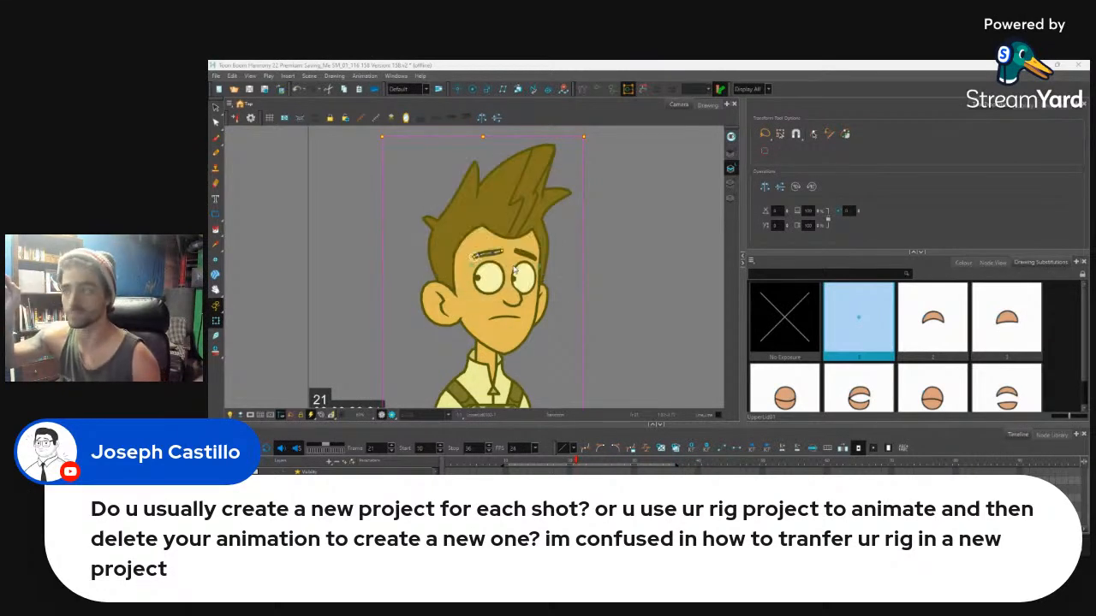
Scrub back from frame 21 and play the range up to frame 36 to review the motion on twos
click(673, 462)
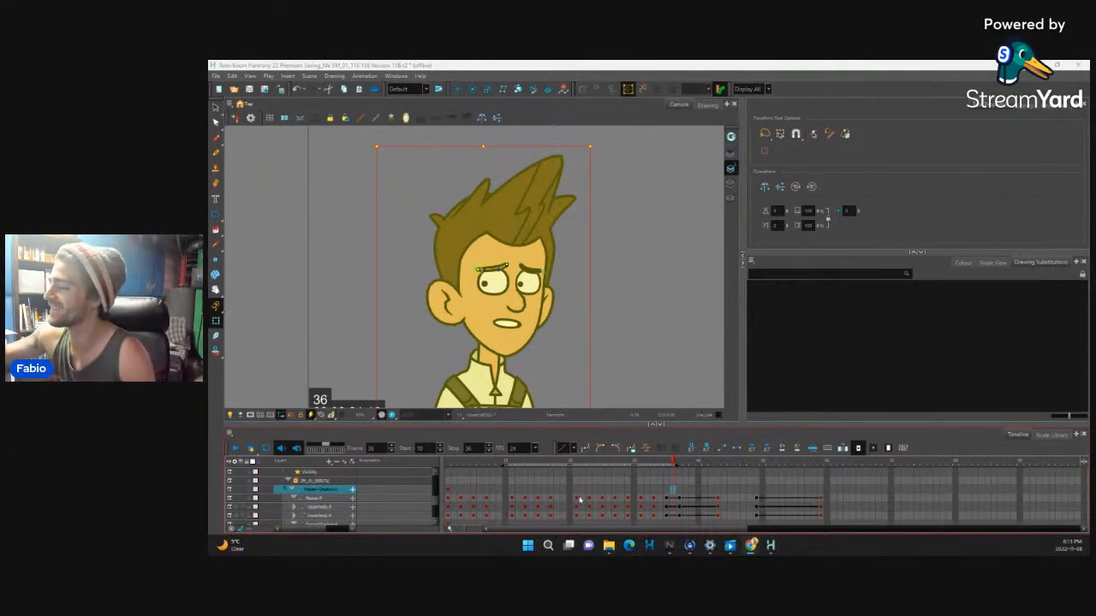
click(578, 499)
drag(578, 463, 486, 480)
click(238, 450)
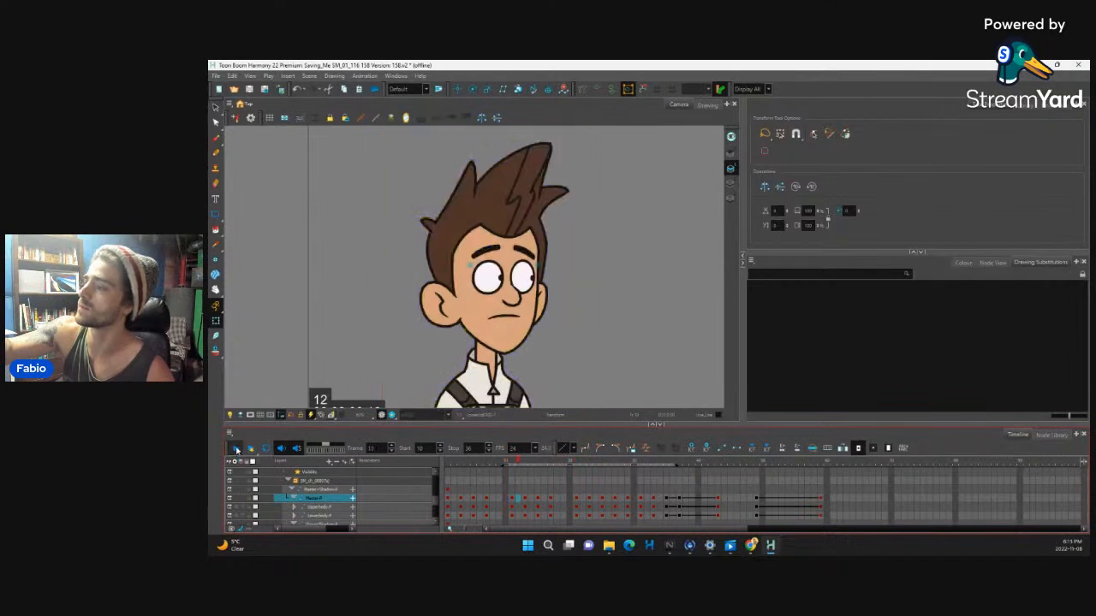
Turn the frame 35 keyframes of the master, upper body and lower body layers into stop-motion keyframes
mouse_move(672, 462)
mouse_down()
mouse_move(619, 474)
mouse_move(666, 477)
mouse_up()
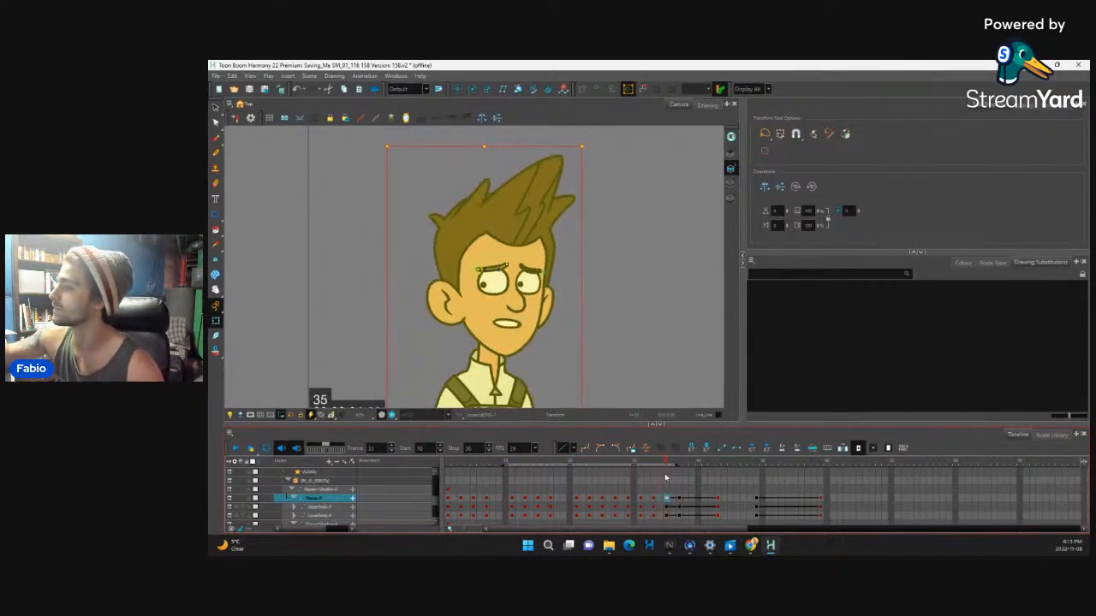
click(654, 499)
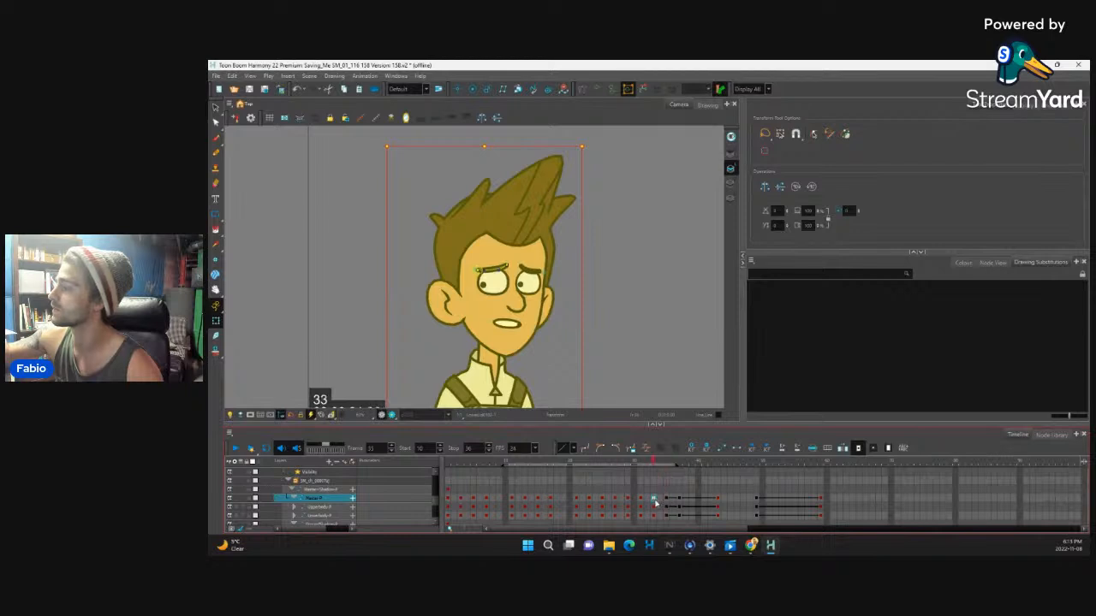
click(678, 501)
click(660, 501)
click(666, 501)
shift+click(667, 511)
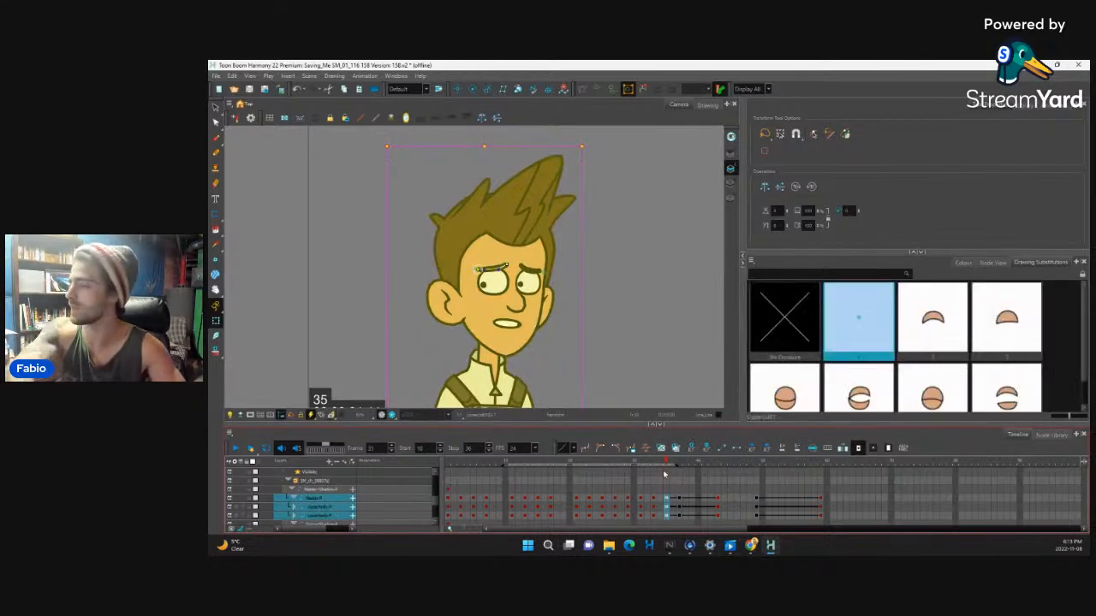
Match both pupils at frame 37 to their preceding pose and check the ease settings of their frame 37 keyframe
click(678, 499)
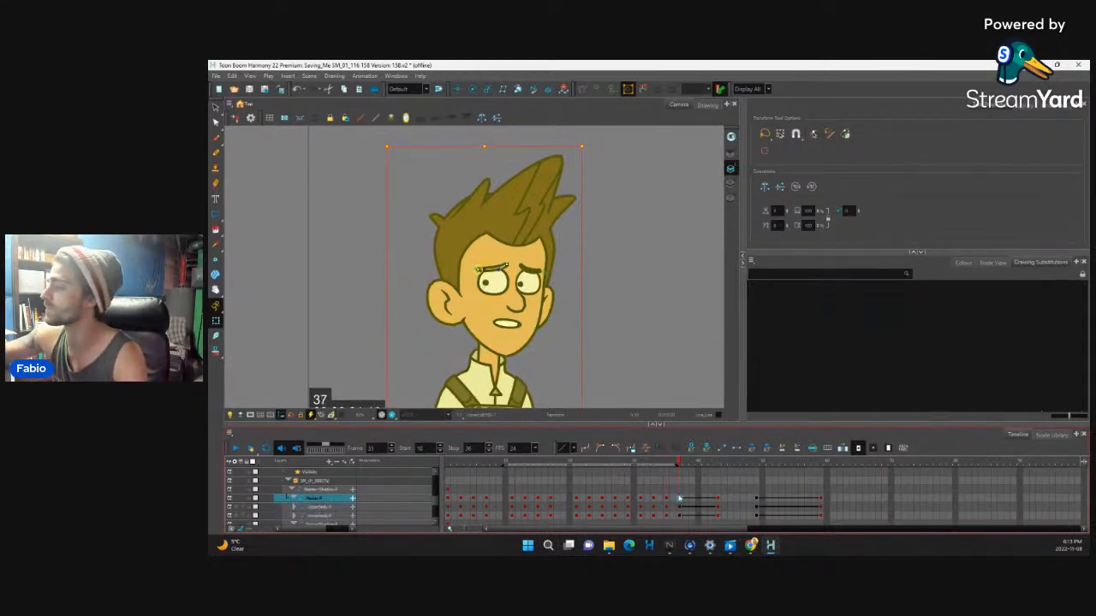
click(488, 285)
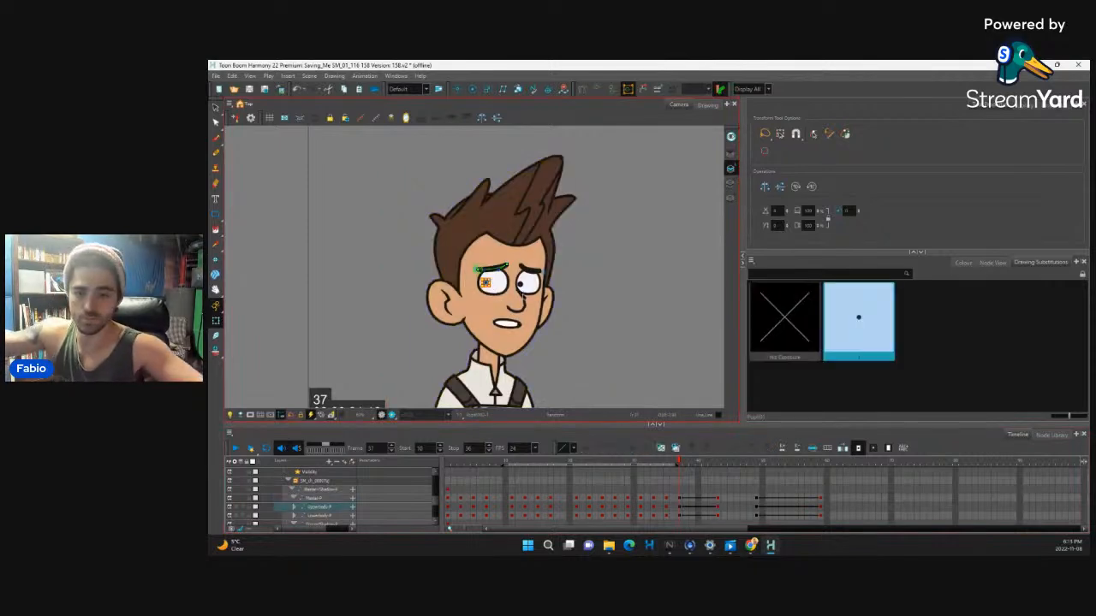
shift+click(524, 292)
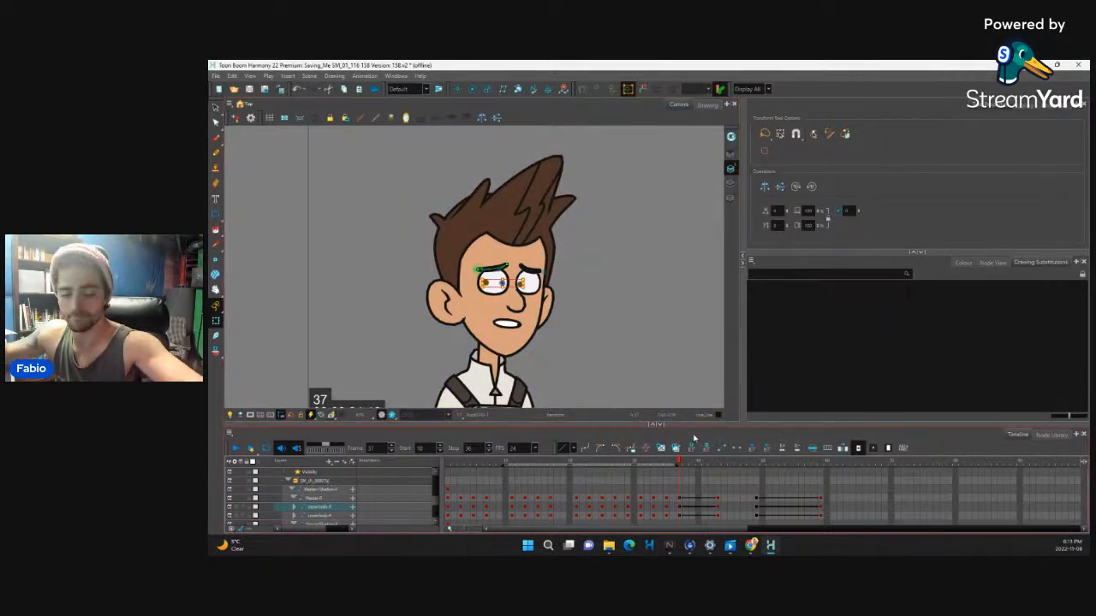
key(o)
click(680, 474)
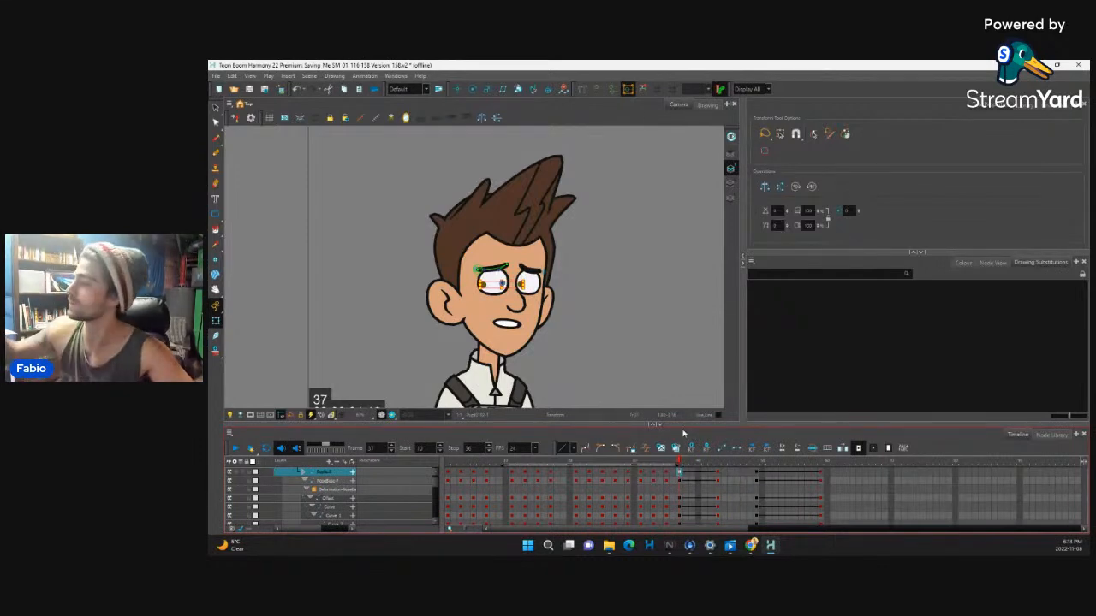
click(692, 447)
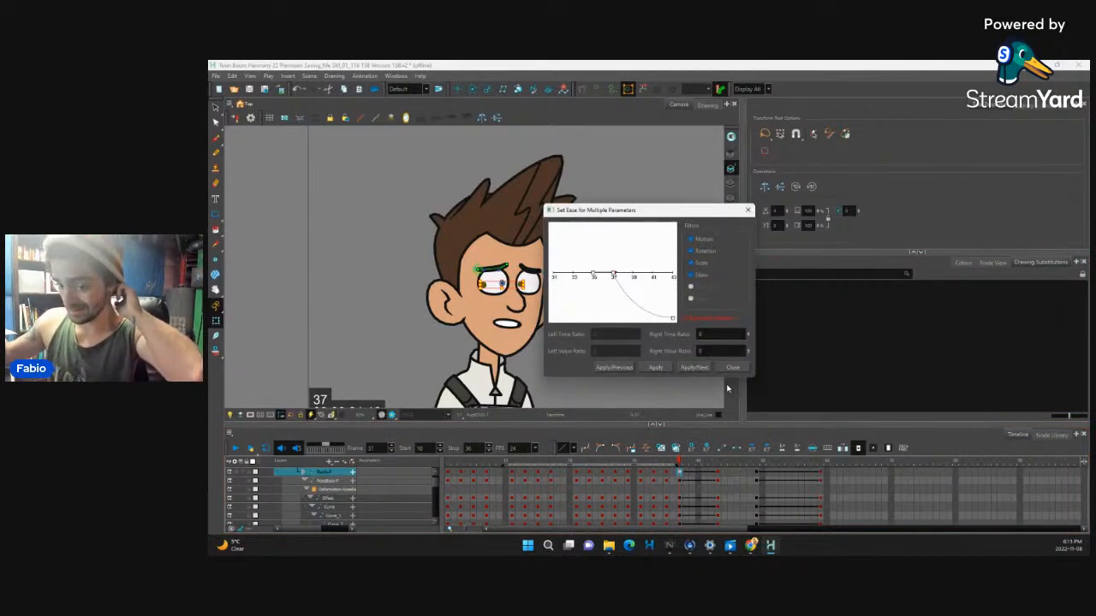
click(733, 367)
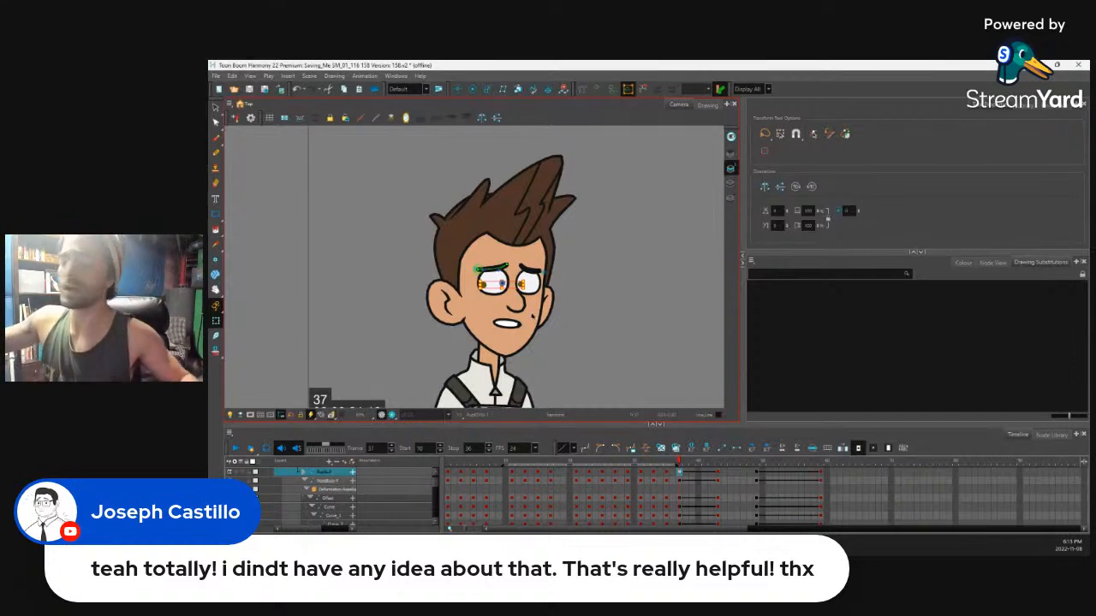
Select the character's whole-body layer from the face, extend the playback stop to frame 44 and step back to frame 34
click(534, 317)
key(b)
key(b)
key(b)
key(b)
key(b)
key(b)
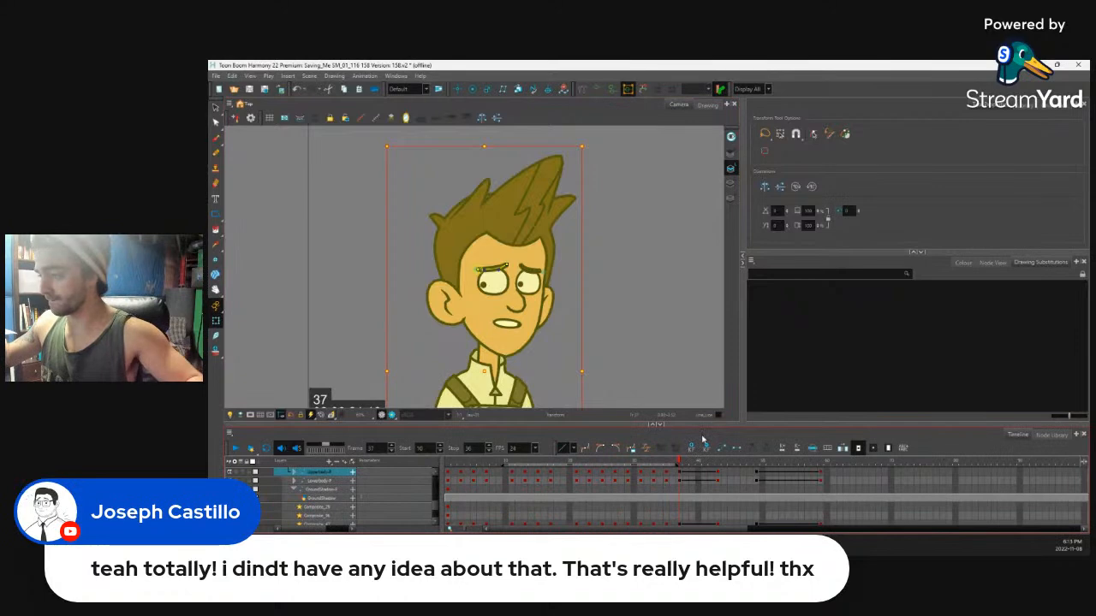
drag(435, 476, 433, 472)
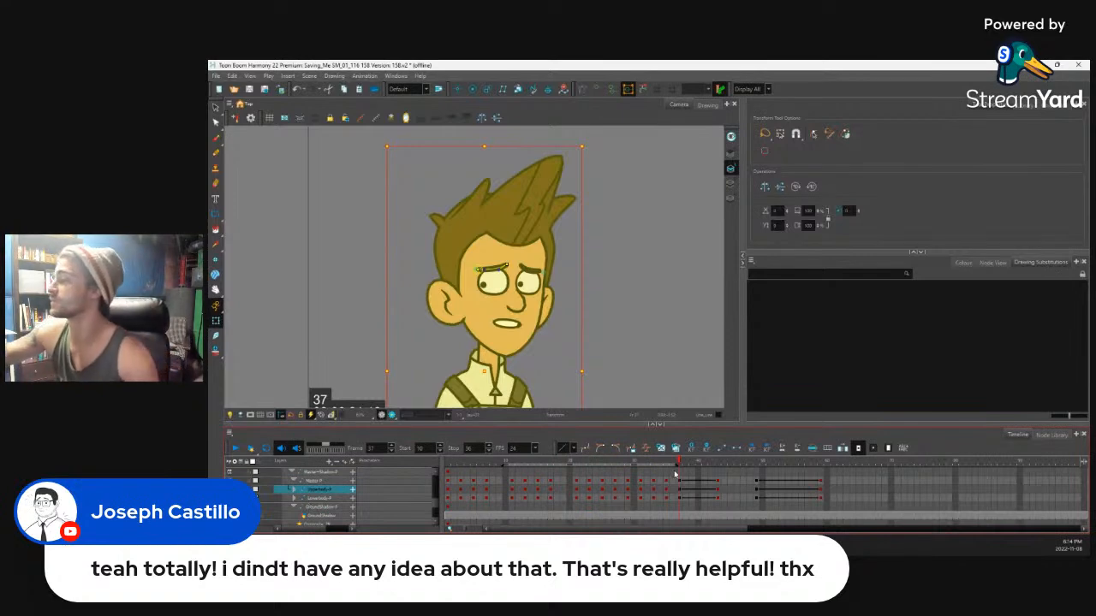
key(comma)
key(comma)
key(comma)
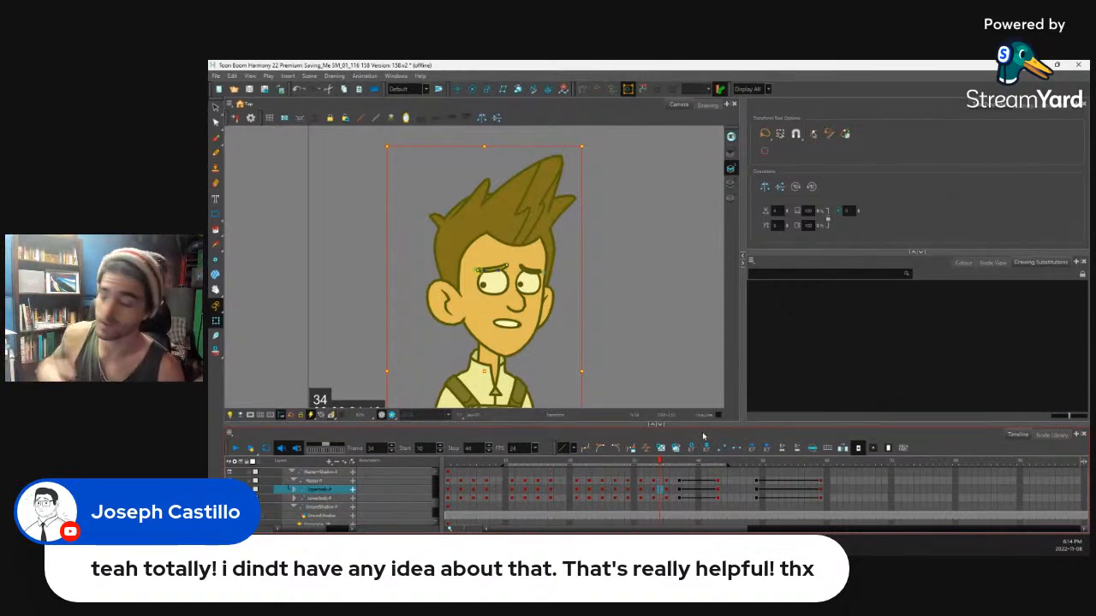
Play the range up to frame 44 in close-up and in full framing to review the motion leaving frame 37
click(680, 481)
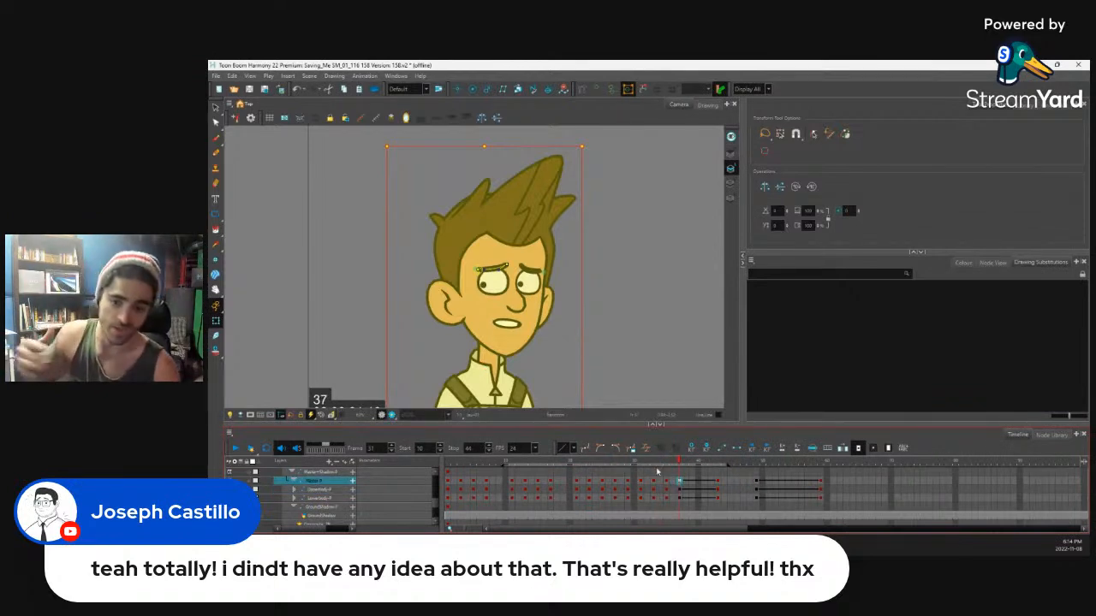
drag(682, 463, 615, 414)
click(235, 448)
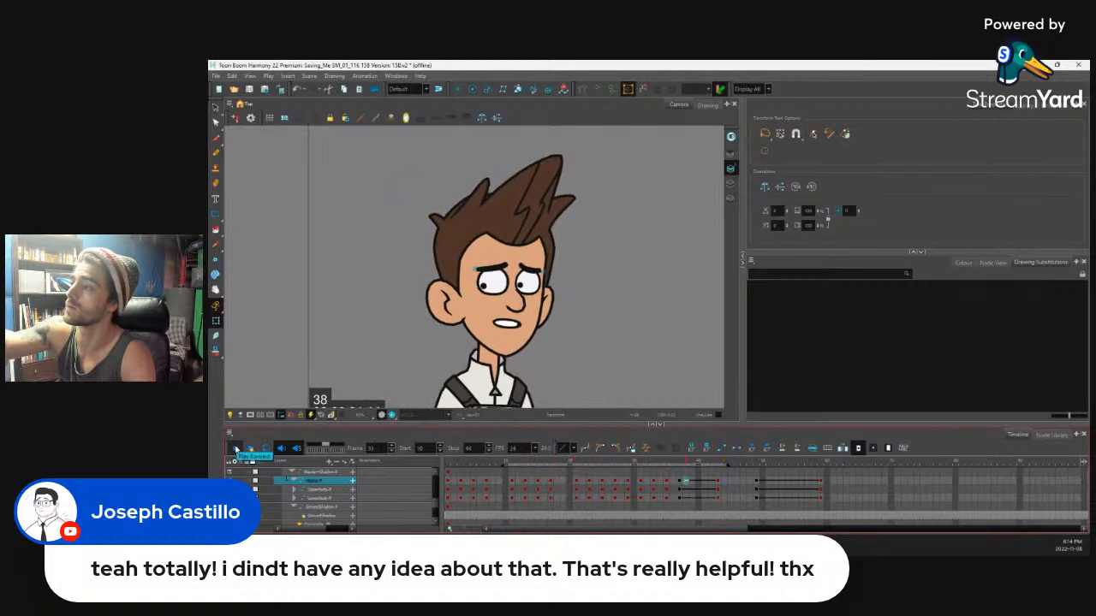
click(235, 447)
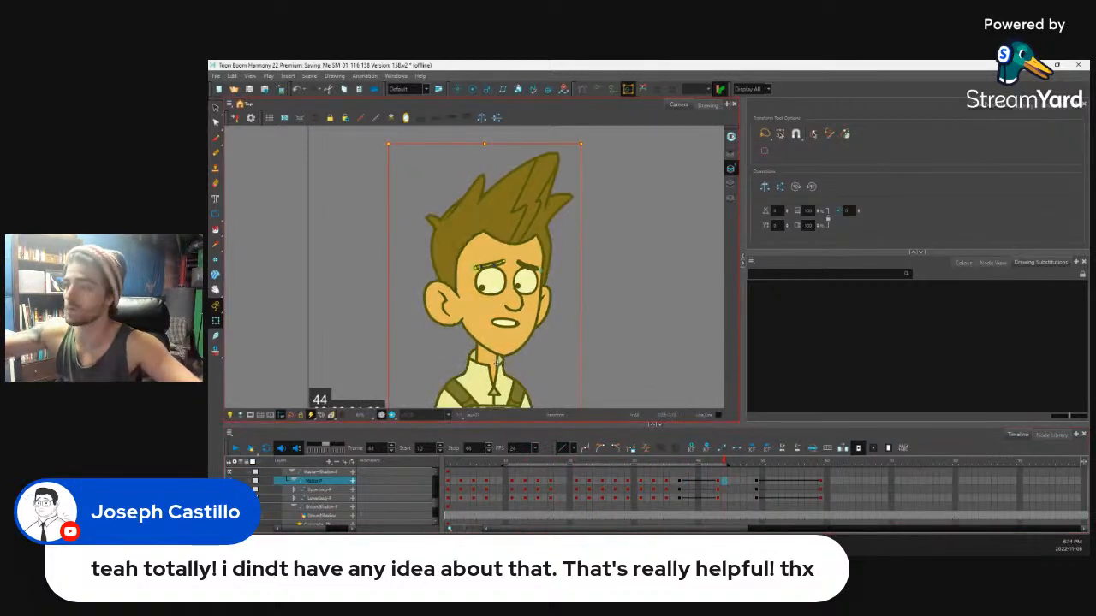
scroll(611, 329, down, 2)
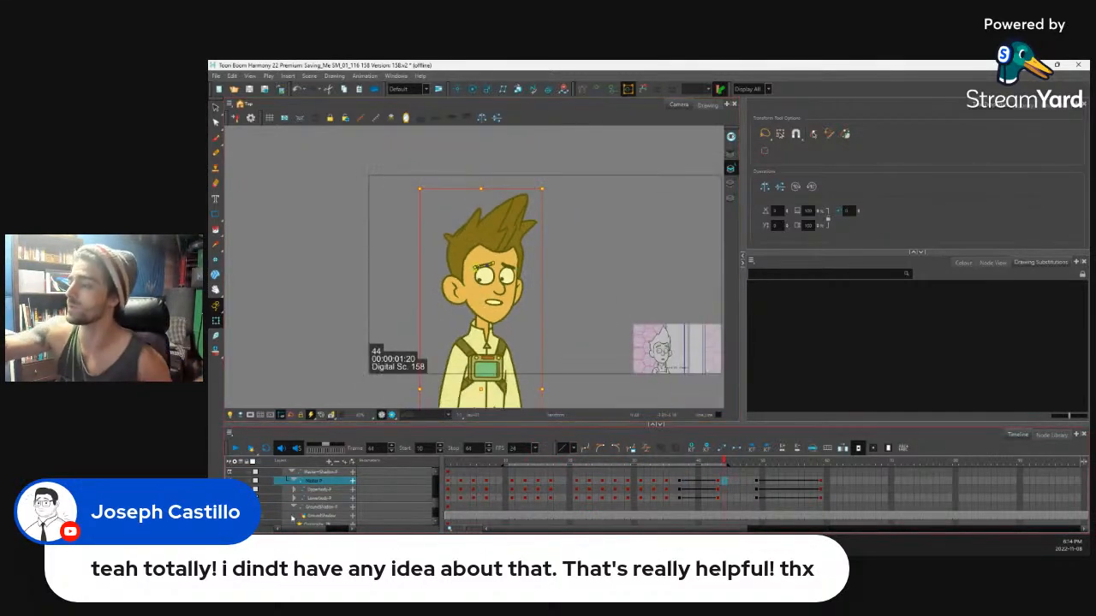
click(506, 462)
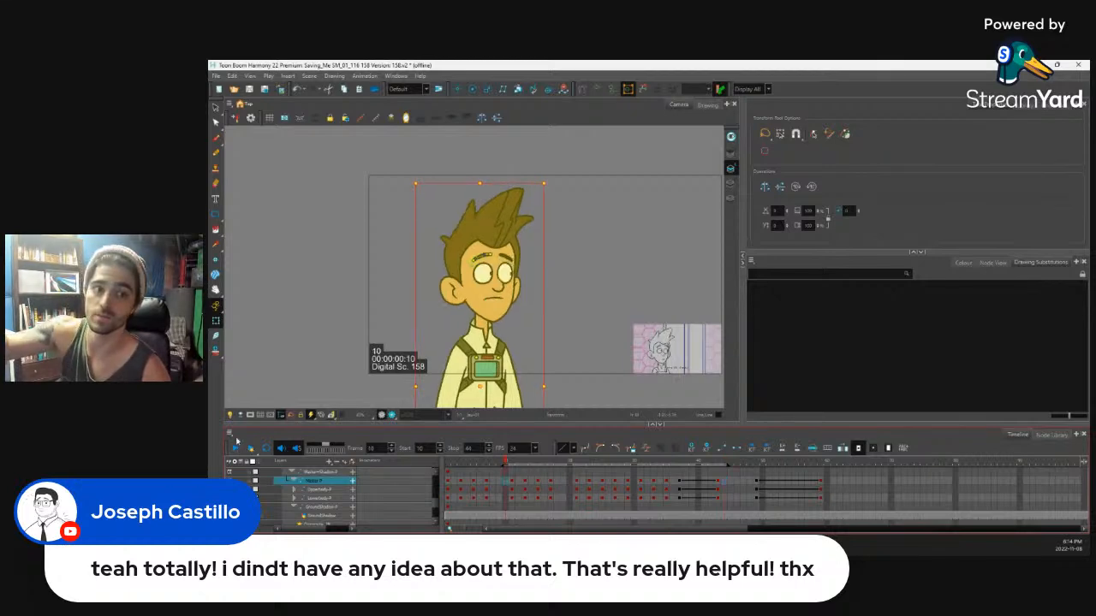
click(236, 448)
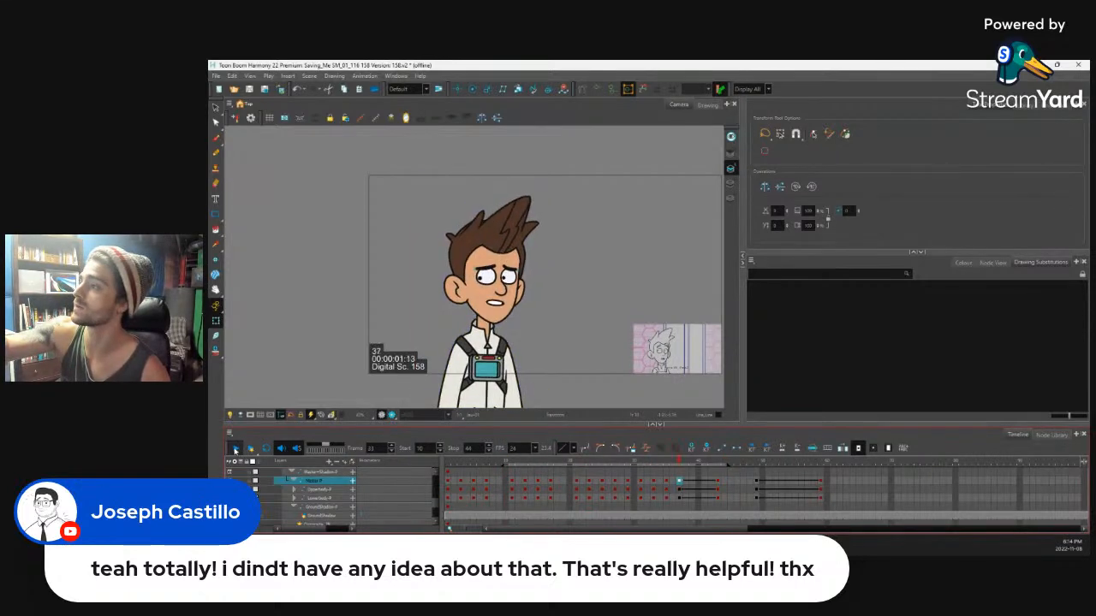
click(660, 481)
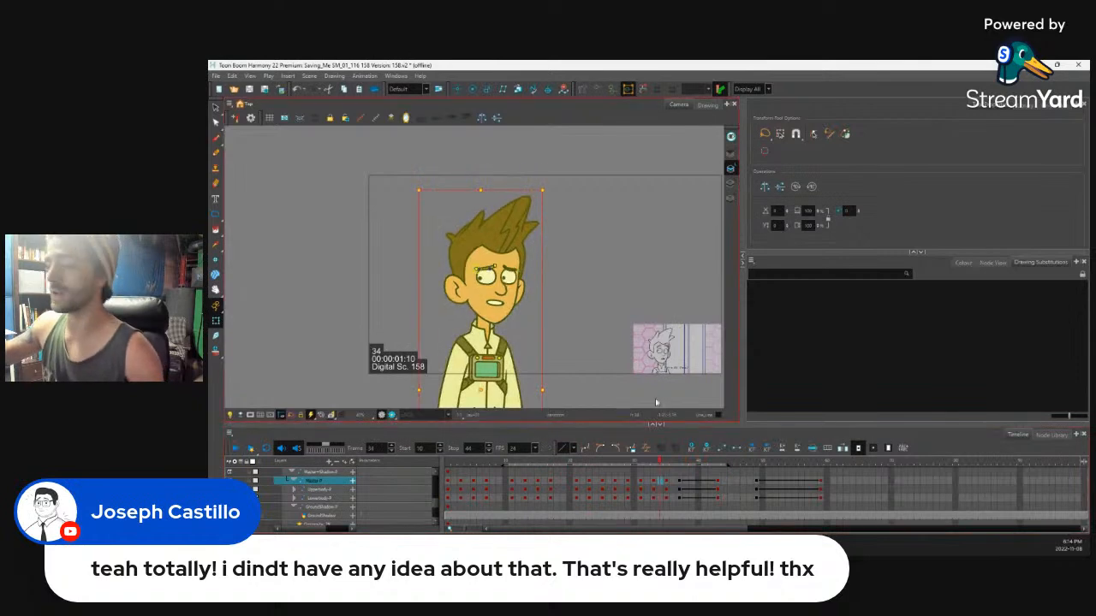
Play the range from frame 34 and shift the frame 43 keyframes of the master, upper body and lower body layers to frame 45
click(405, 449)
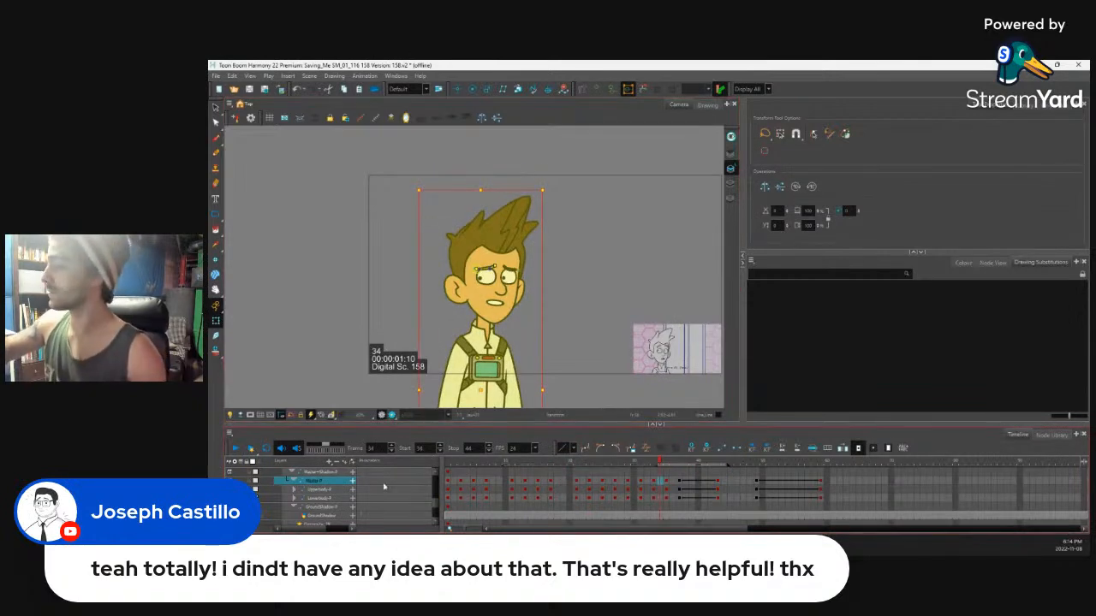
click(235, 449)
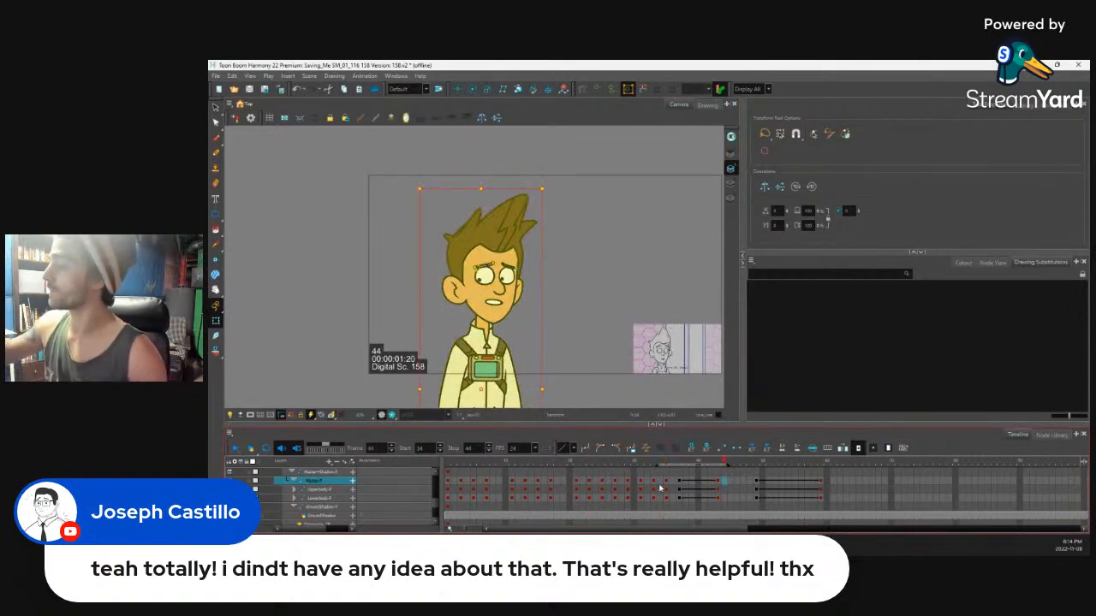
drag(575, 463, 731, 484)
key(ctrl+z)
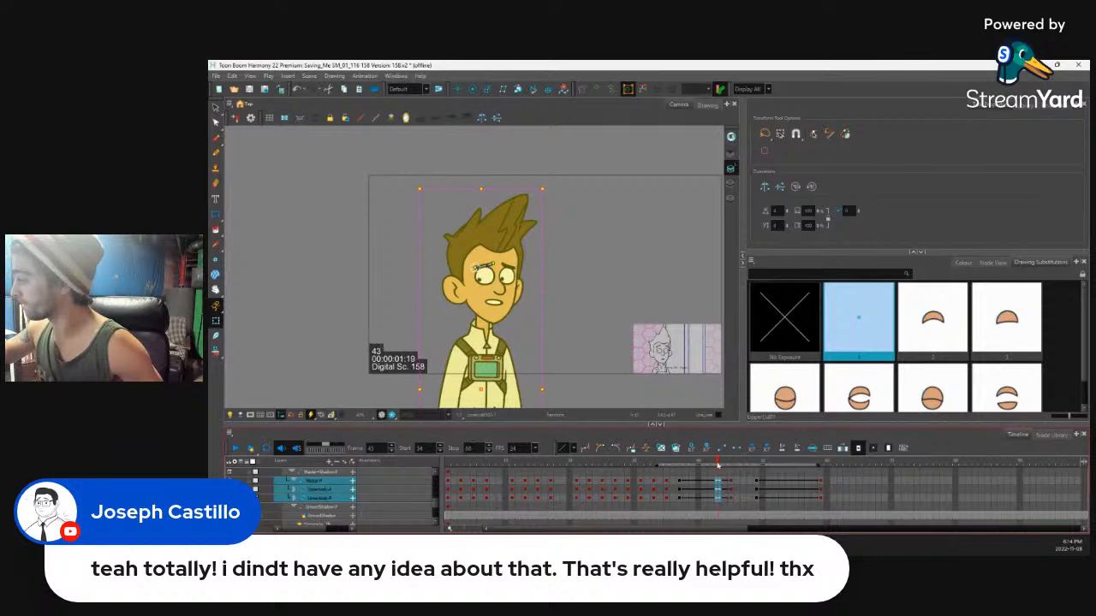
Select both pupils at frame 47 and nudge them together slightly to the right
click(668, 481)
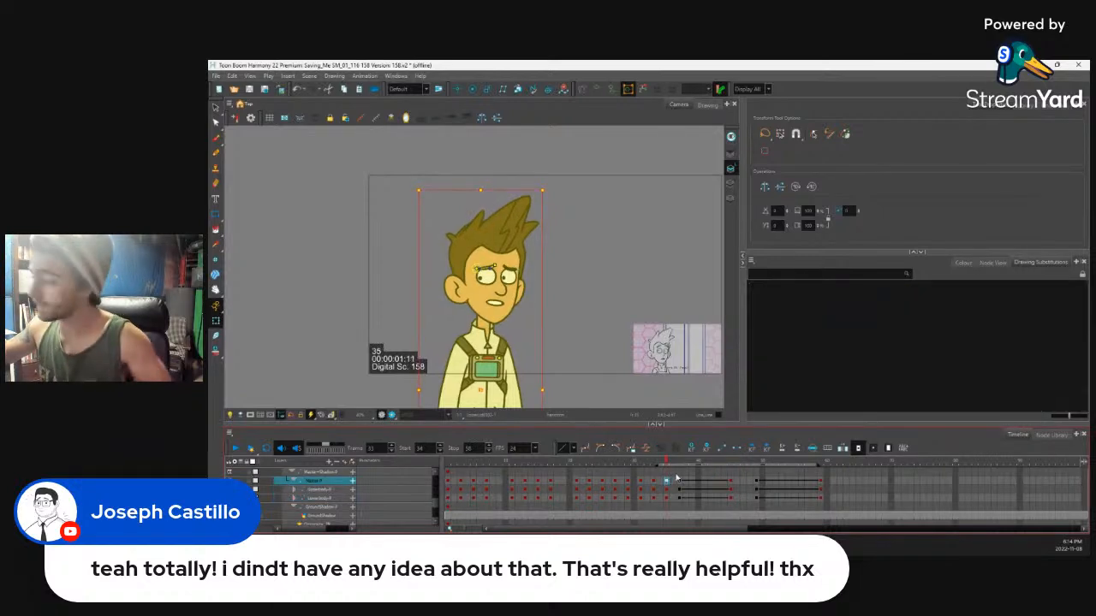
drag(670, 464, 743, 497)
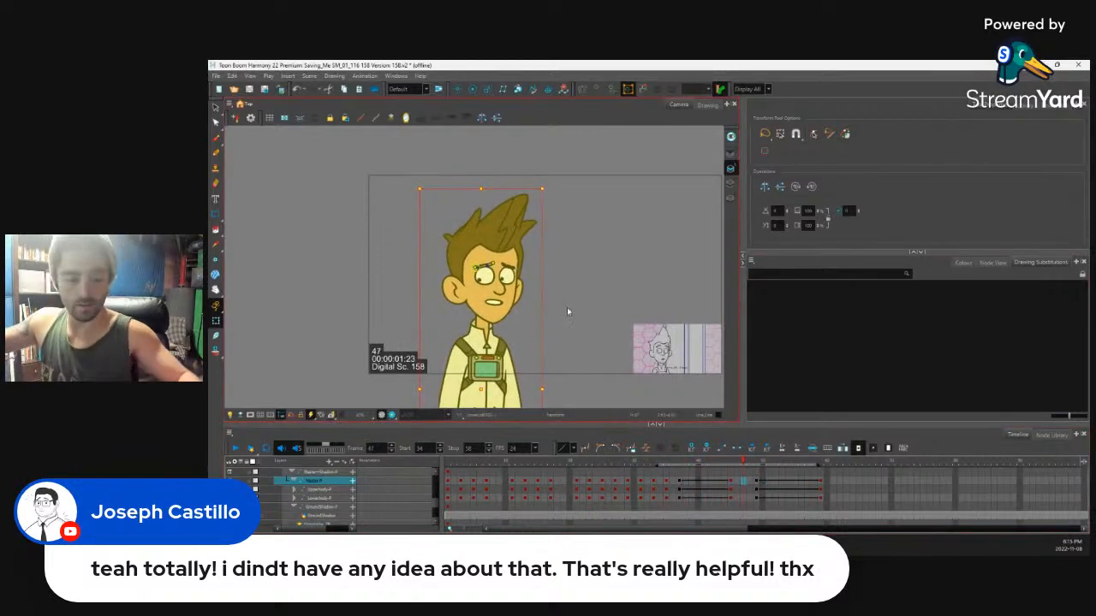
scroll(531, 285, down, 2)
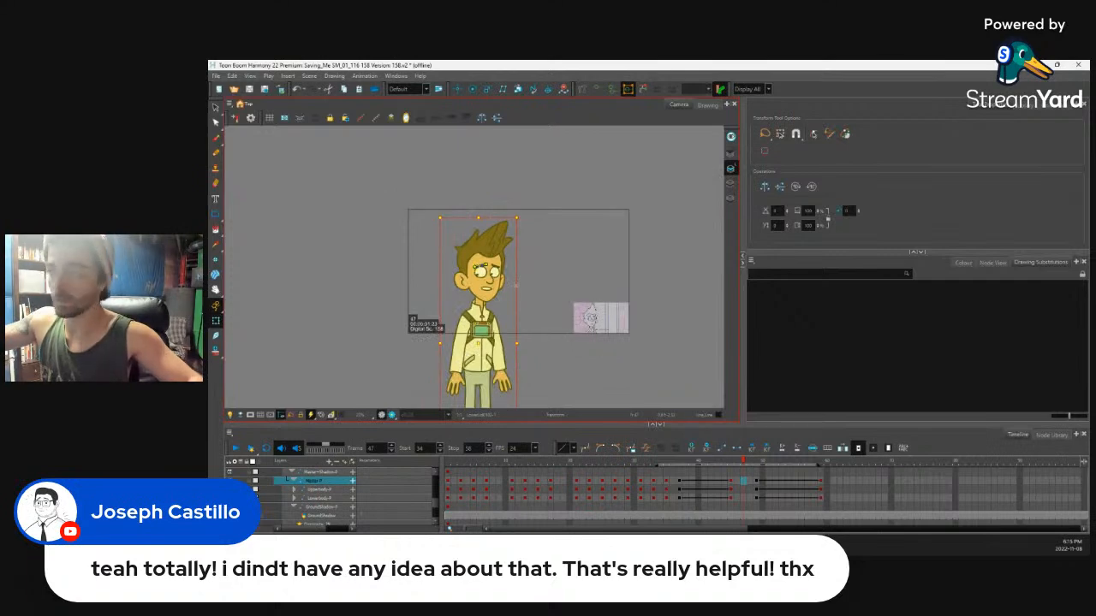
scroll(527, 284, up, 4)
scroll(548, 271, up, 1)
click(559, 305)
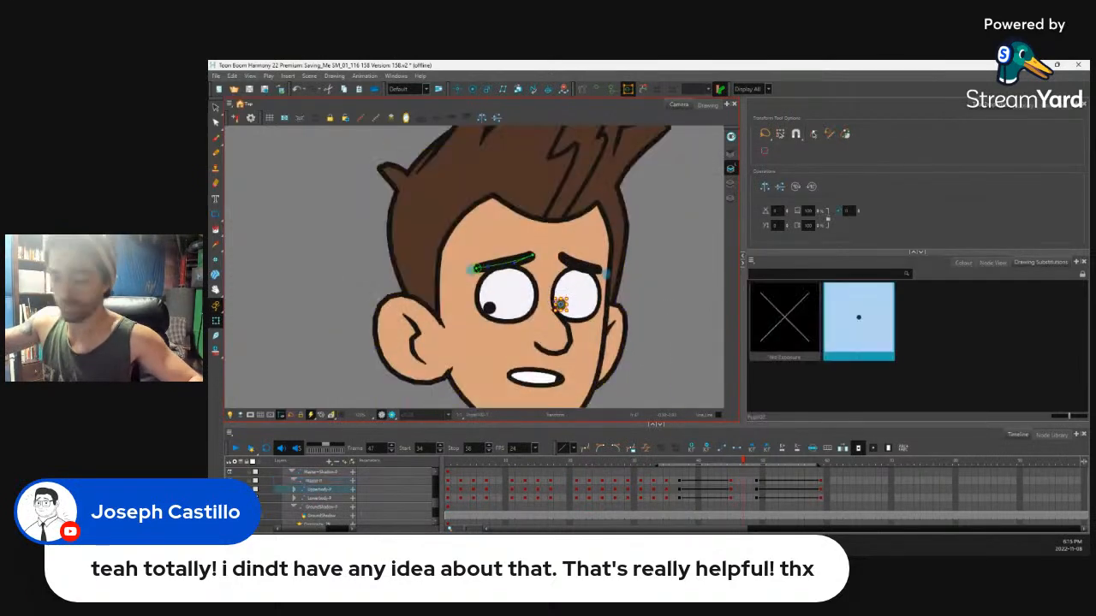
key(b)
key(b)
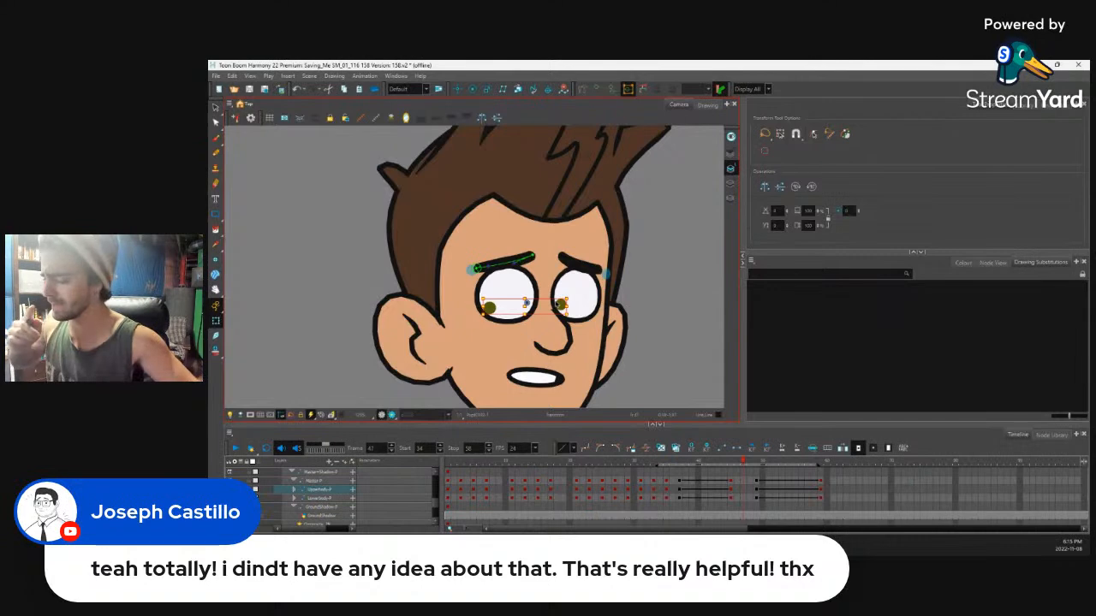
key(Right)
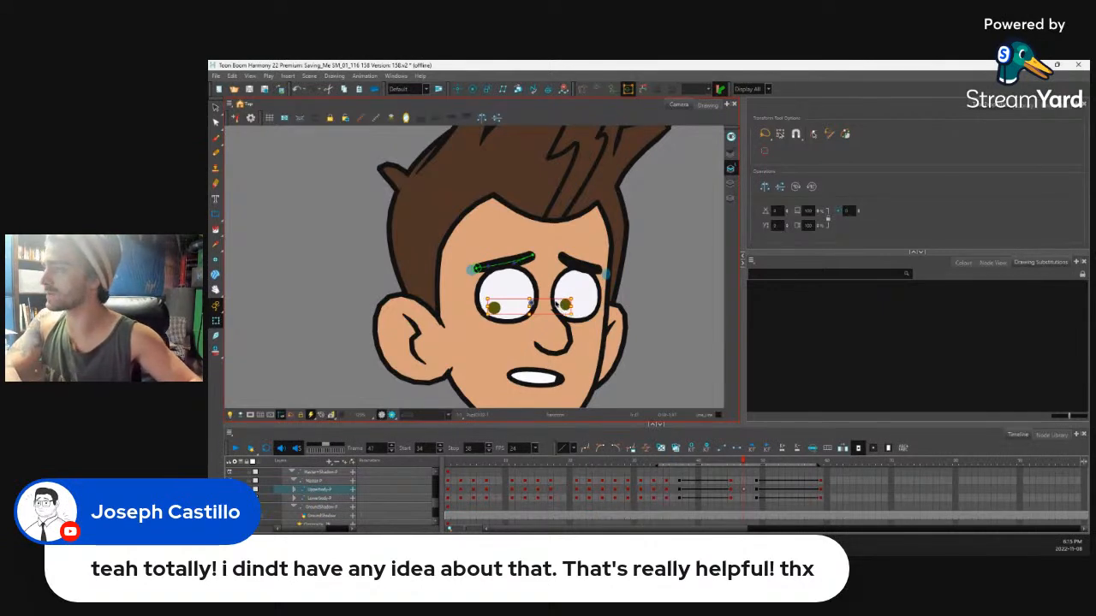
Compare the face at frames 44, 45 and 47 to check how the pupils shift between the poses
click(743, 489)
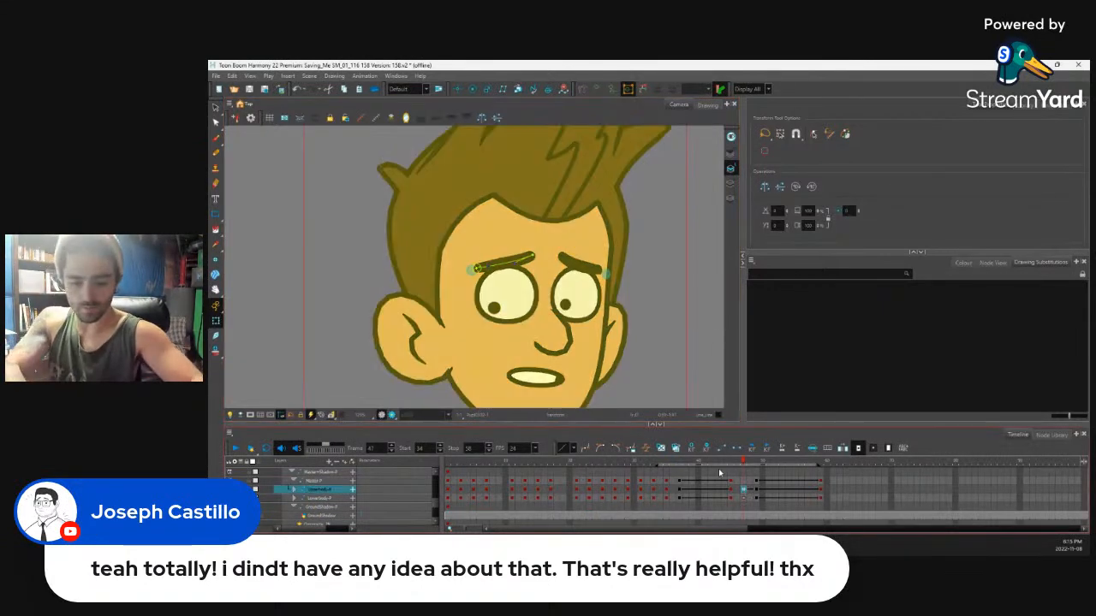
key(comma)
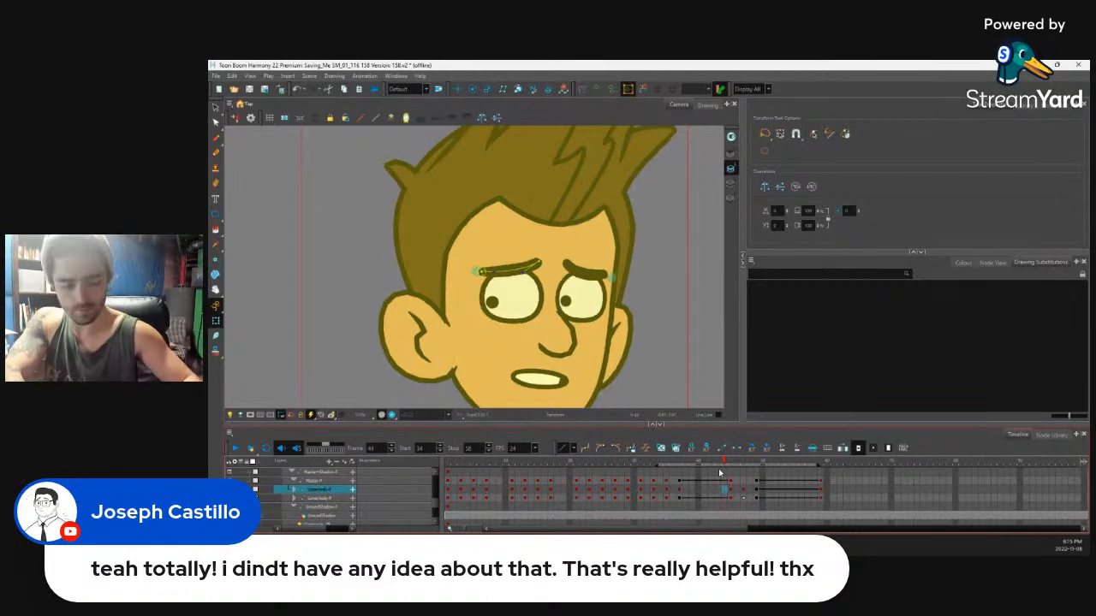
key(period)
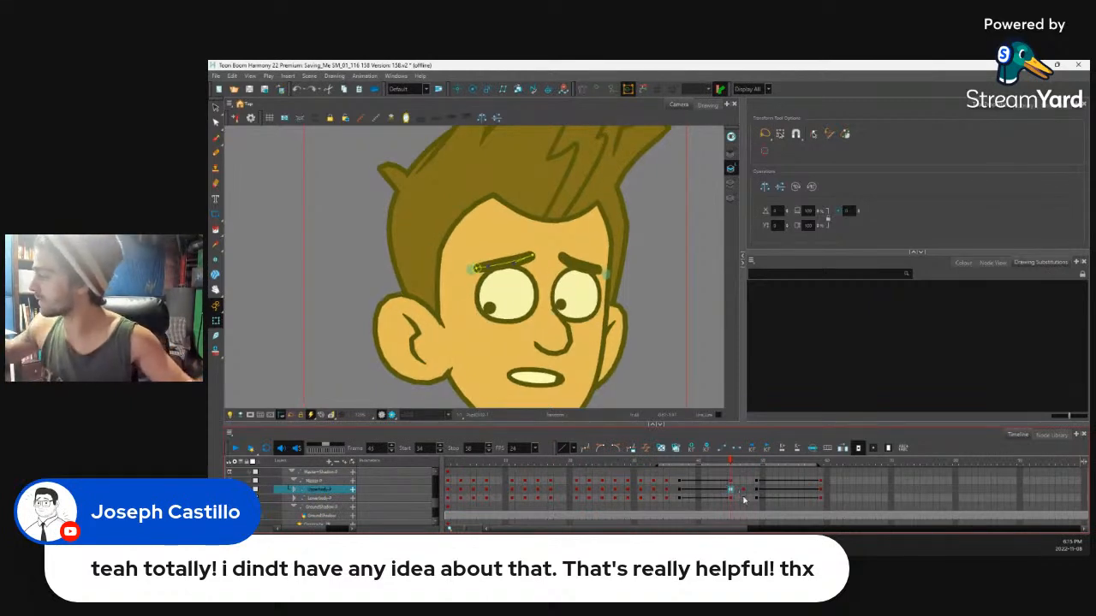
click(743, 499)
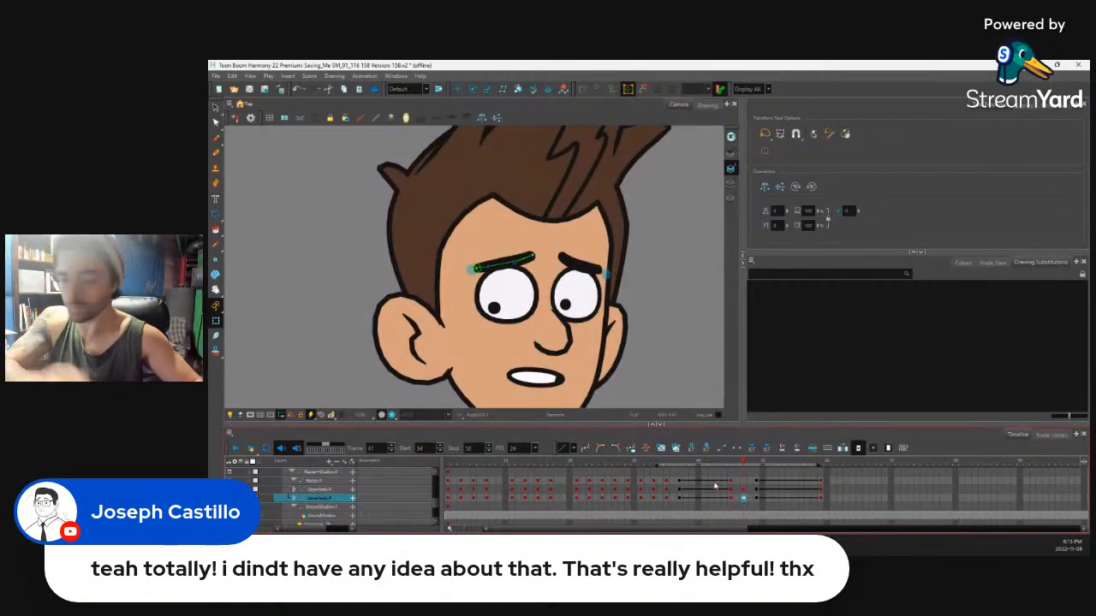
click(750, 489)
mouse_move(751, 465)
mouse_down()
mouse_move(768, 468)
mouse_move(735, 475)
mouse_move(744, 475)
mouse_up()
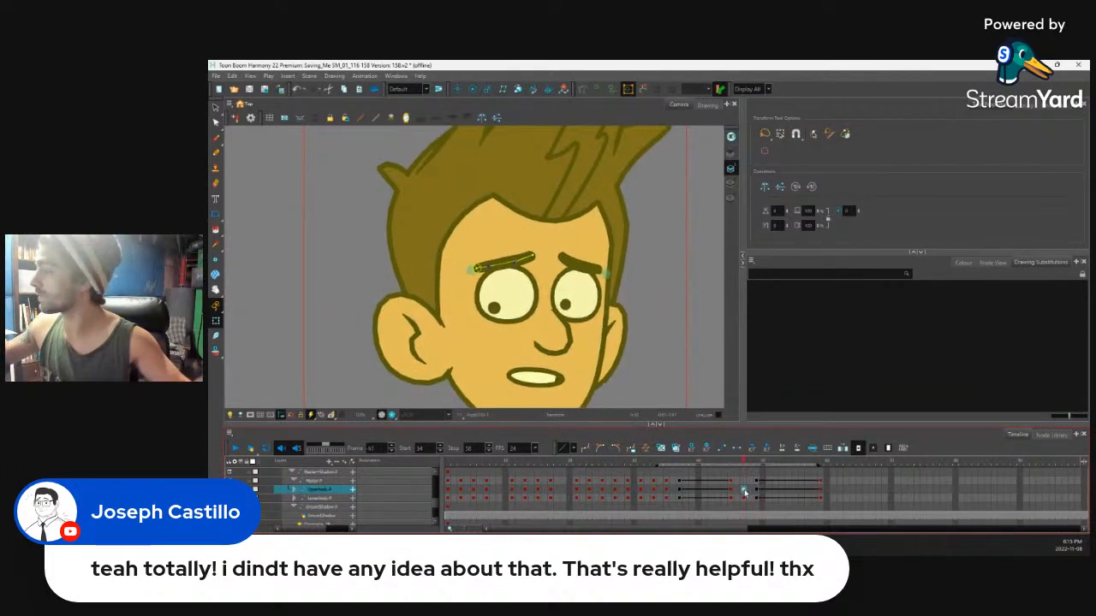
Reselect both pupils at frame 47, reveal their layer in the timeline and compare the pose with frames 48 and 49
click(566, 305)
key(b)
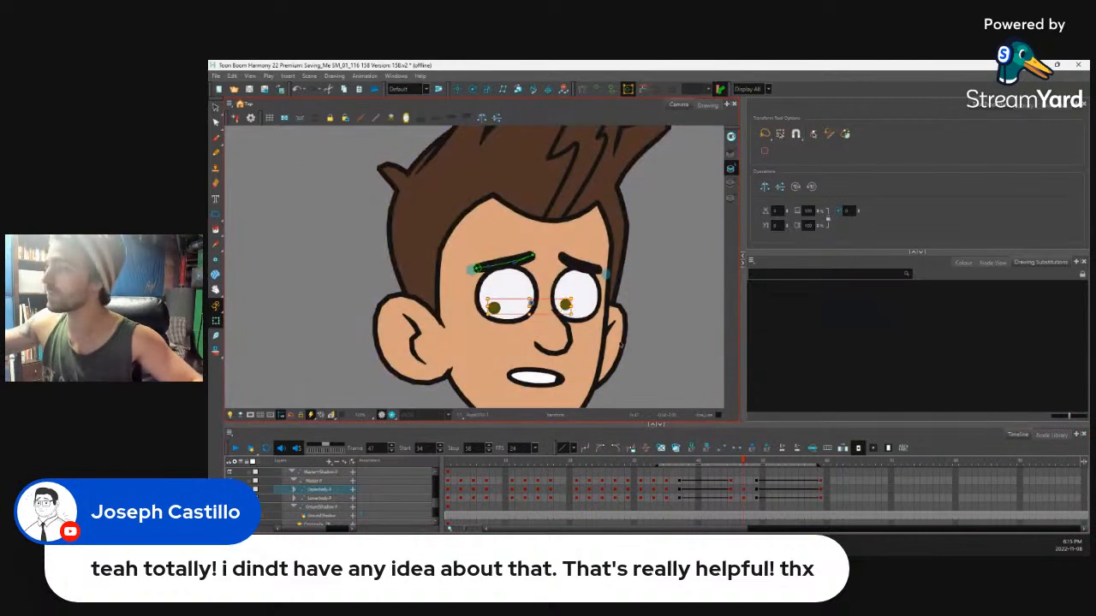
key(o)
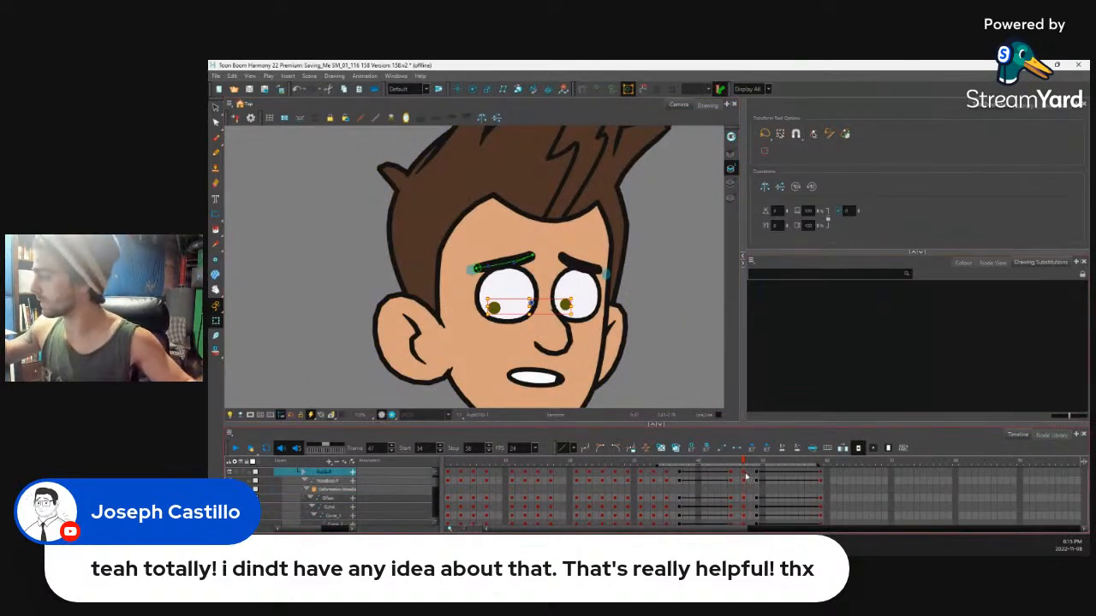
click(757, 473)
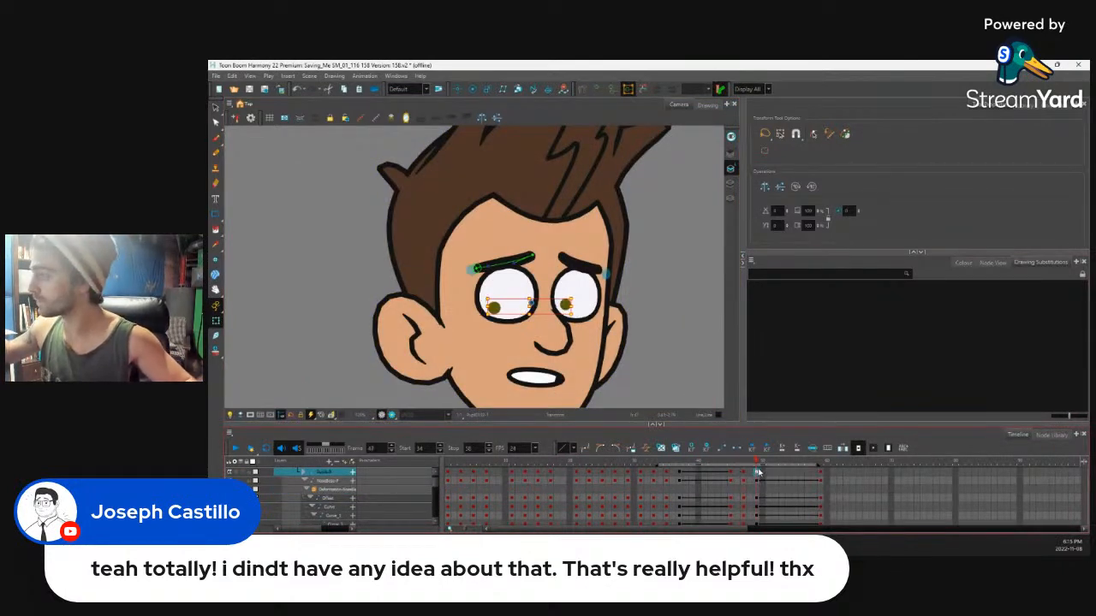
drag(761, 463, 749, 489)
Play the animation from frame 35 in wider framing and scrub to frame 45 to review the motion
key(1)
key(1)
key(1)
key(1)
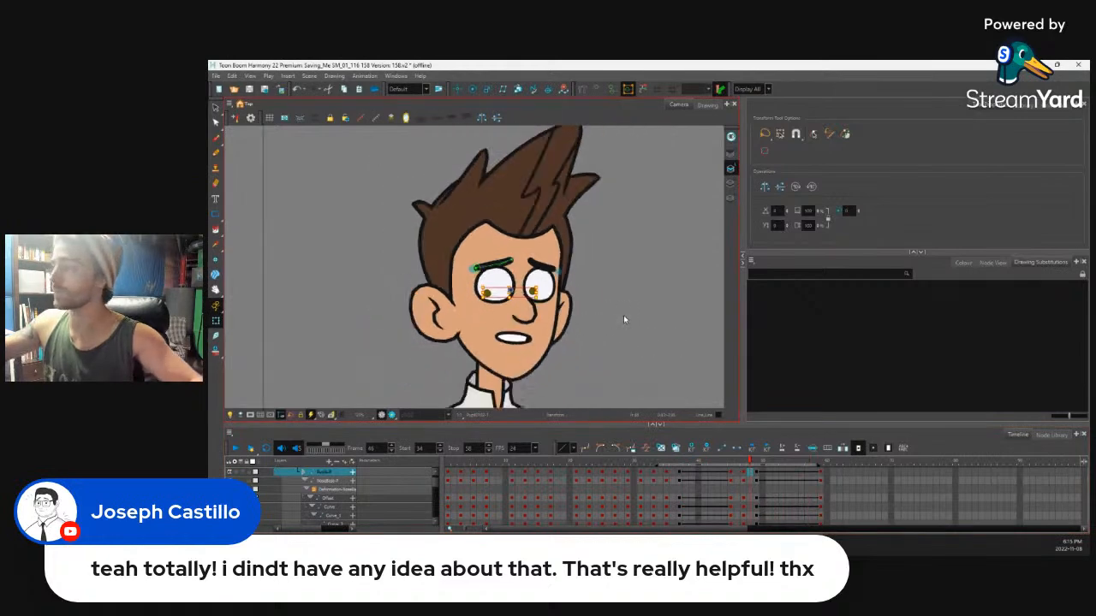
click(667, 463)
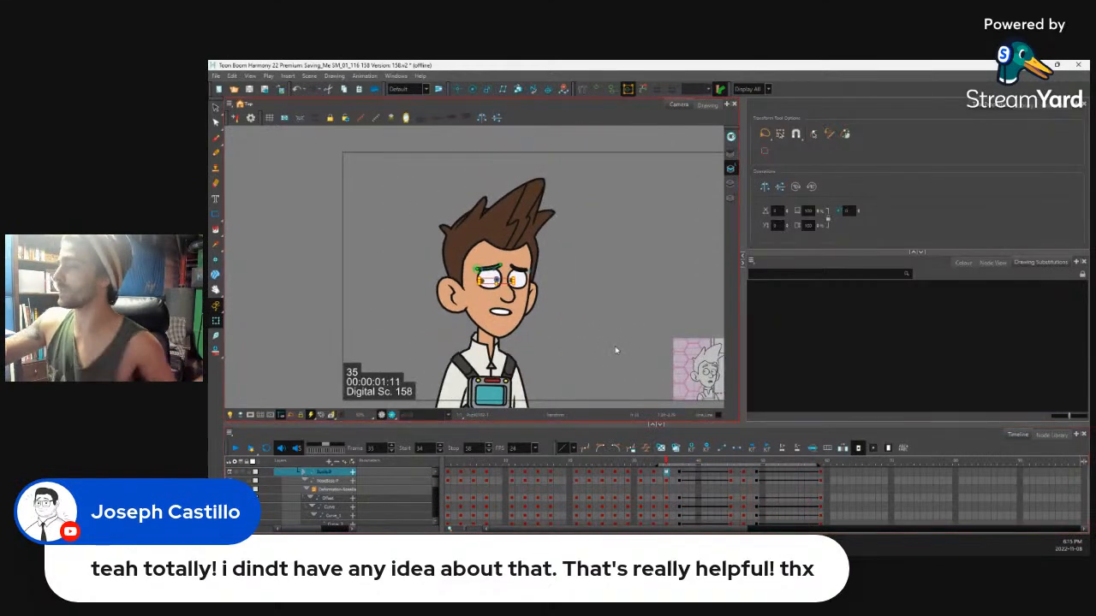
click(235, 448)
drag(640, 463, 730, 463)
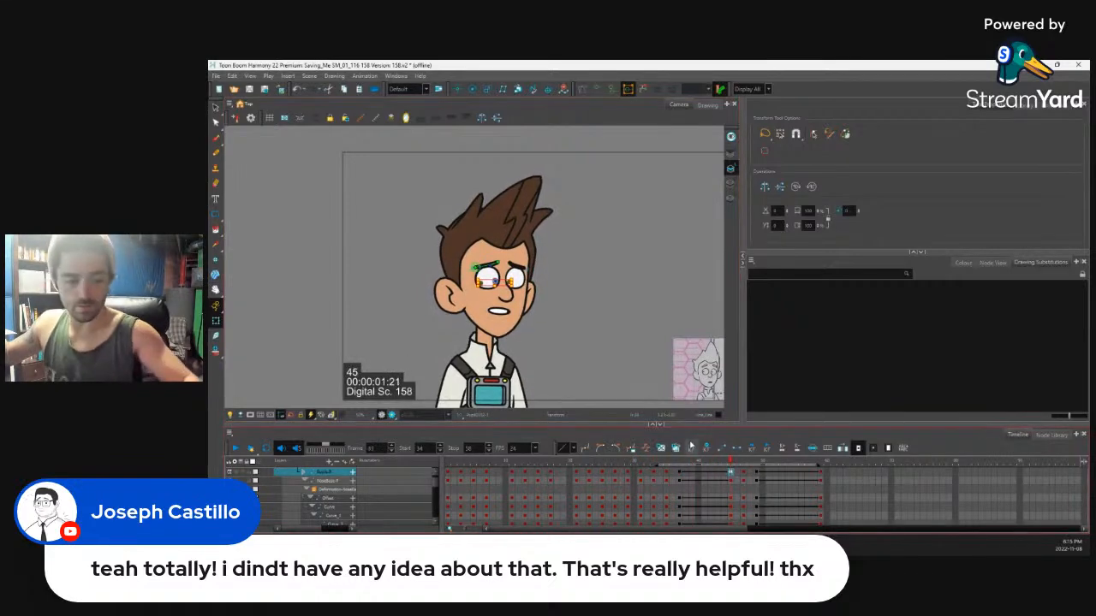
Select the character's upper body layer from the figure at frame 45 and reveal it in the timeline
scroll(432, 476, up, 5)
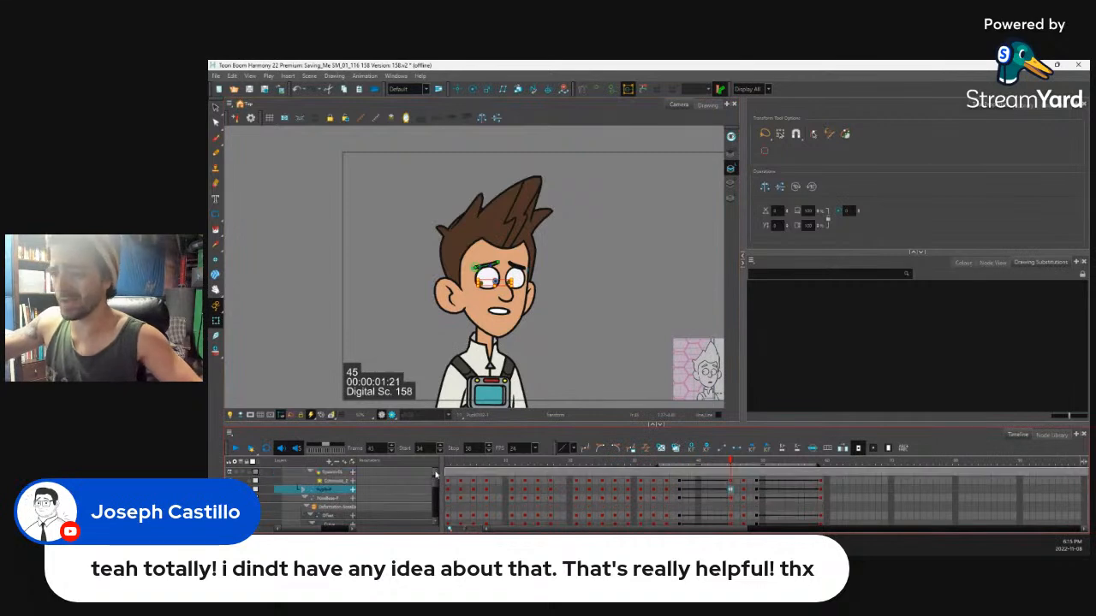
click(519, 314)
key(b)
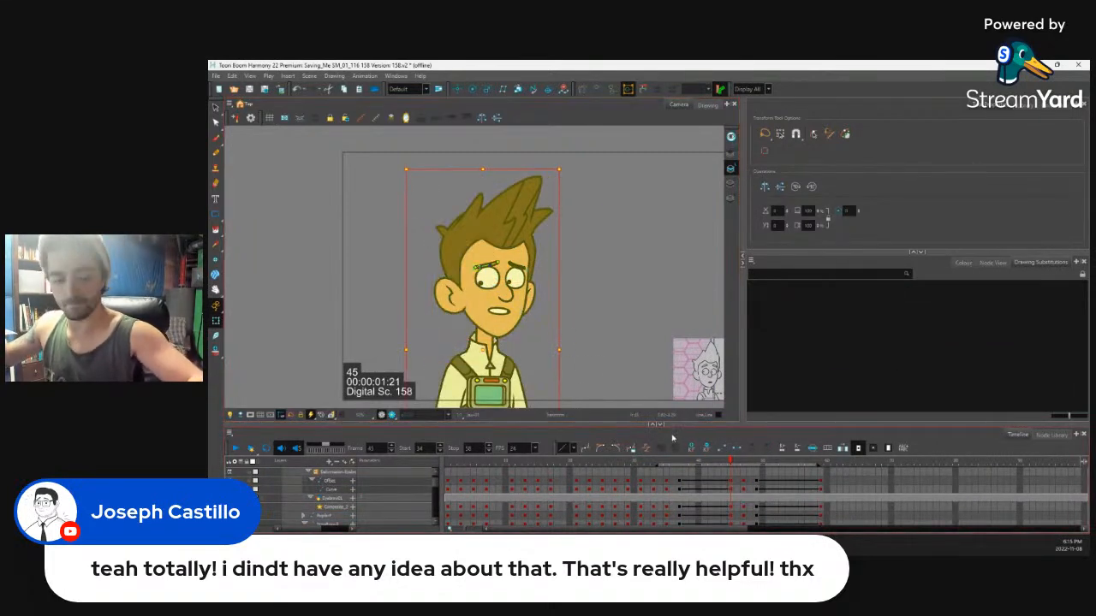
key(o)
scroll(434, 474, up, 1)
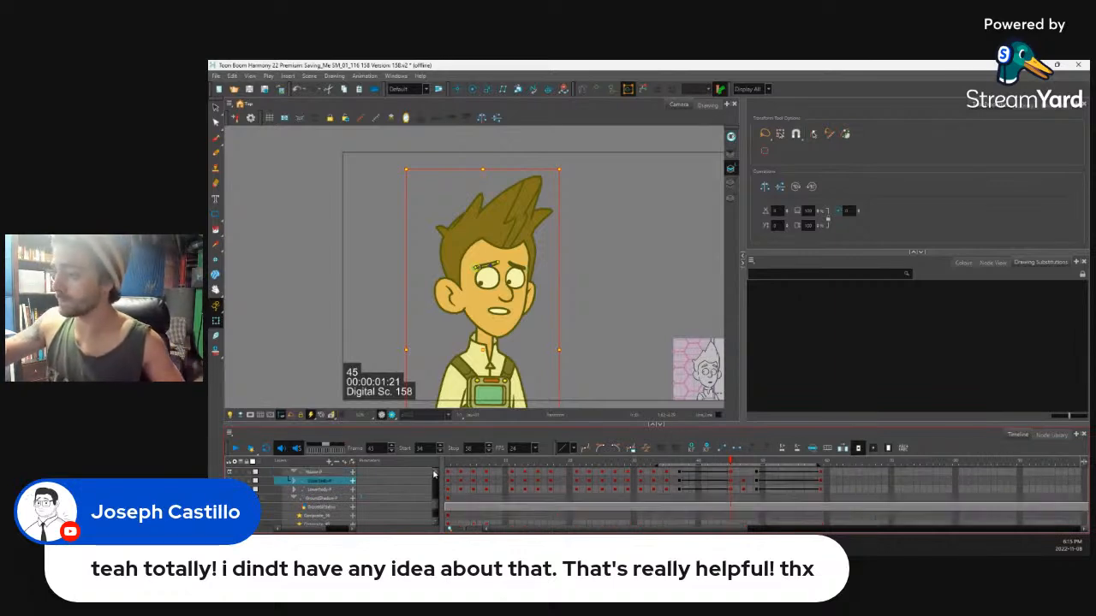
scroll(437, 472, up, 1)
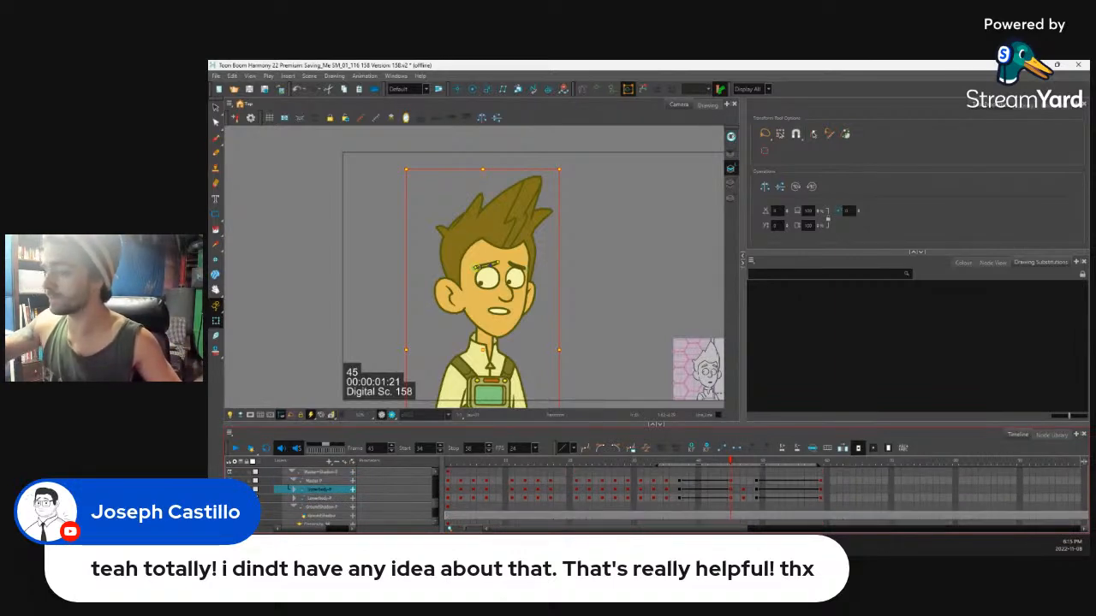
Step frame by frame along the master layer to examine the body's motion leading up to frame 45
click(657, 481)
click(668, 465)
key(period)
key(period)
key(period)
key(period)
key(period)
key(period)
key(period)
key(period)
key(period)
key(period)
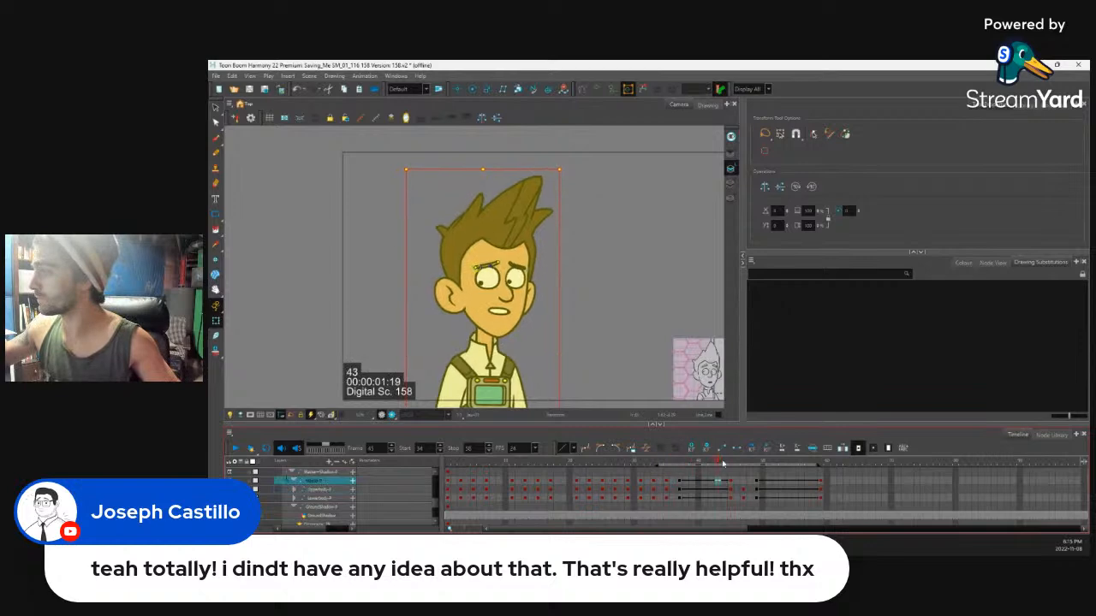
click(565, 482)
key(period)
key(period)
key(period)
key(period)
key(period)
key(period)
key(period)
key(period)
key(period)
key(period)
key(period)
key(period)
key(period)
key(period)
key(period)
key(period)
key(period)
key(period)
key(period)
key(period)
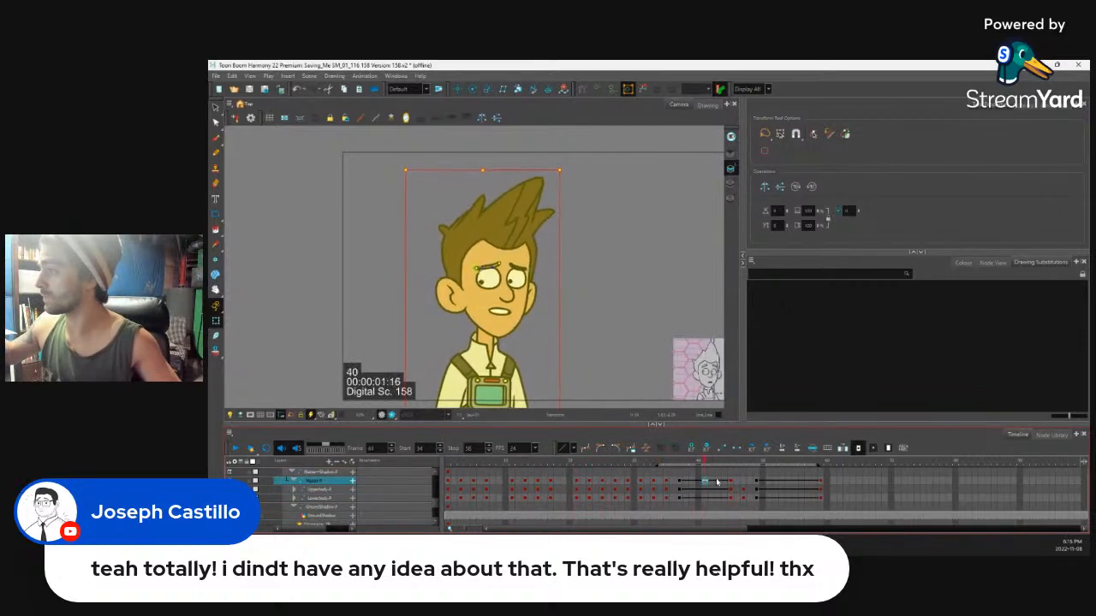
Create keyframes every 2 frames from 37 to 45 on the master, upper body and lower body layers and make frame 45 stop-motion
mouse_move(679, 480)
mouse_down()
mouse_move(681, 497)
mouse_move(732, 497)
mouse_up()
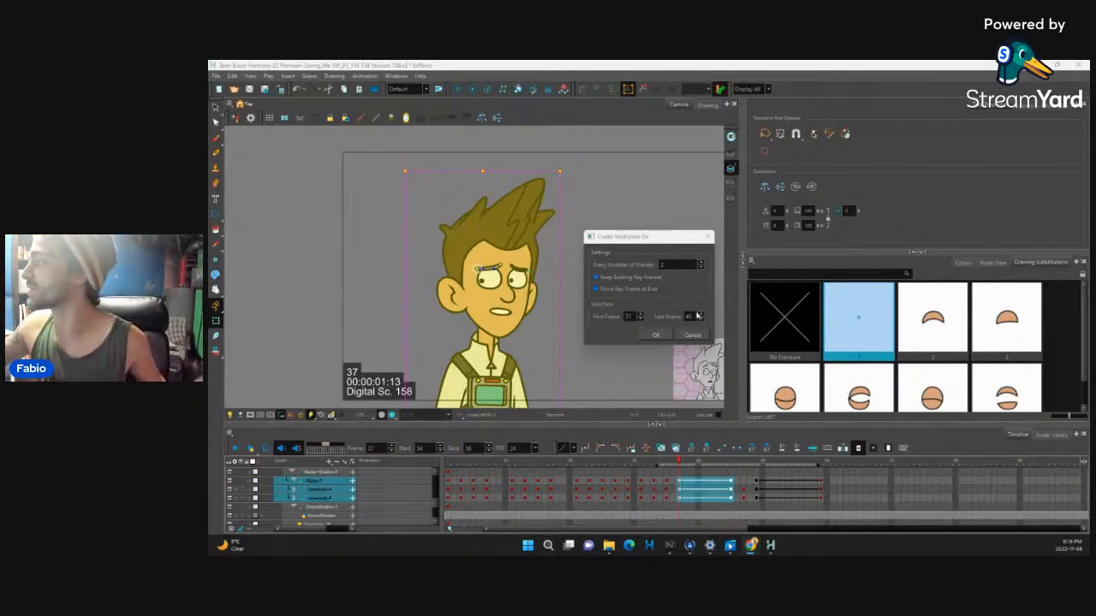
click(658, 335)
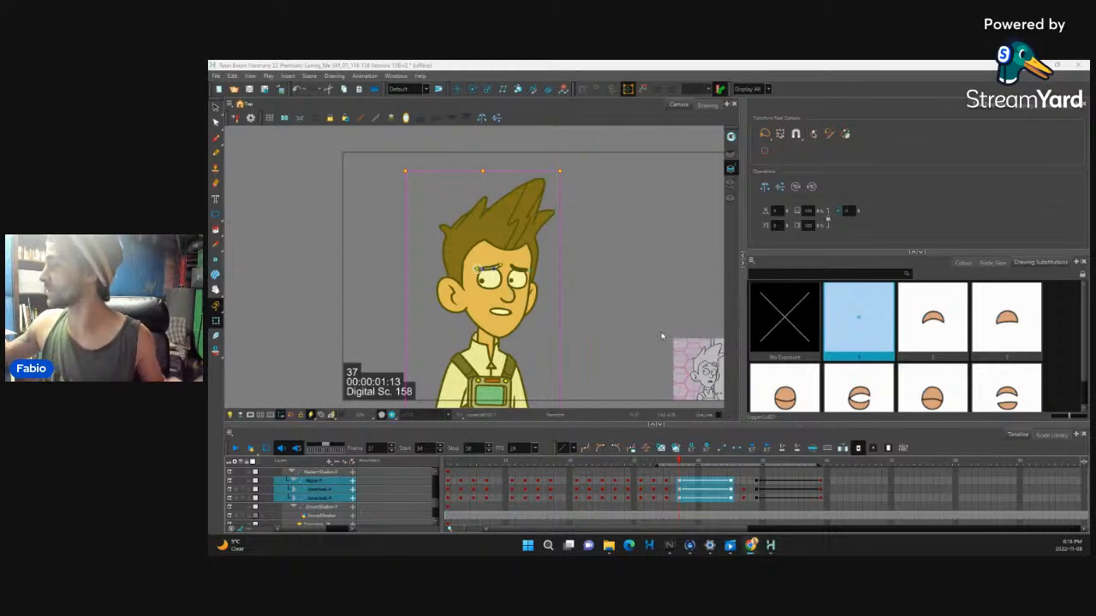
click(730, 482)
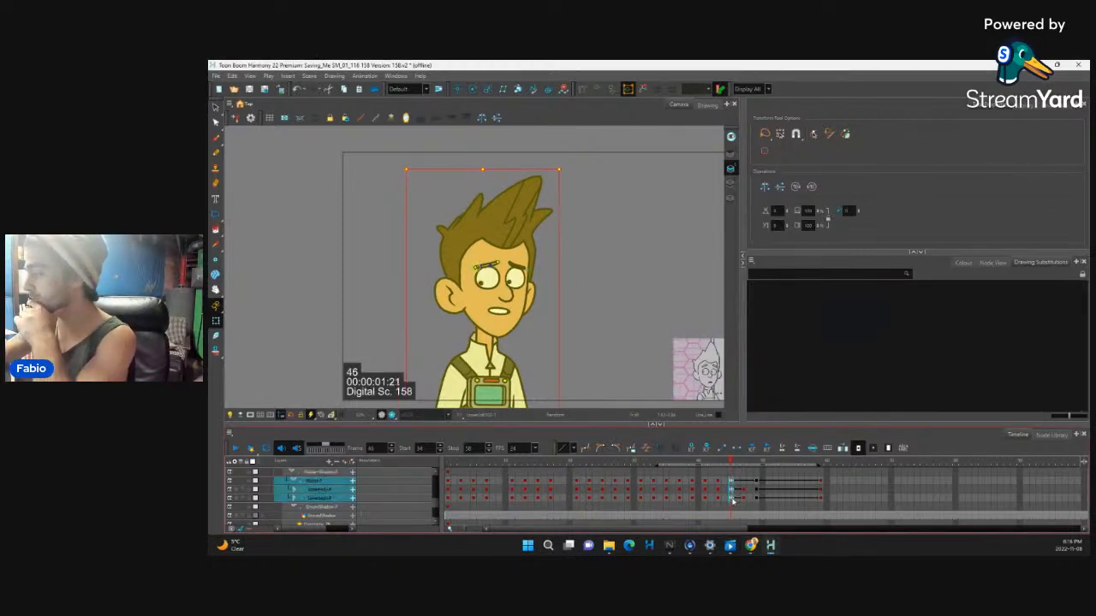
Mark frame 47 of the master, upper body and lower body layers in orange
click(744, 481)
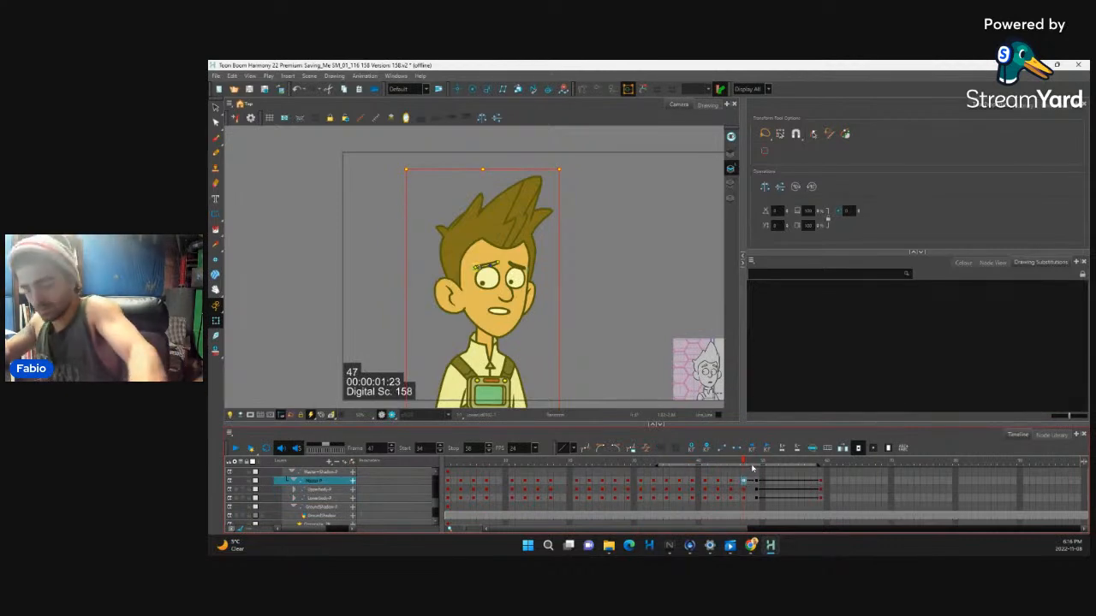
shift+click(744, 499)
right_click(742, 485)
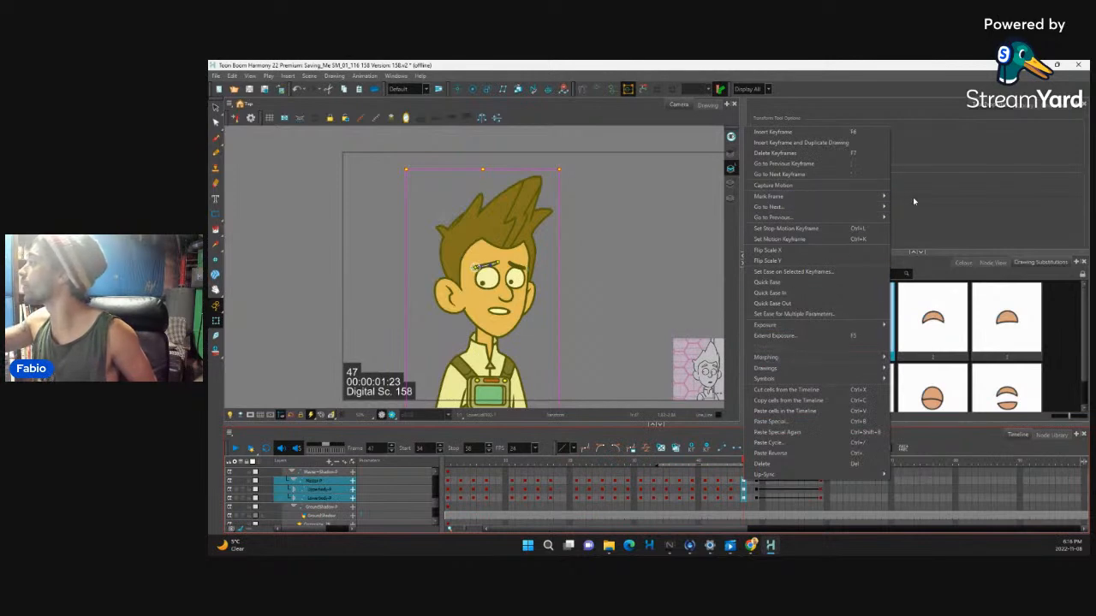
mouse_move(881, 198)
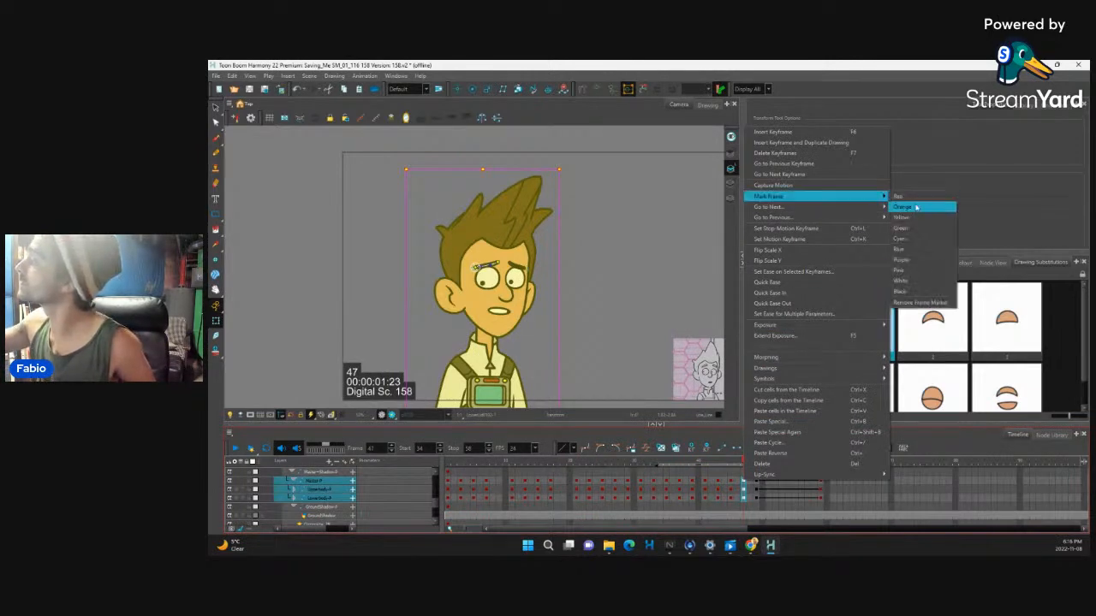
click(917, 208)
Play the animation onward from frame 47 and inspect the master layer's pose around frame 53
click(744, 485)
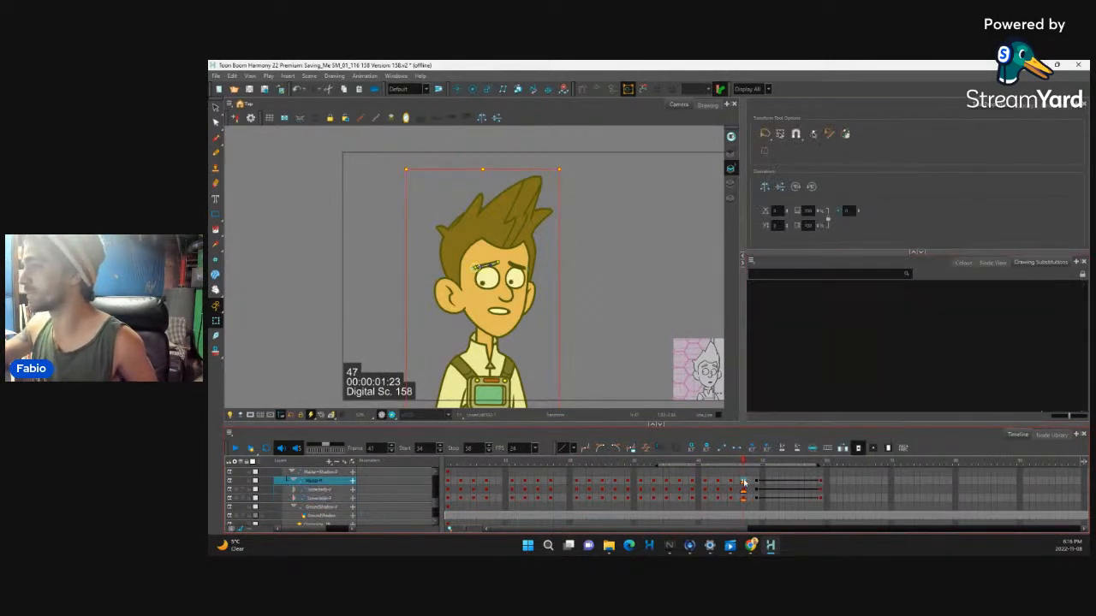
key(Return)
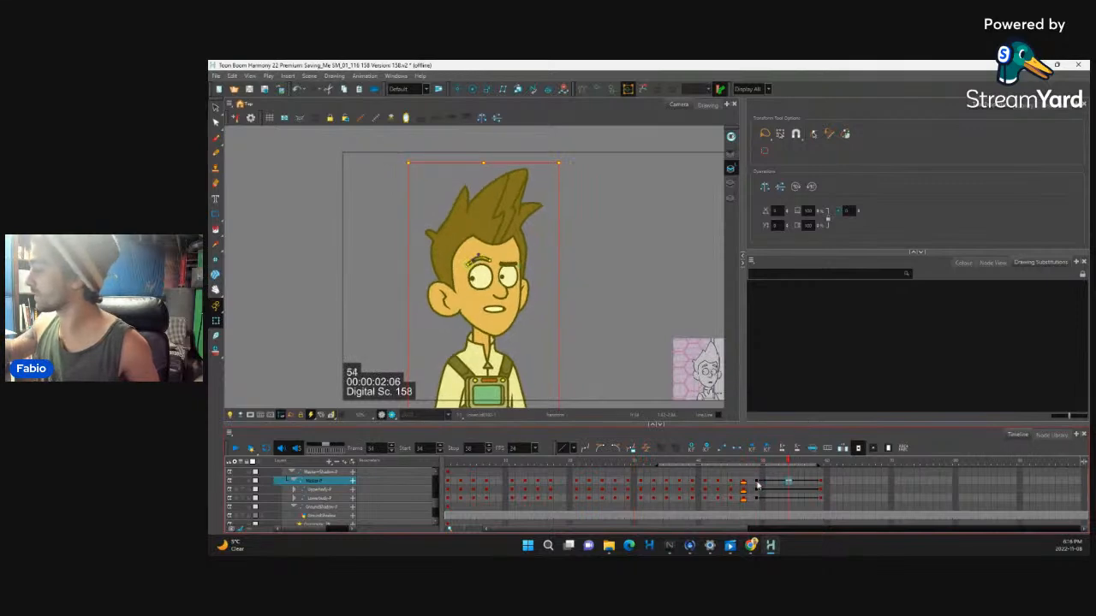
click(782, 485)
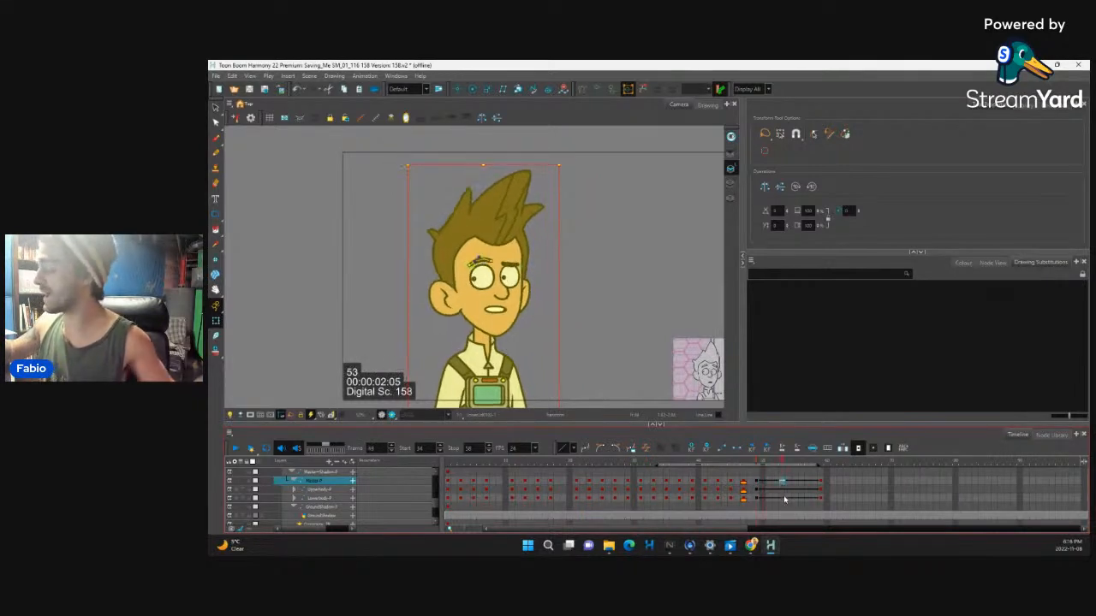
Add keyframes at frame 53 on the master, upper body and lower body layers and deselect the rig
shift+click(782, 499)
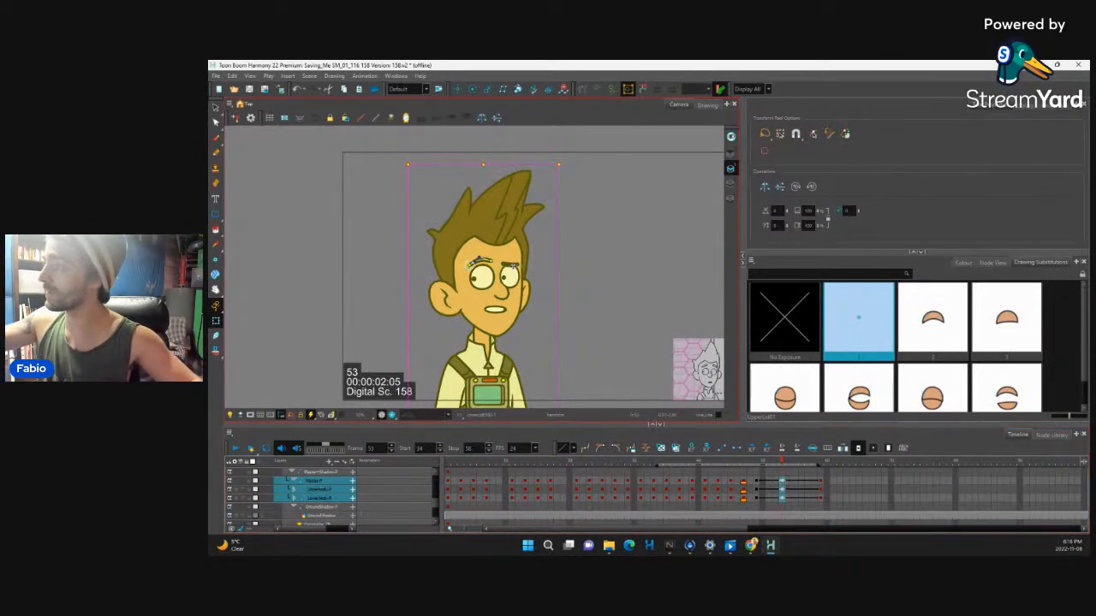
key(2)
key(2)
key(2)
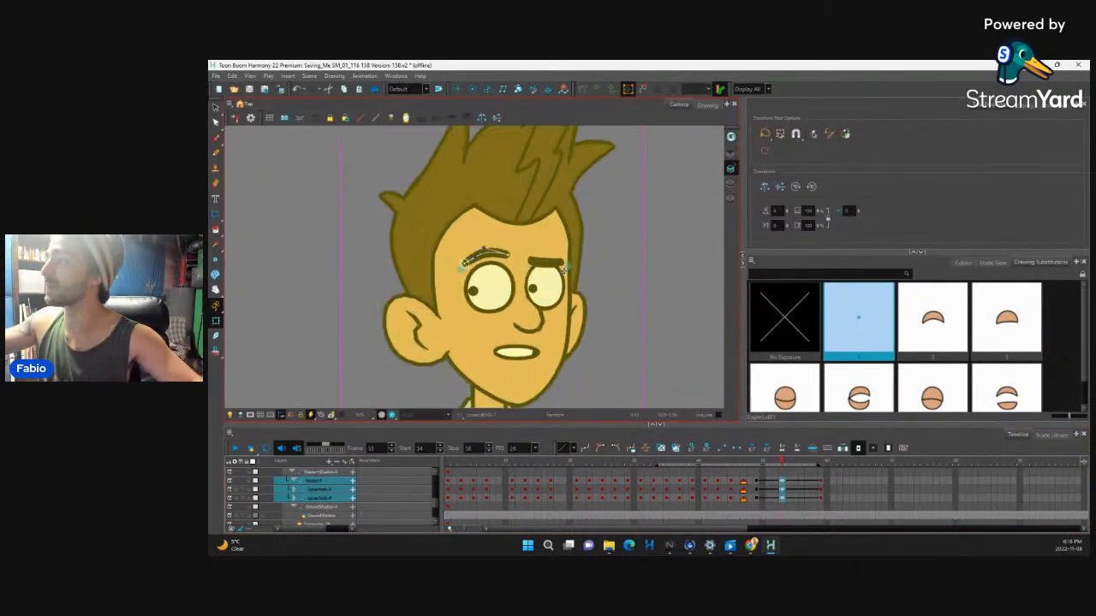
click(648, 301)
click(506, 481)
drag(503, 472, 781, 473)
Close both eyes at frame 53 by swapping each upper eyelid to drawing 4
click(567, 266)
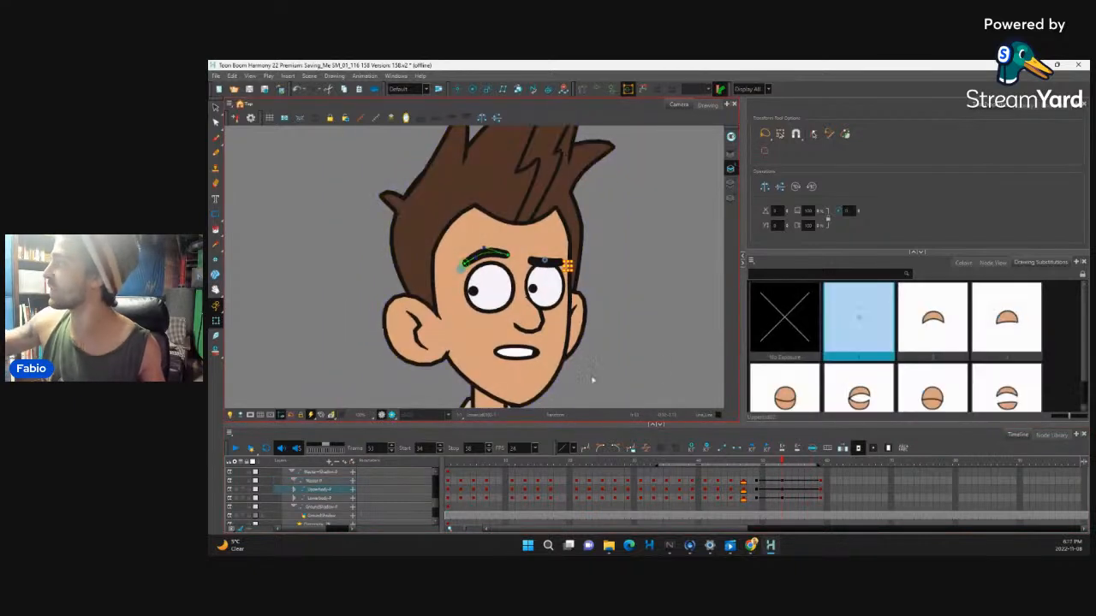
click(787, 393)
click(462, 269)
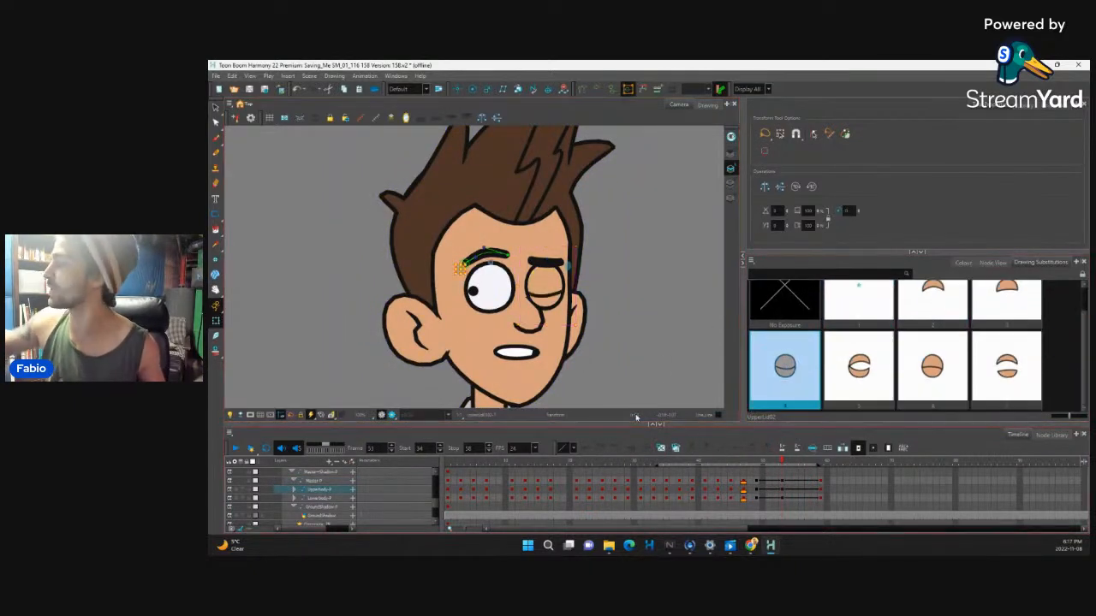
click(785, 368)
Lower and flatten both eyebrows at frame 53 so they rest just above the closed eyes
click(506, 255)
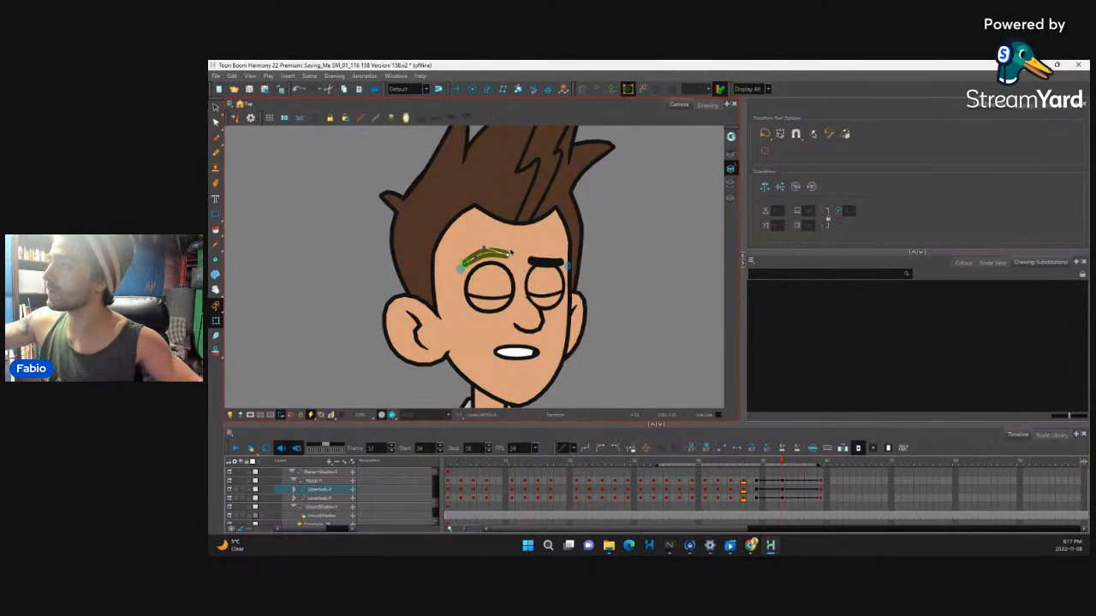
drag(506, 256, 464, 271)
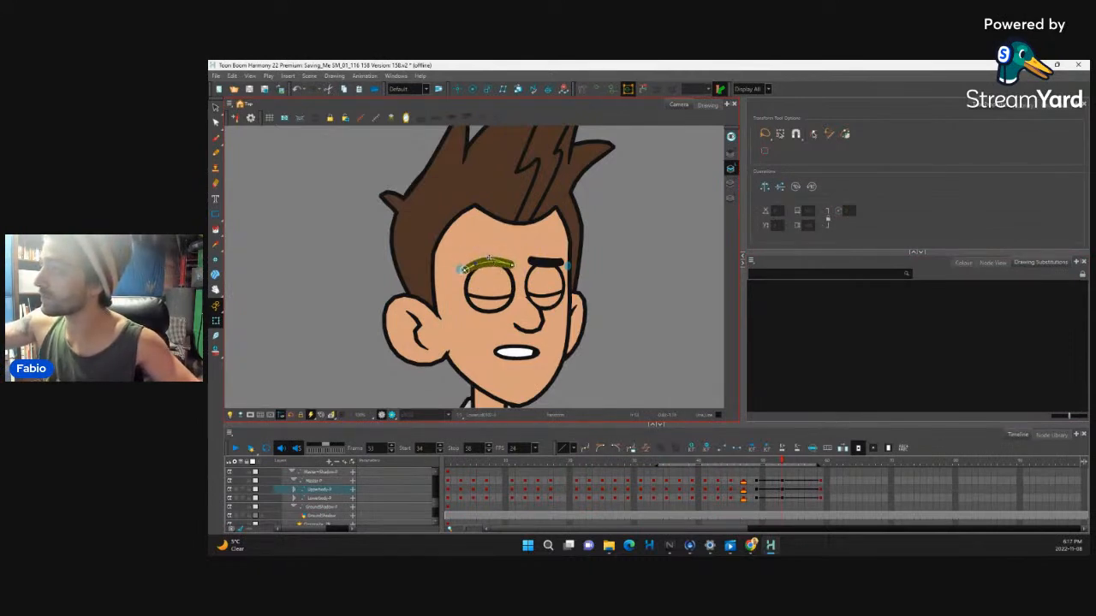
click(545, 258)
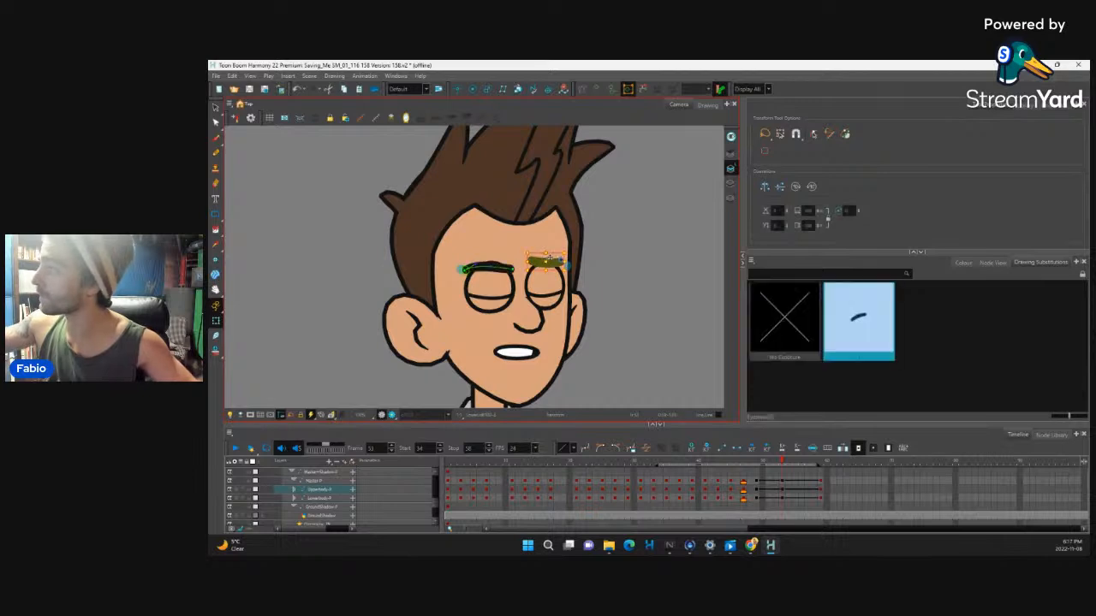
click(545, 260)
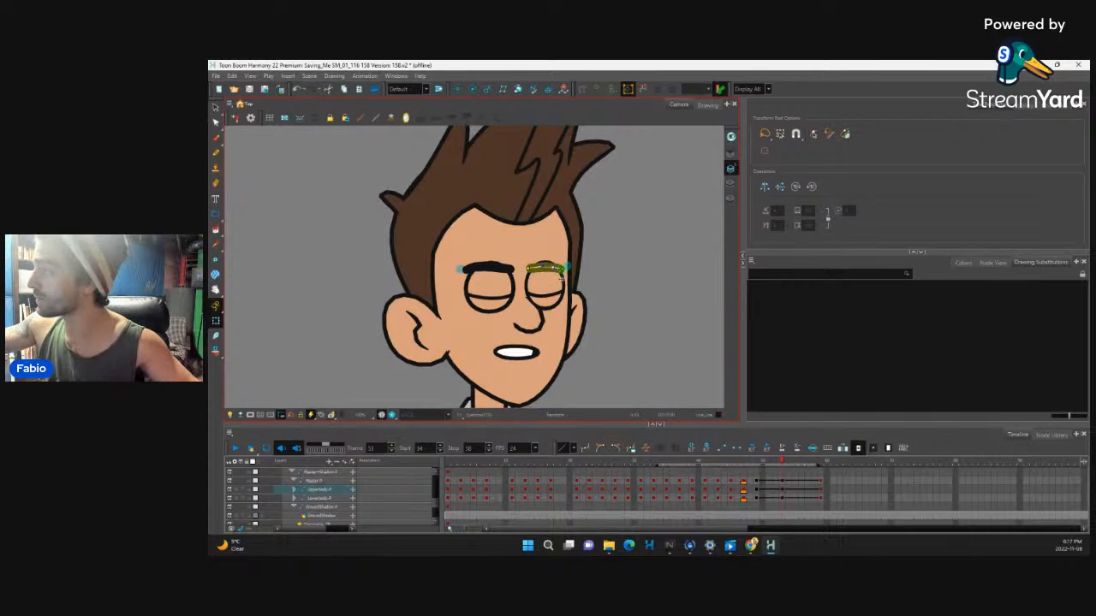
Adjust the outline shape of both closed eyes at frame 53 beneath the lowered eyebrows
click(563, 280)
key(b)
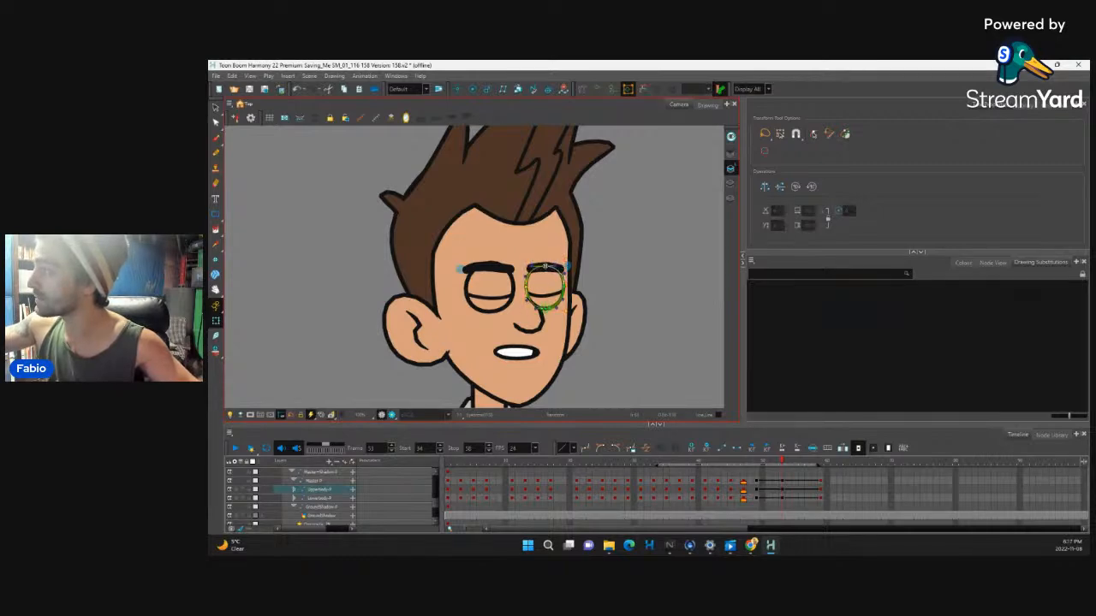
click(469, 289)
key(b)
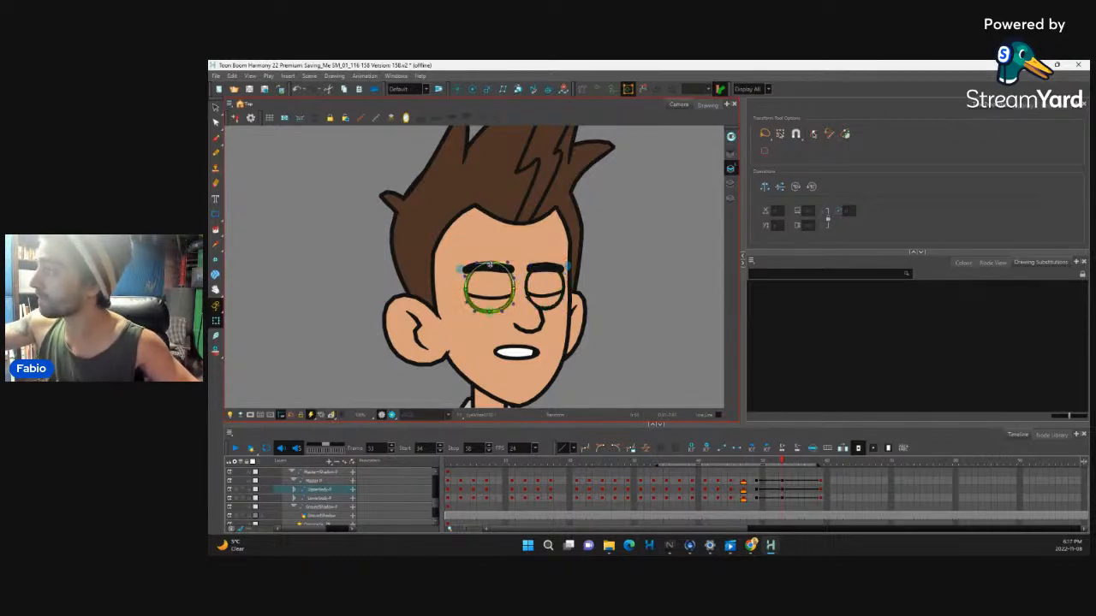
Tilt the eyebrows, eyes and nose together slightly clockwise at frame 53
drag(571, 246, 450, 334)
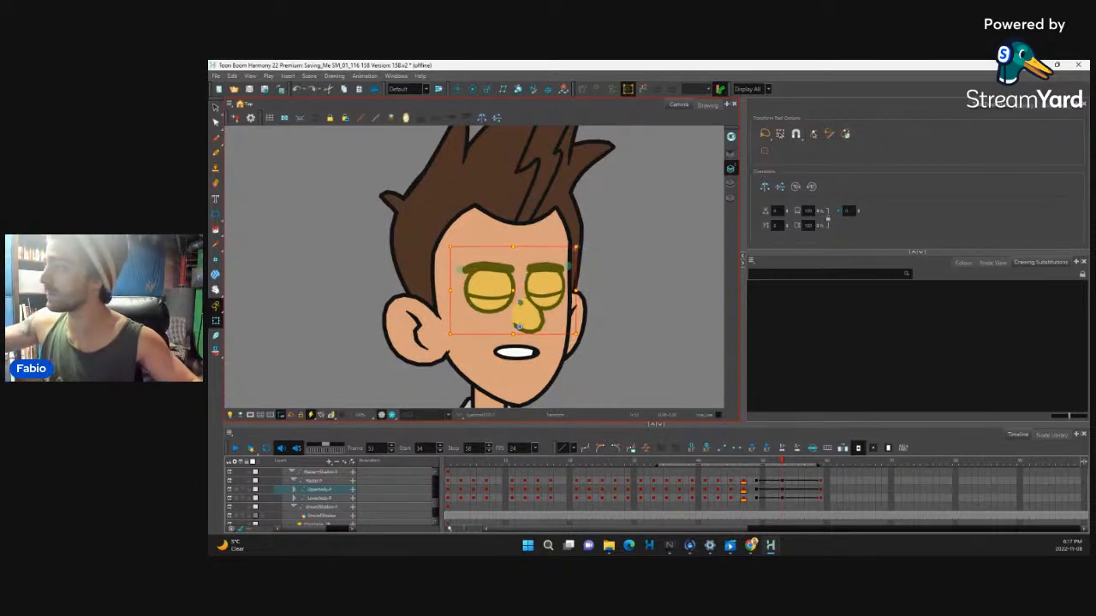
drag(573, 248, 575, 252)
key(1)
key(1)
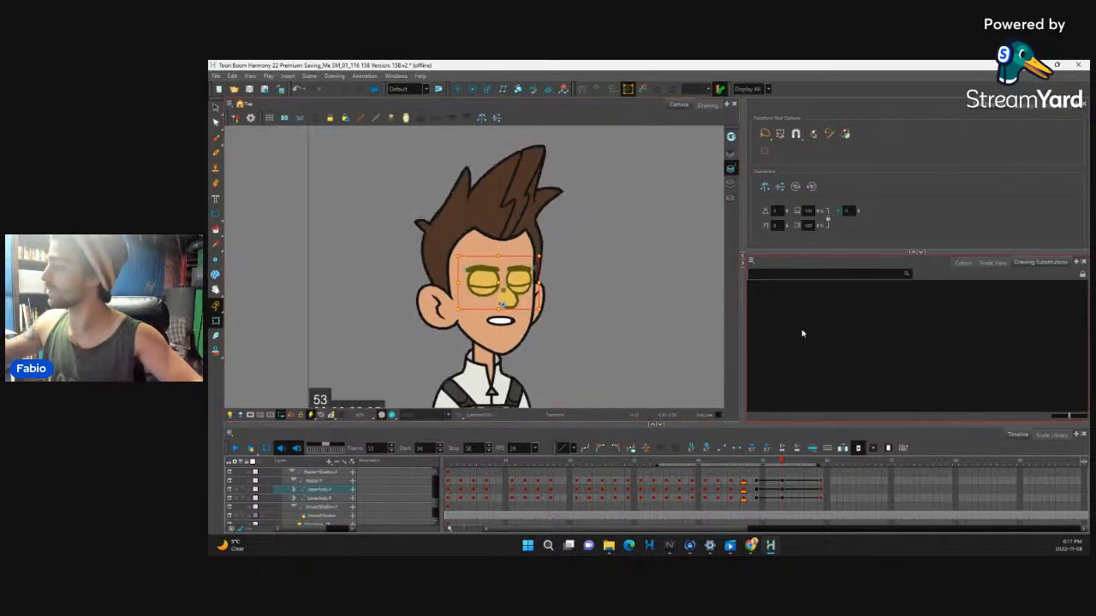
mouse_move(779, 463)
mouse_down()
mouse_move(756, 464)
mouse_move(823, 467)
mouse_move(757, 480)
mouse_move(799, 474)
mouse_move(768, 481)
mouse_move(779, 481)
mouse_move(782, 463)
mouse_up()
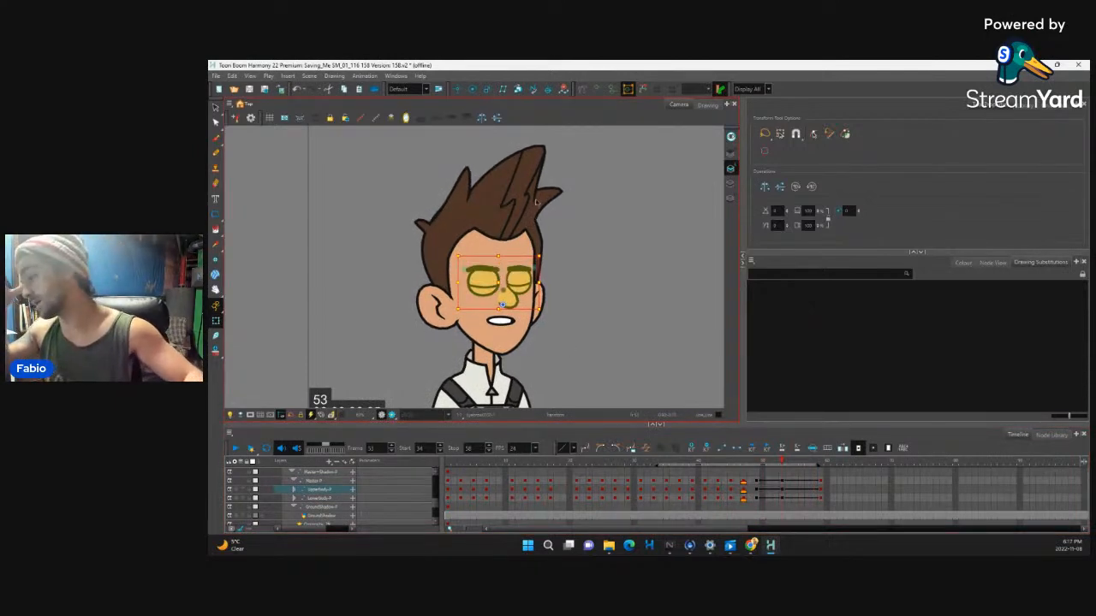
Nudge the back hair slightly up and the front hair slightly down at frame 53
click(540, 247)
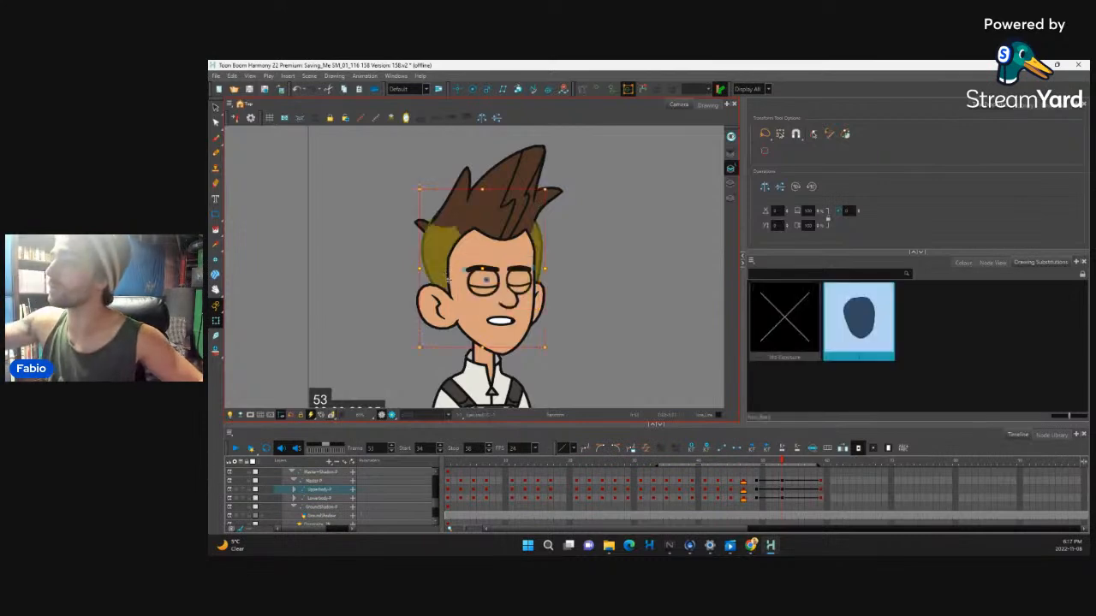
key(Up)
key(Up)
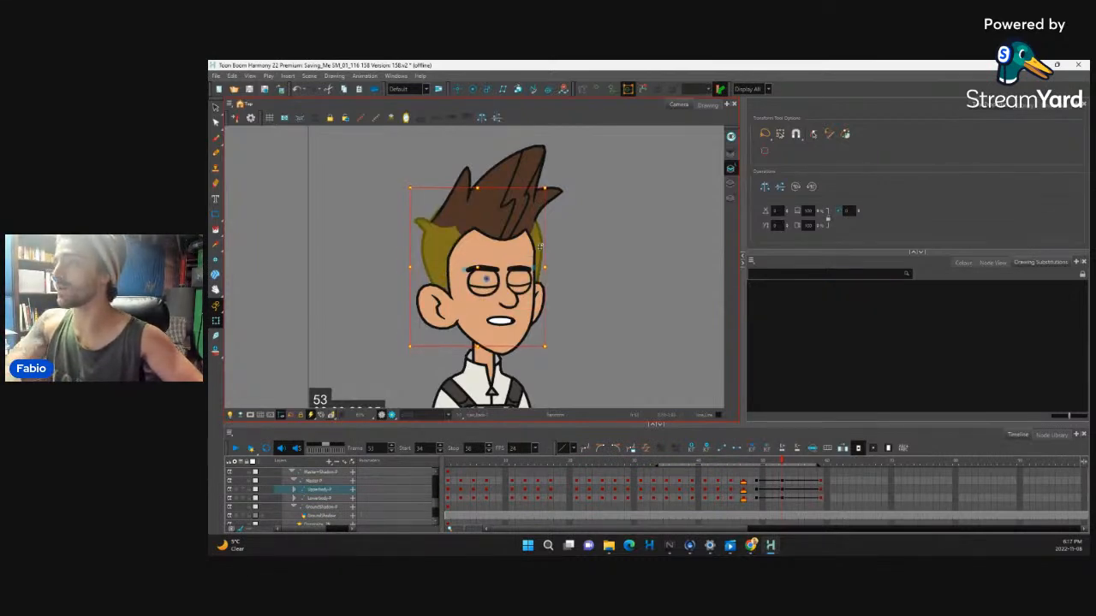
click(524, 215)
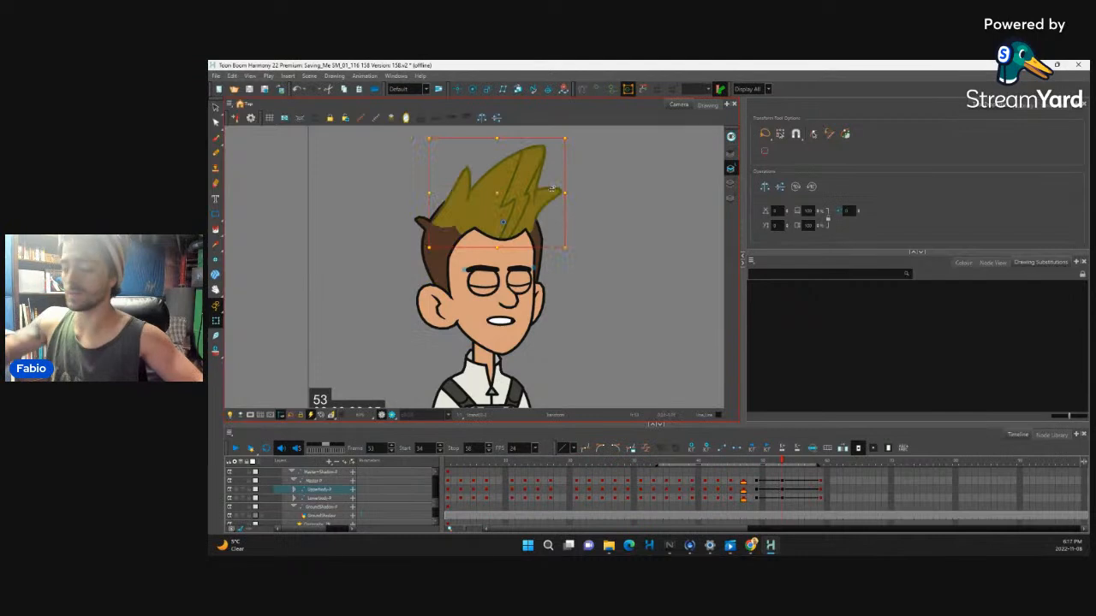
key(Down)
Rotate the whole head slightly clockwise at frame 53 and check it against frame 49
click(491, 289)
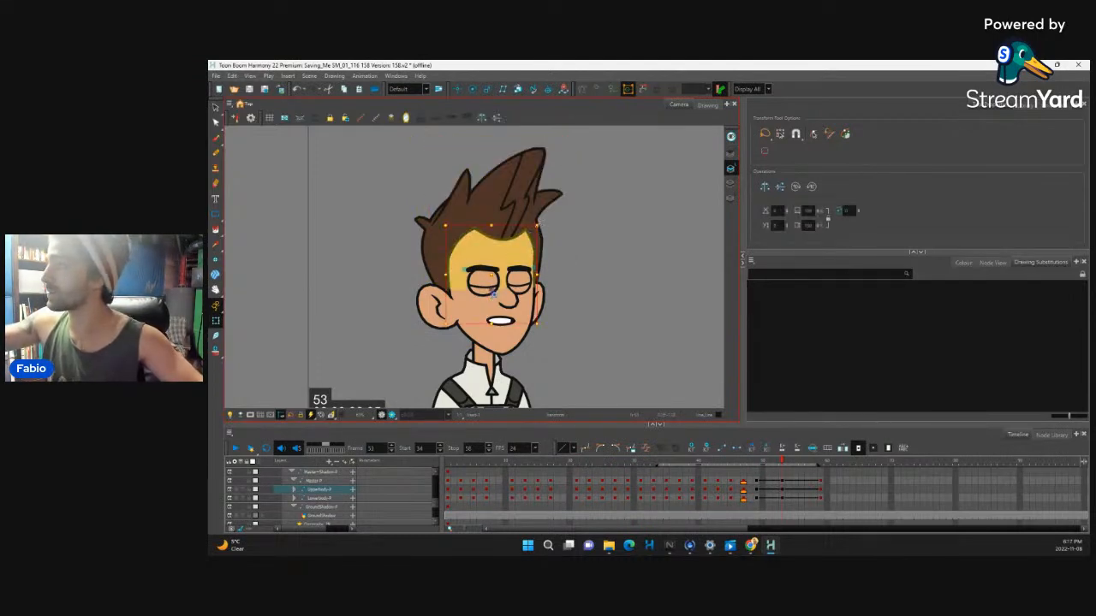
key(b)
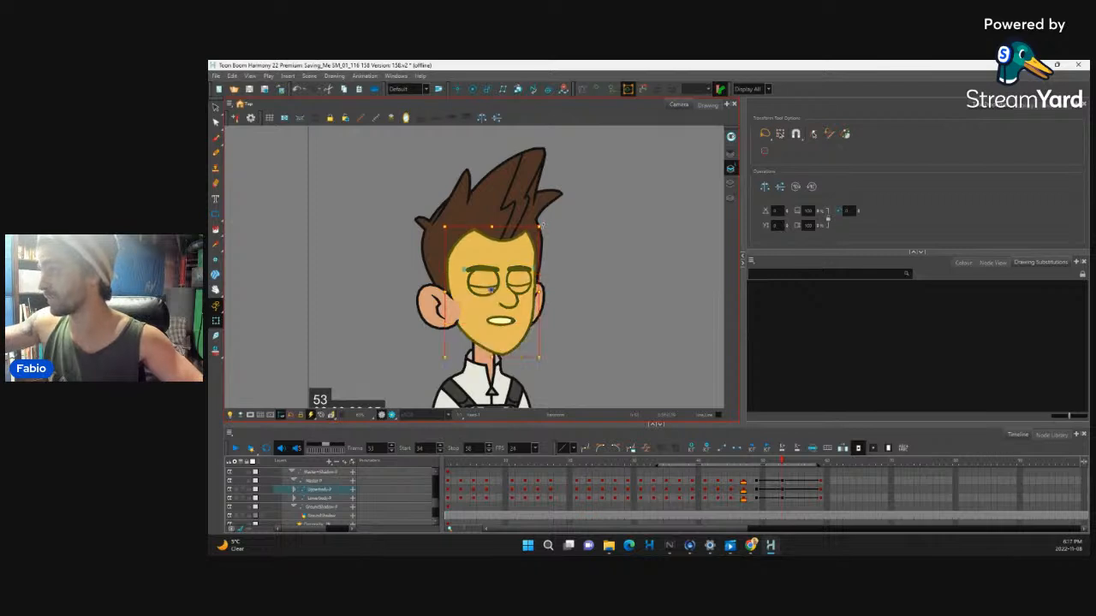
key(b)
drag(570, 137, 572, 139)
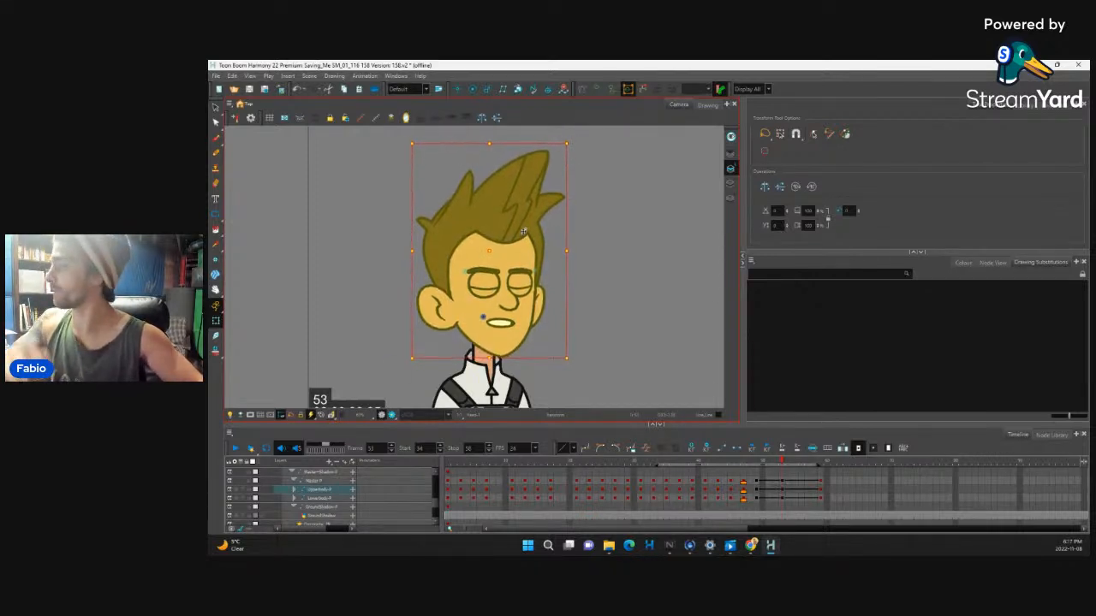
click(758, 464)
Half-open both eyes at frame 55 by swapping each upper eyelid to drawing 3
mouse_move(757, 465)
mouse_down()
mouse_move(818, 466)
mouse_move(674, 491)
mouse_move(794, 496)
mouse_up()
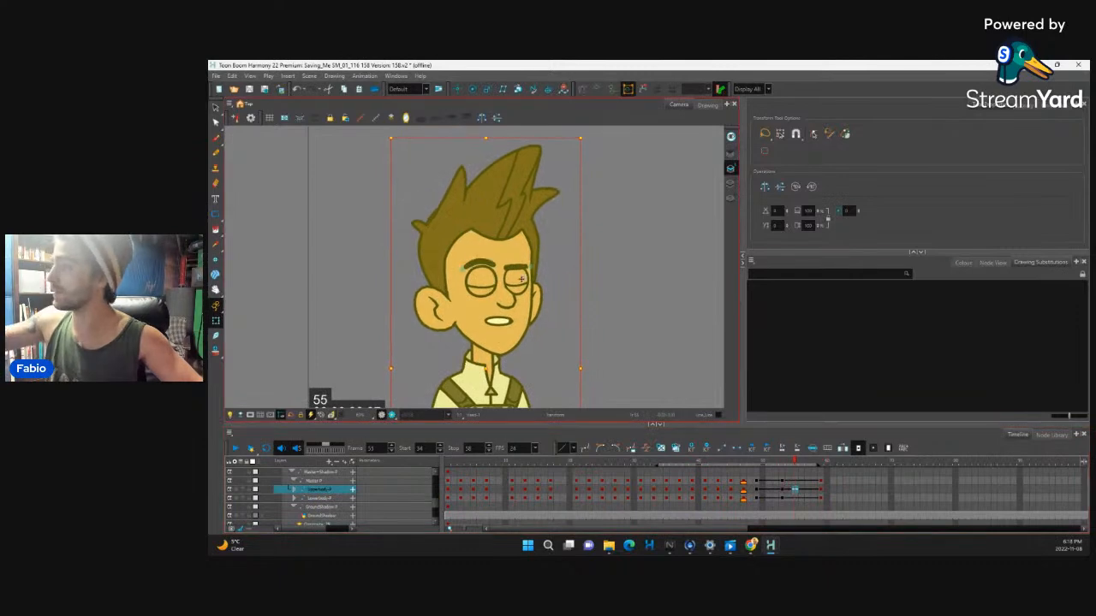
click(519, 280)
click(976, 295)
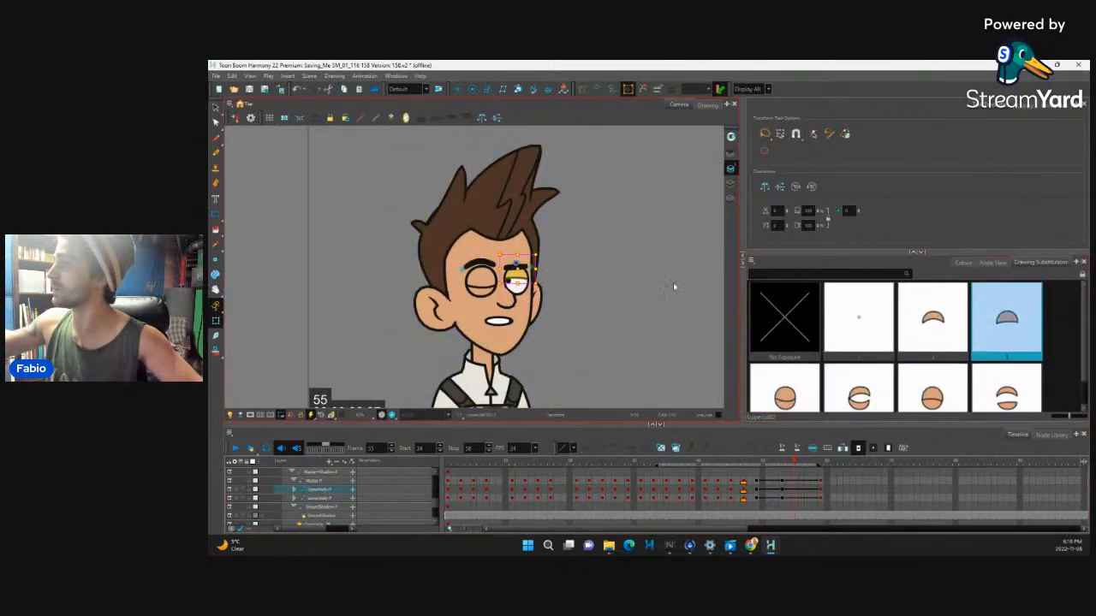
click(475, 286)
click(1014, 345)
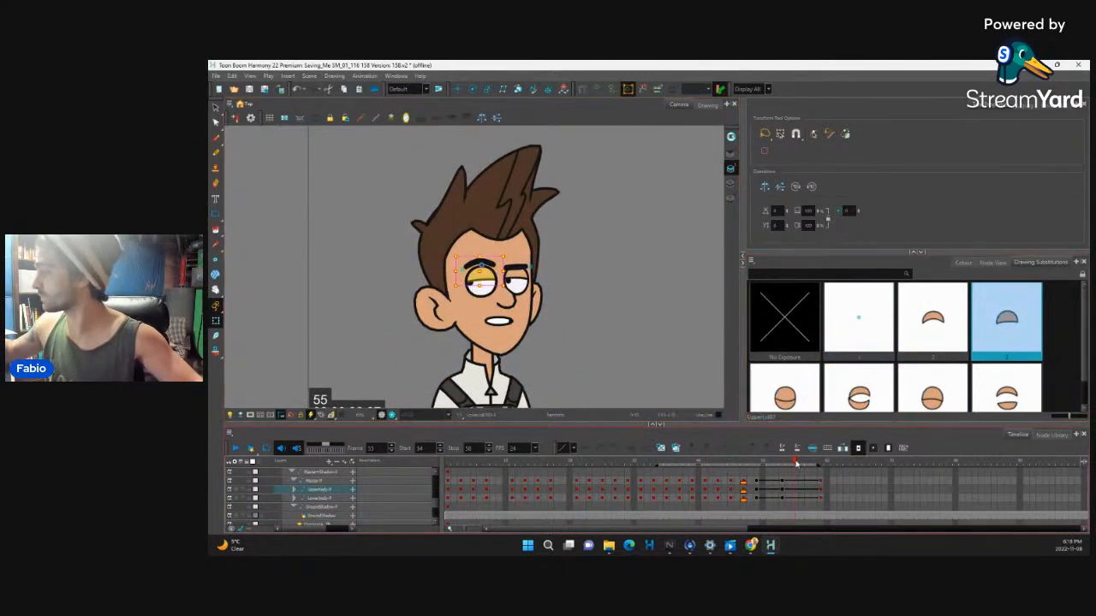
Swap the left eye's upper eyelid to drawing 2 and the right eye's to drawing 1 at frame 57
drag(796, 463, 808, 463)
click(931, 331)
click(847, 329)
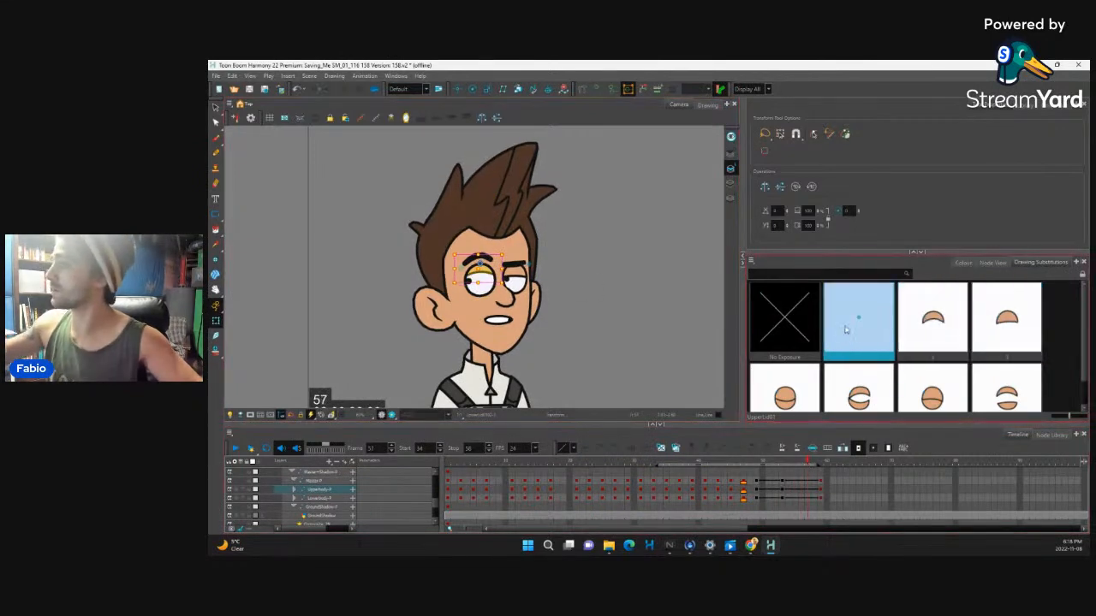
click(941, 329)
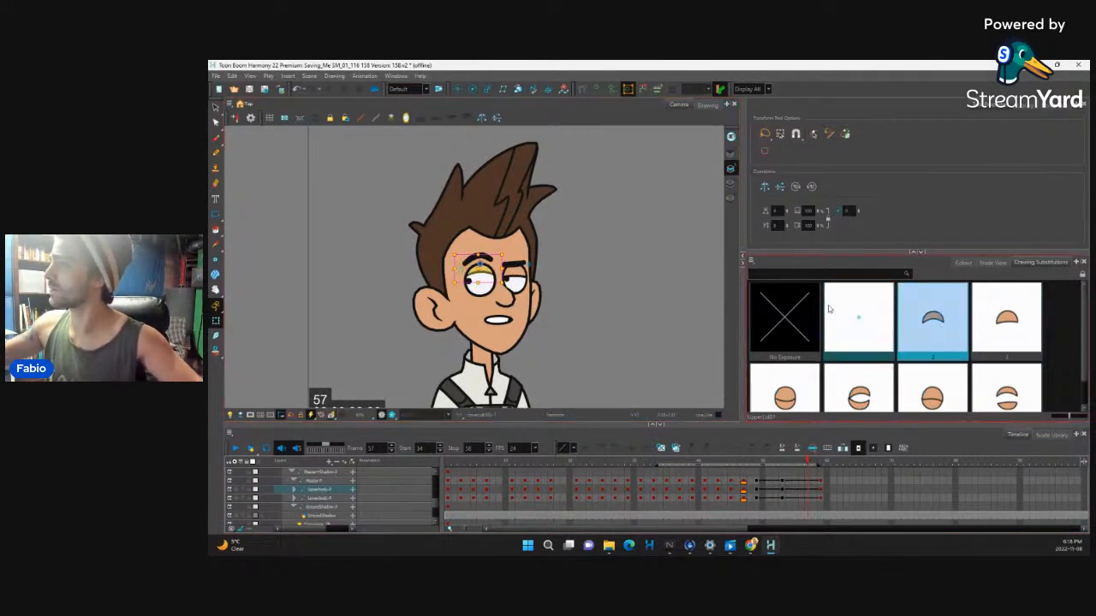
click(859, 329)
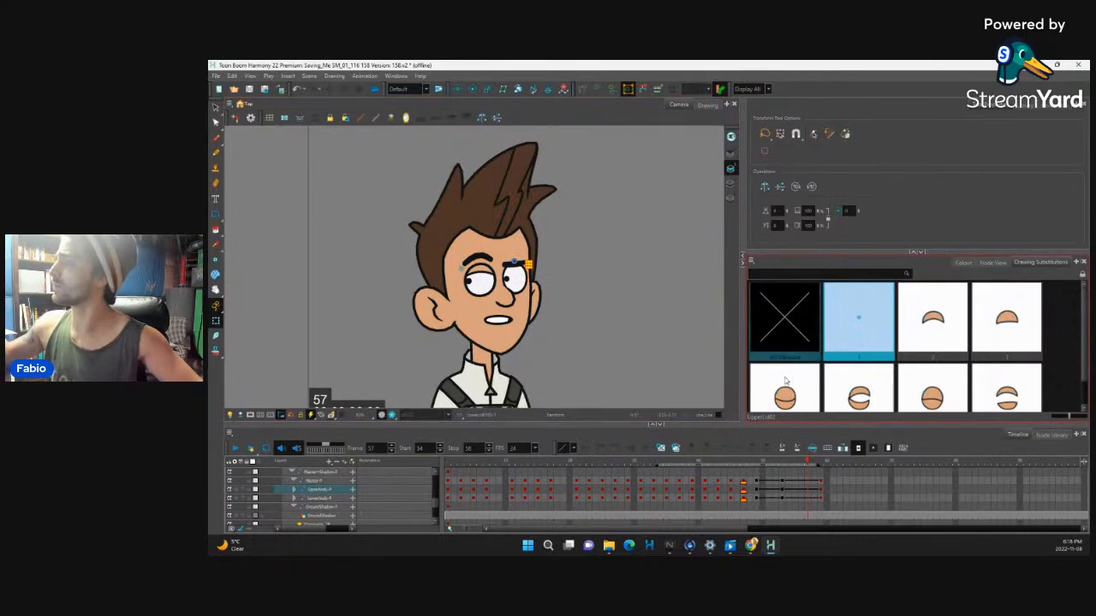
Swap the right eye's upper eyelid to drawing 1 at frame 56 and compare it with frame 57
click(747, 481)
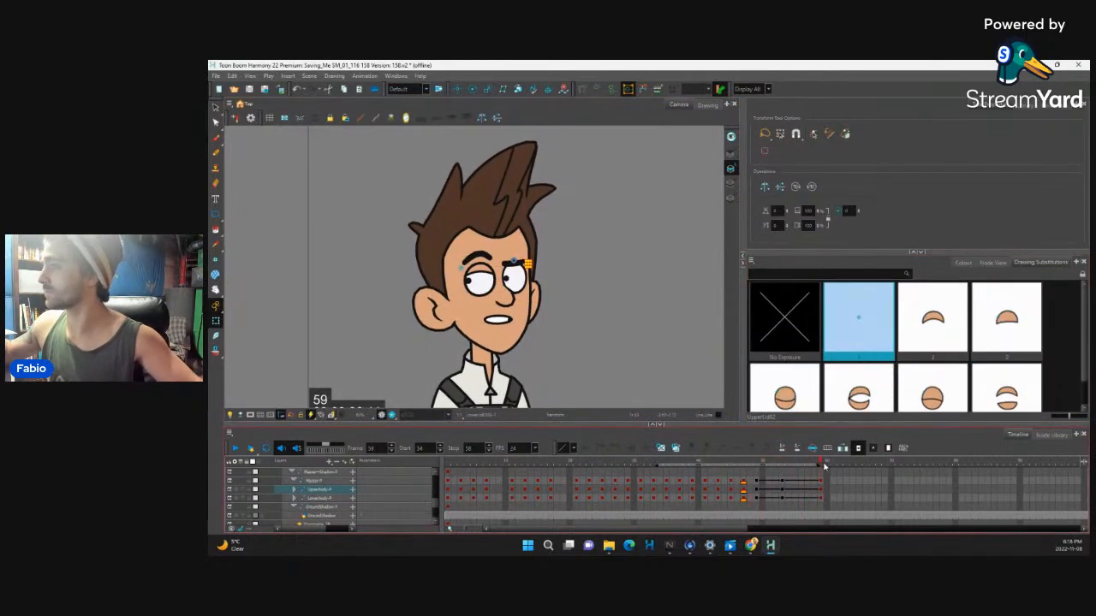
drag(779, 488, 805, 491)
click(877, 346)
click(479, 270)
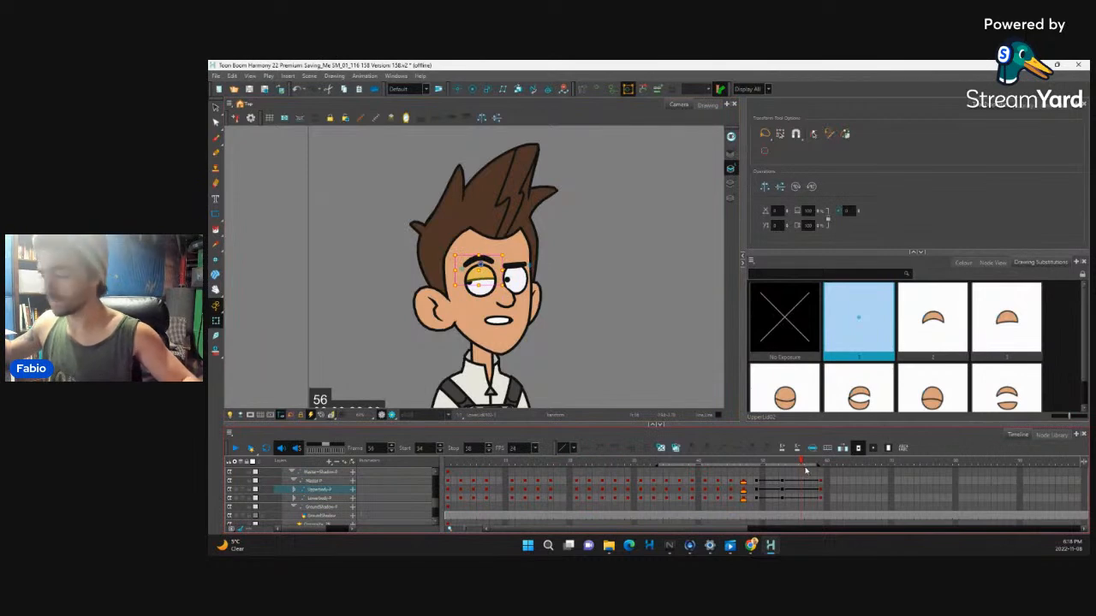
click(806, 462)
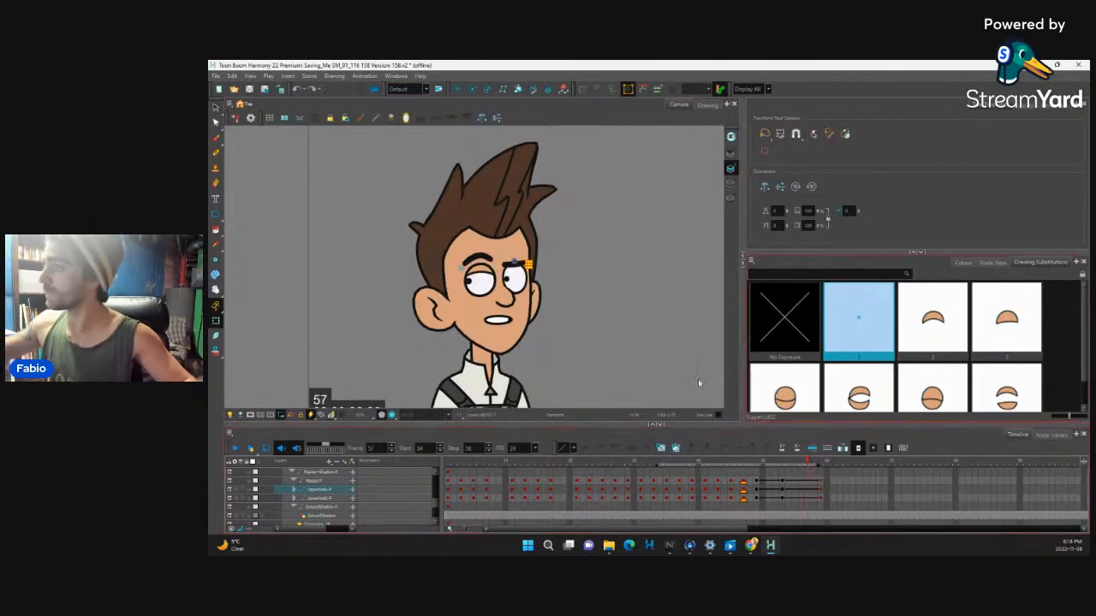
Try eyelid drawings 1 and 7 on the left eye at frame 57
click(483, 271)
click(880, 335)
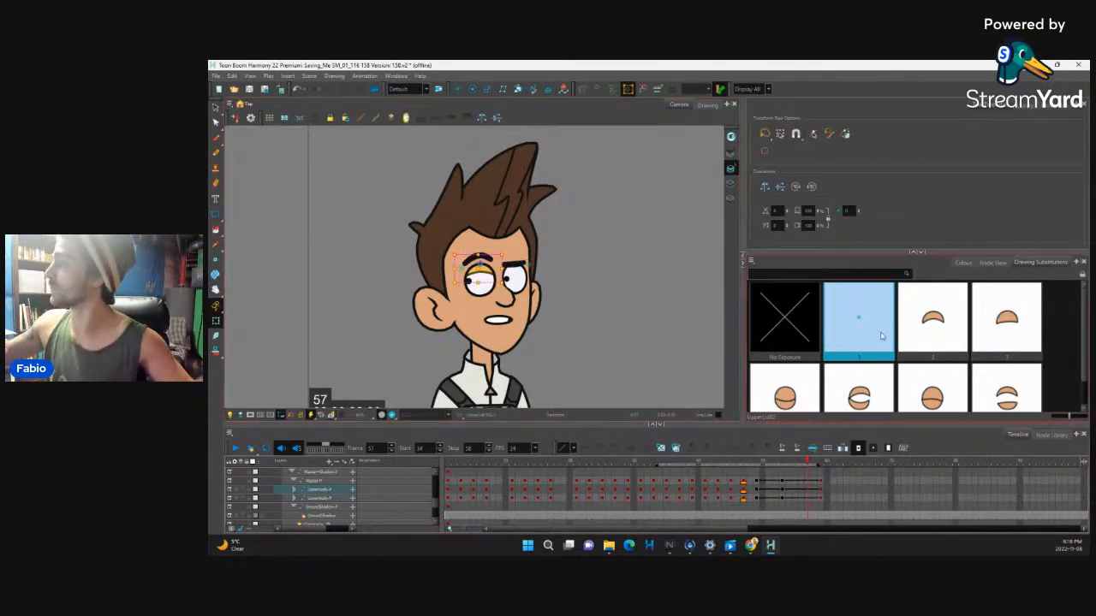
click(1023, 378)
scroll(890, 368, down, 1)
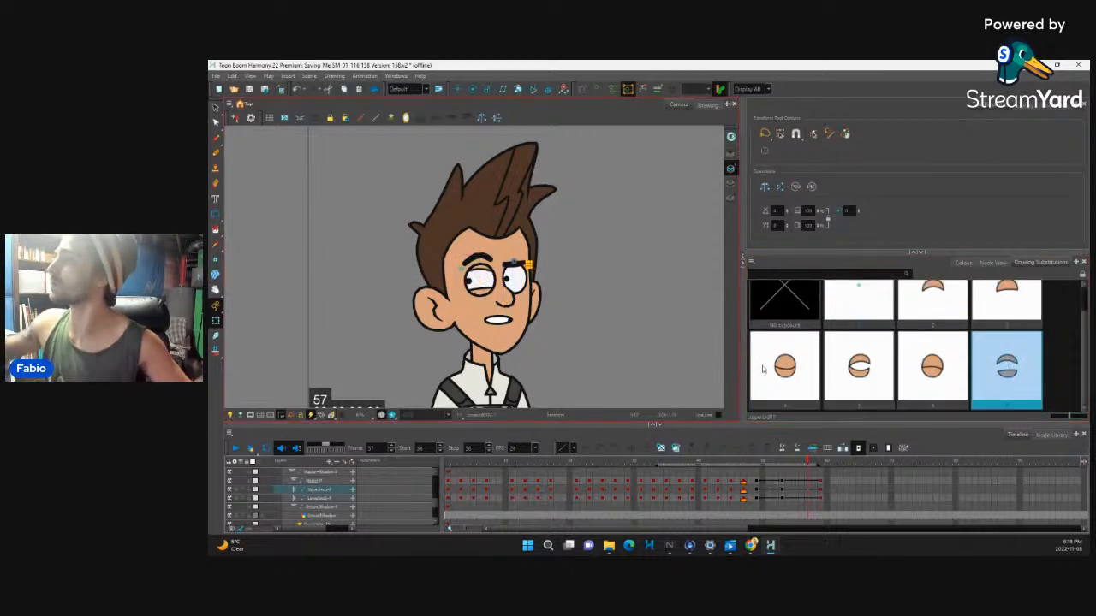
Swap the left eye's upper eyelid to drawing 7 at frame 56 and scrub through the blink
mouse_move(801, 463)
mouse_down()
mouse_move(817, 472)
mouse_move(785, 487)
mouse_move(795, 490)
mouse_move(794, 468)
mouse_move(752, 473)
mouse_move(817, 465)
mouse_move(788, 467)
mouse_move(800, 467)
mouse_up()
click(980, 379)
click(488, 279)
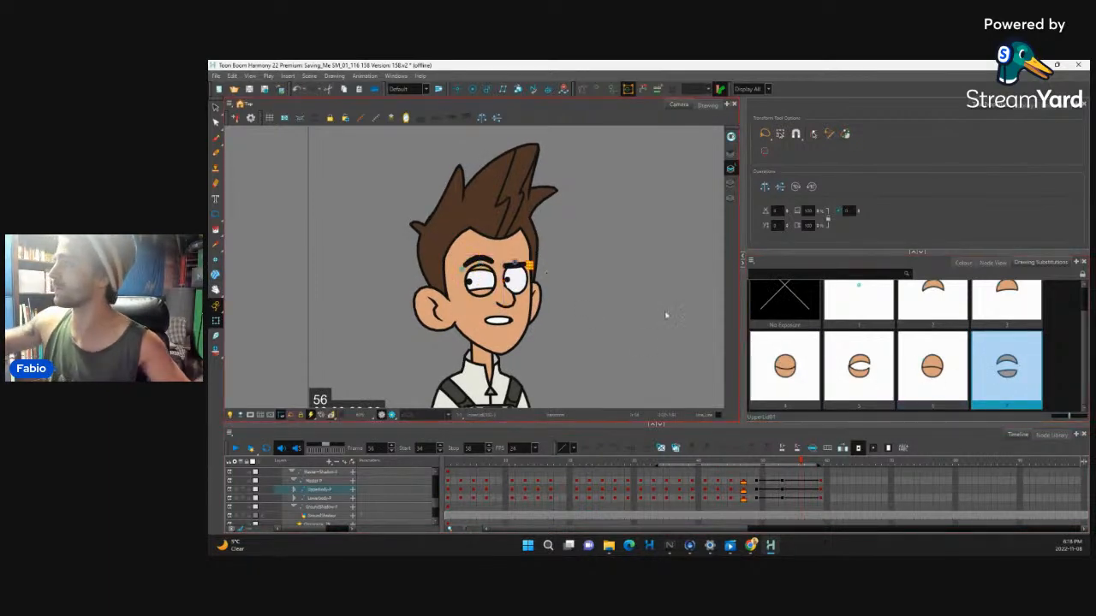
mouse_move(803, 465)
mouse_down()
mouse_move(768, 470)
mouse_move(813, 468)
mouse_move(753, 469)
mouse_move(822, 480)
mouse_up()
Restore drawing 3 on both upper eyelids at frame 55
mouse_move(888, 471)
mouse_down()
mouse_move(781, 502)
mouse_move(796, 499)
mouse_up()
click(1006, 302)
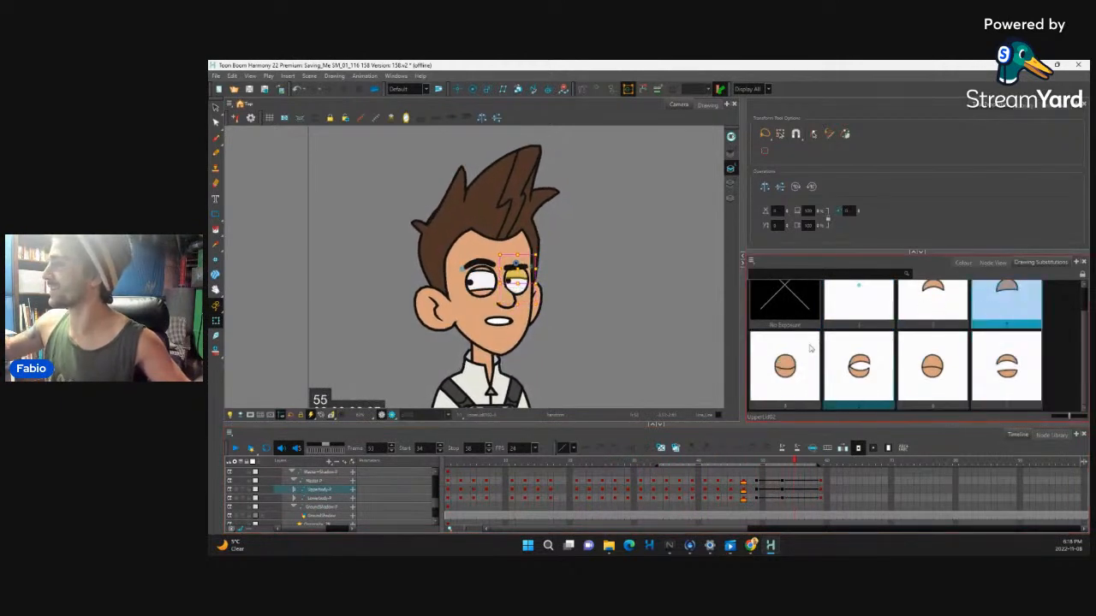
click(1009, 339)
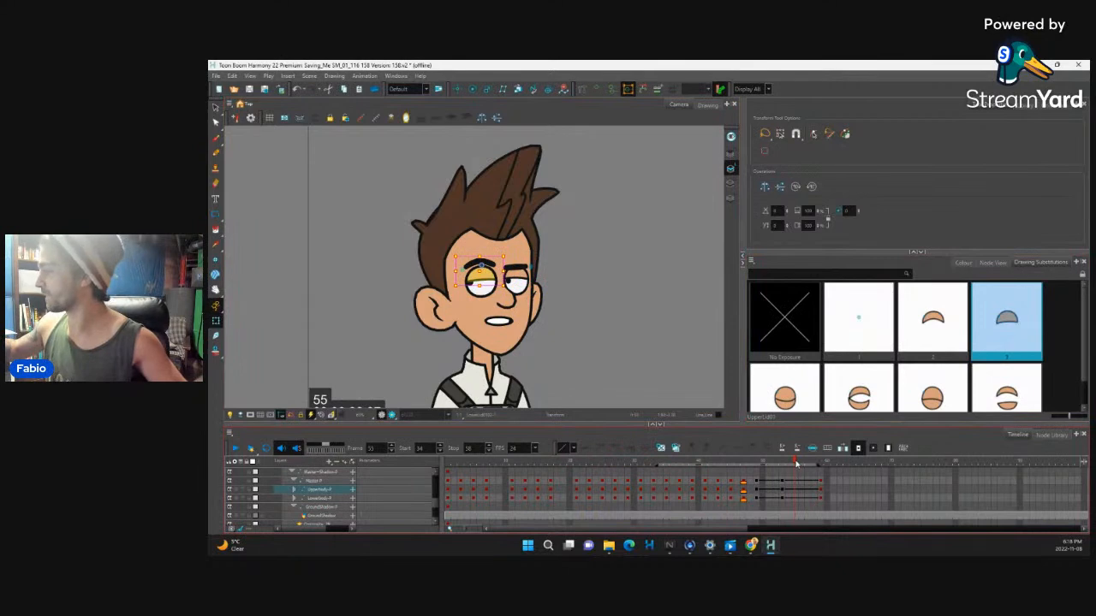
Set both upper eyelids to drawing 1 at frame 57 and to drawing 3 at frame 56
drag(797, 463, 808, 464)
click(857, 304)
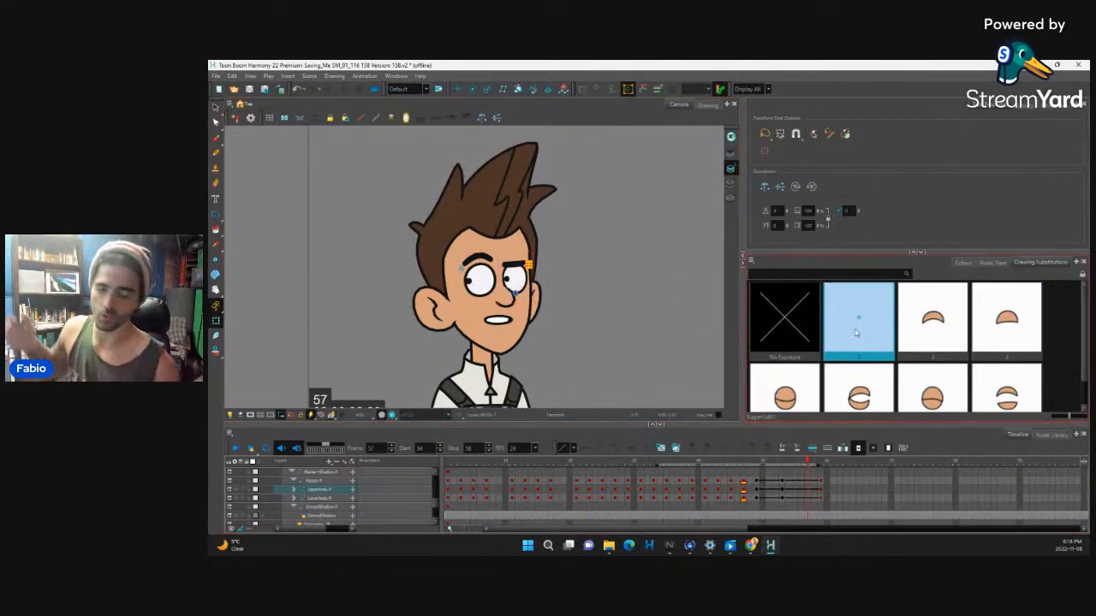
click(805, 463)
mouse_move(803, 463)
mouse_down()
mouse_move(730, 463)
mouse_move(829, 476)
mouse_move(796, 486)
mouse_move(805, 483)
mouse_up()
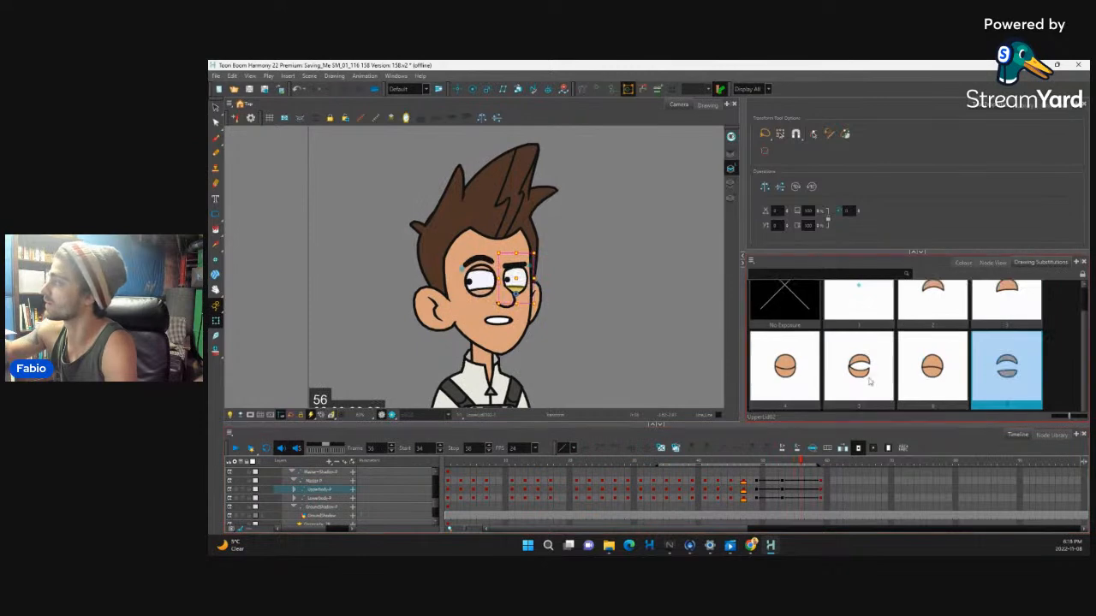
click(994, 307)
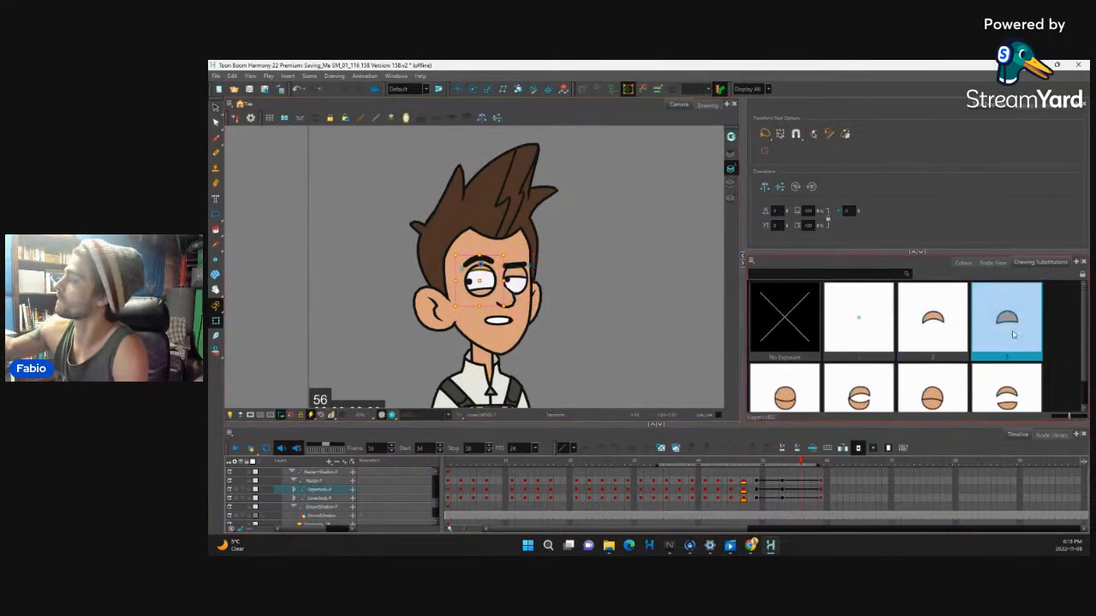
click(812, 463)
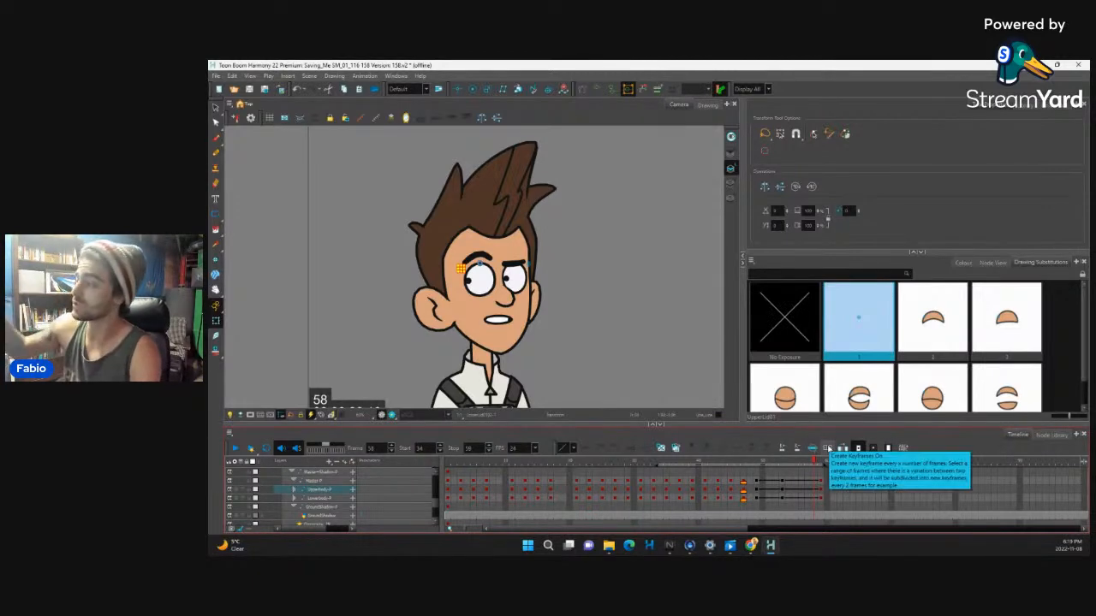
Scrub through the blink and add a keyframe at frame 63 on the master, upper body and lower body layers
click(743, 481)
mouse_move(745, 465)
mouse_down()
mouse_move(809, 477)
mouse_move(697, 497)
mouse_move(777, 491)
mouse_move(782, 468)
mouse_move(753, 467)
mouse_move(814, 469)
mouse_move(770, 482)
mouse_move(827, 482)
mouse_move(844, 493)
mouse_up()
key(2)
key(1)
key(1)
key(1)
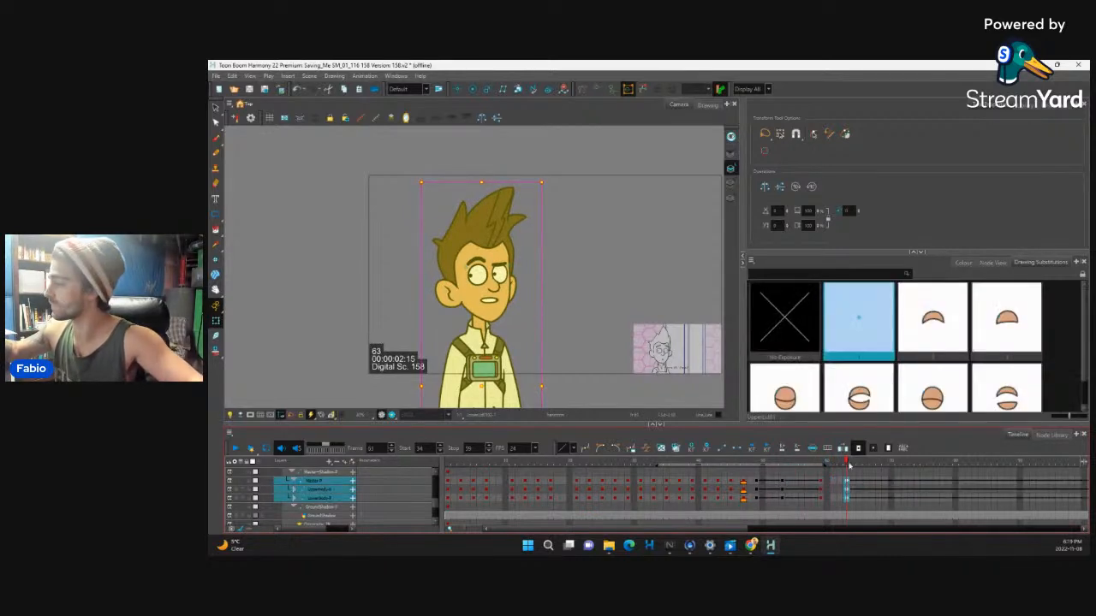
Inspect the face group, both eyebrows and the right upper eyelid at frame 59
click(821, 481)
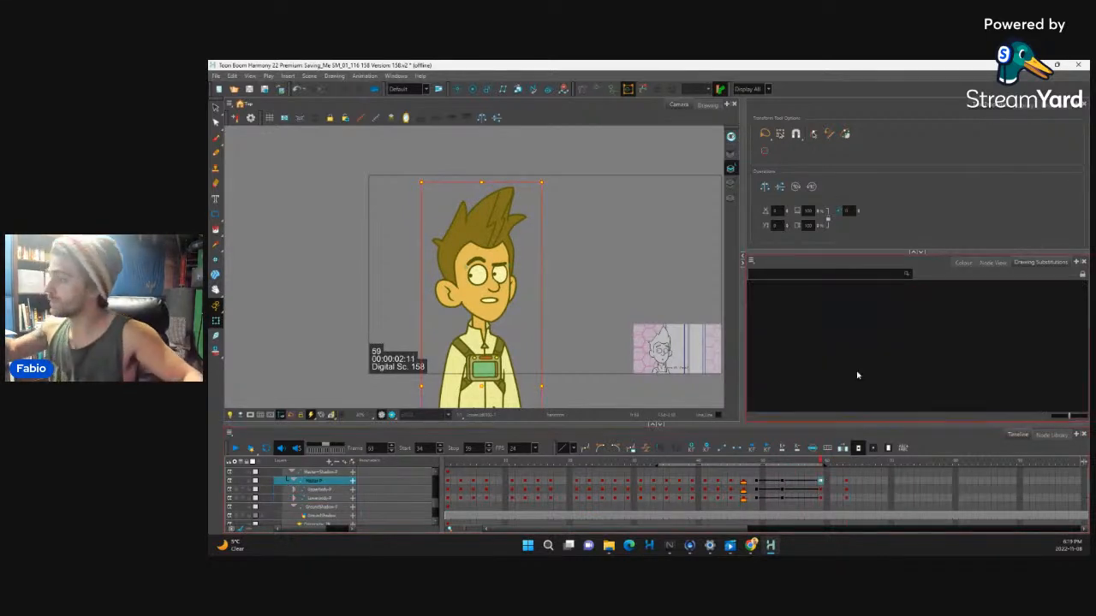
click(504, 264)
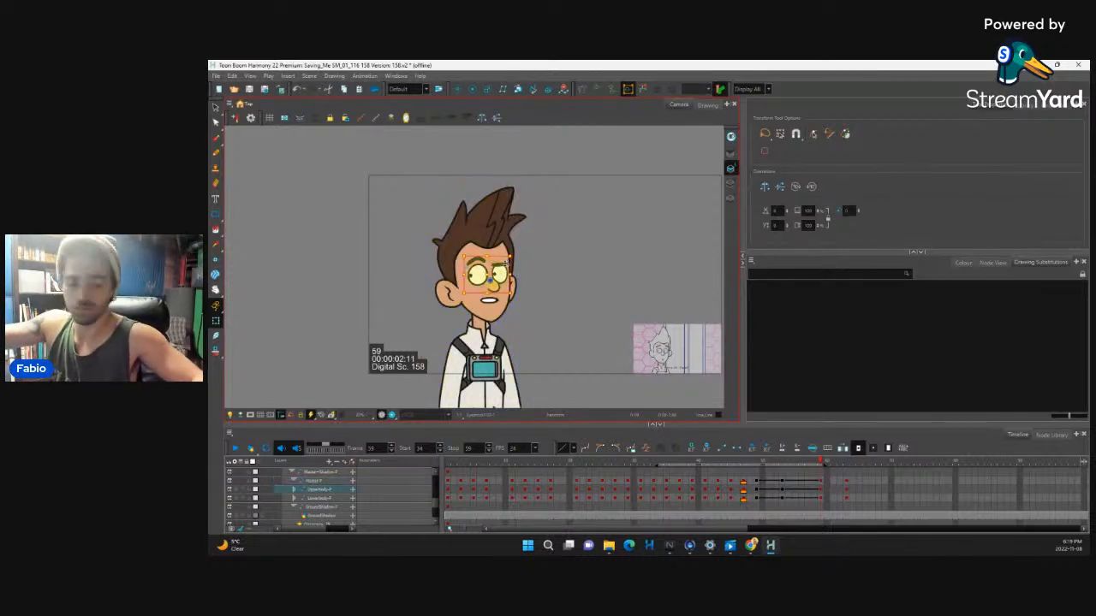
scroll(490, 280, up, 3)
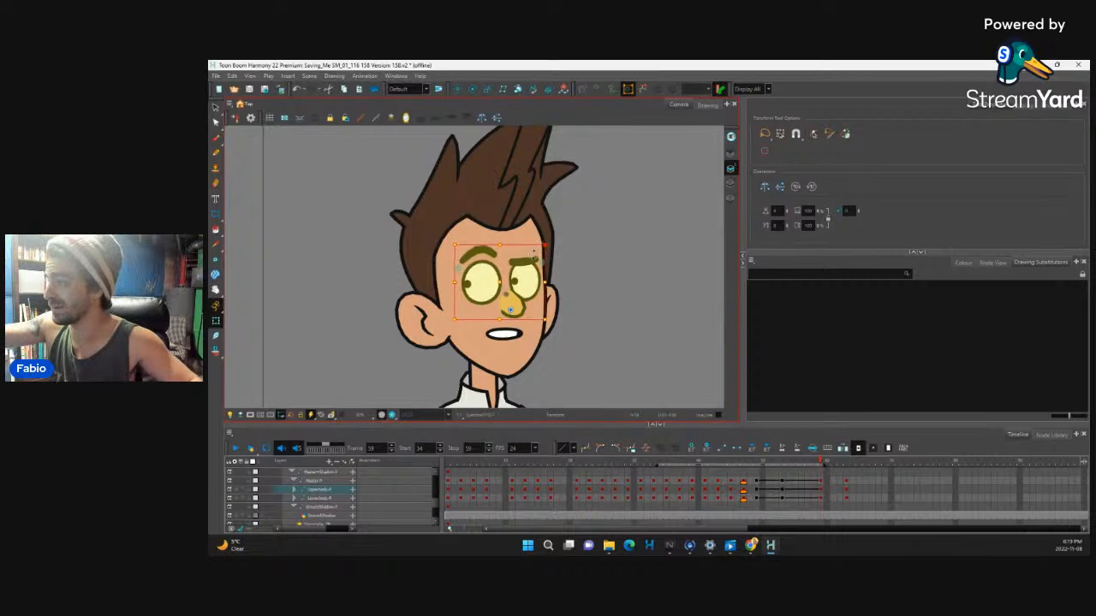
click(523, 261)
key(Escape)
click(522, 262)
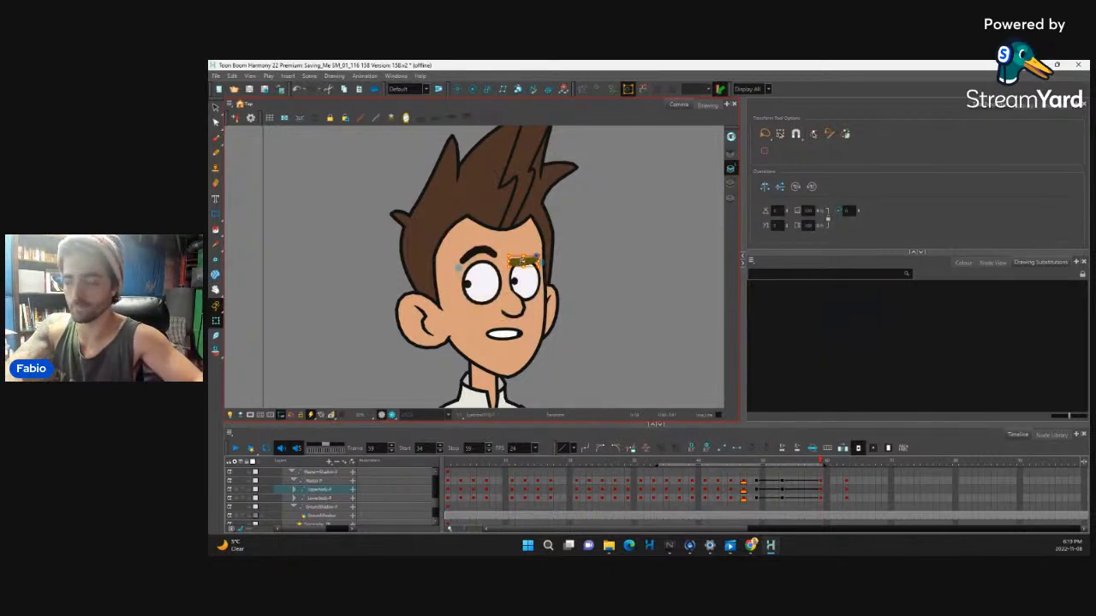
click(476, 257)
key(Escape)
click(474, 270)
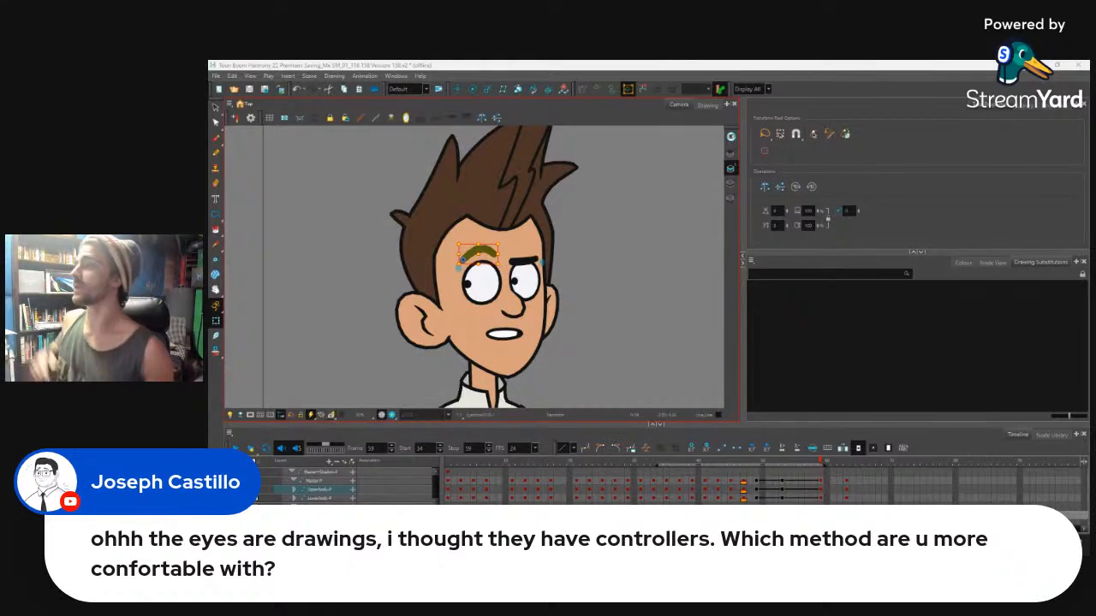
click(548, 271)
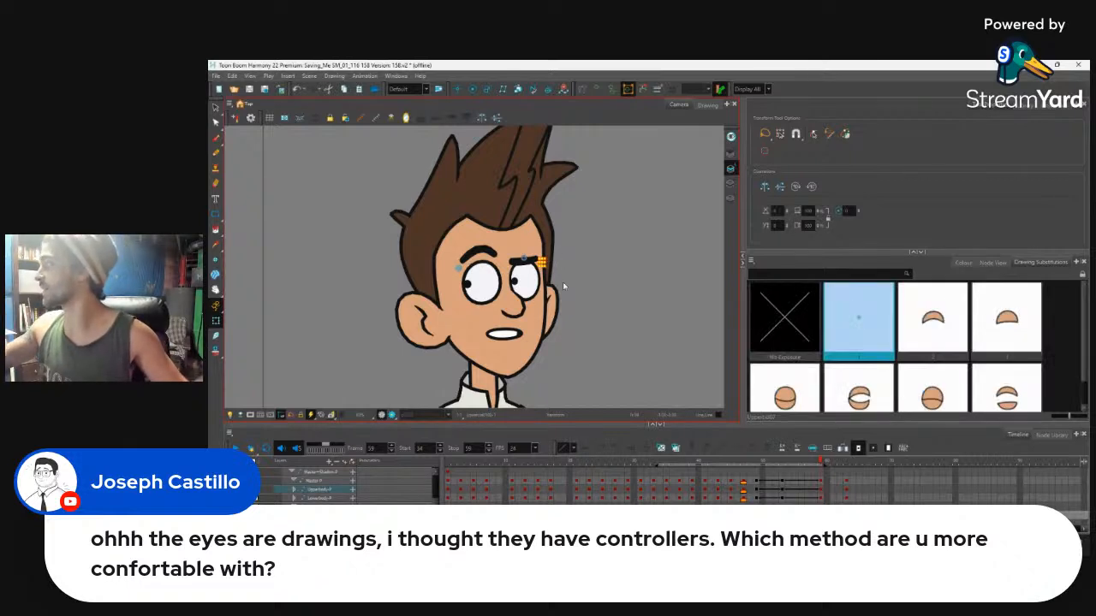
scroll(1084, 339, down, 1)
scroll(1083, 339, up, 1)
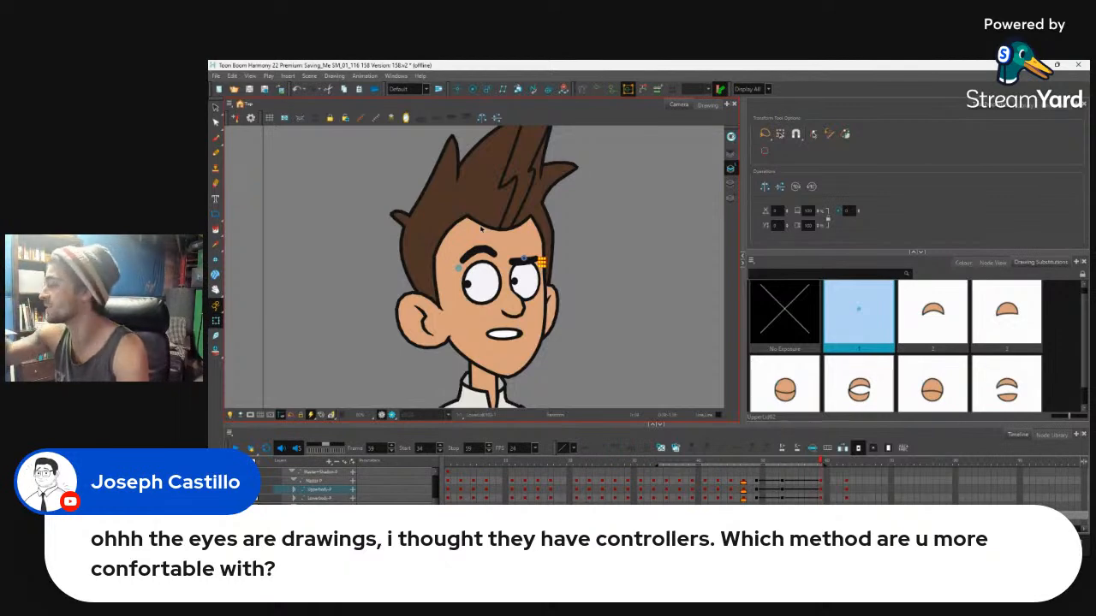
Connect the keyframes at frames 59 and 63 with motion on the master and body layers
click(758, 481)
mouse_move(760, 461)
mouse_down()
mouse_move(848, 467)
mouse_move(821, 498)
mouse_up()
key(period)
key(period)
key(period)
key(period)
key(period)
click(826, 463)
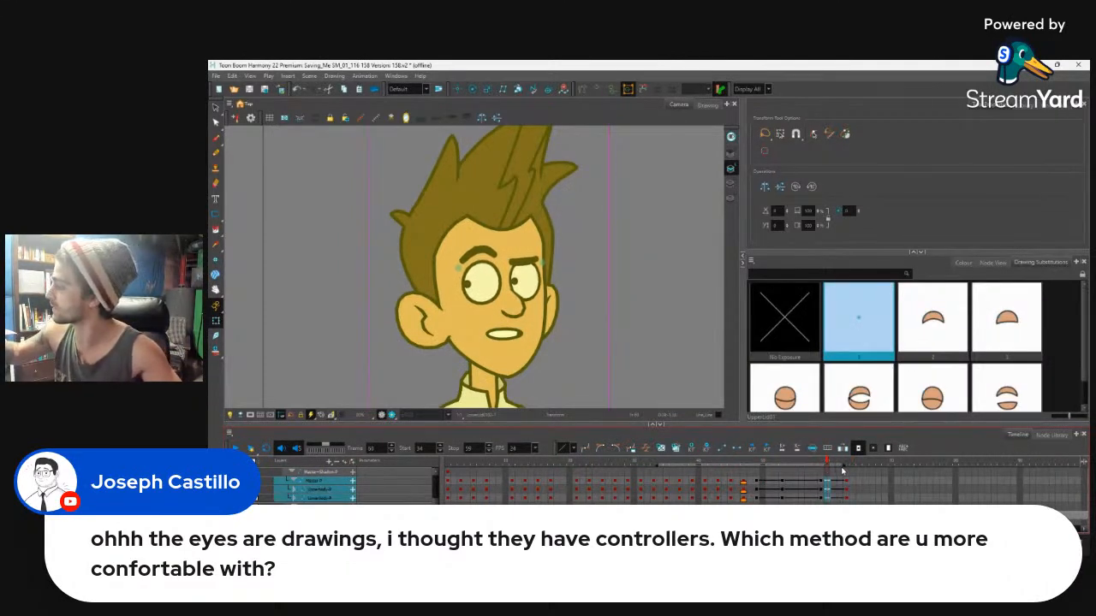
Set the playback stop to frame 63 and play the sequence back from frame 34
drag(829, 464, 657, 466)
click(238, 449)
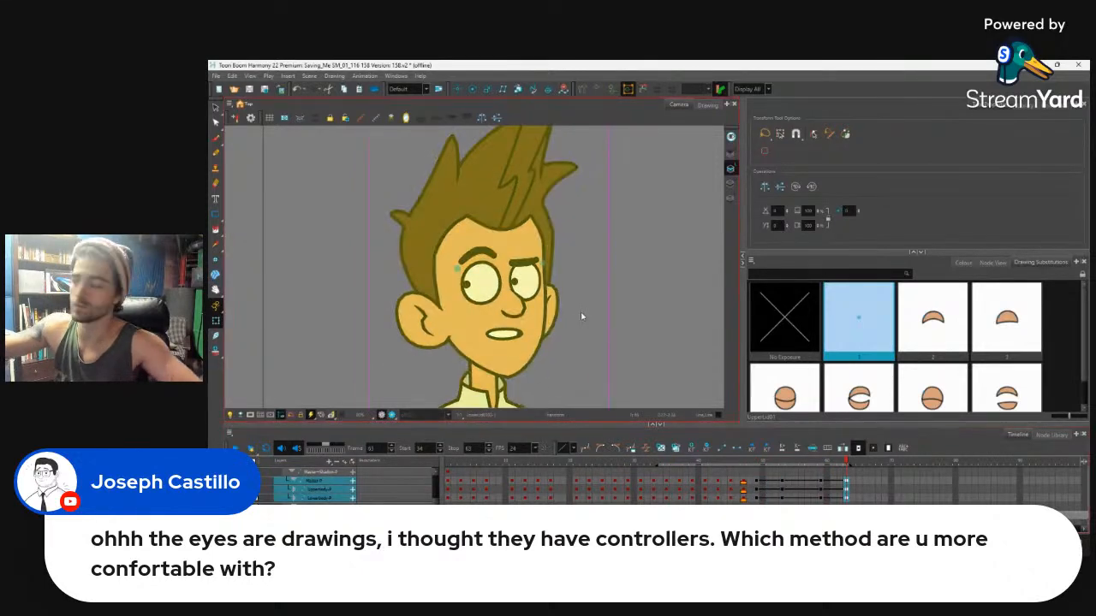
key(2)
key(2)
key(2)
click(237, 448)
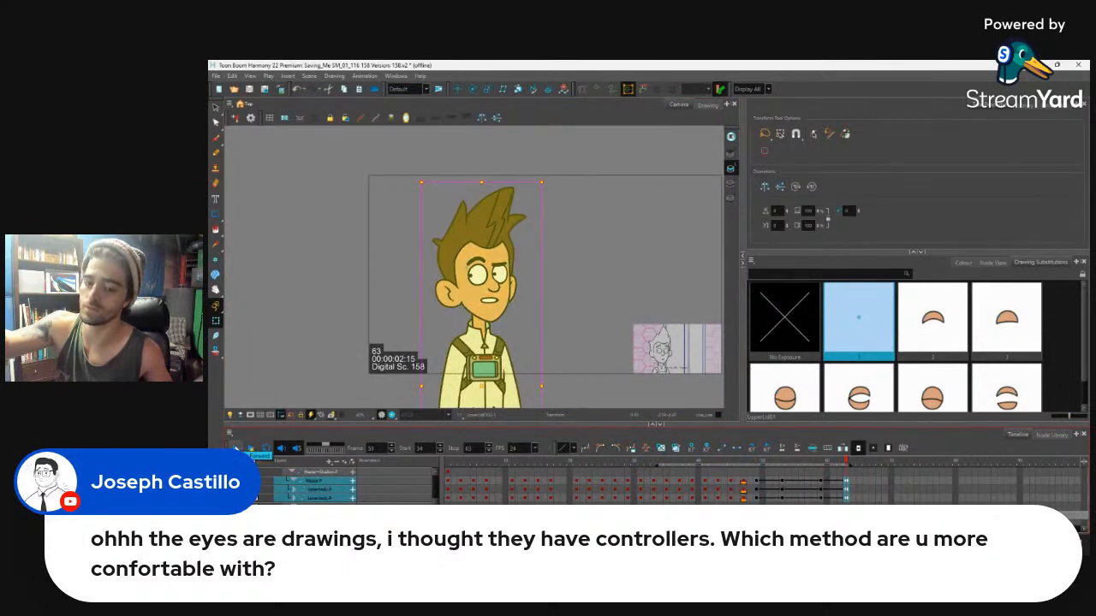
click(237, 448)
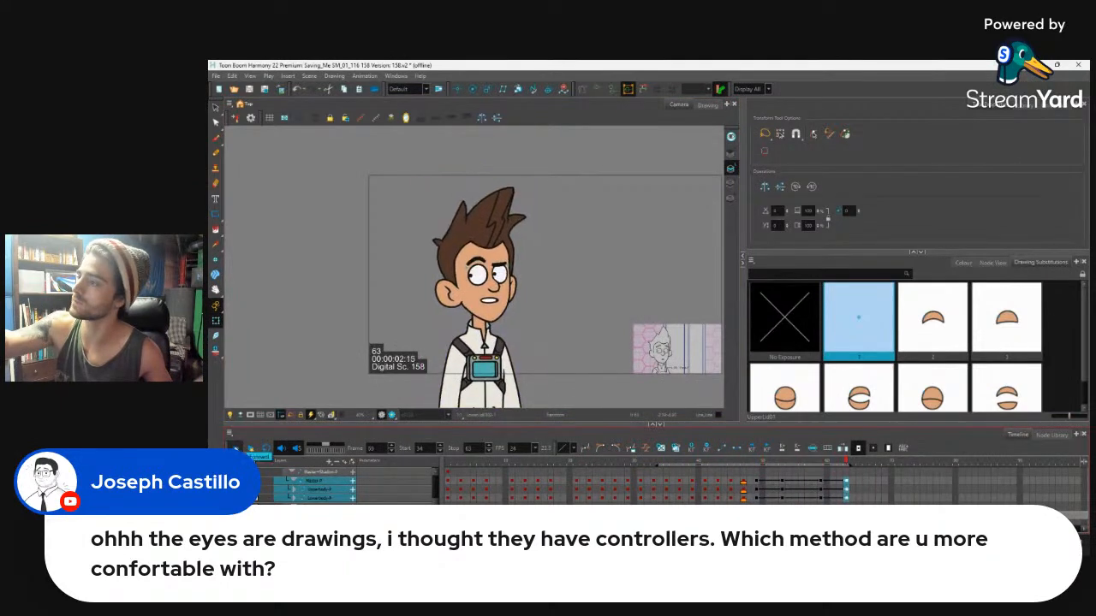
click(818, 481)
click(844, 462)
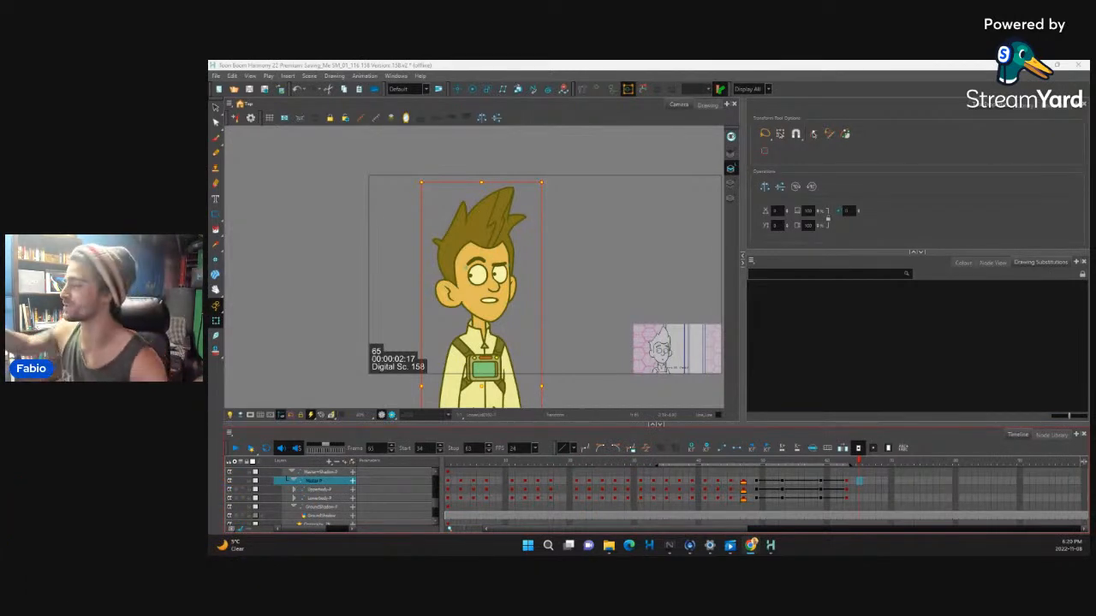
Return to the master layer's key at frame 59 and revert the span up to frame 63 to non-interpolated keyframes
click(783, 479)
drag(783, 462, 767, 481)
mouse_move(818, 481)
mouse_down()
mouse_move(843, 481)
mouse_move(809, 486)
mouse_move(822, 482)
mouse_up()
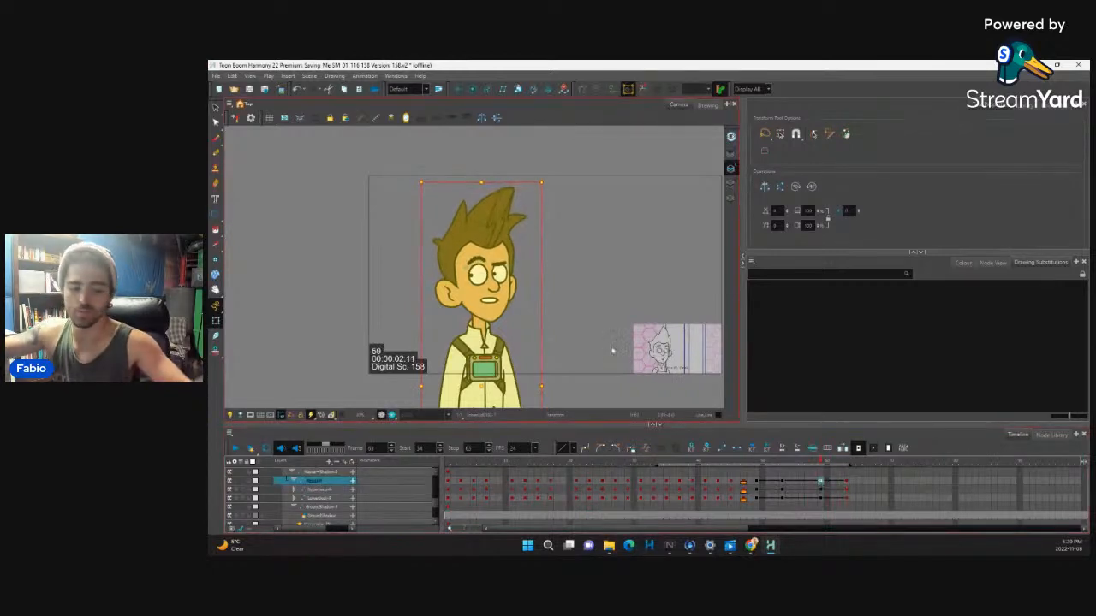
key(shift+b)
key(])
key(ctrl+k)
key(b)
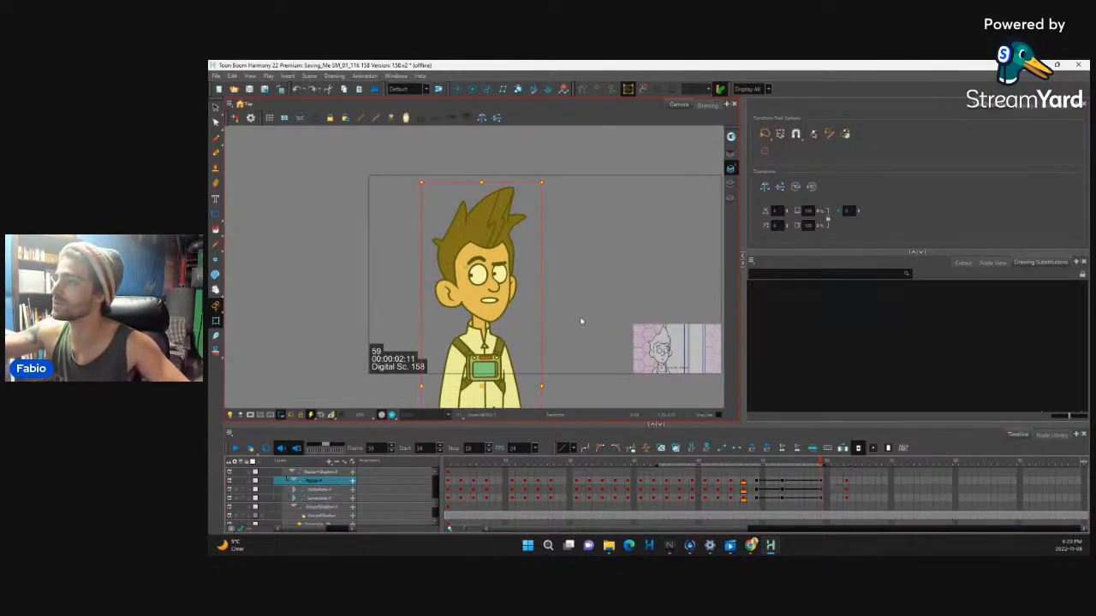
Recheck the face group and each eyebrow at frame 59 by moving through the rig hierarchy
key(shift+b)
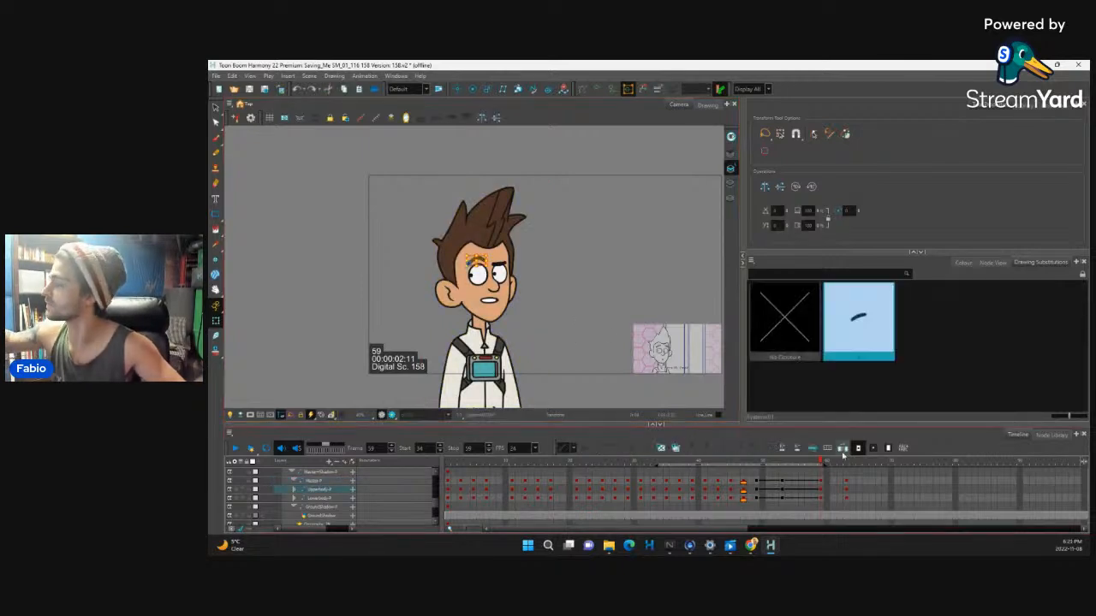
key(comma)
key(comma)
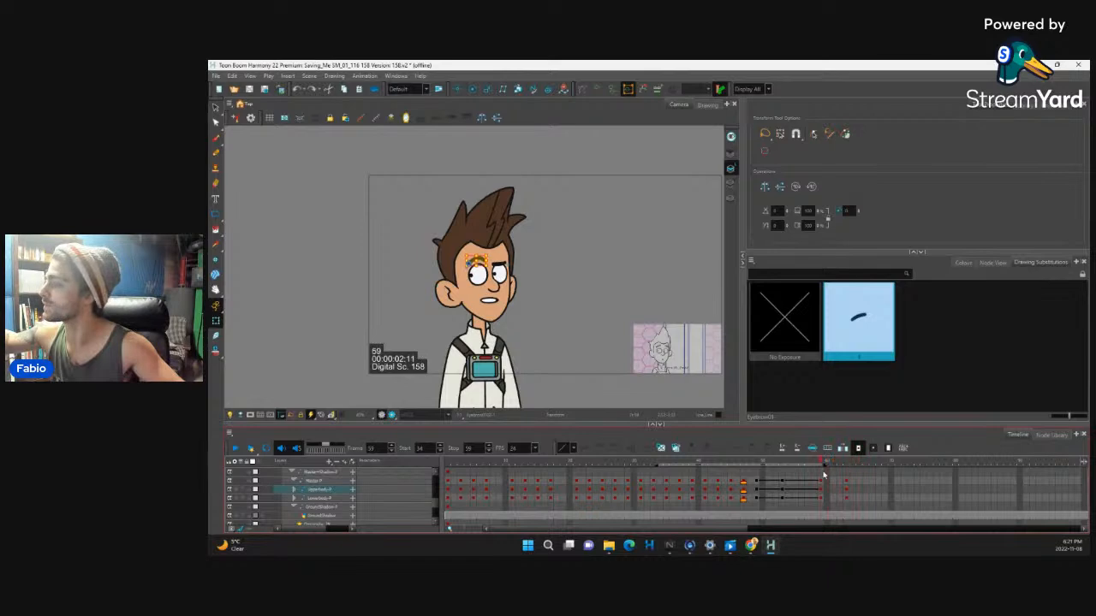
key(shift+b)
key(b)
key(b)
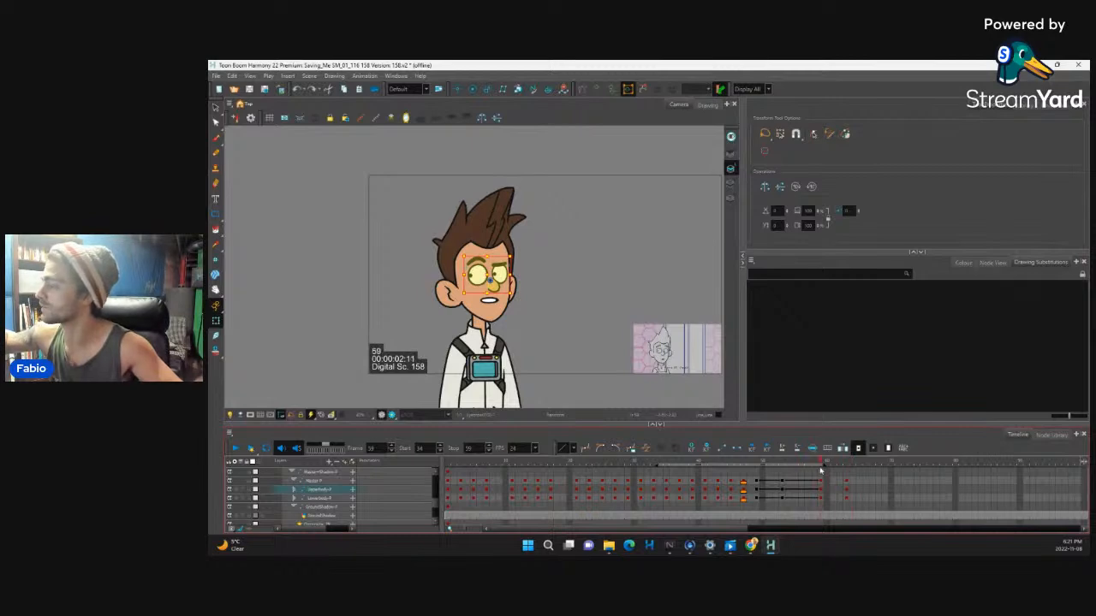
scroll(544, 284, up, 5)
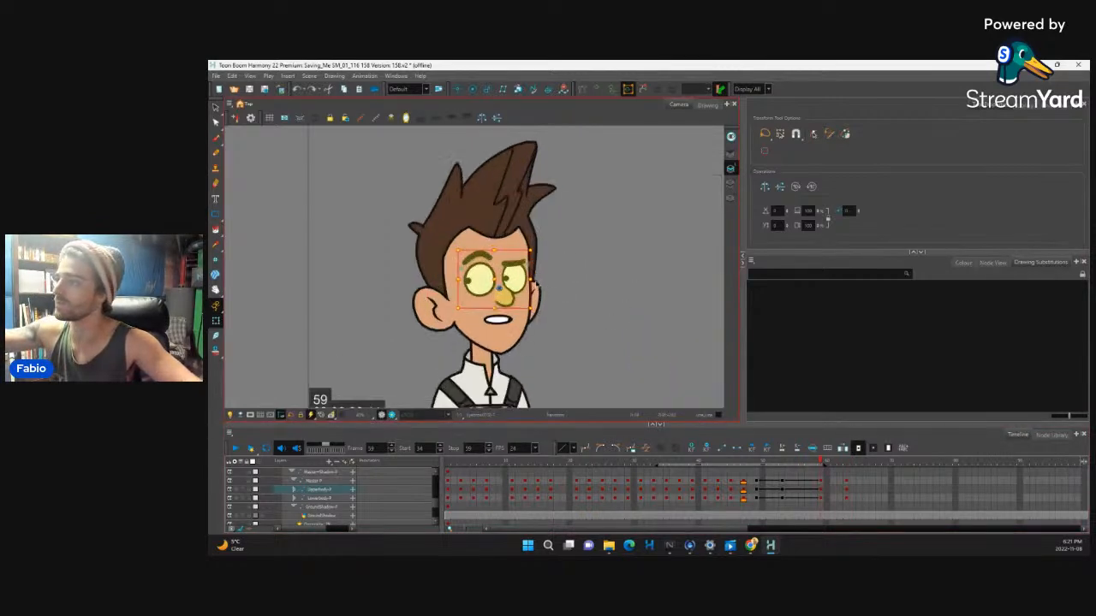
click(548, 257)
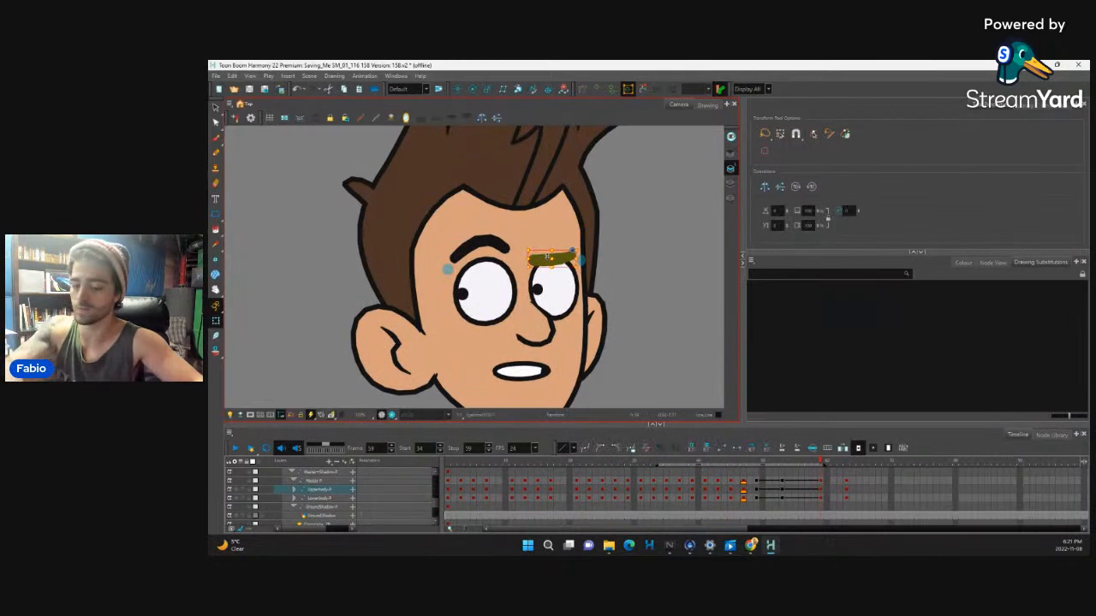
click(478, 248)
key(b)
key(b)
key(b)
key(b)
key(b)
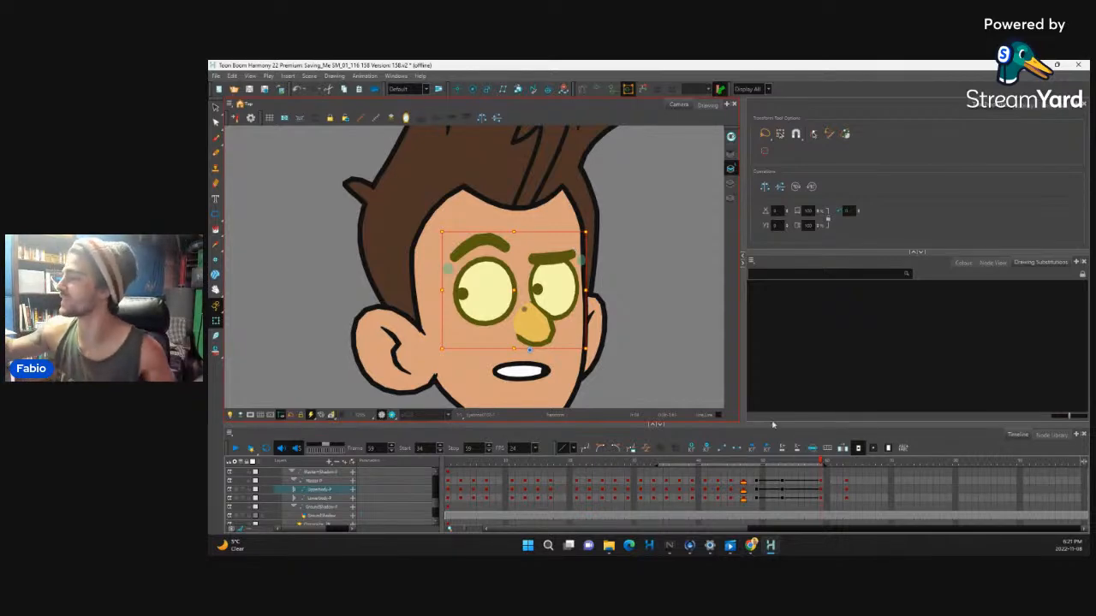
Interpolate the master and body layers between frames 59 and 63, and play the sequence back from frame 34
drag(821, 481, 819, 498)
key(ctrl+k)
mouse_move(815, 465)
mouse_down()
mouse_move(781, 476)
mouse_move(836, 480)
mouse_move(646, 481)
mouse_up()
key(1)
key(1)
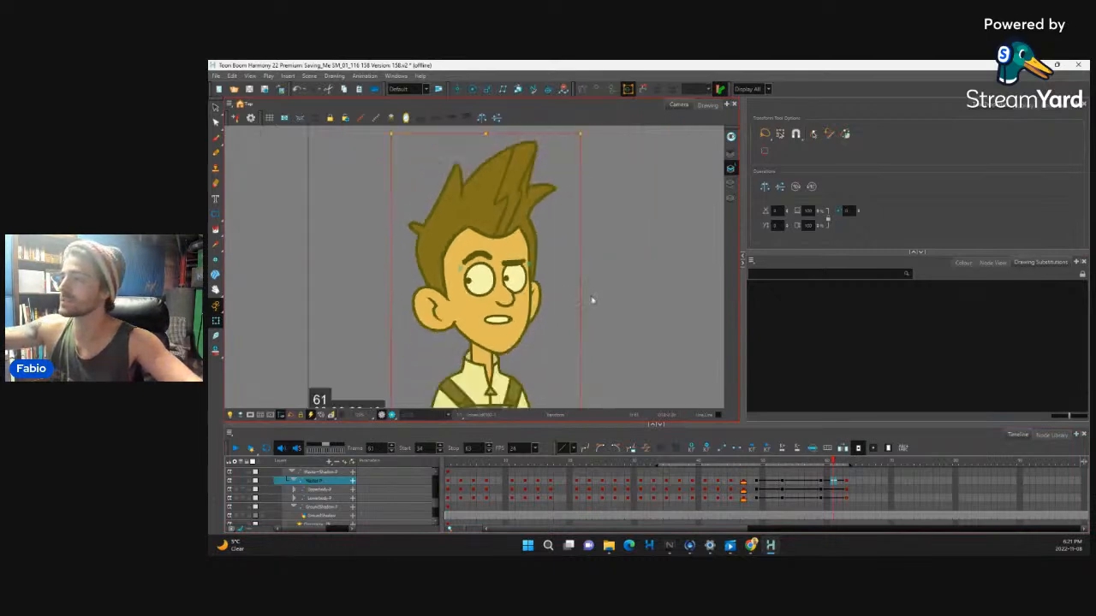
key(1)
key(1)
key(1)
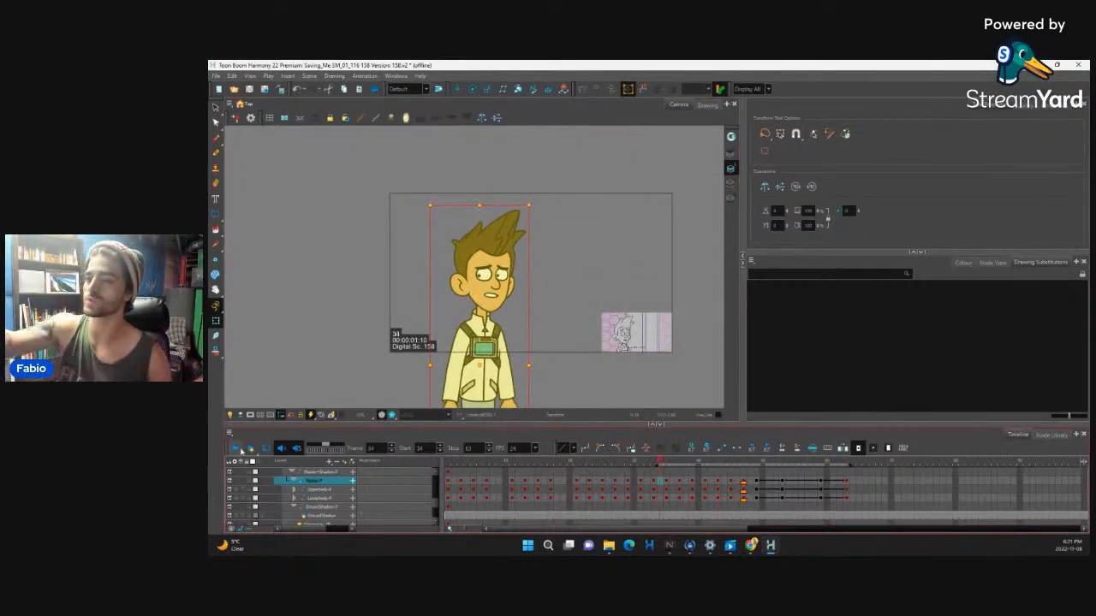
click(235, 448)
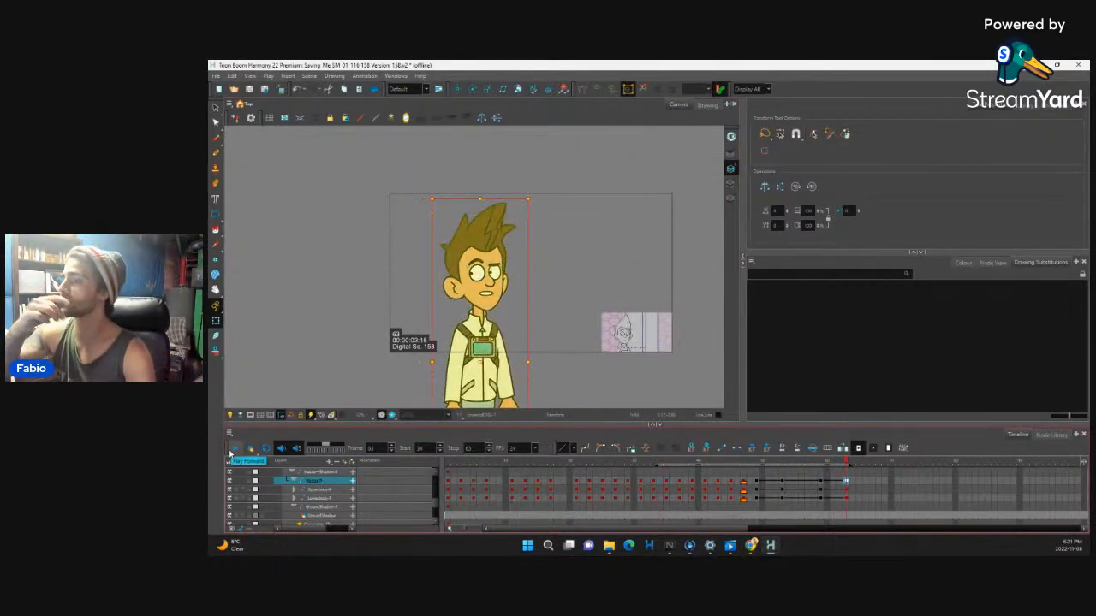
Create keyframes every 2 frames from frame 49 to 63 on the master and body layers, keeping existing keyframes and forcing one at the end
drag(756, 480, 847, 501)
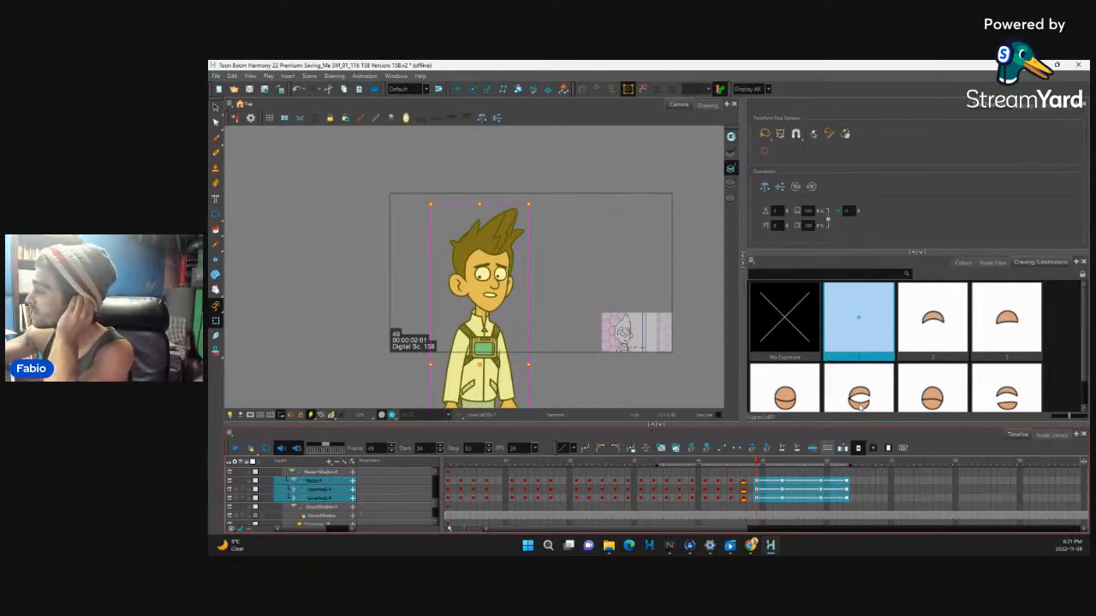
click(769, 450)
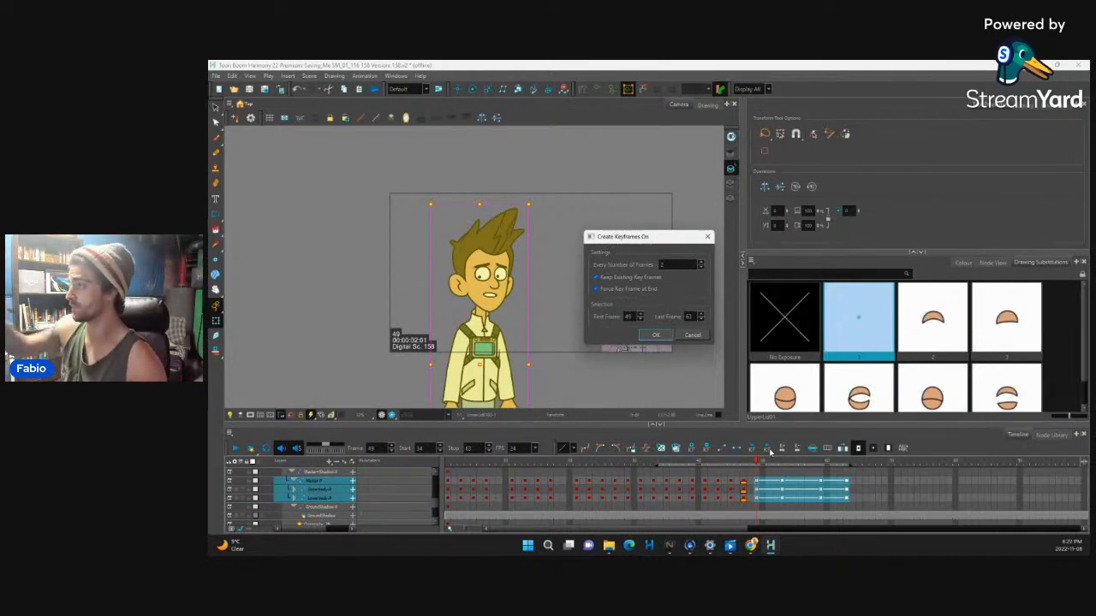
click(655, 335)
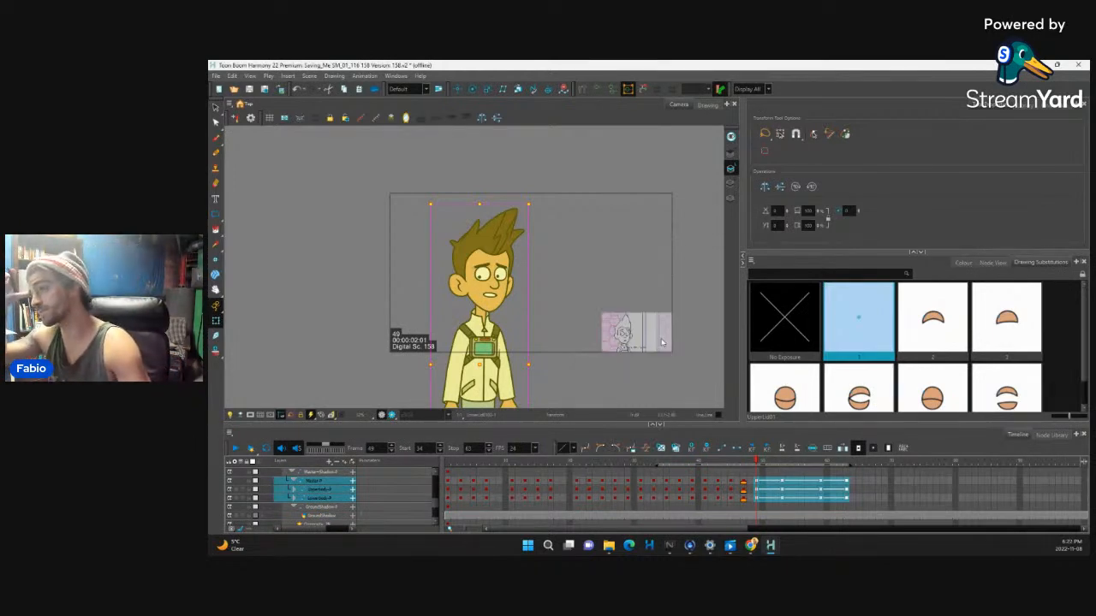
click(849, 473)
drag(848, 482, 847, 497)
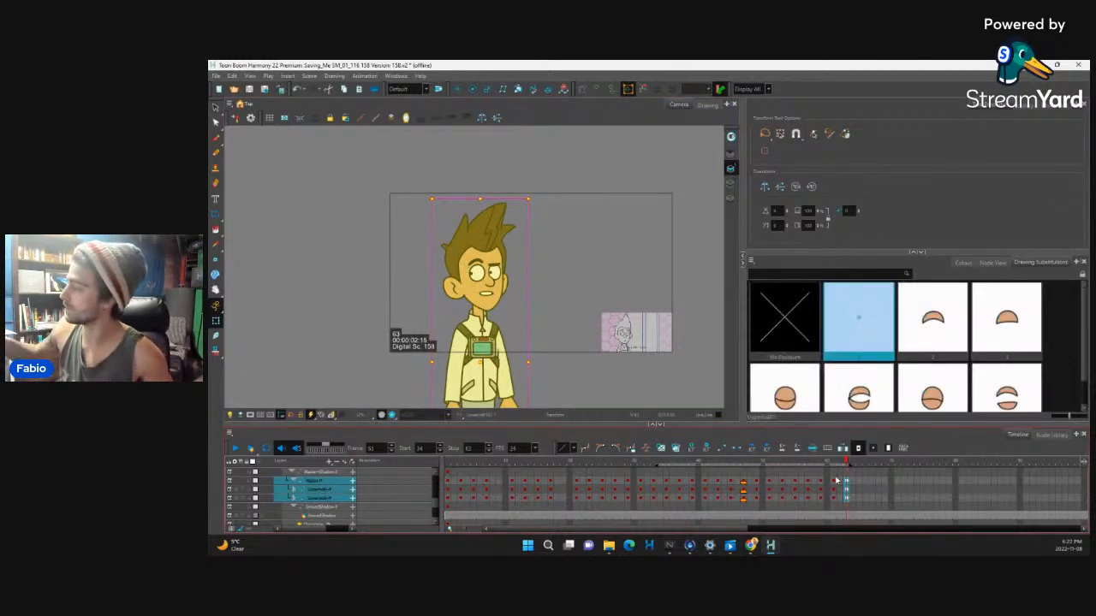
Scrub from frame 47 to frame 63 and play the sequence back to review the motion on twos
mouse_move(741, 529)
mouse_down()
mouse_move(793, 529)
mouse_move(744, 528)
mouse_up()
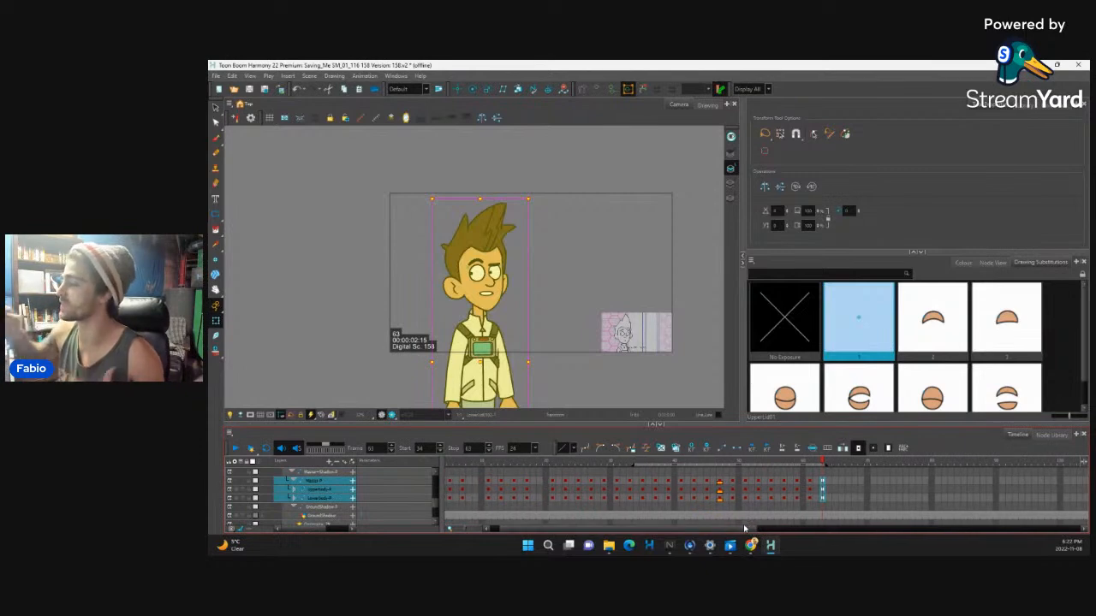
click(720, 482)
drag(721, 465, 827, 466)
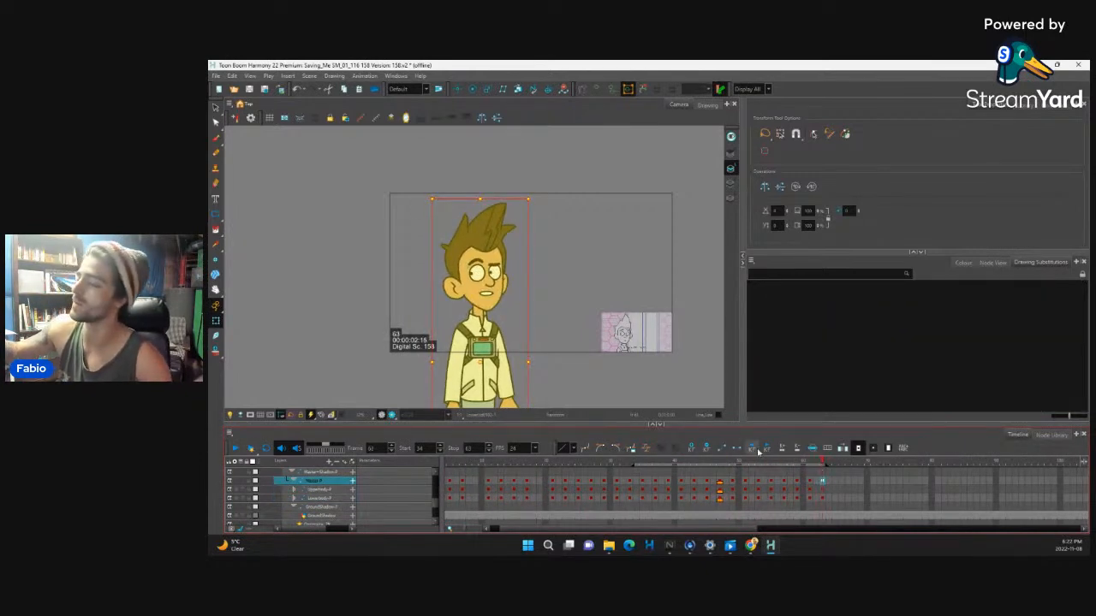
click(235, 448)
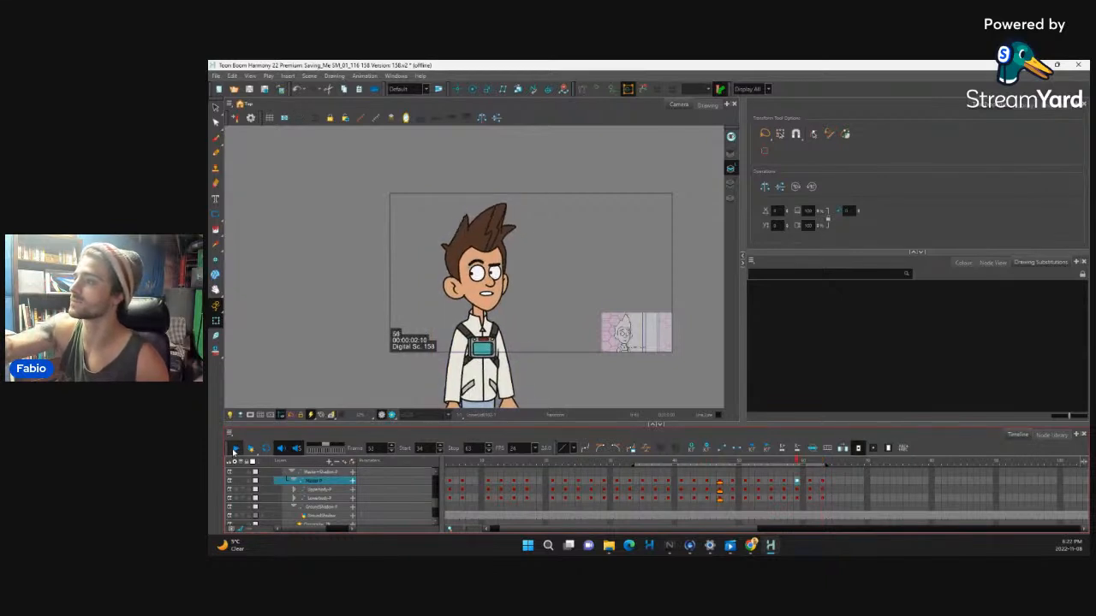
Extend the playback range back to frame 1, then play and scrub the whole sequence through frame 63 to review it
drag(635, 464, 439, 479)
click(235, 448)
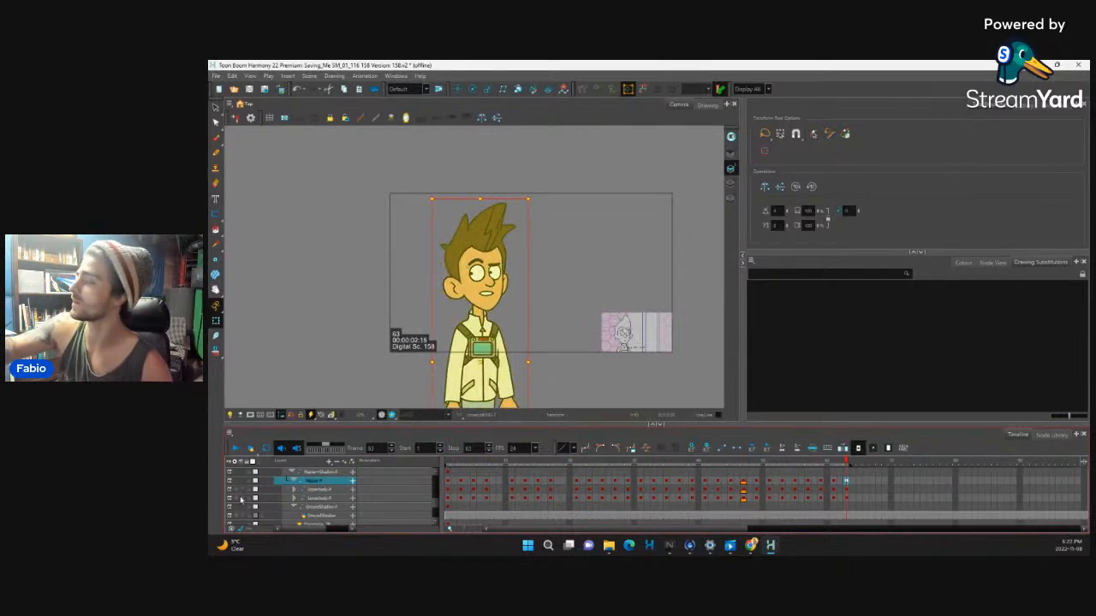
click(552, 482)
drag(554, 463, 577, 463)
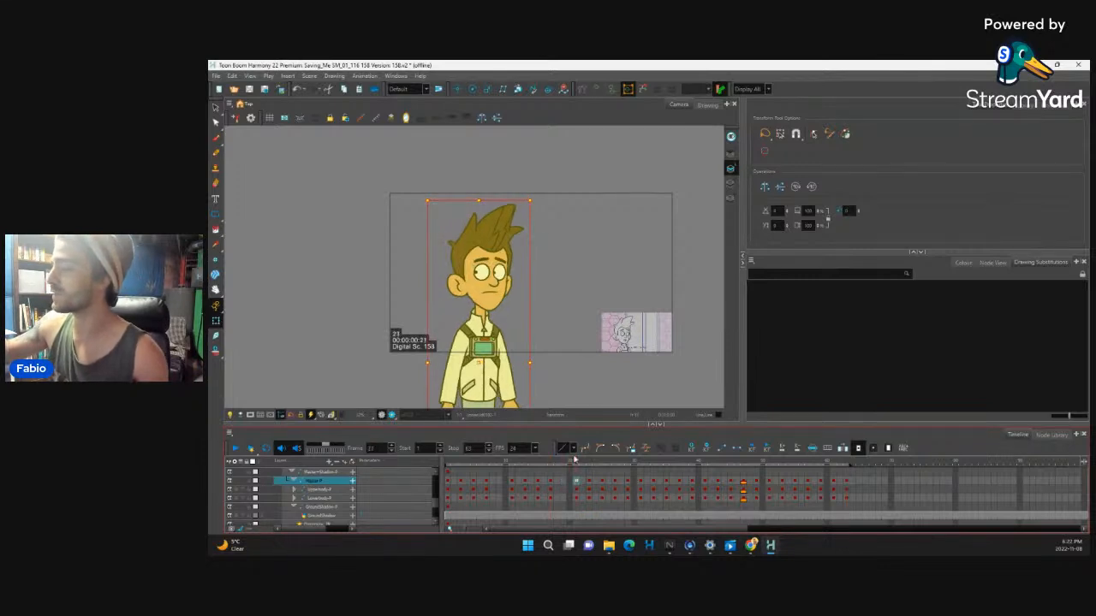
click(235, 448)
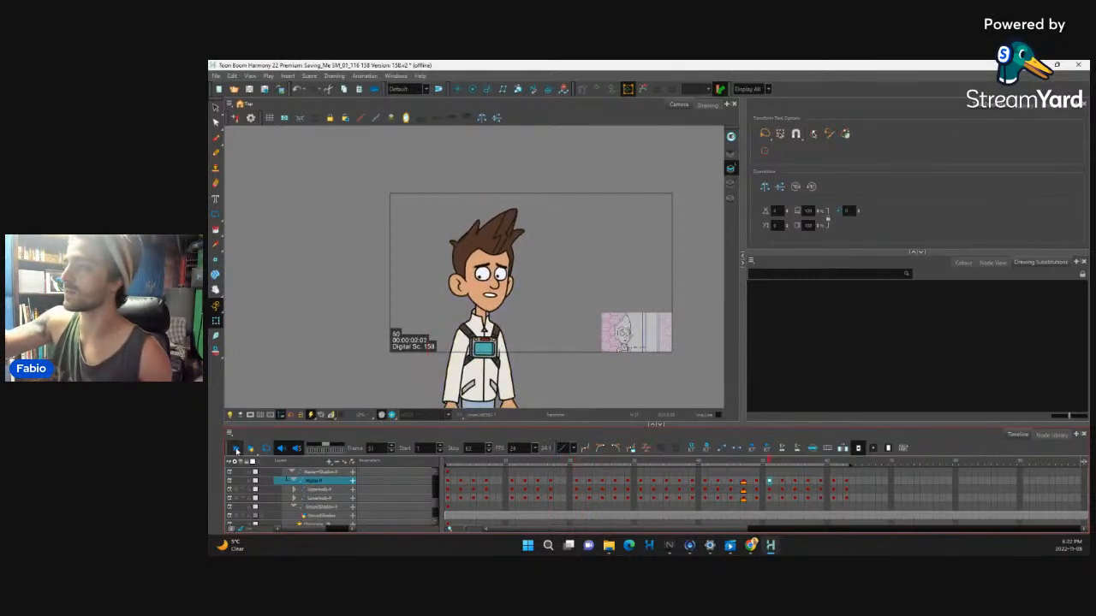
click(550, 463)
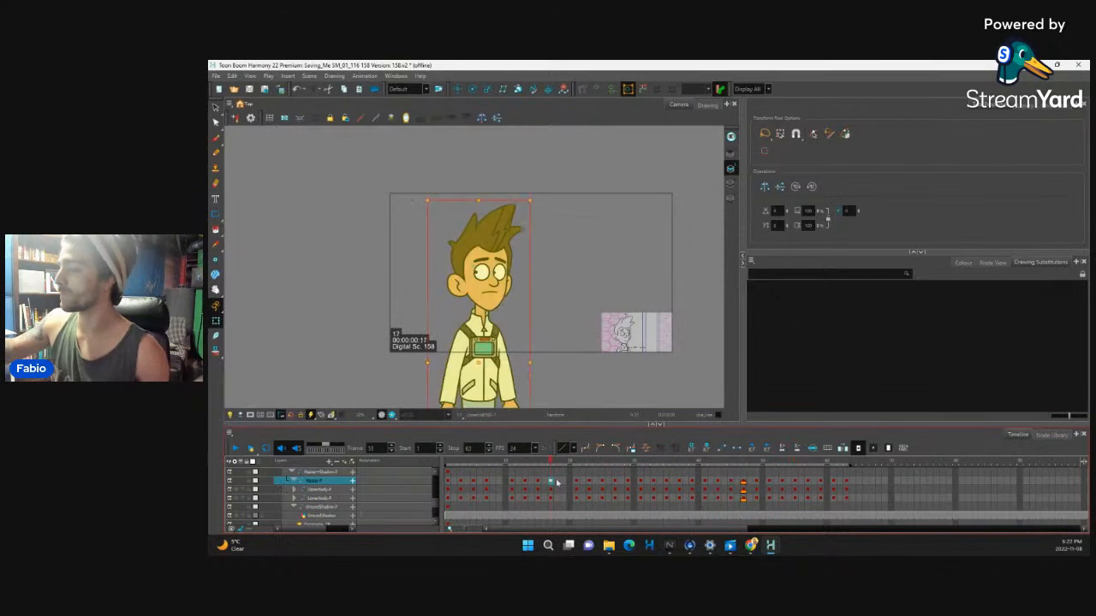
drag(554, 467, 827, 495)
drag(721, 502, 420, 521)
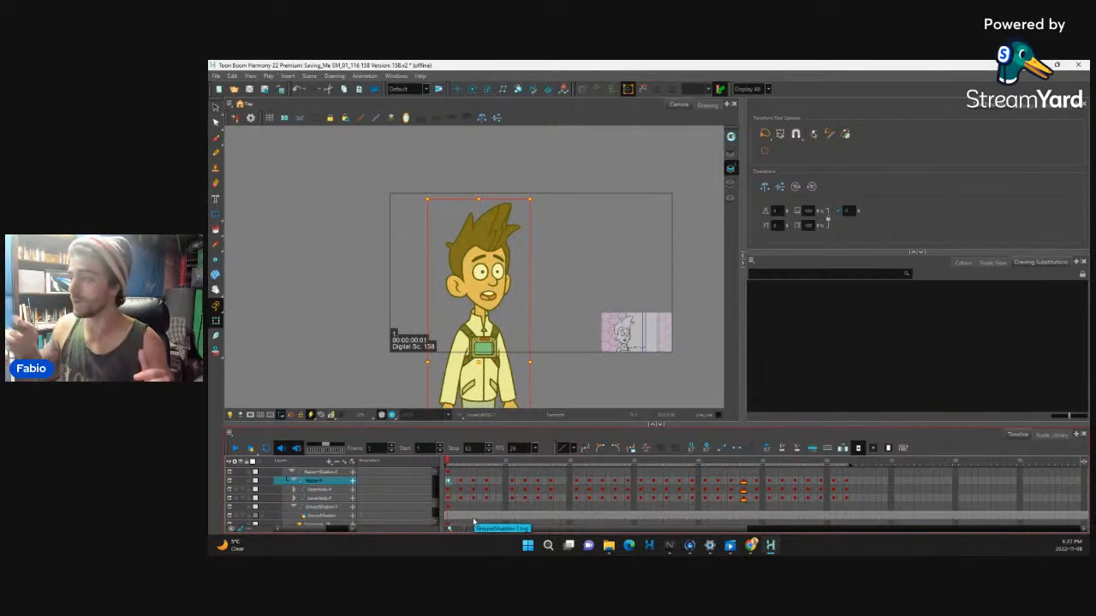
Select the mouth on the enlarged face at frame 1 and locate its lip layer in the timeline
key(2)
key(2)
key(2)
key(2)
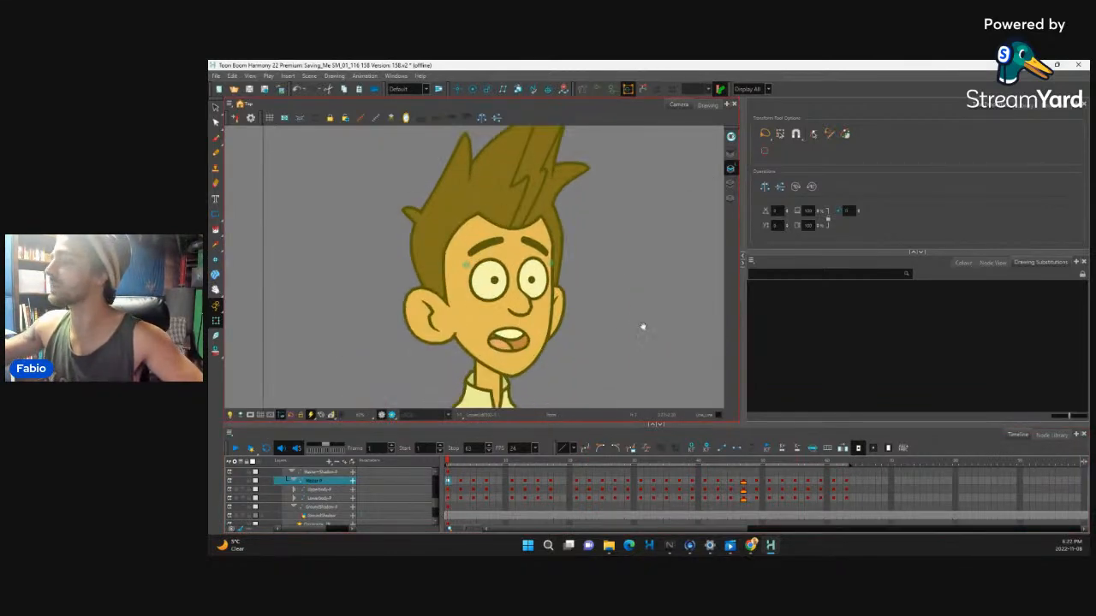
drag(648, 319, 631, 289)
click(504, 314)
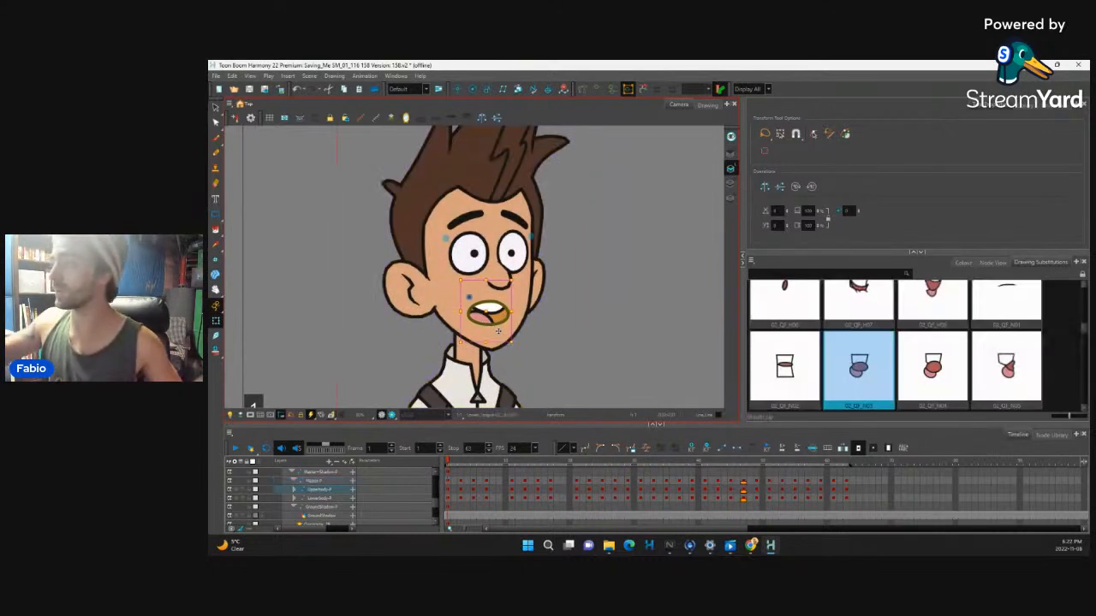
key(o)
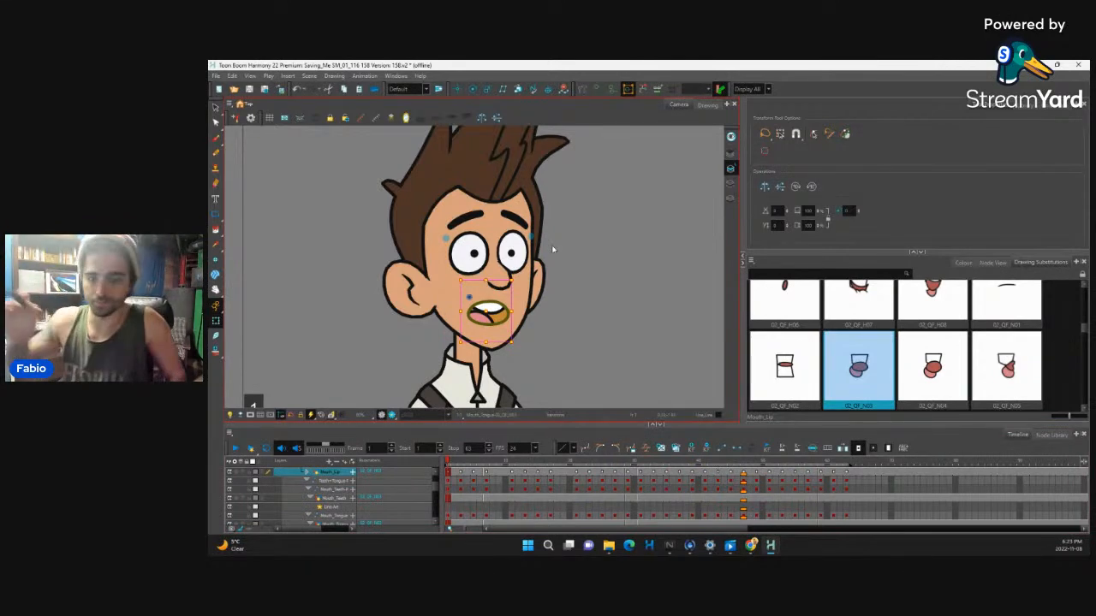
Scrub the mouth layer between frames 1 and 14 to examine when the mouth shapes change
mouse_move(448, 463)
mouse_down()
mouse_move(537, 464)
mouse_move(471, 470)
mouse_move(489, 472)
mouse_up()
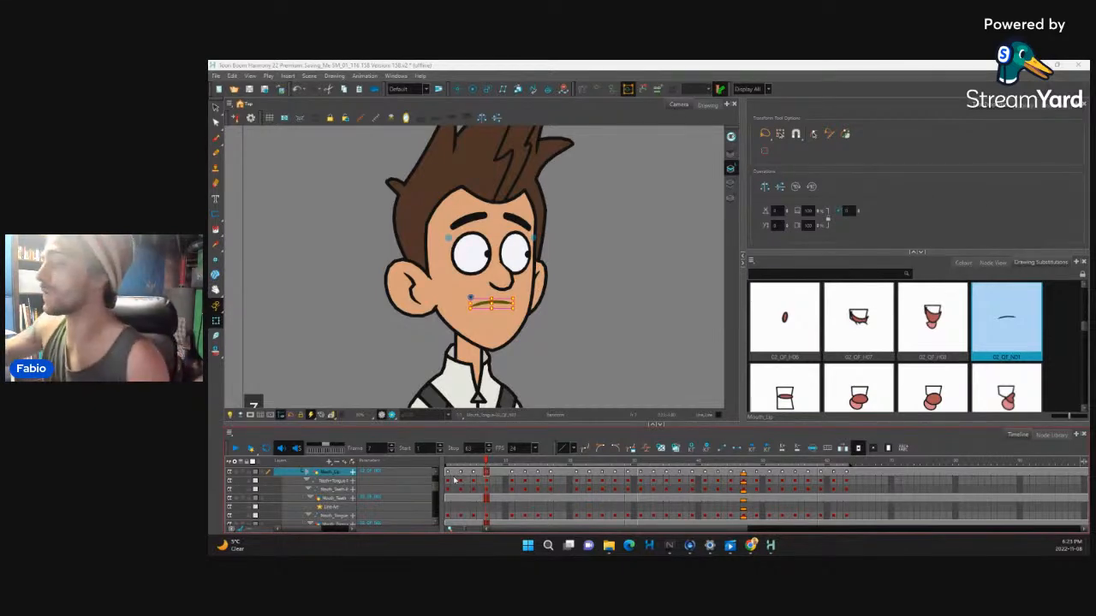
click(455, 463)
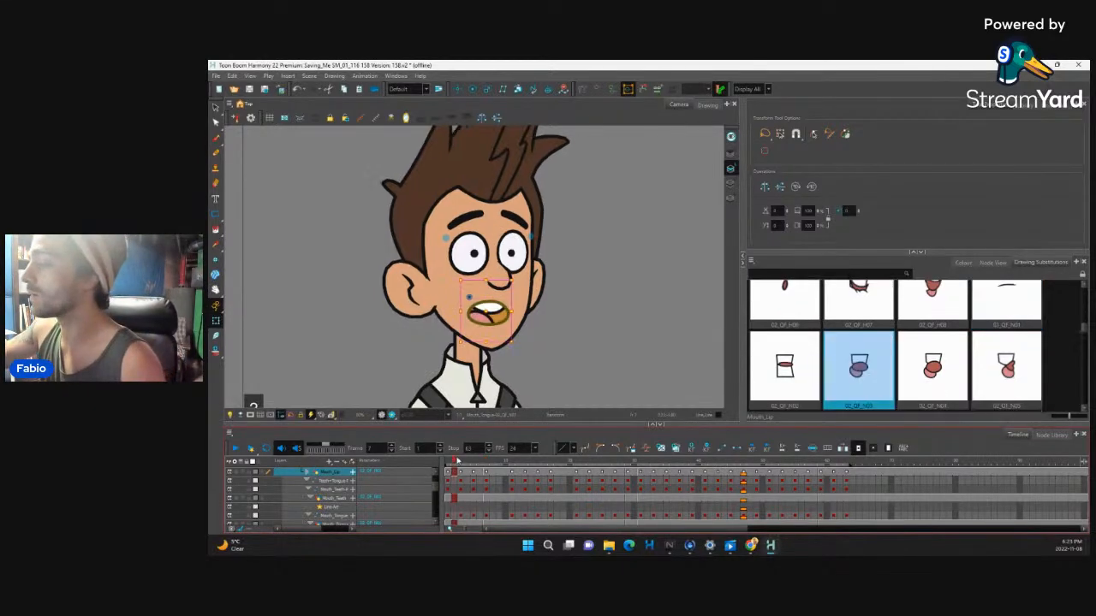
click(461, 473)
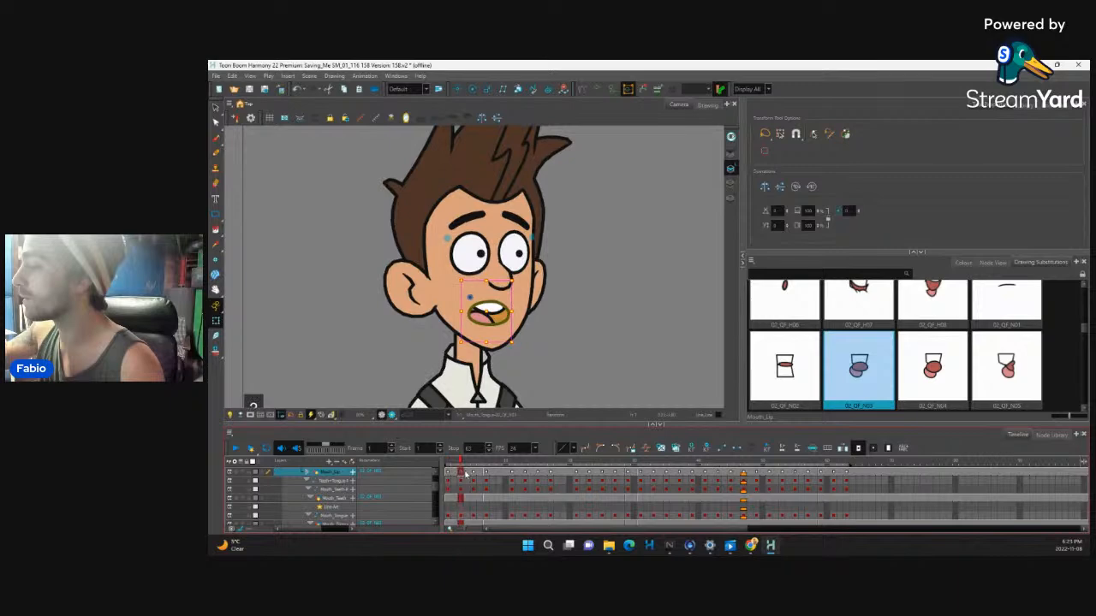
click(485, 472)
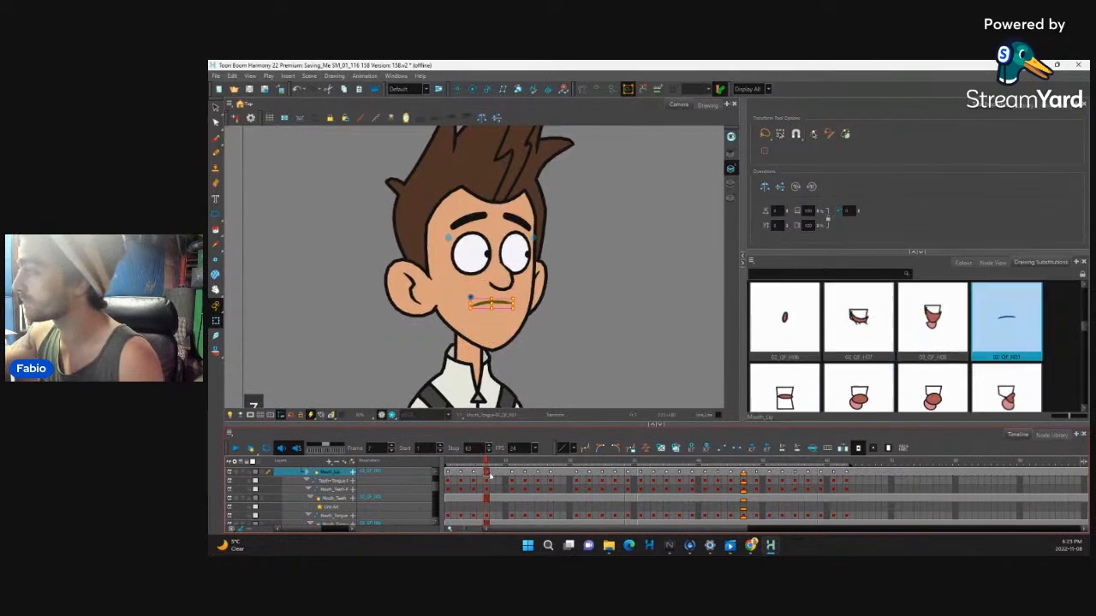
click(557, 470)
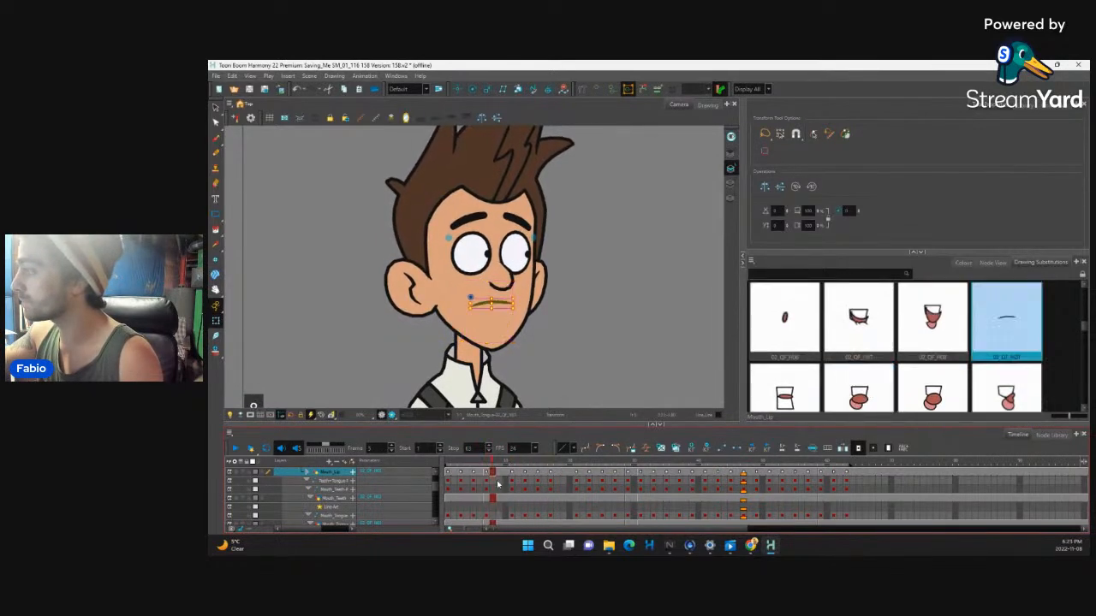
click(530, 479)
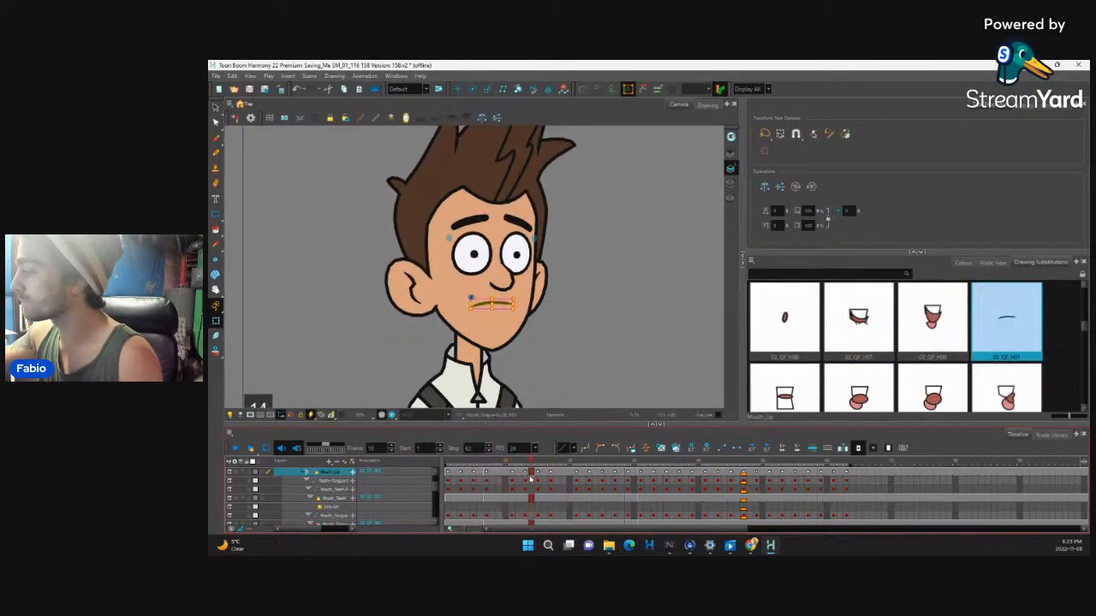
mouse_move(530, 479)
mouse_down()
mouse_move(488, 480)
mouse_move(511, 482)
mouse_up()
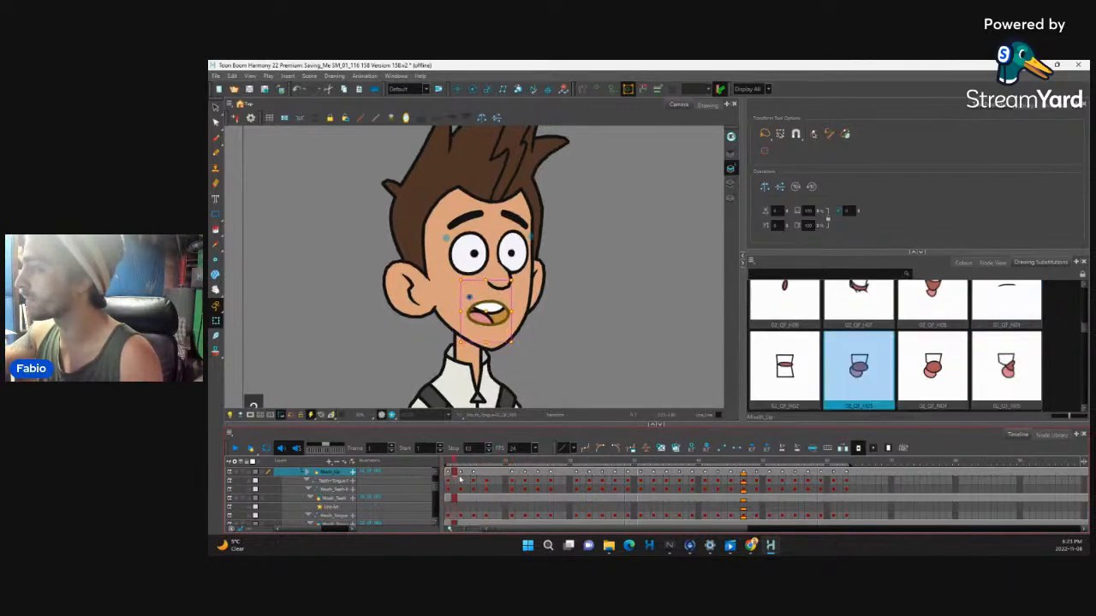
click(524, 473)
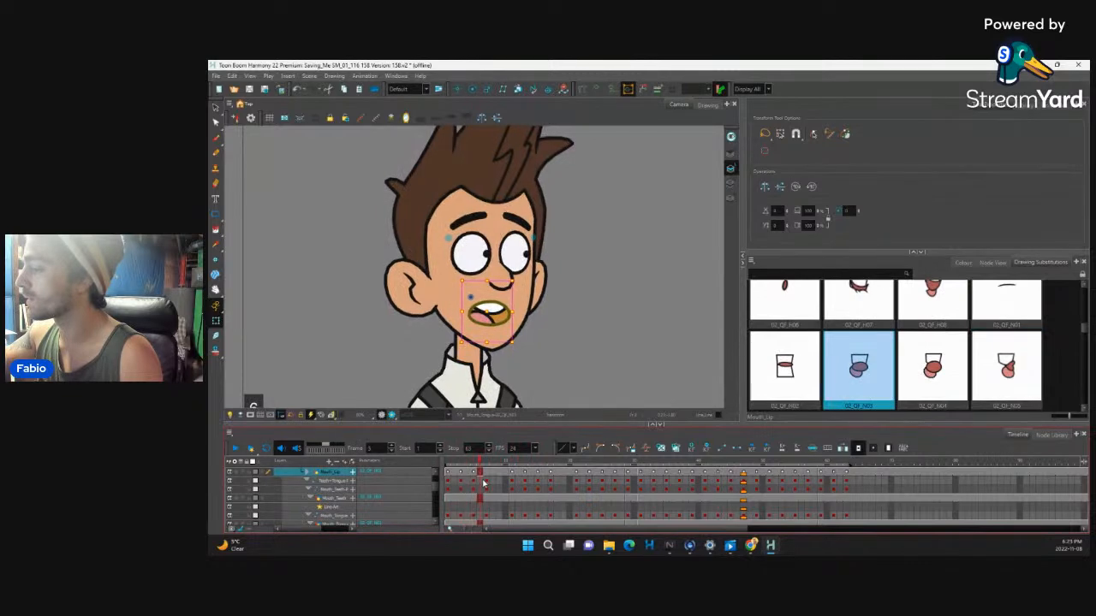
click(455, 468)
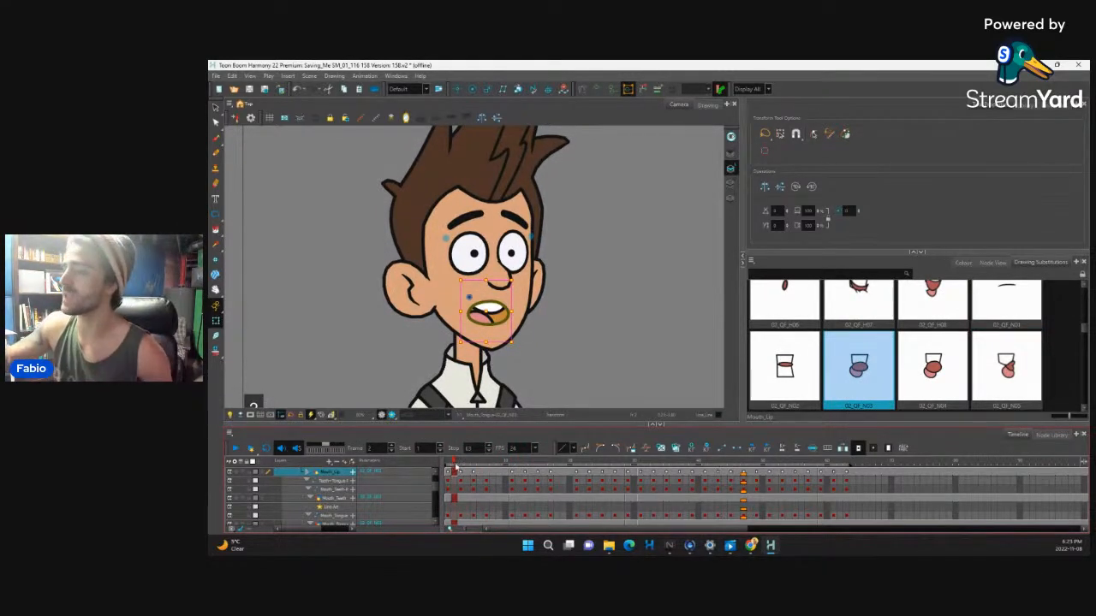
click(448, 463)
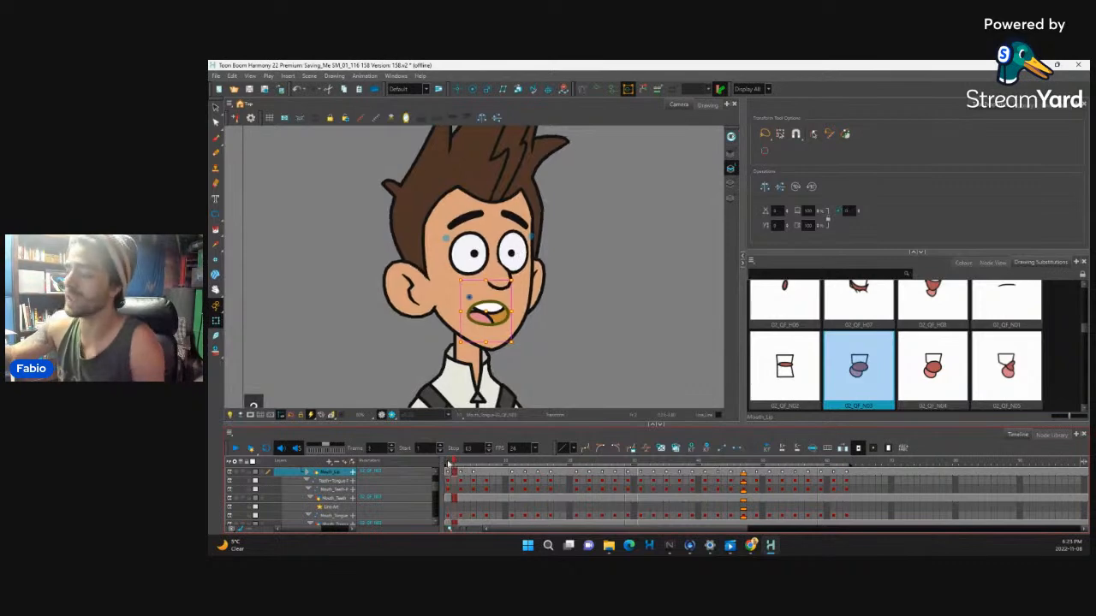
Swap the mouth drawing to 02_QF_N04 at frame 3 and to 02_QF_N03 at frame 9
click(518, 470)
drag(520, 471, 497, 481)
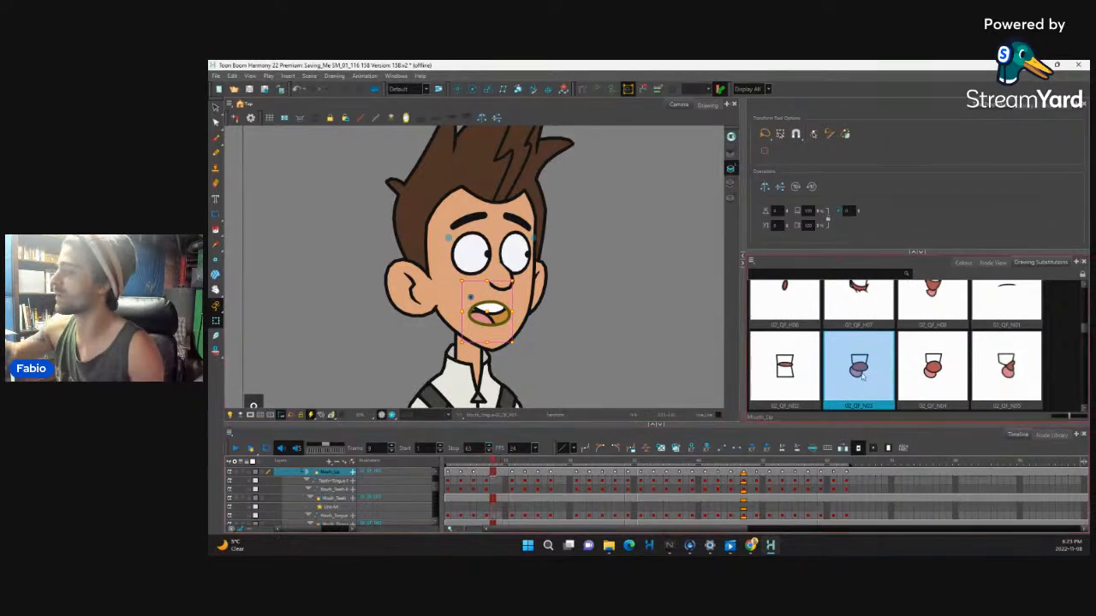
click(459, 471)
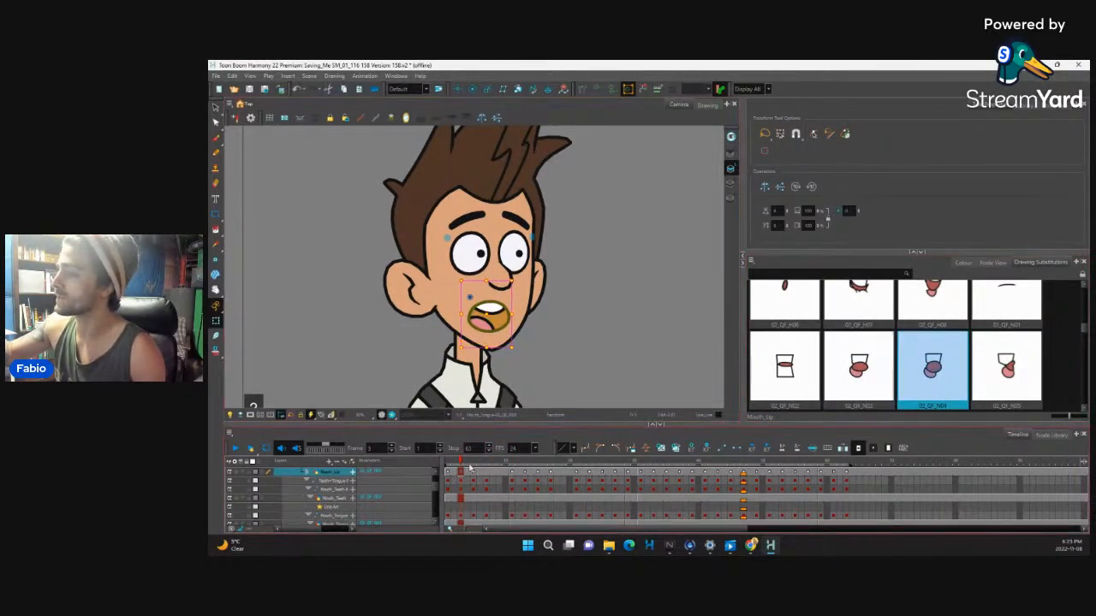
click(473, 471)
click(499, 471)
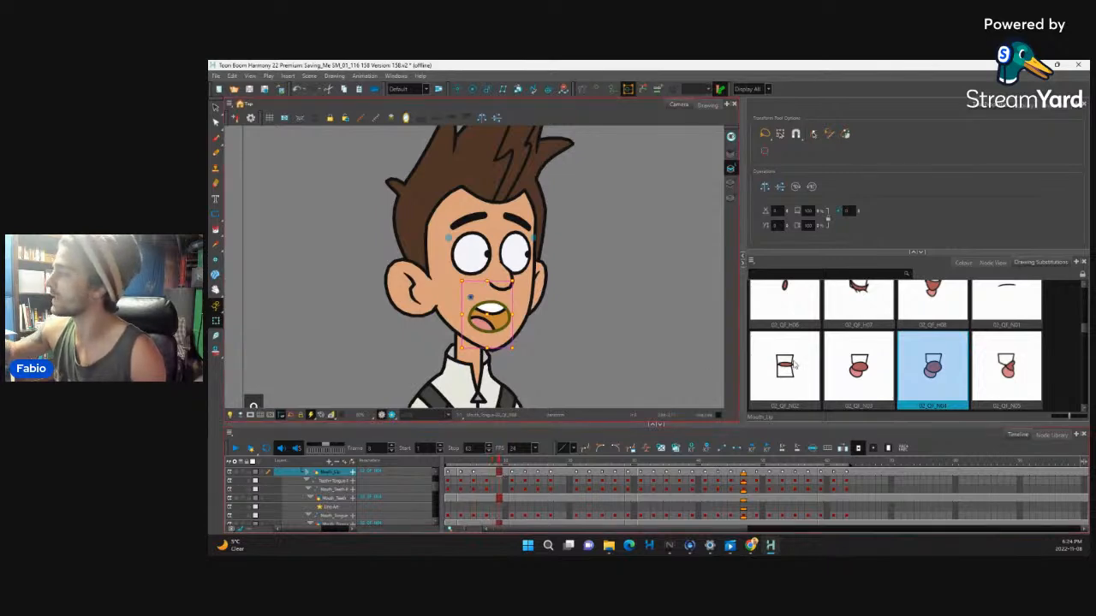
click(859, 368)
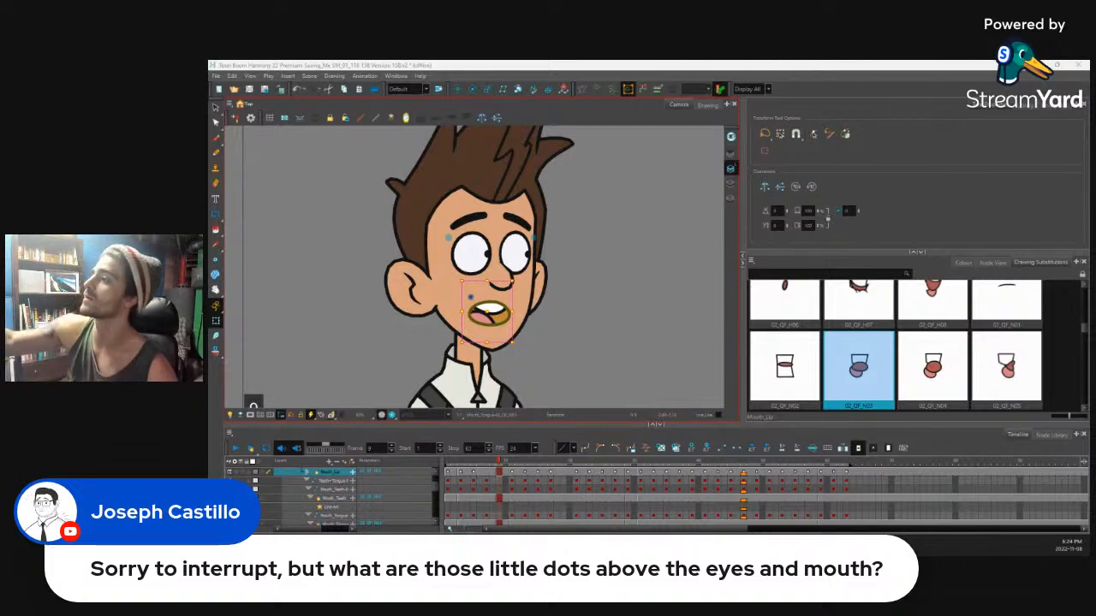
Examine the dots beside each eye and the mouth at frame 9, checking their available drawing substitutions
click(571, 247)
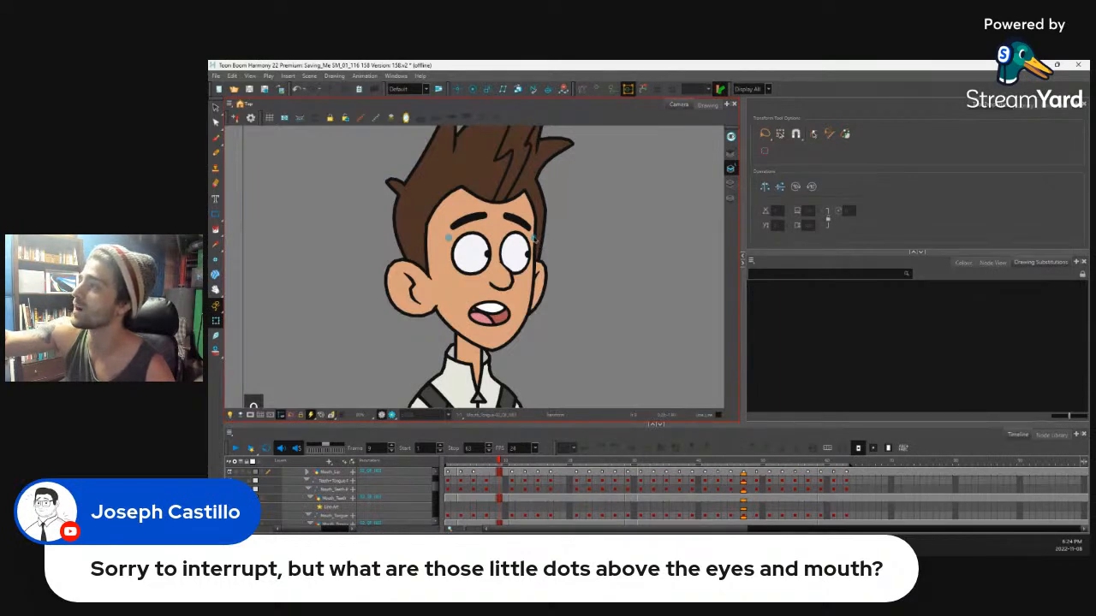
click(533, 238)
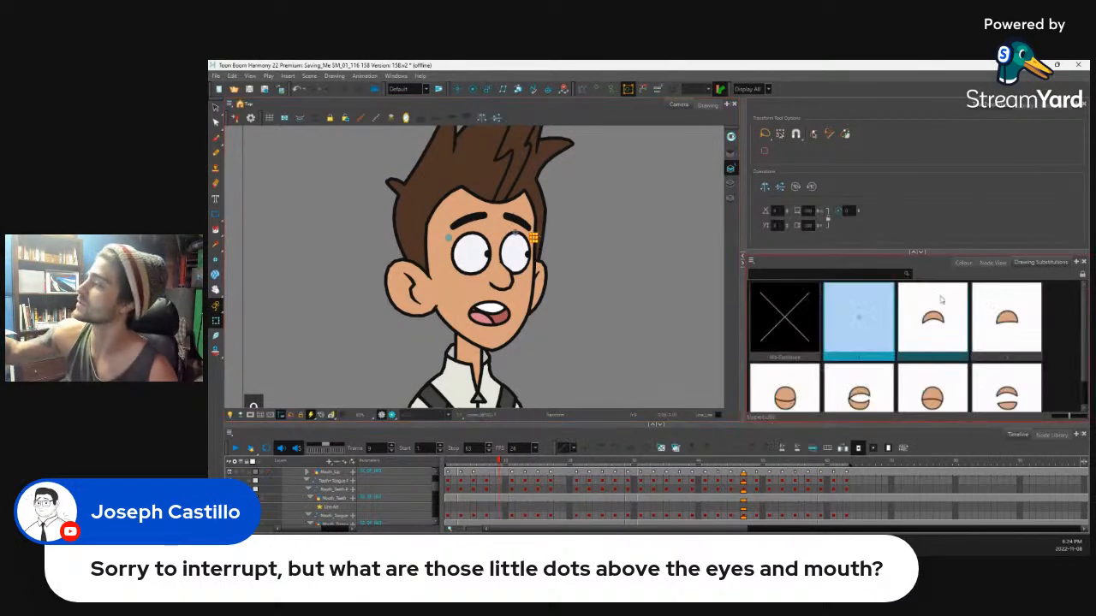
click(563, 241)
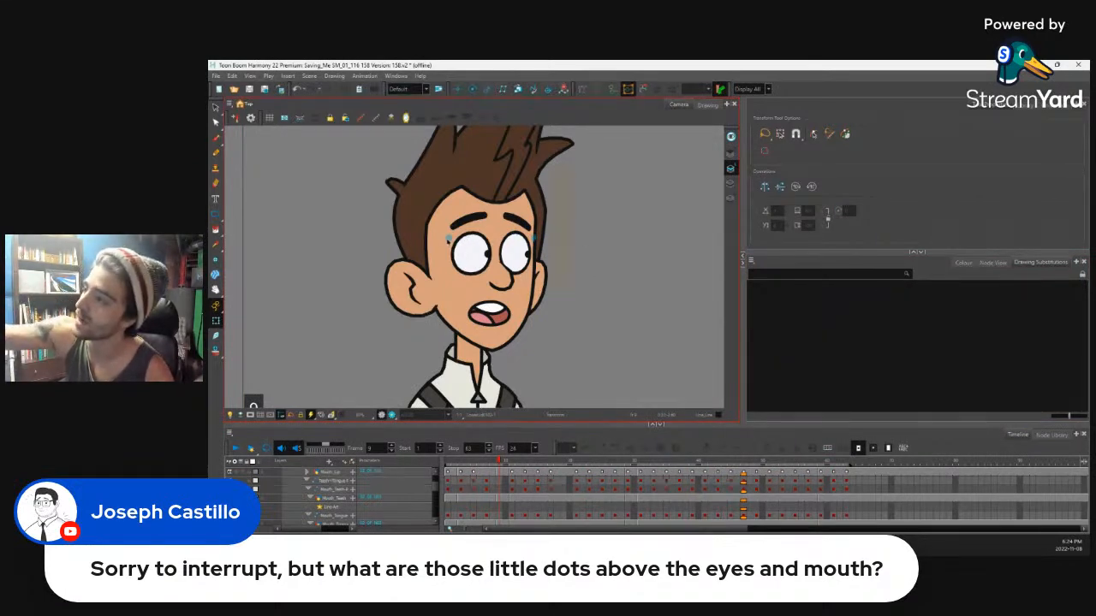
click(440, 245)
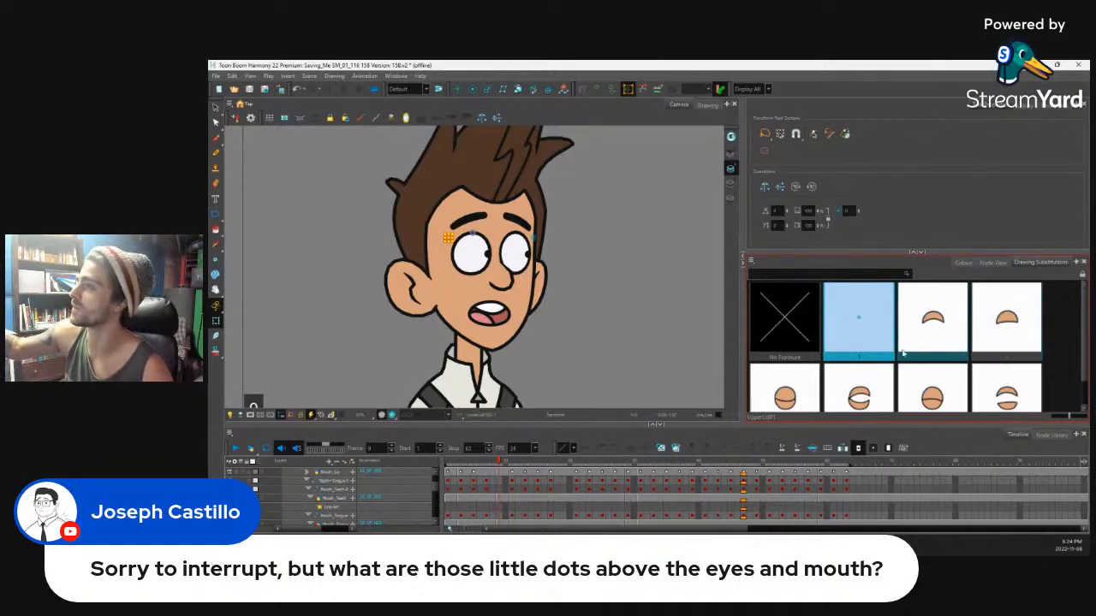
click(504, 321)
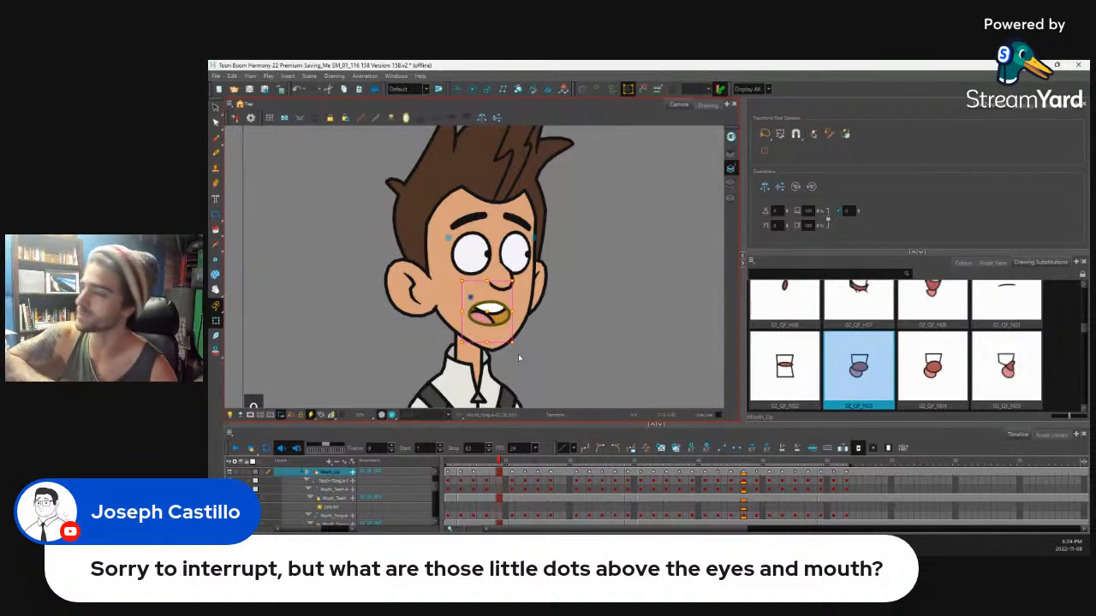
Locate the eyelid at the far eye in the node network, inspect the Line Art node inside group_1, and return to the top level
click(533, 240)
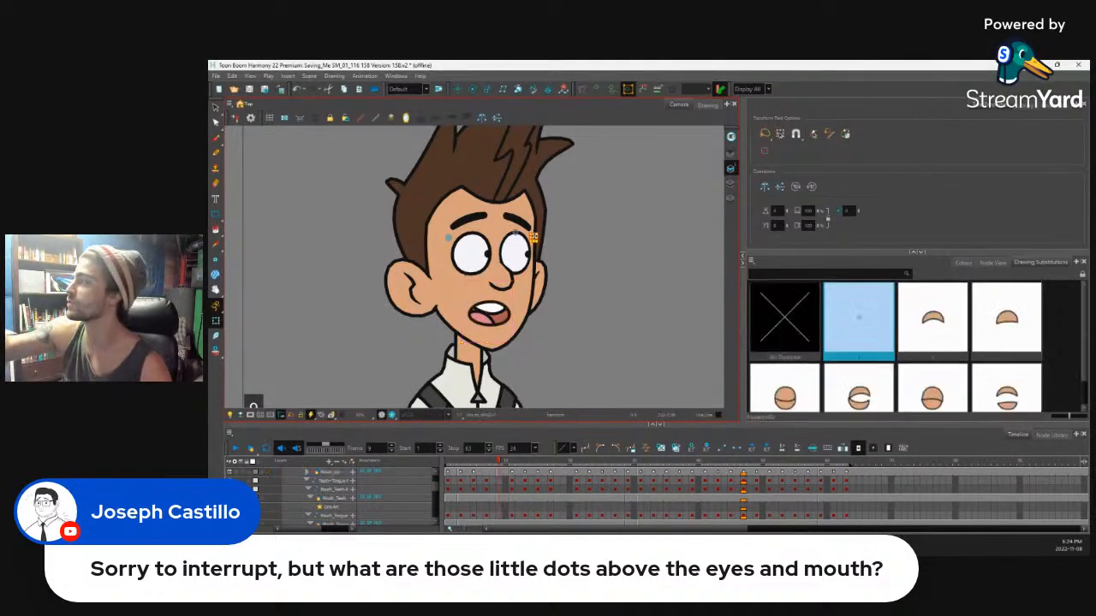
click(993, 262)
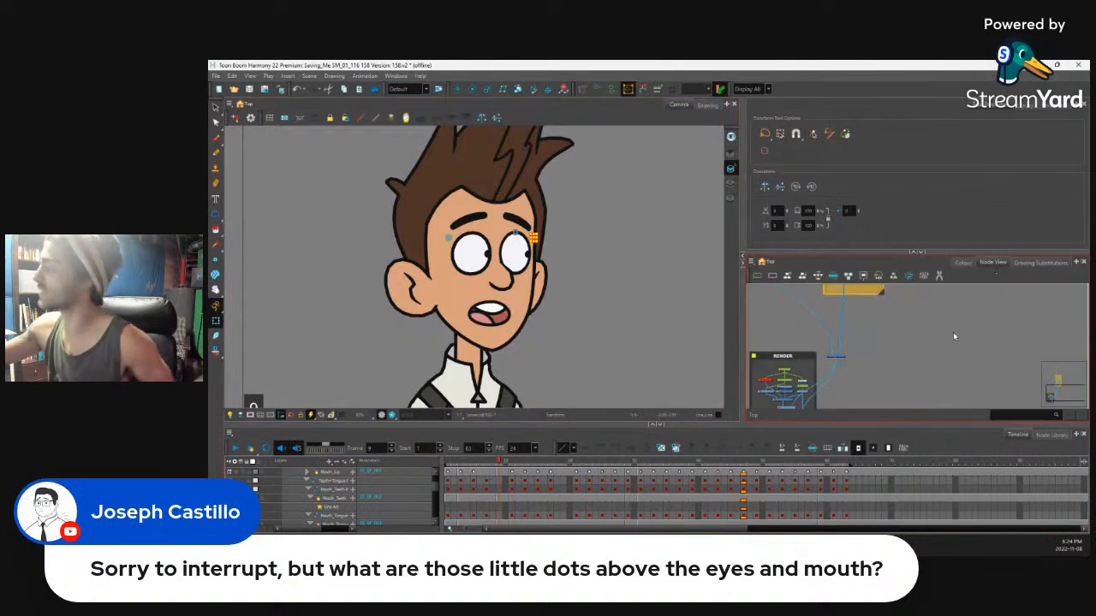
key(o)
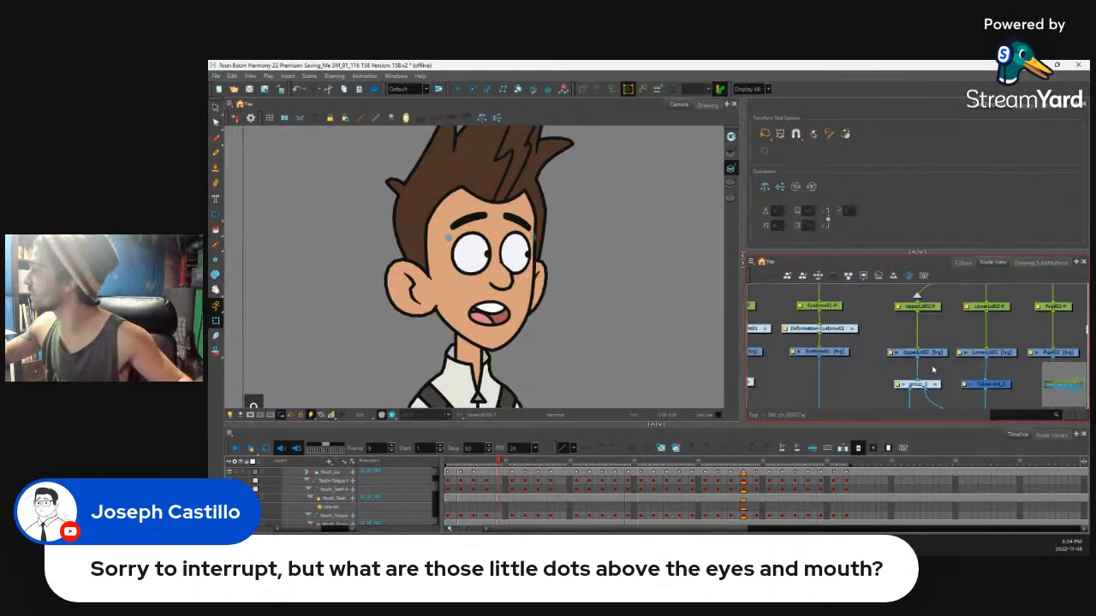
click(935, 385)
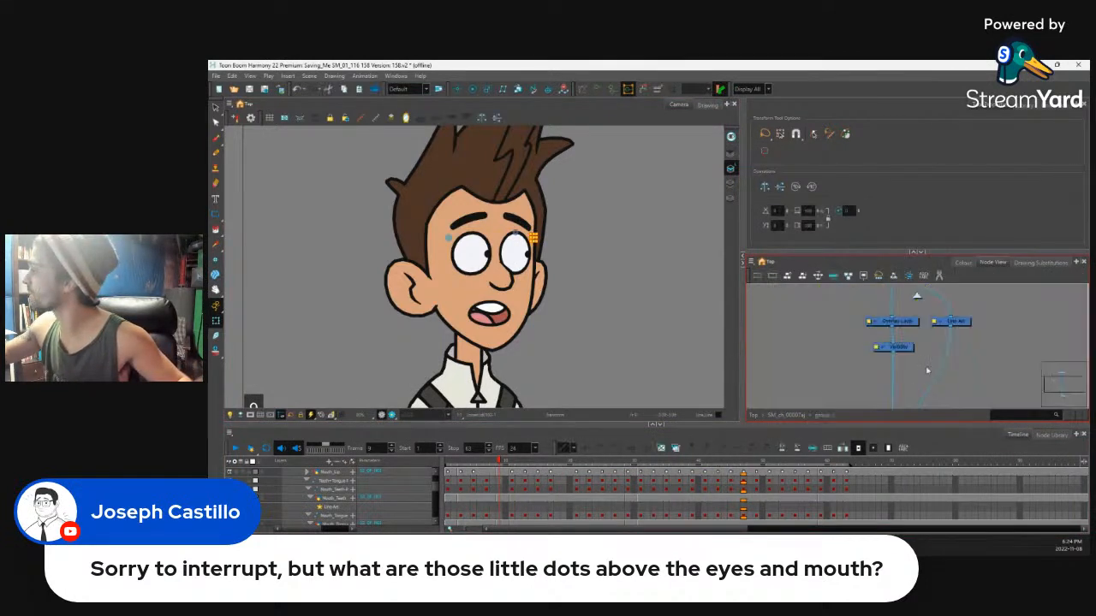
click(957, 323)
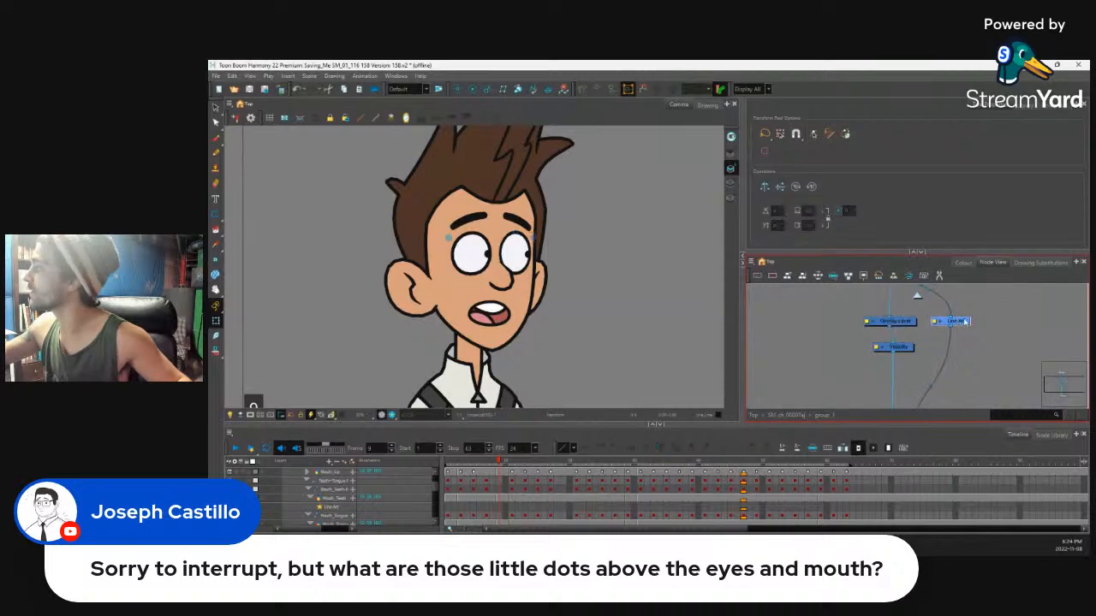
mouse_move(954, 356)
mouse_down()
mouse_move(936, 380)
mouse_move(948, 322)
mouse_move(929, 358)
mouse_up()
click(925, 322)
click(926, 322)
drag(927, 314, 904, 372)
drag(928, 332, 892, 378)
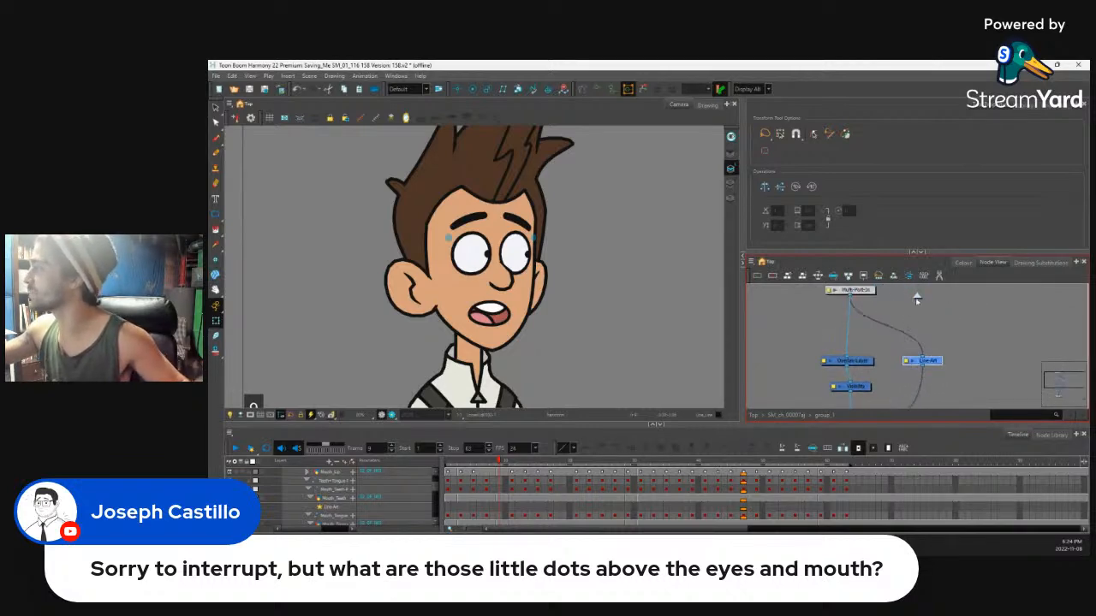
click(916, 298)
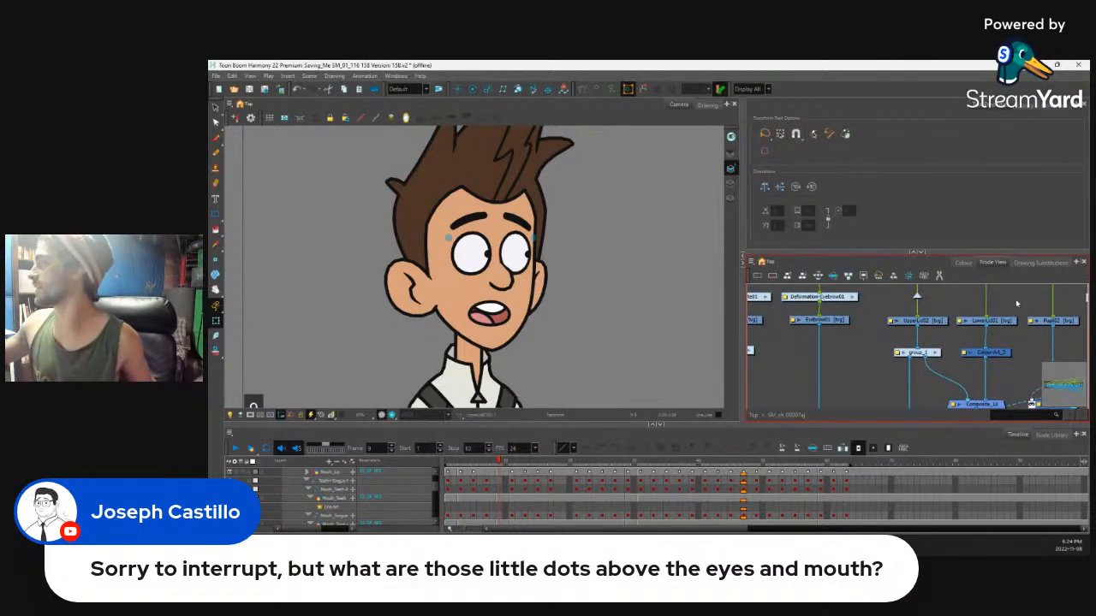
click(916, 297)
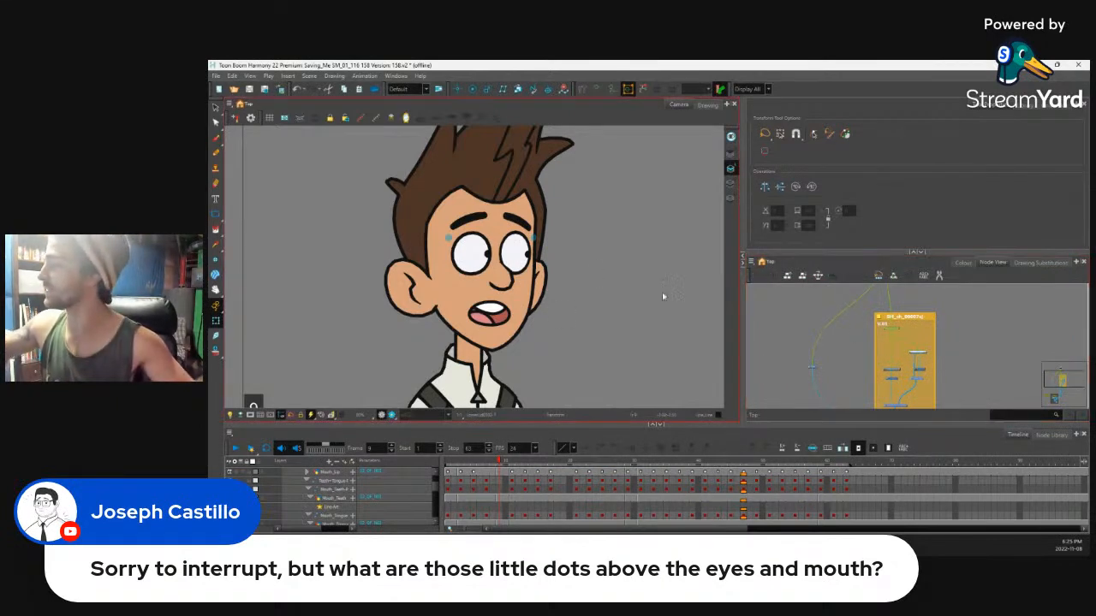
At frame 3, select the mouth lip's peg and try stretching the lip slightly narrower and taller
drag(501, 465, 463, 478)
click(463, 475)
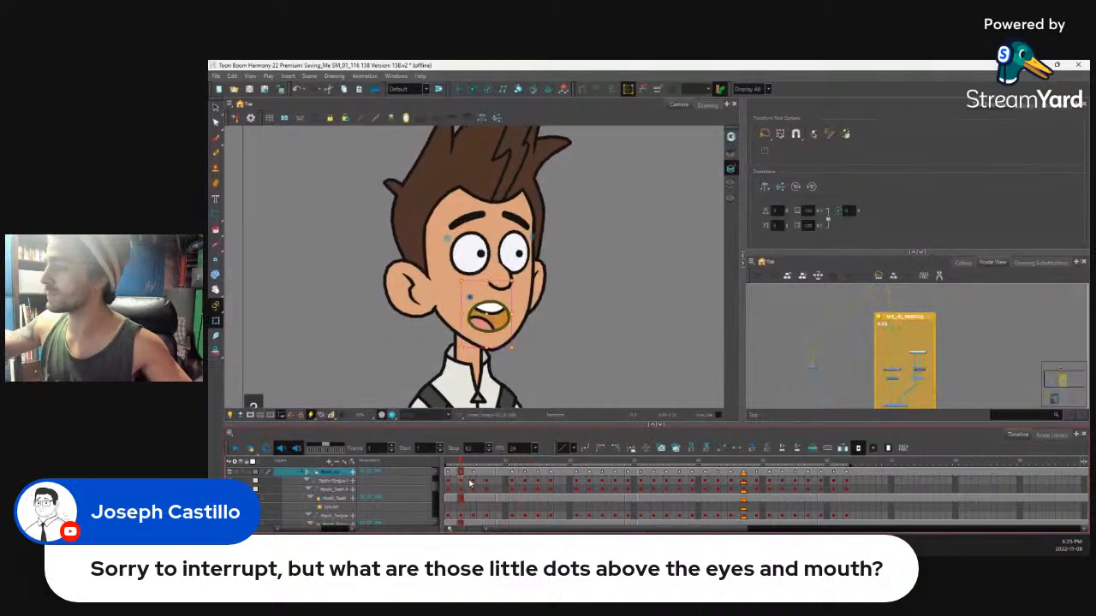
click(436, 473)
click(462, 473)
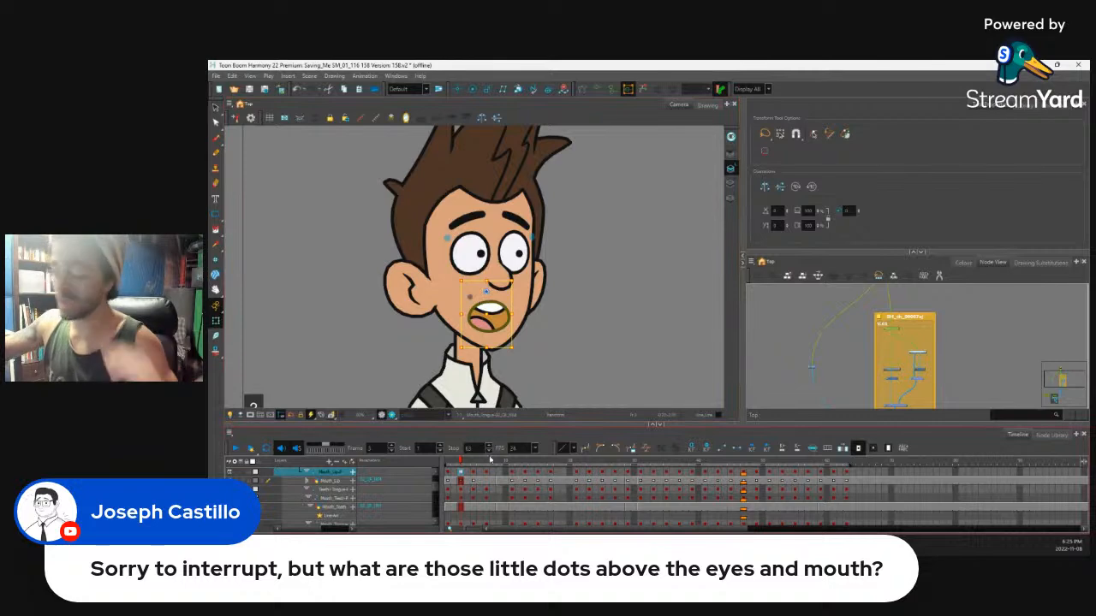
mouse_move(459, 463)
mouse_down()
mouse_move(449, 468)
mouse_move(522, 472)
mouse_move(443, 488)
mouse_move(541, 482)
mouse_move(438, 496)
mouse_move(543, 482)
mouse_move(459, 480)
mouse_up()
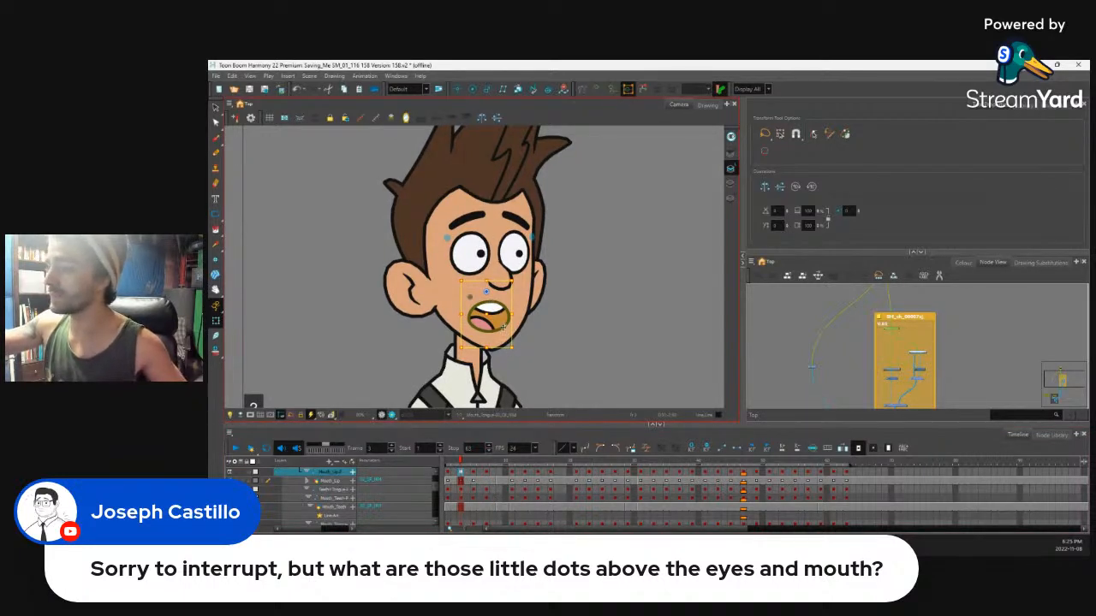
drag(511, 349, 487, 351)
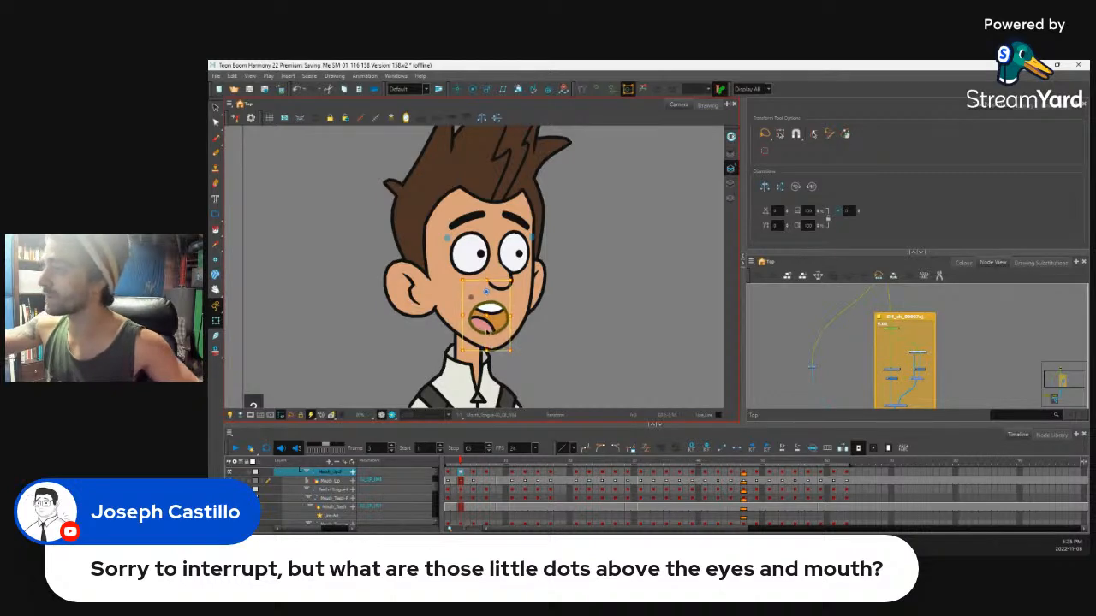
Select the parent peg of the whole mouth at frame 3 and stretch the mouth slightly taller, teeth and tongue included
click(477, 319)
key(b)
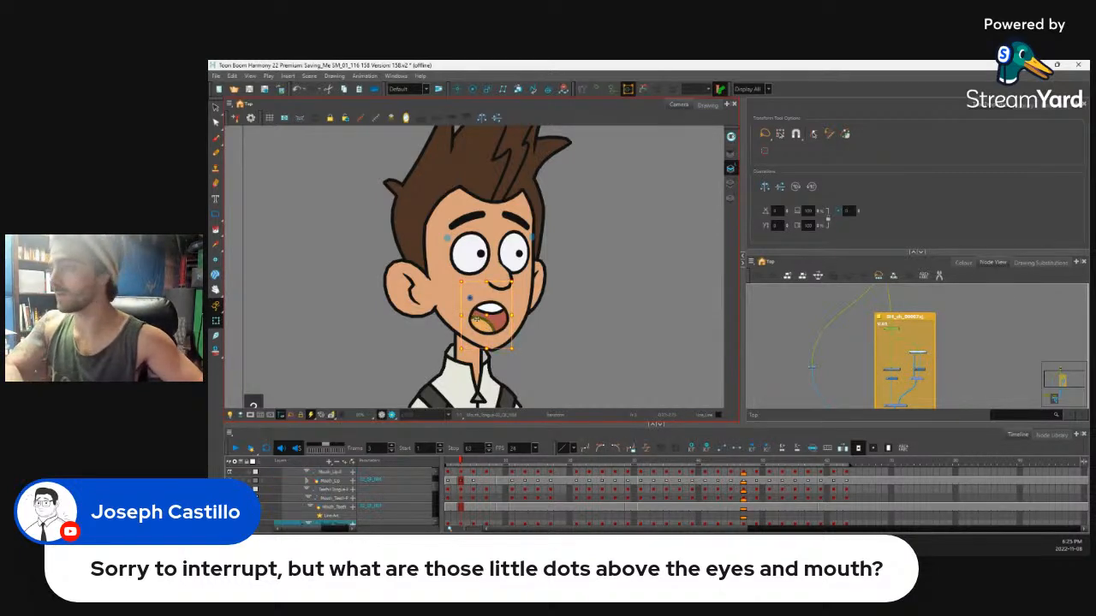
key(Down)
key(Down)
key(b)
key(b)
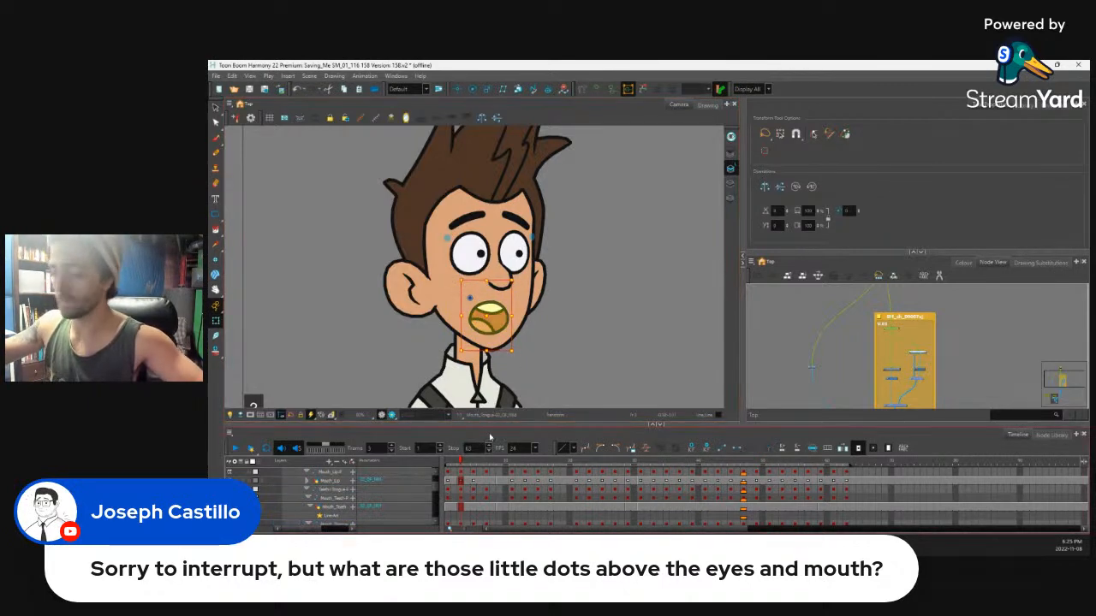
key(o)
Flip through frames 1 to 7 to compare the stretched mouth with its neighbouring poses
mouse_move(459, 476)
mouse_down()
mouse_move(472, 478)
mouse_move(454, 463)
mouse_up()
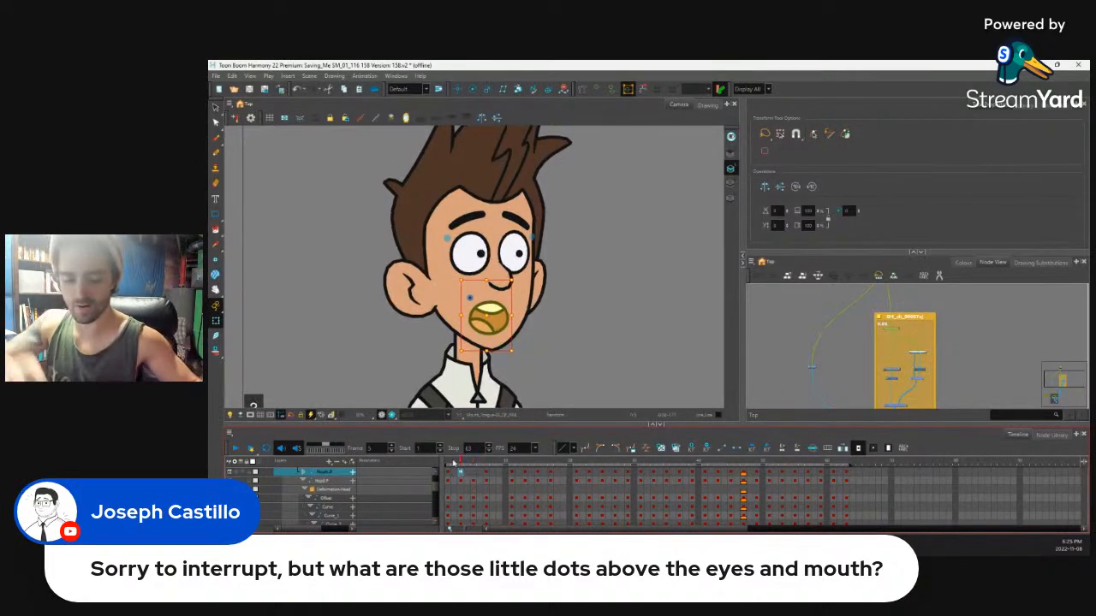
key(period)
key(period)
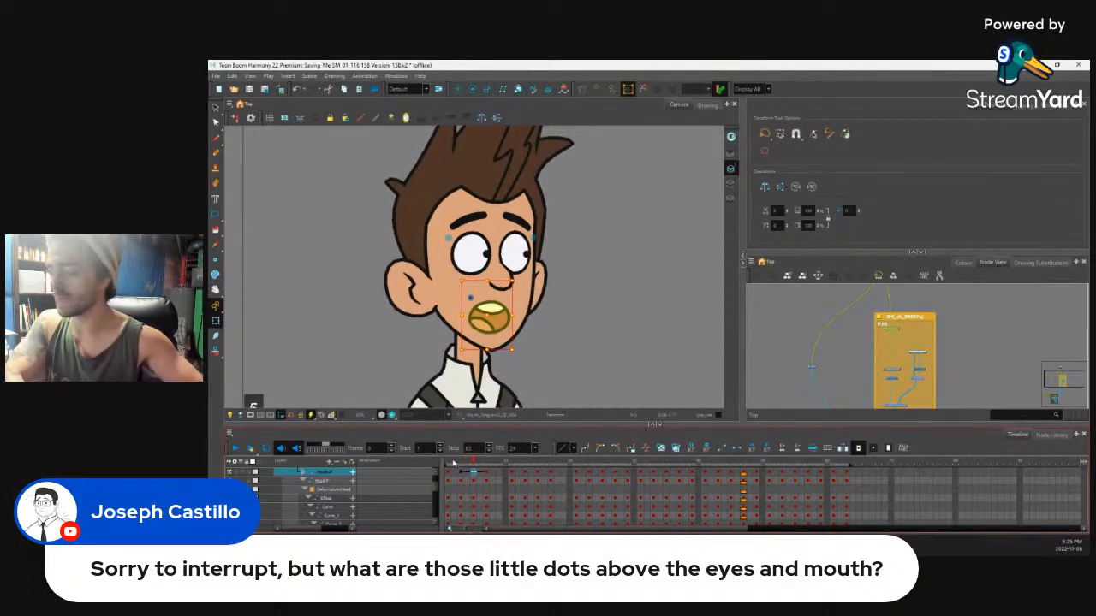
key(comma)
key(period)
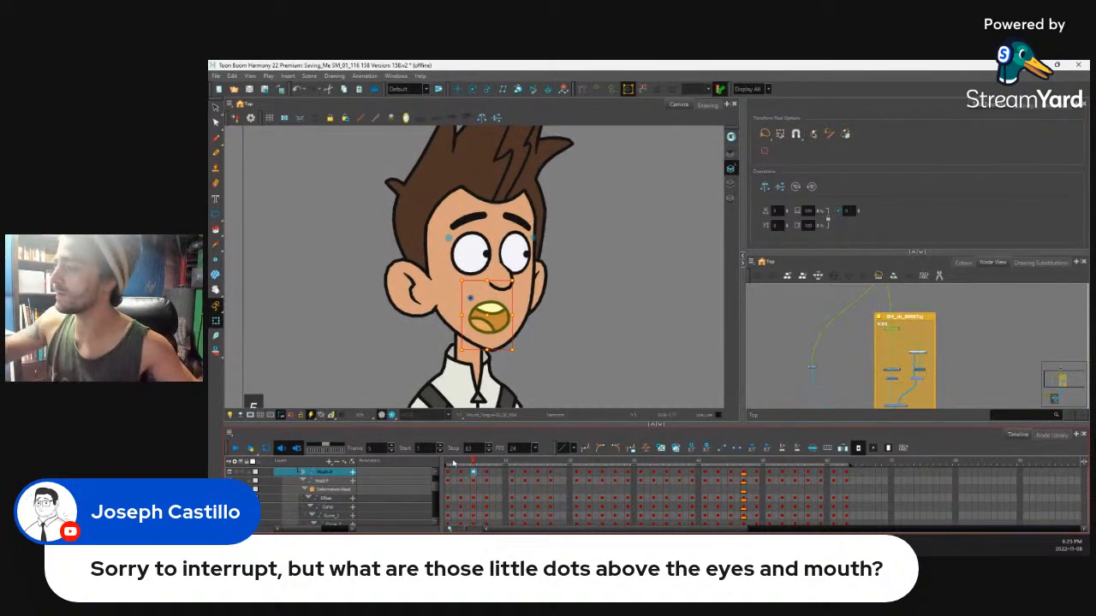
click(449, 464)
drag(449, 463, 488, 477)
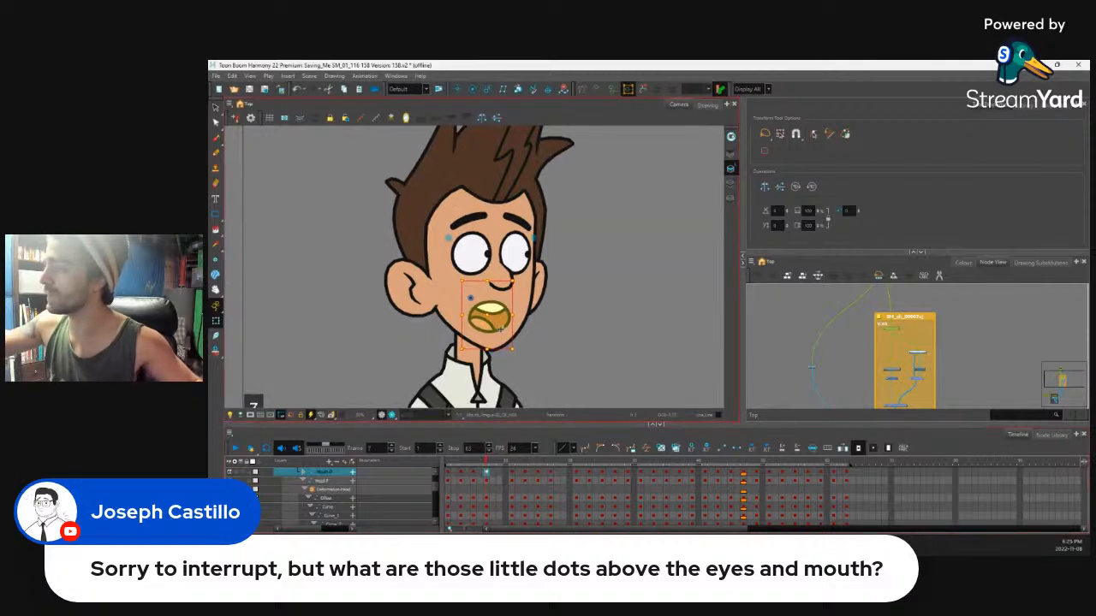
Select the mouth lip drawing, move from frame 7 to frame 11 and select the lip's peg there
key(shift+b)
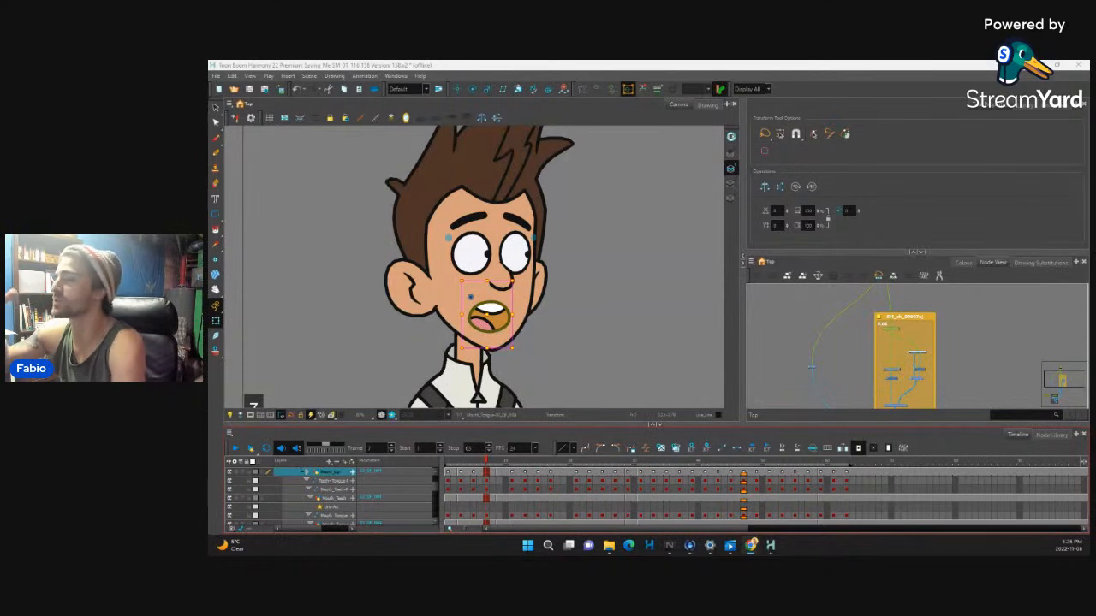
mouse_move(486, 471)
mouse_down()
mouse_move(452, 471)
mouse_move(515, 470)
mouse_up()
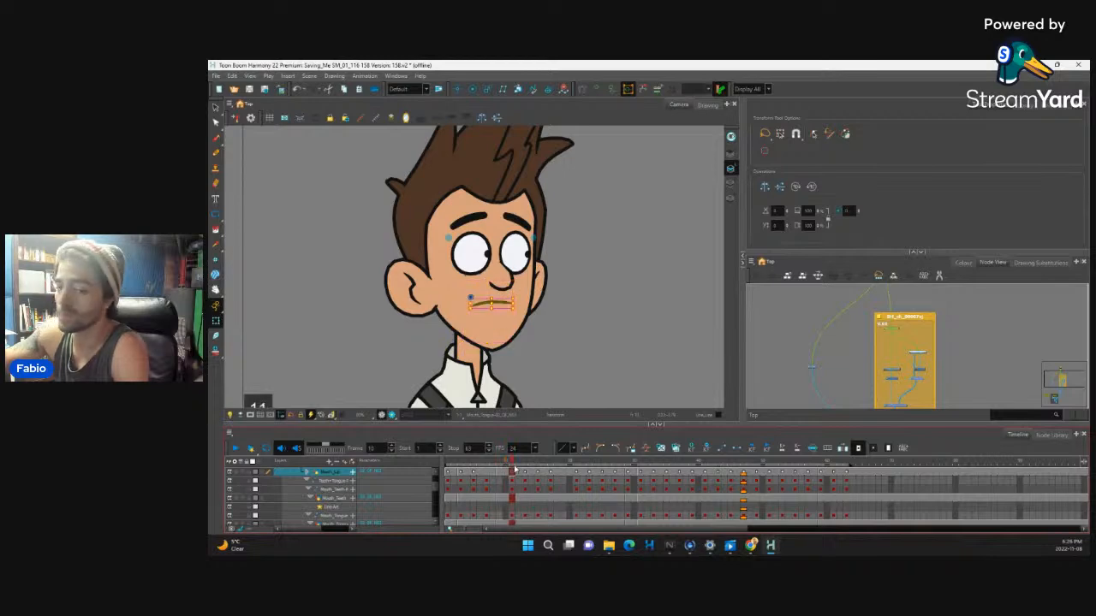
click(434, 470)
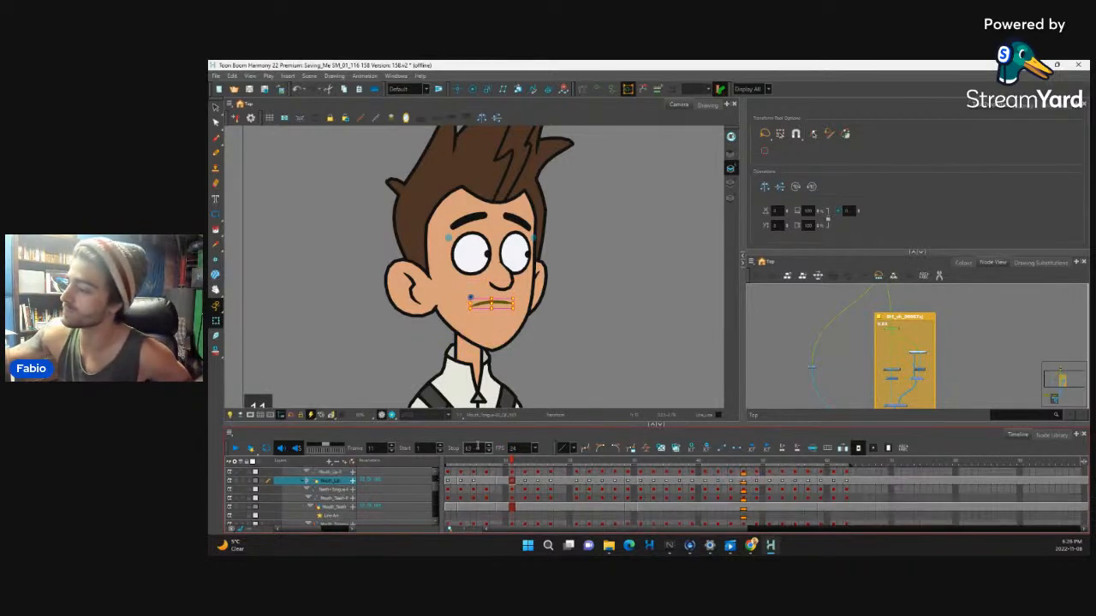
mouse_move(513, 463)
mouse_down()
mouse_move(481, 471)
mouse_move(511, 472)
mouse_up()
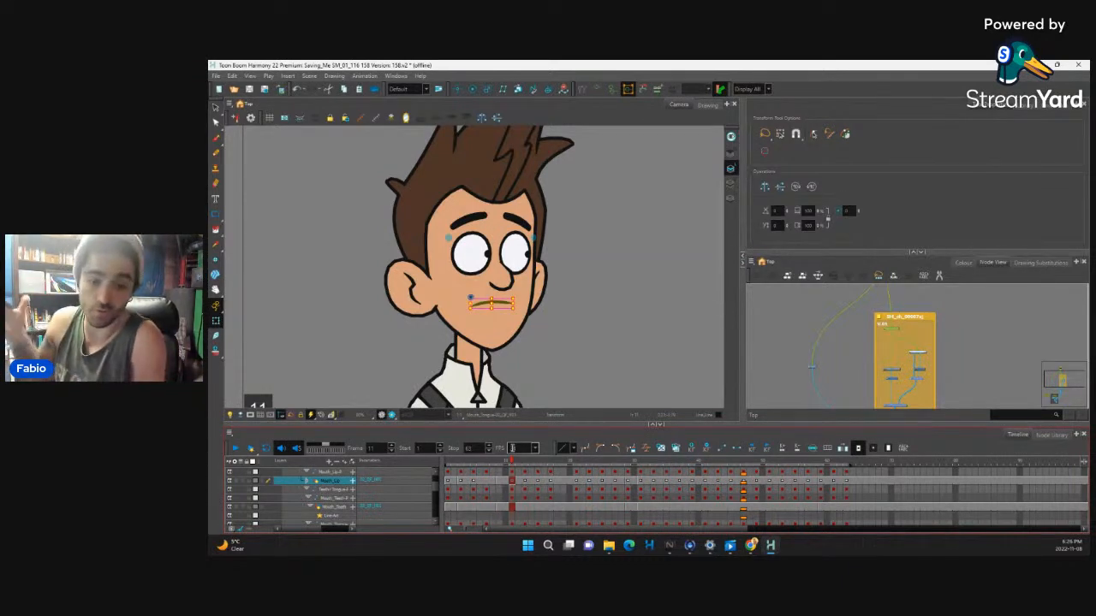
mouse_move(511, 463)
mouse_down()
mouse_move(453, 475)
mouse_move(522, 470)
mouse_move(511, 479)
mouse_up()
click(512, 473)
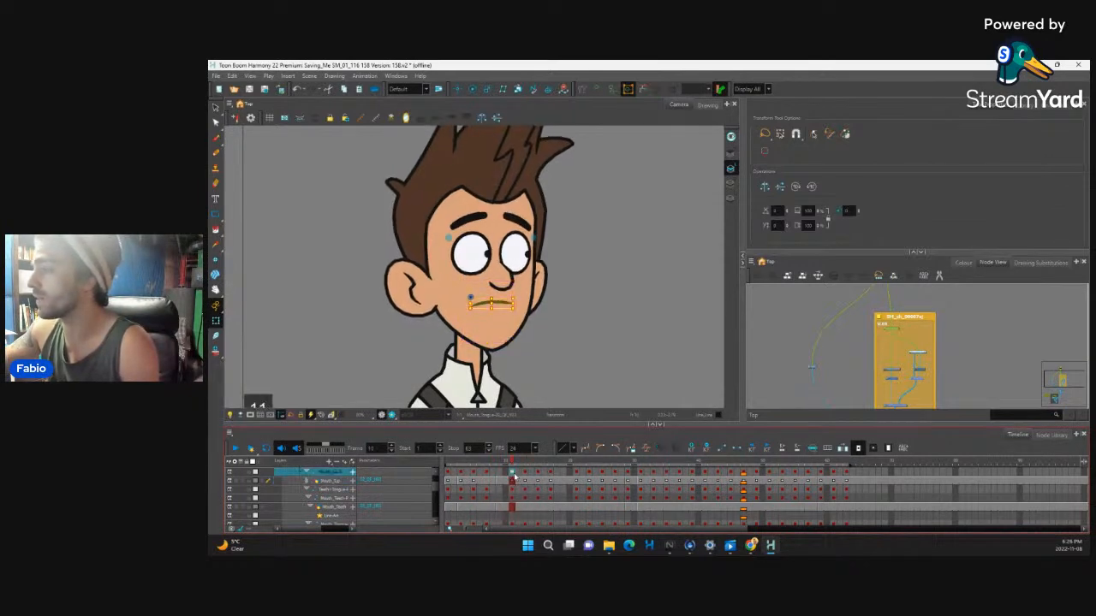
Compare the closed mouth at frames 11 and 13, and fine-tune its width at frame 11
click(528, 460)
mouse_move(522, 461)
mouse_down()
mouse_move(461, 473)
mouse_move(522, 481)
mouse_up()
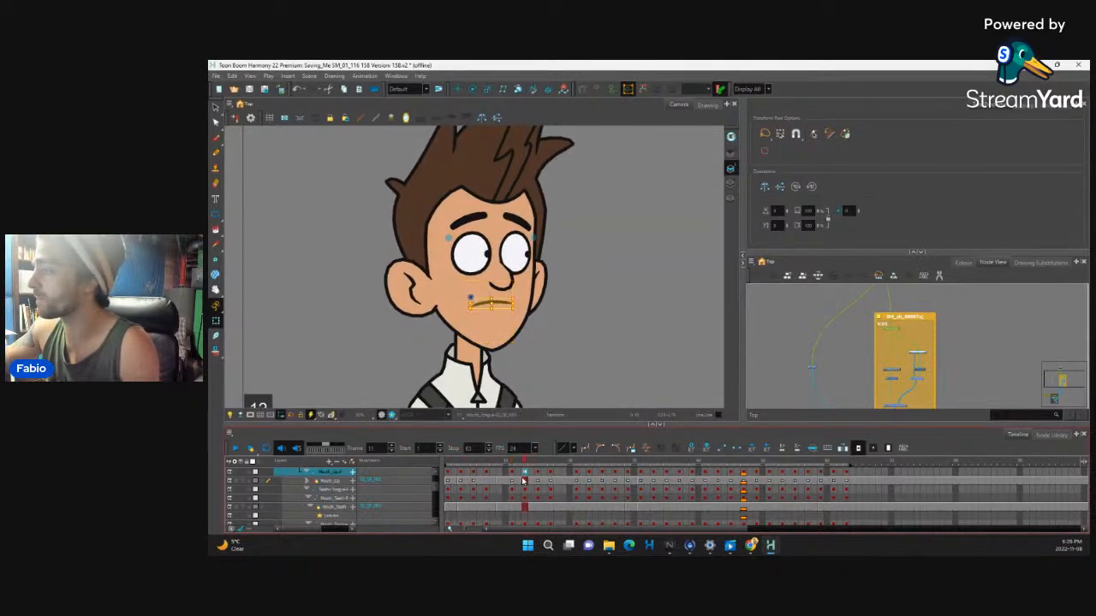
click(512, 474)
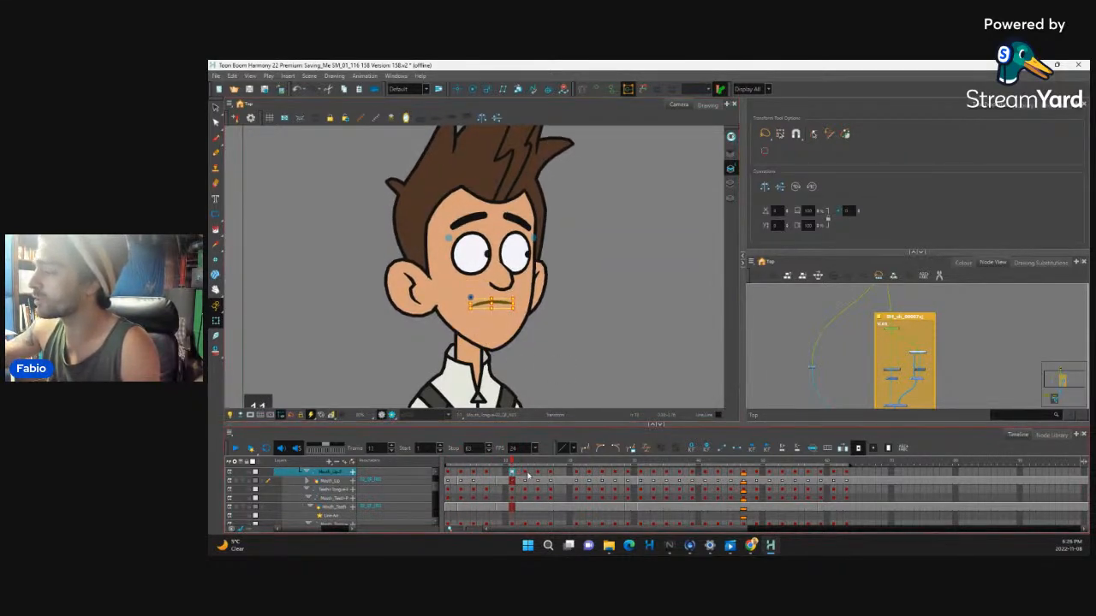
key(comma)
key(period)
key(period)
key(comma)
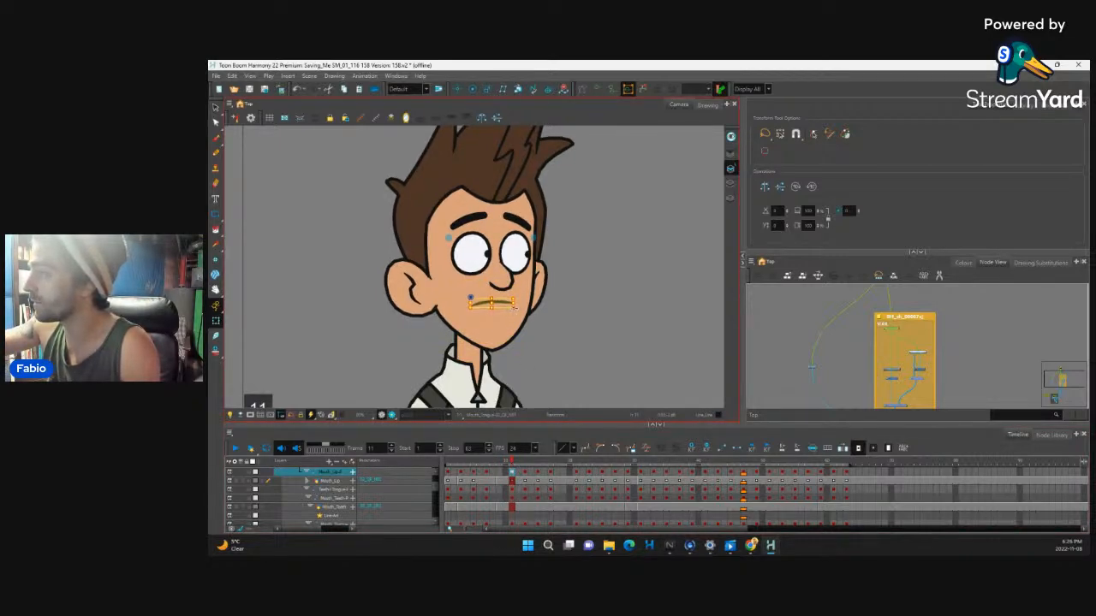
Scrub from frame 11 to frame 25 to check the closed mouth against the head movement, ending on the lip drawing at frame 23
drag(503, 469, 529, 463)
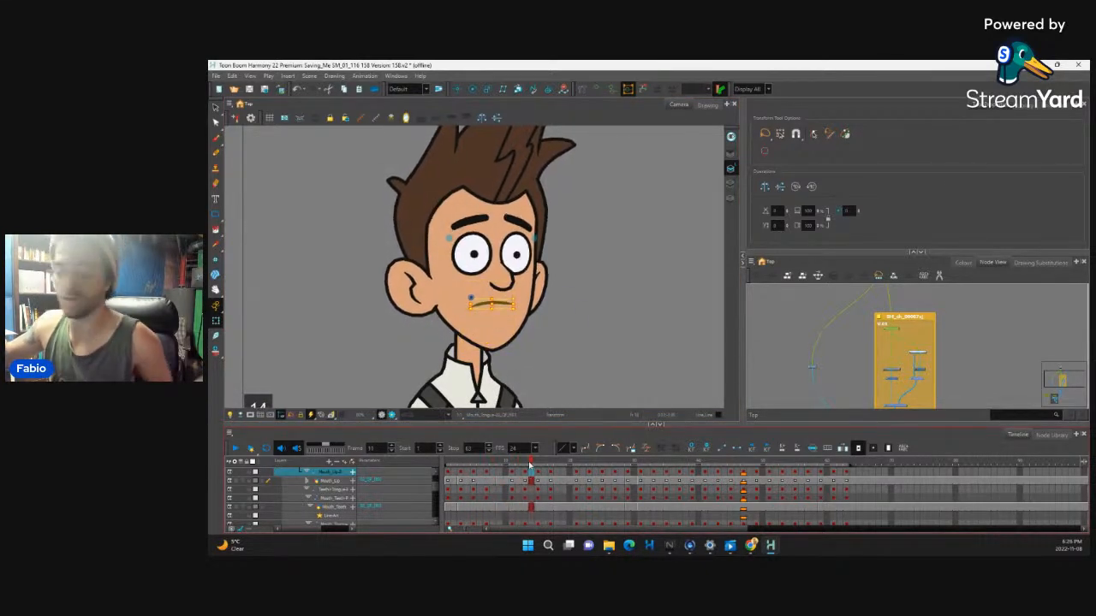
mouse_move(530, 463)
mouse_down()
mouse_move(473, 477)
mouse_move(646, 482)
mouse_move(463, 491)
mouse_move(575, 491)
mouse_move(587, 465)
mouse_move(602, 471)
mouse_up()
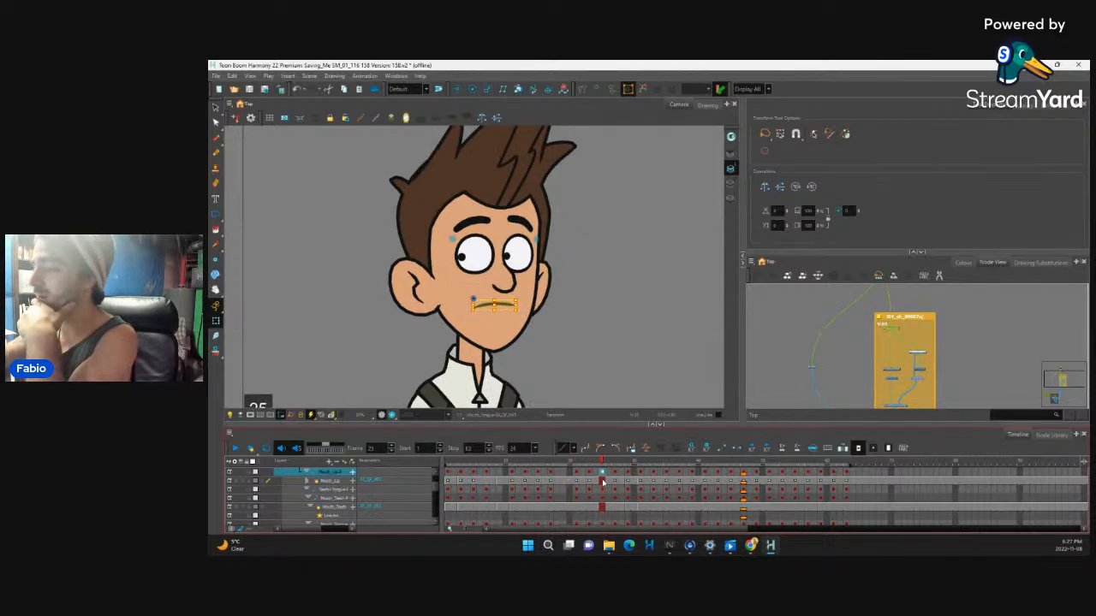
mouse_move(602, 468)
mouse_down()
mouse_move(534, 482)
mouse_move(590, 479)
mouse_move(577, 485)
mouse_move(507, 482)
mouse_move(601, 497)
mouse_move(588, 483)
mouse_up()
click(589, 483)
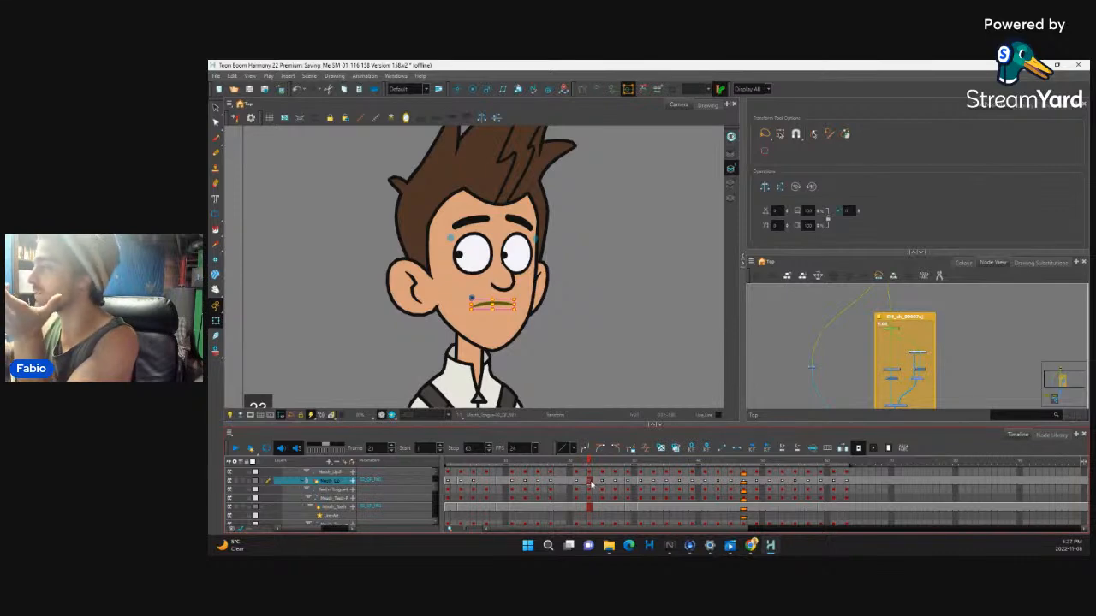
Swap the mouth drawings from frame 21 onward, using 02_QF_N02 at frame 21, 02_QF_N03 at frame 25 and 02_QF_N02 at frames 29 and 31
click(1038, 262)
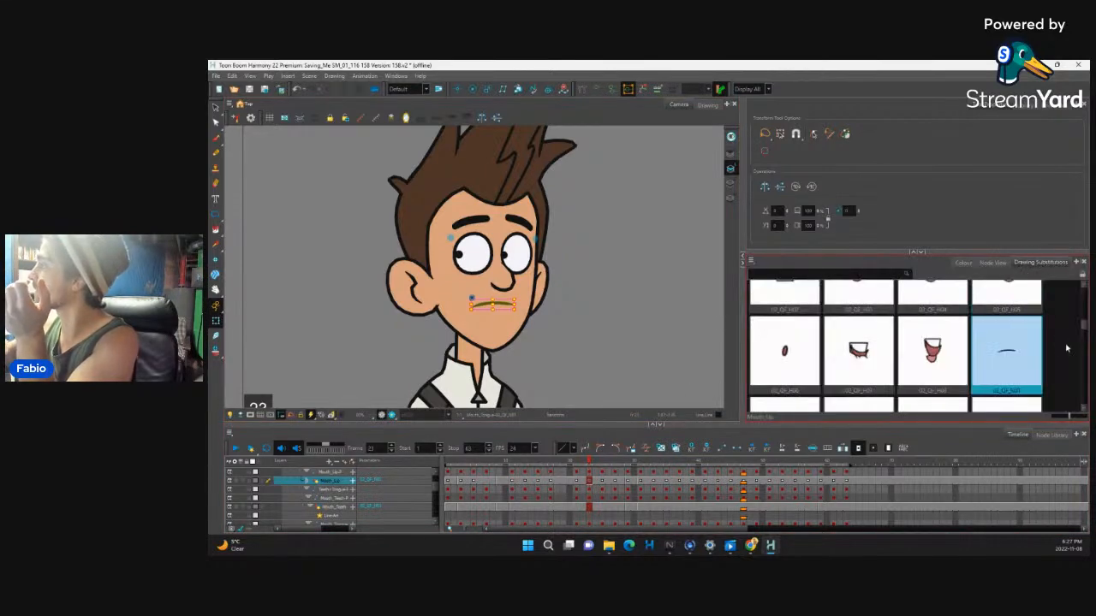
scroll(984, 351, down, 3)
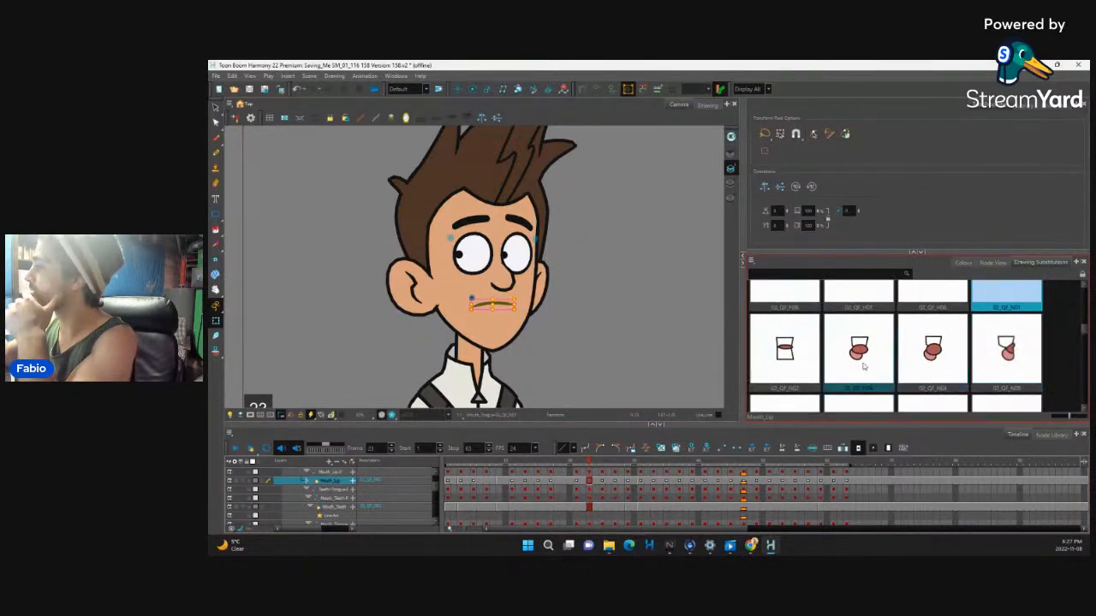
click(933, 347)
click(572, 472)
drag(573, 471, 620, 475)
click(855, 377)
click(588, 472)
mouse_move(597, 486)
mouse_down()
mouse_move(614, 460)
mouse_move(565, 477)
mouse_move(641, 475)
mouse_up()
scroll(1082, 329, down, 2)
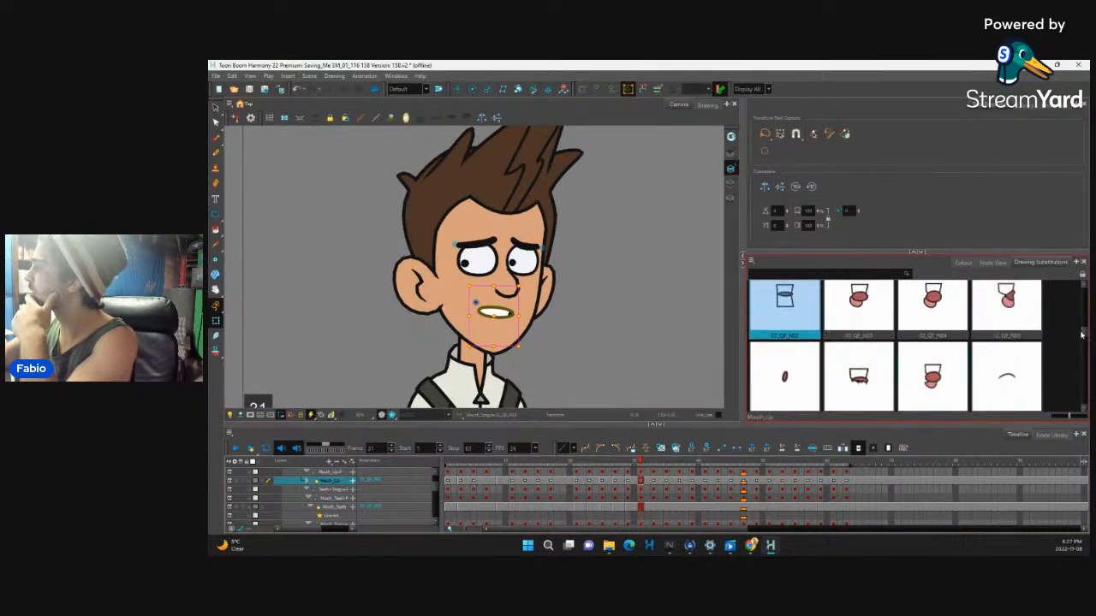
scroll(1081, 329, up, 2)
Review the mouth back from frame 31 to 17, then select the lip's peg at frame 27 and compare its pose with frame 29
drag(638, 470, 552, 488)
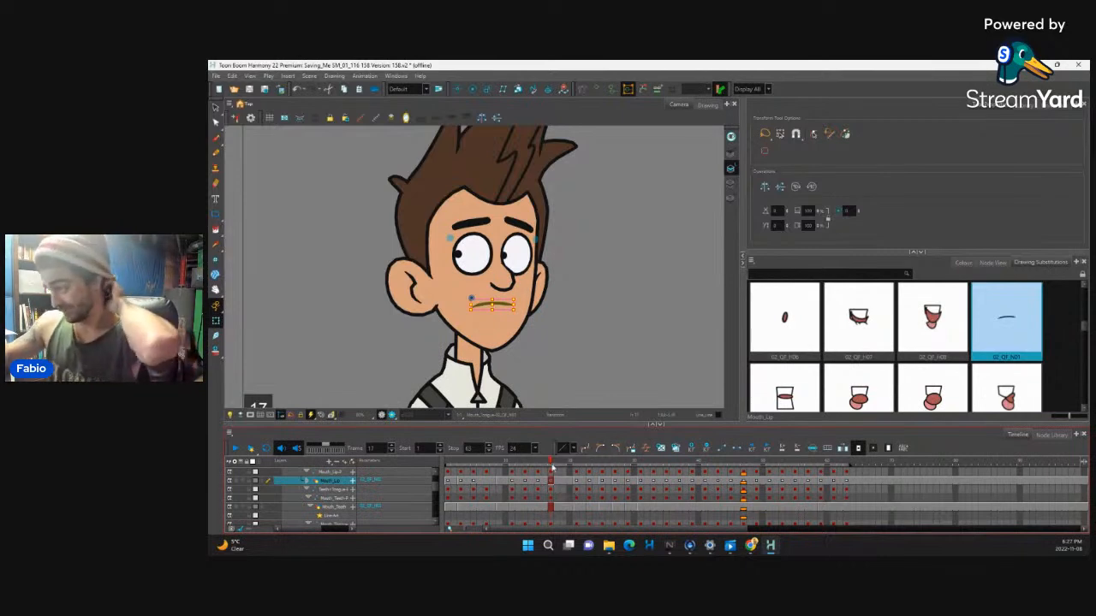
mouse_move(612, 463)
mouse_down()
mouse_move(620, 466)
mouse_move(564, 474)
mouse_move(616, 482)
mouse_up()
key(b)
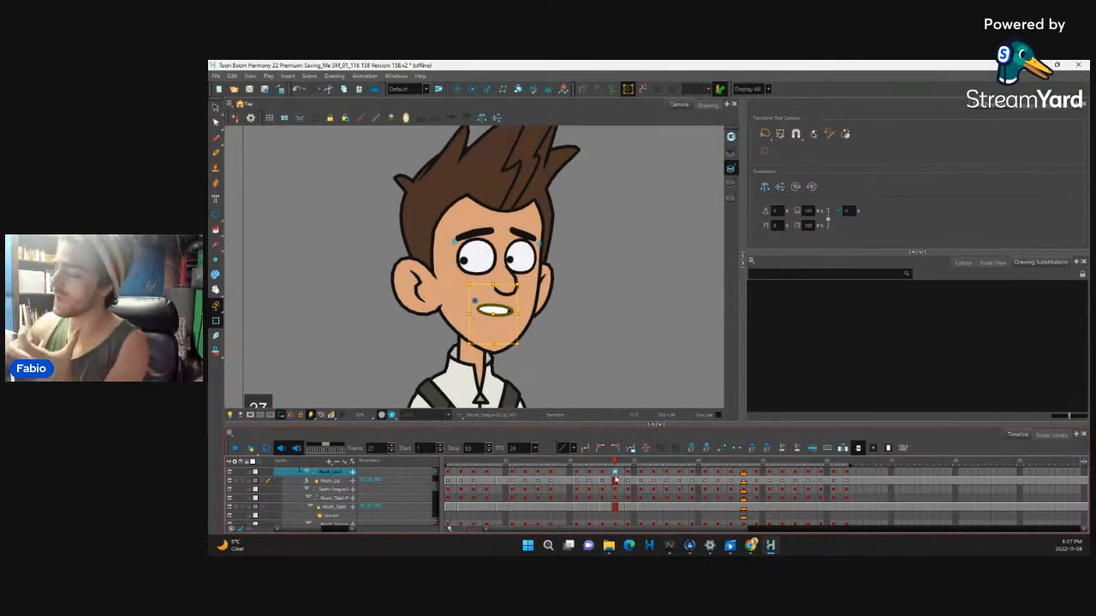
mouse_move(618, 463)
mouse_down()
mouse_move(628, 463)
mouse_move(615, 463)
mouse_up()
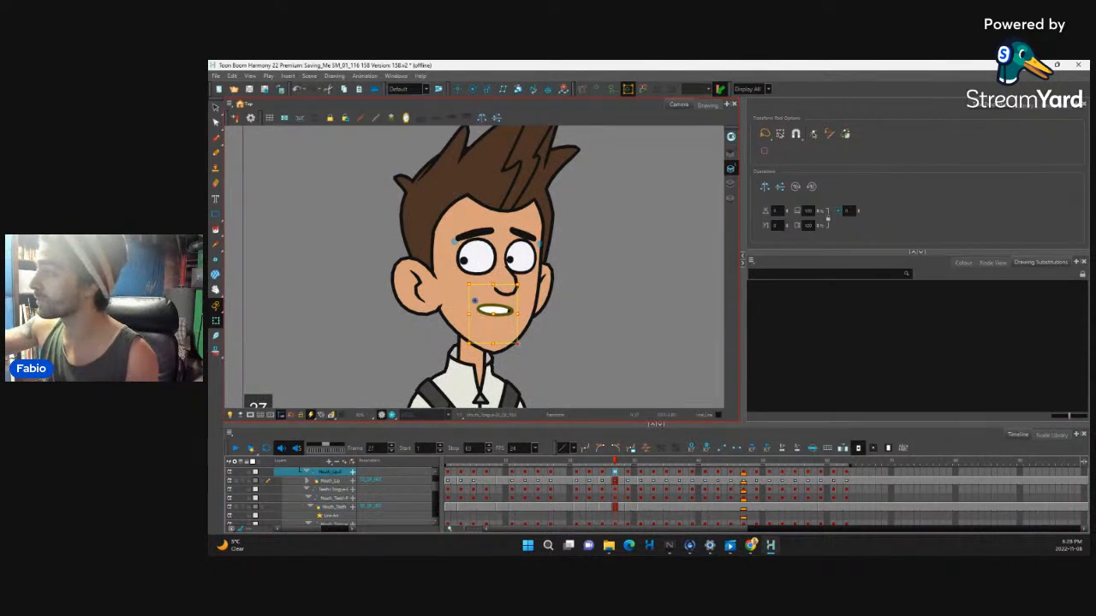
mouse_move(613, 463)
mouse_down()
mouse_move(565, 471)
mouse_move(651, 480)
mouse_move(627, 474)
mouse_up()
key(F7)
click(611, 463)
key(ctrl+k)
key(period)
key(period)
key(comma)
key(period)
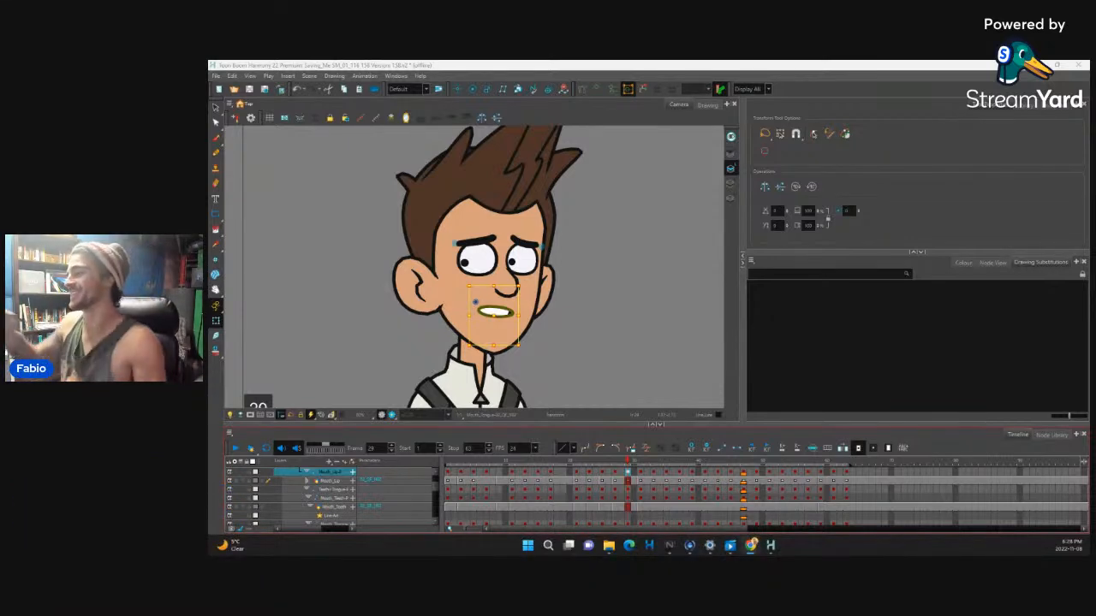
Select the mouth lip drawing at frame 29 and scrub between frames 21 and 33 to examine the mouth shapes
click(626, 480)
mouse_move(617, 463)
mouse_down()
mouse_move(581, 474)
mouse_move(628, 474)
mouse_up()
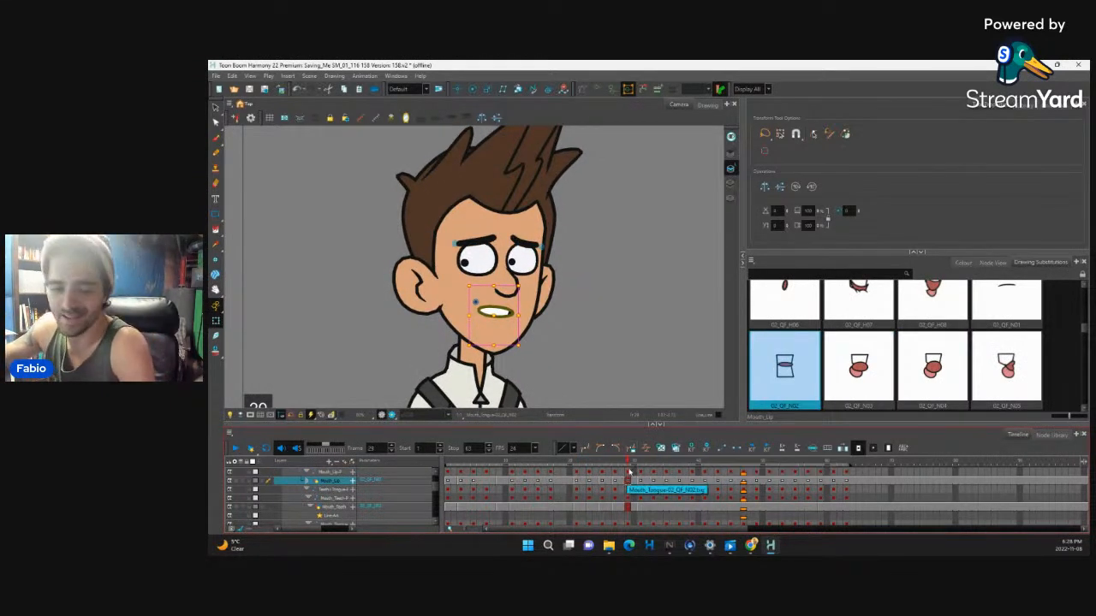
mouse_move(629, 463)
mouse_down()
mouse_move(571, 473)
mouse_move(666, 480)
mouse_move(479, 486)
mouse_move(682, 465)
mouse_move(576, 481)
mouse_move(653, 484)
mouse_up()
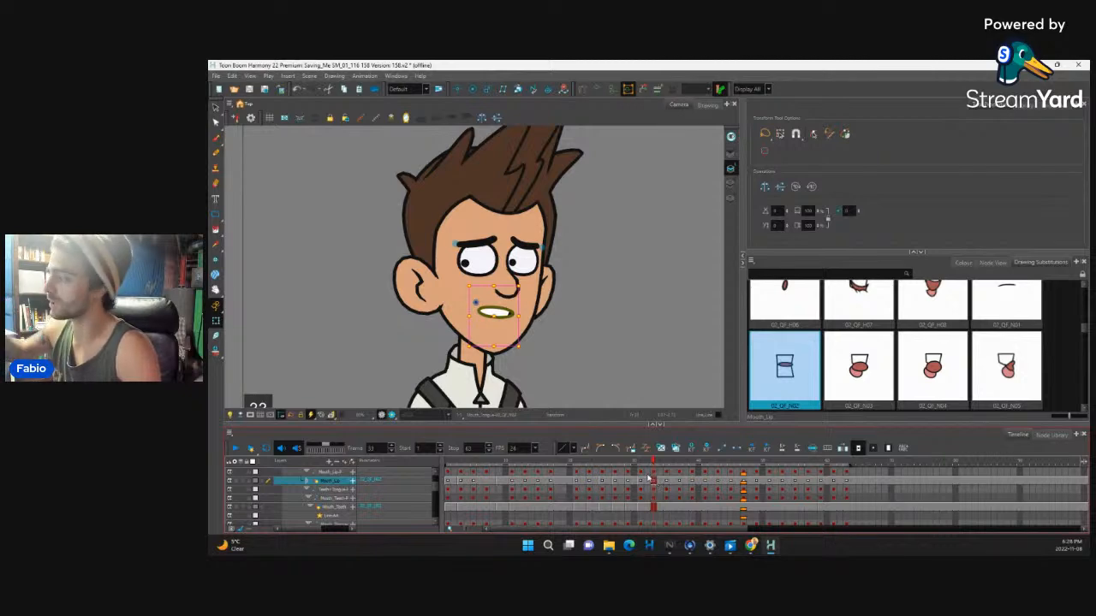
drag(653, 467, 576, 481)
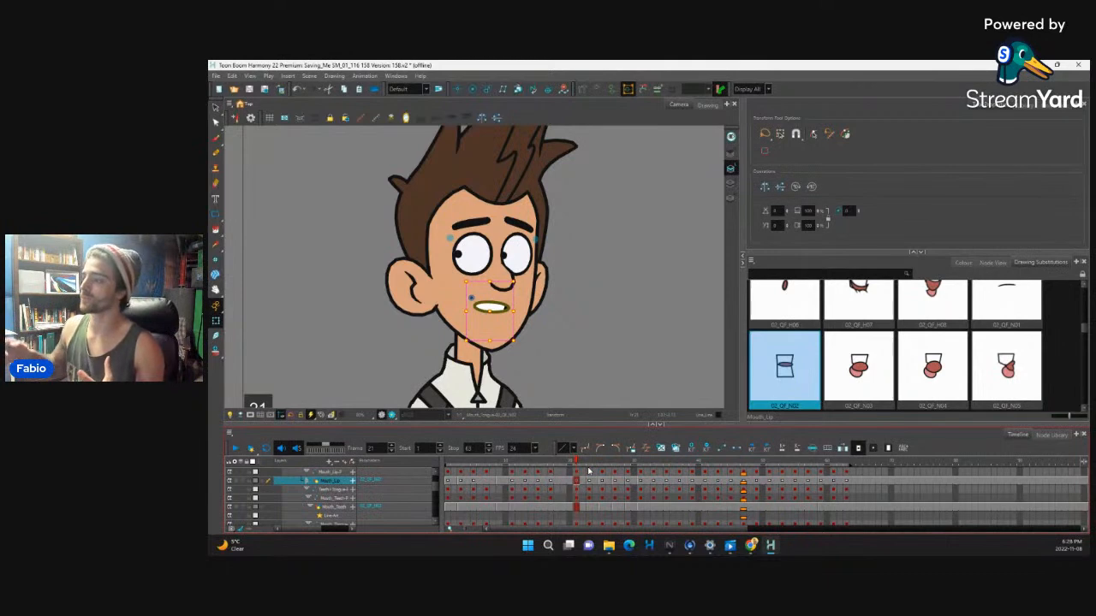
drag(576, 463, 601, 467)
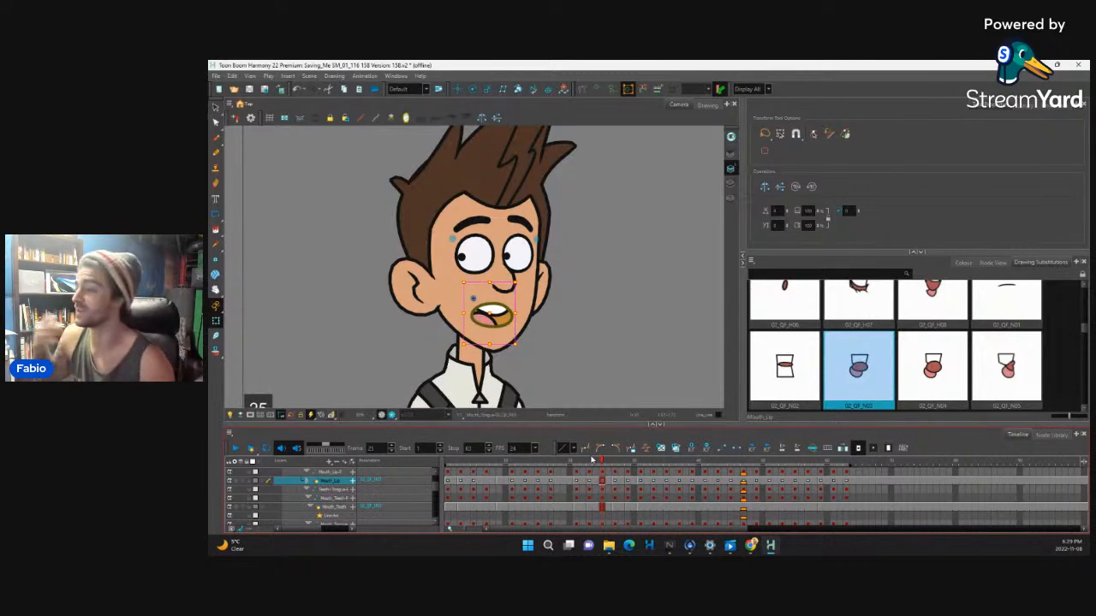
At frame 41, try the mouth drawing 02_QF_N04, then replace it with 02_QF_N08
mouse_move(591, 460)
mouse_down()
mouse_move(606, 462)
mouse_move(567, 463)
mouse_move(748, 472)
mouse_move(637, 496)
mouse_move(719, 484)
mouse_move(704, 485)
mouse_up()
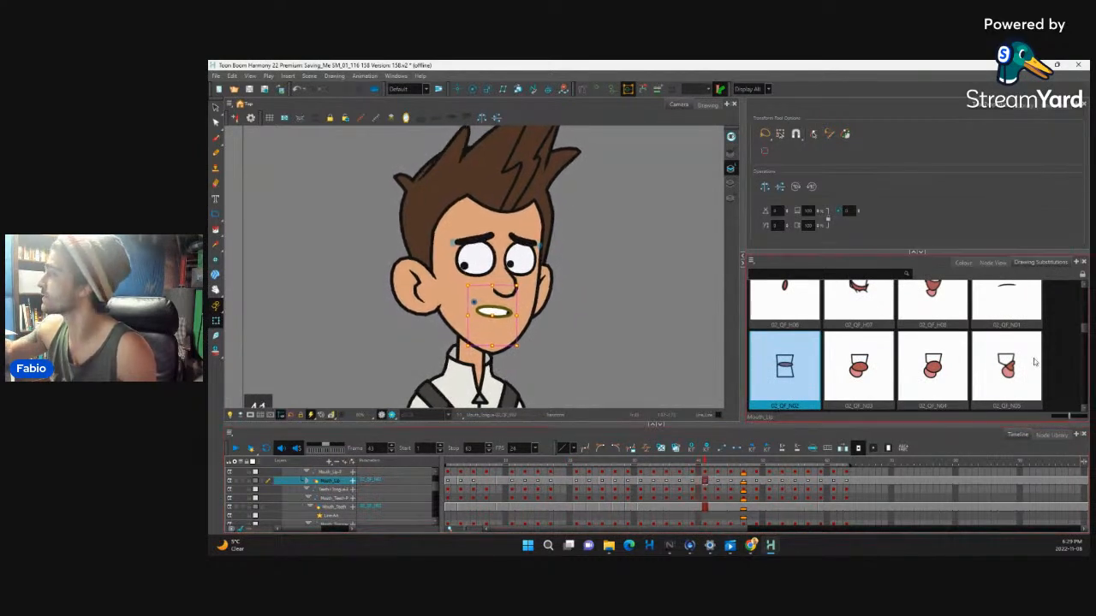
click(933, 370)
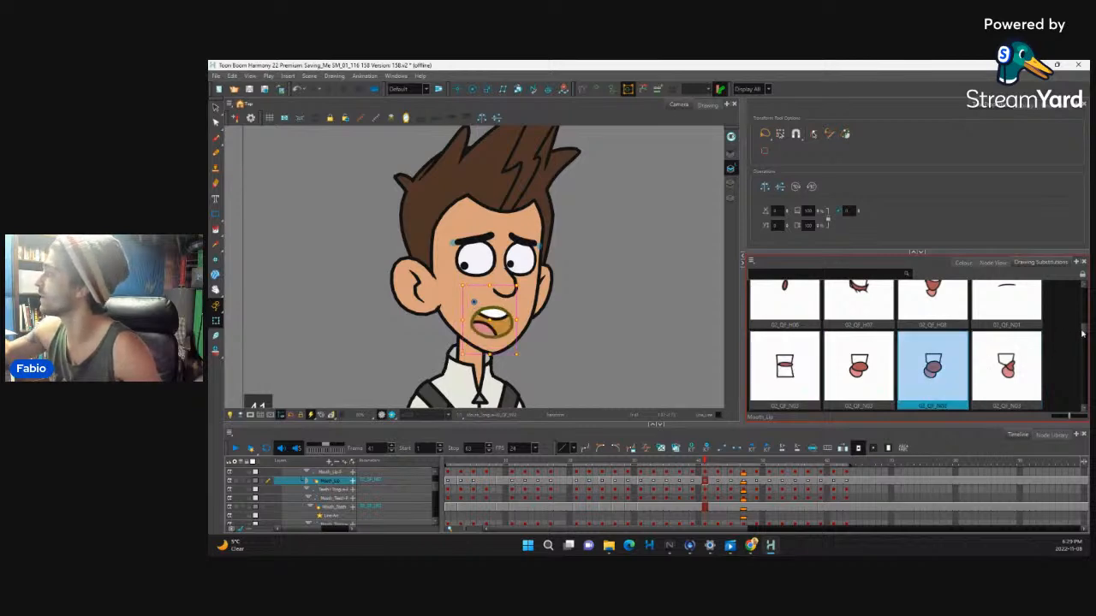
scroll(1082, 334, down, 2)
click(939, 368)
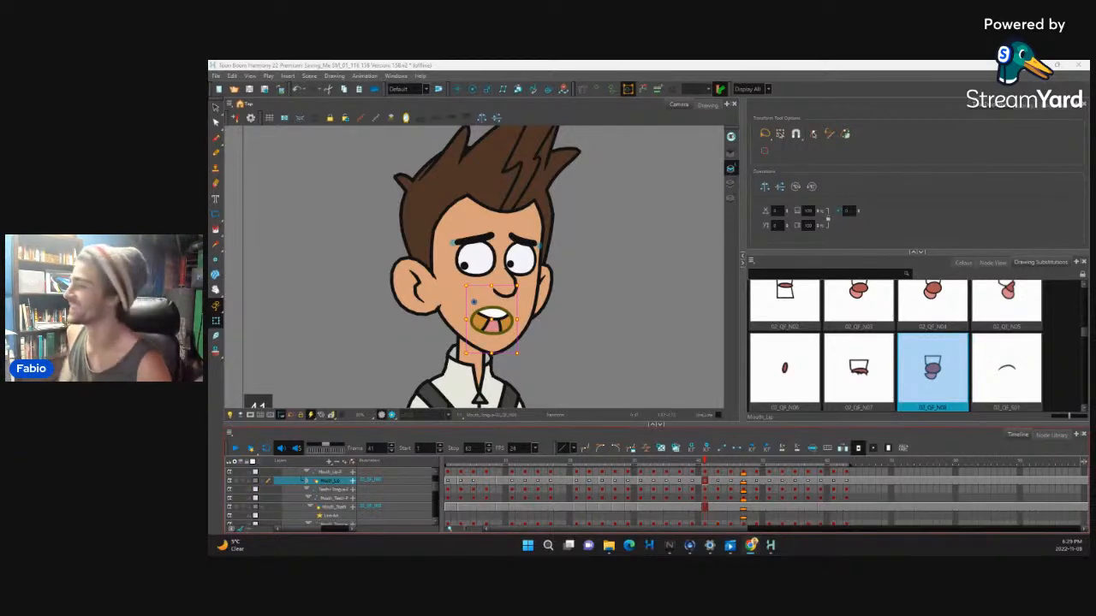
Set the mouth drawing at frame 47 to the closed shape 02_QF_N01, then select the lip's peg at that frame
click(701, 485)
mouse_move(700, 464)
mouse_down()
mouse_move(667, 468)
mouse_move(750, 469)
mouse_move(717, 482)
mouse_move(720, 465)
mouse_move(701, 472)
mouse_move(741, 459)
mouse_move(575, 462)
mouse_move(601, 464)
mouse_up()
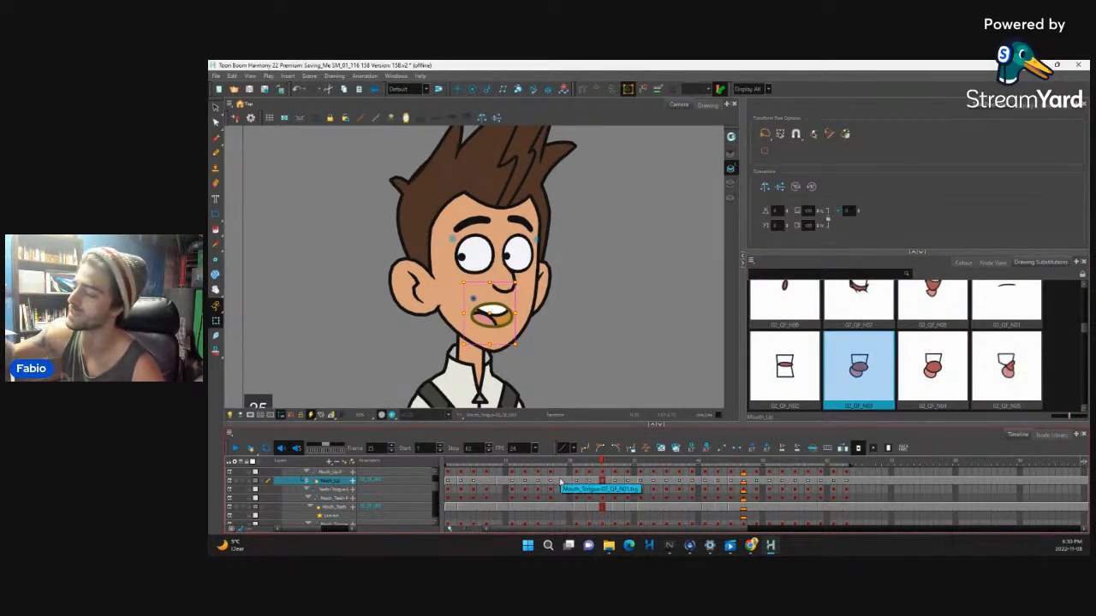
mouse_move(582, 470)
mouse_down()
mouse_move(626, 470)
mouse_move(582, 463)
mouse_move(601, 463)
mouse_up()
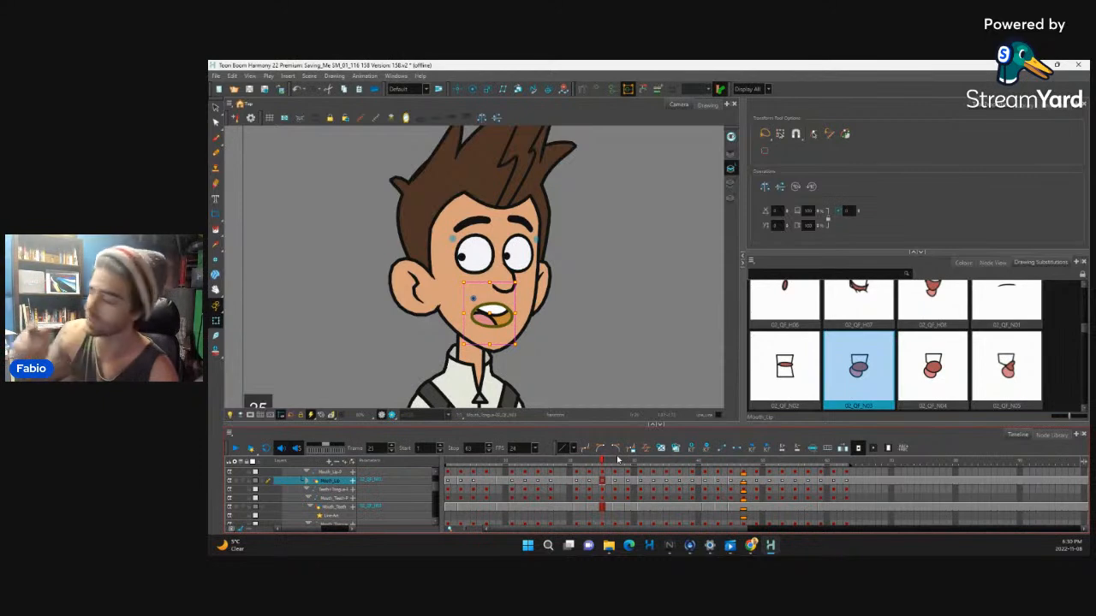
drag(623, 466, 735, 476)
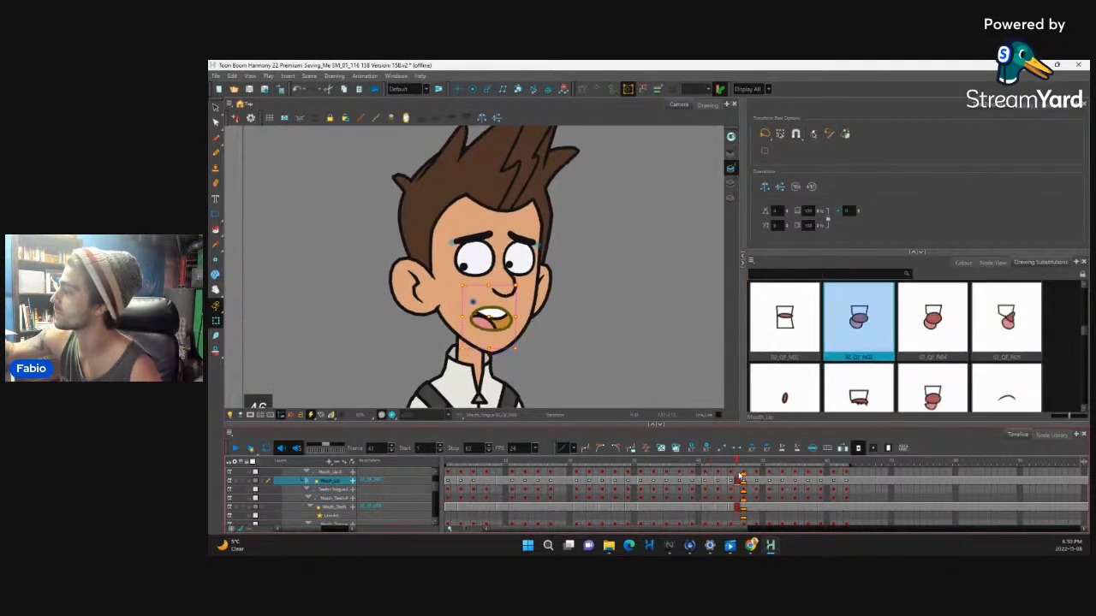
click(742, 477)
drag(1084, 331, 1084, 326)
click(1020, 338)
mouse_move(728, 466)
mouse_down()
mouse_move(698, 478)
mouse_move(768, 474)
mouse_move(743, 477)
mouse_move(753, 478)
mouse_up()
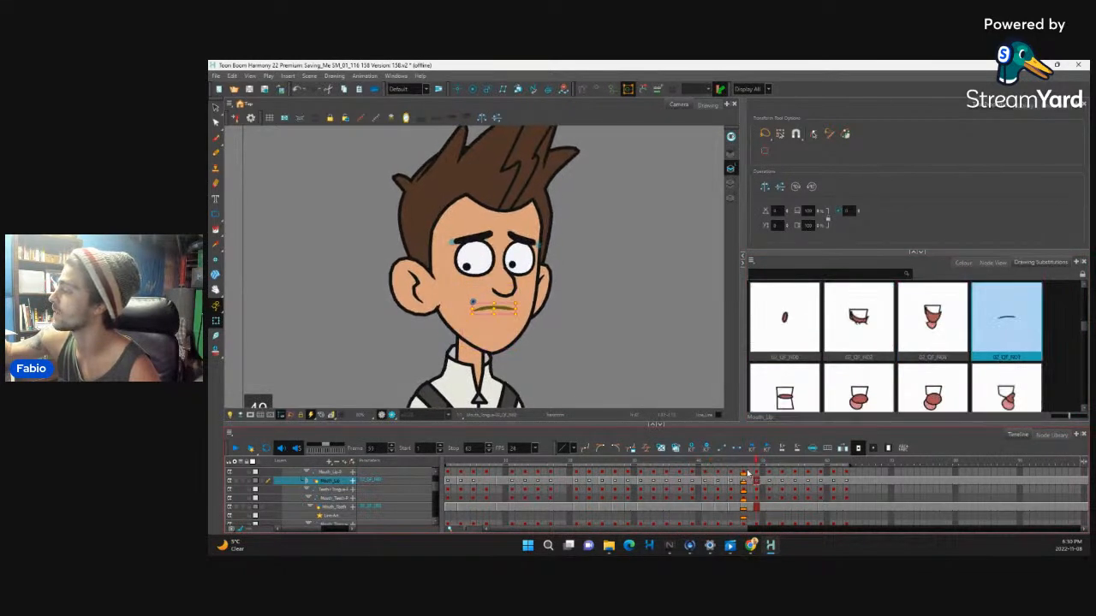
click(743, 472)
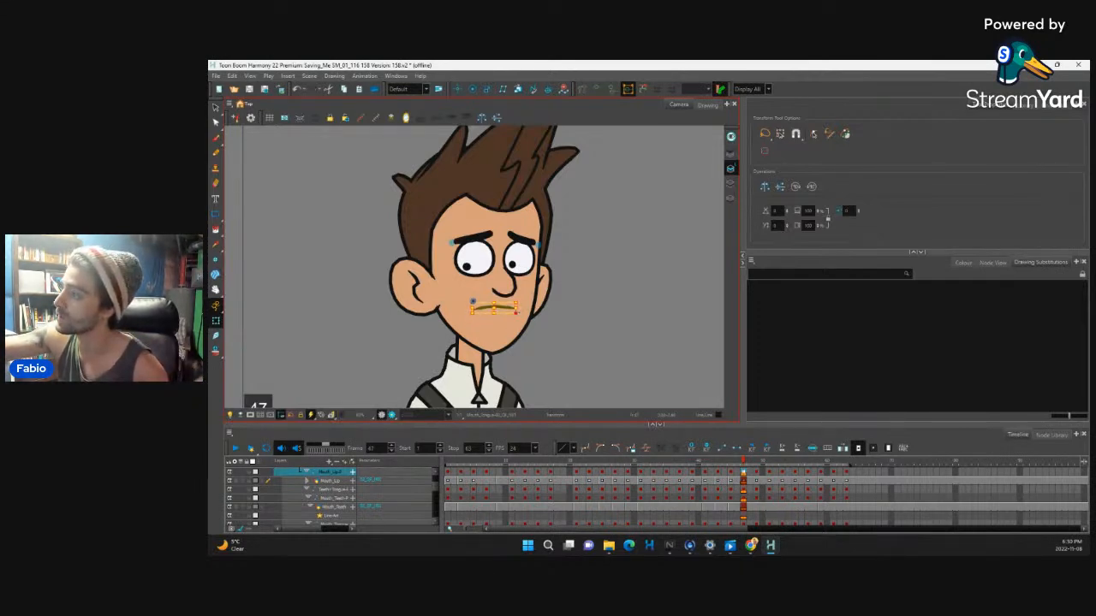
Review the later mouth shapes and set the mouth lip drawing at frame 57 to 02_QF_N04
click(704, 480)
key(Return)
drag(654, 492, 824, 466)
drag(836, 465, 802, 481)
click(810, 481)
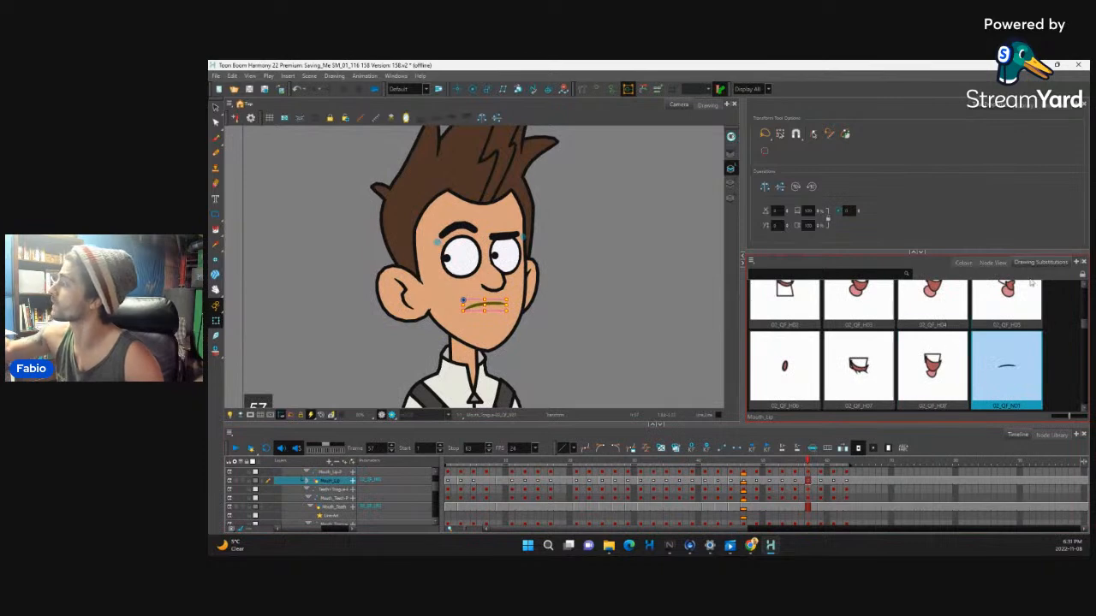
scroll(1084, 334, down, 3)
click(932, 350)
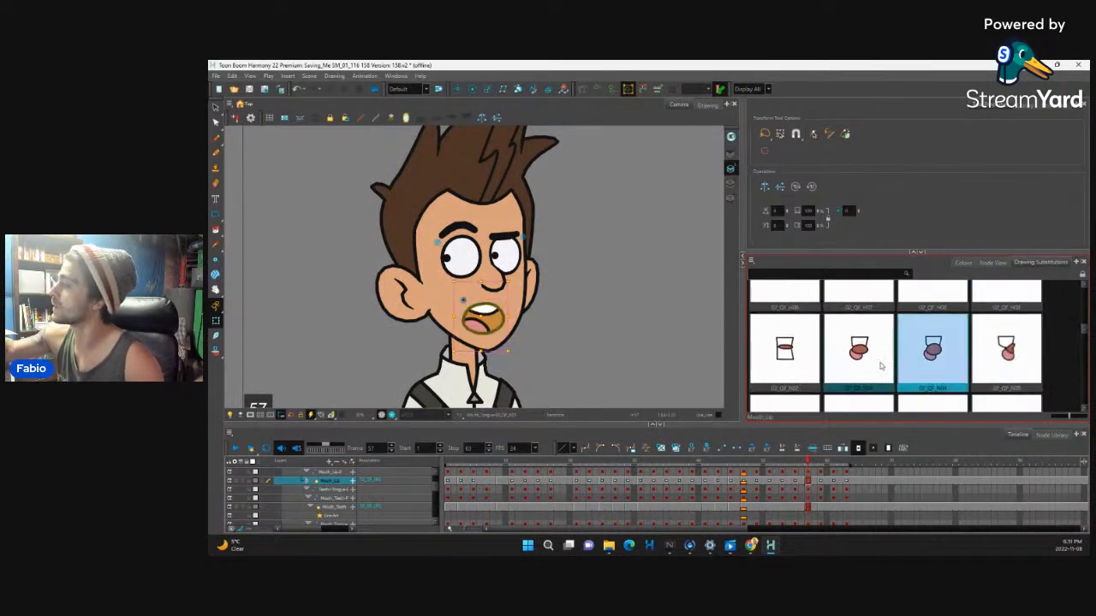
Set the following mouth drawings, using 02_QF_N01 at frame 63, 02_QF_N04 at frame 65, 02_QF_N03 at frame 67 and 02_QF_N02 from frame 69
mouse_move(806, 462)
mouse_down()
mouse_move(833, 463)
mouse_move(743, 490)
mouse_move(843, 484)
mouse_move(735, 485)
mouse_move(859, 484)
mouse_move(845, 484)
mouse_up()
click(993, 308)
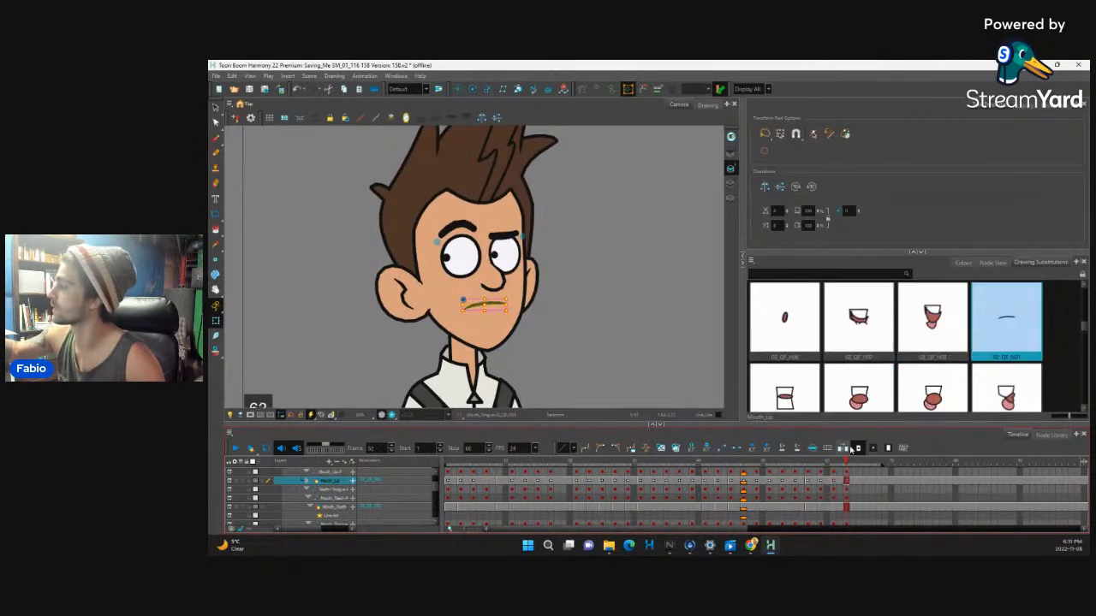
click(921, 399)
click(859, 479)
click(861, 391)
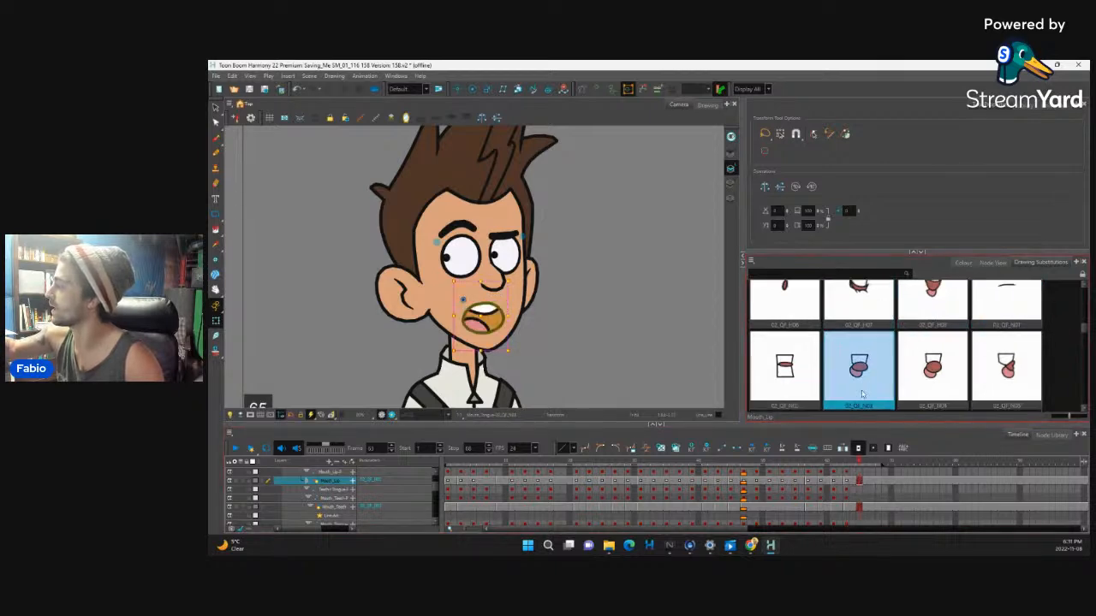
click(873, 482)
click(796, 372)
mouse_move(849, 464)
mouse_down()
mouse_move(783, 485)
mouse_move(885, 482)
mouse_move(791, 473)
mouse_move(890, 472)
mouse_move(835, 488)
mouse_move(858, 485)
mouse_move(780, 478)
mouse_move(900, 477)
mouse_up()
Compare the mouth poses around frame 61, replace the mouth drawing at frame 63 with 02_QF_N02, and extend the playback range to frame 75
click(847, 481)
click(860, 484)
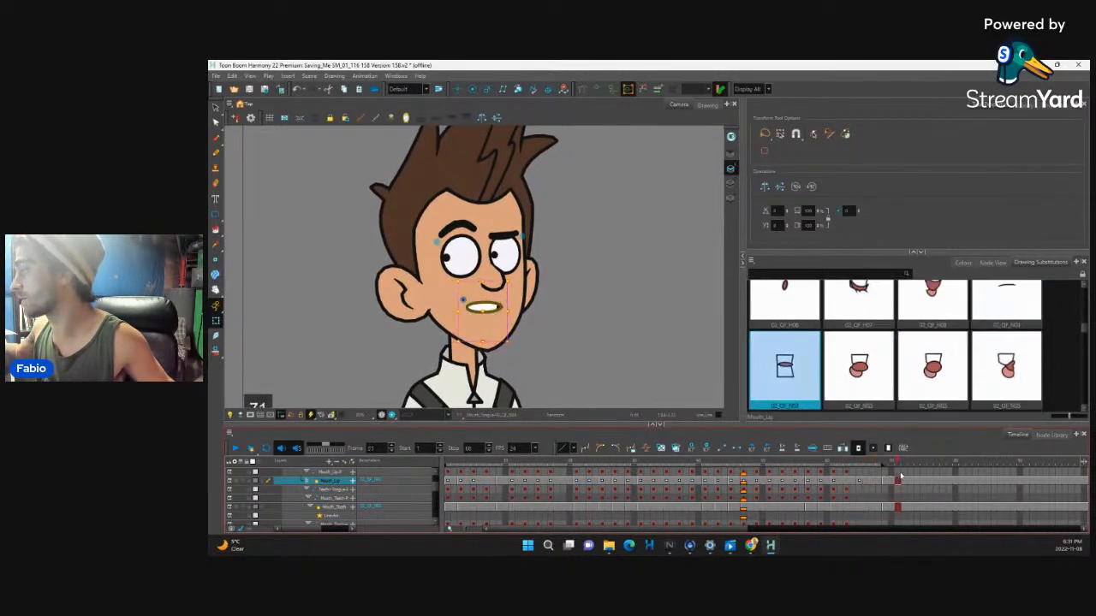
click(833, 484)
click(834, 472)
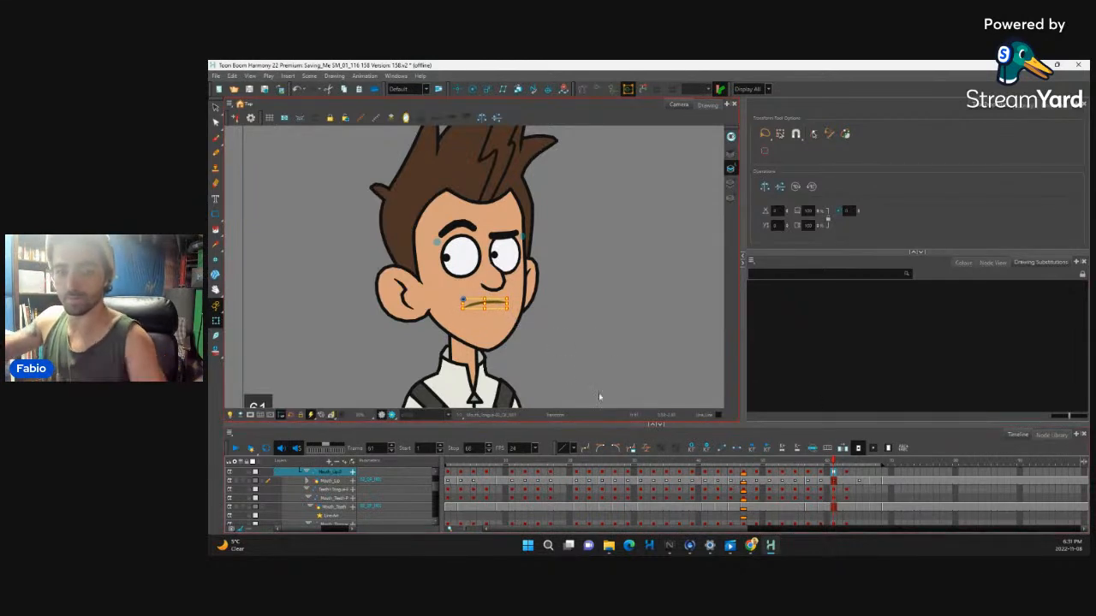
mouse_move(833, 462)
mouse_down()
mouse_move(898, 469)
mouse_move(814, 471)
mouse_move(861, 482)
mouse_move(848, 483)
mouse_up()
click(848, 482)
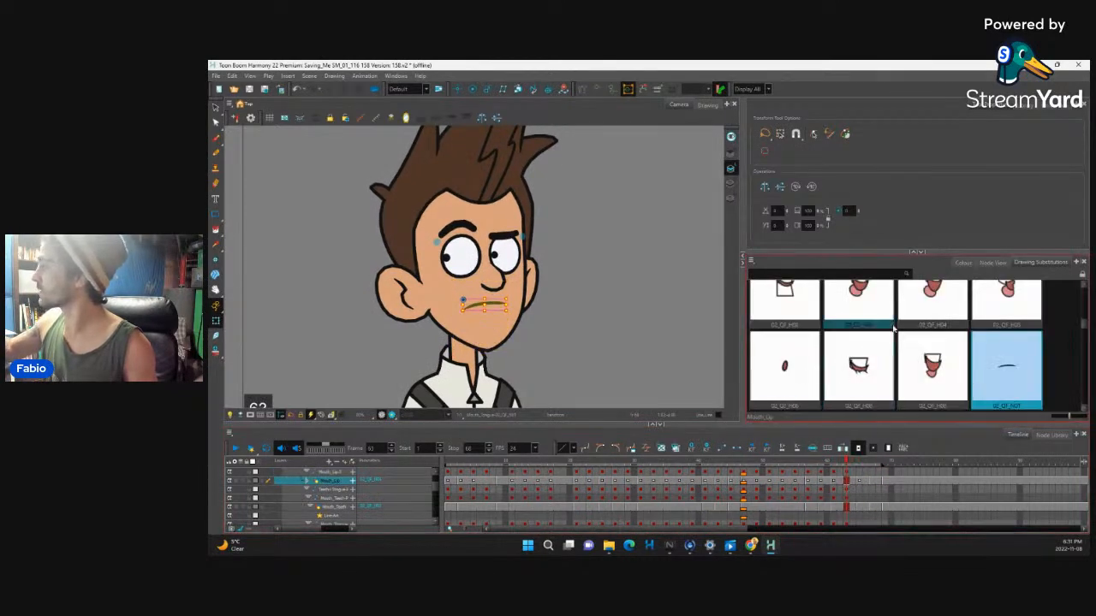
drag(1082, 323, 1083, 329)
click(797, 388)
mouse_move(836, 470)
mouse_down()
mouse_move(827, 470)
mouse_move(896, 468)
mouse_move(797, 486)
mouse_move(901, 471)
mouse_up()
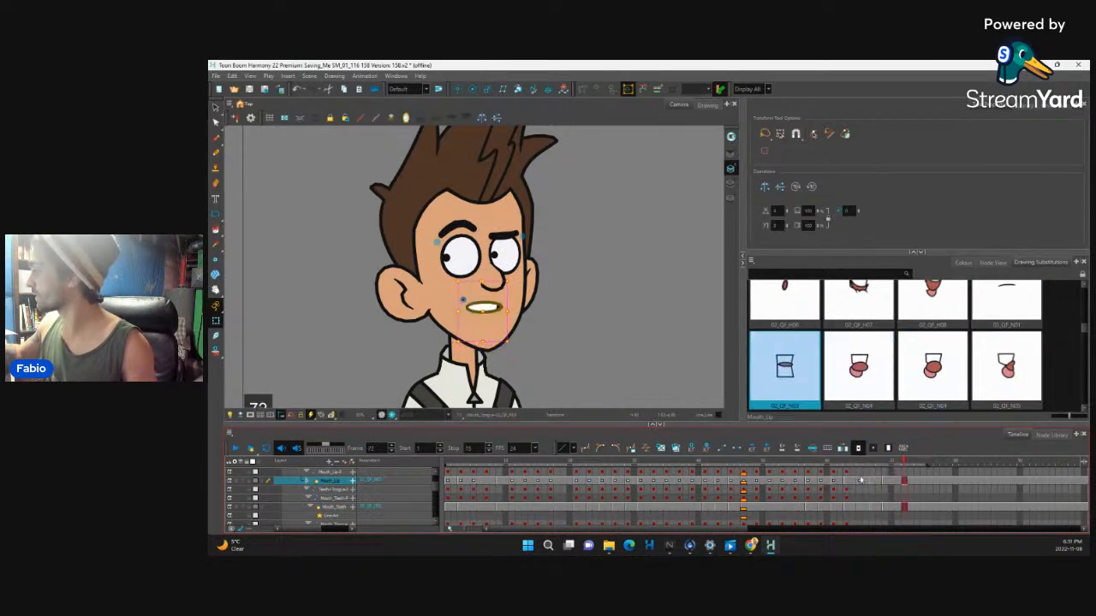
Add keyframes to the mouth lip's peg at frames 65, 67 and 69, then check the poses at frames 63 and 65
click(860, 473)
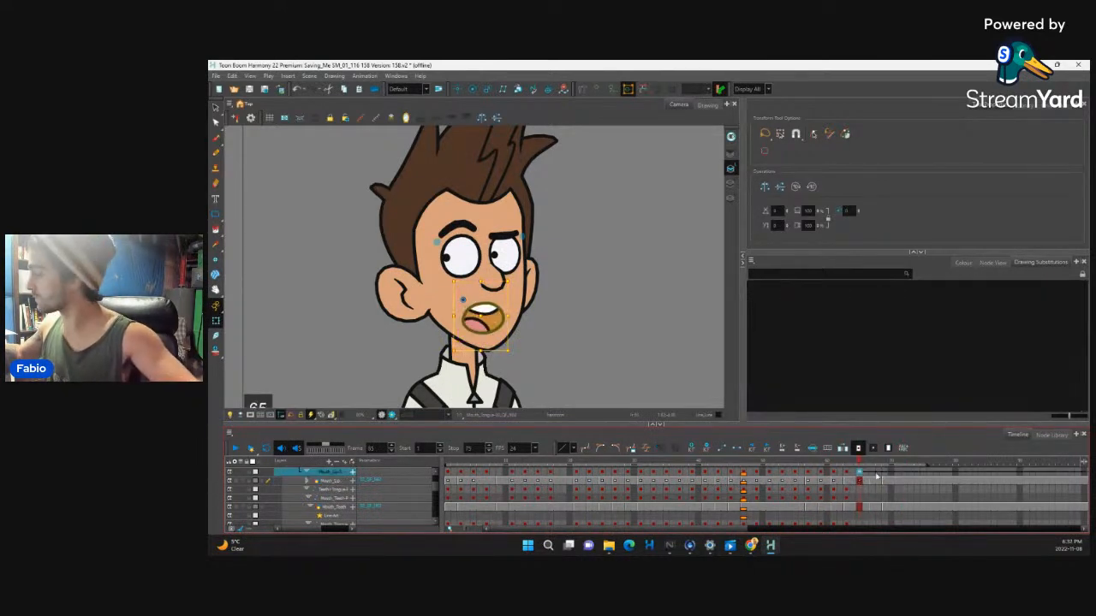
click(870, 475)
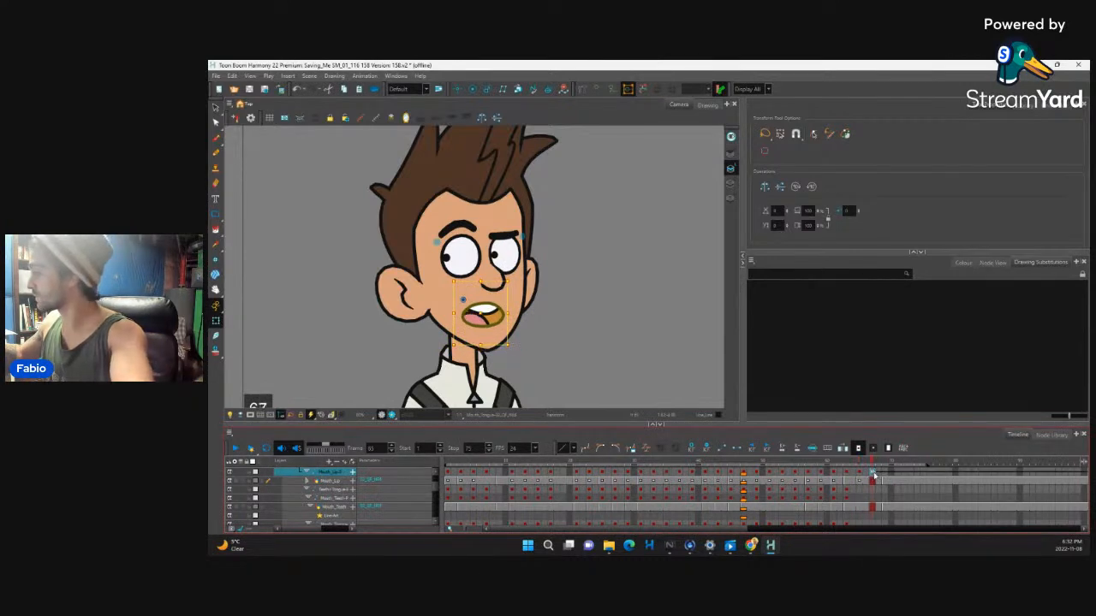
click(848, 475)
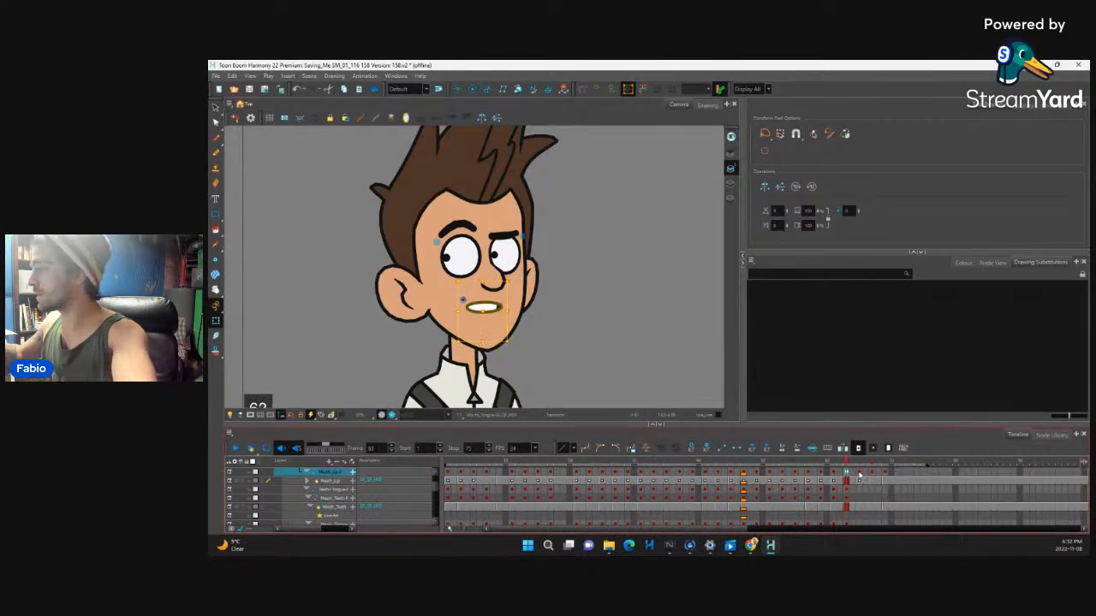
click(860, 474)
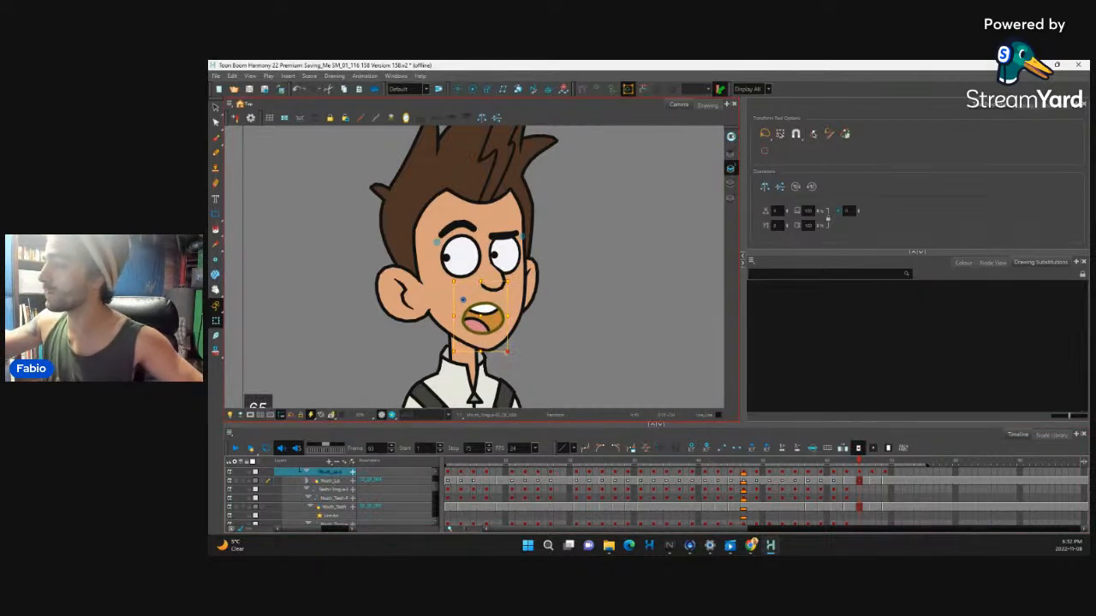
Select the whole mouth's parent peg and add keyframes to it at frames 65, 67 and 69
click(484, 325)
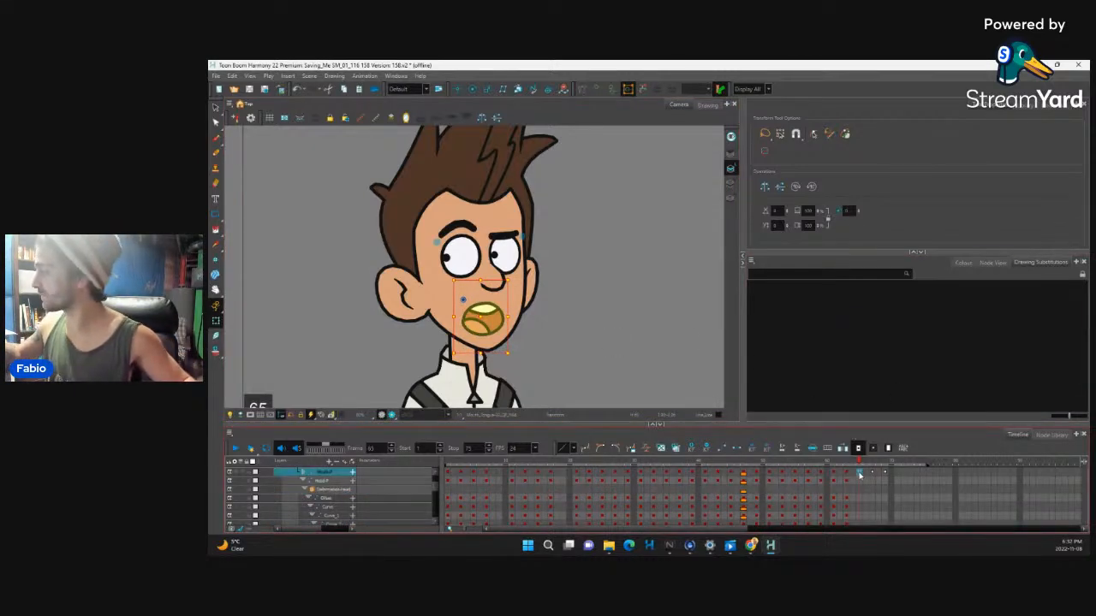
key(F6)
click(874, 475)
key(F6)
click(886, 475)
click(873, 475)
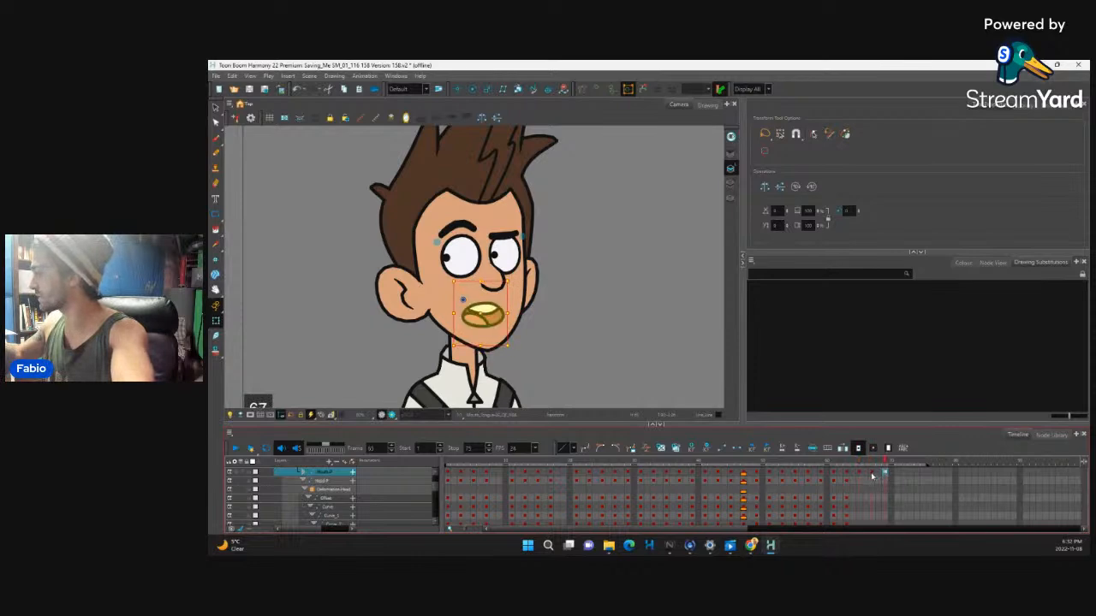
click(886, 475)
Play the animation back in the scene, then render a preview again, including the frames already rendered
drag(855, 477, 502, 490)
click(236, 449)
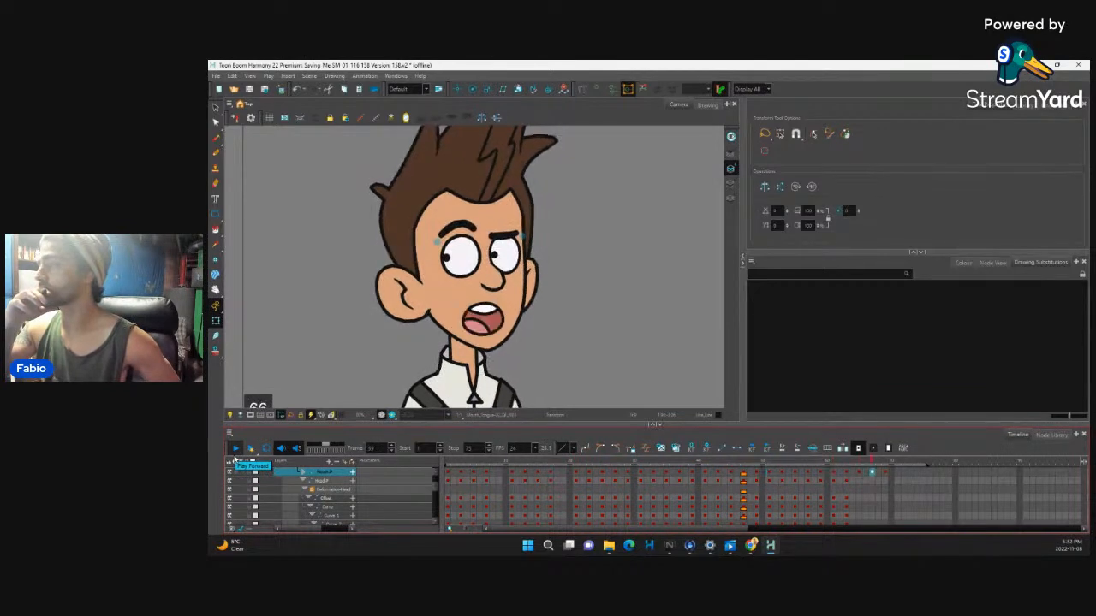
click(251, 449)
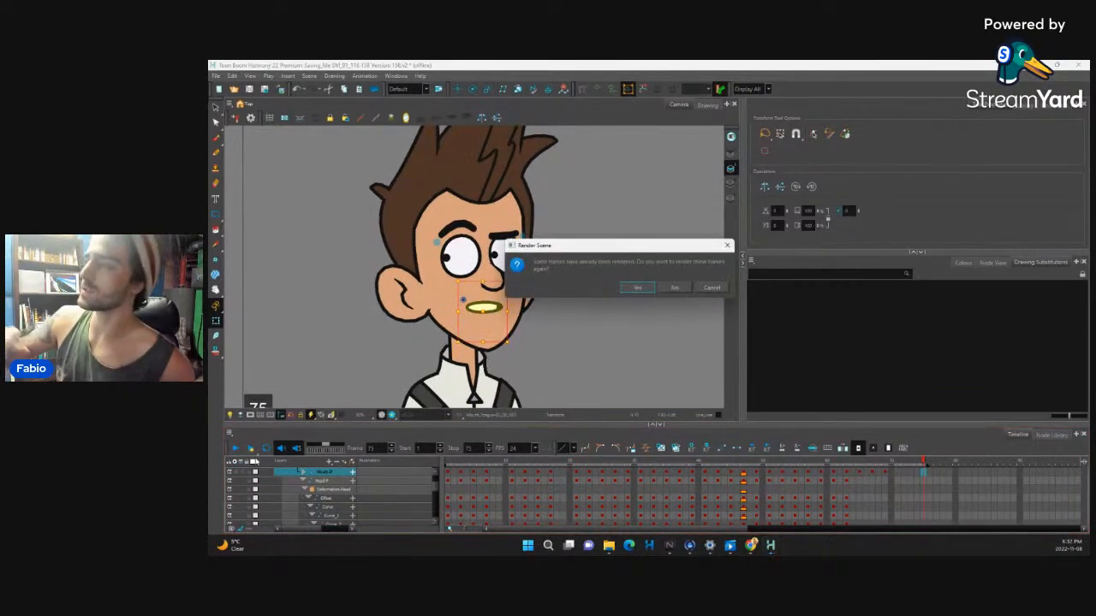
click(638, 288)
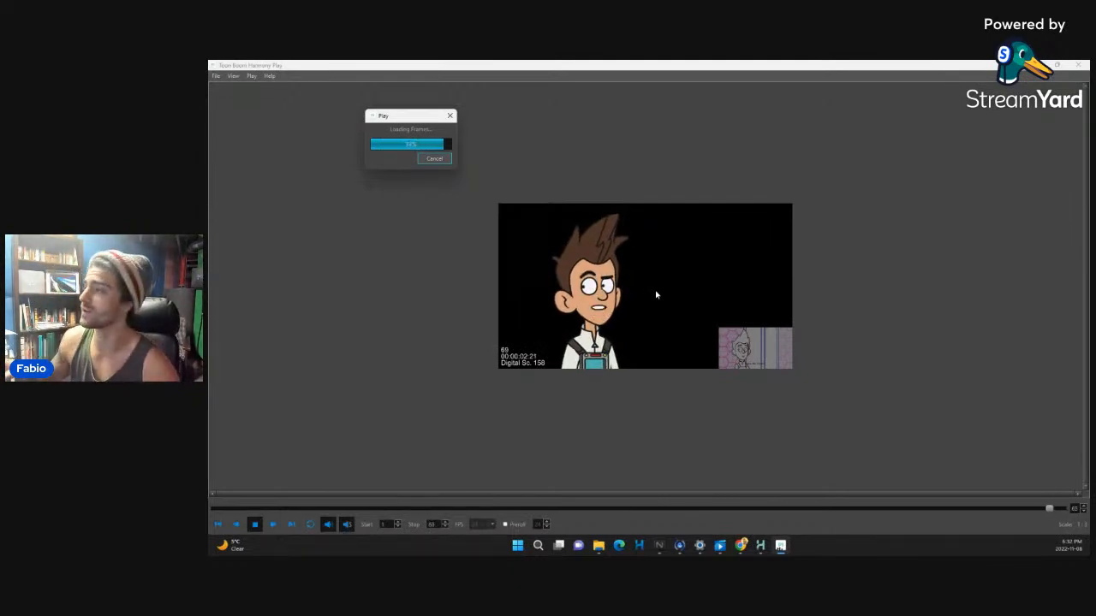
Play the rendered preview several times, looped and once through, to examine the lip sync and the ending around frame 73
click(273, 525)
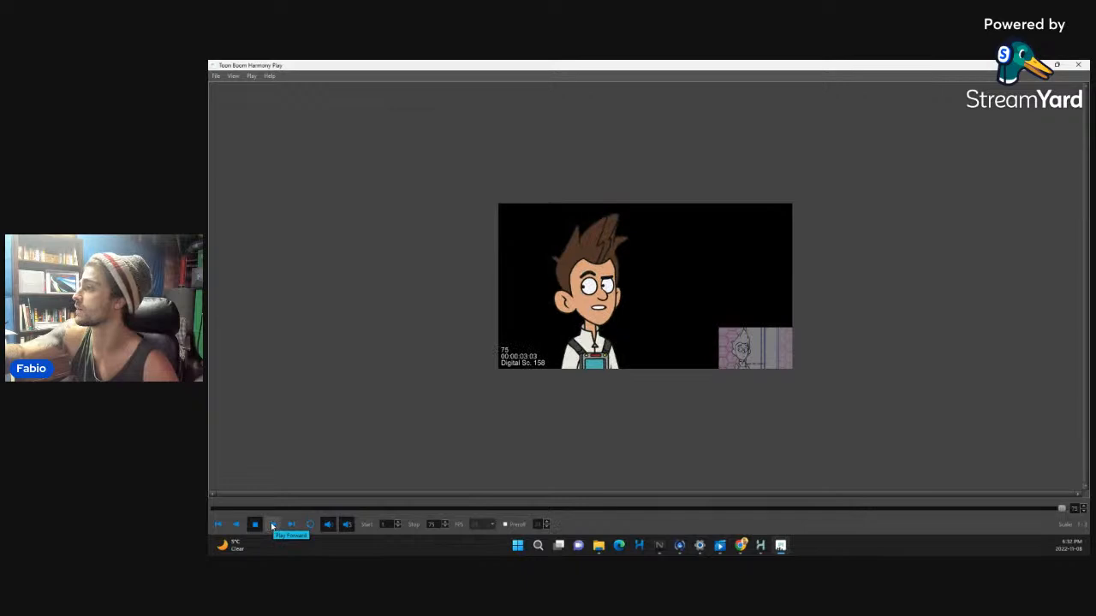
click(272, 524)
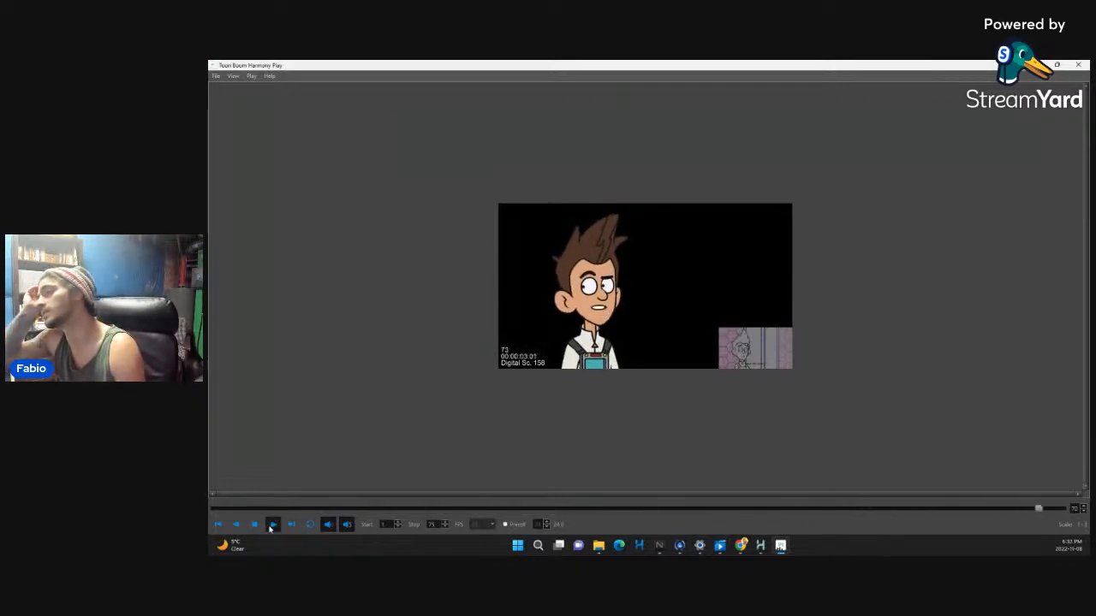
click(310, 525)
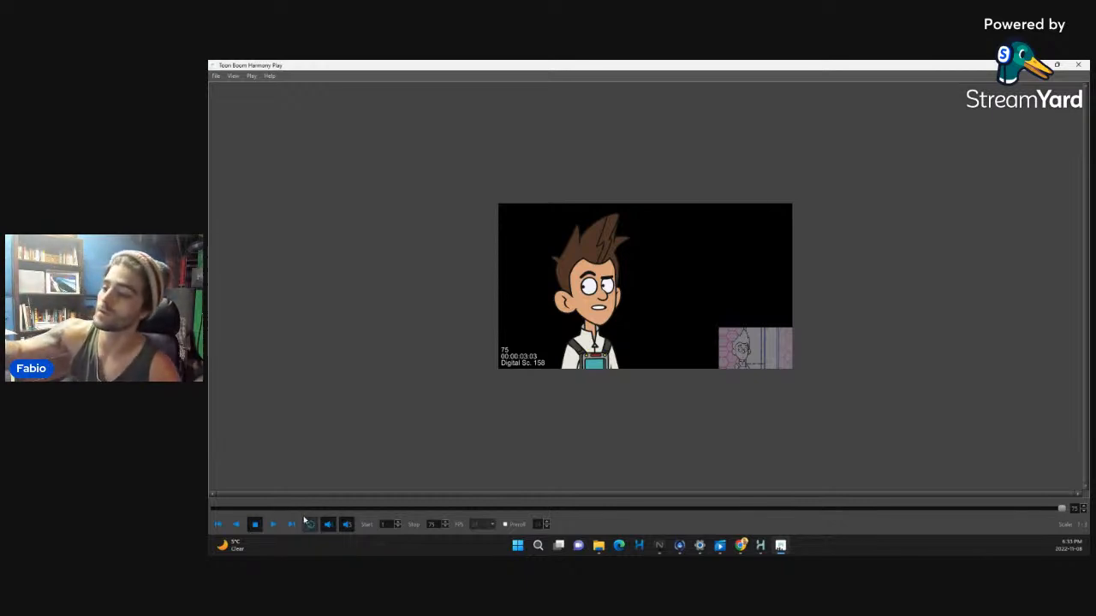
click(271, 525)
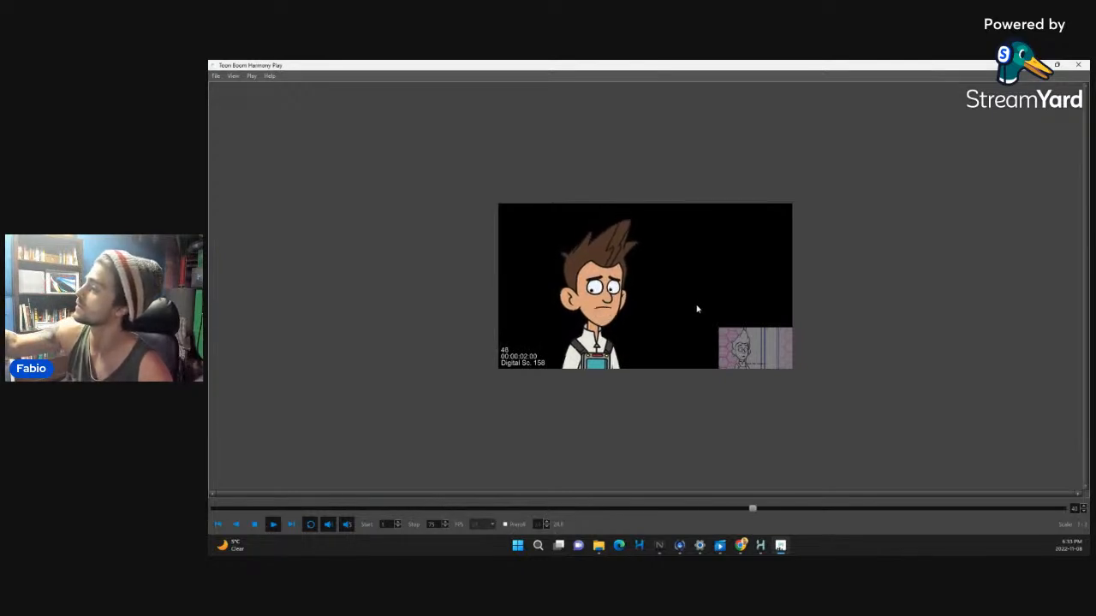
click(310, 524)
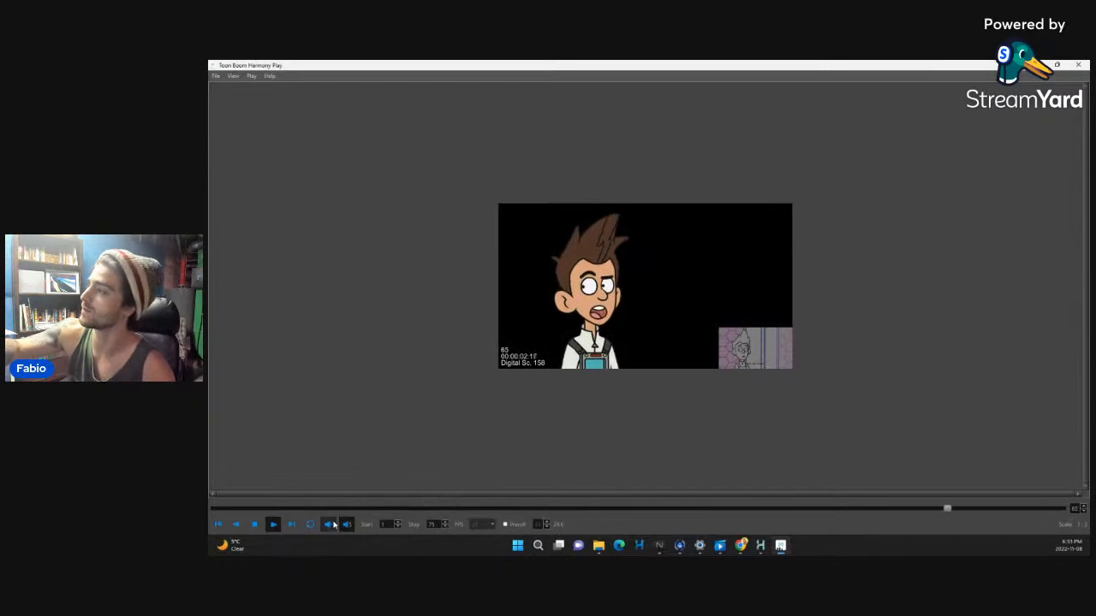
drag(1012, 510, 1041, 511)
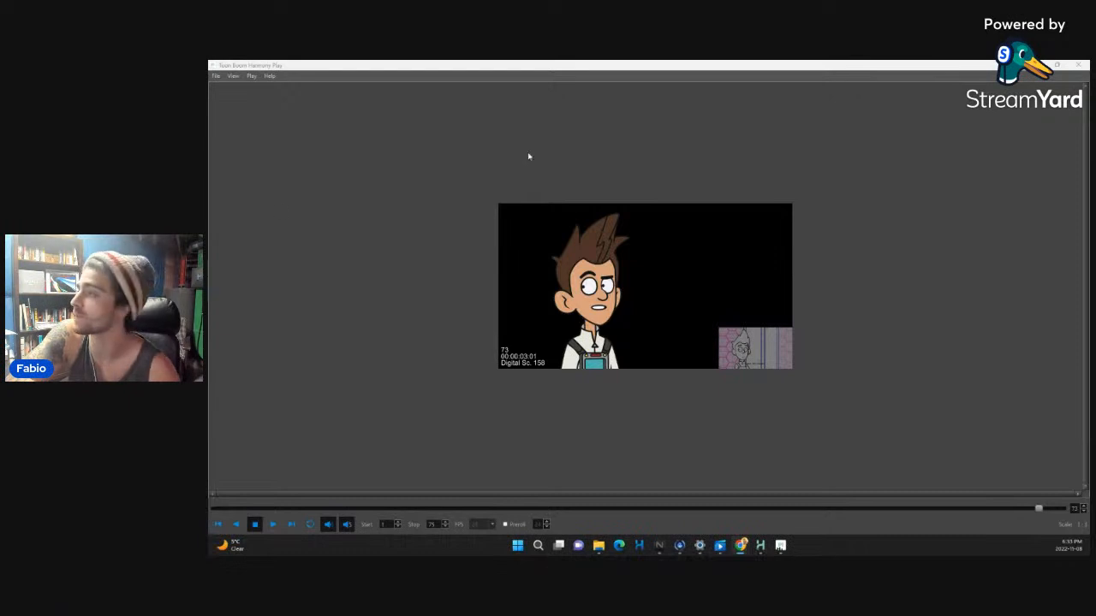
click(277, 525)
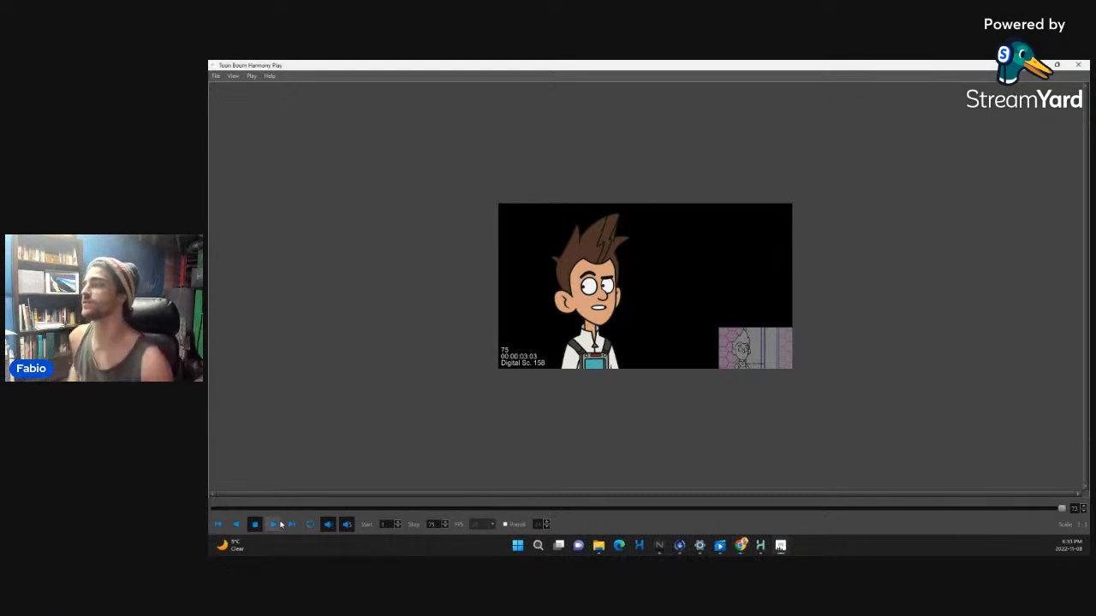
click(274, 524)
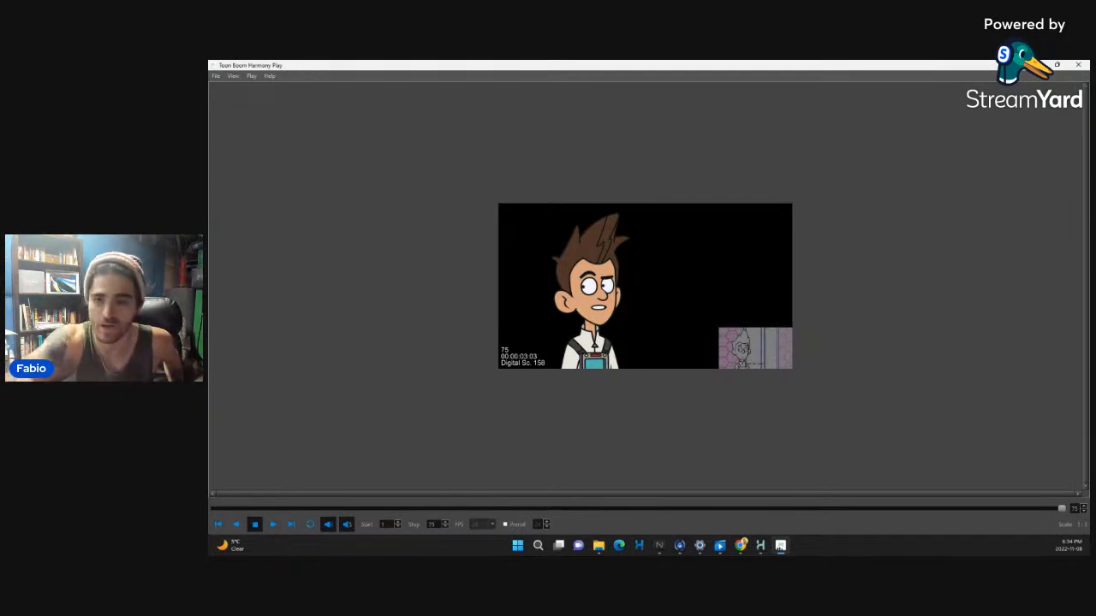
key(alt+Tab)
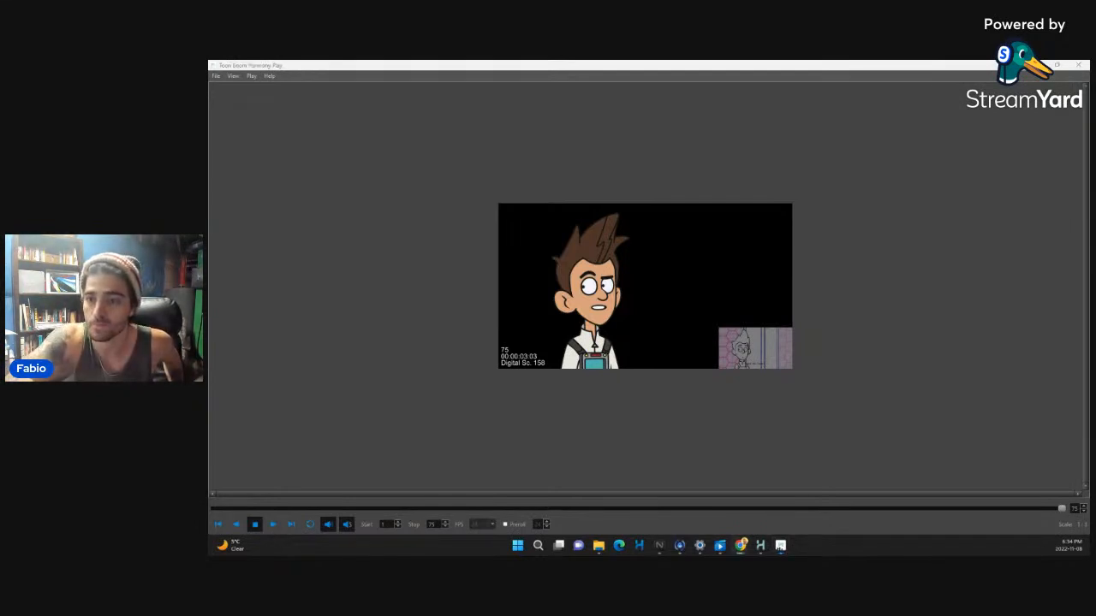